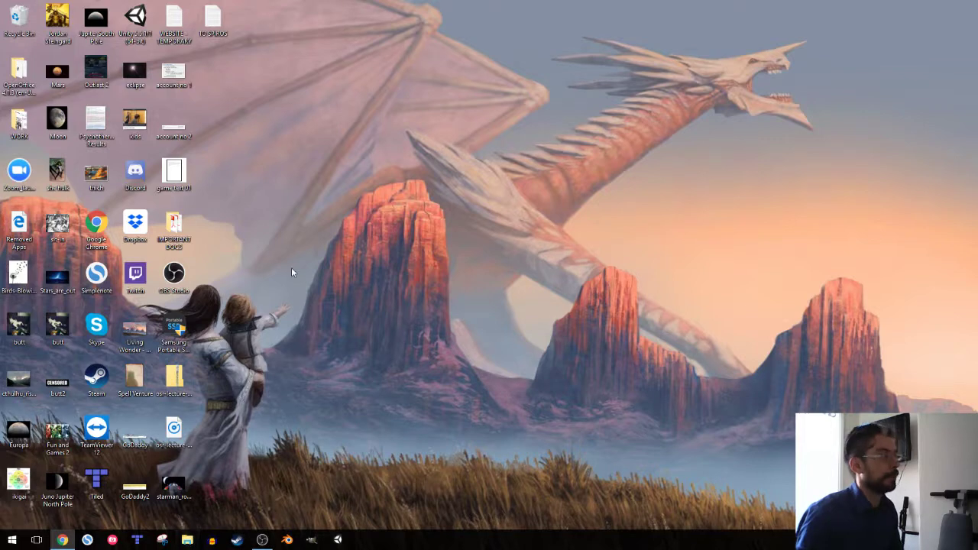
Pull the latest development branch from origin into the SpellVenture repository in C:\GAMEDEV with TortoiseGit
key(super+e)
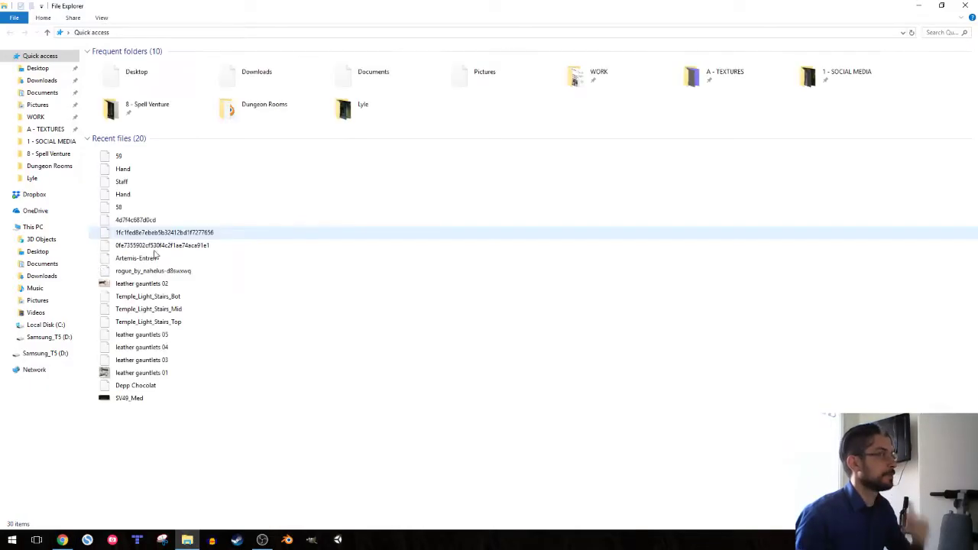
click(43, 327)
double_click(114, 73)
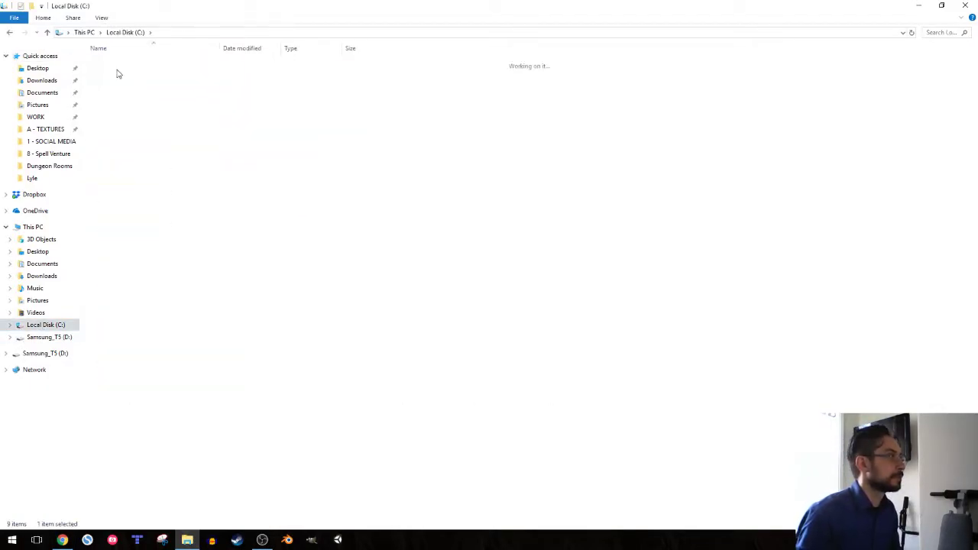
click(121, 116)
right_click(118, 117)
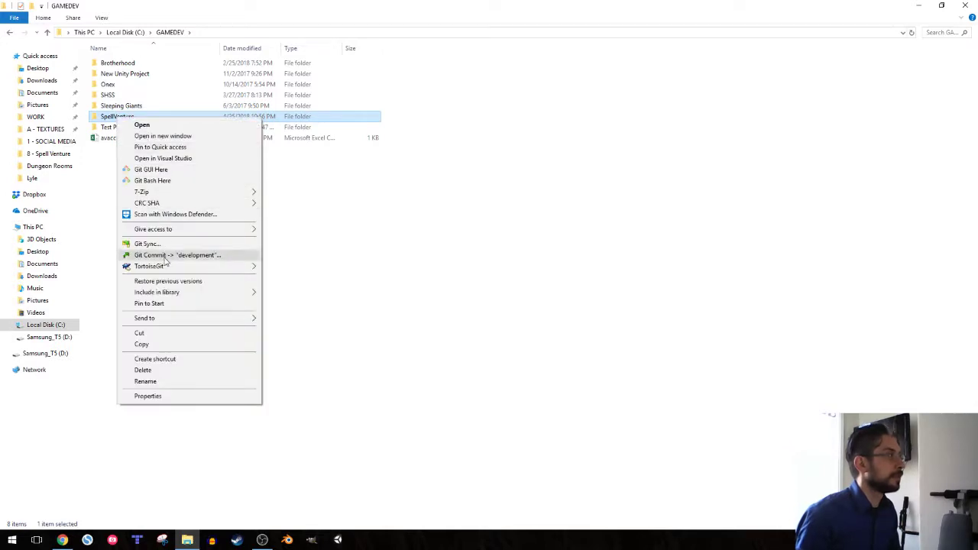
mouse_move(250, 266)
click(284, 162)
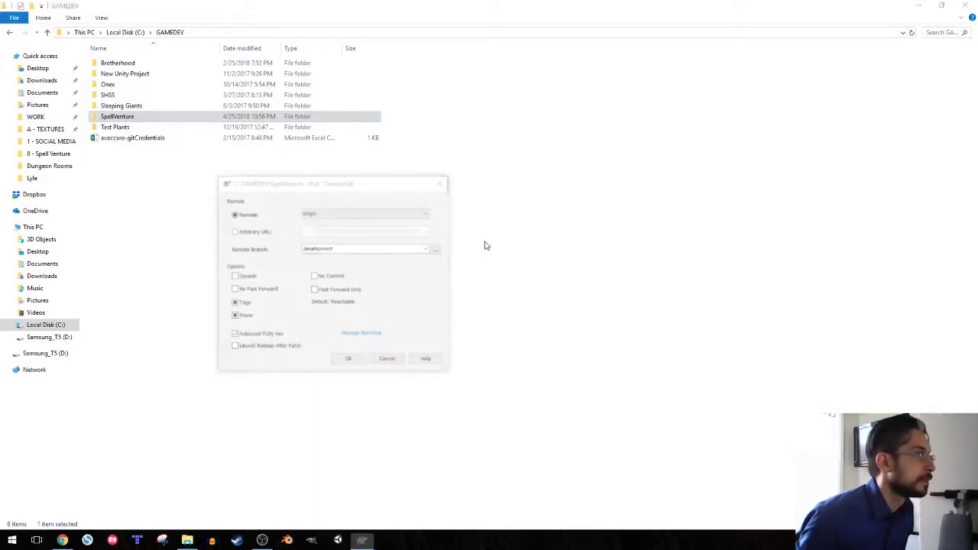
click(350, 361)
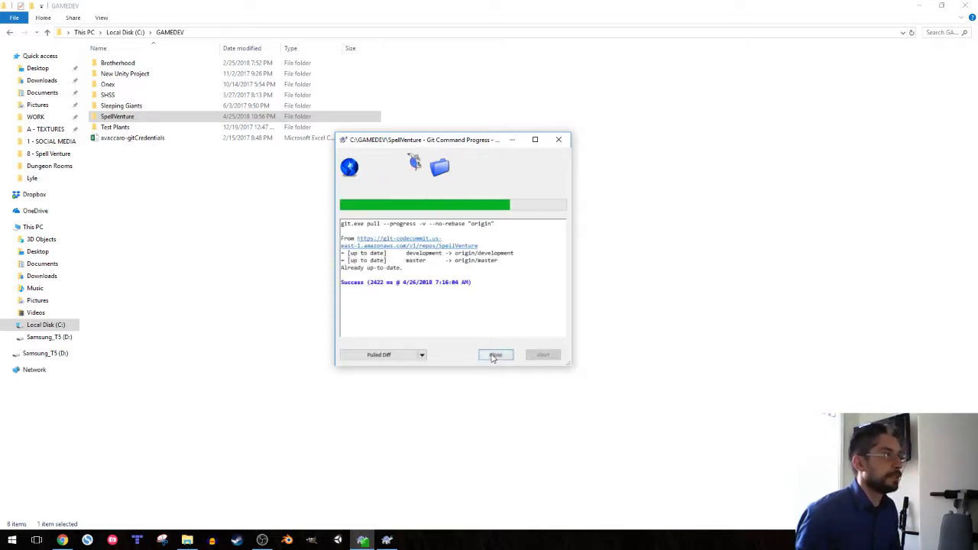
click(495, 355)
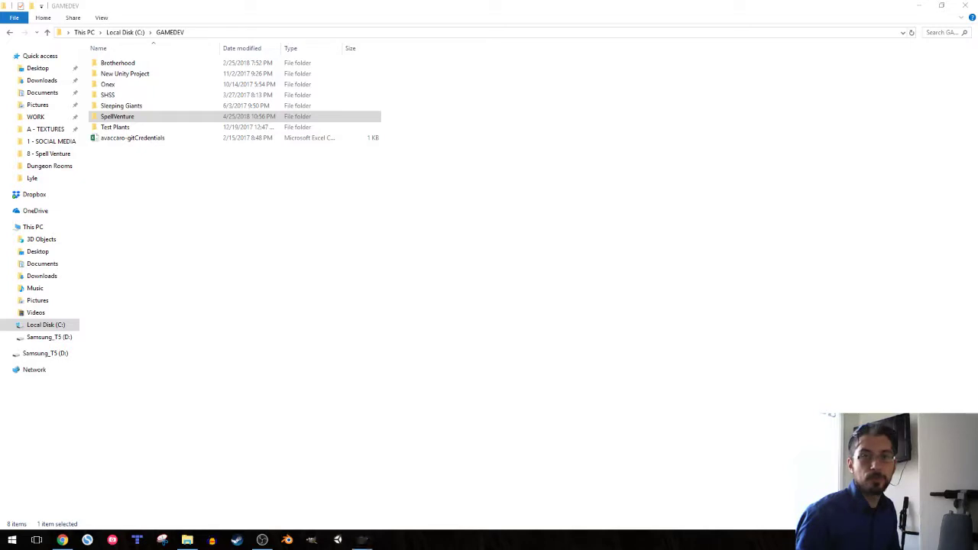
click(187, 539)
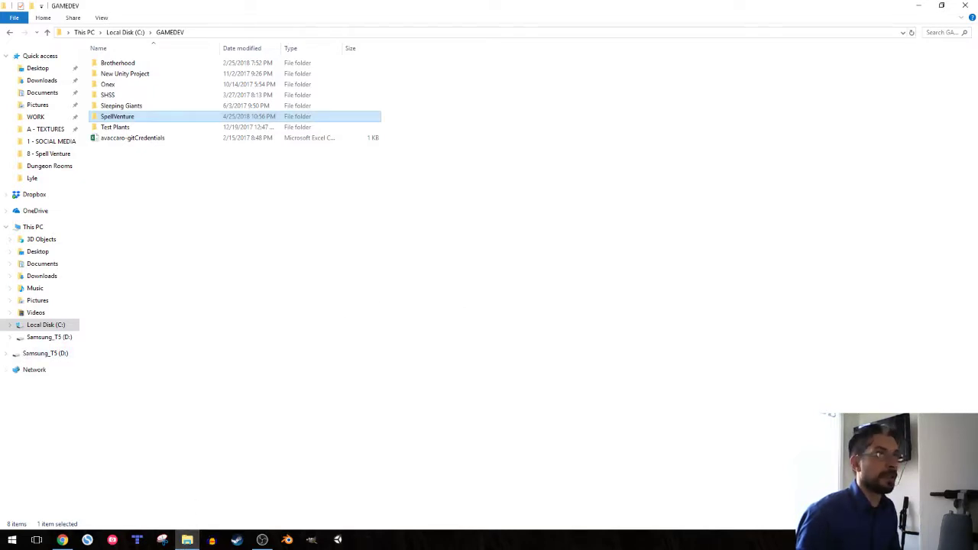
click(918, 6)
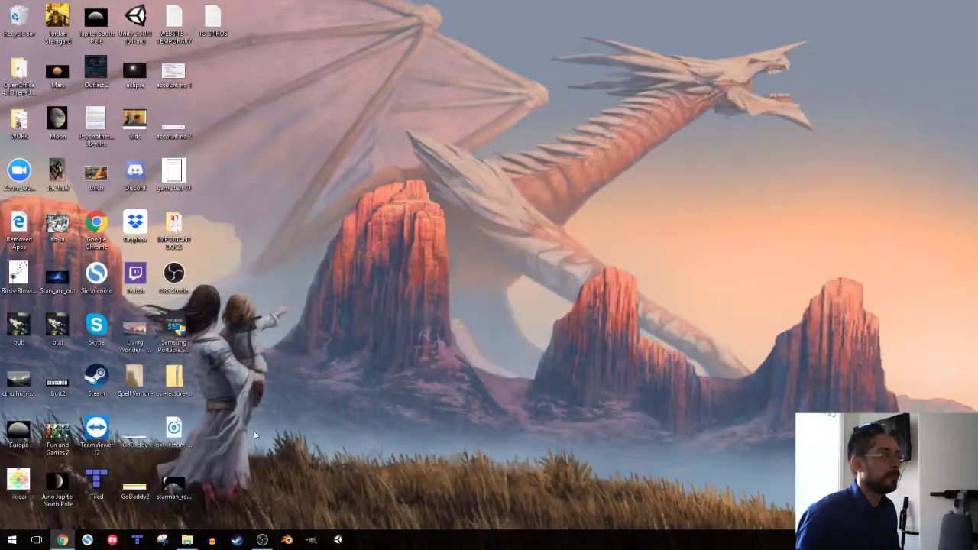
Switch to Unity and open the SpellVenture project
click(337, 540)
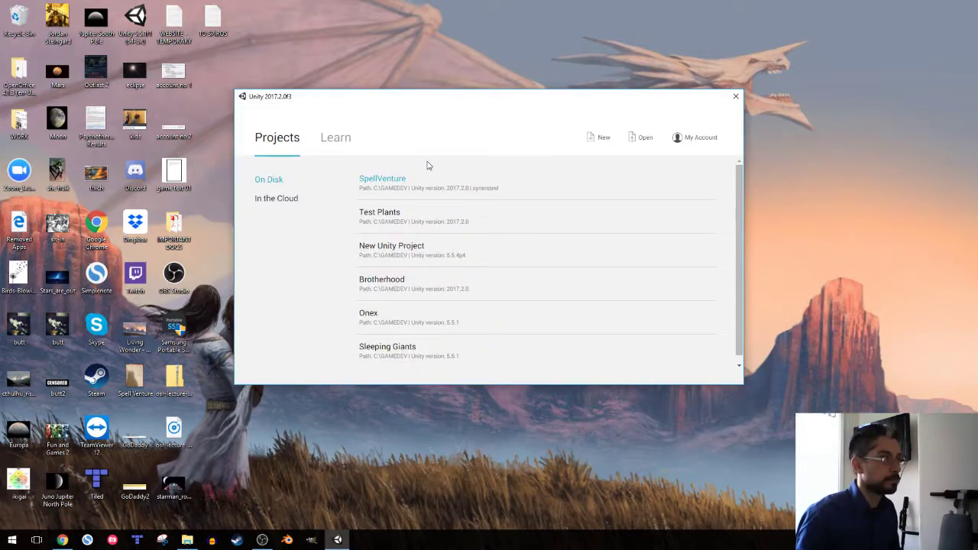
click(428, 165)
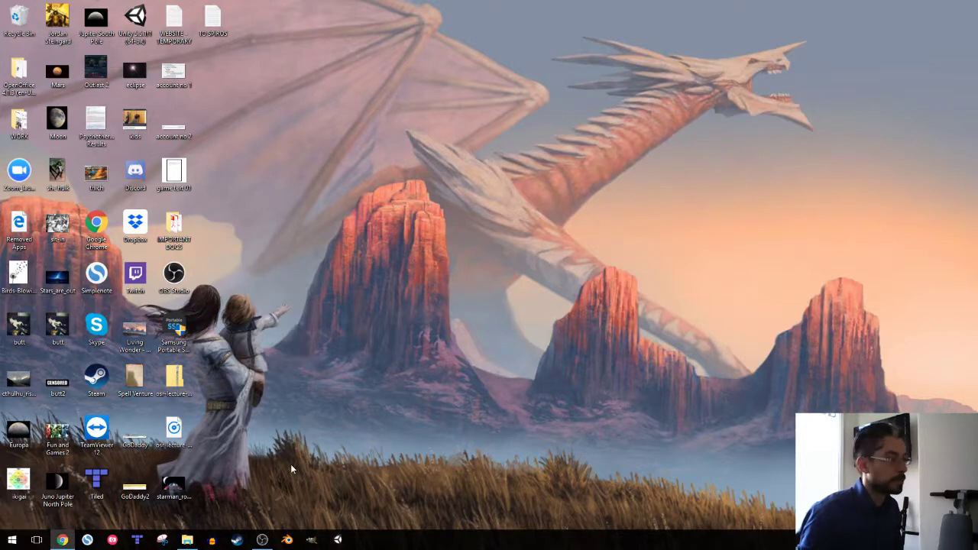
click(337, 539)
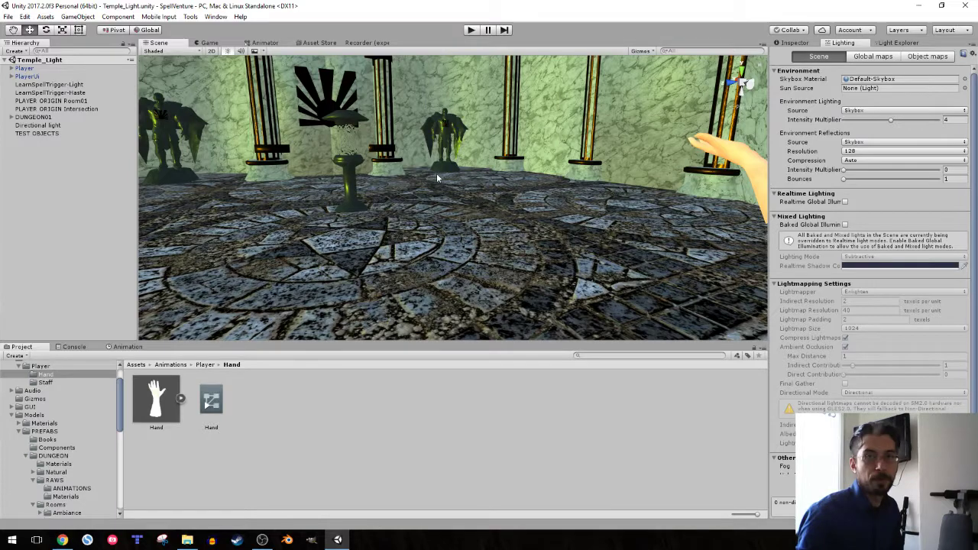
Start a playtest of the Temple_Light scene and cast the Light spell in the first temple room
right_drag(436, 178, 399, 179)
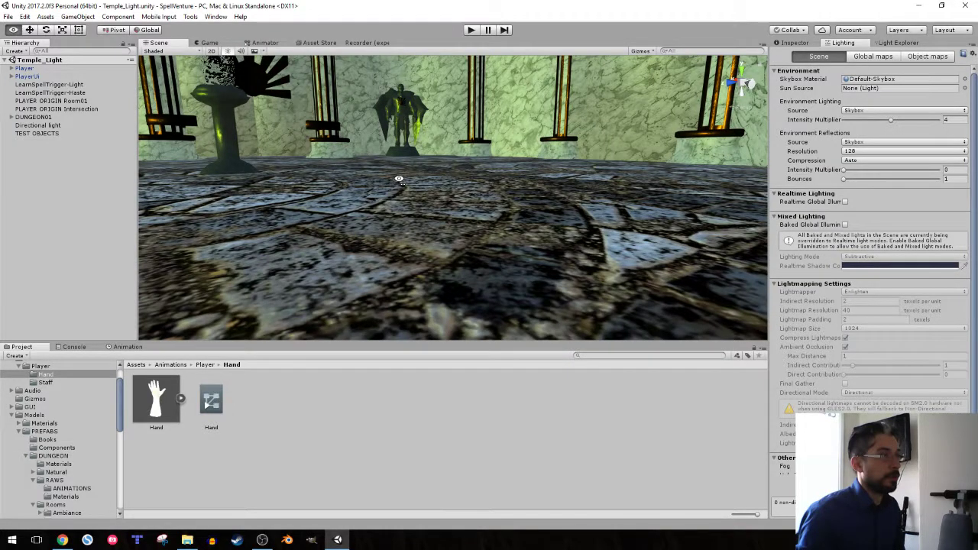
right_drag(399, 179, 382, 210)
click(471, 30)
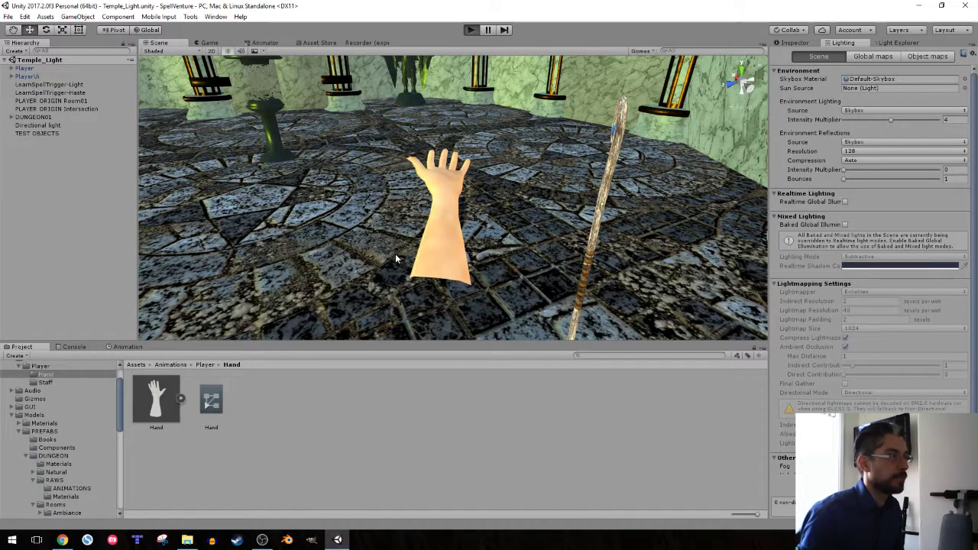
key(ctrl+p)
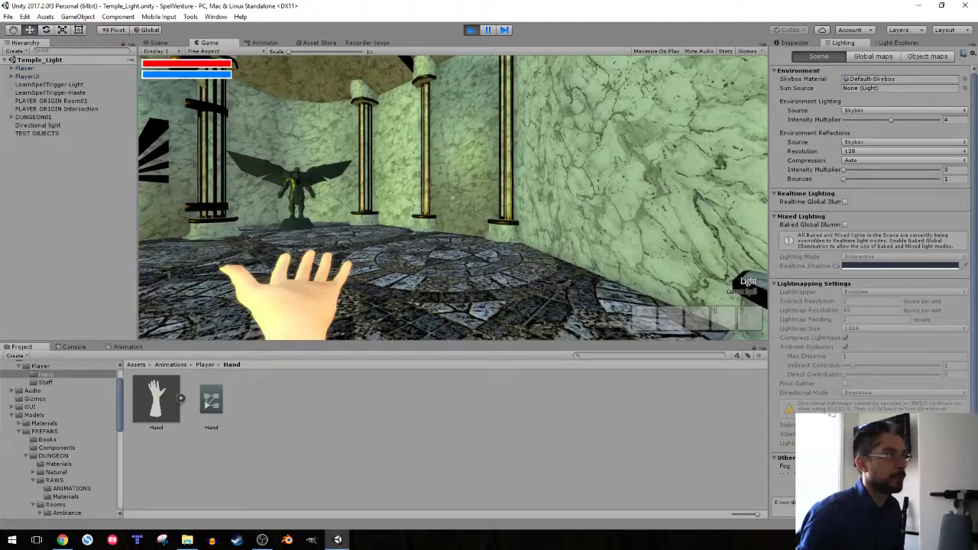
click(453, 197)
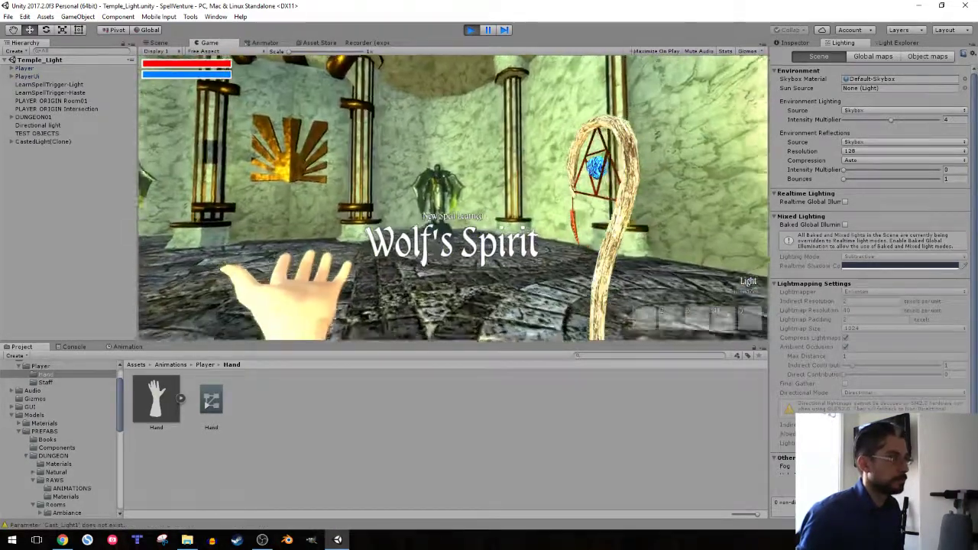
key(w)
click(453, 197)
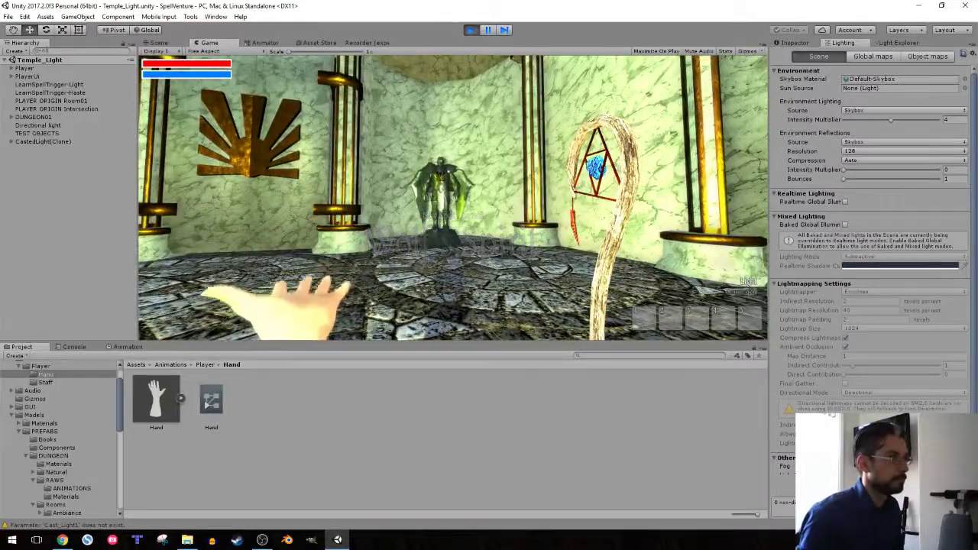
Cast Light between the two winged statues beside the sun door to open it, and end the playtest
key(d)
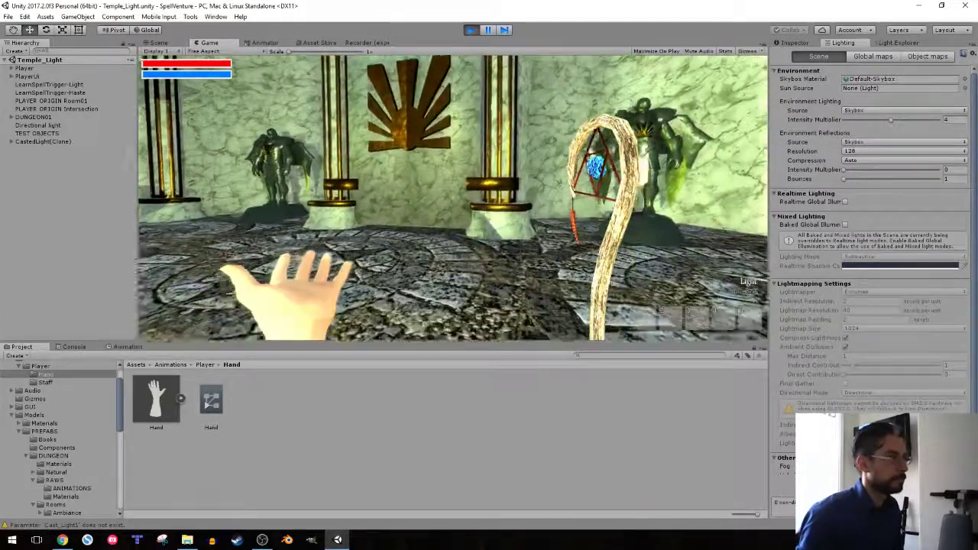
key(w)
click(454, 197)
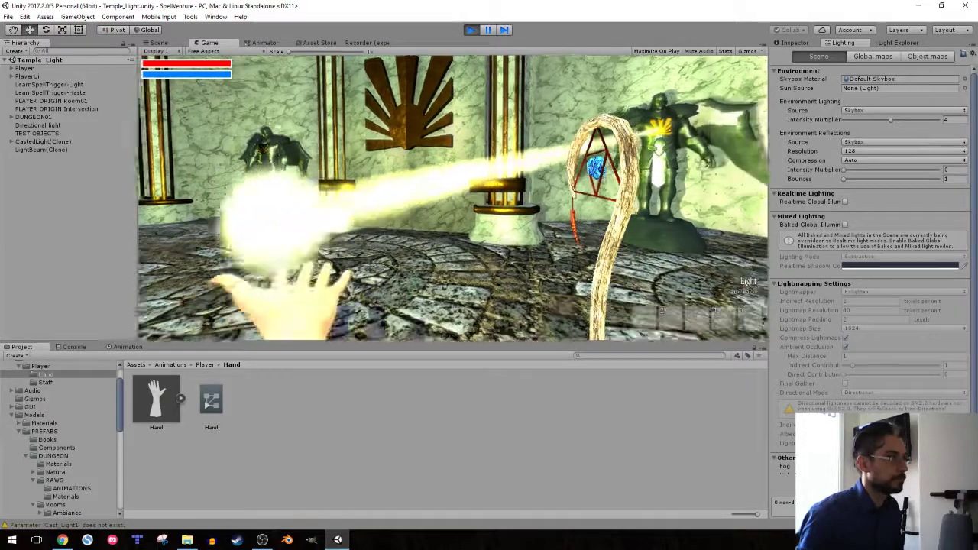
key(w)
click(453, 197)
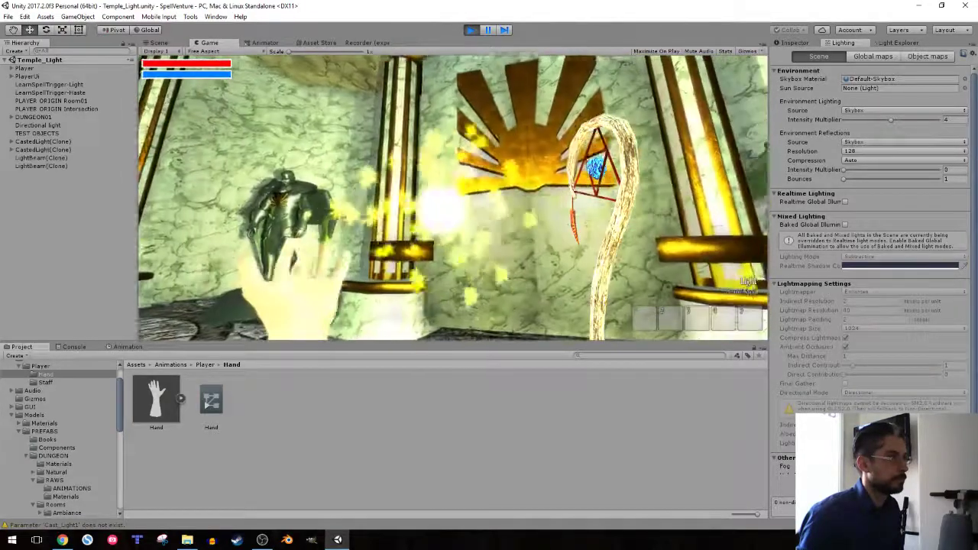
key(s)
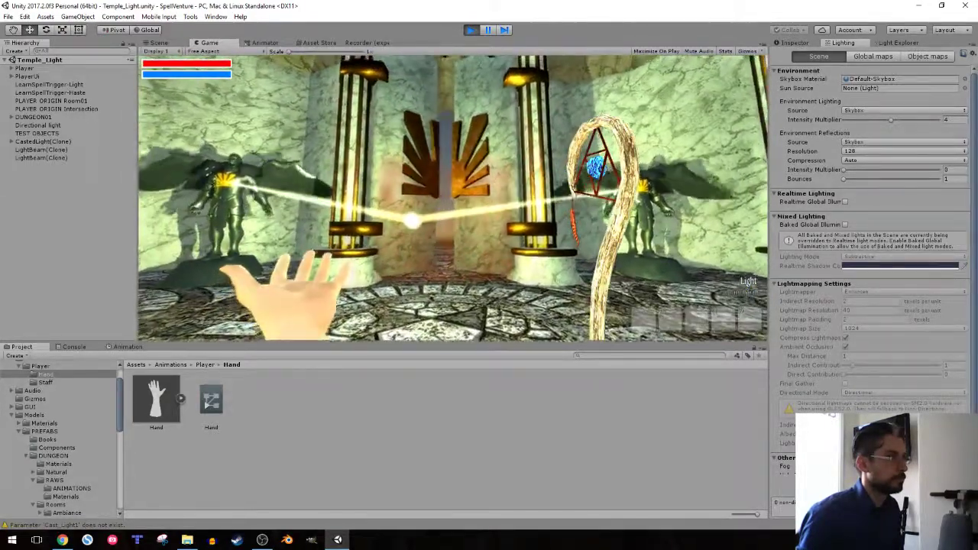
key(w)
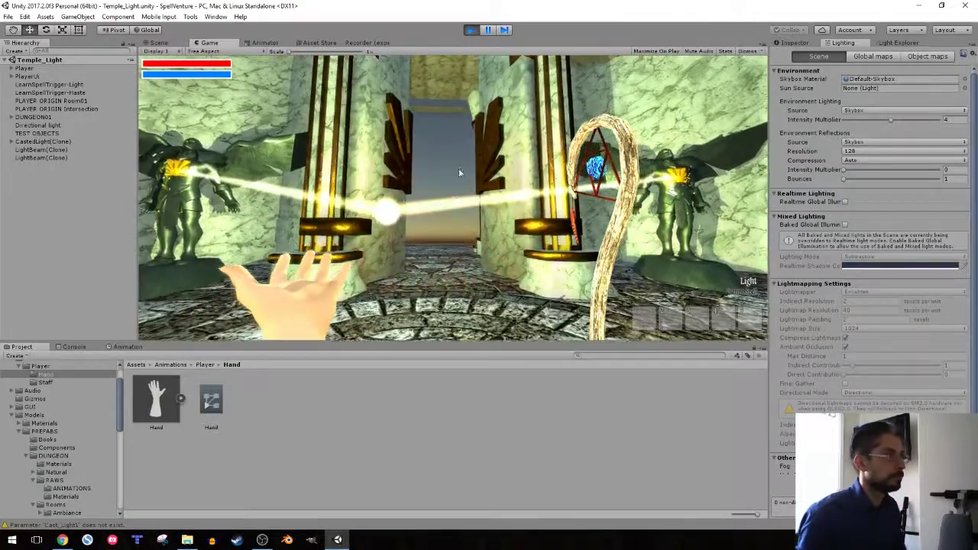
click(472, 30)
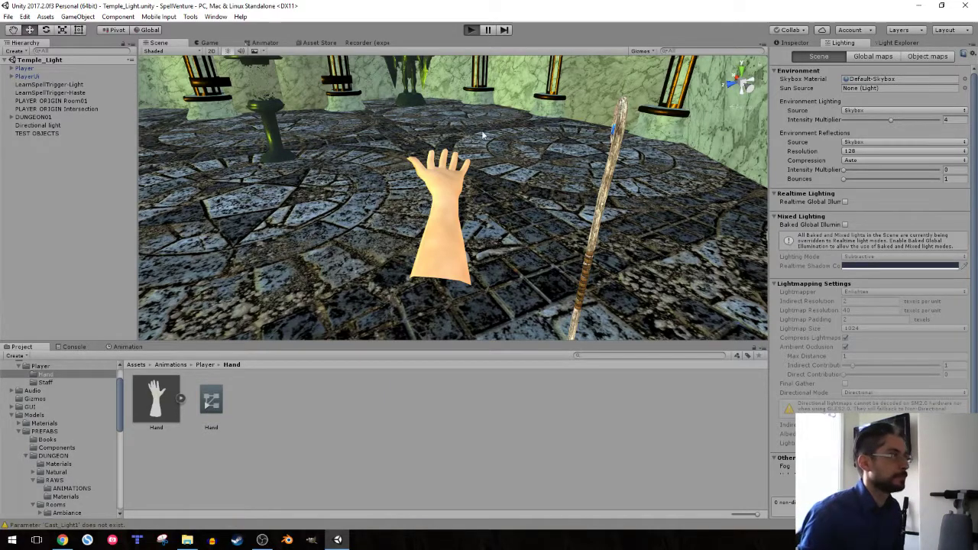
Restart the Temple_Light playtest and light the statues in the first room with Light to reopen the sun door
key(ctrl+p)
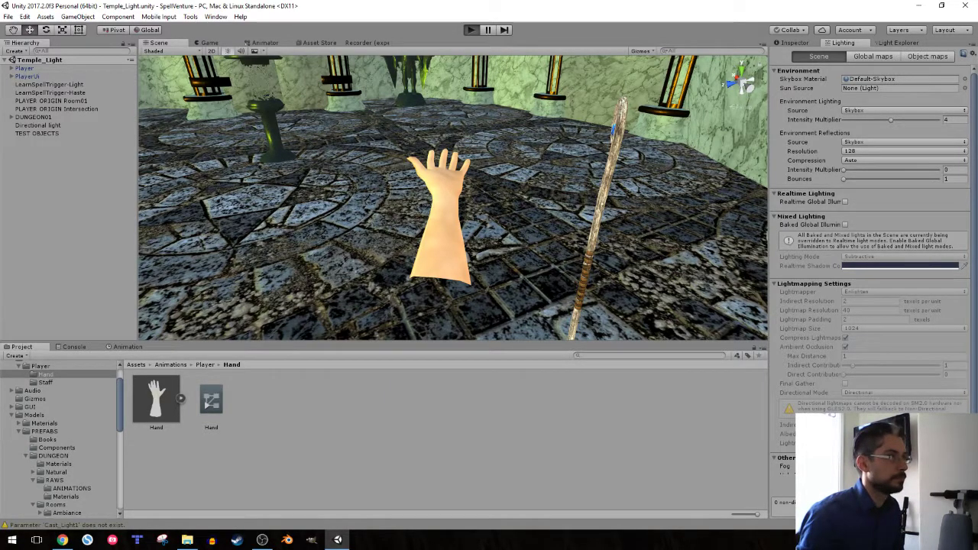
key(w)
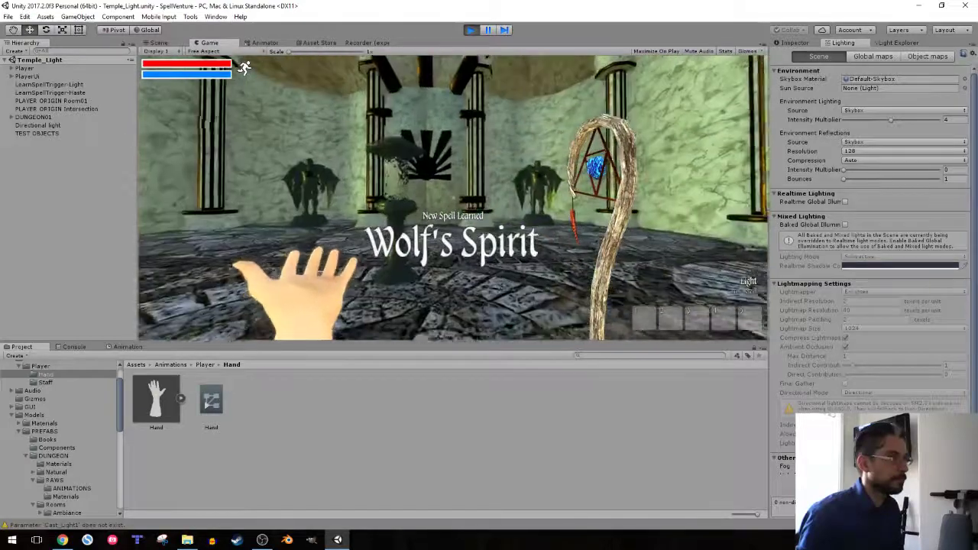
key(w)
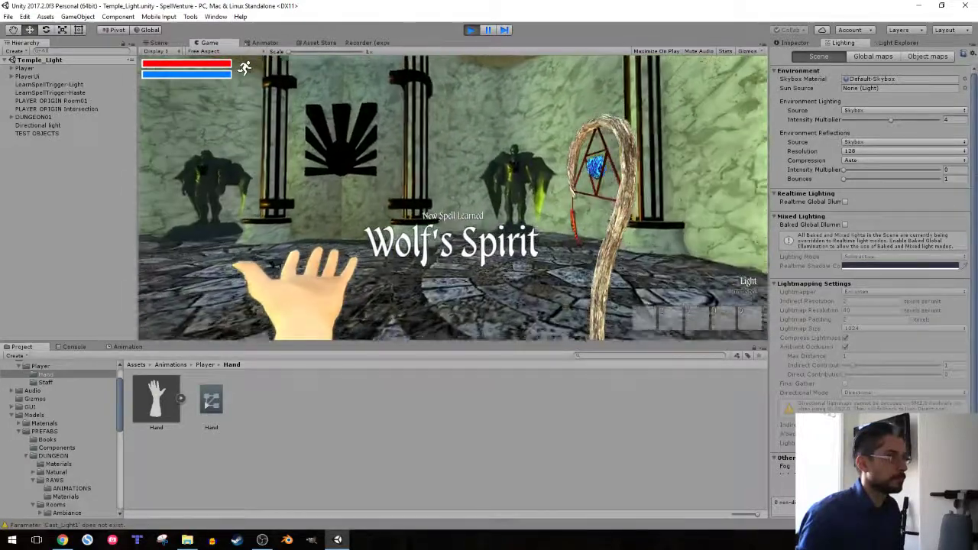
key(w)
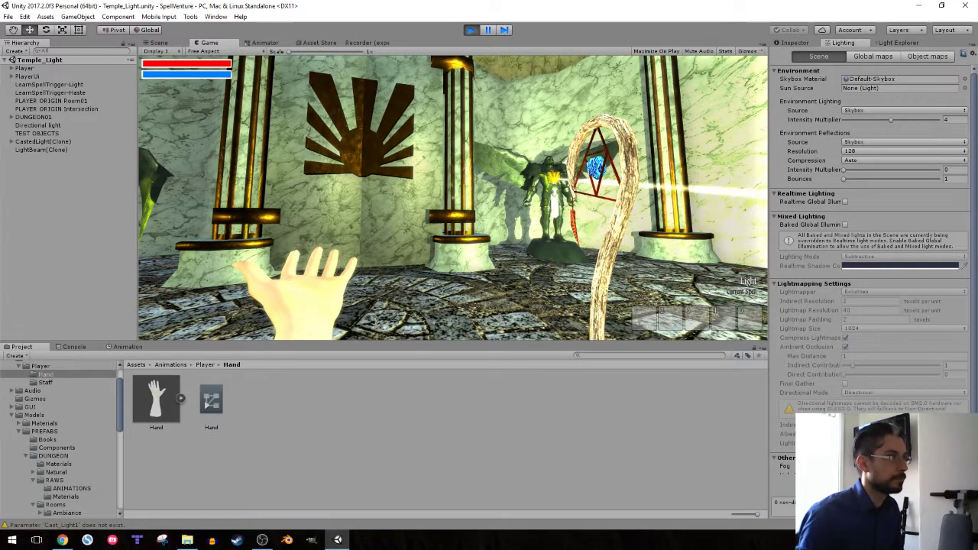
key(s)
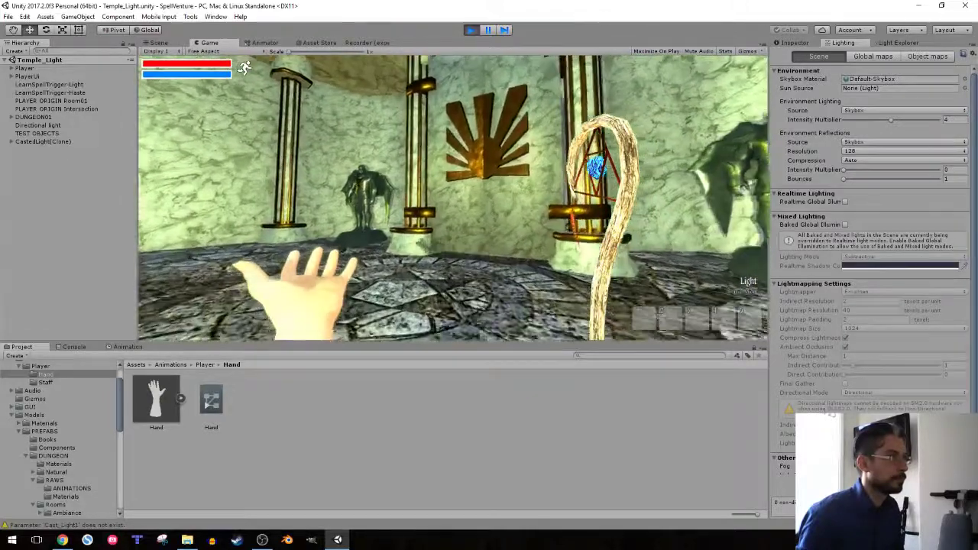
key(s)
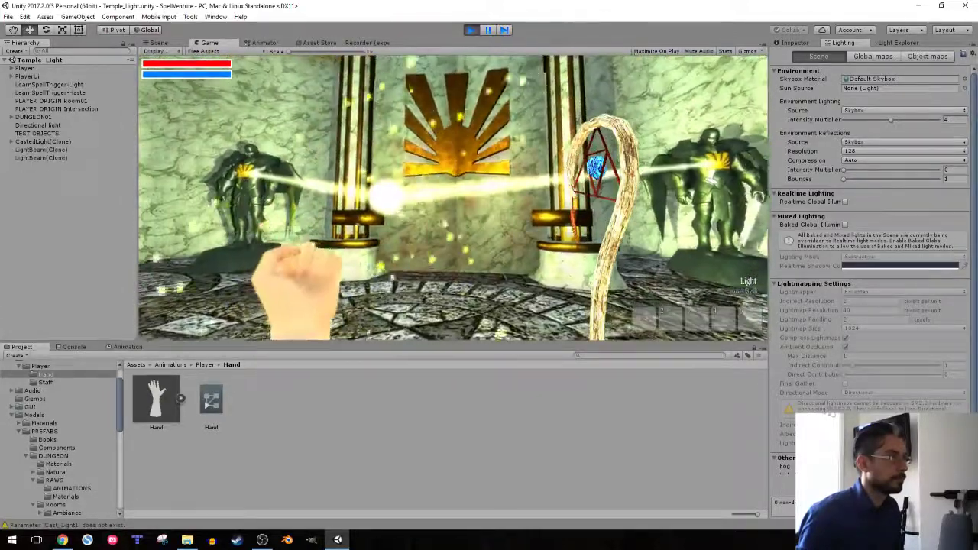
key(w)
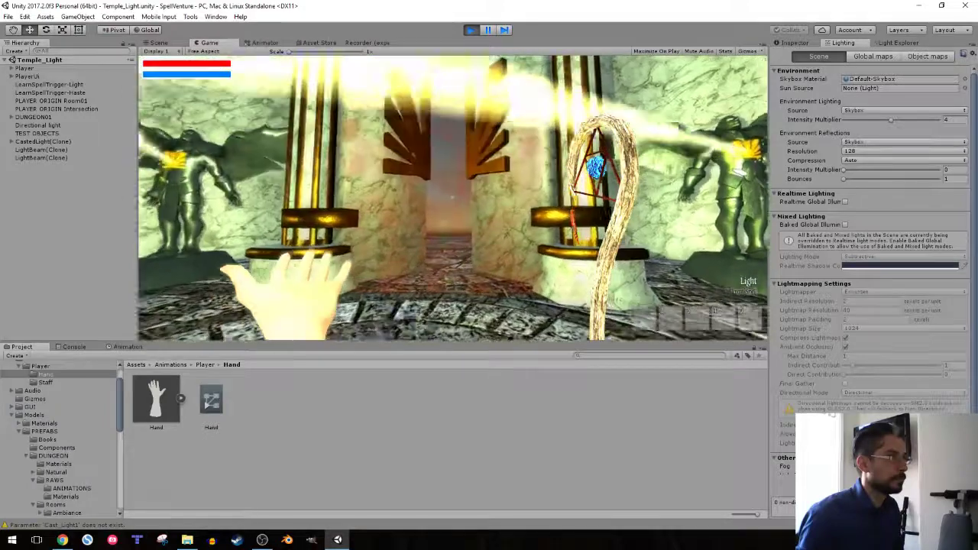
Walk through the open door into the next temple room and cast Light near its statues to open the far sun door
key(w)
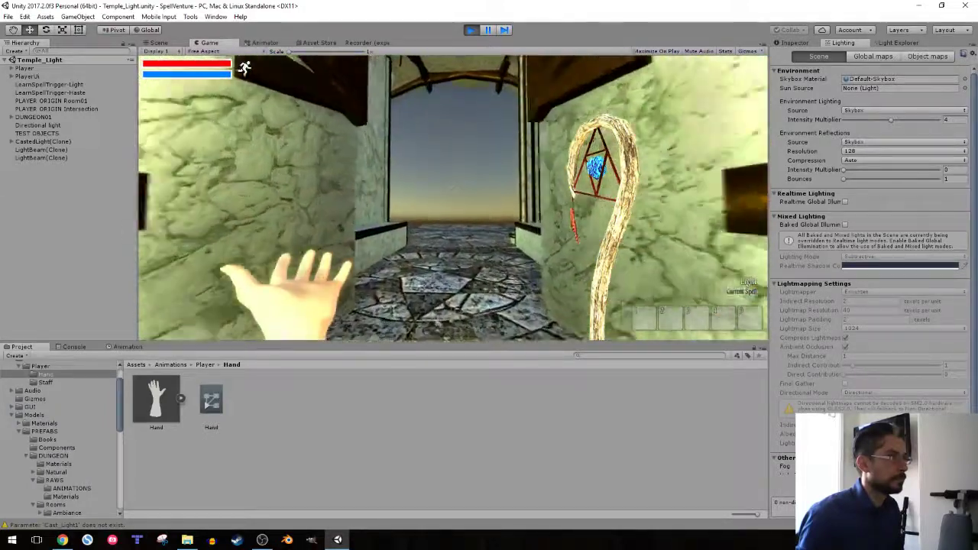
key(w)
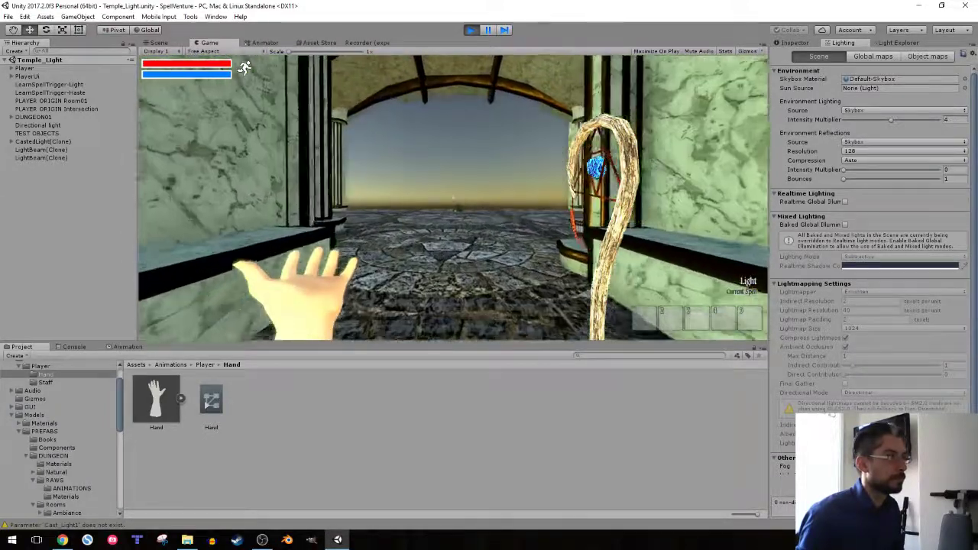
key(w)
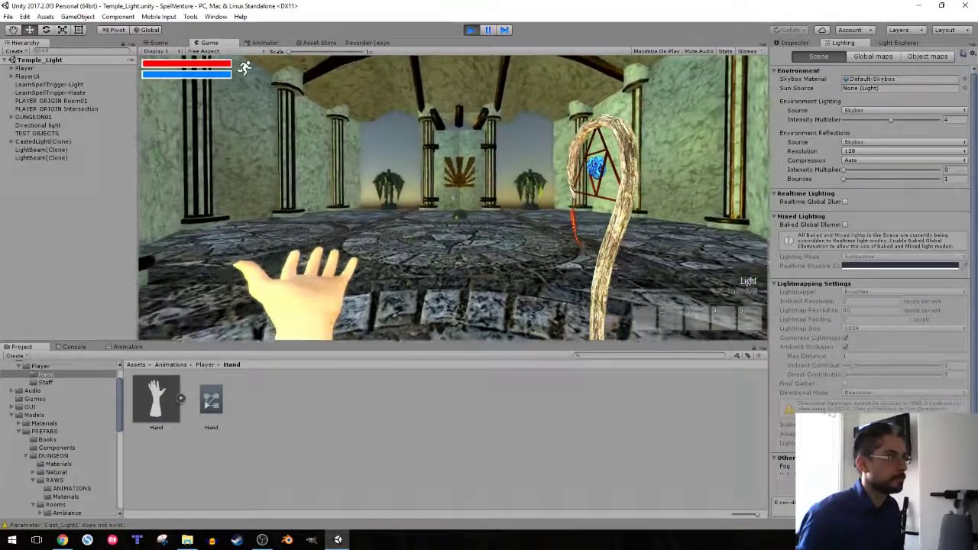
key(w)
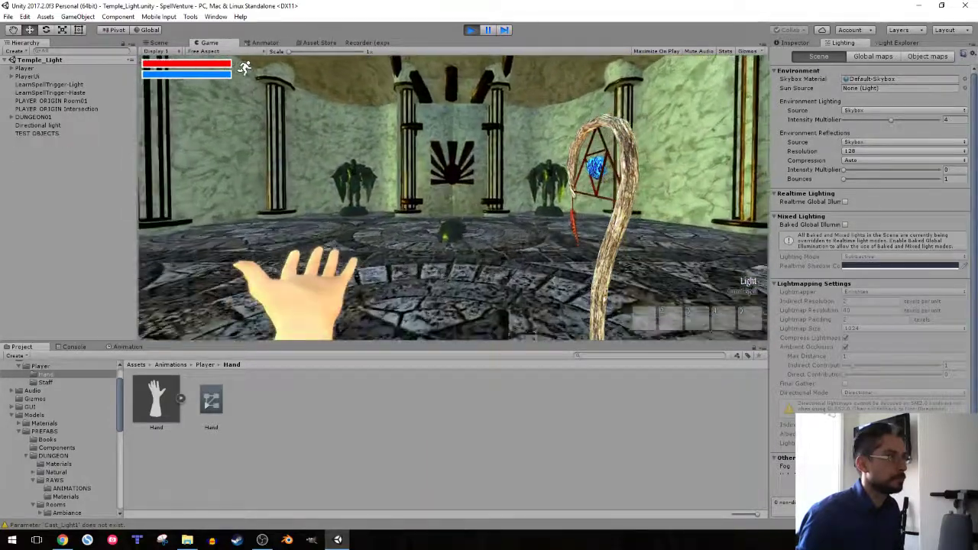
key(w)
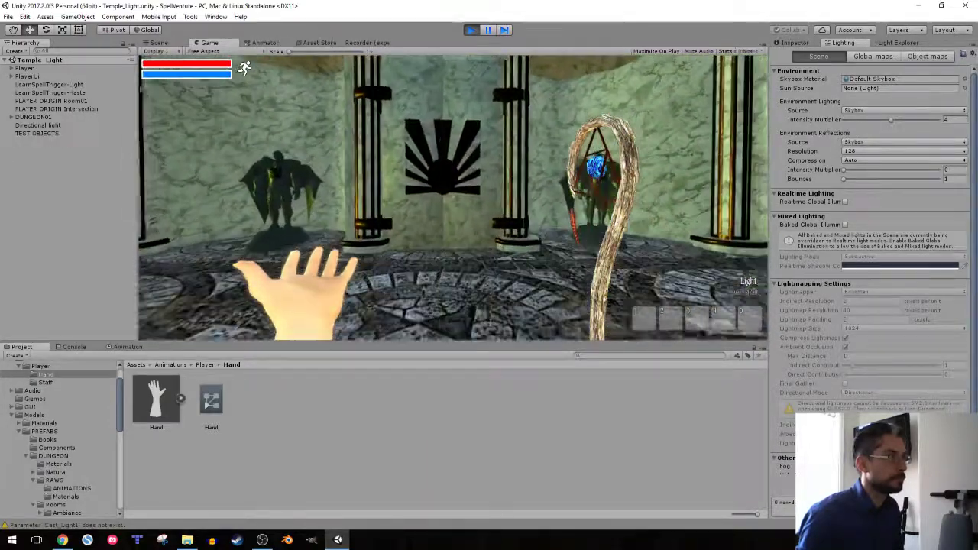
key(w)
click(453, 197)
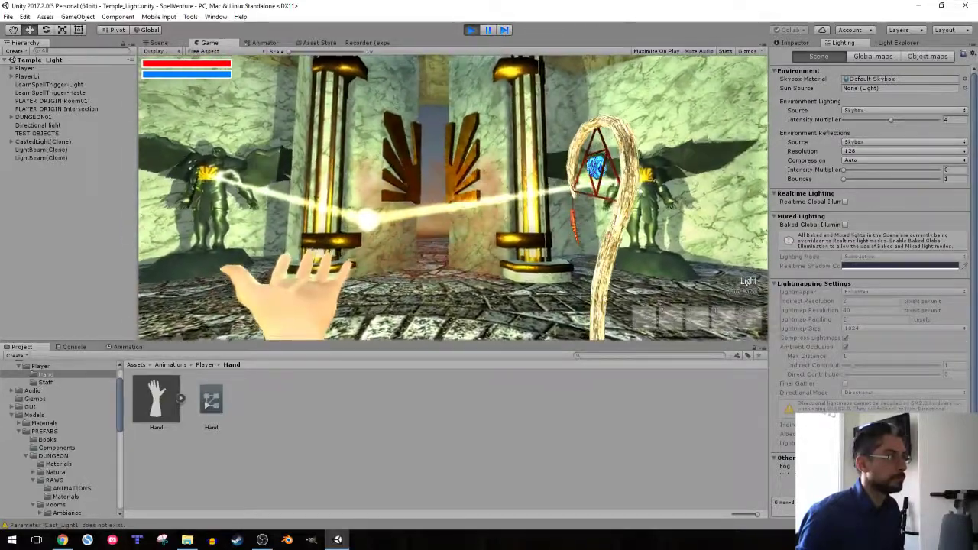
Walk through the open sun door and gather the items lying on the ledge along the corridor wall
key(w)
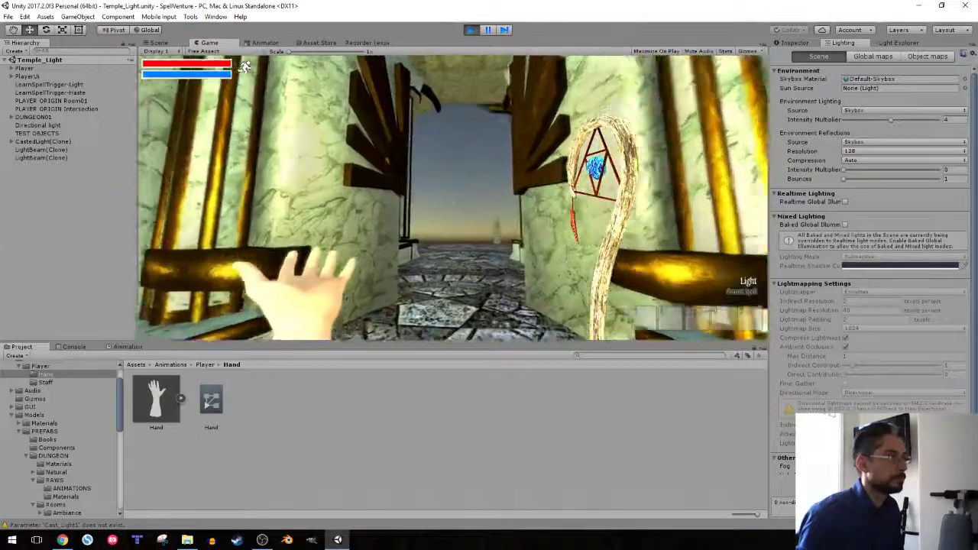
key(w)
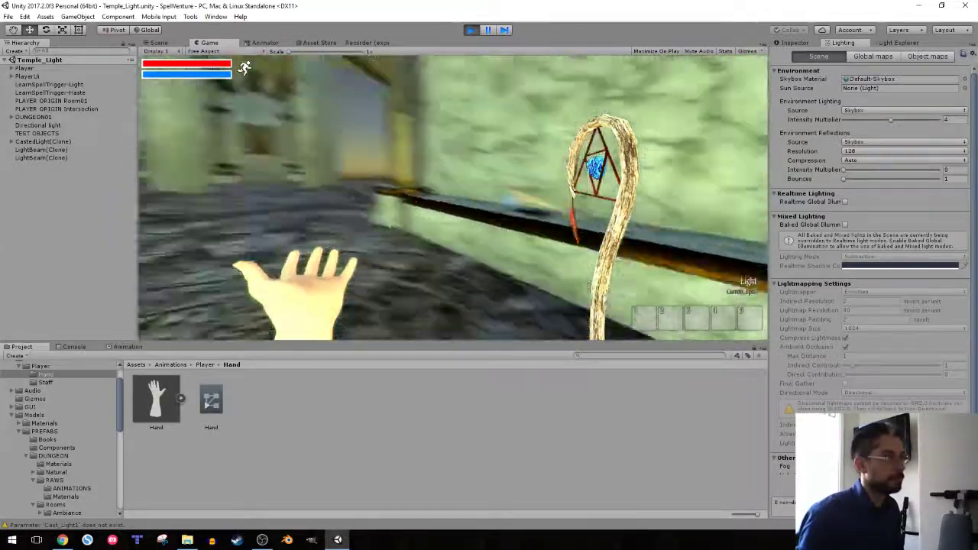
key(w)
key(e)
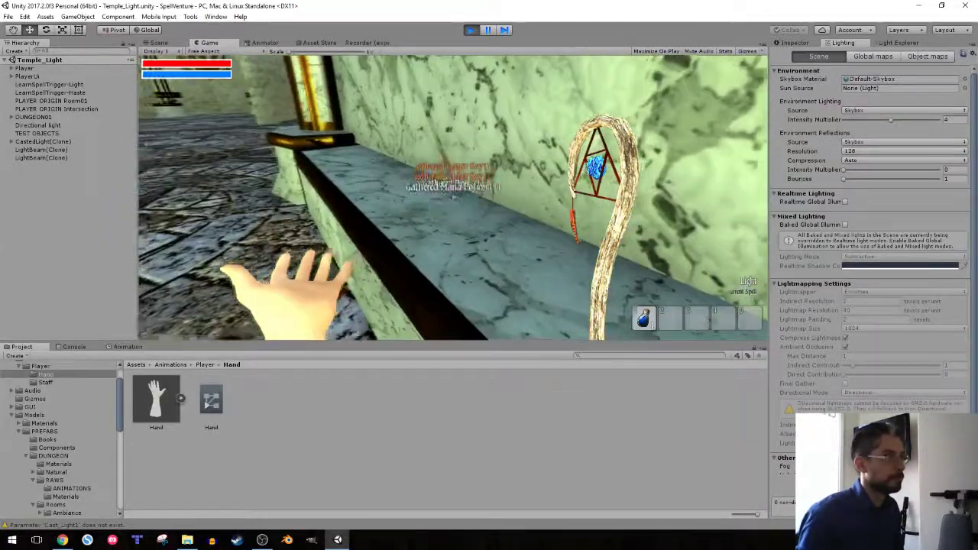
key(w)
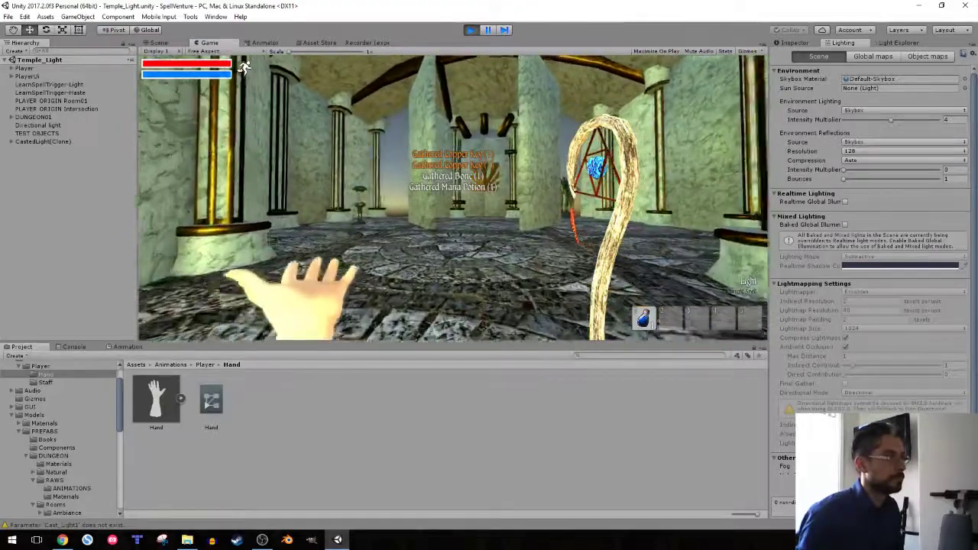
Cross the next temple room, cast Light at the stone pedestal, and light the winged statues to open the sun door
key(w)
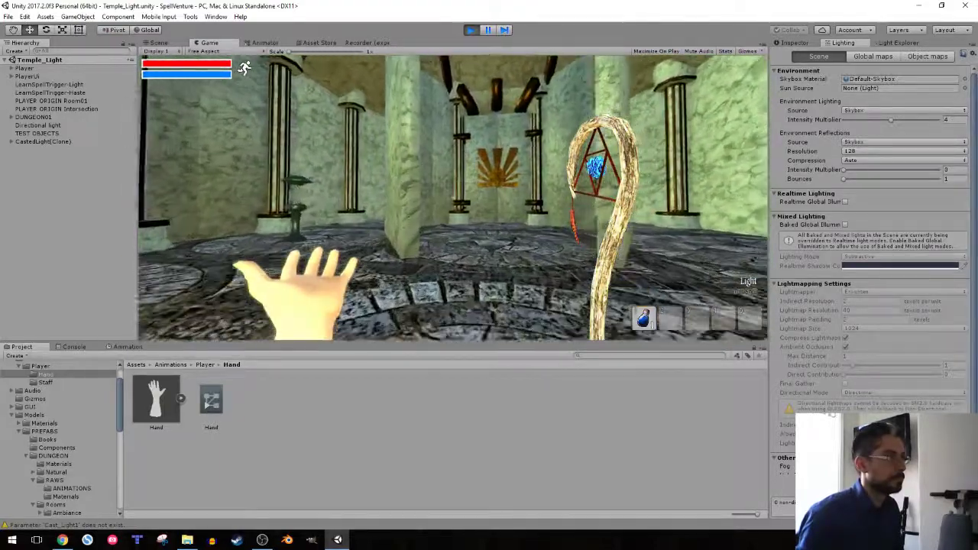
key(w)
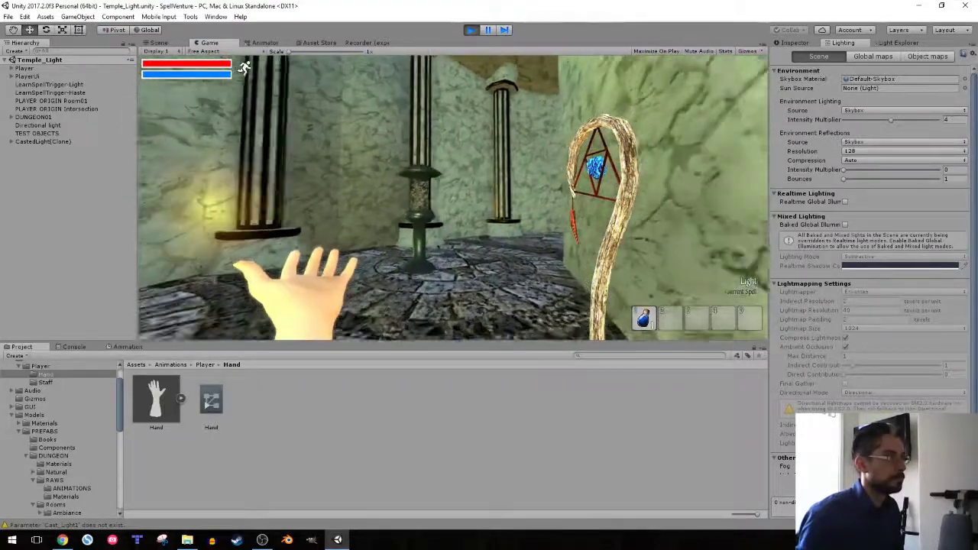
key(s)
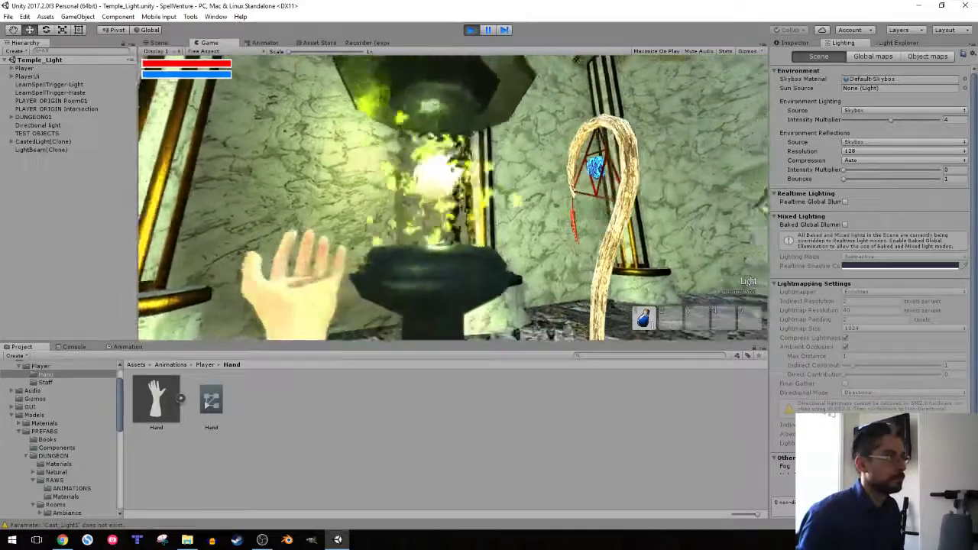
key(w)
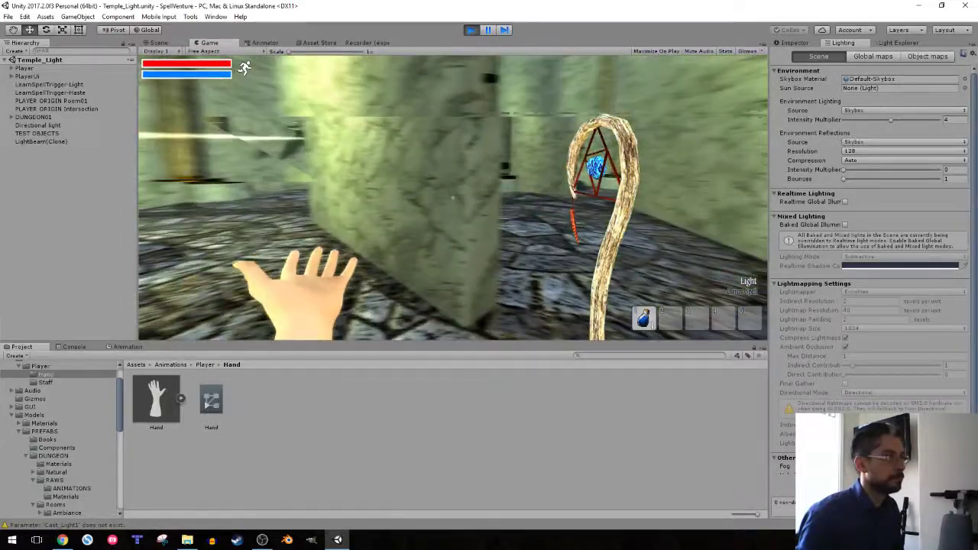
key(w)
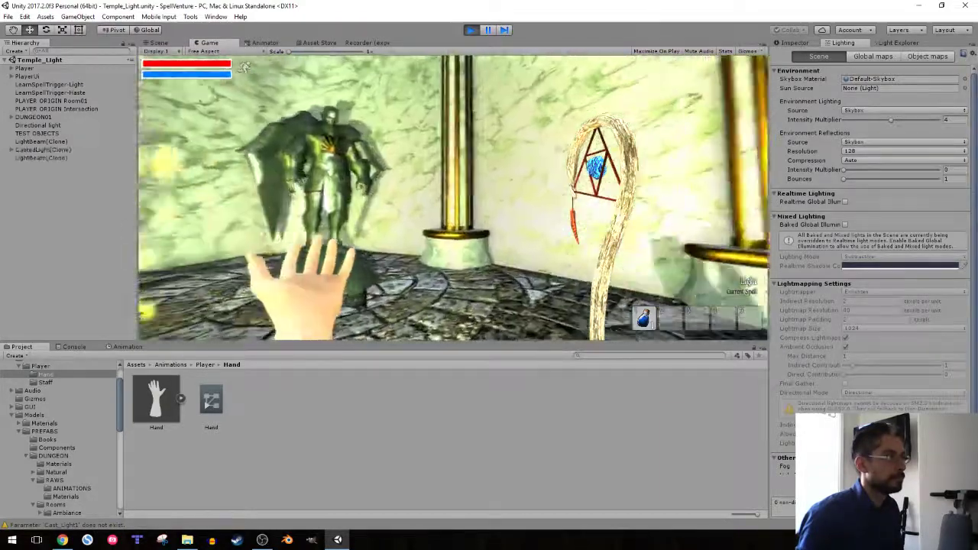
click(452, 197)
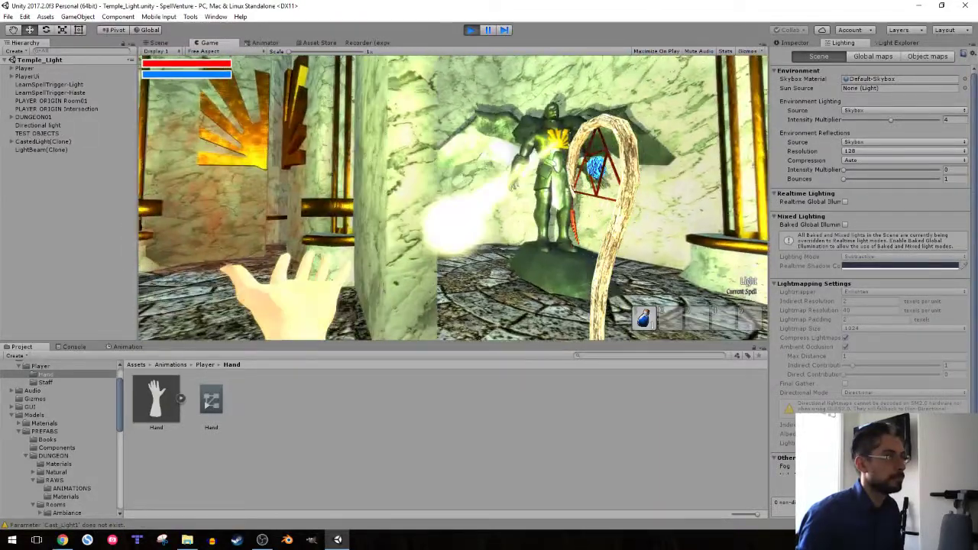
Walk on to the raised sun door with the bridge and cast Light toward its statues to open it
key(w)
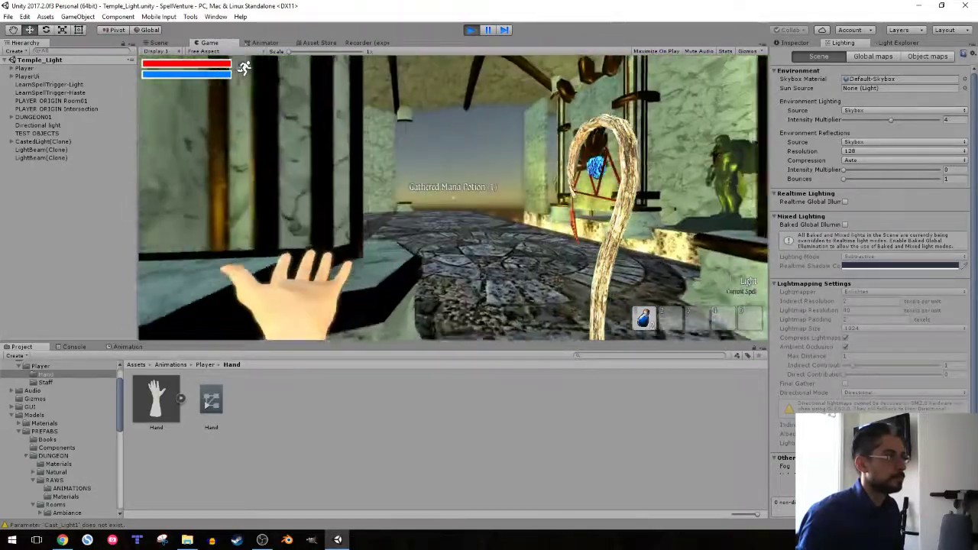
key(w)
key(w)
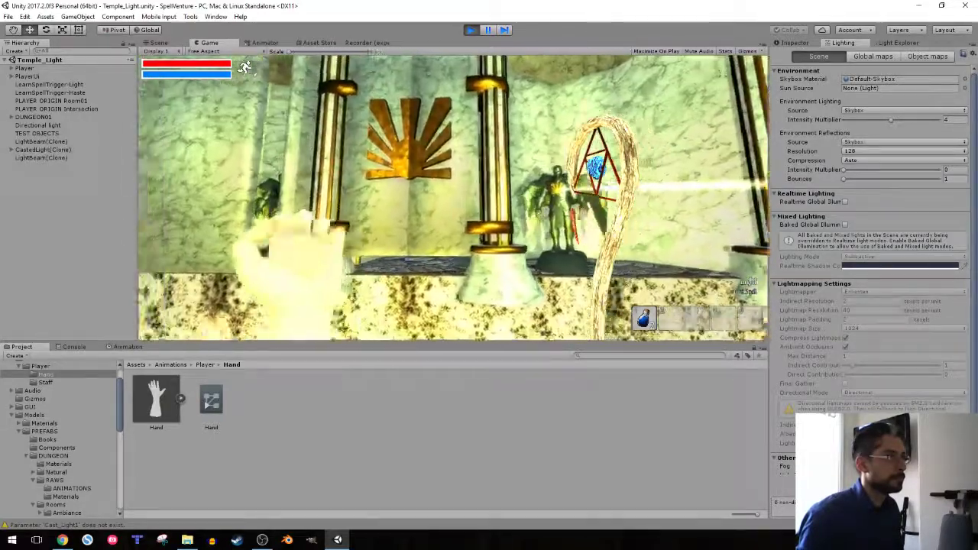
key(w)
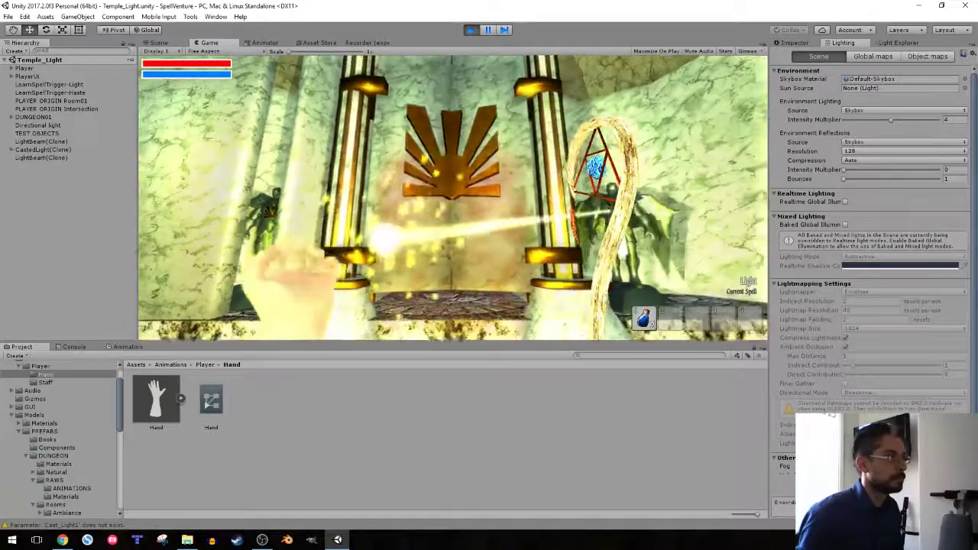
key(s)
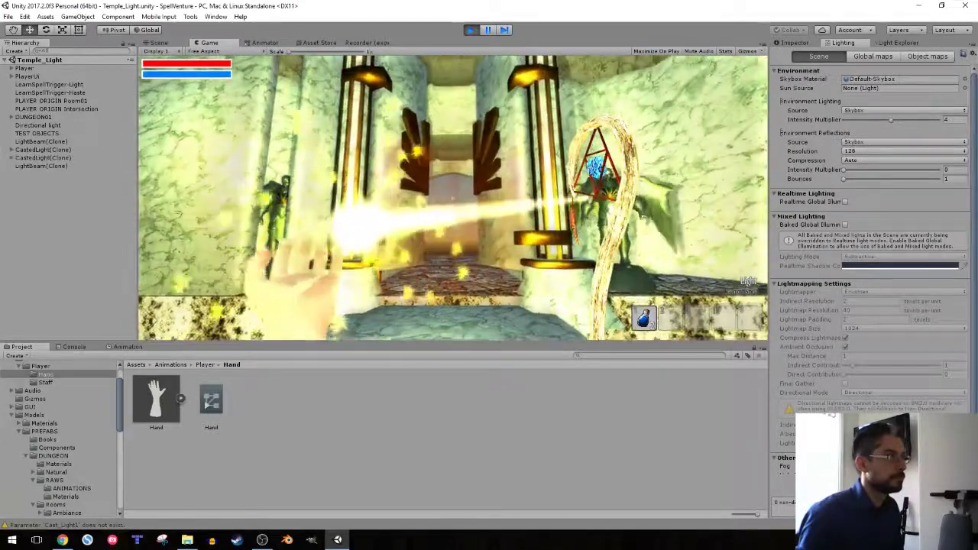
Test the bridge door's statues with repeated Light casts from several positions, and end the playtest
key(w)
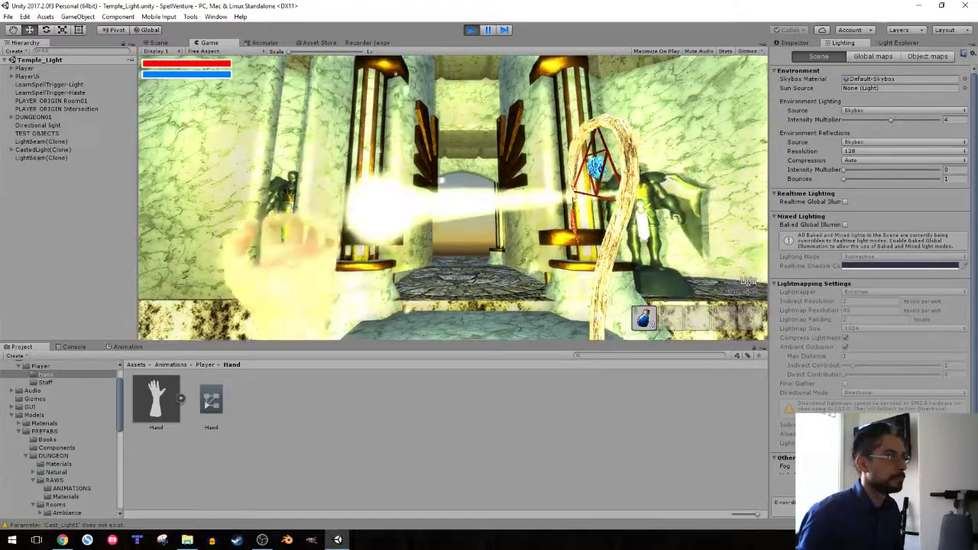
key(w)
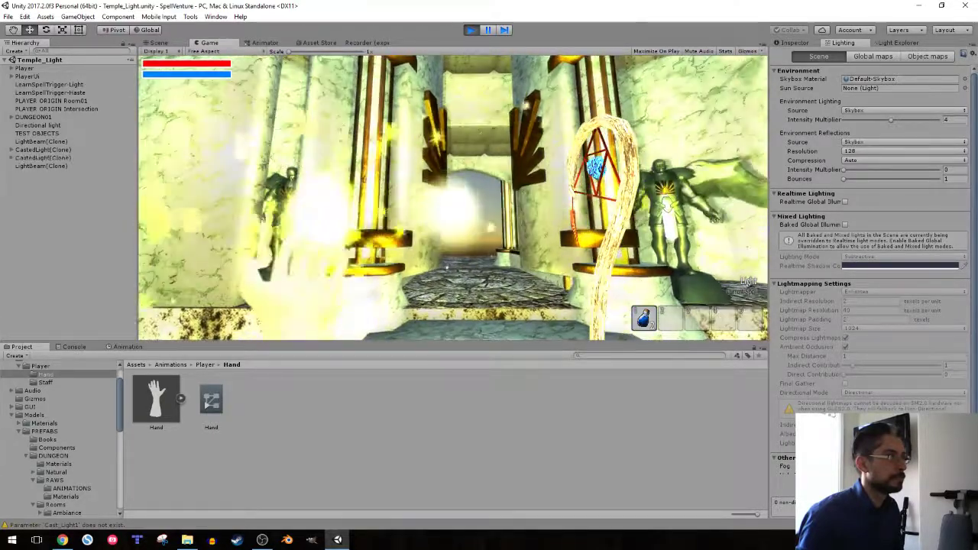
key(w)
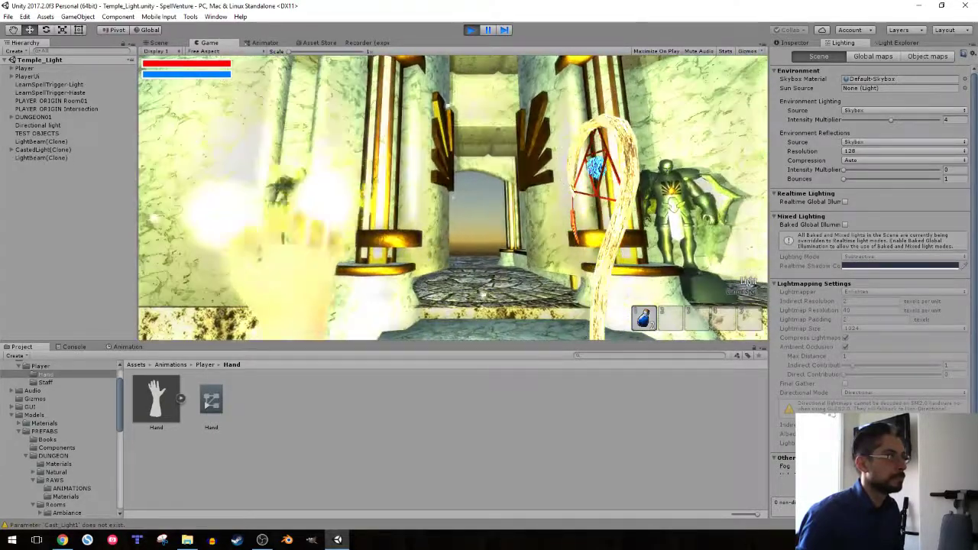
key(s)
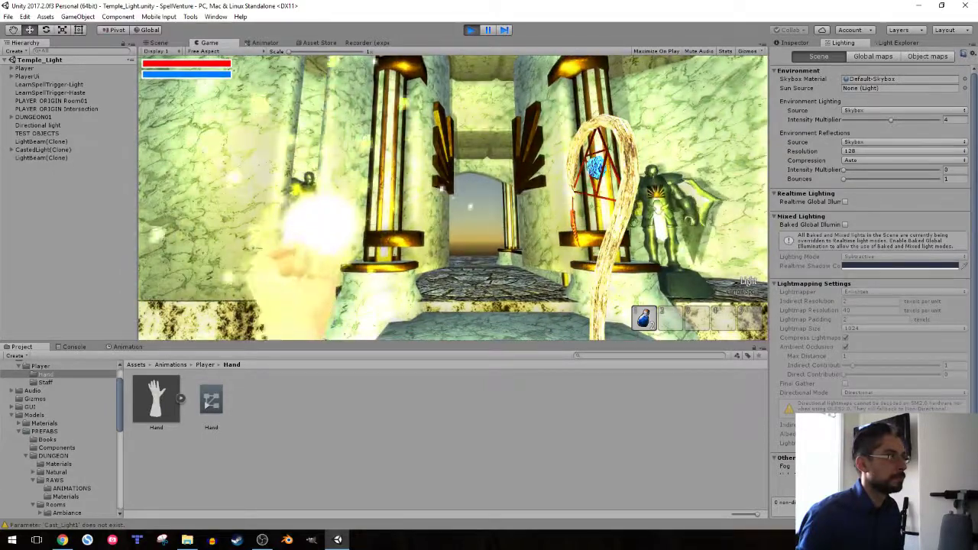
key(w)
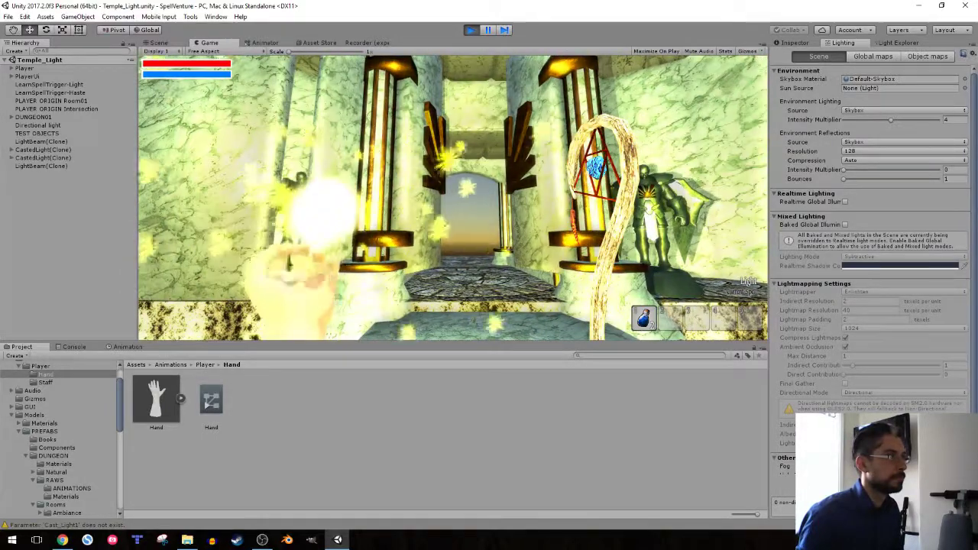
key(w)
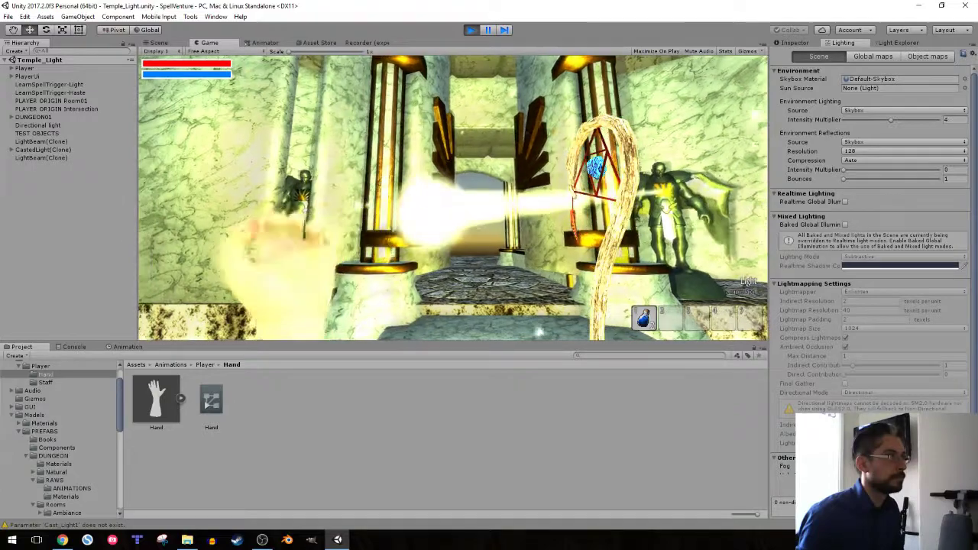
key(s)
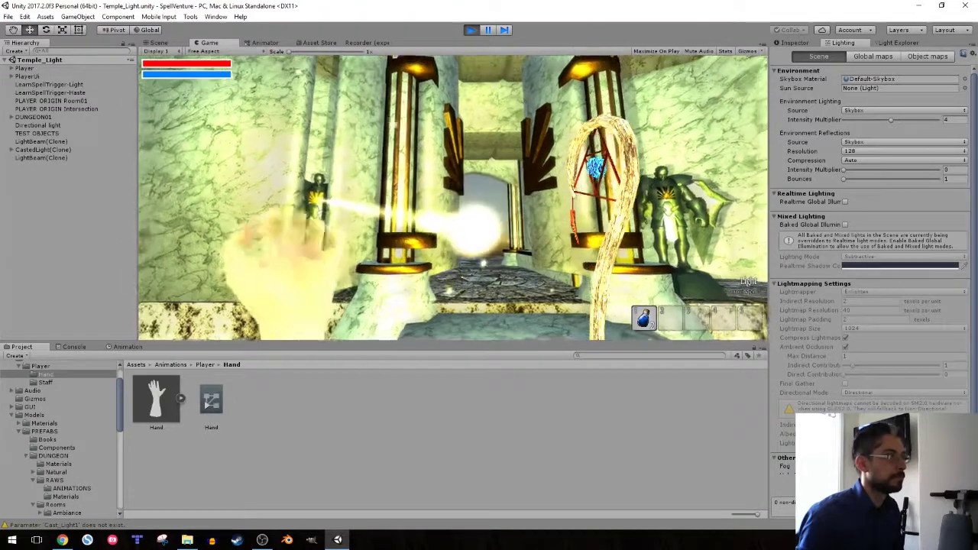
key(w)
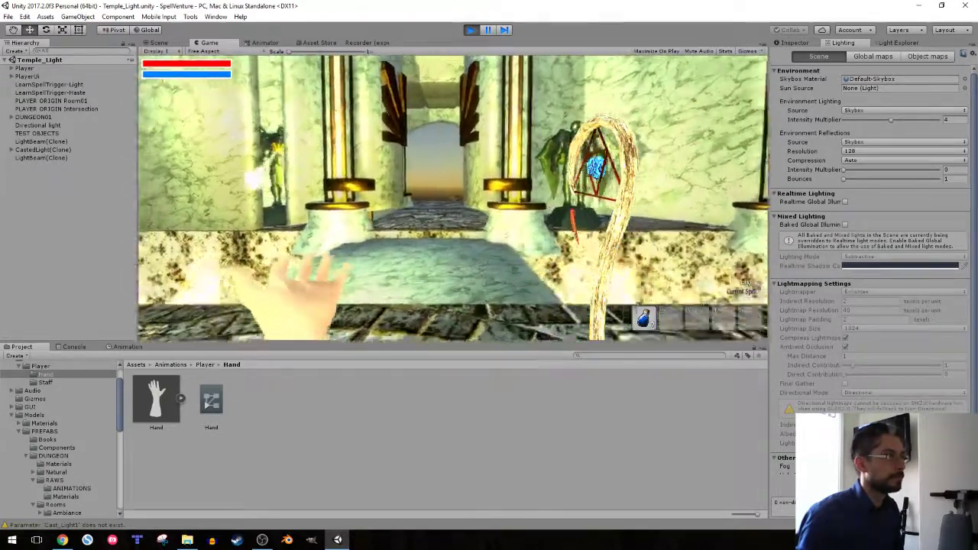
key(s)
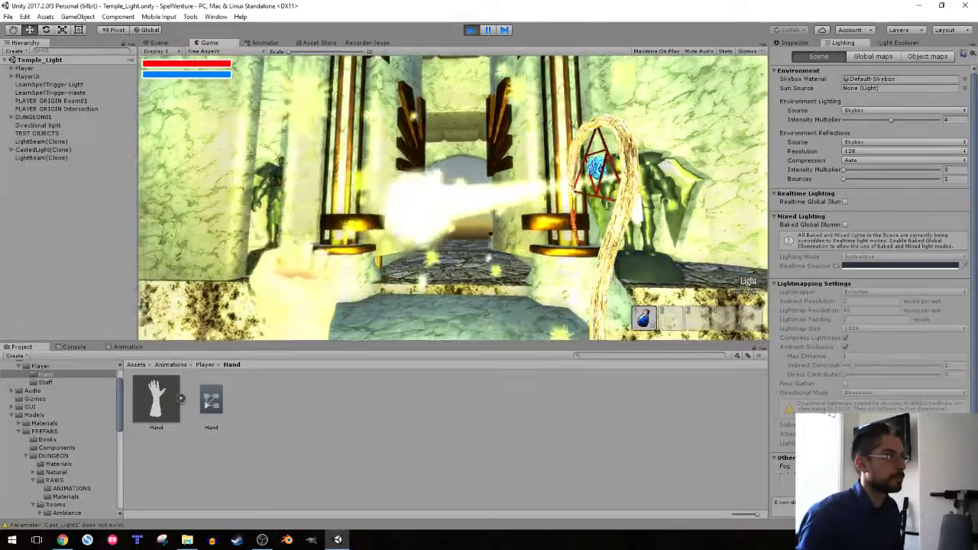
key(Escape)
click(471, 30)
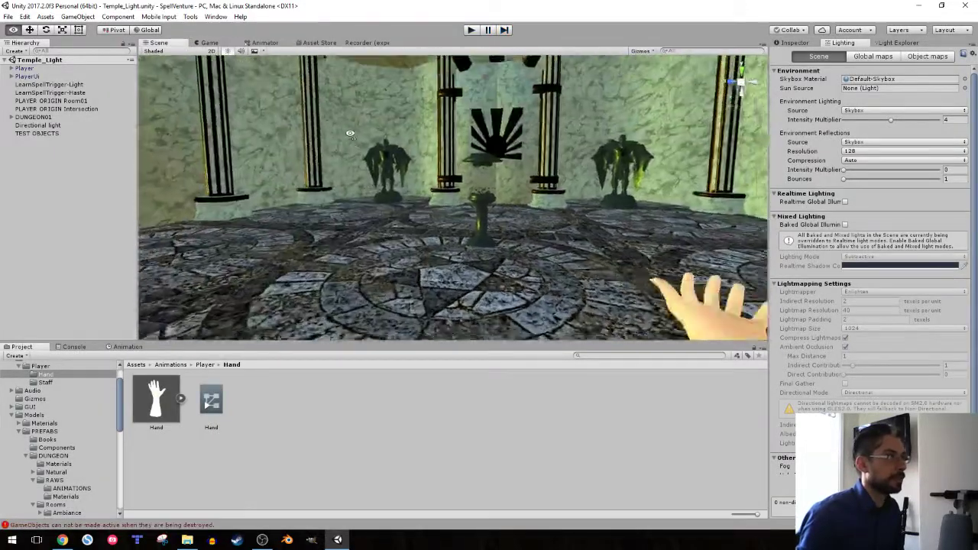
Select the LightPuzzleDoorWithBridge object of Room08_Puzzle in the scene and show its component properties
right_drag(350, 134, 374, 145)
scroll(385, 153, down, 10)
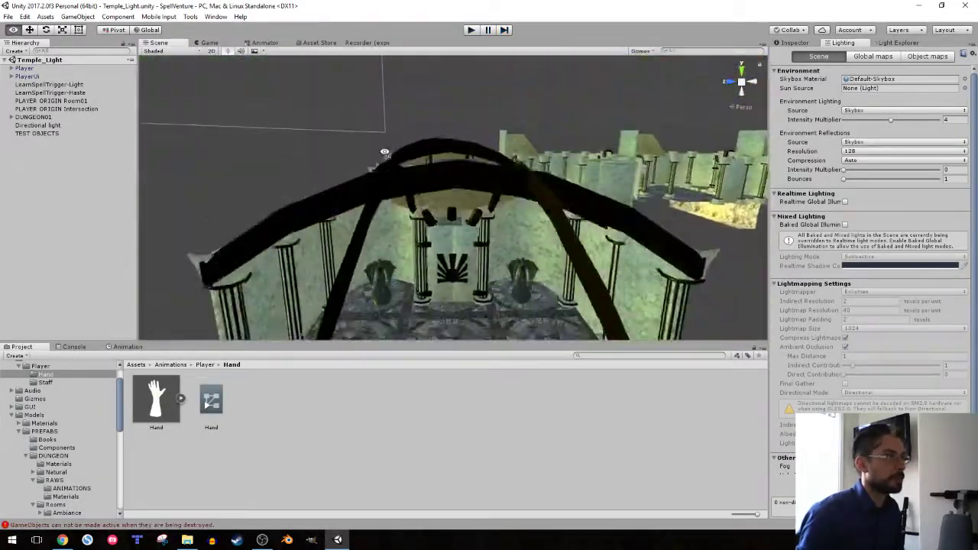
alt+drag(387, 171, 390, 224)
key(w)
right_drag(389, 225, 518, 142)
key(s)
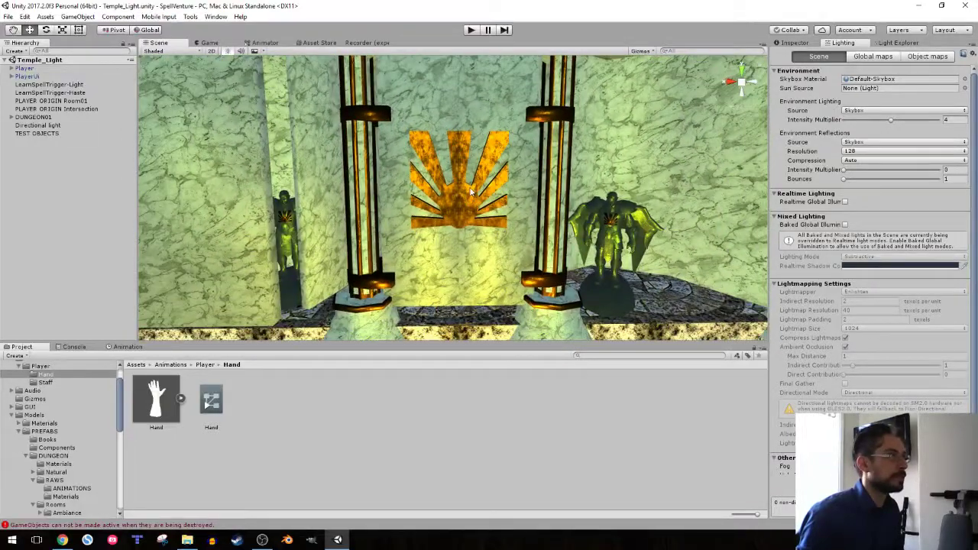
click(470, 185)
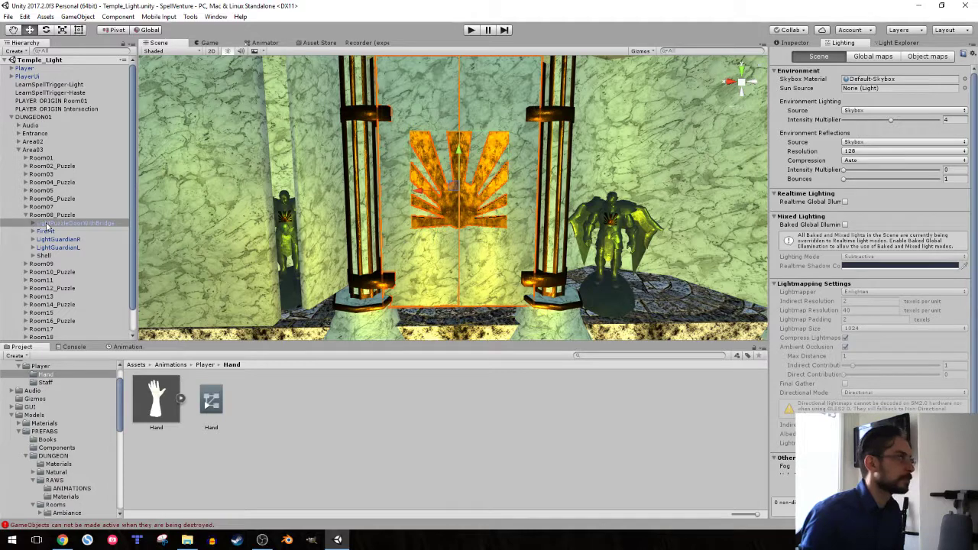
click(804, 43)
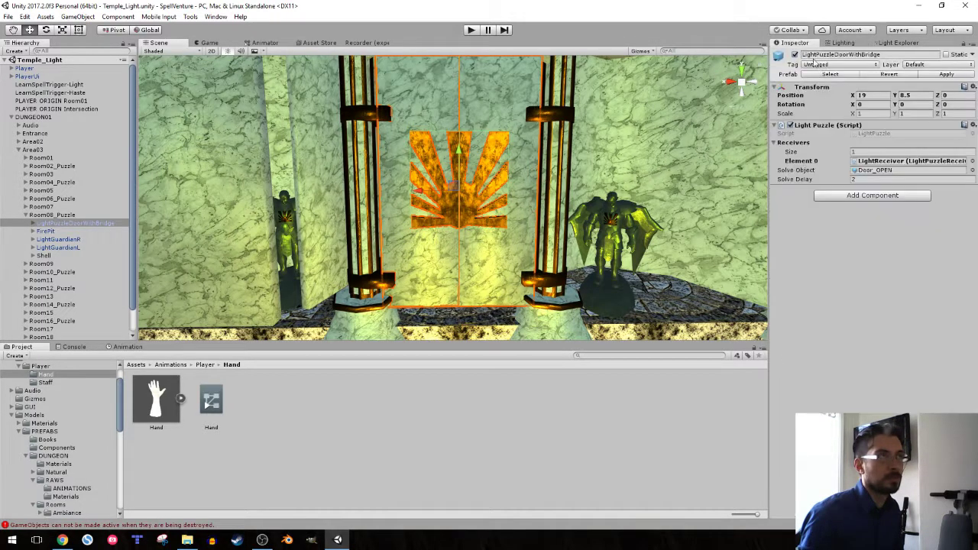
Locate the LightReceiver assigned to the door's Light Puzzle script and the matching receiver under LightGuardianL
click(876, 160)
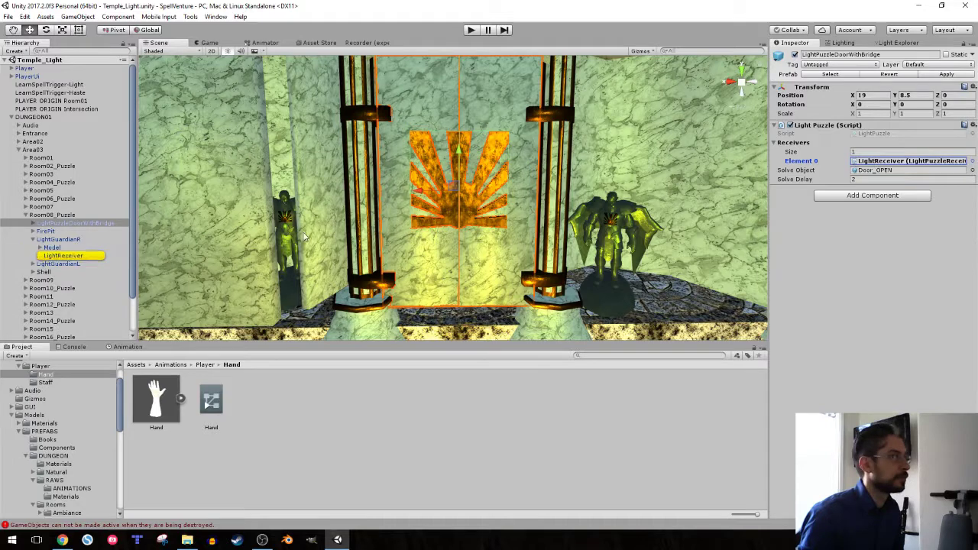
click(35, 263)
click(55, 257)
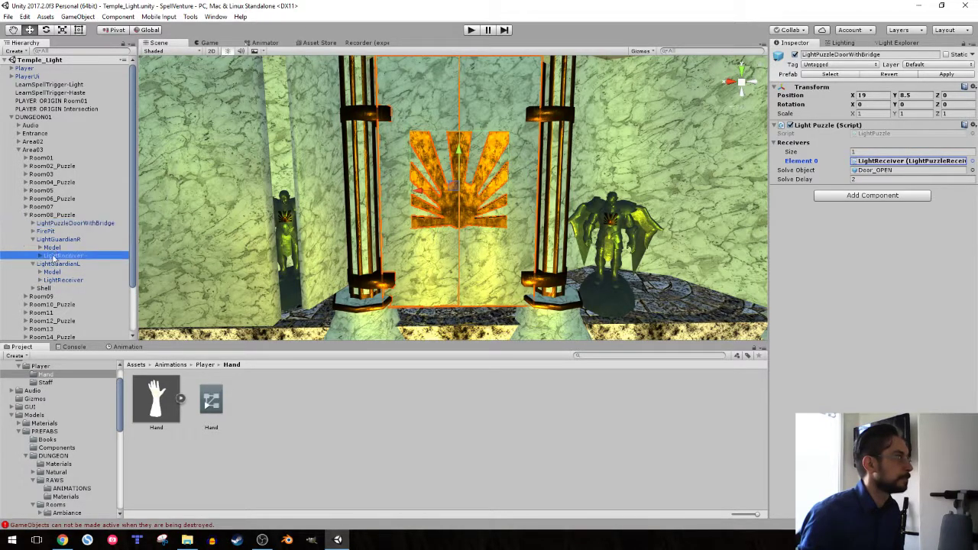
click(61, 223)
Set the Light Puzzle's Receivers size to 2 and assign the LightReceivers of LightGuardianR and LightGuardianL as Elements 0 and 1
click(875, 150)
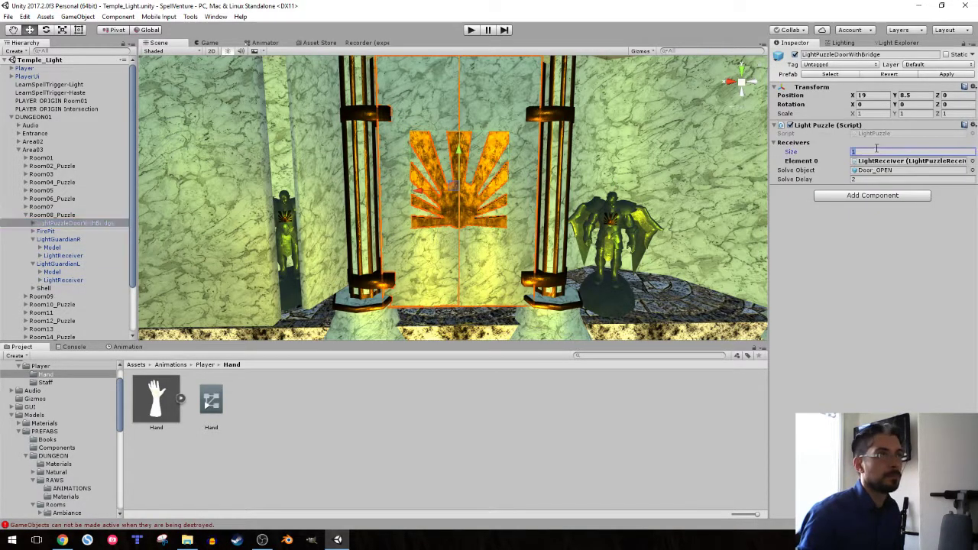
text(2)
key(Return)
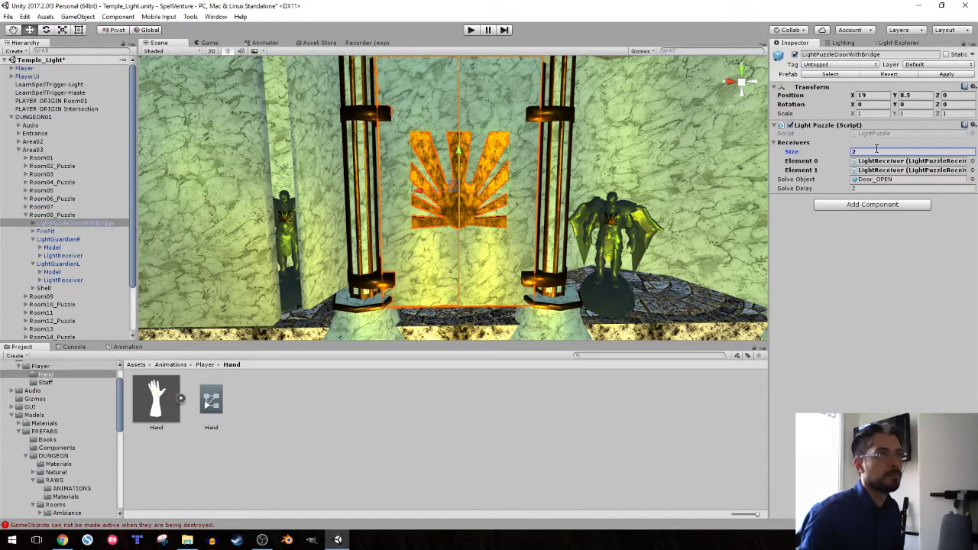
drag(59, 258, 900, 161)
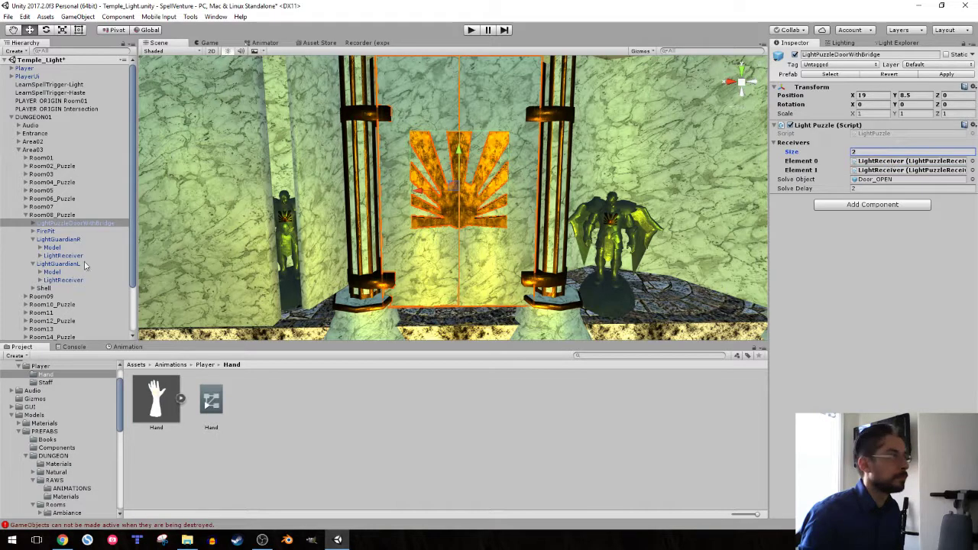
drag(65, 285, 898, 174)
Start a playtest, cast Light at the first room's guardian statues and walk up to the sun-emblem door
click(472, 30)
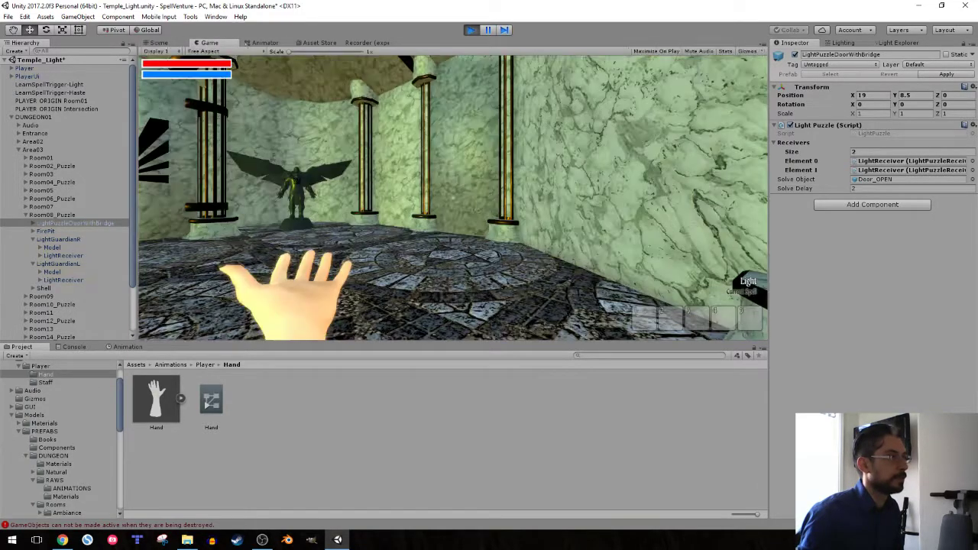
key(w)
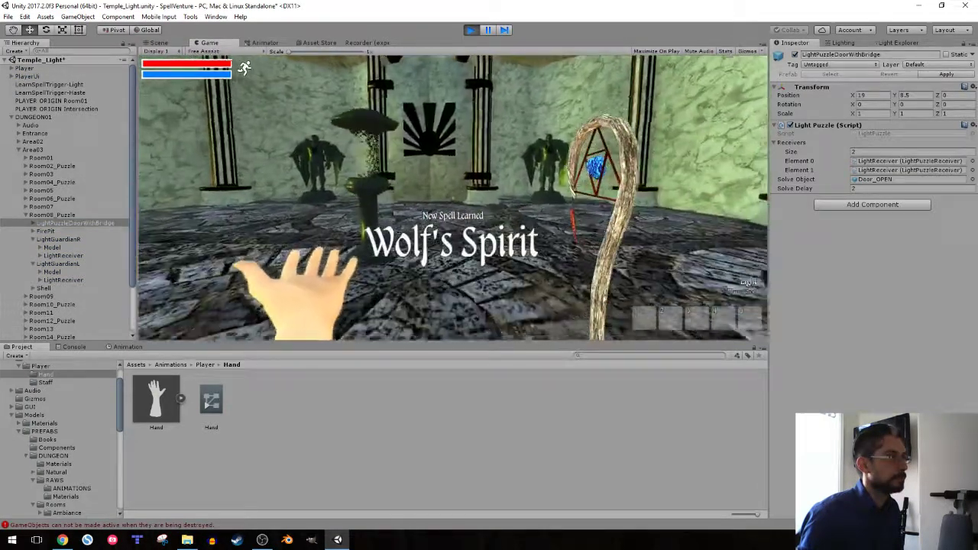
click(453, 198)
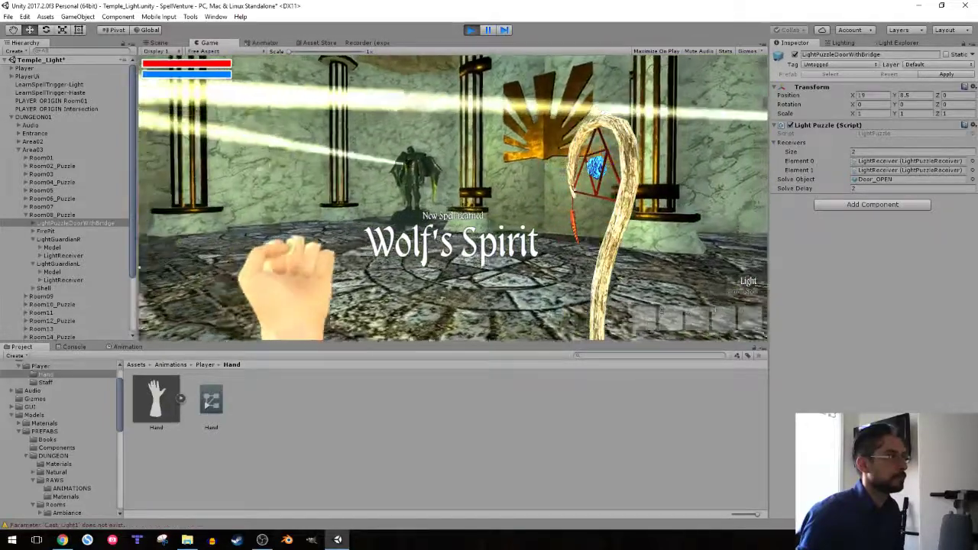
key(w)
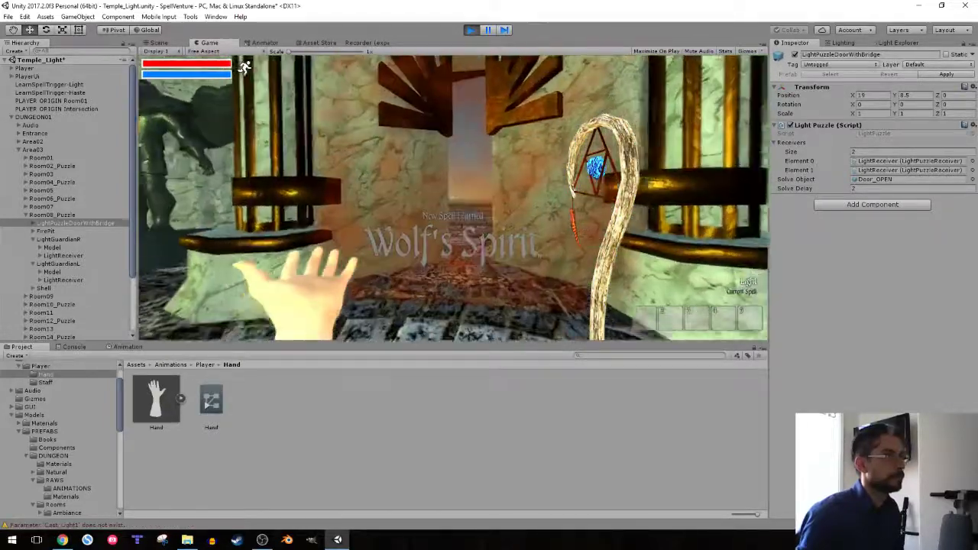
key(Escape)
Show the Light Puzzle properties of the LightPuzzleDoor inside Room02_Puzzle
click(108, 166)
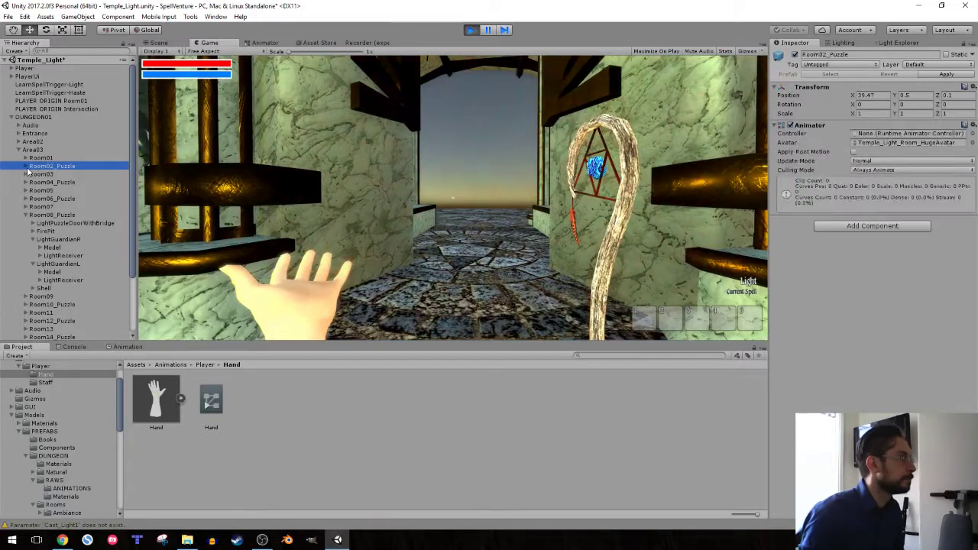
click(26, 166)
click(50, 199)
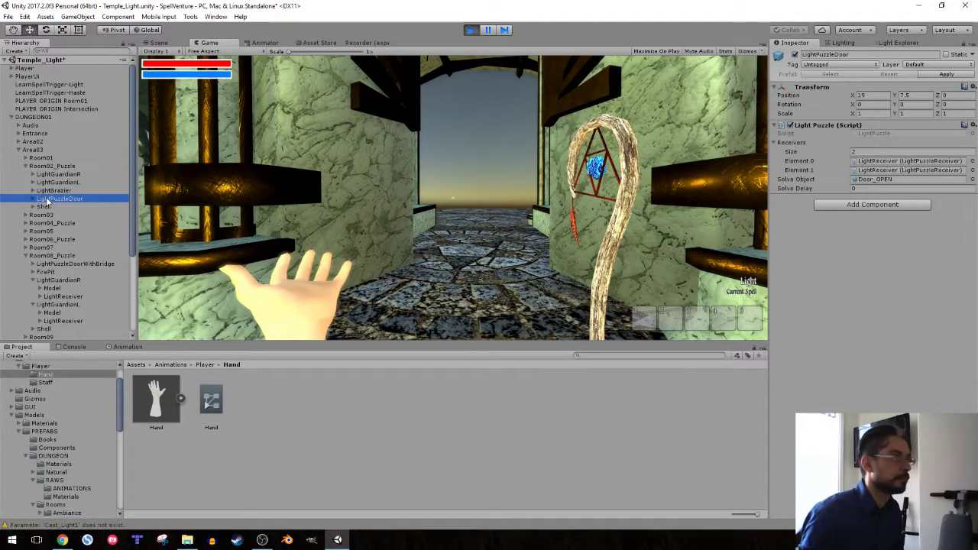
Resume the playtest, run to the next puzzle room, cast Light between its two guardian statues and go through the door
click(427, 117)
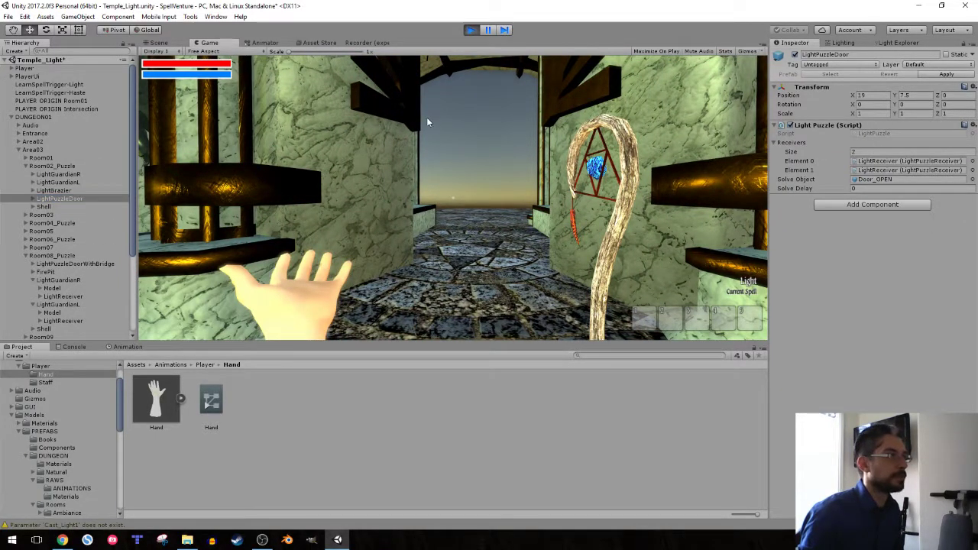
key(w)
key(shift)
key(w)
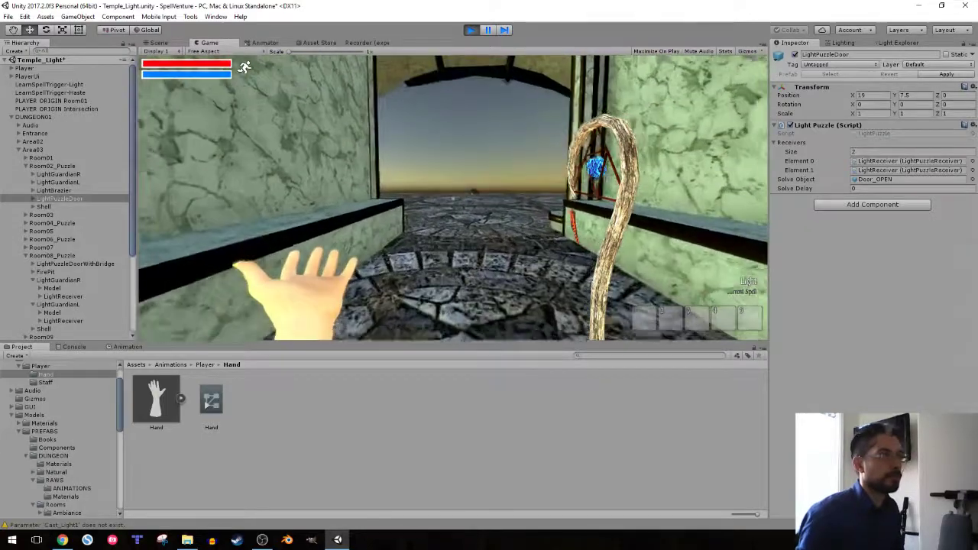
key(w)
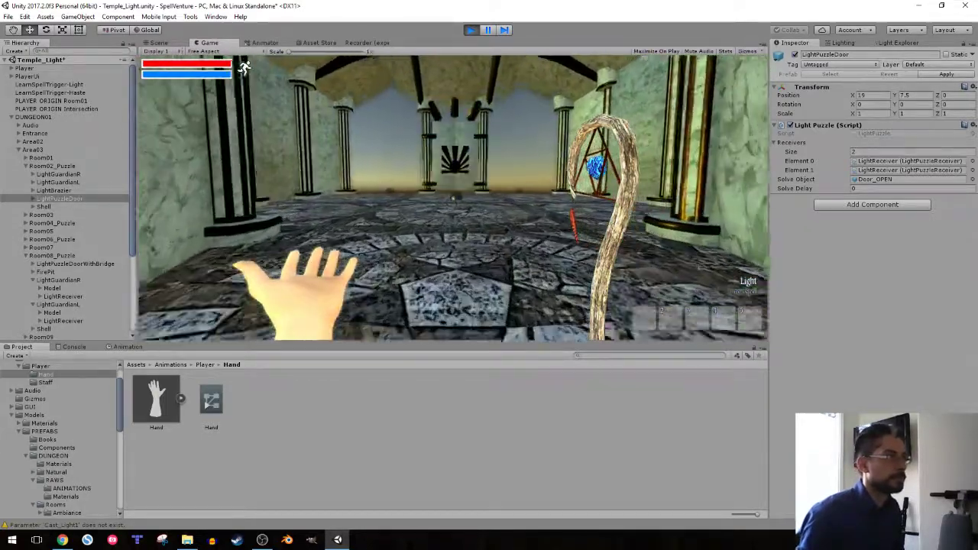
key(w)
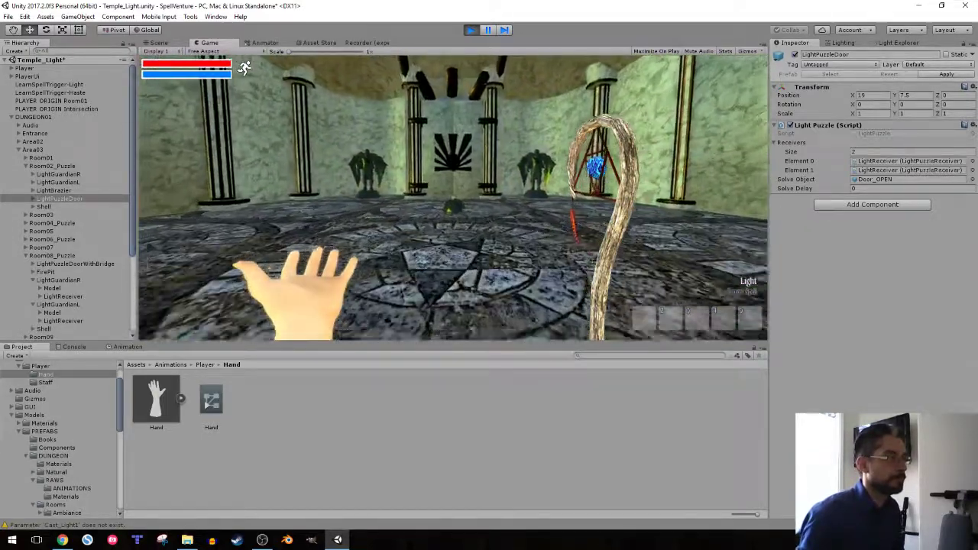
key(w)
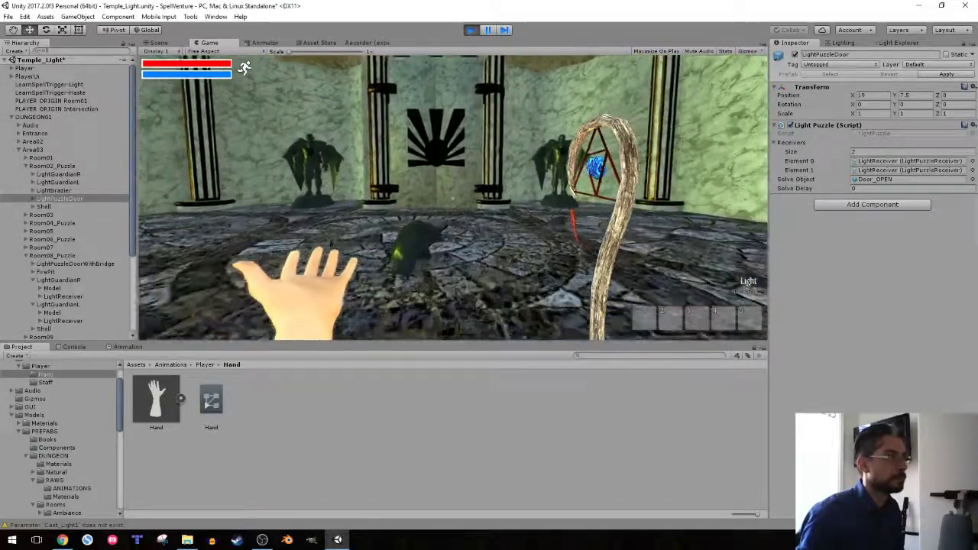
key(w)
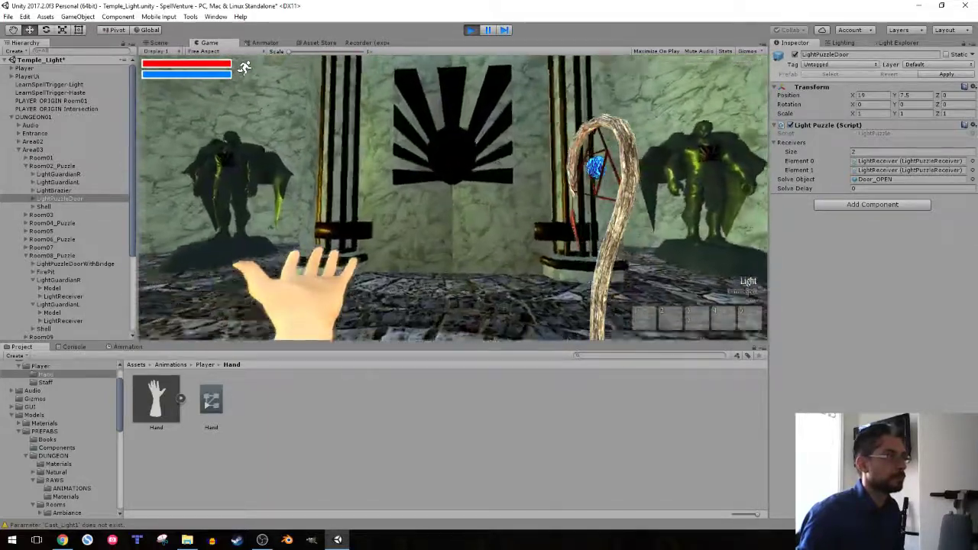
key(s)
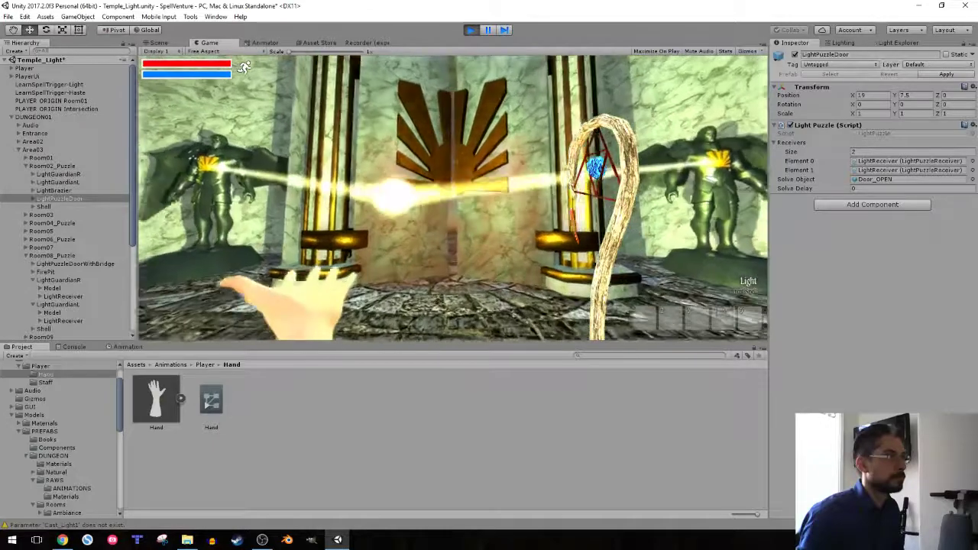
key(w)
key(w)
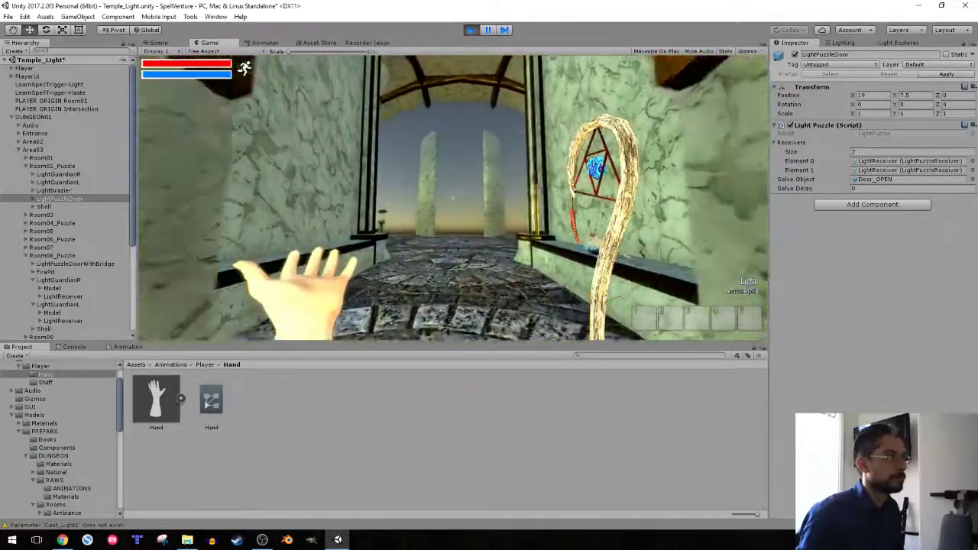
Playtest the following rooms up to the bridge door, cast Light toward its guardian statues, and end the playtest
key(w)
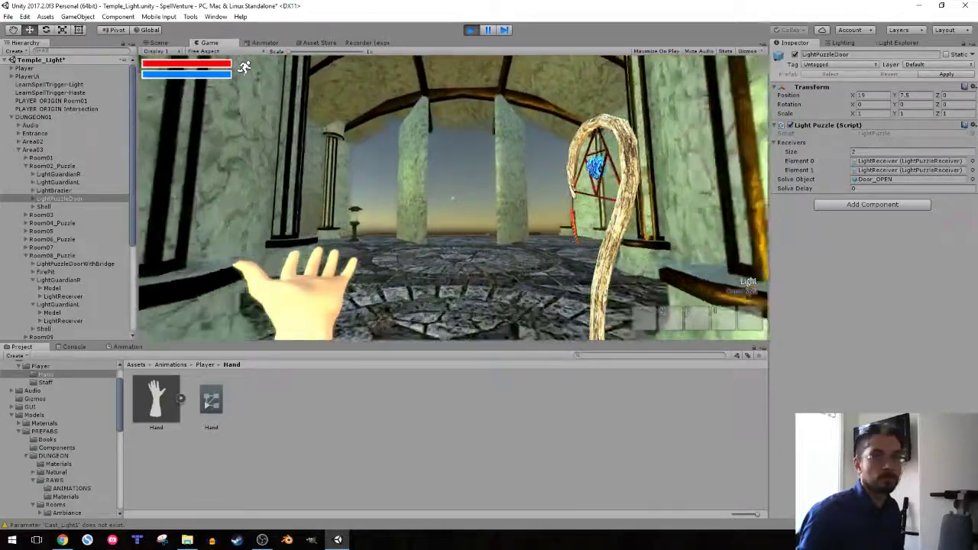
key(w)
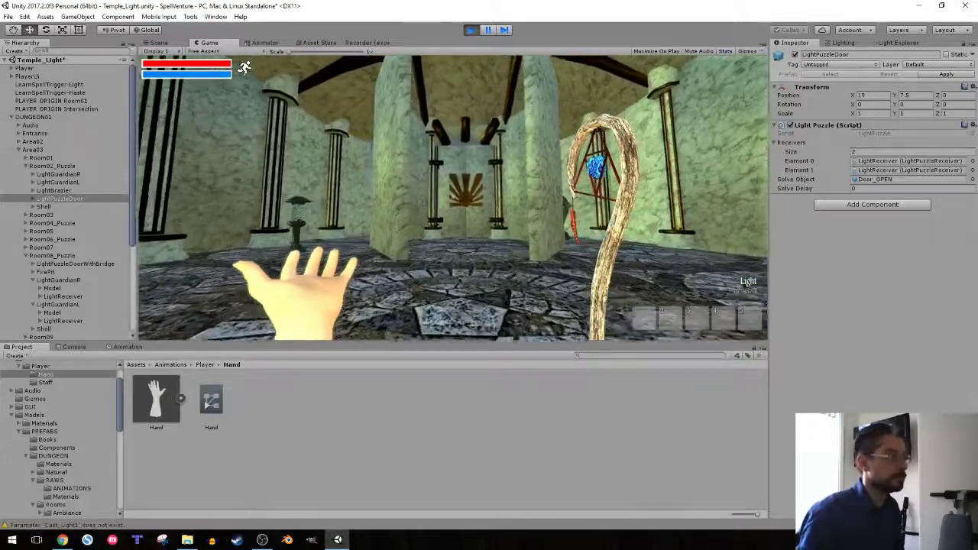
key(w)
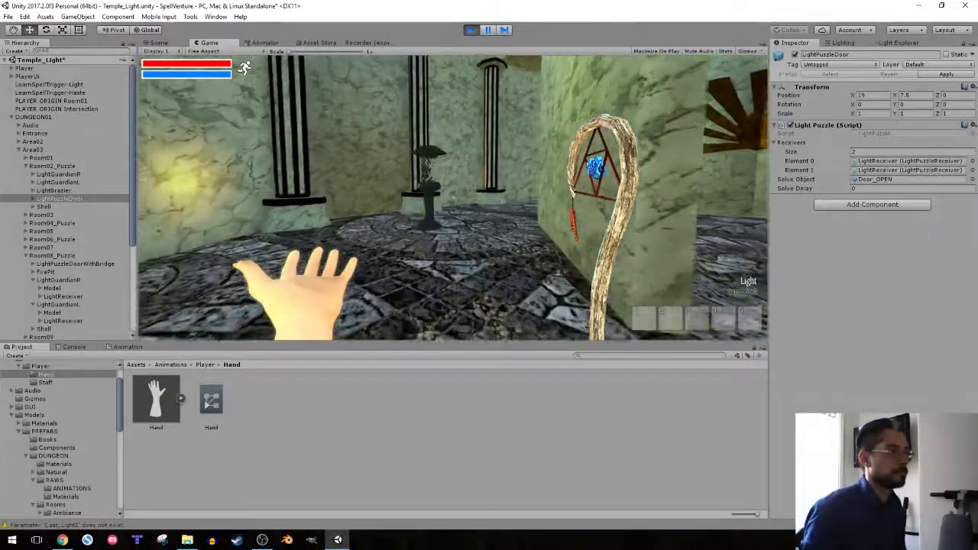
key(w)
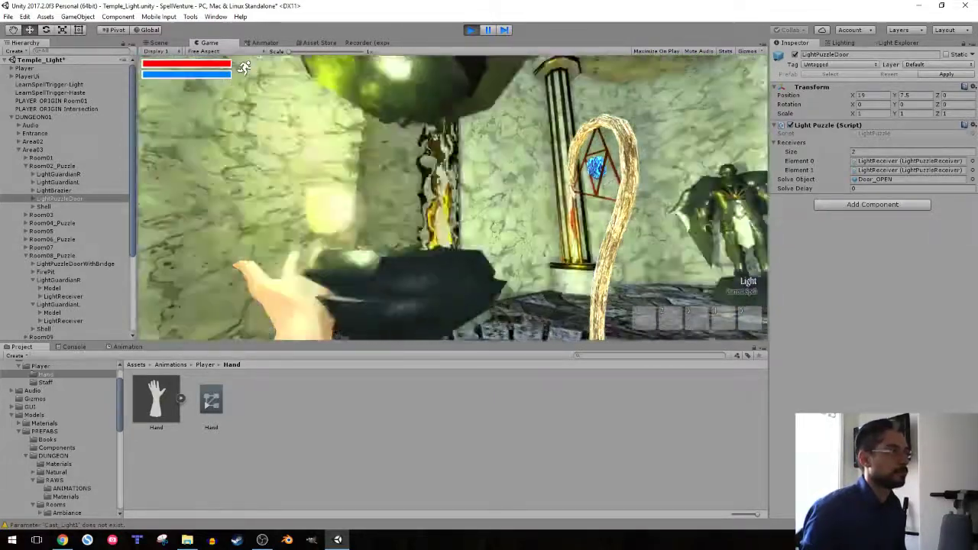
key(w)
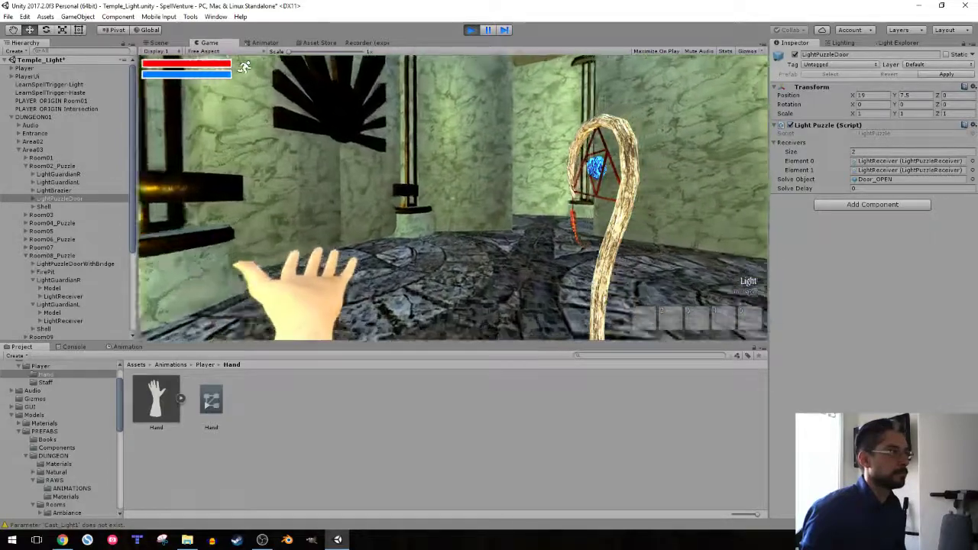
key(w)
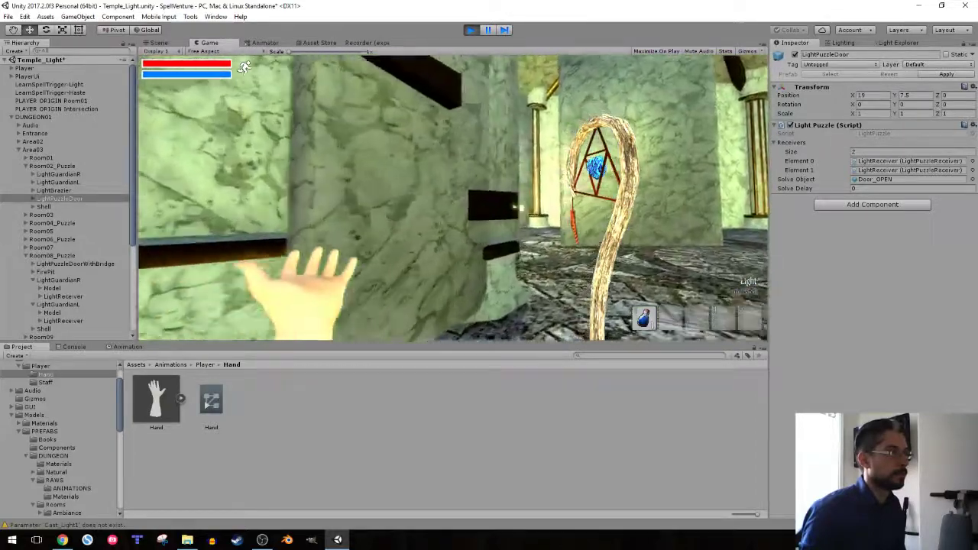
key(w)
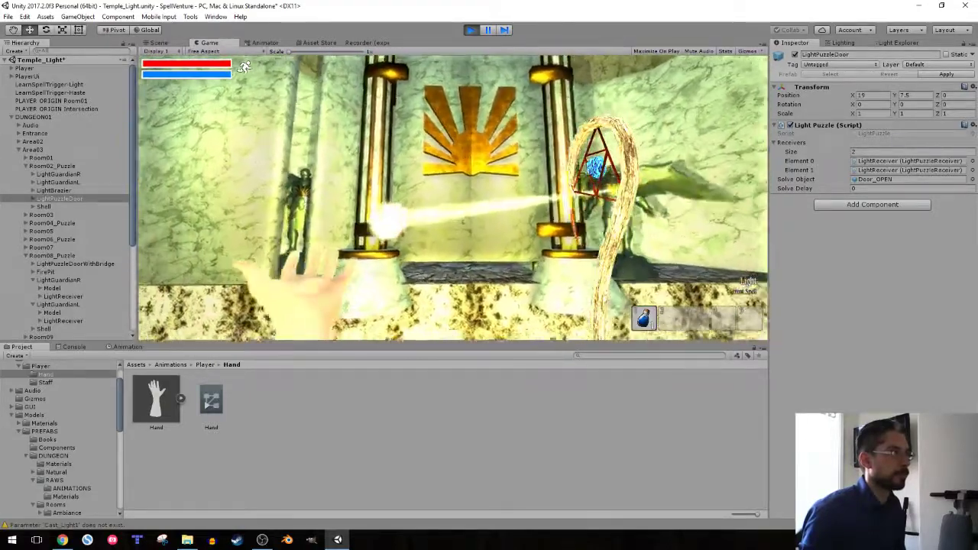
key(s)
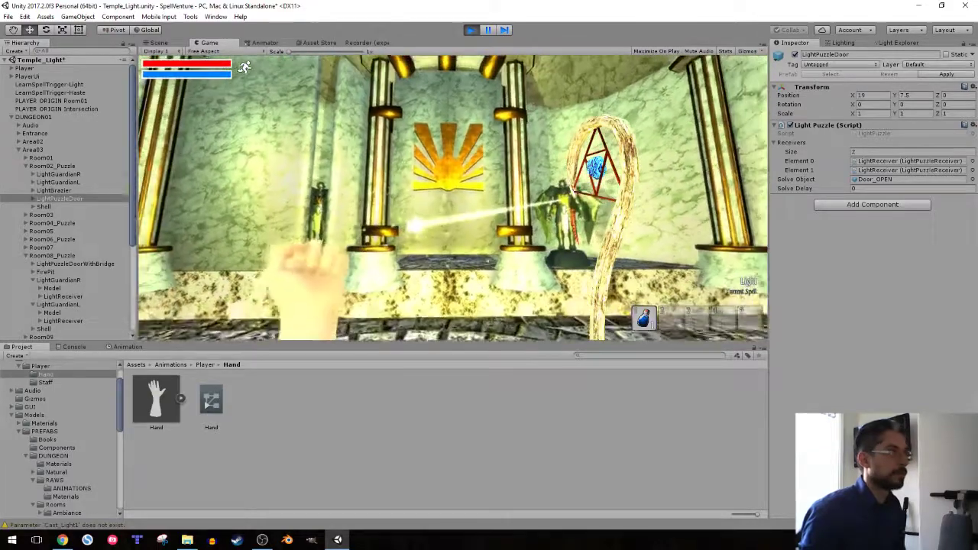
click(471, 30)
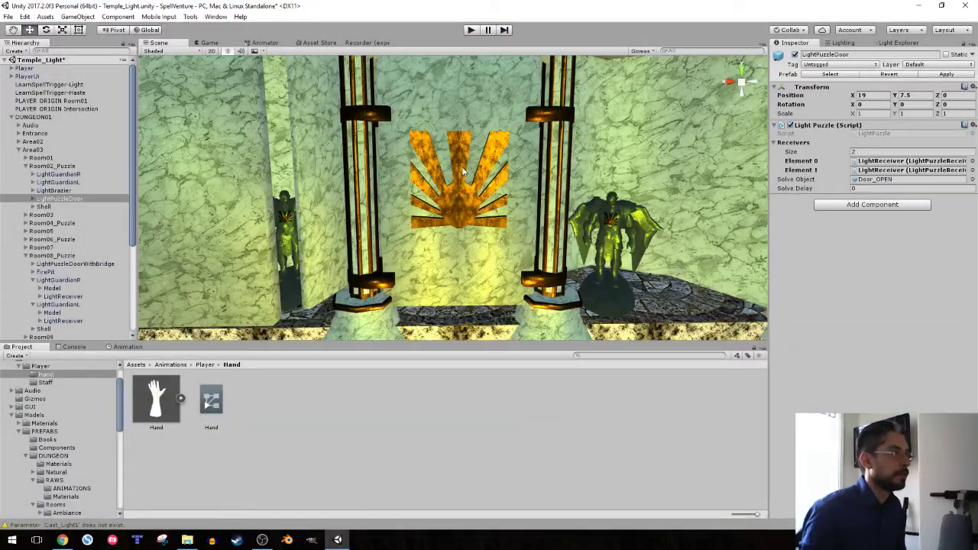
Move the LightGuardianL statue of Room08_Puzzle to X 23.08, Z 13.61, and collapse the room's object tree
right_drag(430, 221, 429, 324)
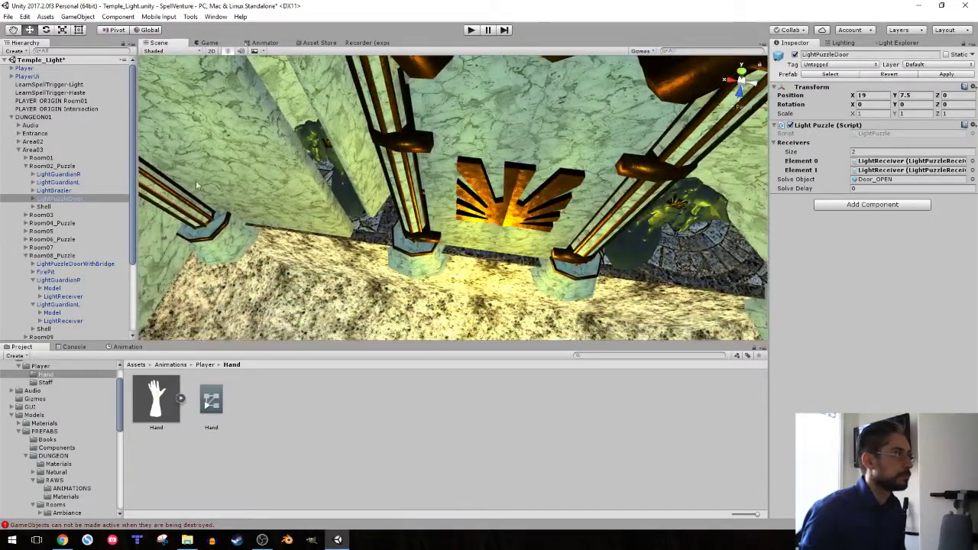
click(25, 166)
click(50, 222)
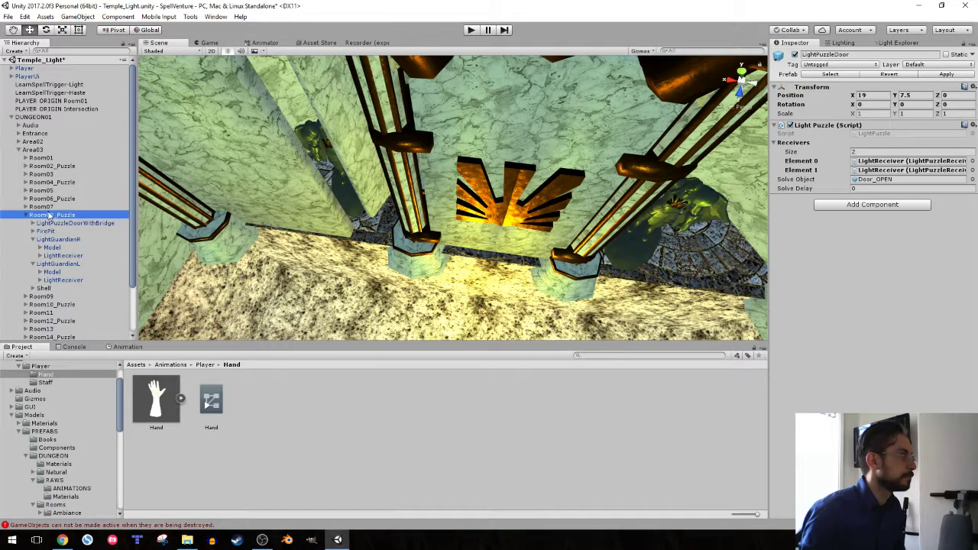
click(34, 239)
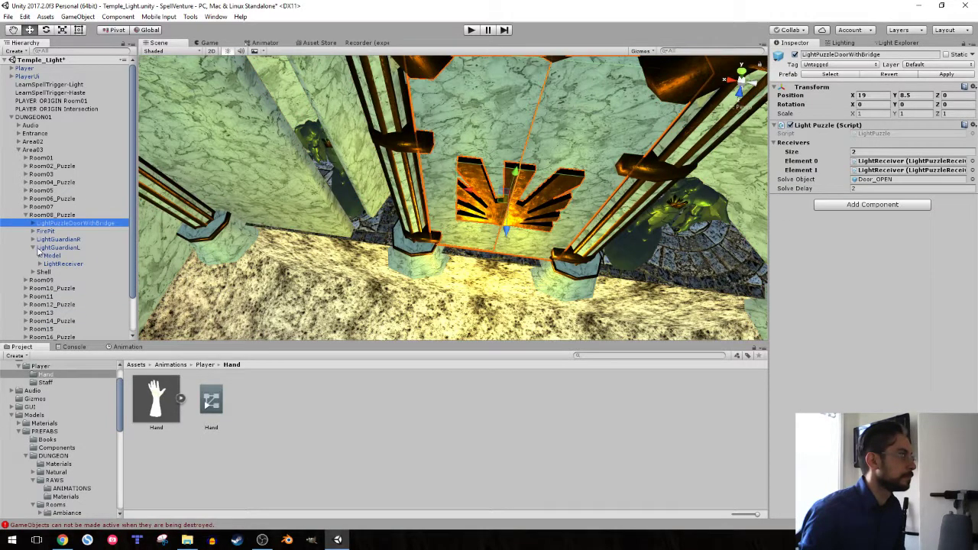
click(33, 247)
click(54, 247)
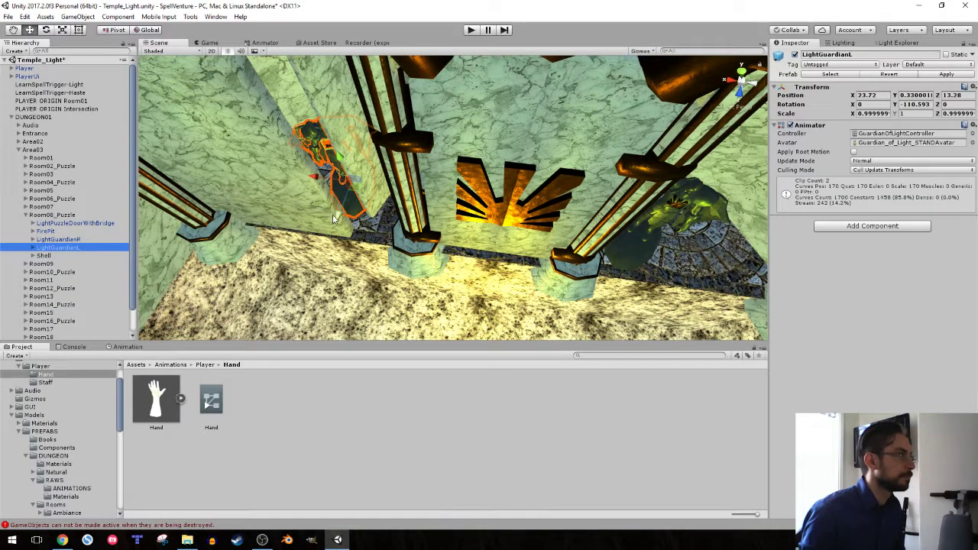
drag(333, 220, 338, 227)
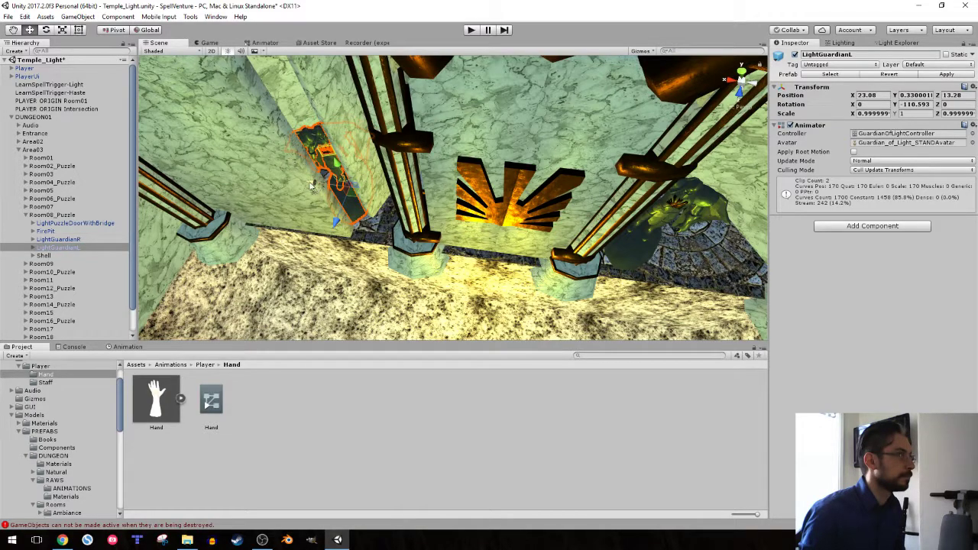
drag(310, 183, 304, 183)
right_drag(414, 228, 434, 192)
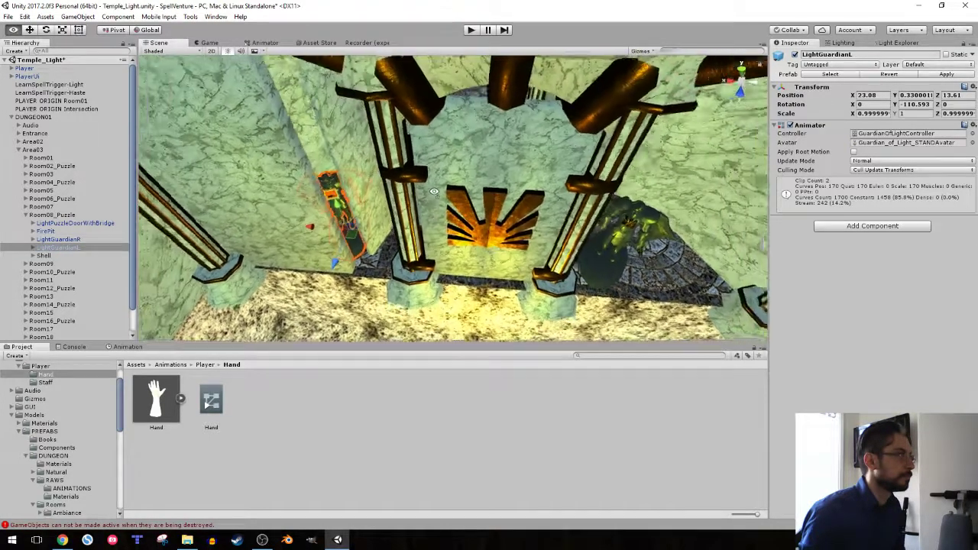
alt+drag(433, 191, 673, 183)
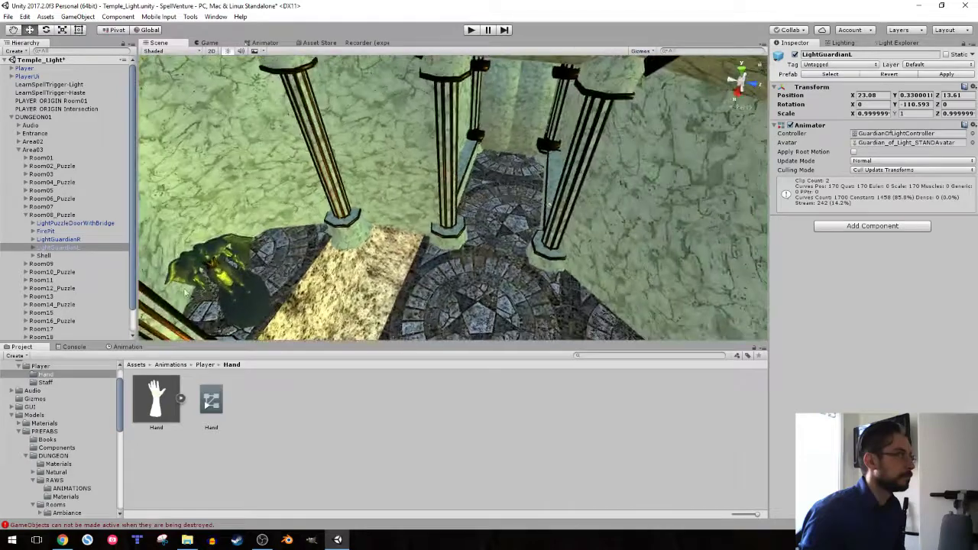
click(26, 215)
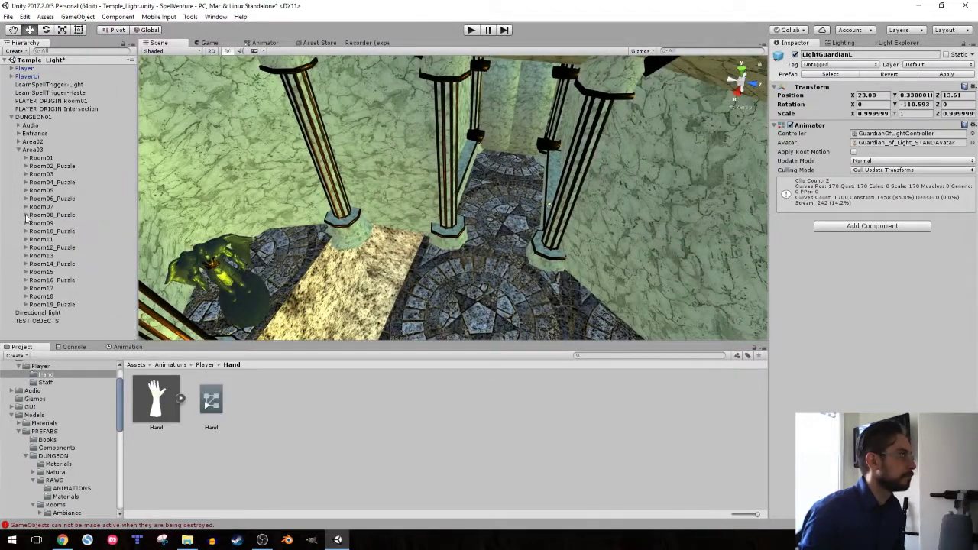
Clear the console messages and return to the project assets
key(alt+Tab)
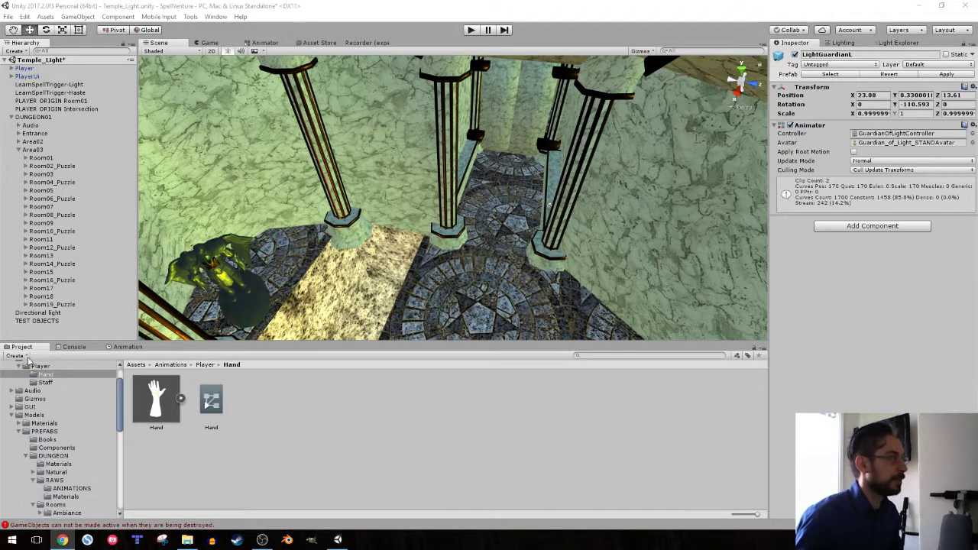
click(27, 357)
click(305, 403)
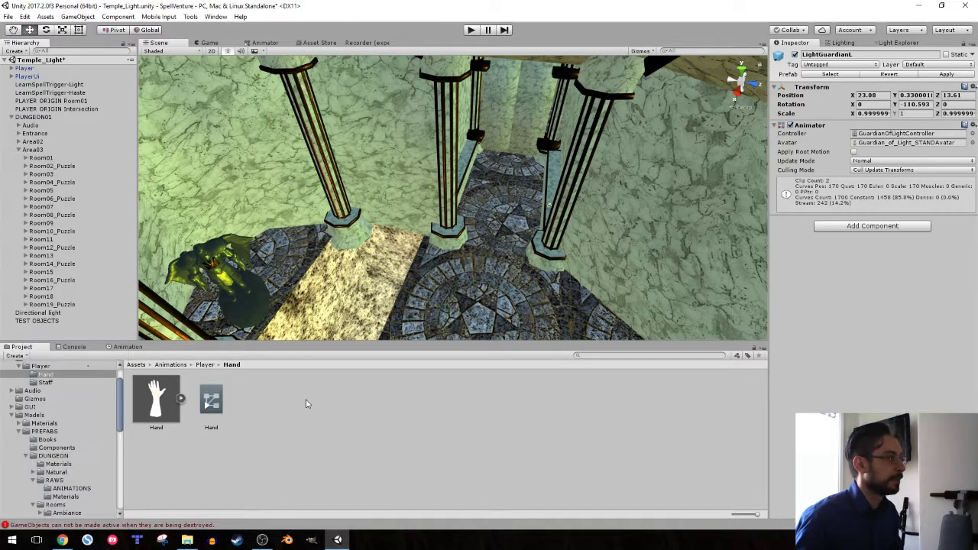
click(73, 346)
click(18, 357)
click(21, 347)
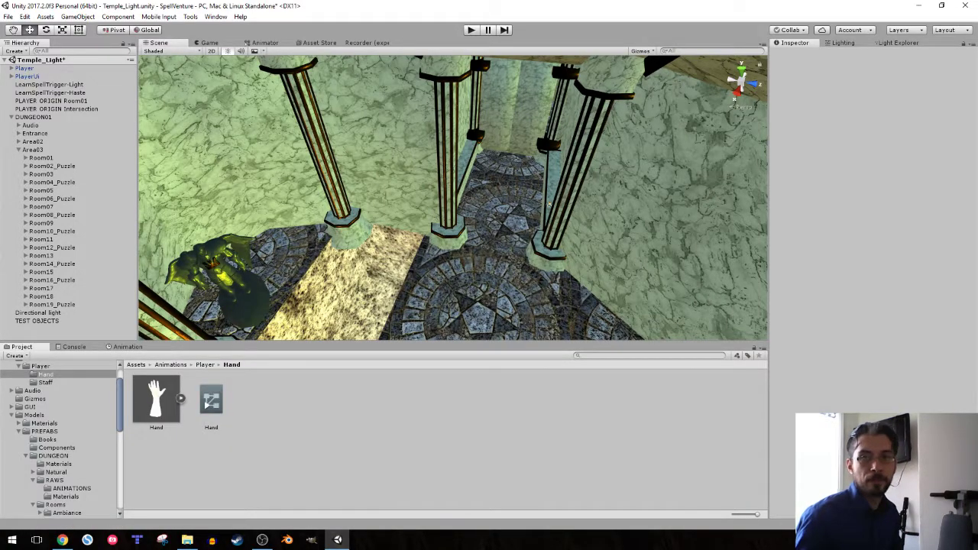
right_drag(279, 226, 235, 203)
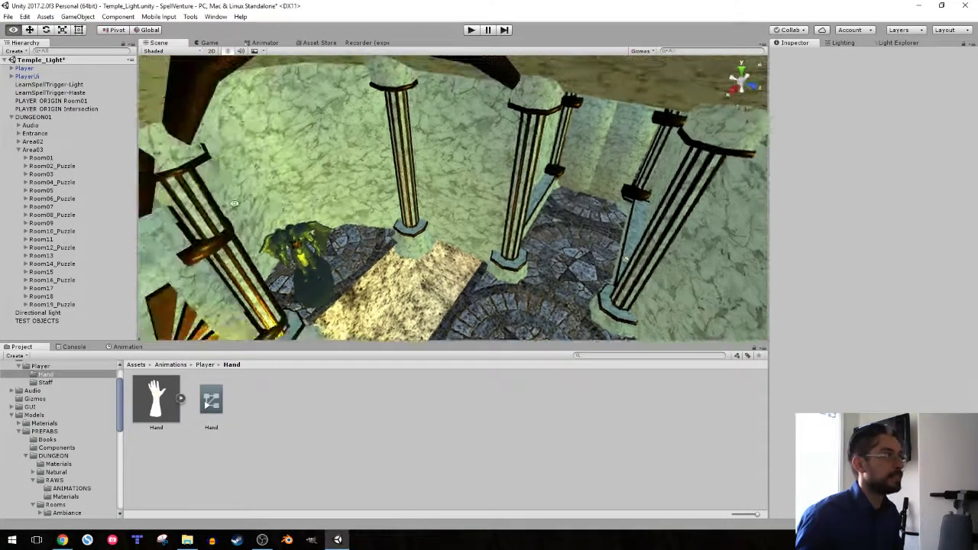
Examine the bridge door and its two guardian statues in the scene view from across the gap
alt+drag(234, 202, 423, 140)
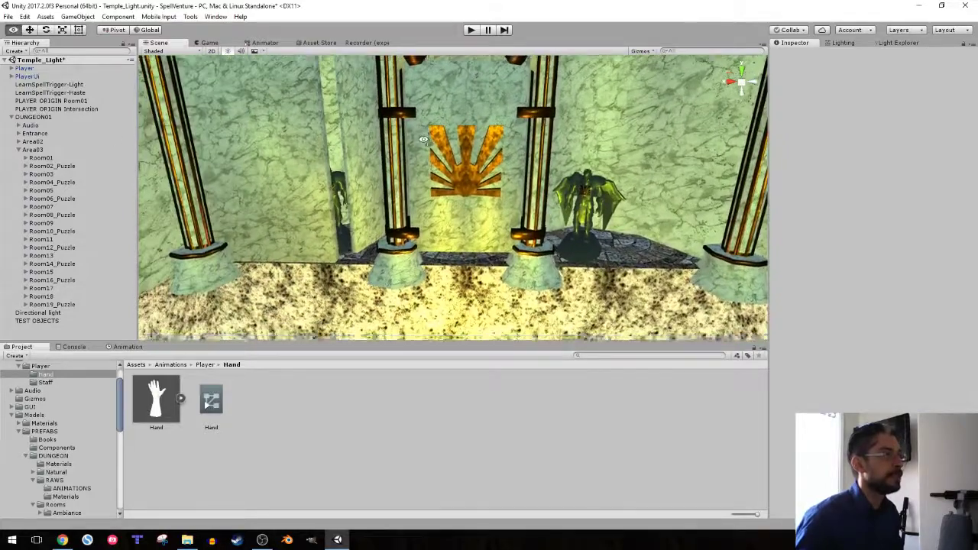
key(w)
mouse_move(423, 140)
right_down()
mouse_move(411, 132)
mouse_move(426, 129)
right_up()
key(w)
key(s)
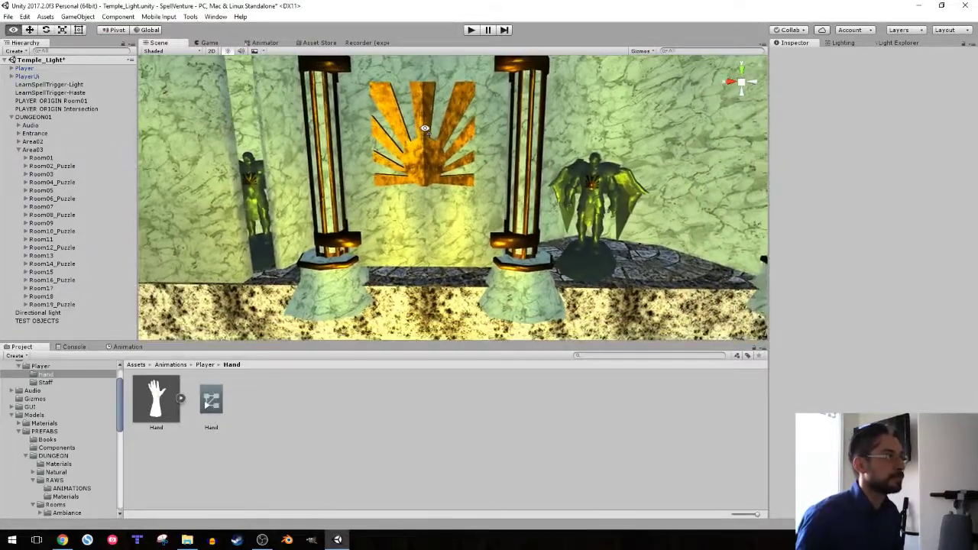
alt+drag(425, 128, 430, 130)
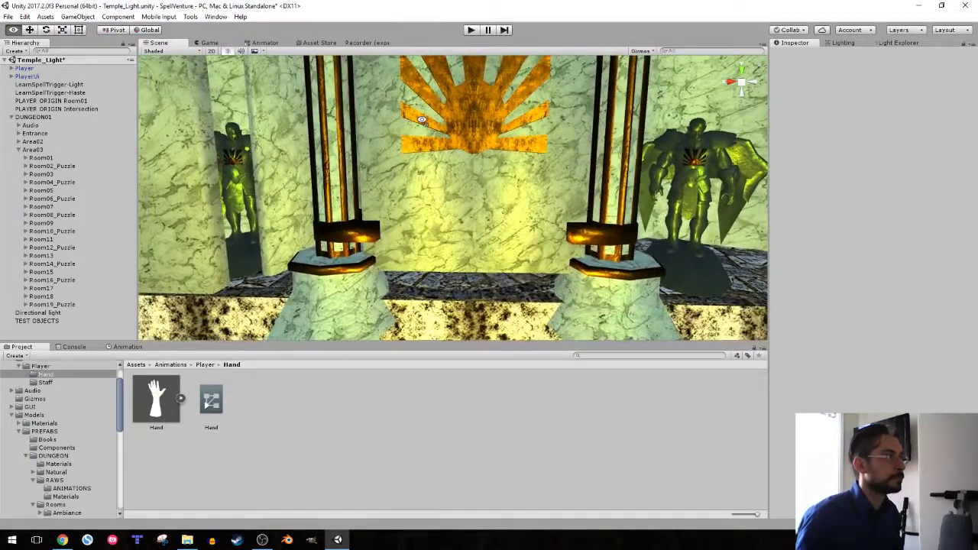
Start the playtest, cast Light at the first puzzle room's two guardian statues and go through the door
key(ctrl+p)
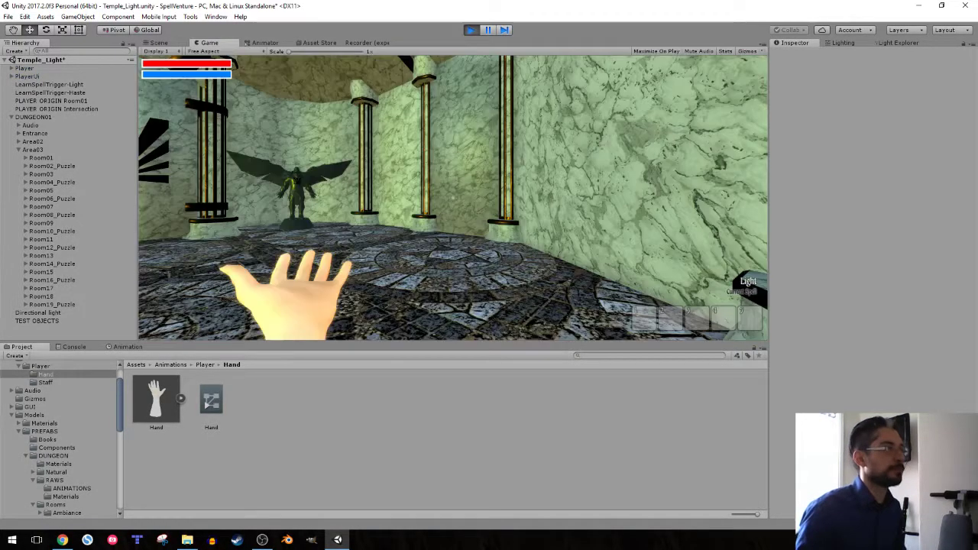
key(w)
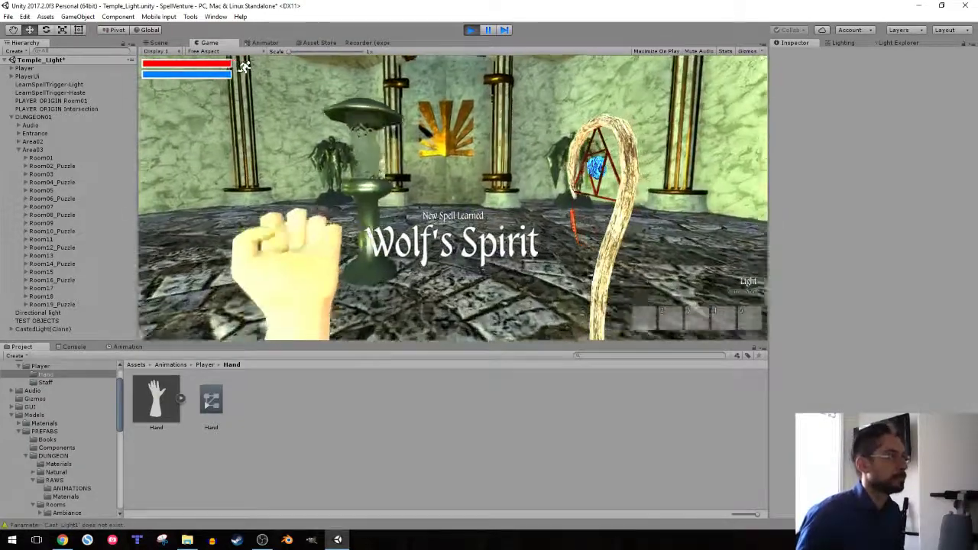
key(w)
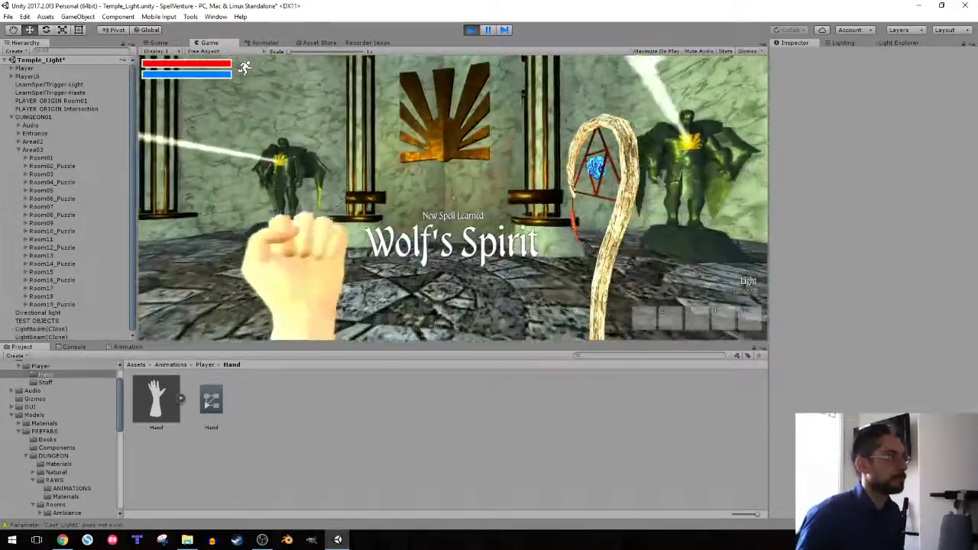
key(w)
key(w)
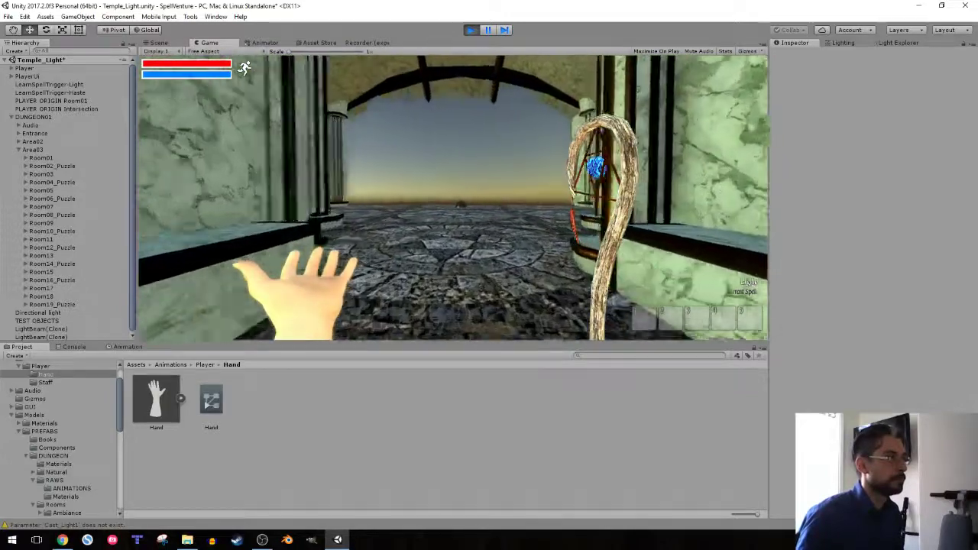
Run on to the next puzzle room, cast Light between its two guardian statues and approach the door
key(w)
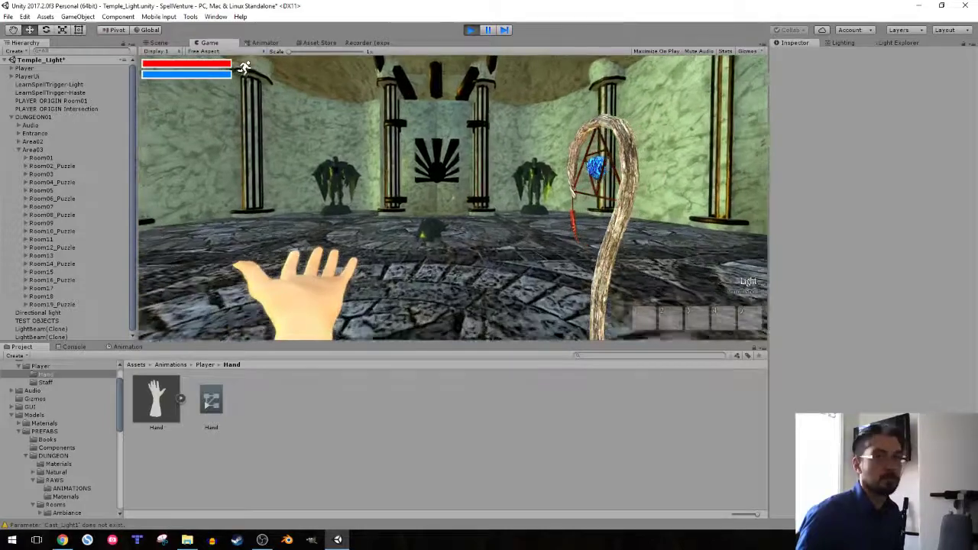
key(w)
key(w)
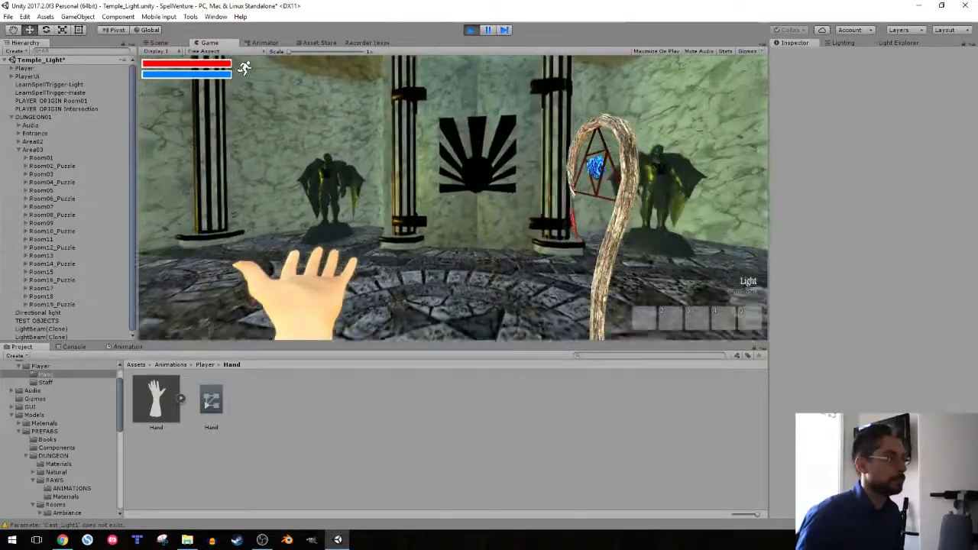
key(w)
click(453, 197)
key(s)
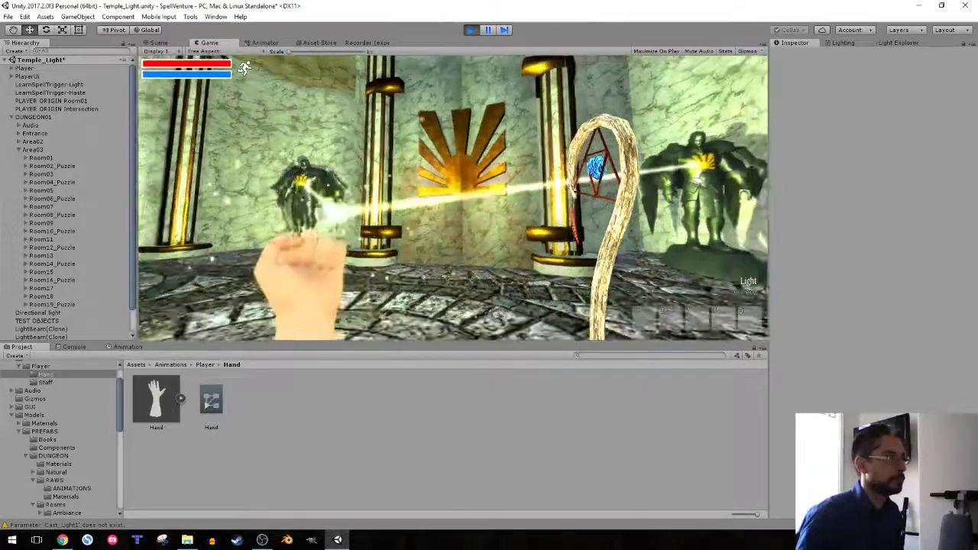
key(w)
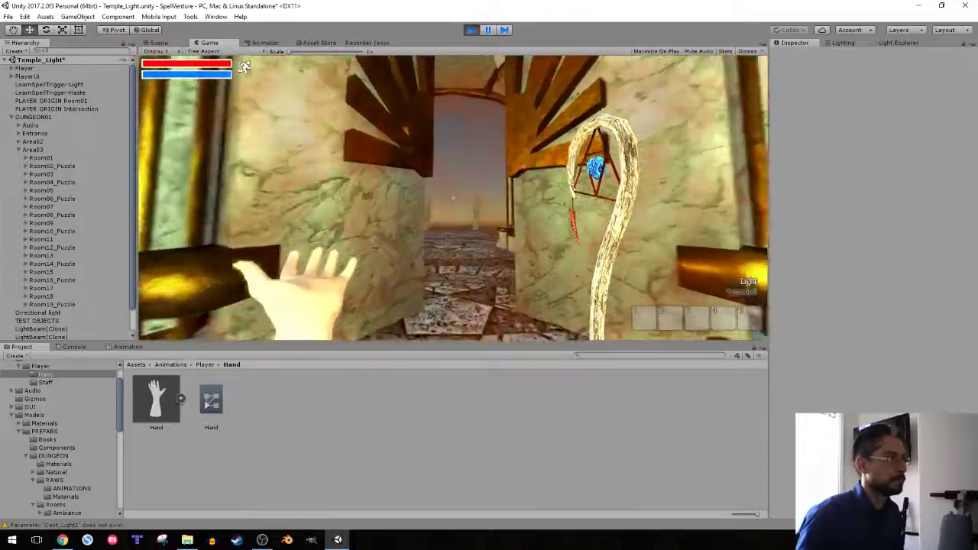
Go through the door and gather the items lying on the corridor ledge
key(w)
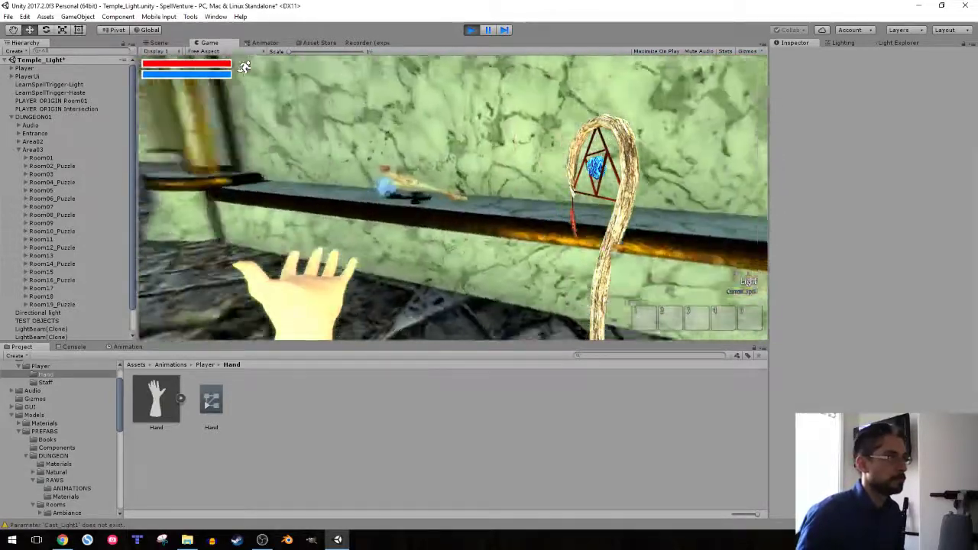
key(e)
key(e)
key(e)
key(e)
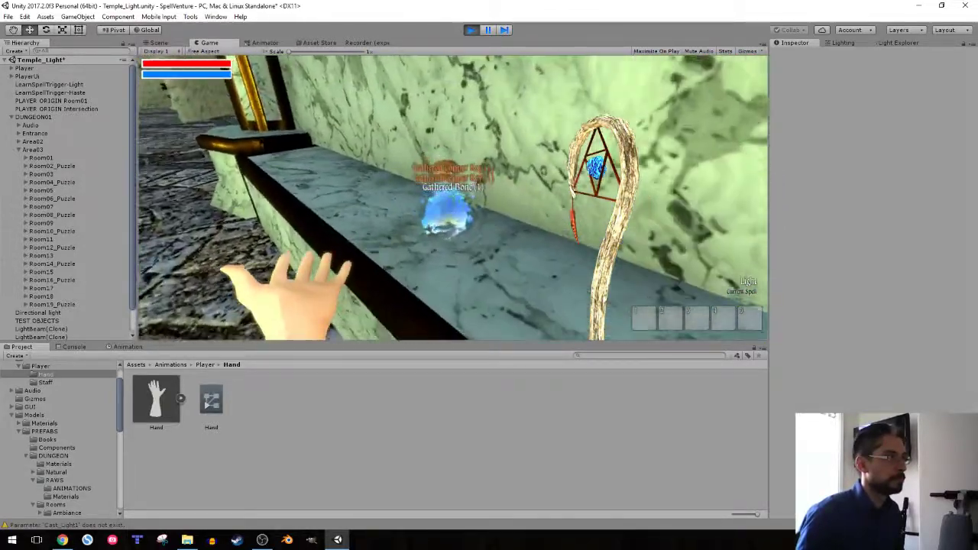
Run into the puzzle room divided by walls and cast Light at the guardian statue beyond the fountain
key(shift+w)
key(shift+w)
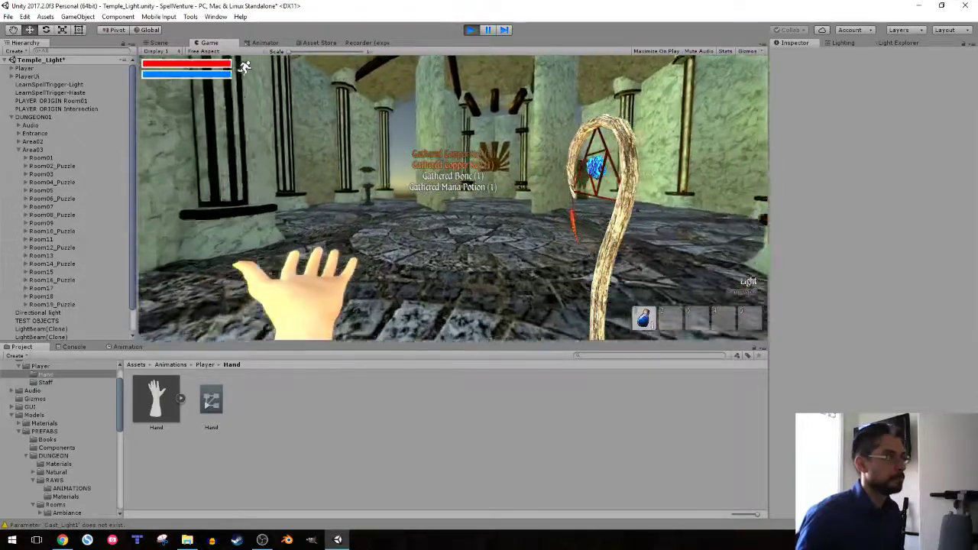
key(w)
key(w)
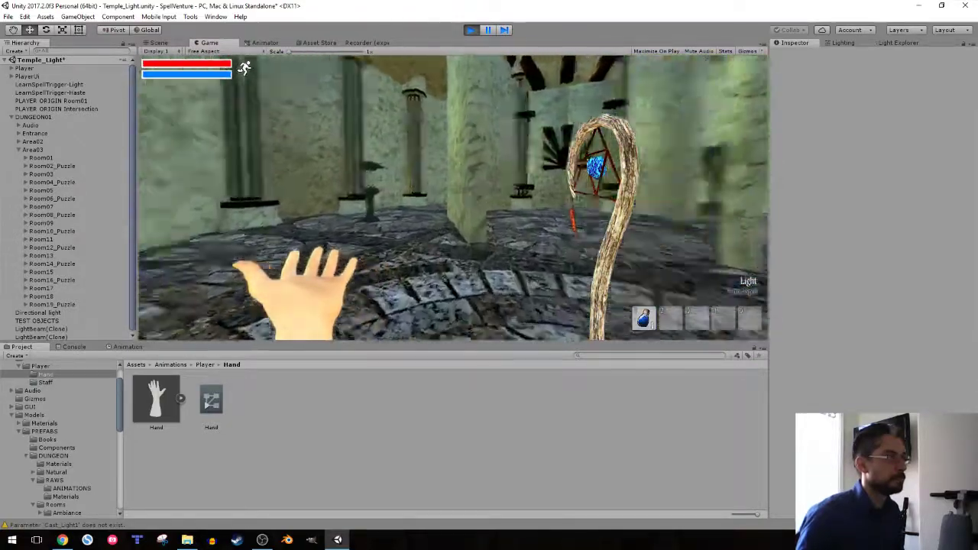
key(w)
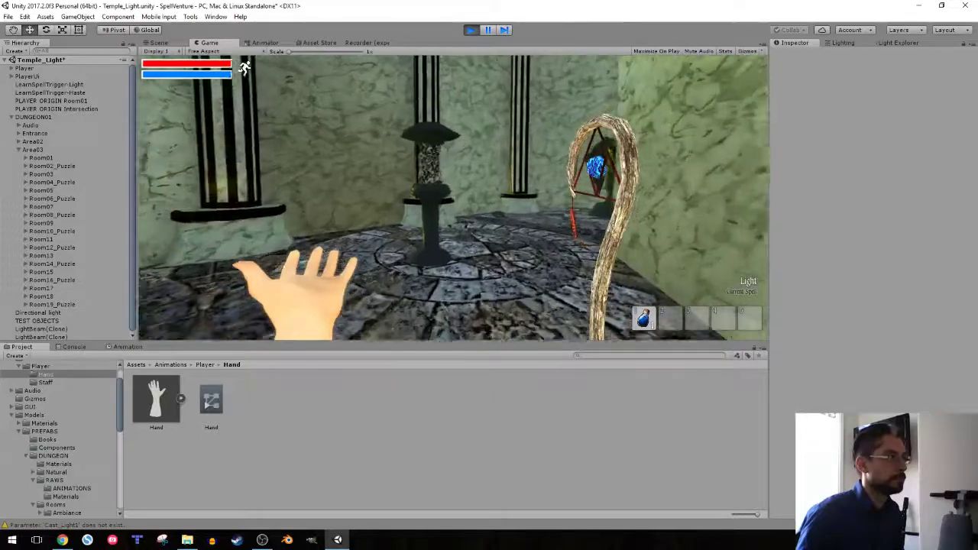
key(w)
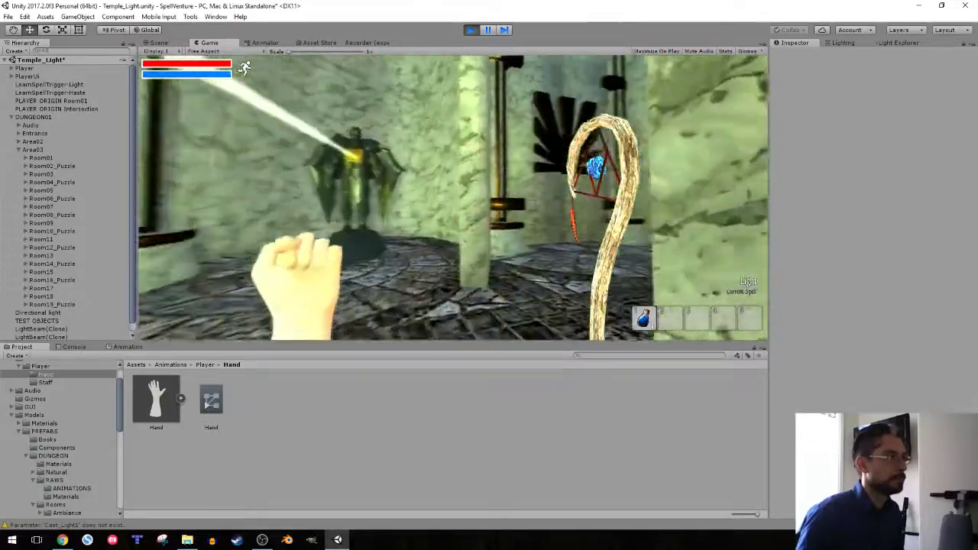
Cast Light at the second guardian statue behind the wall and pass through the door into the corridor
key(w)
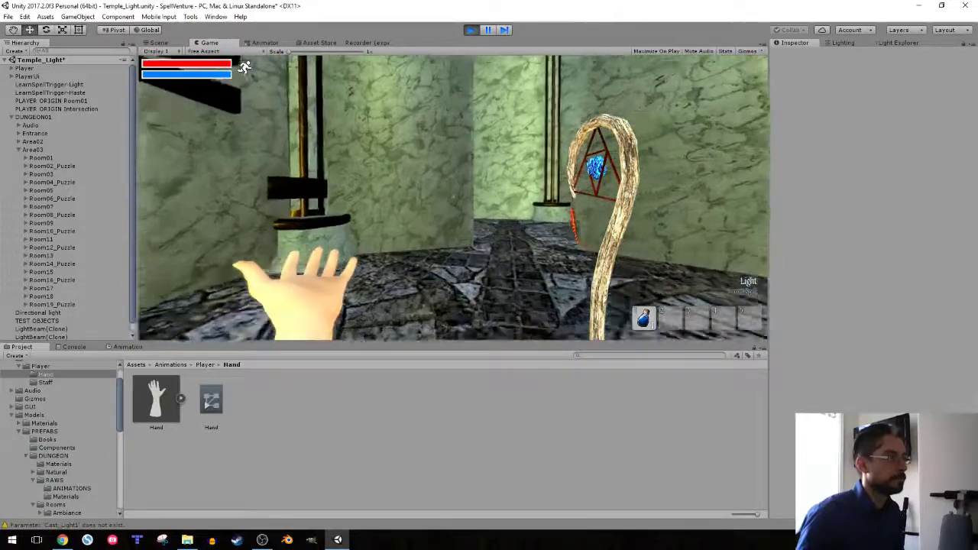
key(w)
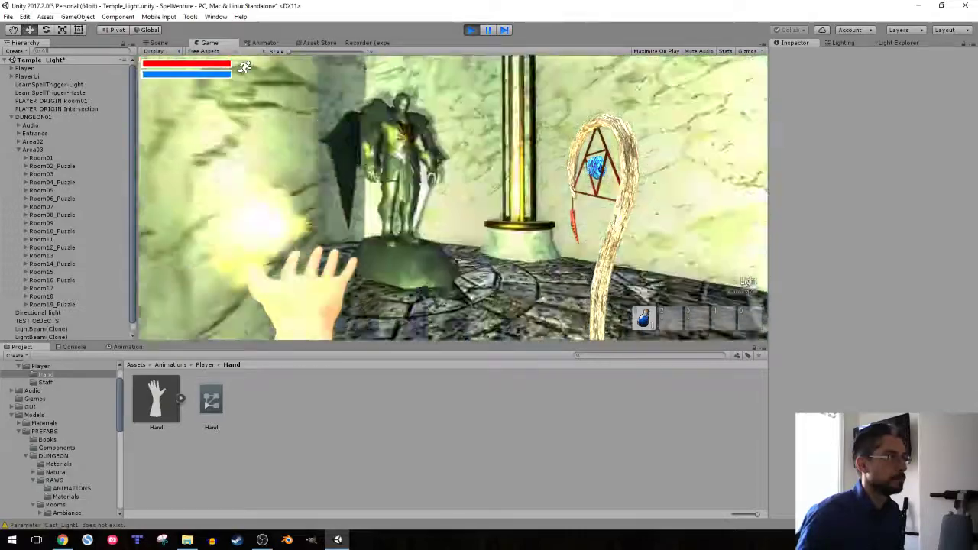
key(w)
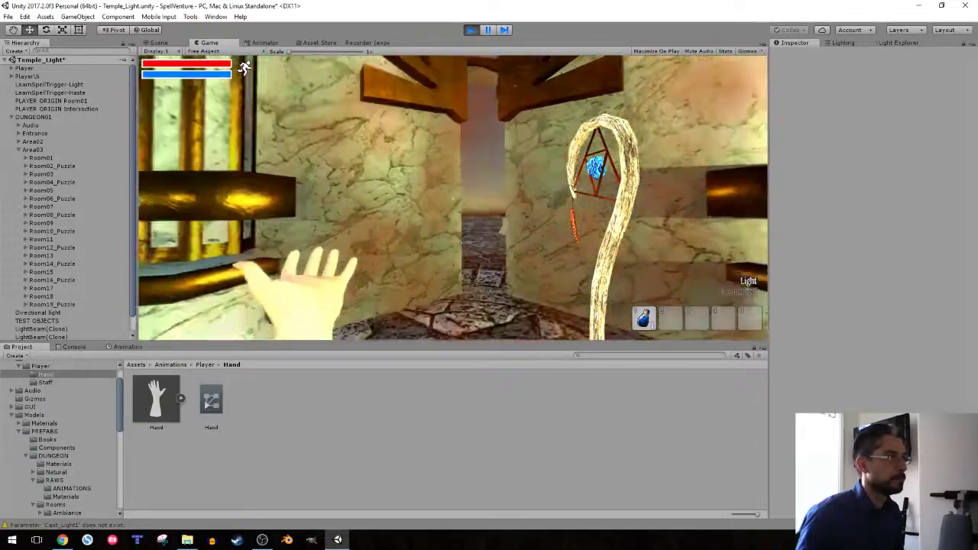
key(w)
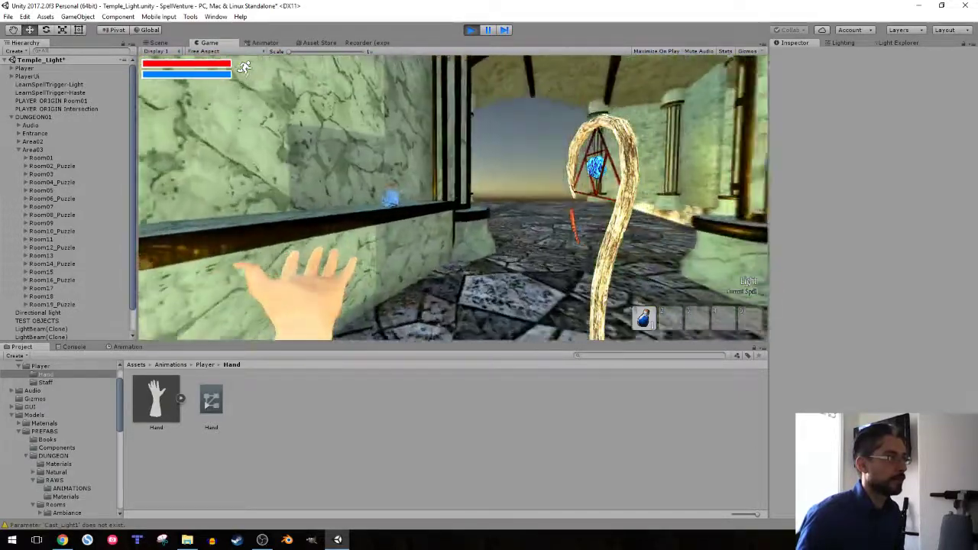
Gather the corridor's mana potion, then cast Light between the bridge door's two guardian statues from across the gap
key(w)
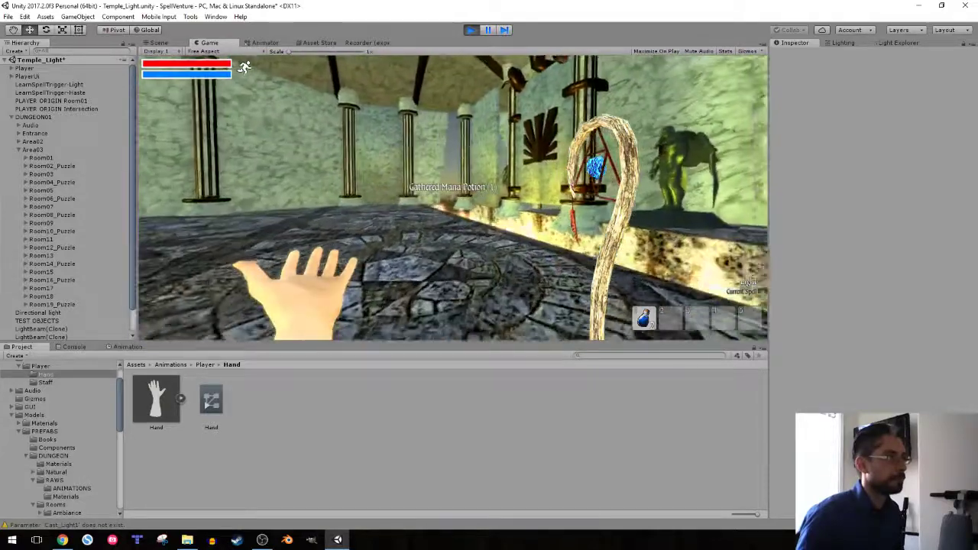
key(w)
key(w)
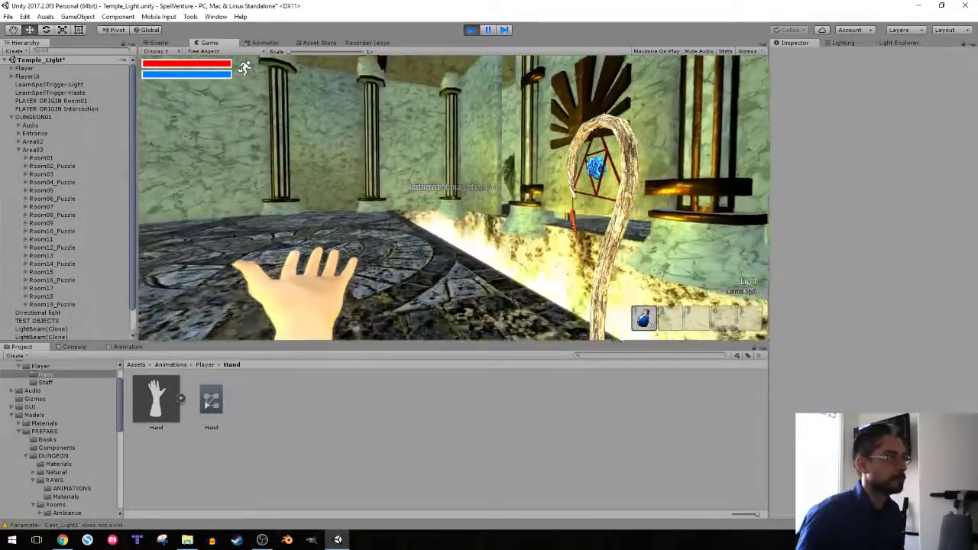
click(453, 198)
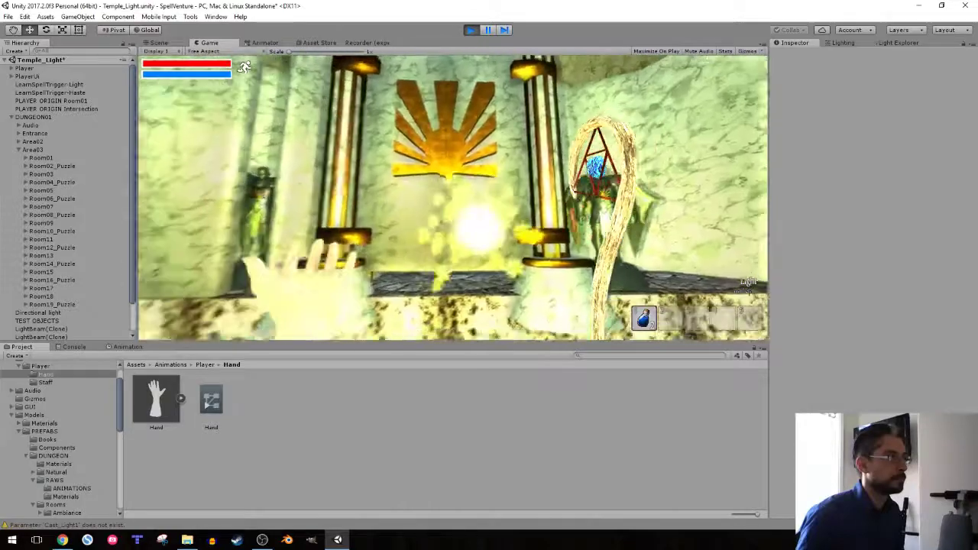
key(s)
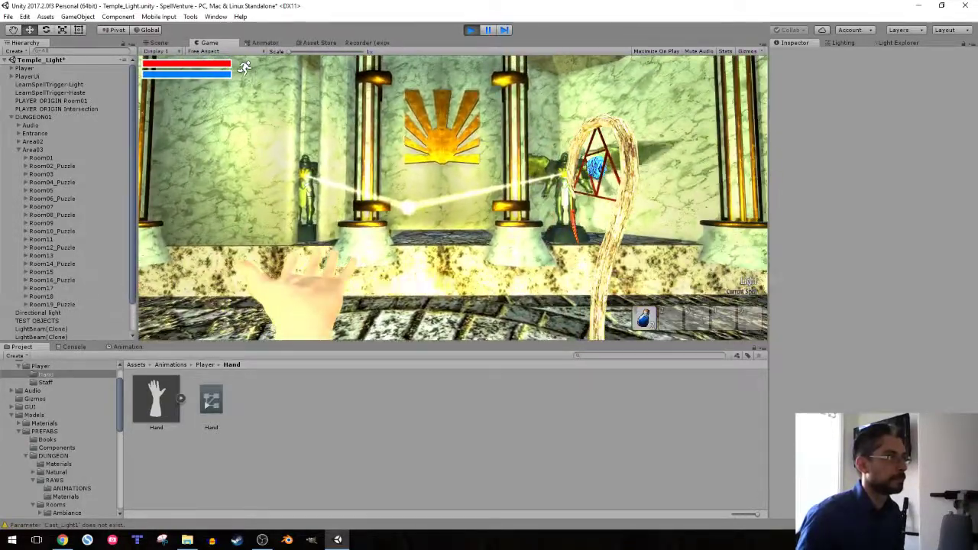
Cross the bridge through the door and gather the mana potion from the ledge in the corridor beyond
key(w)
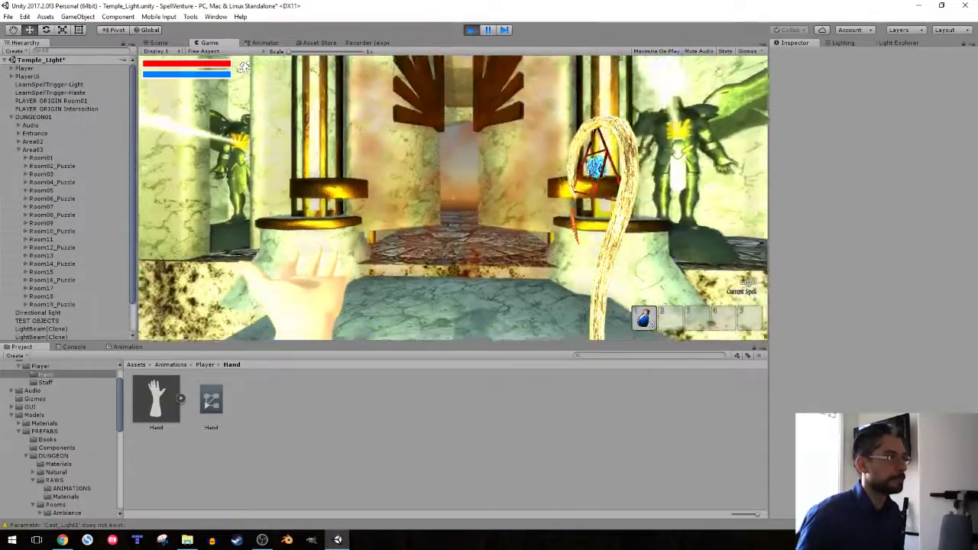
key(w)
key(w)
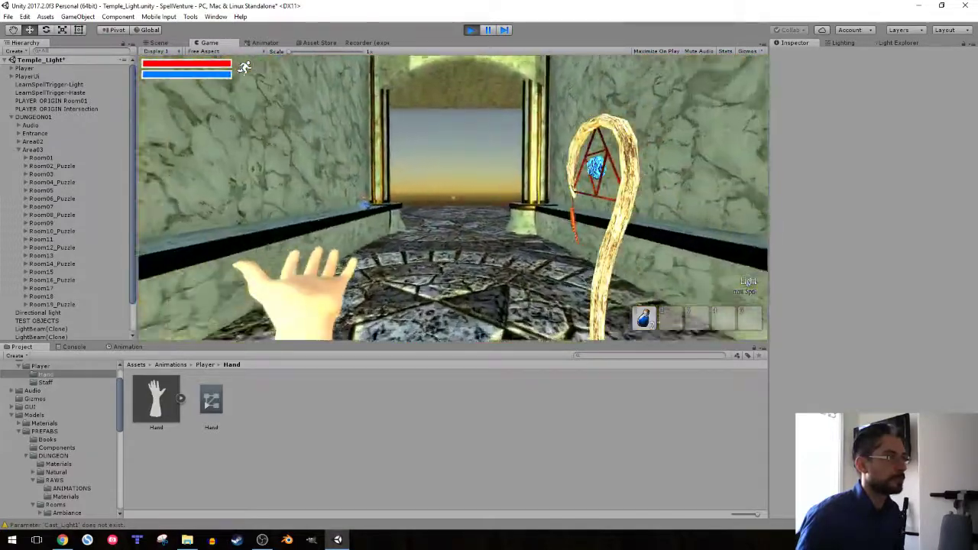
key(w)
key(e)
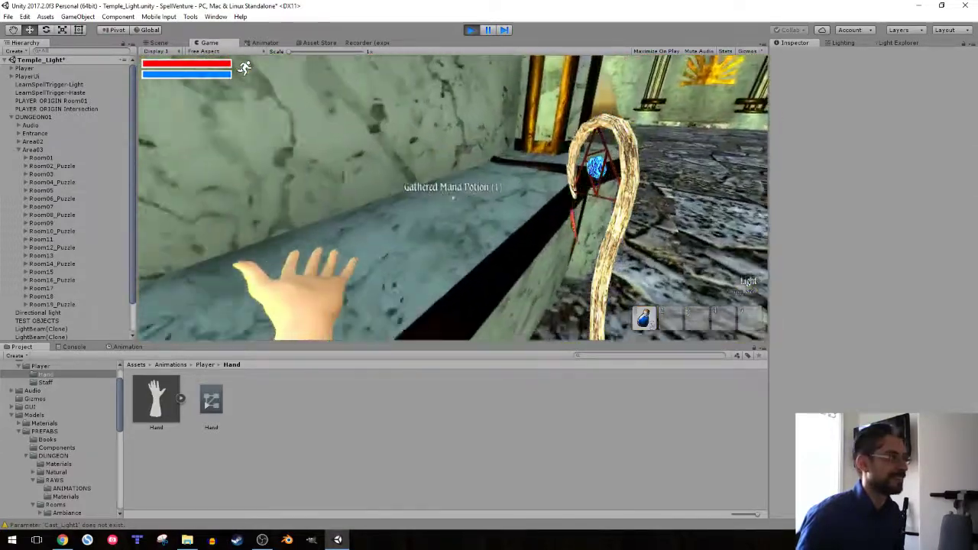
Cast Light toward the guardian statue above the archway in the following room and go through the door
key(w)
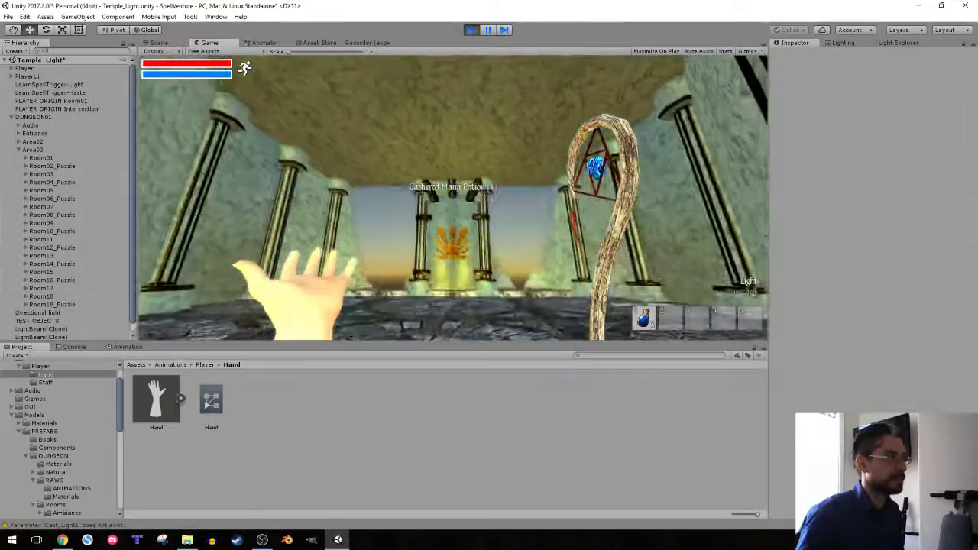
key(w)
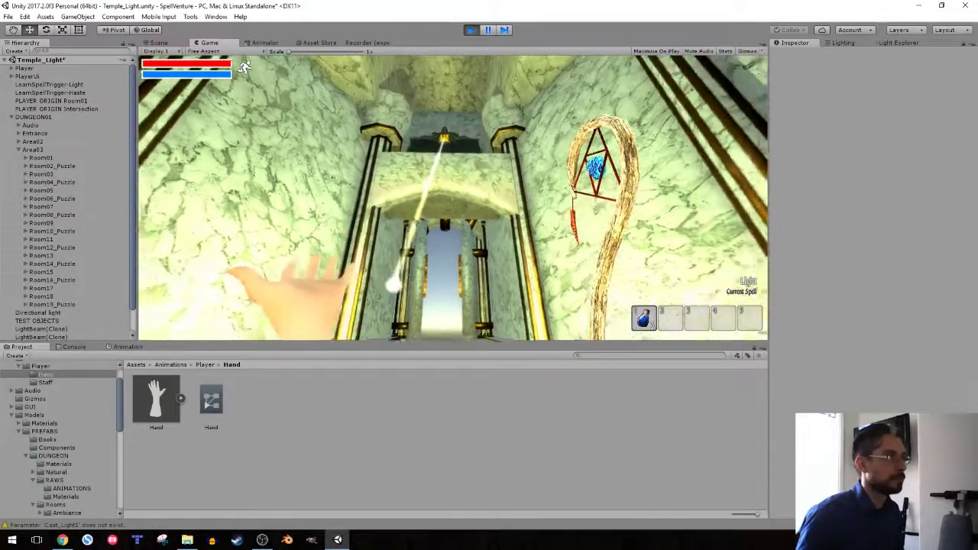
key(w)
key(w)
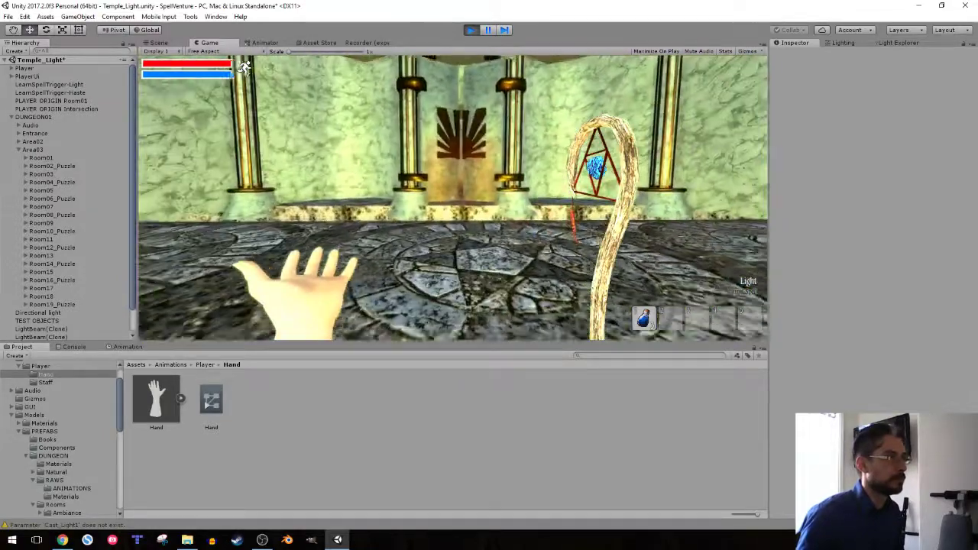
key(w)
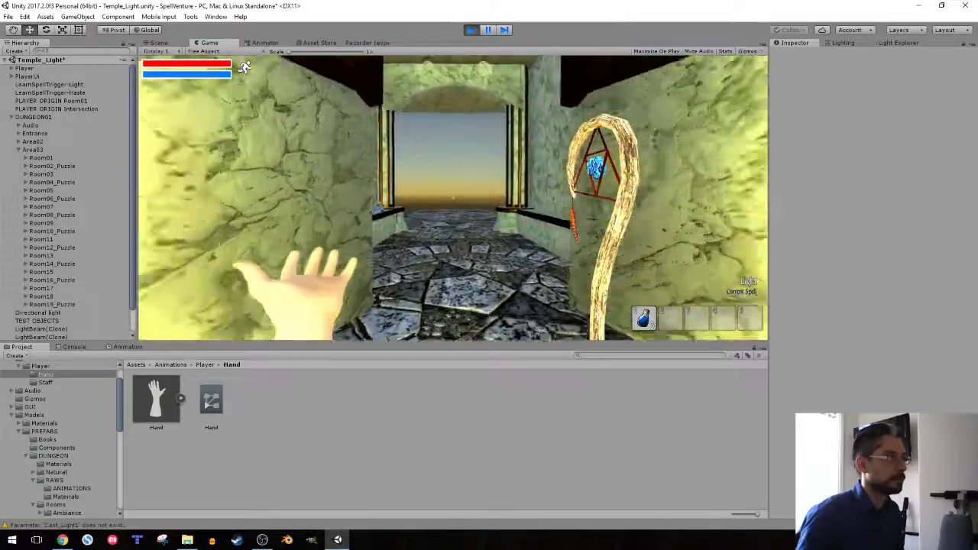
Gather the mana potion from the corridor ledge and walk on into the pillared room with the sun-emblem door
key(w)
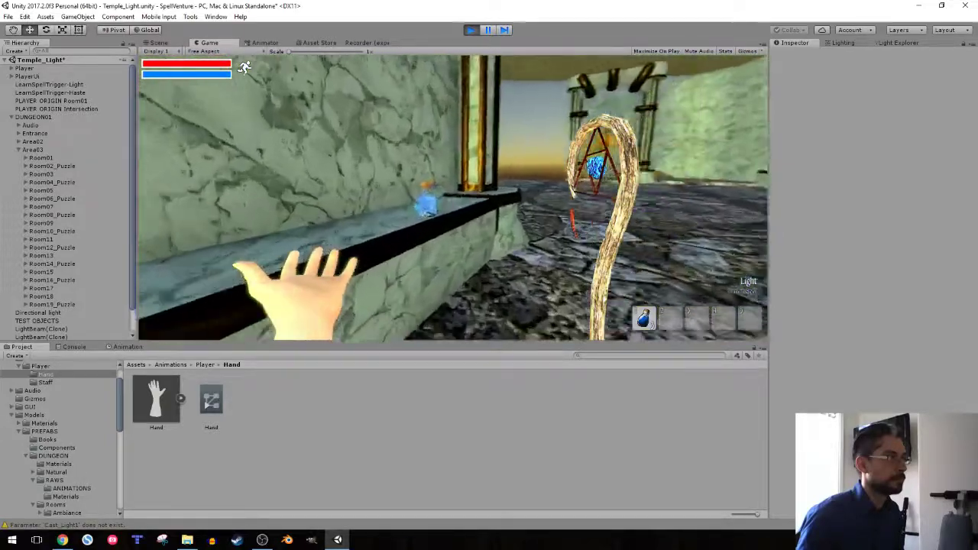
key(w)
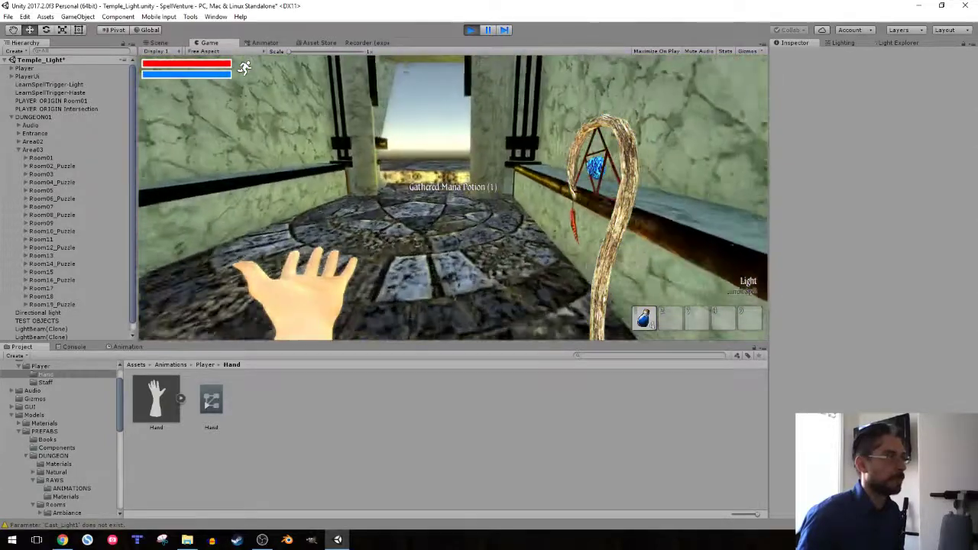
key(w)
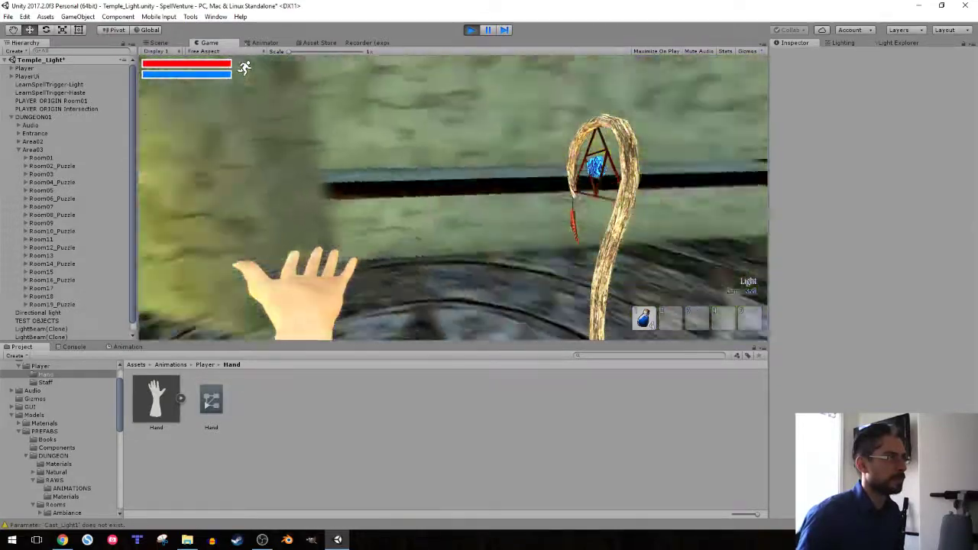
key(w)
key(w)
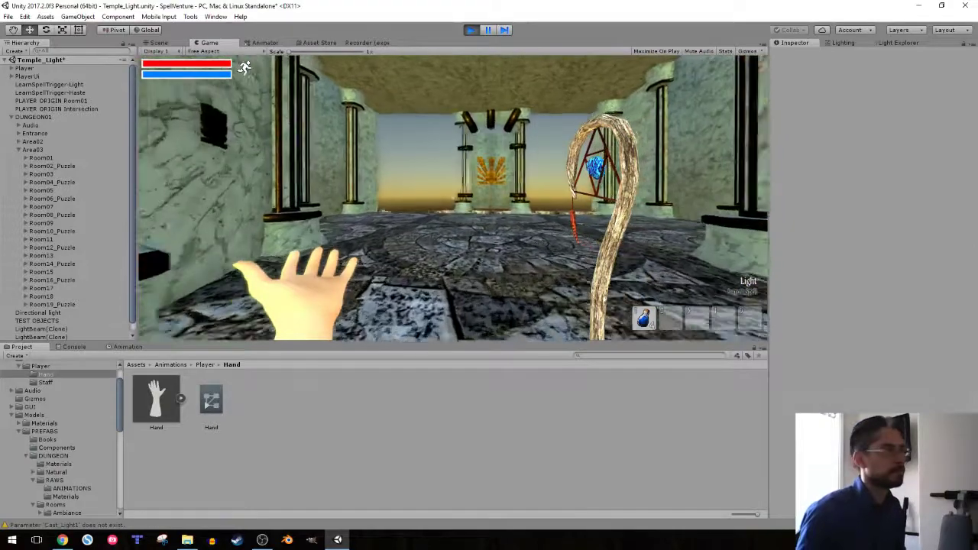
Cast Light between the wall's sun emblem and the guardian statue above the archway
key(w)
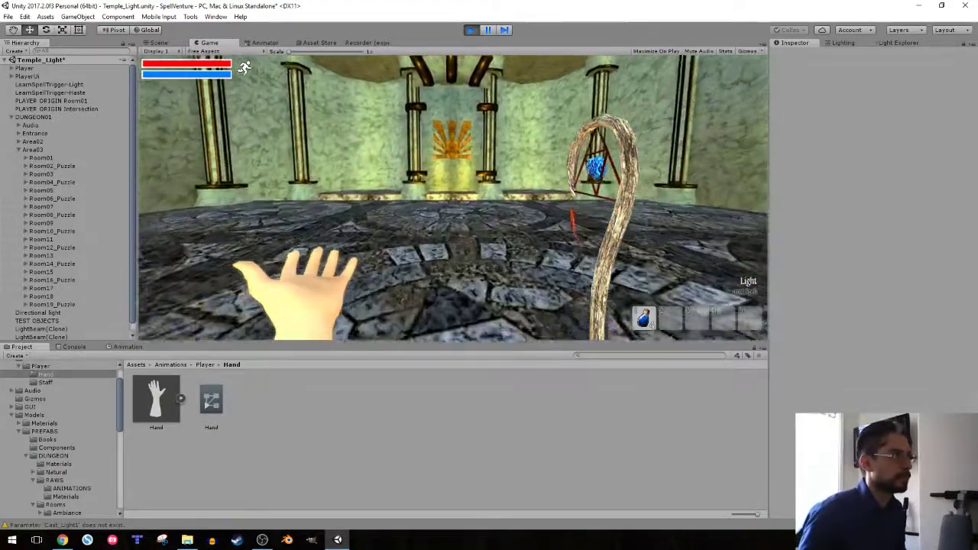
key(w)
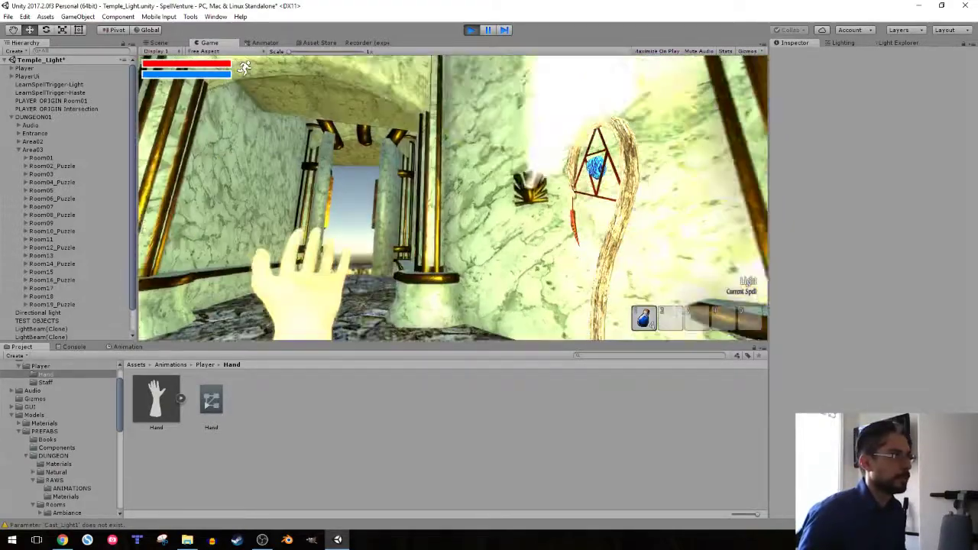
key(w)
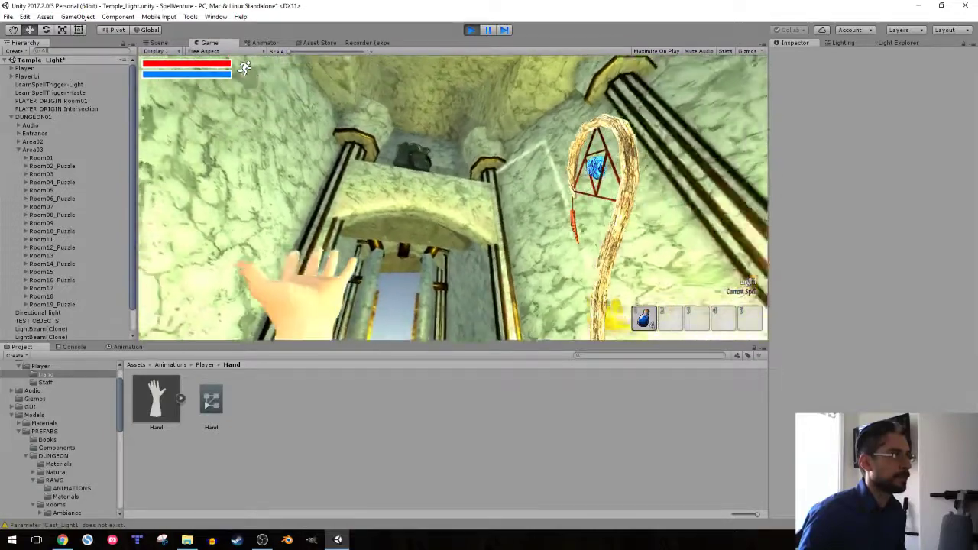
key(w)
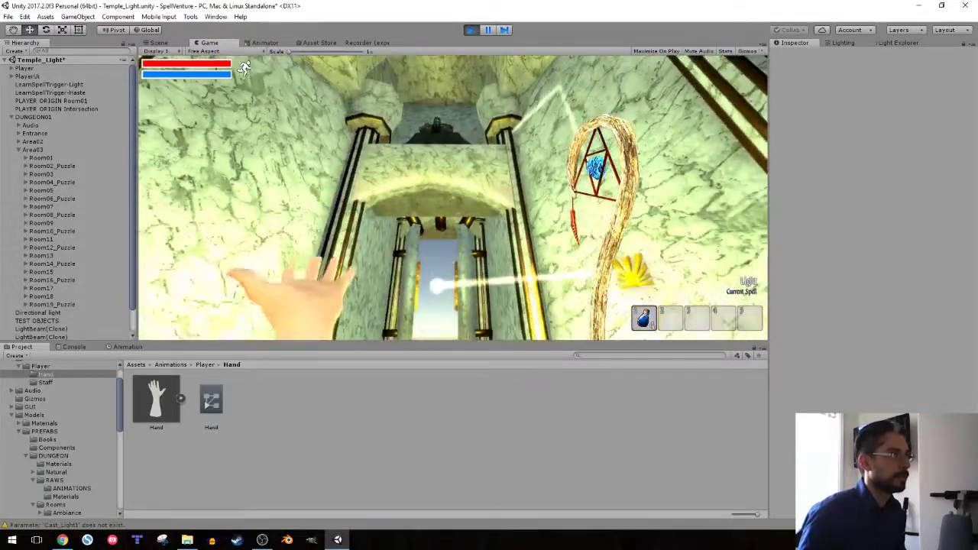
key(w)
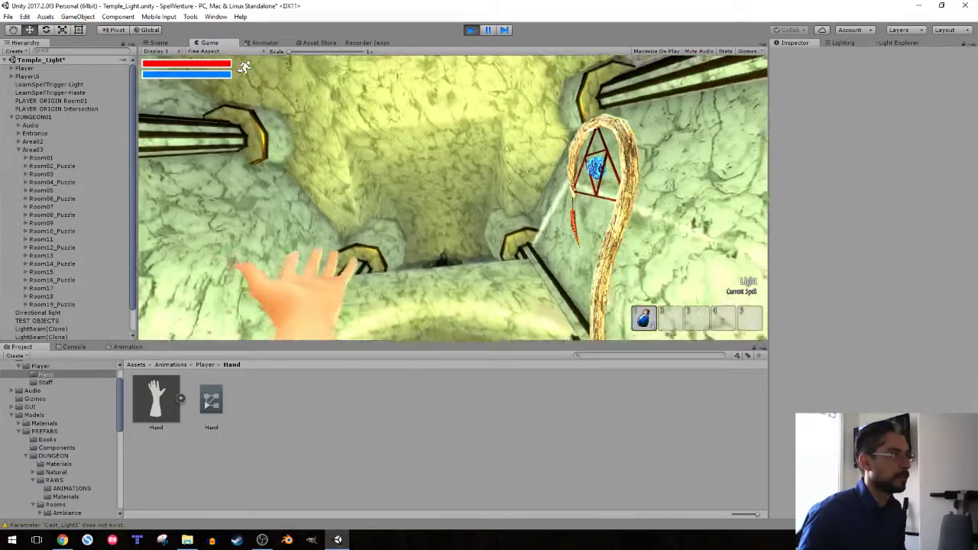
click(453, 198)
key(w)
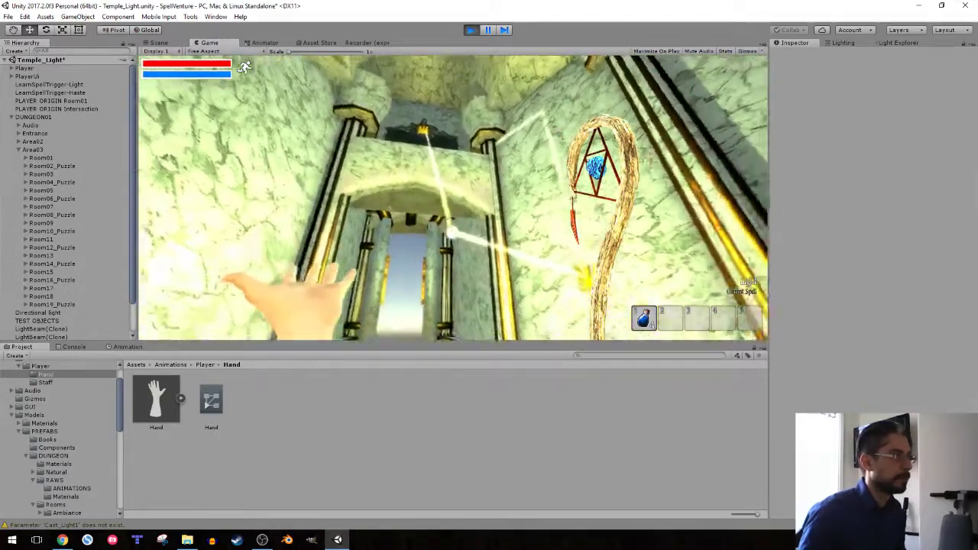
Go through the sun-emblem door, gather the mana potion from the corridor ledge, and enter the room with the lamp pedestal
key(w)
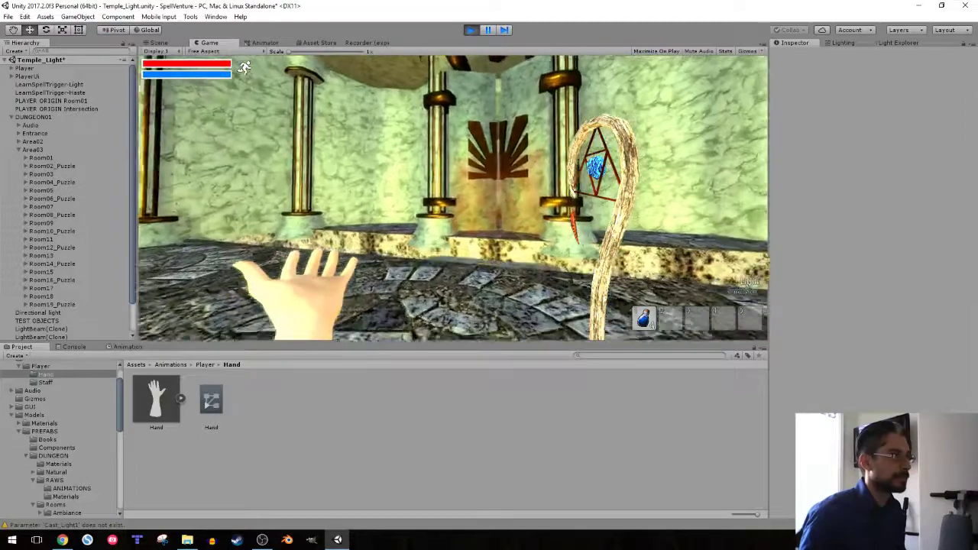
key(w)
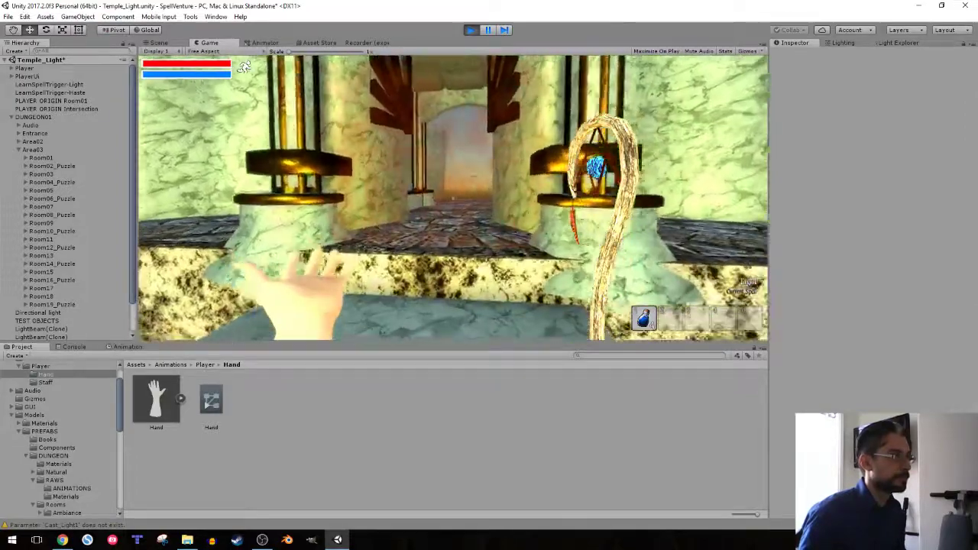
key(w)
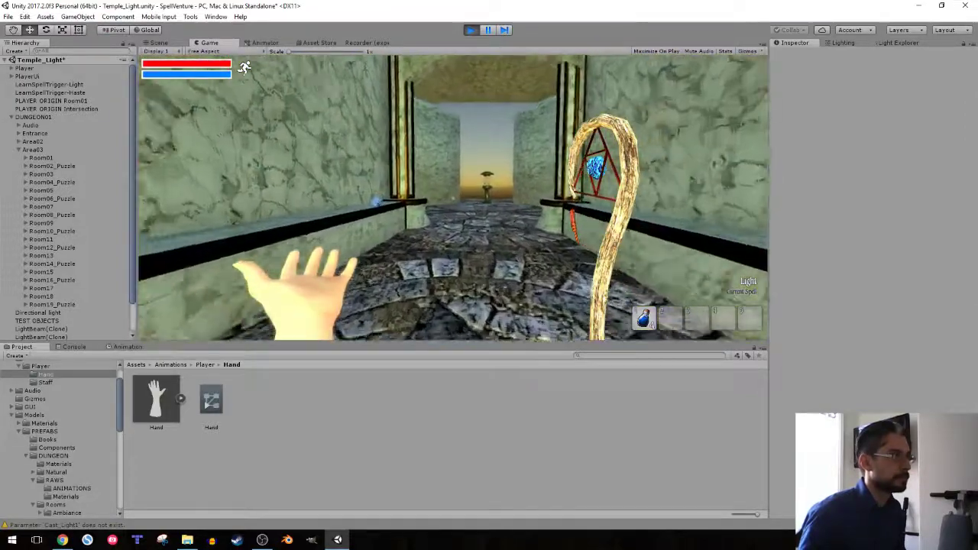
key(w)
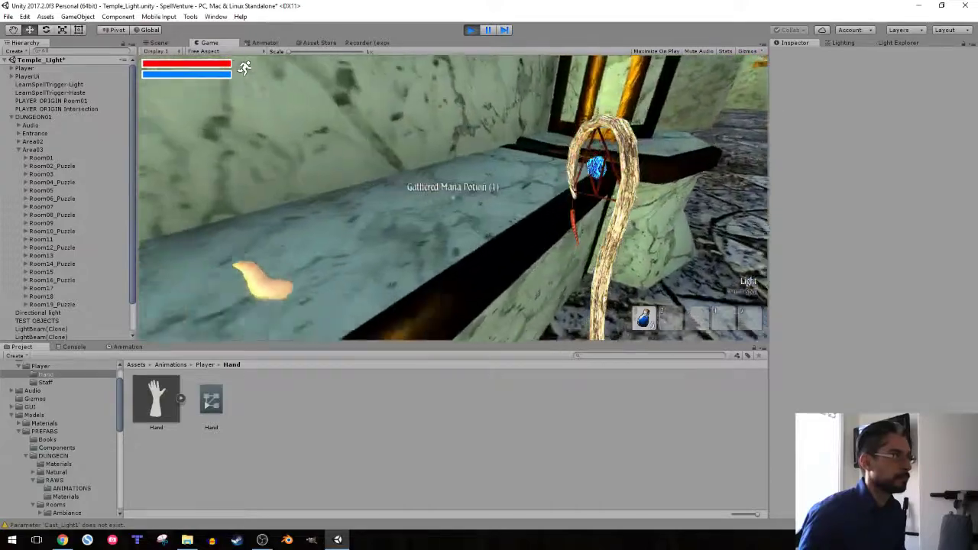
key(w)
key(w)
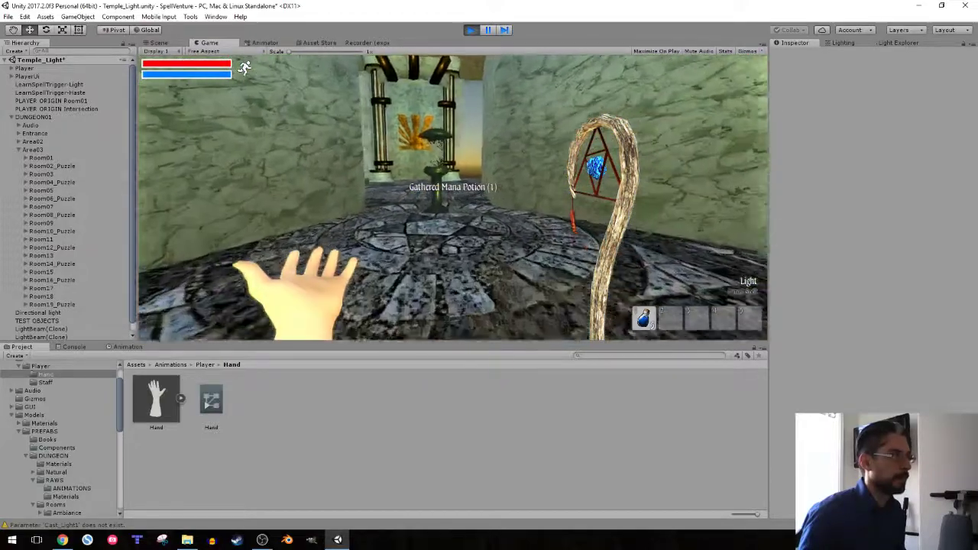
Light the lamp pedestal facing the archway statue, then cast Light between the winged guardian statue and the wall's sun emblem
key(w)
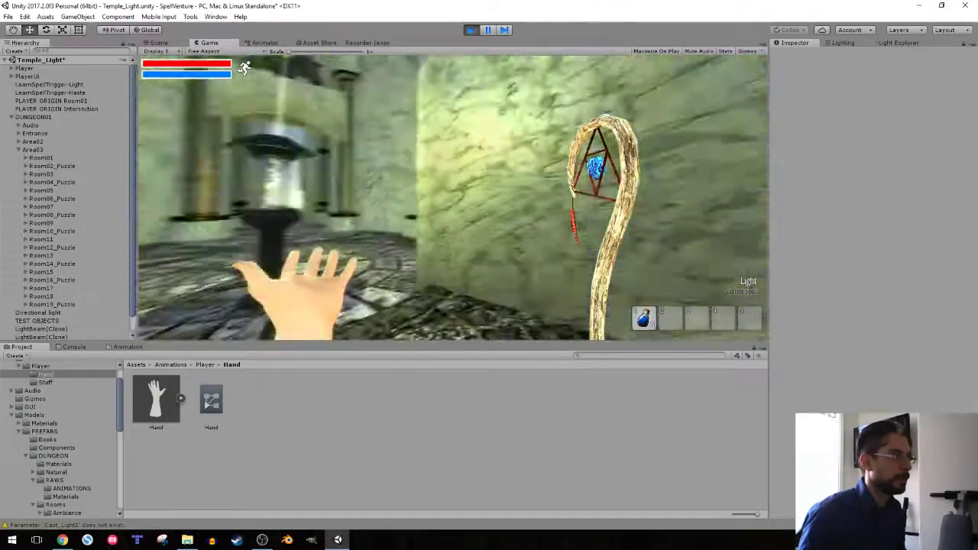
key(s)
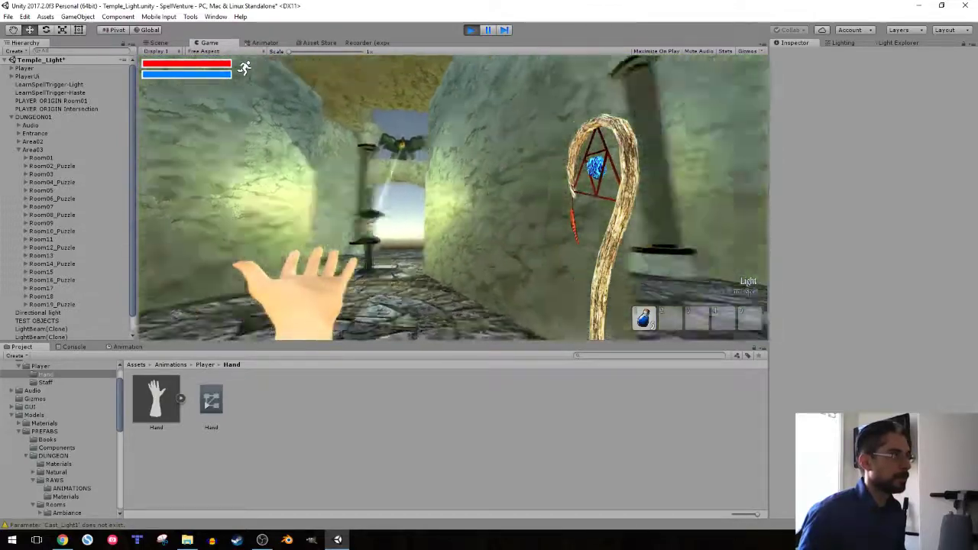
key(w)
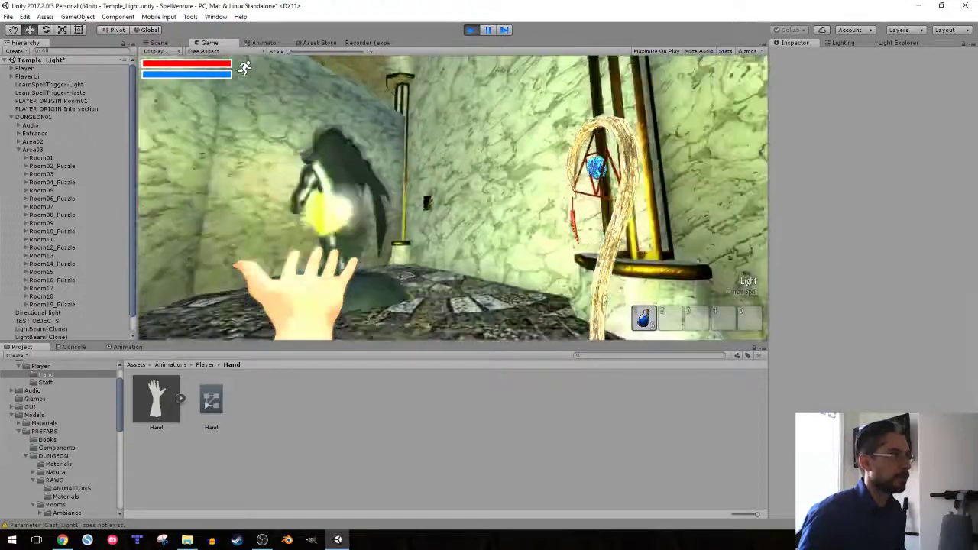
click(243, 67)
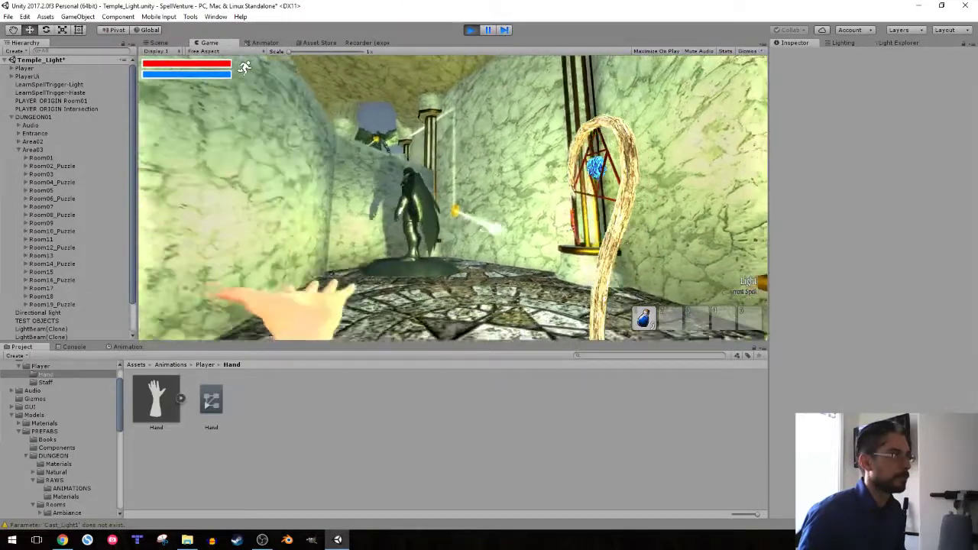
key(w)
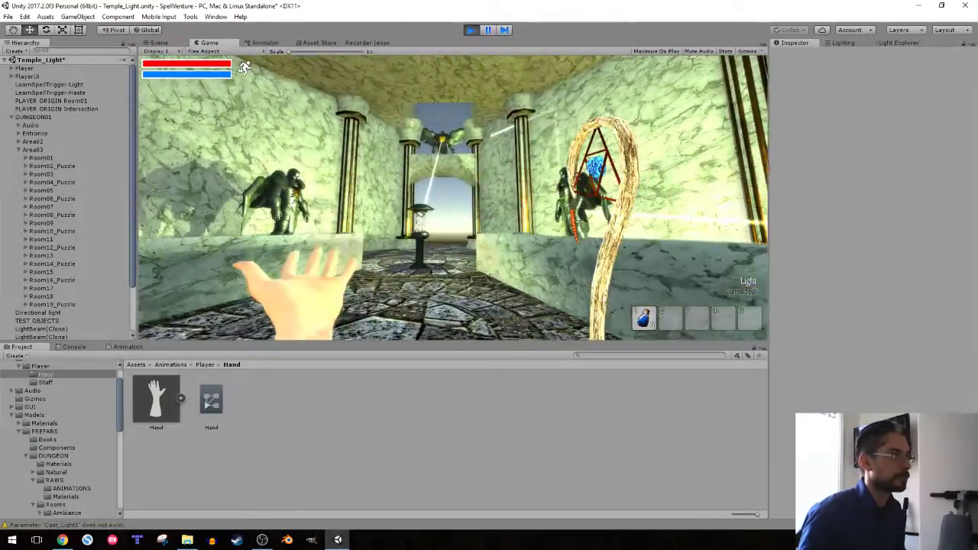
key(w)
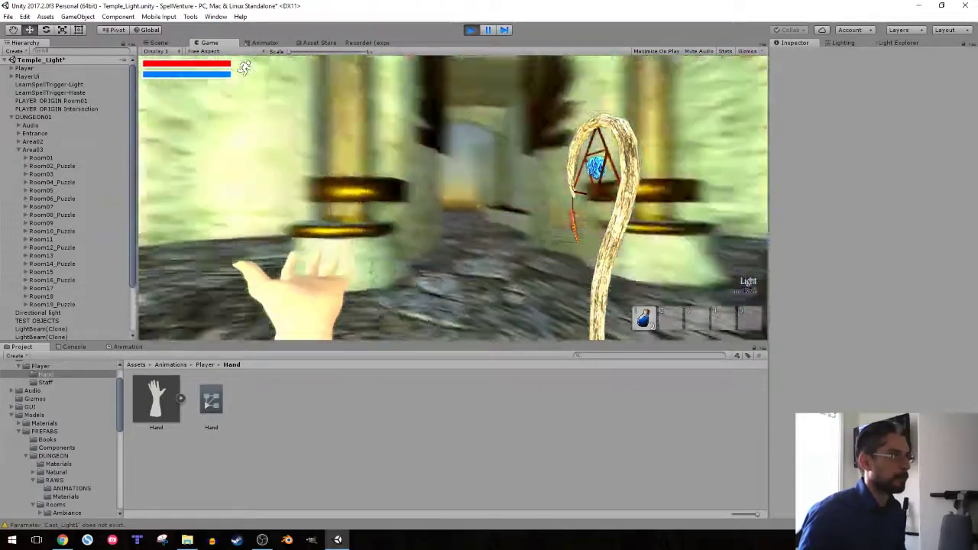
Pass through the lamp room's door, gather the corridor's mana potion, and enter the next room with a statue above its archway
key(w)
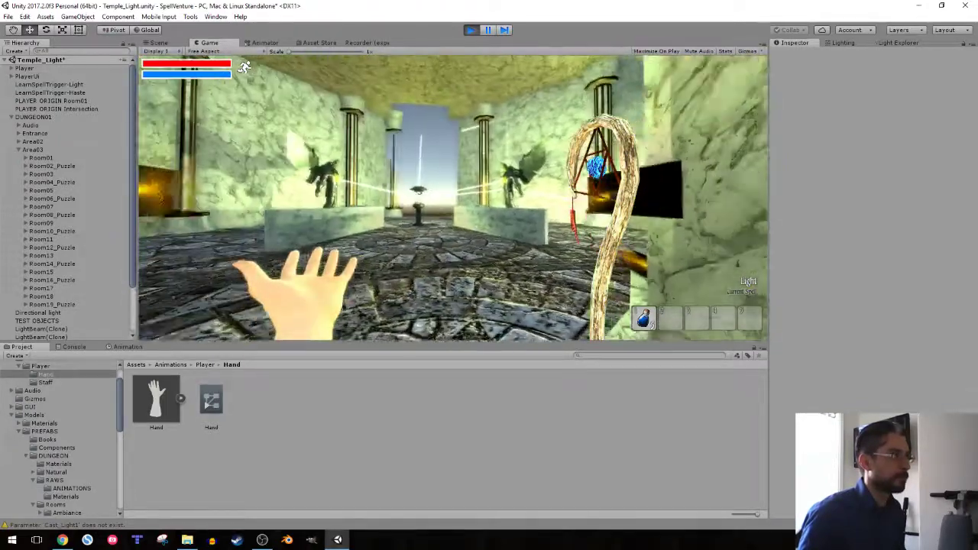
key(w)
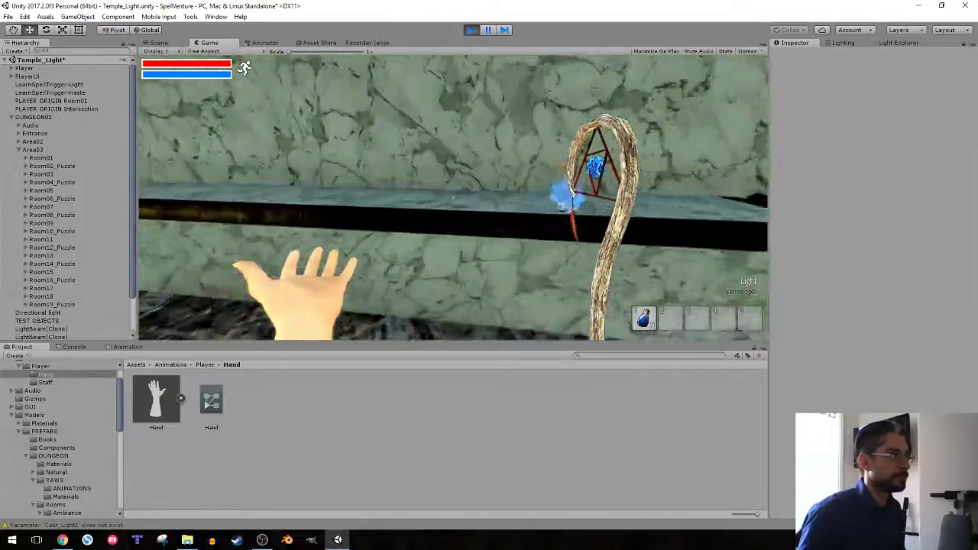
key(w)
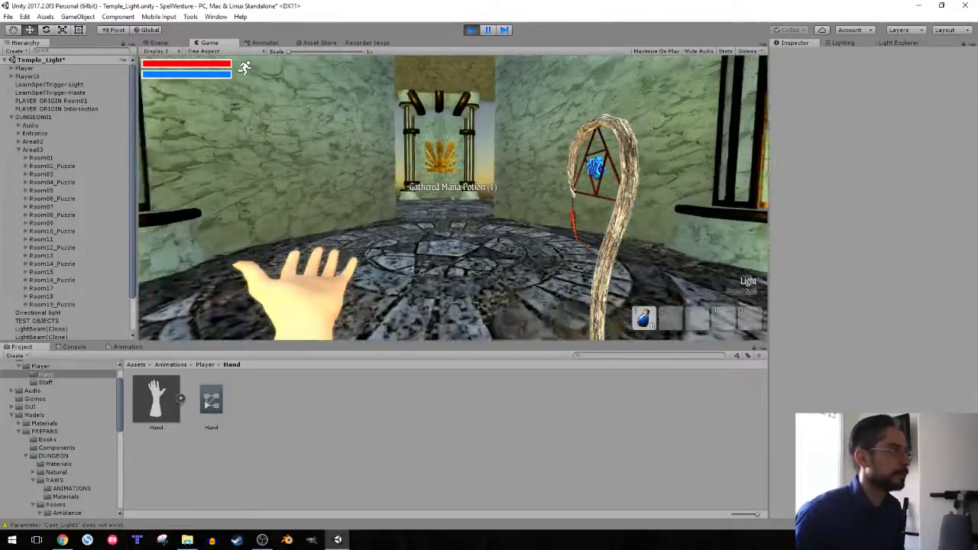
key(w)
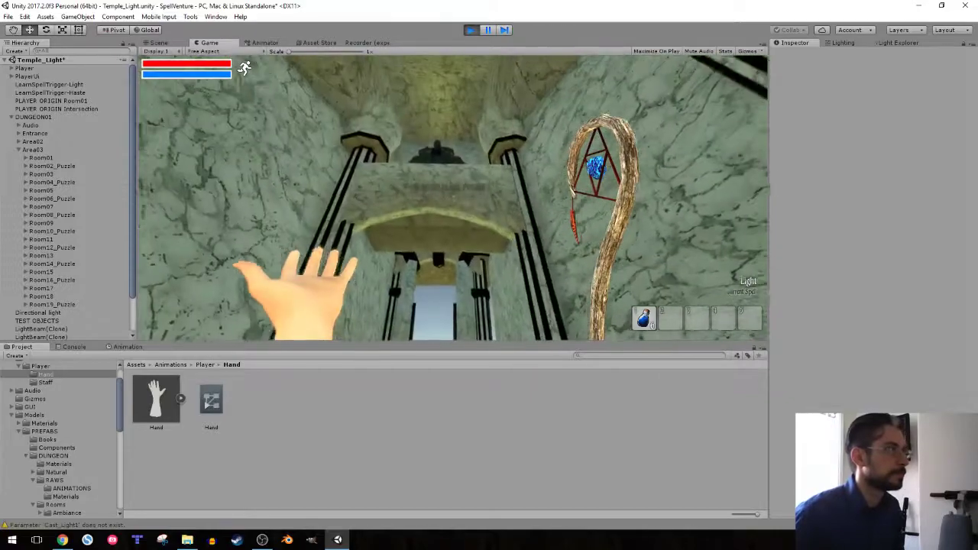
Explore the room behind the dividing wall and try casting Light beside the standing guardian statue and wall emblem
key(w)
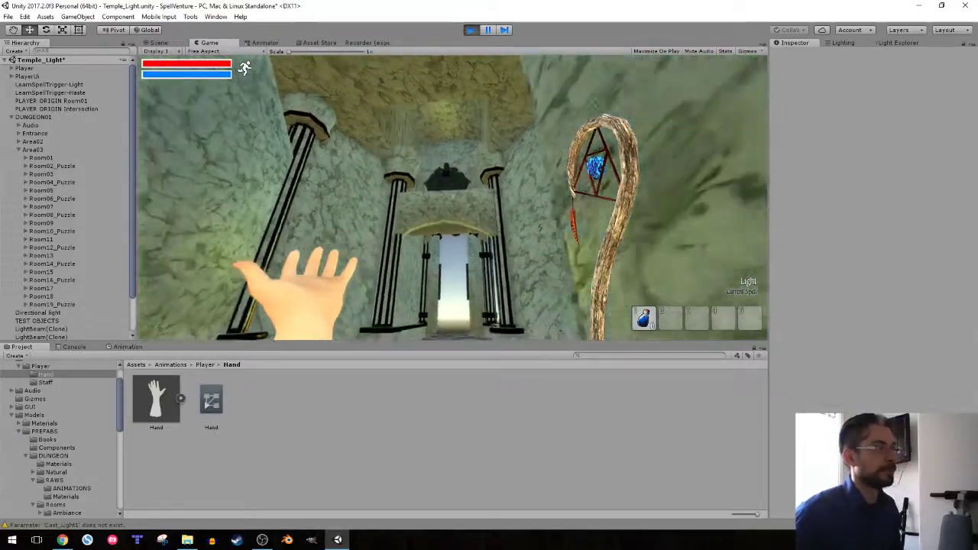
key(w)
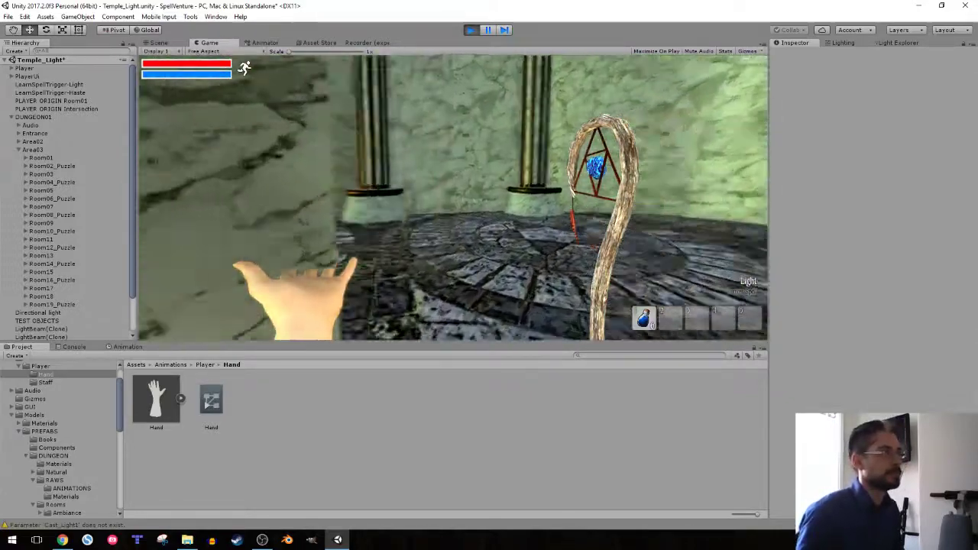
key(w)
key(w)
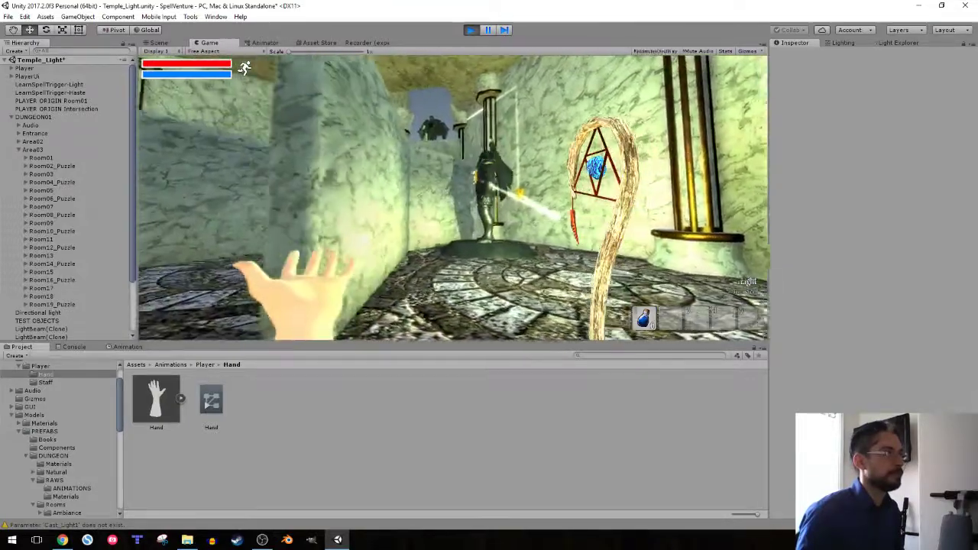
click(243, 67)
key(w)
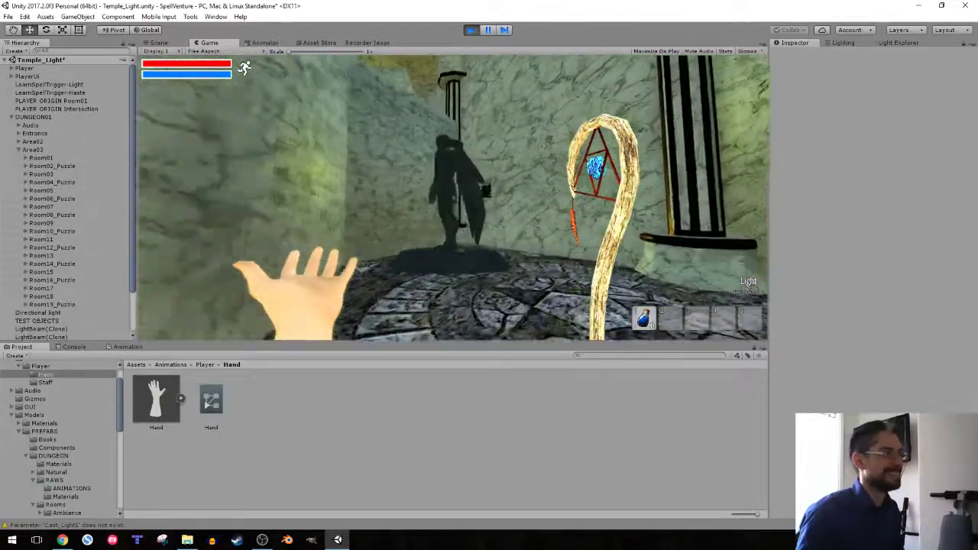
Cast Light in the middle of the room so it reaches the archway statue, both side guardian statues and the wall emblem
key(s)
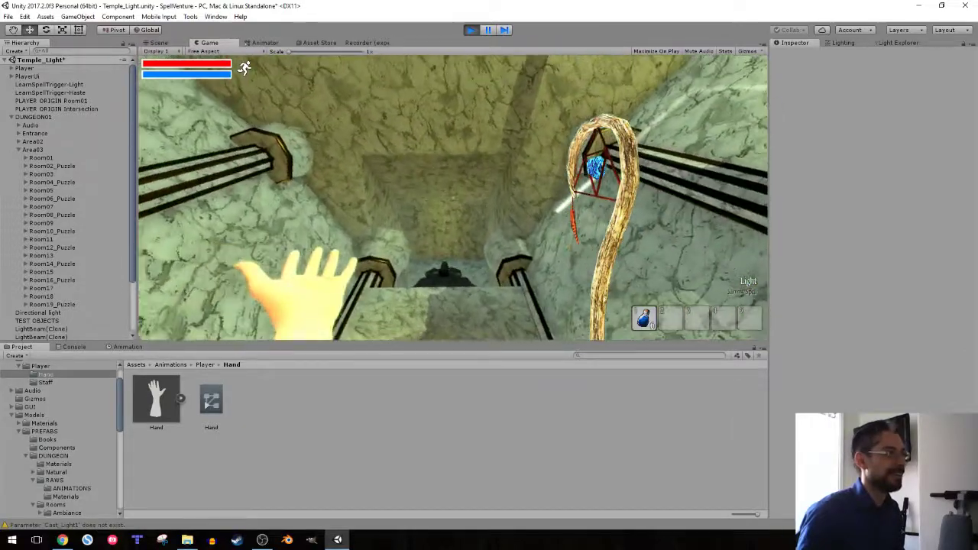
click(453, 198)
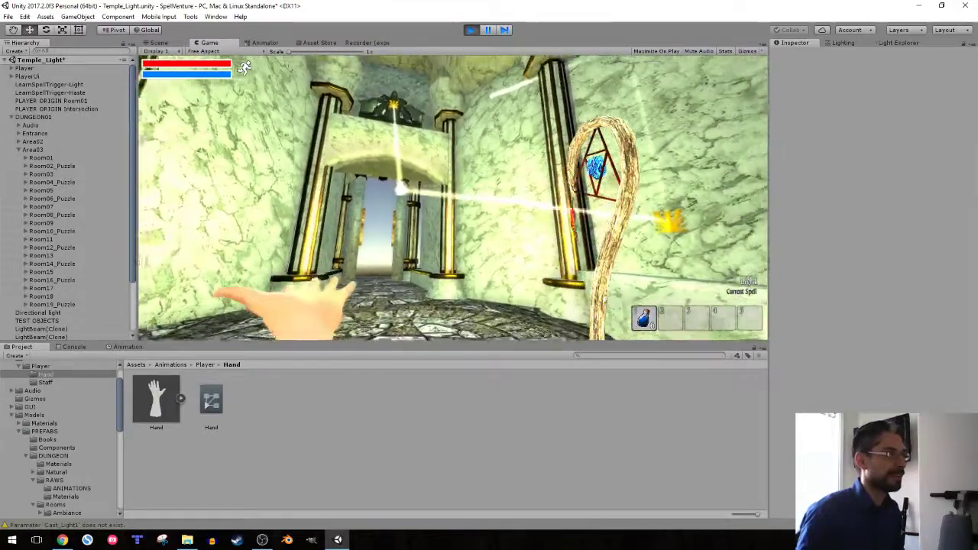
key(w)
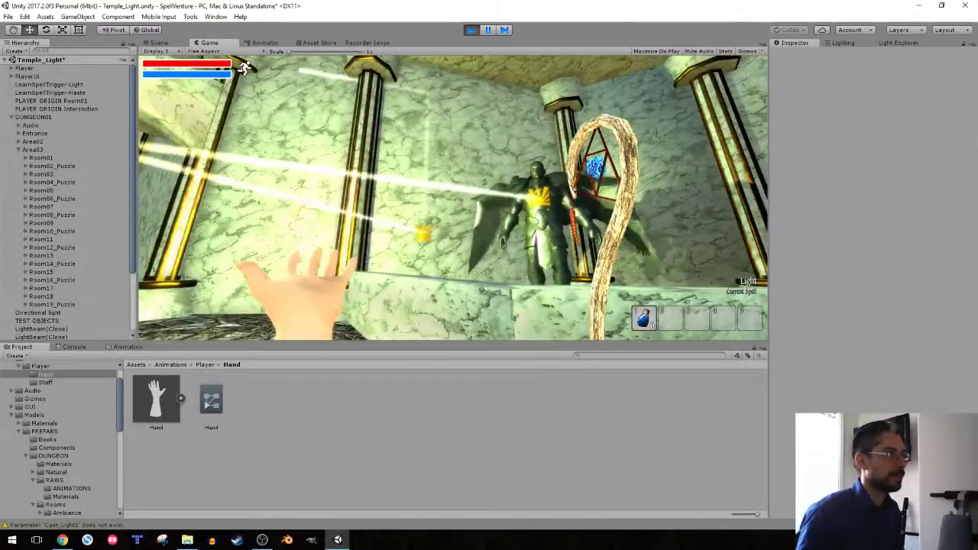
key(a)
key(w)
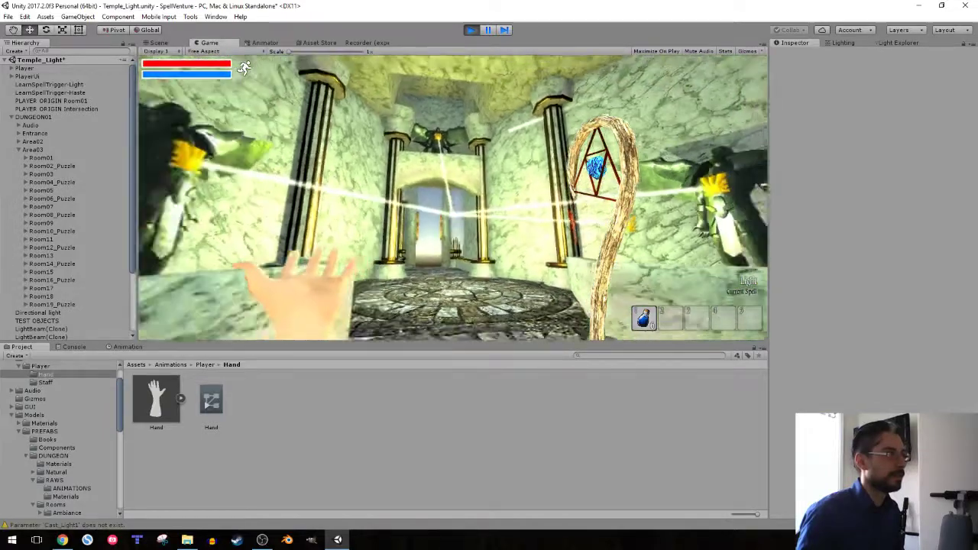
Go through the room's sun-emblem door and follow the corridor into the following circular room
key(w)
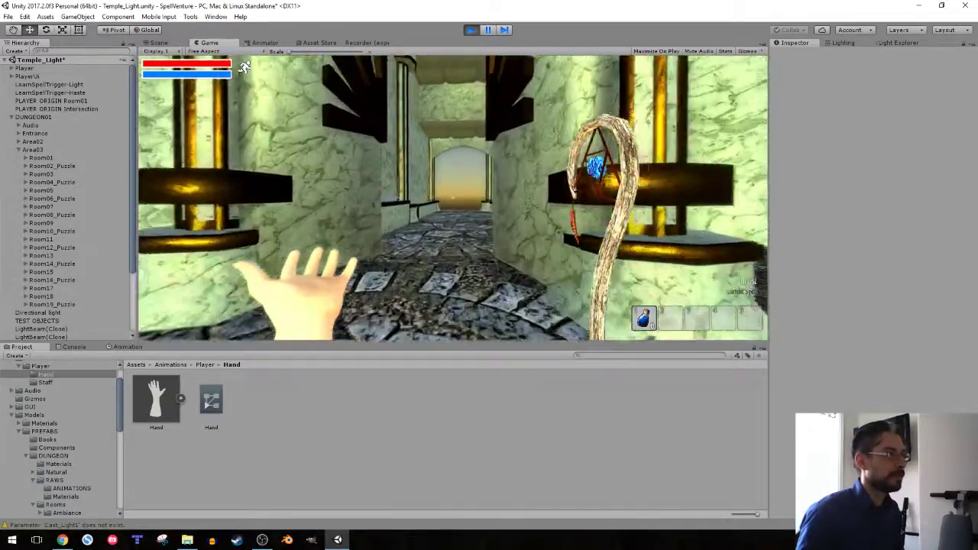
key(w)
key(w)
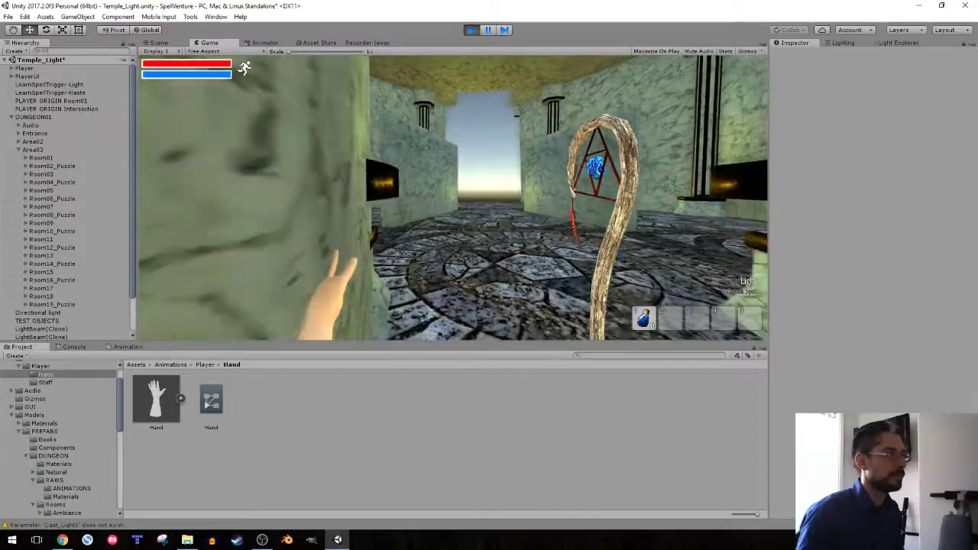
Gather the mana potions from the circular room and corridor, then enter the following puzzle room with the sun-emblem wall
key(a)
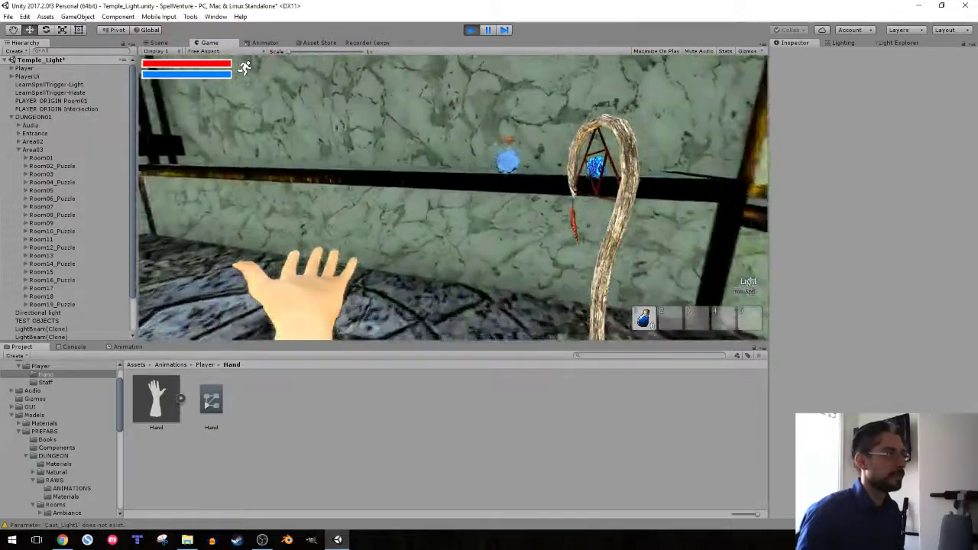
key(d)
key(w)
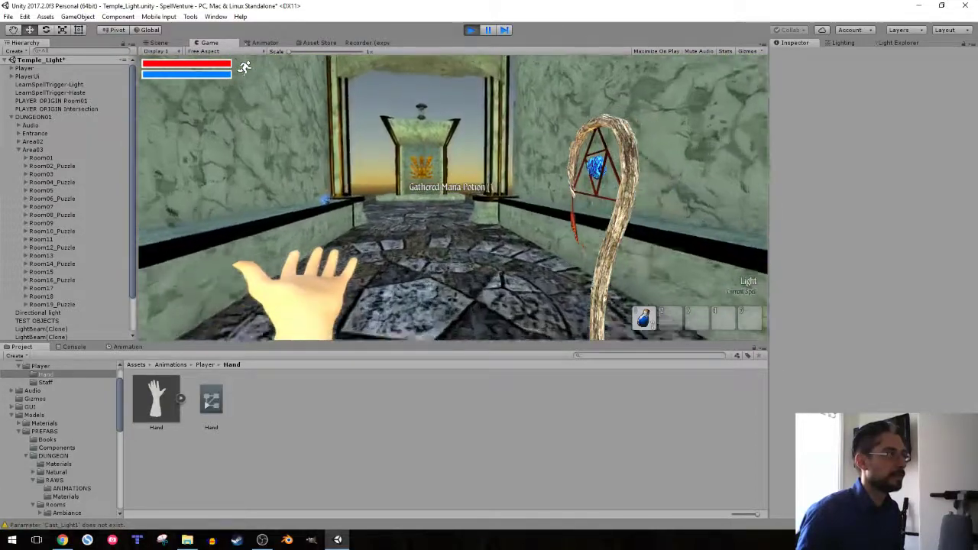
key(a)
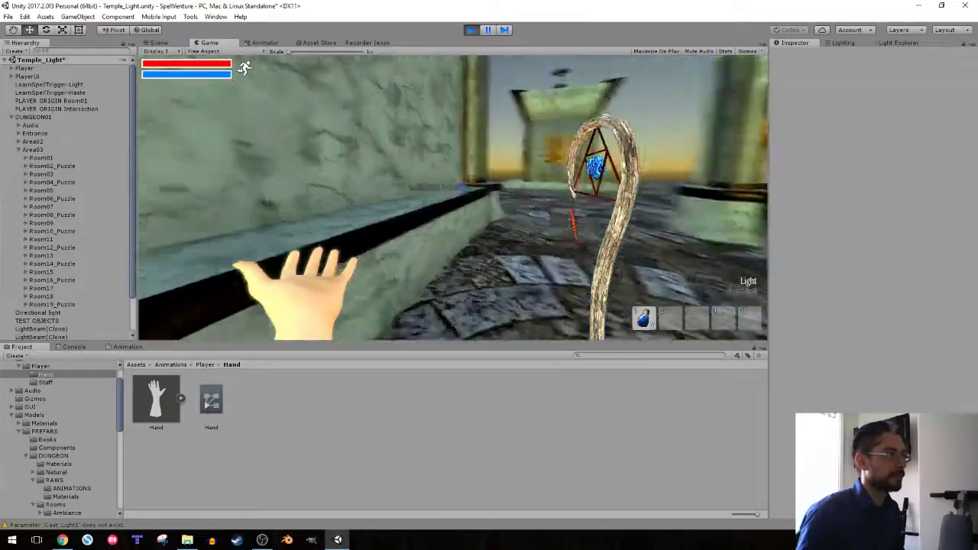
key(w)
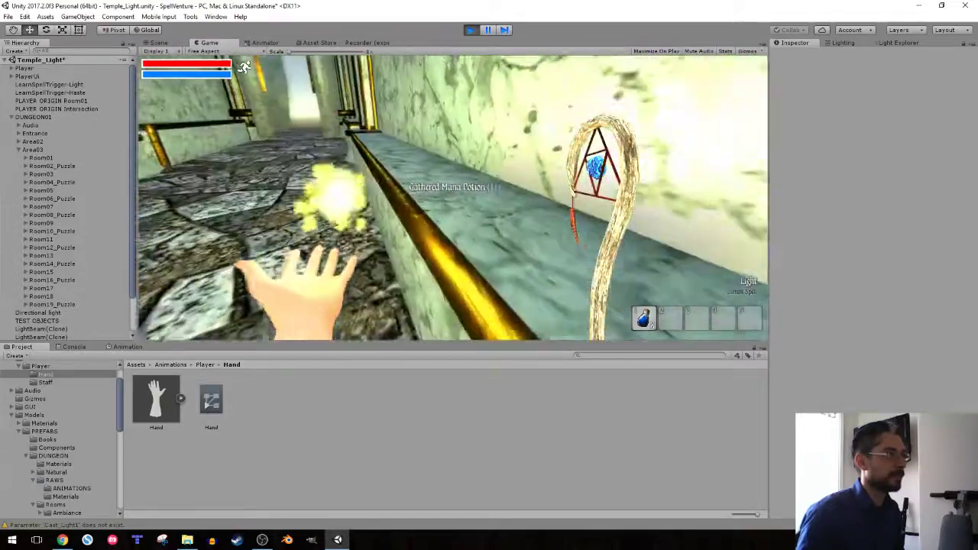
key(w)
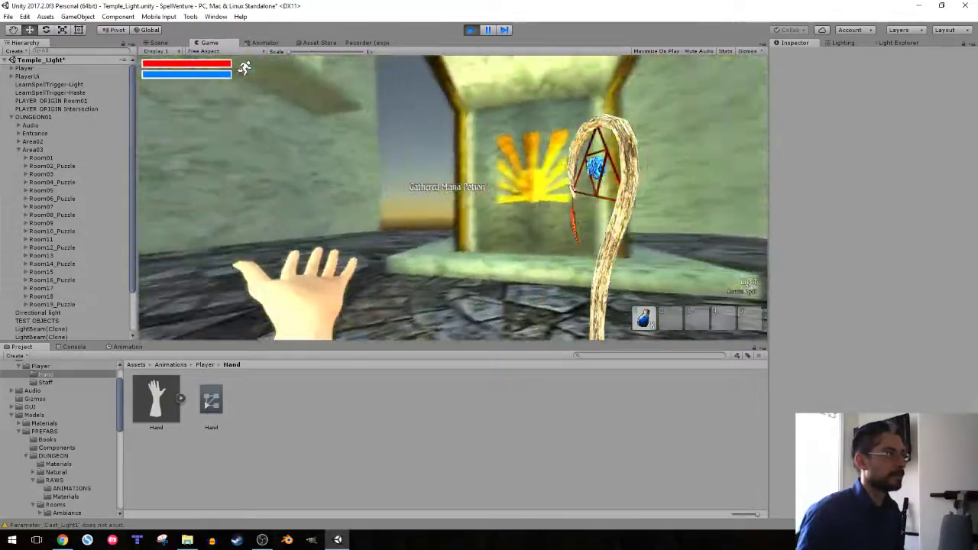
Explore the new puzzle room's archway, sun emblem and partition walls up to the small lamp
key(a)
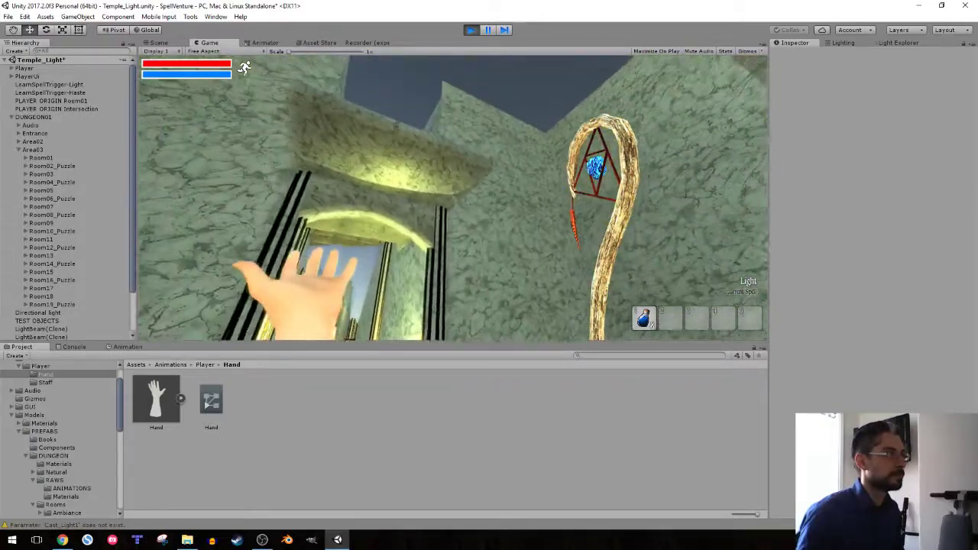
key(s)
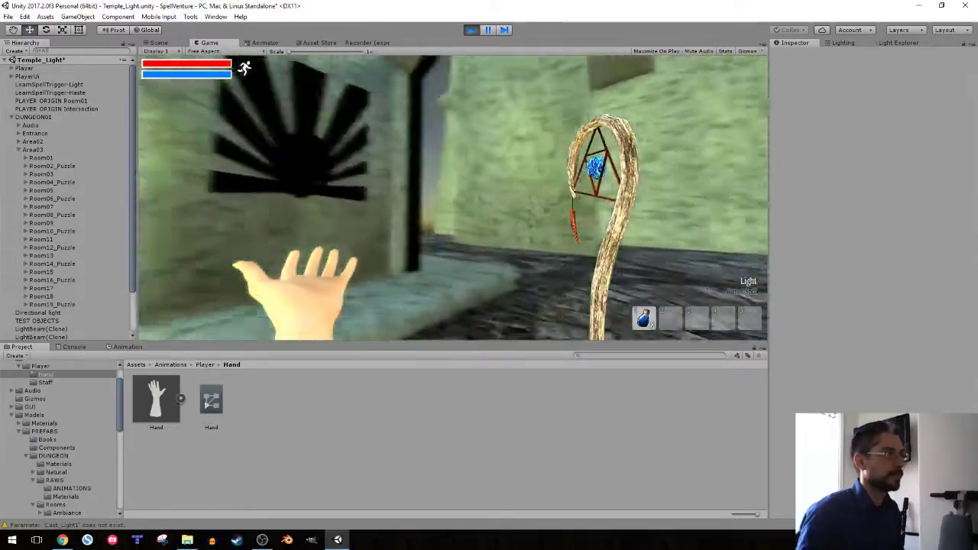
key(d)
key(a)
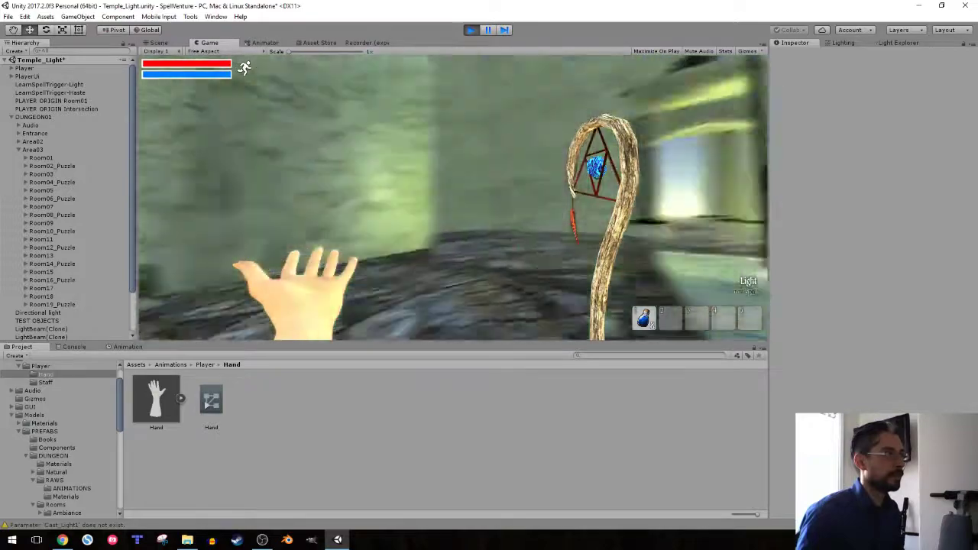
key(w)
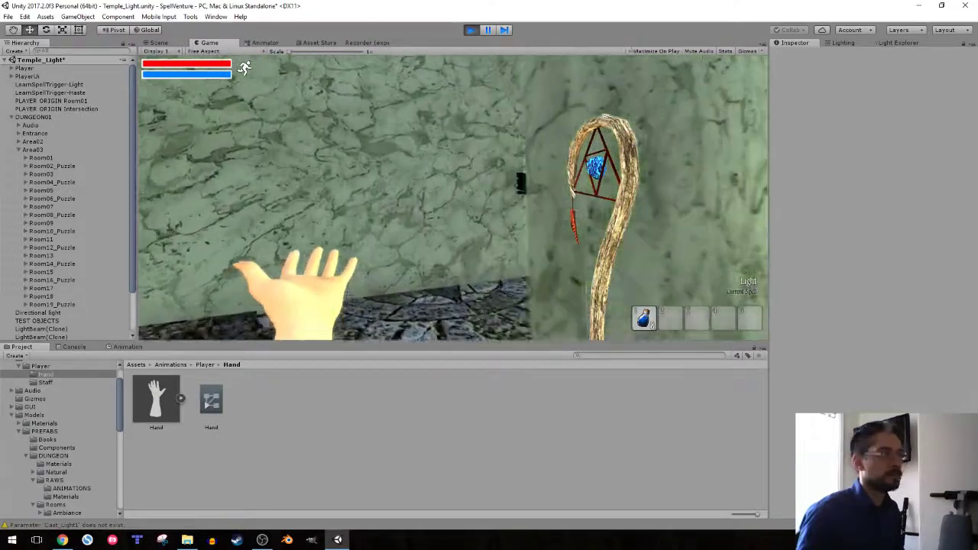
Cast Light between the partition walls and work around the room's hanging lamp to get its door open
click(453, 197)
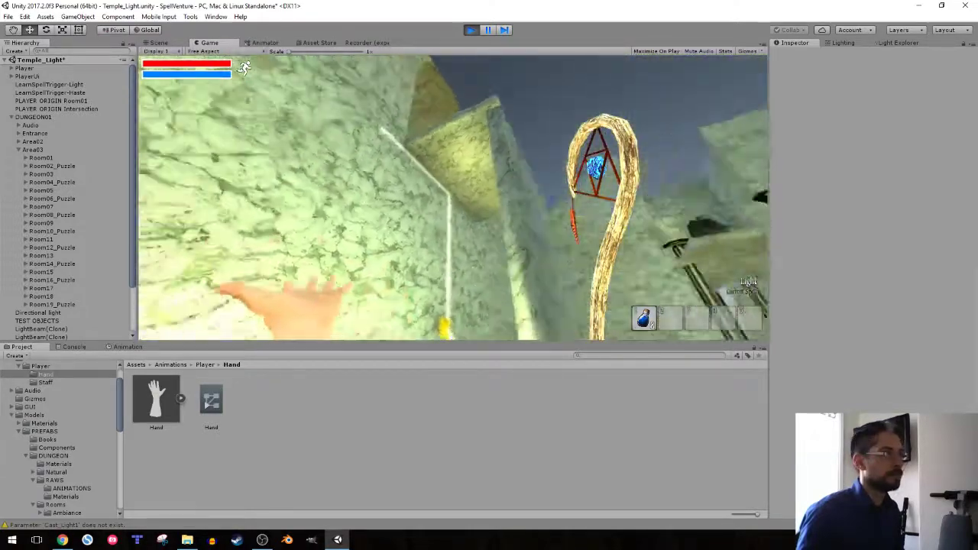
key(s)
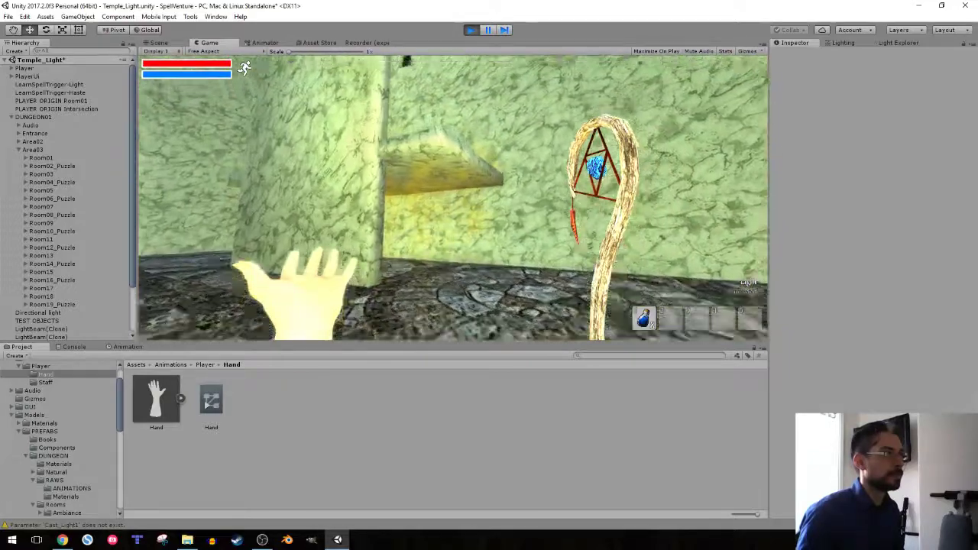
key(w)
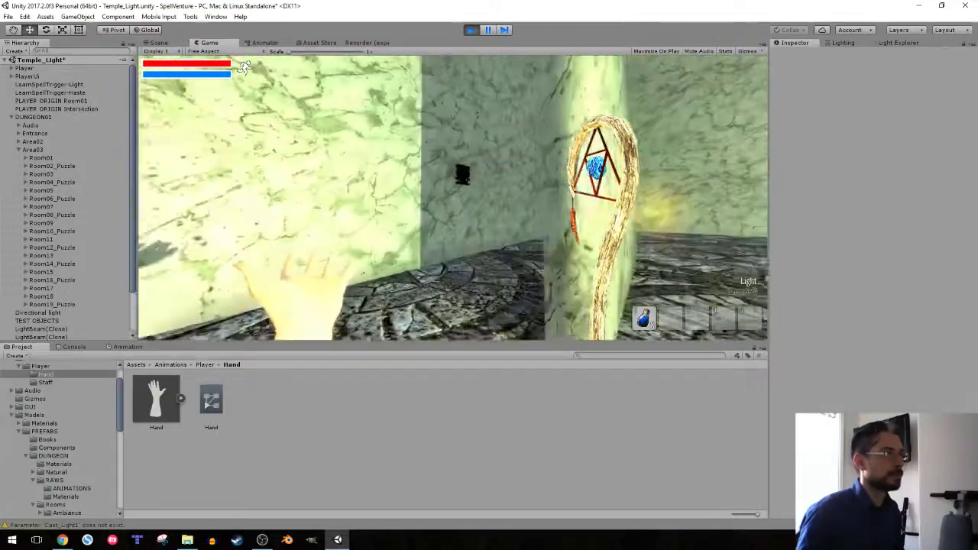
key(w)
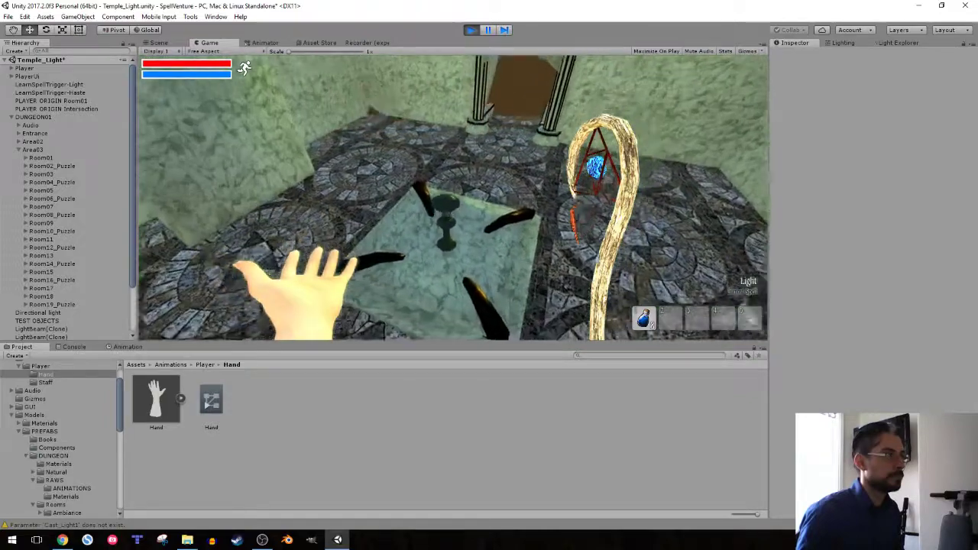
key(w)
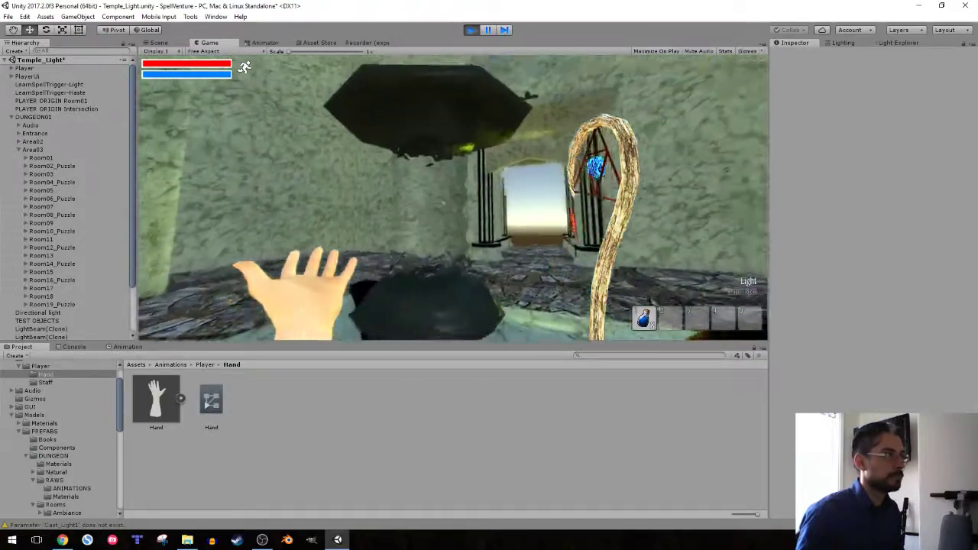
key(s)
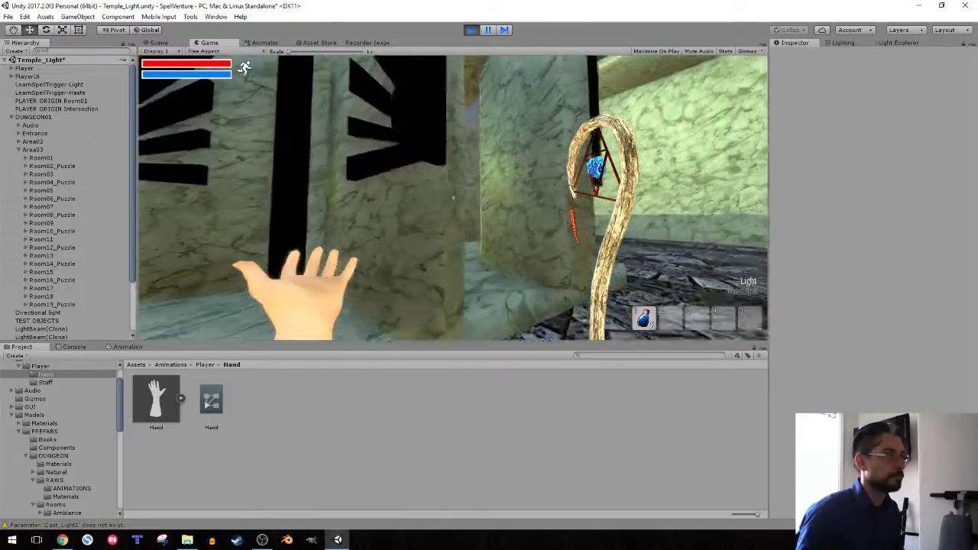
Gather the Key of Light beyond the sun-emblem door and step through the glowing portal into the intersection room
key(w)
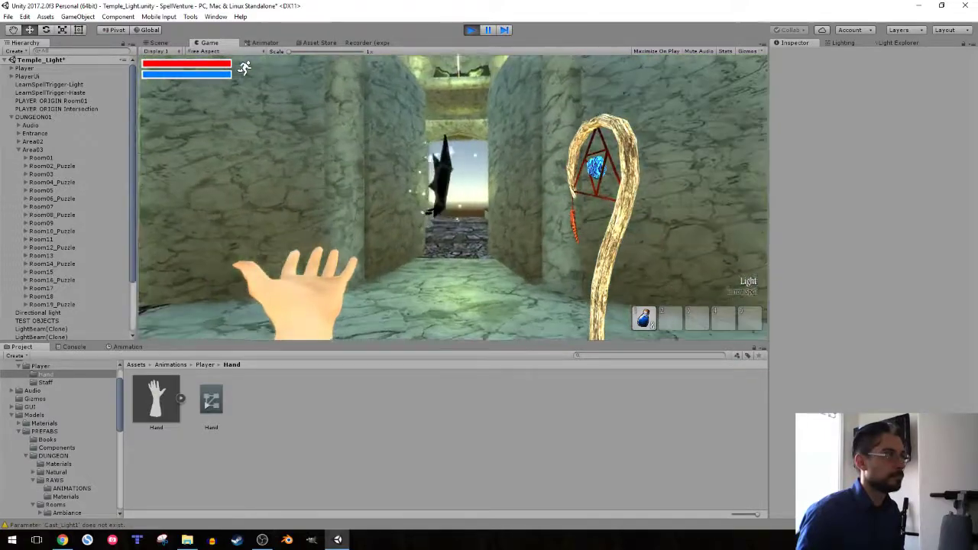
key(w)
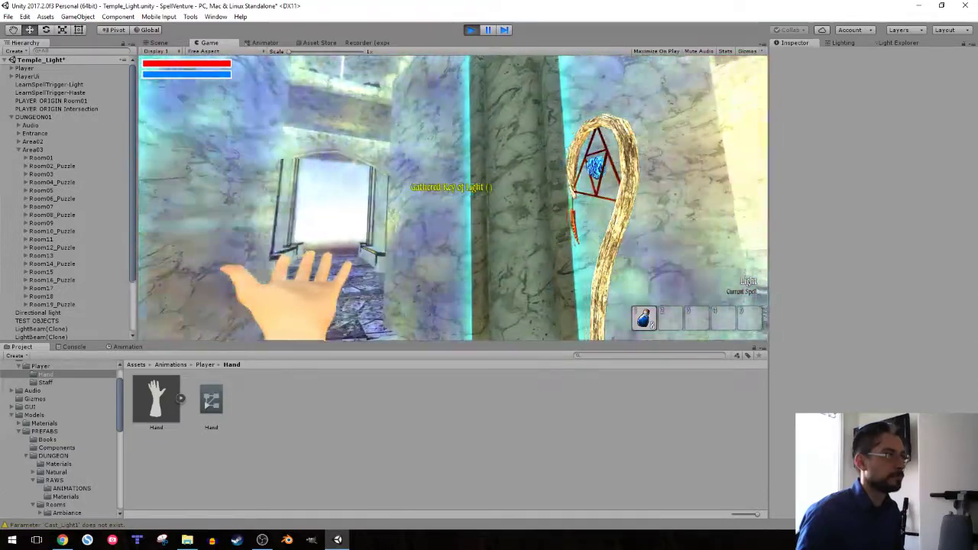
key(w)
key(w)
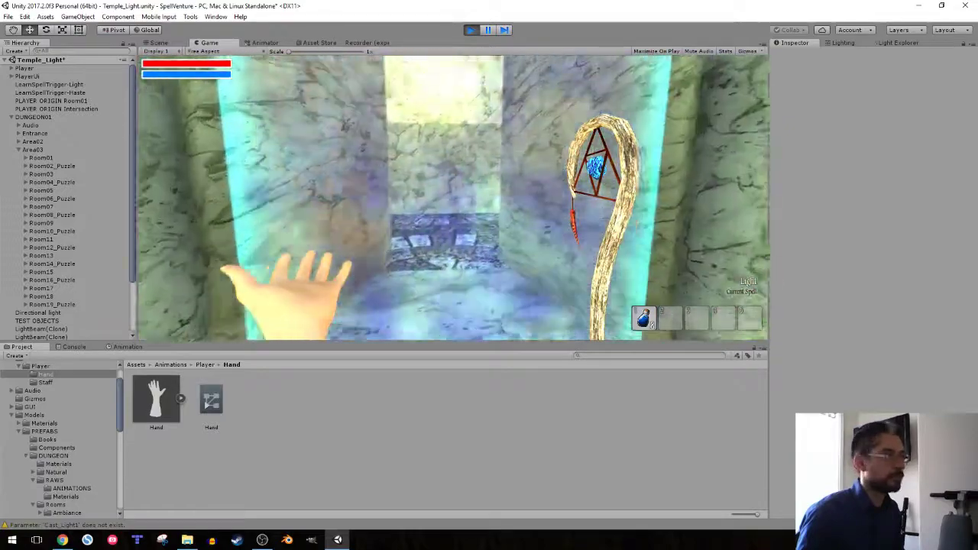
key(w)
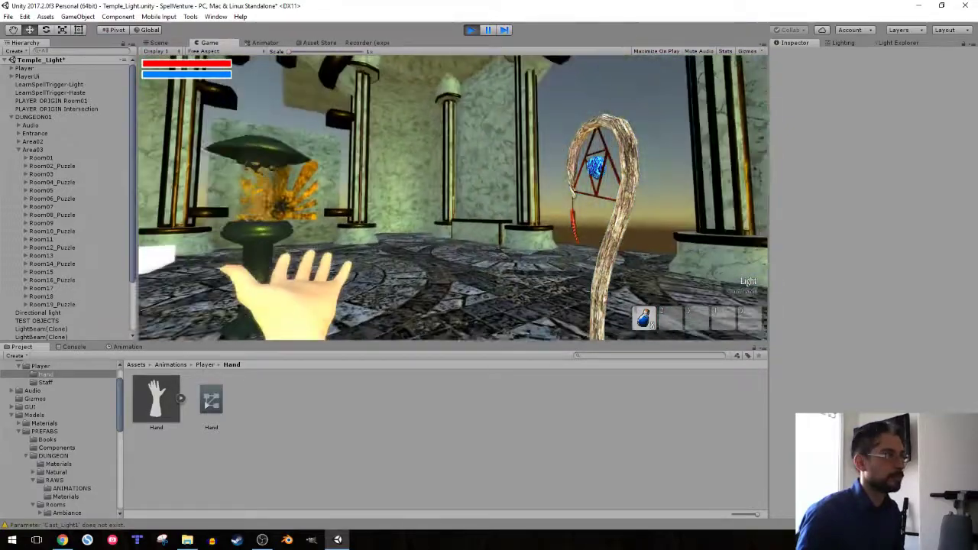
Cast Light at the intersection room's brazier to light the guardian statue, and approach the opening sun-emblem door
key(s)
click(453, 197)
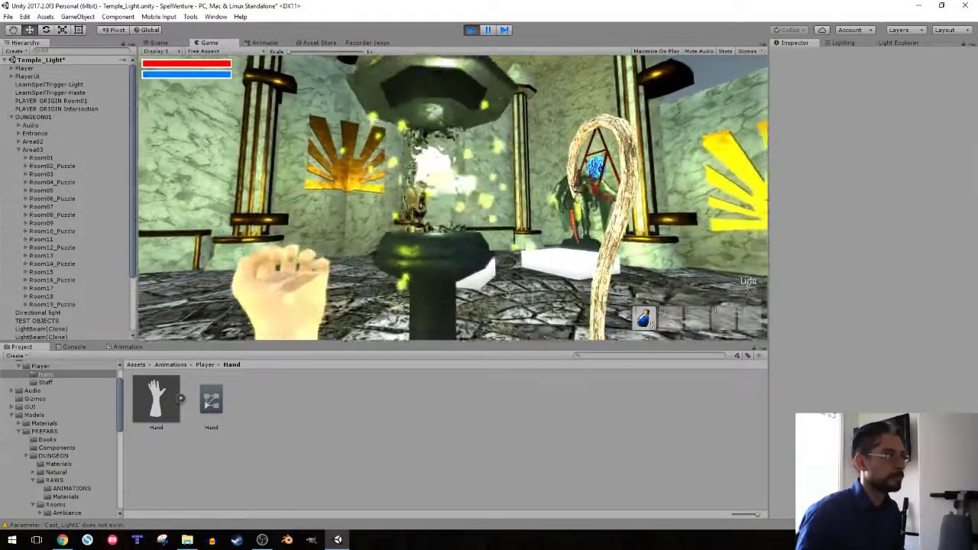
key(a)
key(w)
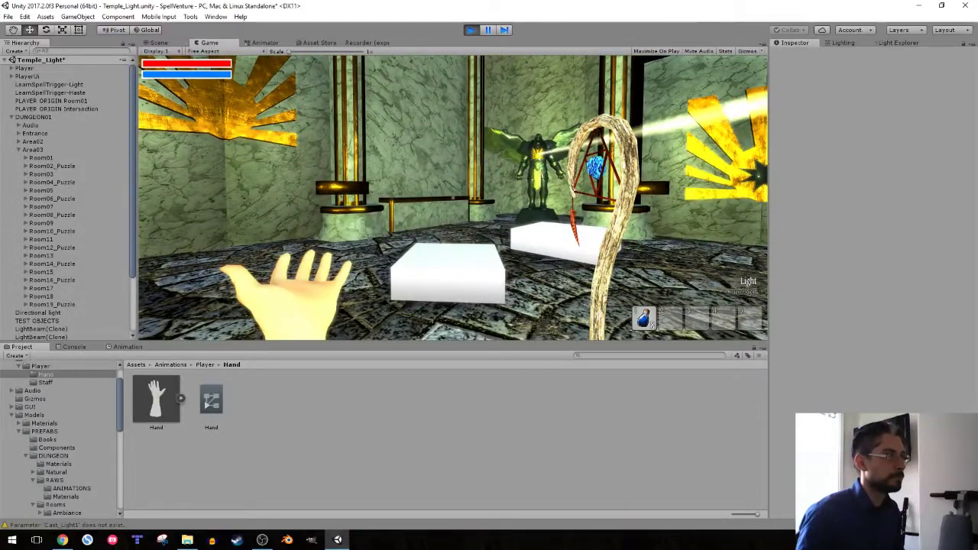
key(w)
key(w)
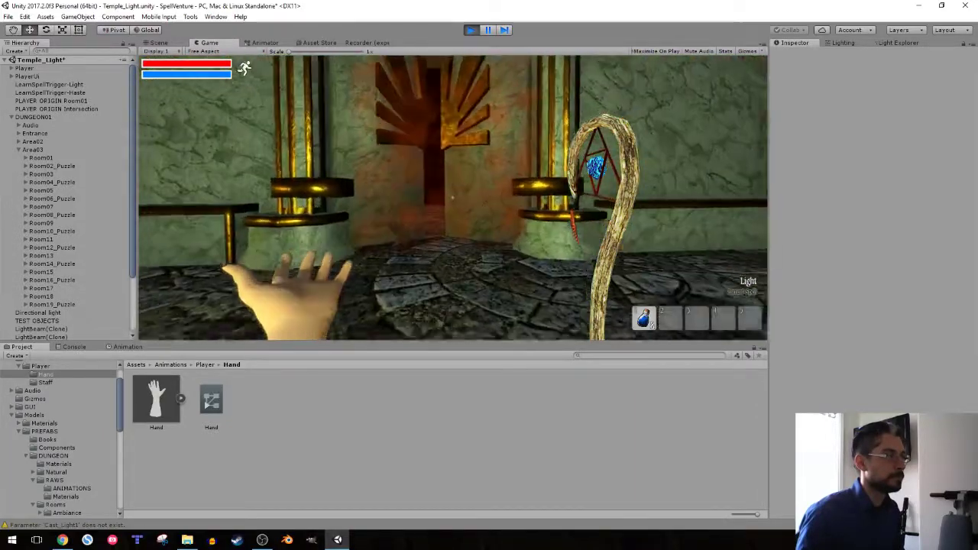
Stop the playtest and select the right medallion half on the intersection's sun-emblem door in the scene
click(471, 30)
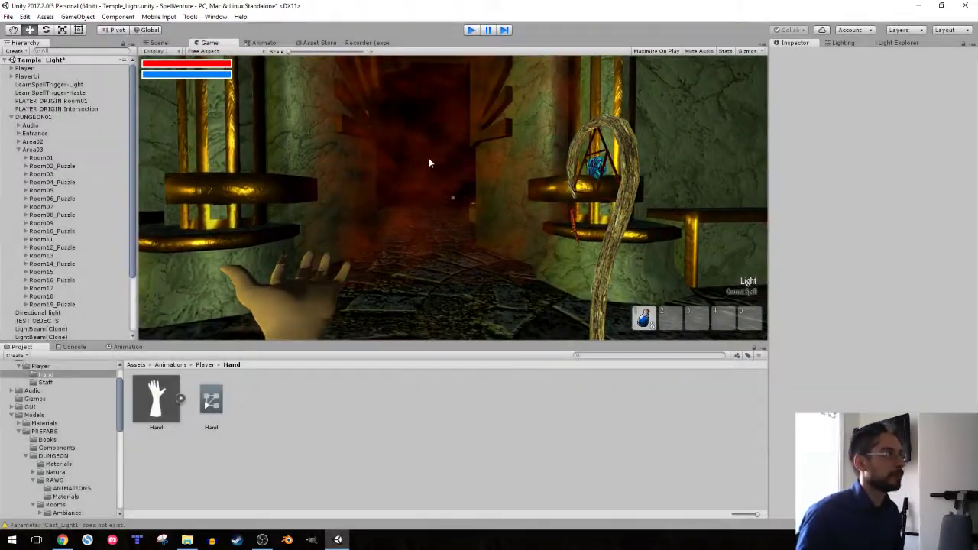
click(46, 165)
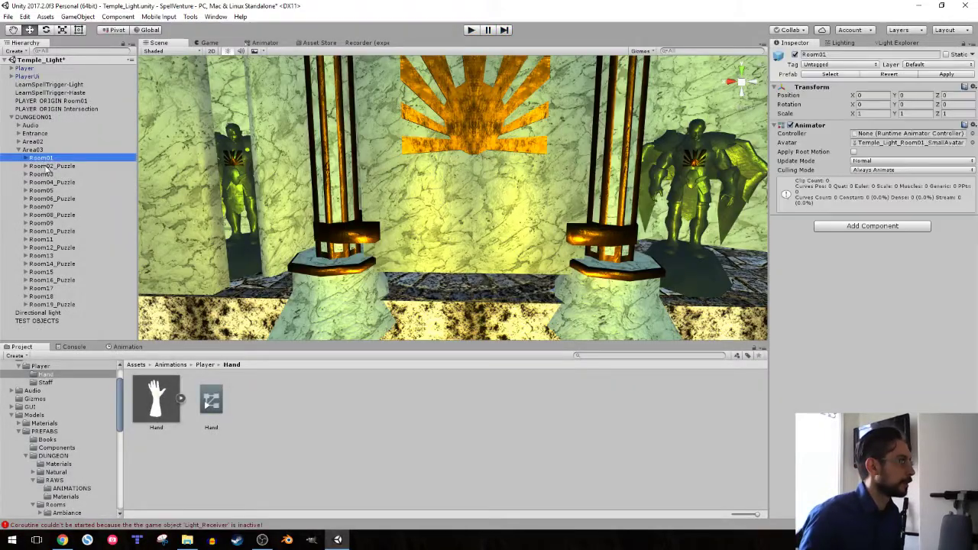
key(f)
key(w)
right_drag(544, 191, 276, 216)
click(595, 225)
key(w)
click(276, 217)
Set the Light Puzzle solve delay to 1 on the Puzzle object of Area02's Intersection
click(47, 190)
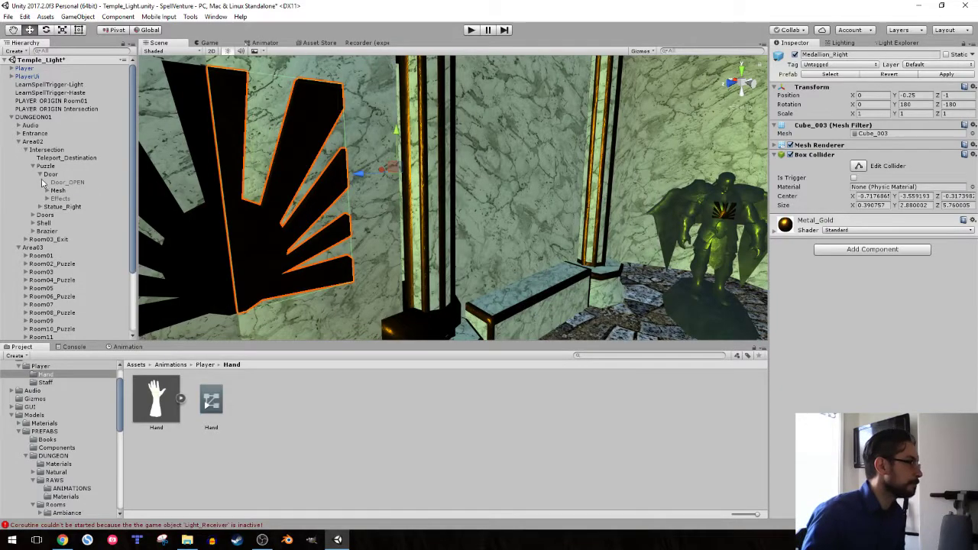
click(39, 174)
click(32, 166)
click(46, 166)
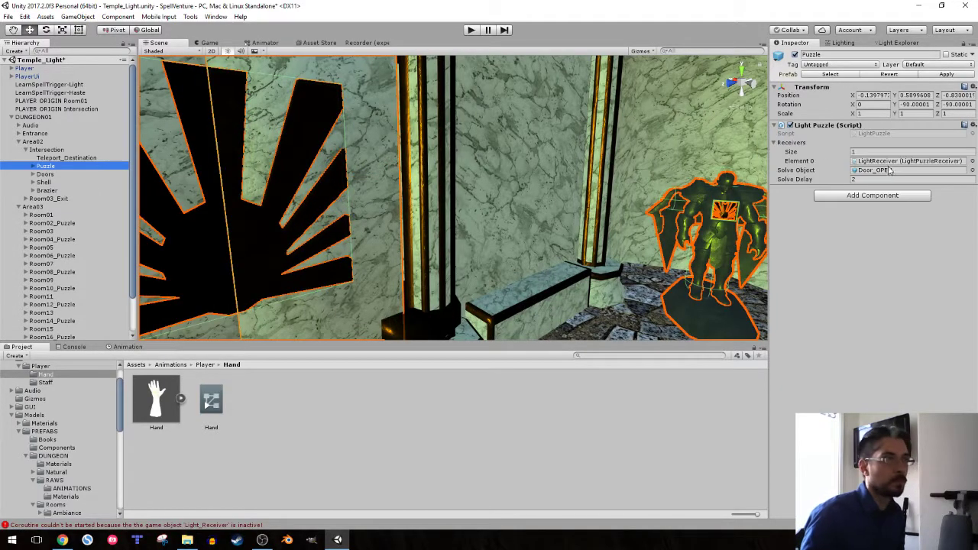
key(s)
right_drag(565, 191, 519, 219)
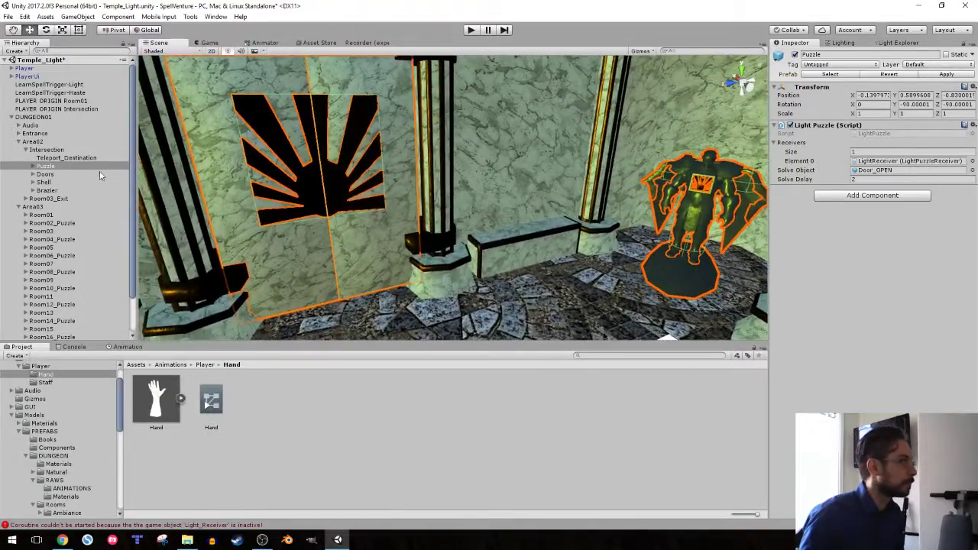
click(880, 180)
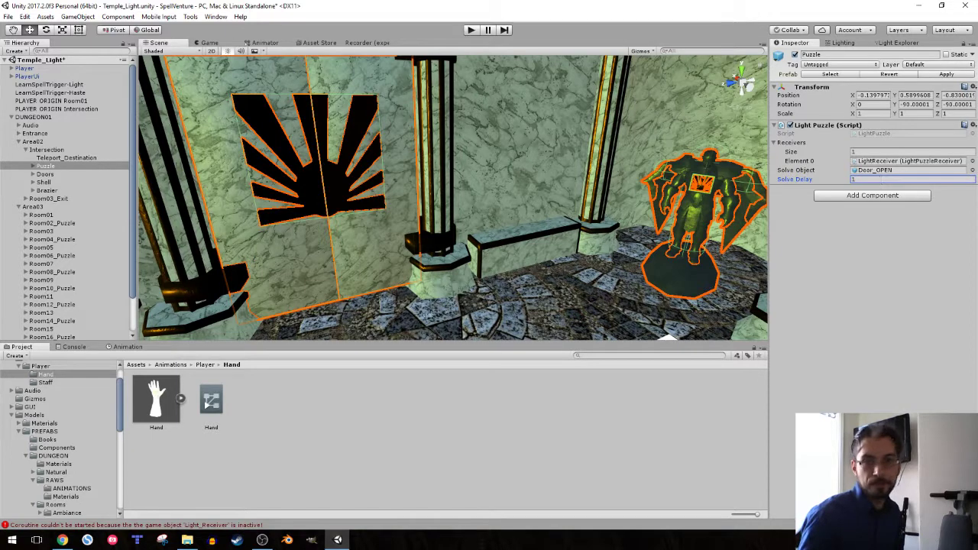
key(alt+Tab)
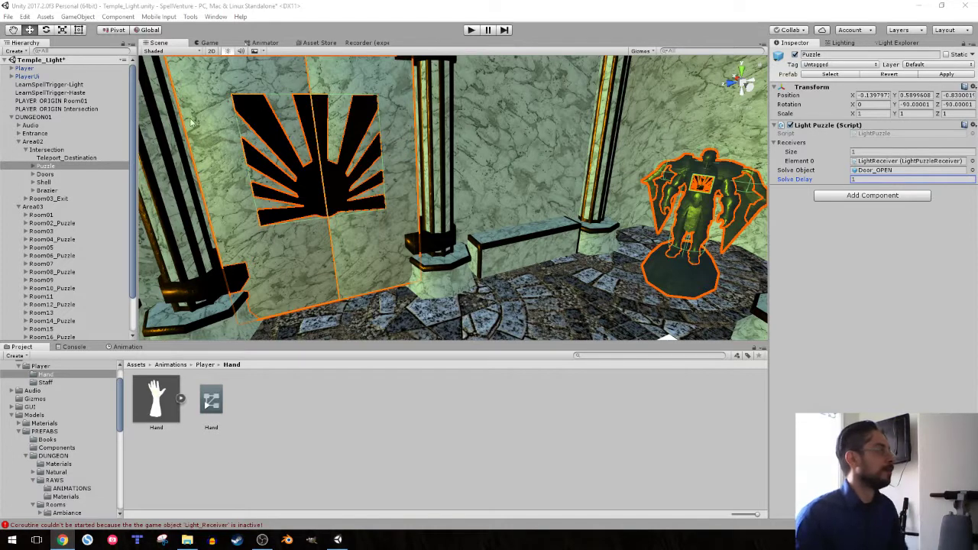
Set the Light Puzzle solve delay to 1 on Room02_Puzzle's LightPuzzleDoor in Area03
click(26, 160)
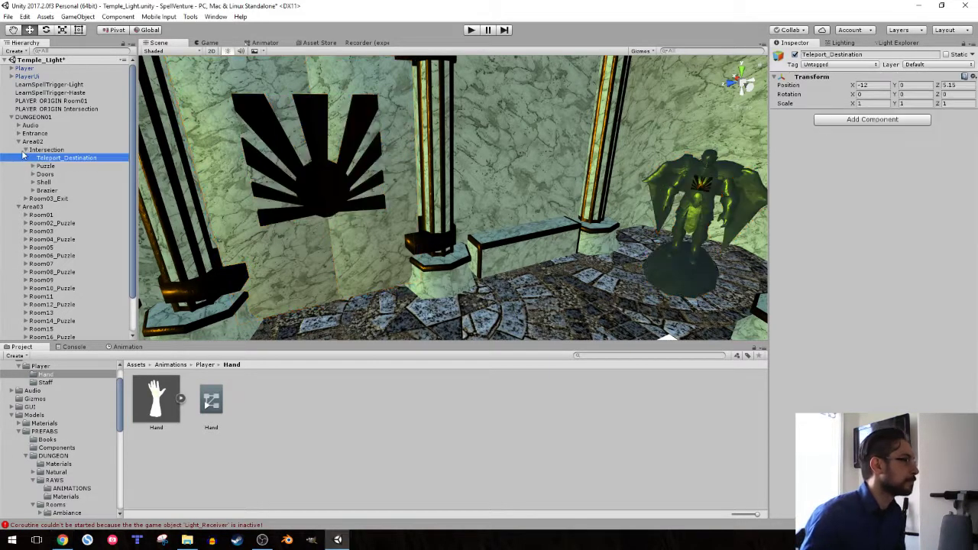
click(24, 151)
click(18, 143)
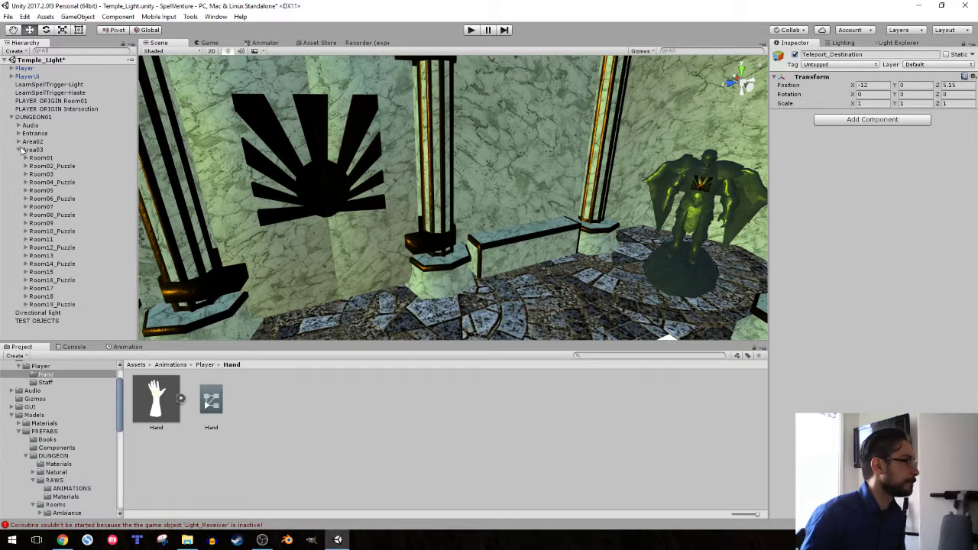
click(34, 167)
click(26, 166)
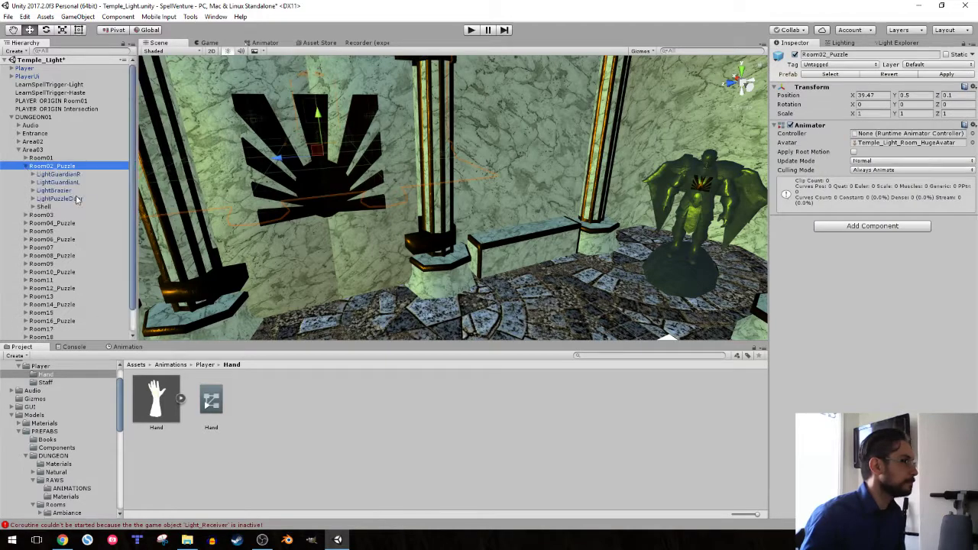
double_click(59, 199)
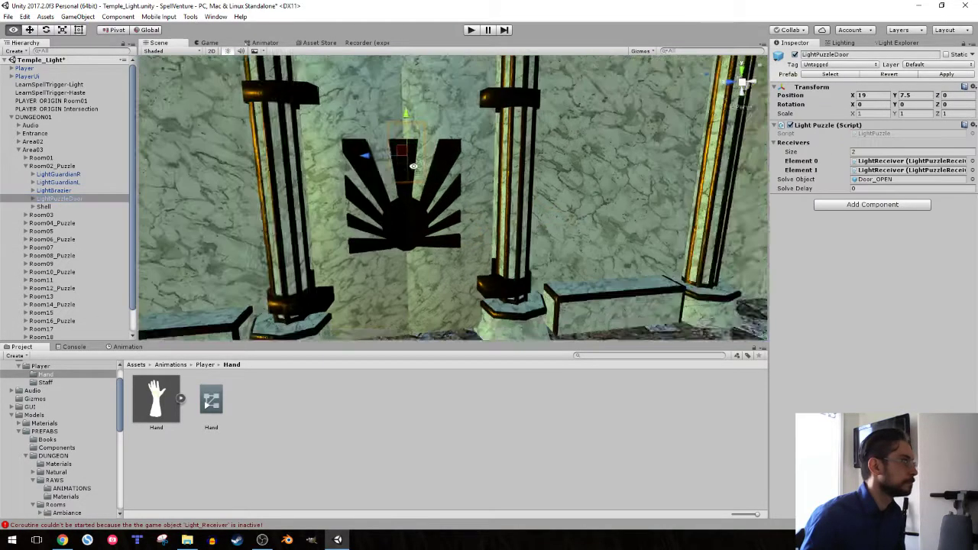
click(885, 188)
text(1)
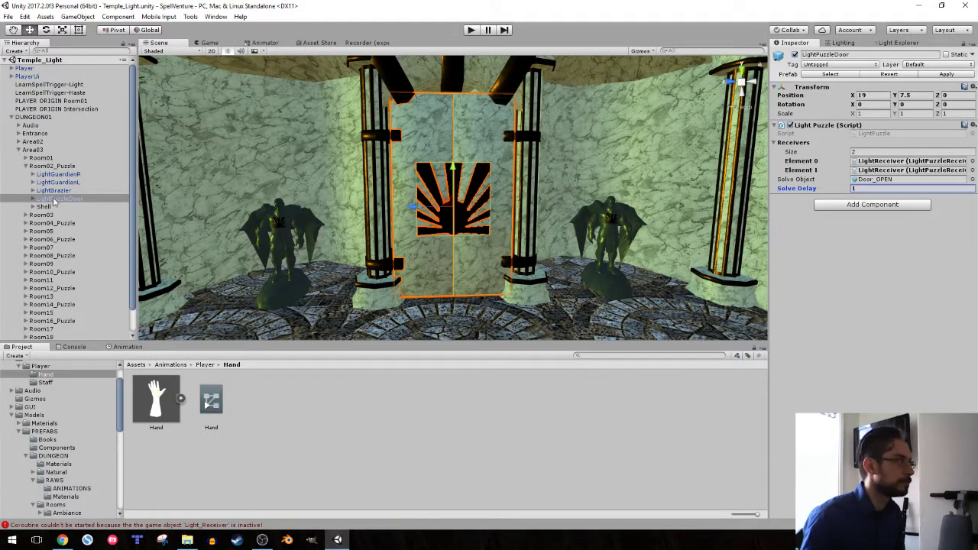
Move Shell to the end of Room04_Puzzle's children in the hierarchy and frame BrokenLightBrazier in the scene
click(25, 222)
click(25, 167)
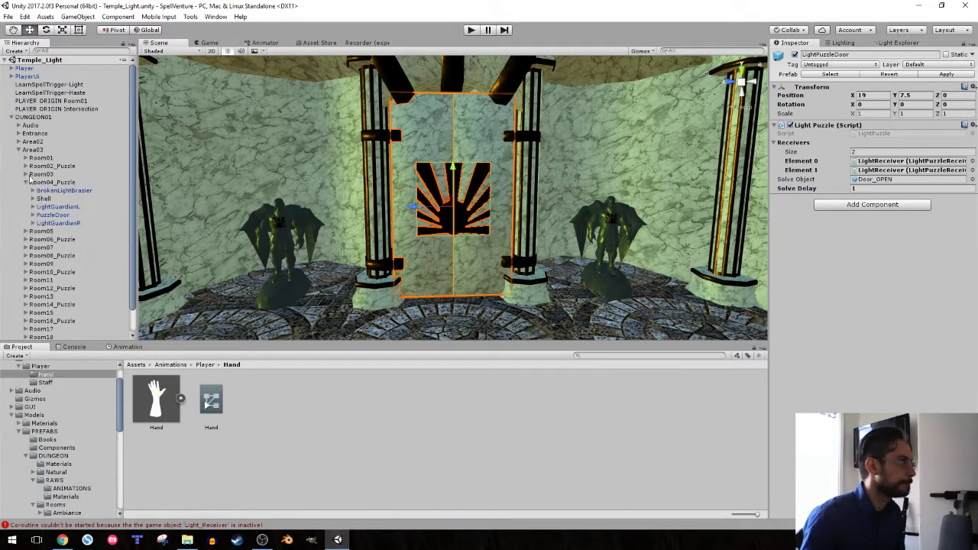
drag(44, 199, 53, 191)
click(55, 191)
key(f)
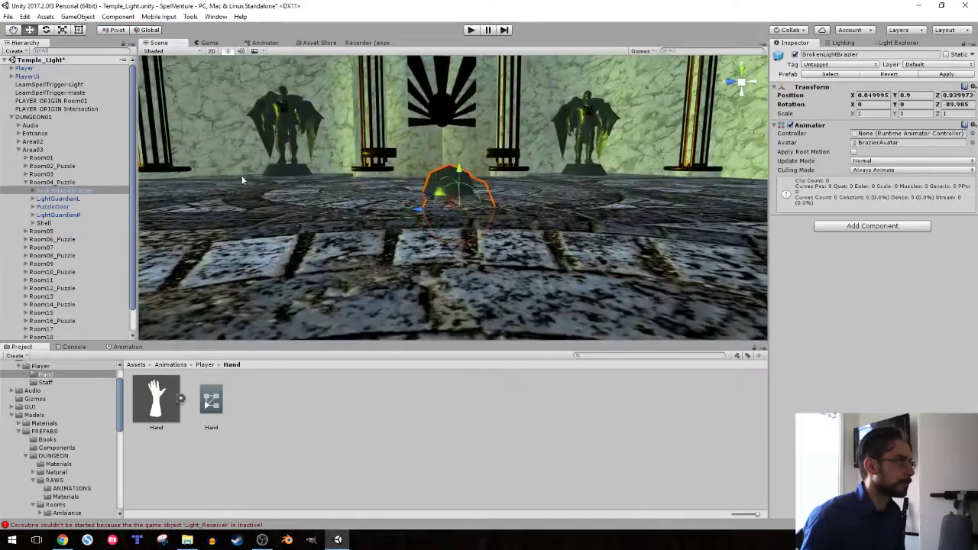
right_drag(422, 184, 420, 212)
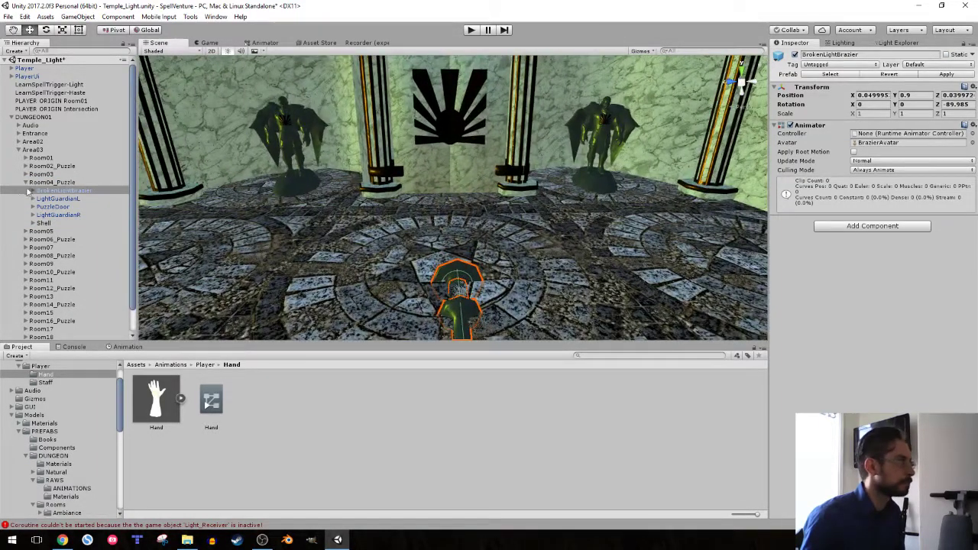
Reorder Room04_Puzzle's children so PuzzleDoor sits directly below BrokenLightBrazier, above LightGuardianL
click(28, 192)
click(33, 191)
click(33, 191)
click(50, 199)
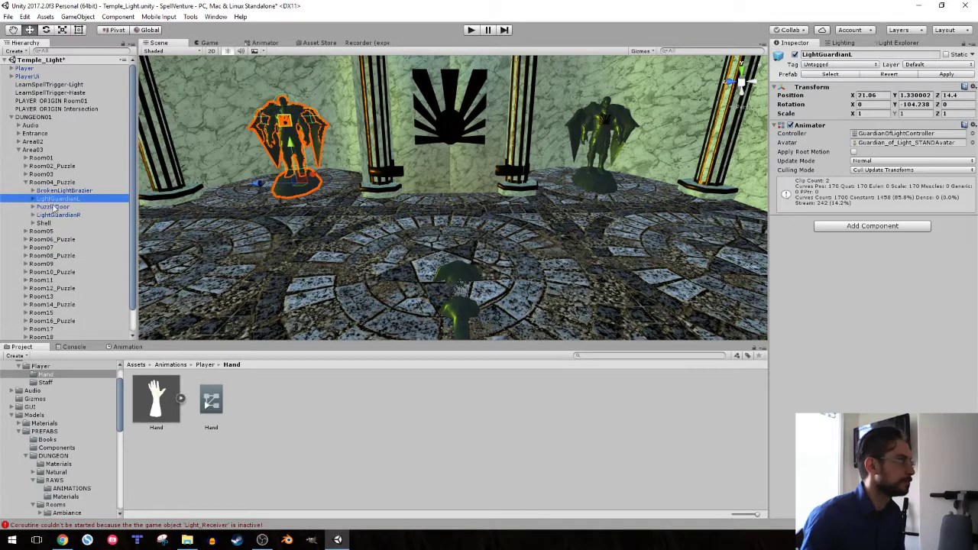
drag(55, 210, 58, 200)
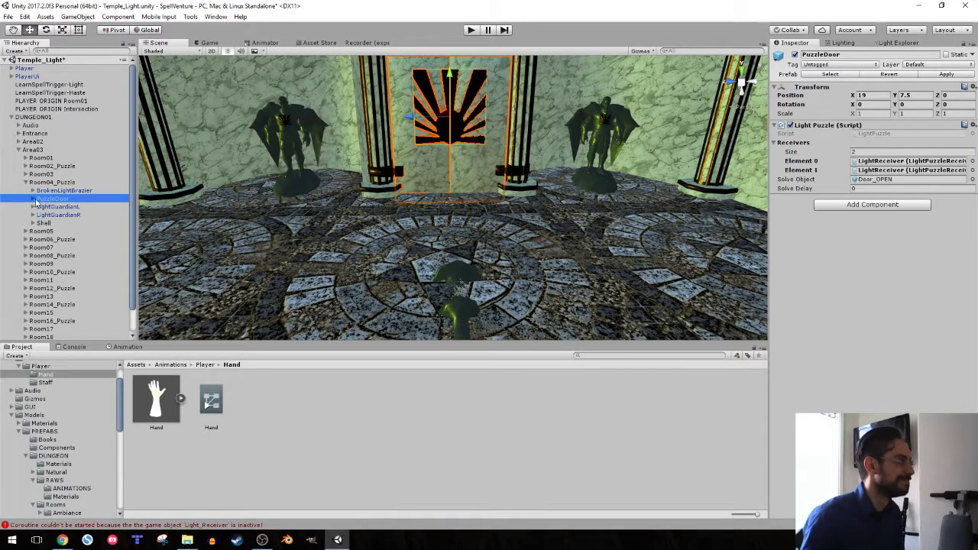
Set the Light Puzzle solve delay to 1 on Room04_Puzzle's PuzzleDoor and save the scene
click(33, 200)
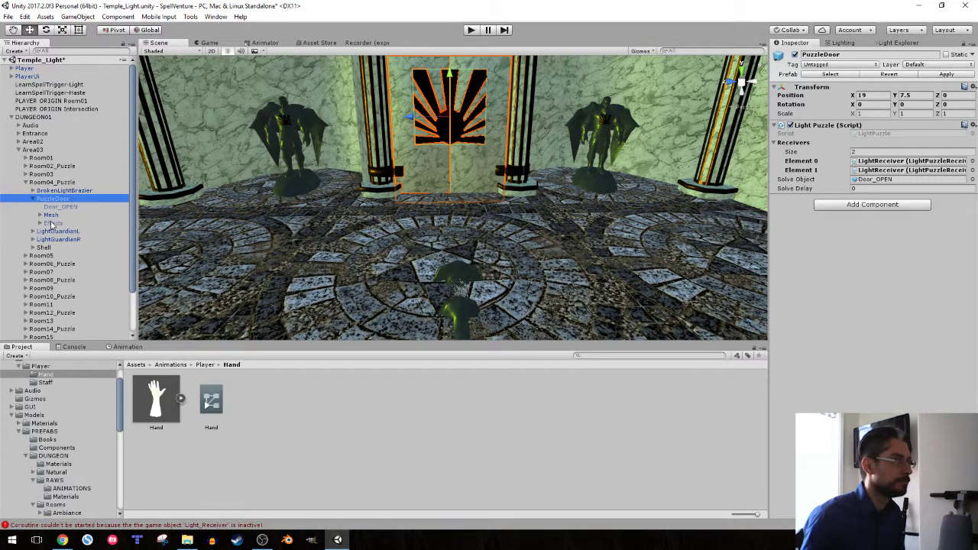
click(53, 208)
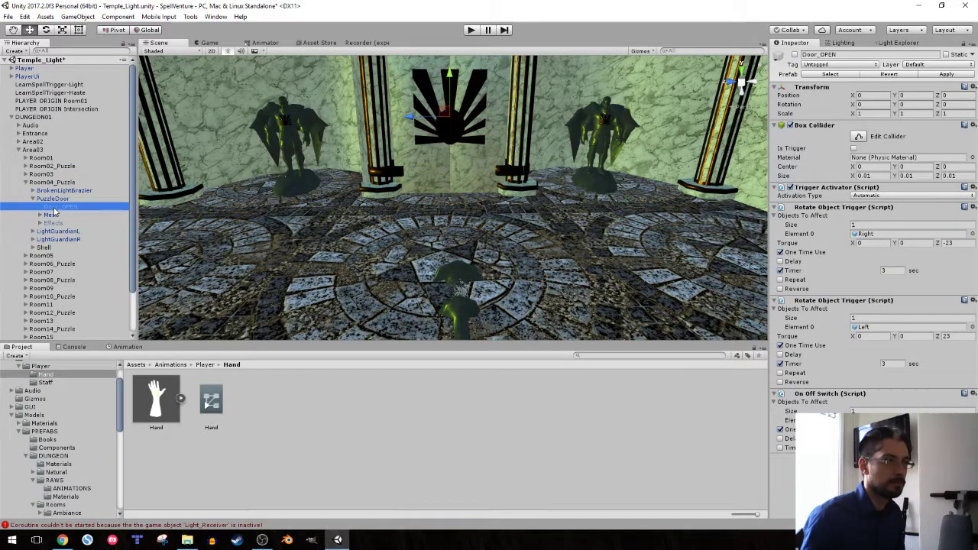
click(51, 201)
click(898, 189)
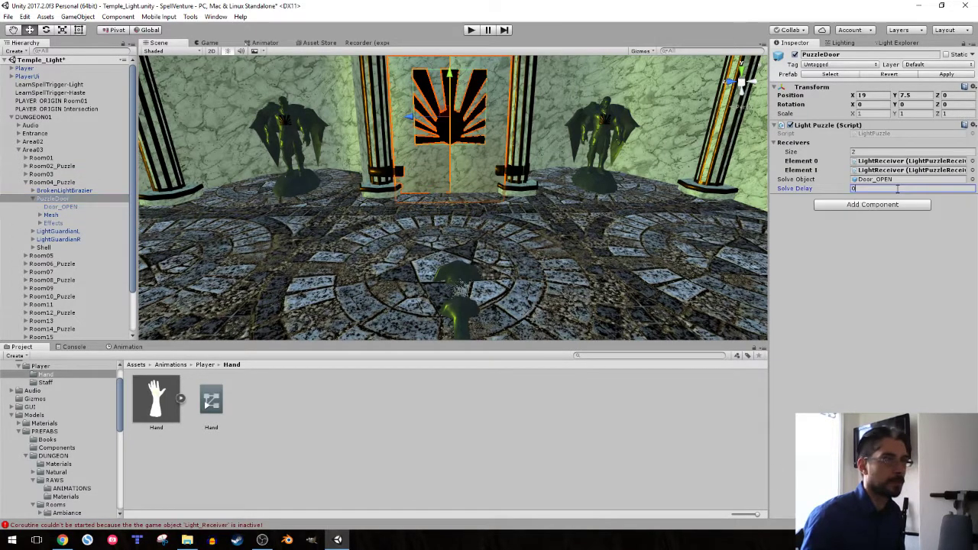
text(1)
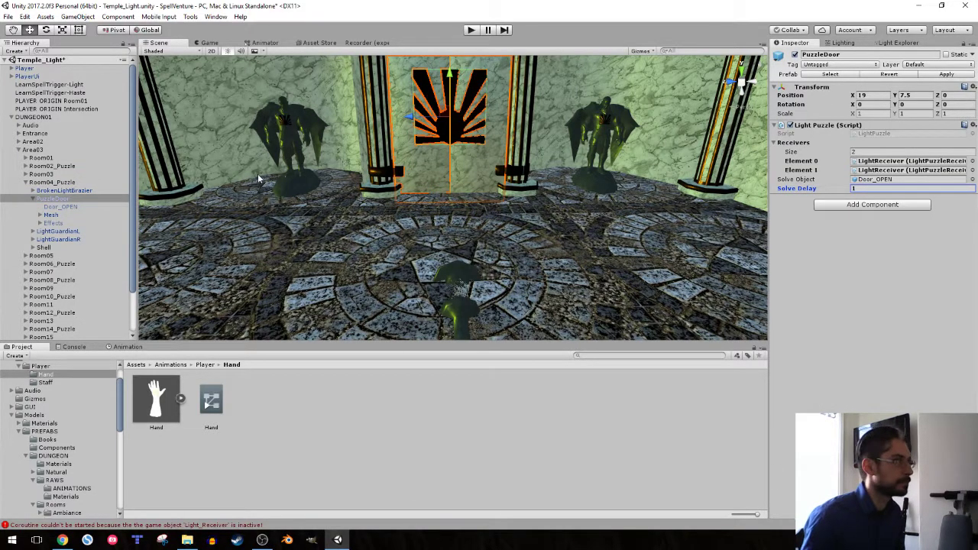
key(ctrl+s)
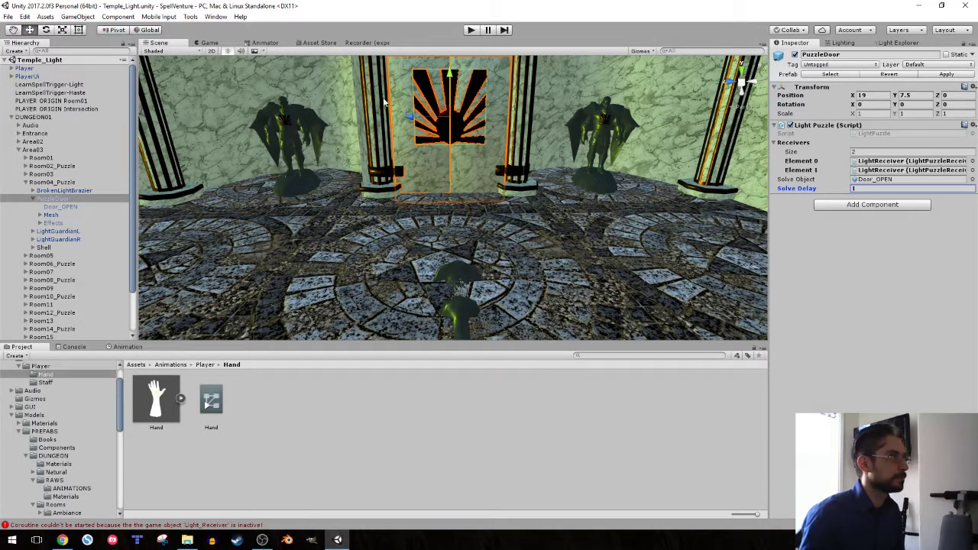
Playtest the door delay by casting Light at the brazier and approaching the sun-emblem door, and stop the playtest
click(472, 31)
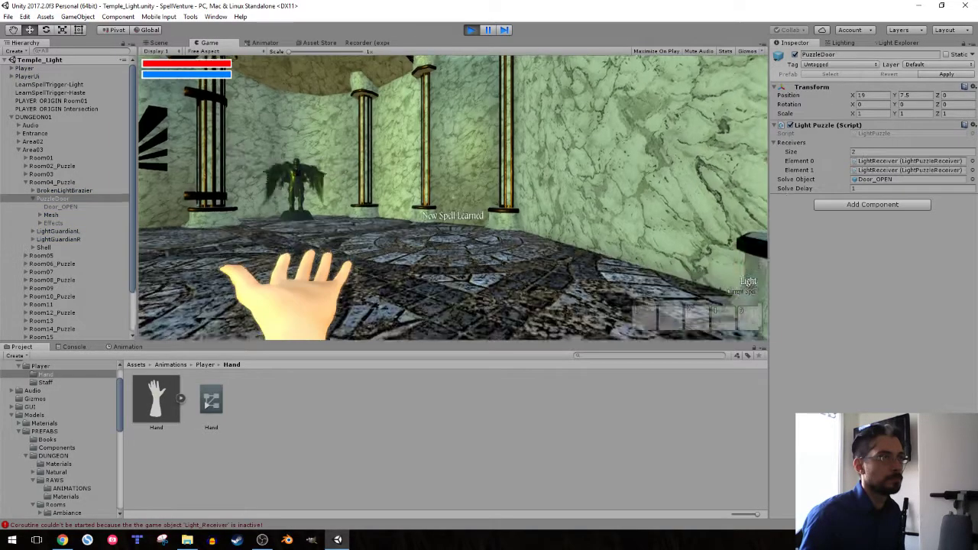
key(1)
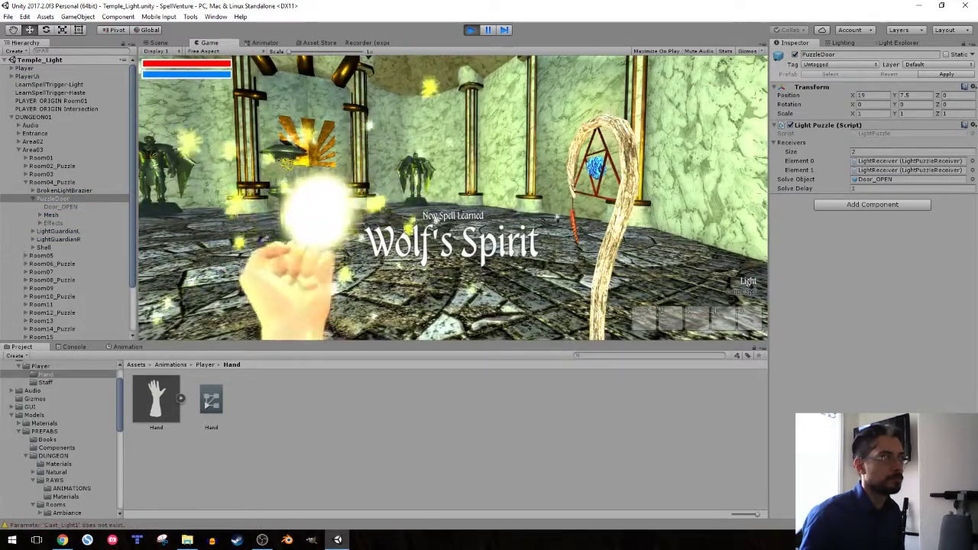
key(w)
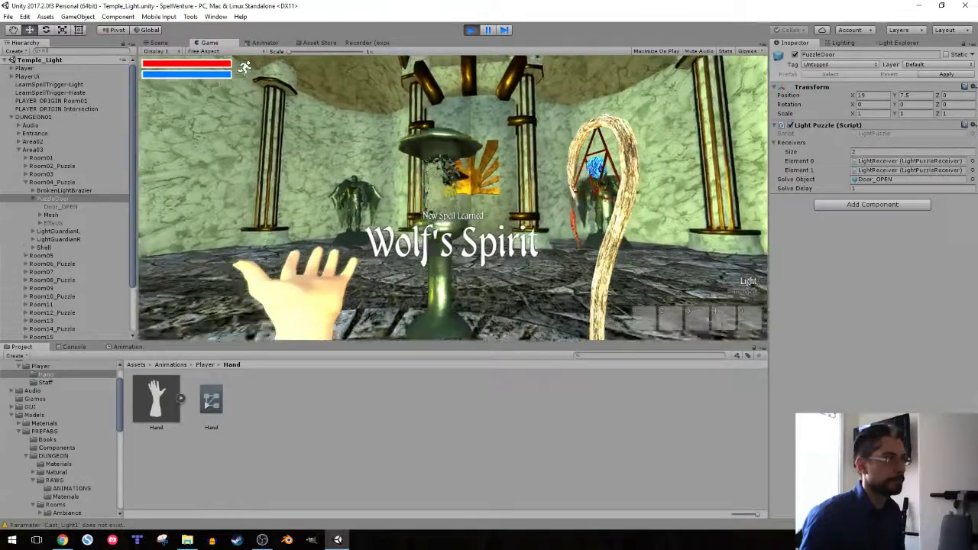
key(d)
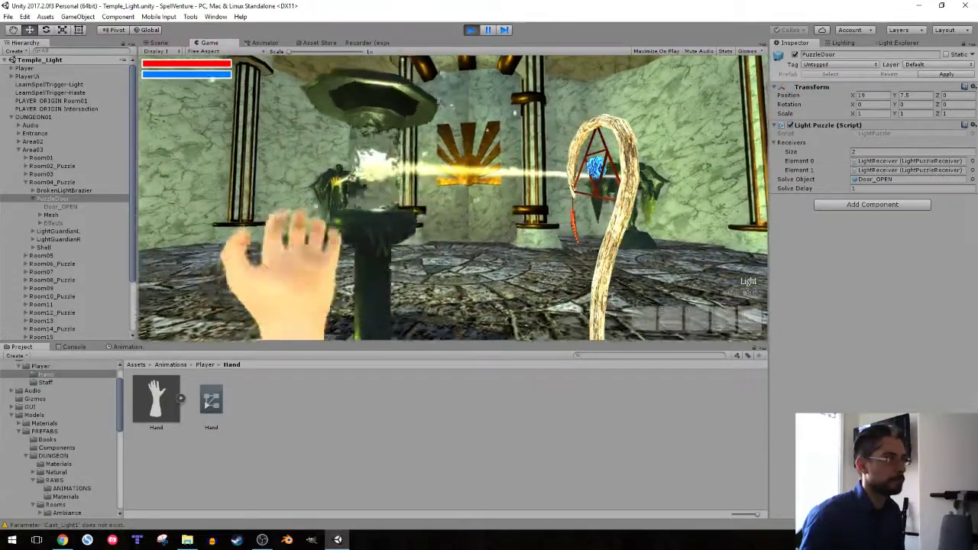
key(w)
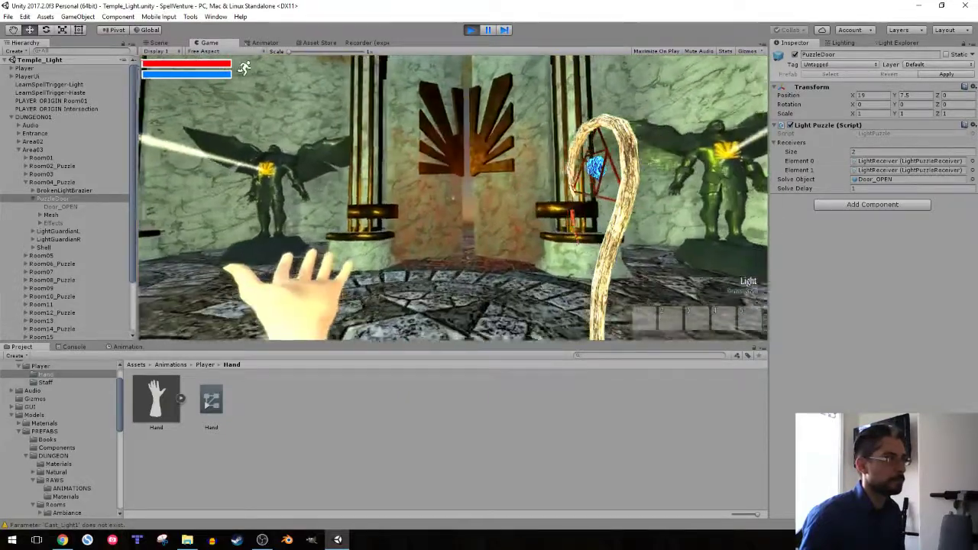
click(471, 30)
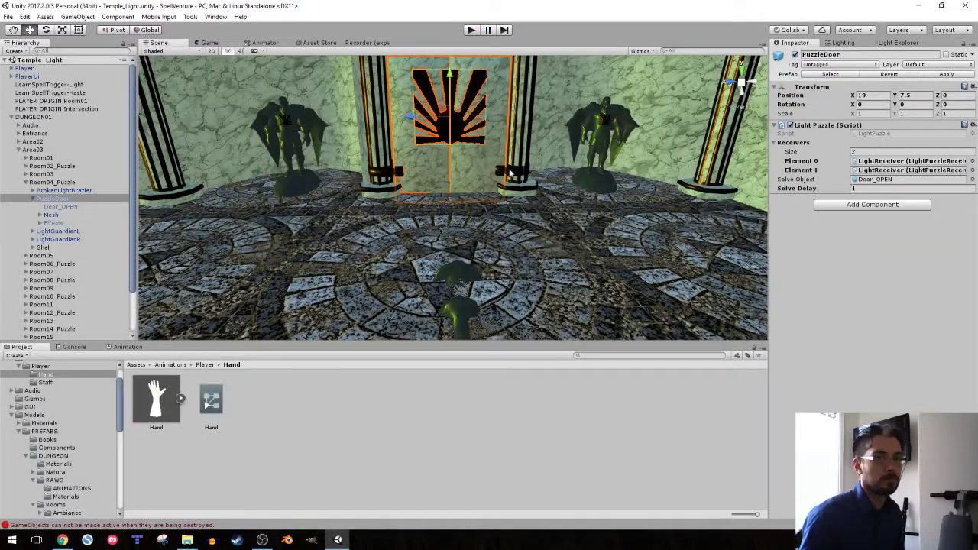
key(alt+Tab)
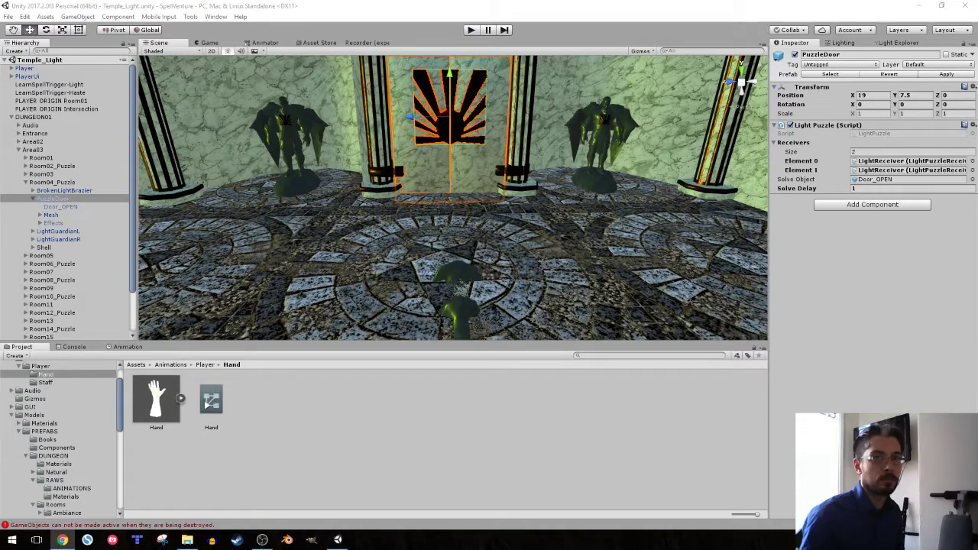
right_drag(321, 261, 485, 214)
key(s)
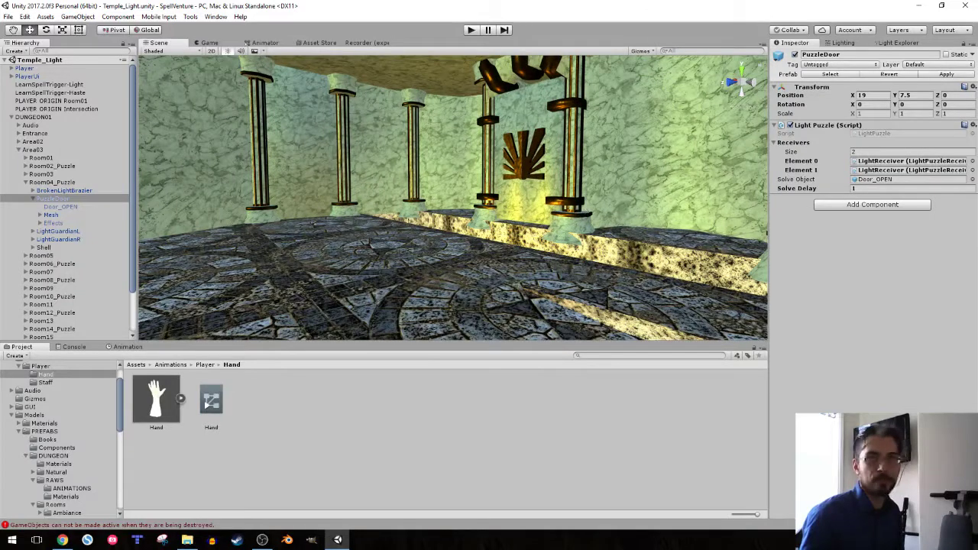
Switch to Asana in the browser and review the Wing 1 Polish task's subtasks in the Spell Venture project
key(alt+Tab)
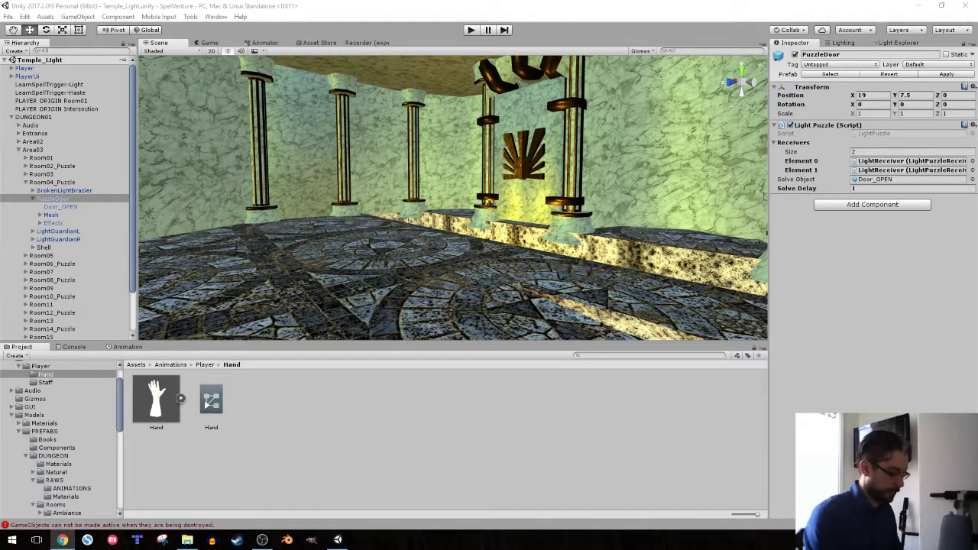
drag(977, 99, 208, 1)
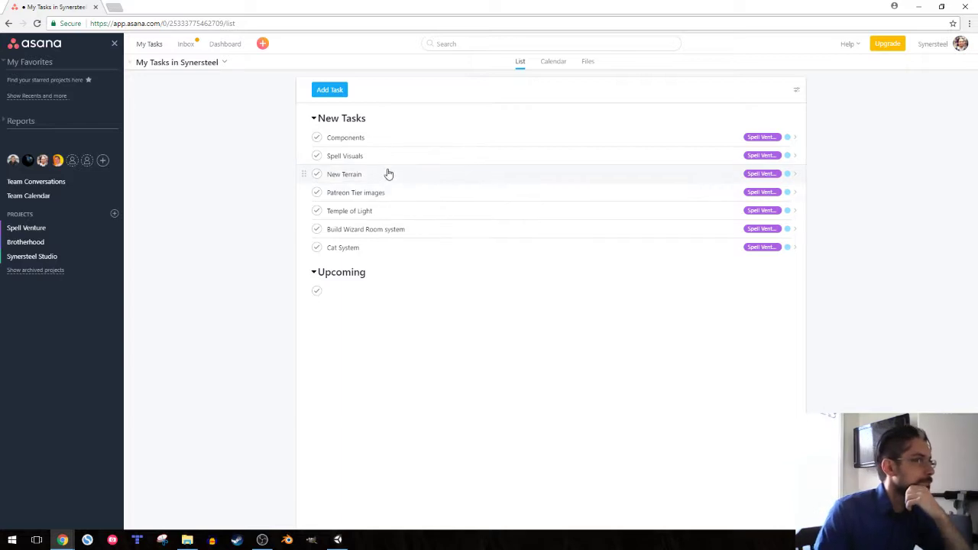
click(31, 228)
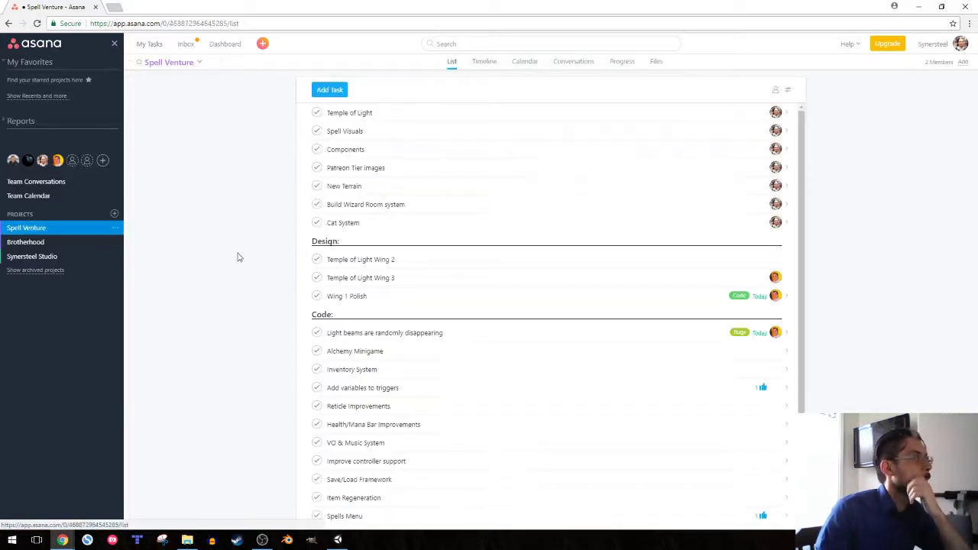
scroll(323, 230, down, 3)
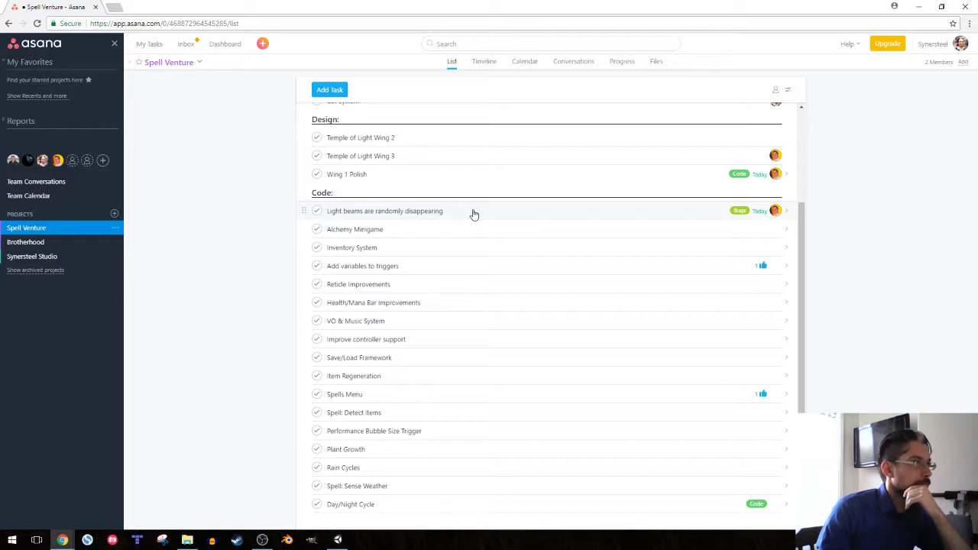
scroll(473, 215, up, 3)
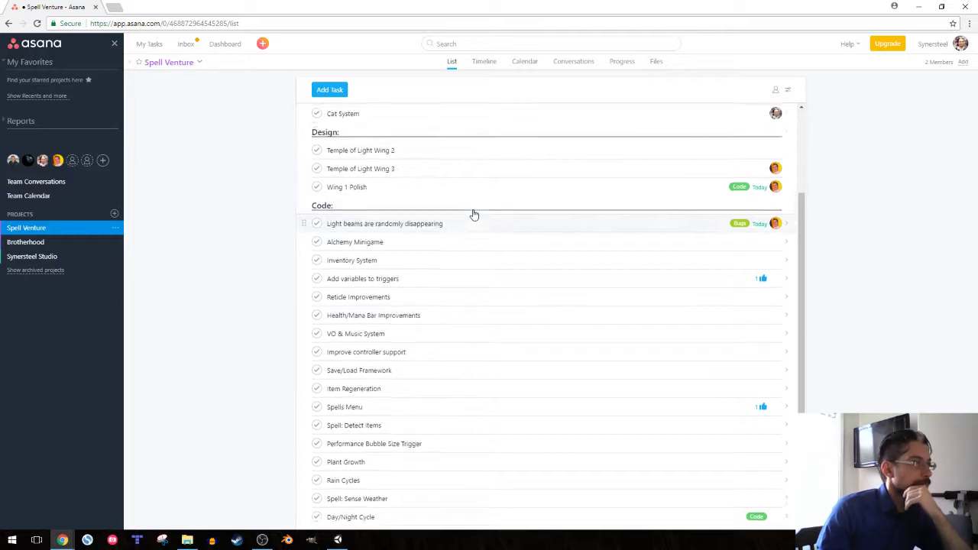
click(419, 296)
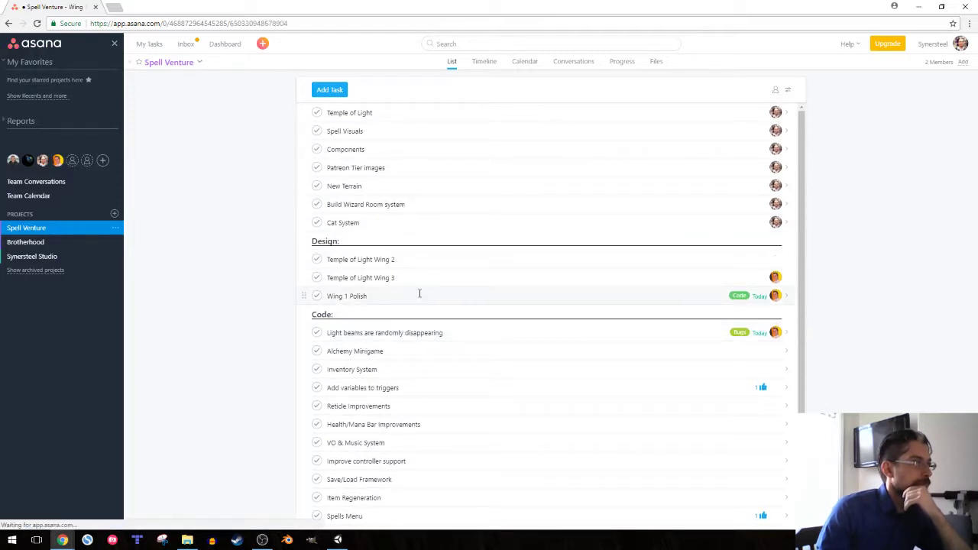
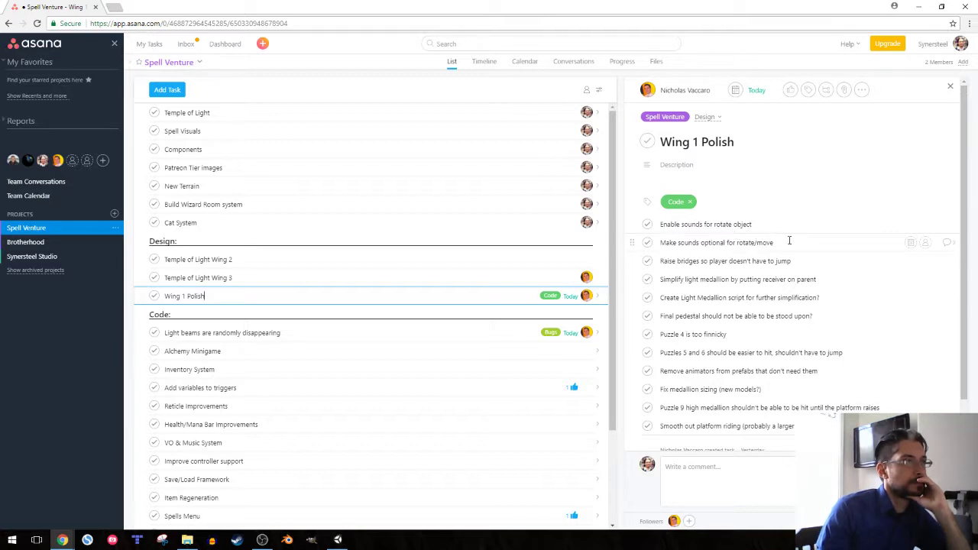
click(797, 261)
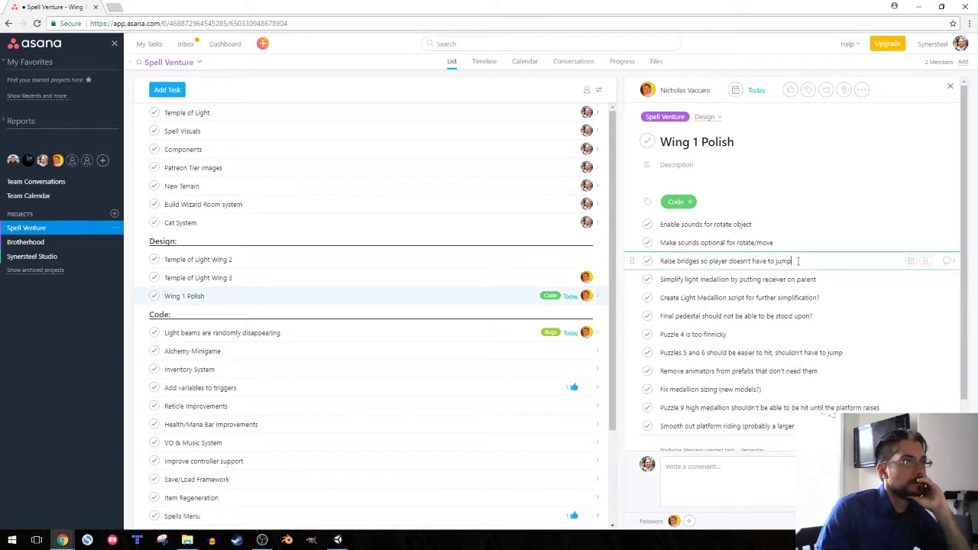
Return to Unity and raise the Bridge of Room10_Puzzle's LightPuzzleDoorWithBridge to about Y -8.29
click(341, 539)
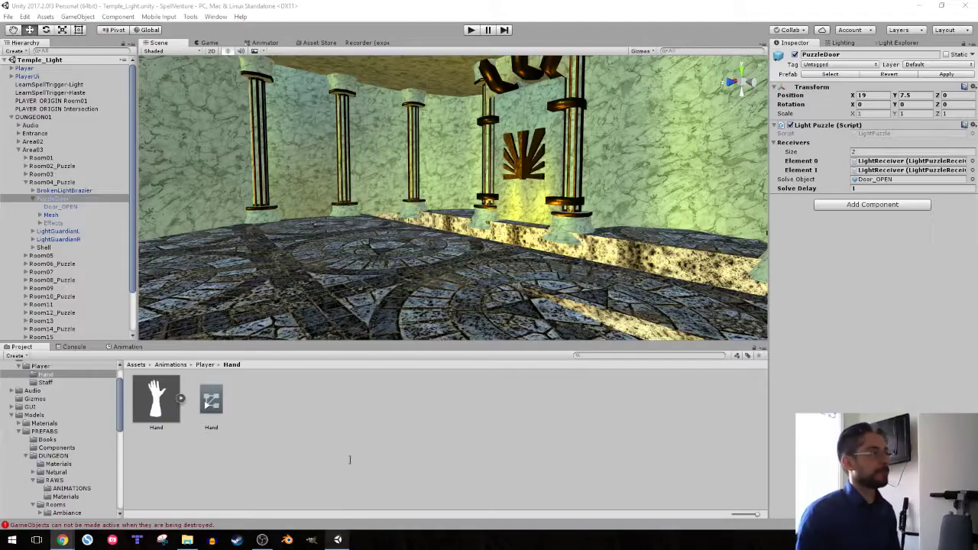
key(w)
right_drag(417, 234, 381, 238)
click(405, 250)
click(405, 213)
drag(281, 215, 280, 192)
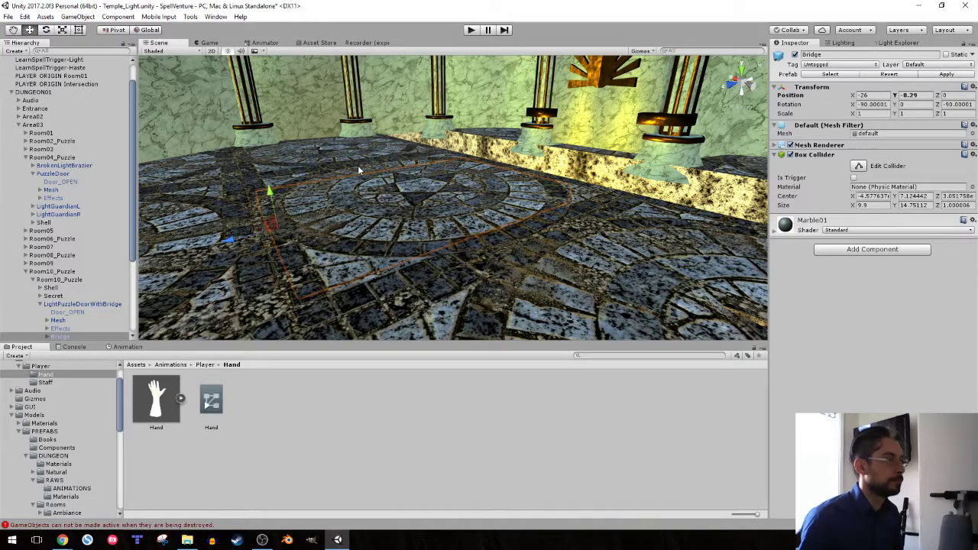
Collapse Room10_Puzzle in the hierarchy and raise the Bridge of Room12_Puzzle's LightPuzzleDoorWithBridge (1) to about Y -8.18
mouse_move(358, 170)
right_down()
mouse_move(455, 126)
mouse_move(359, 152)
right_up()
click(377, 207)
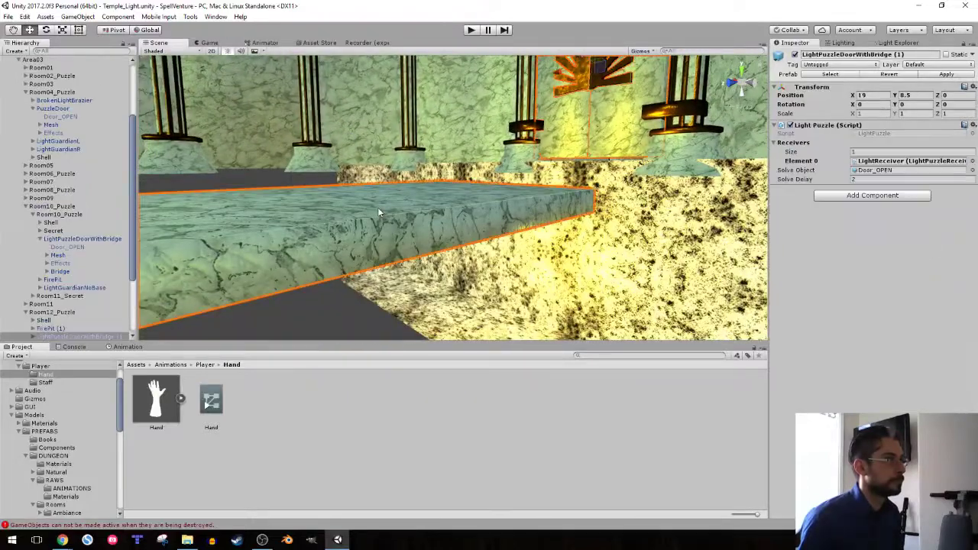
click(374, 209)
right_drag(374, 210, 358, 227)
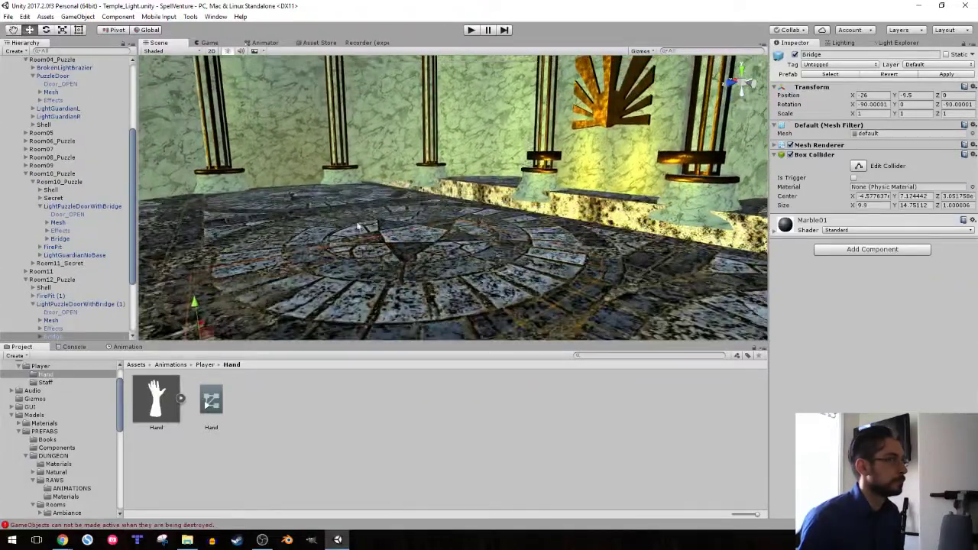
click(41, 207)
click(33, 183)
click(26, 174)
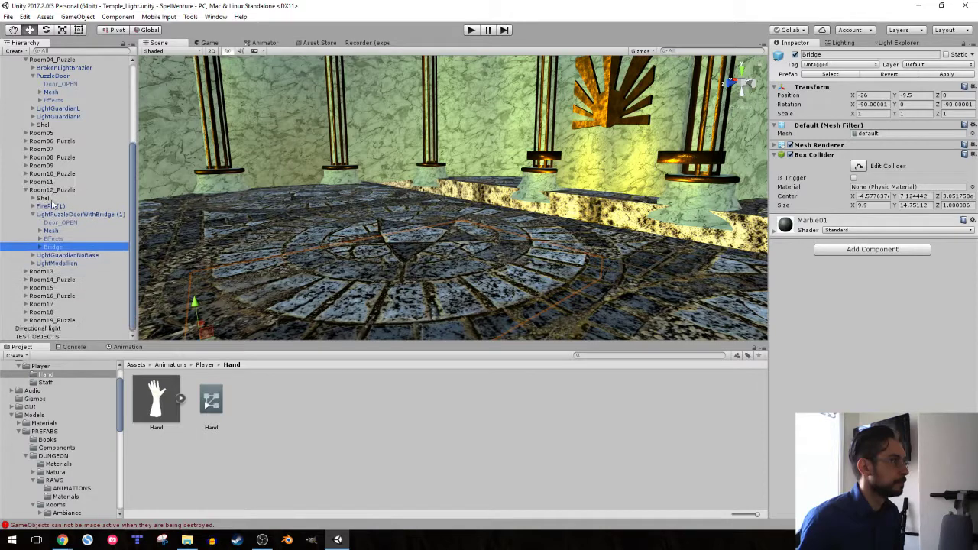
drag(194, 303, 195, 264)
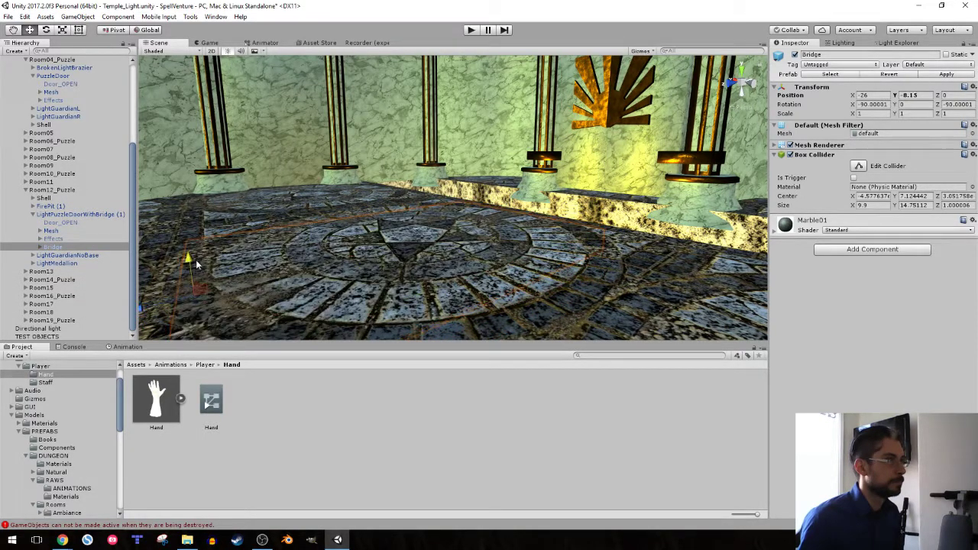
Collapse Room12_Puzzle in the hierarchy and open the Console
right_drag(265, 231, 146, 169)
click(32, 215)
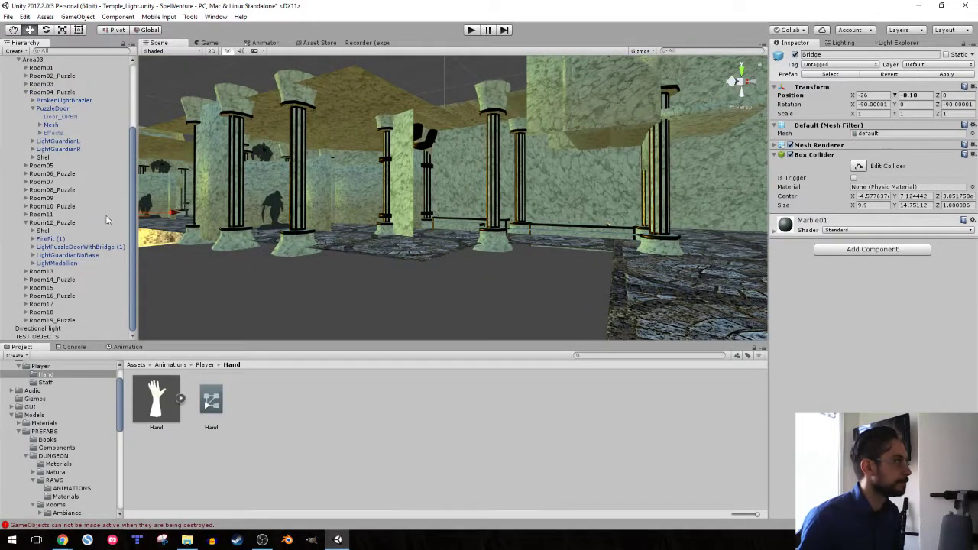
click(25, 223)
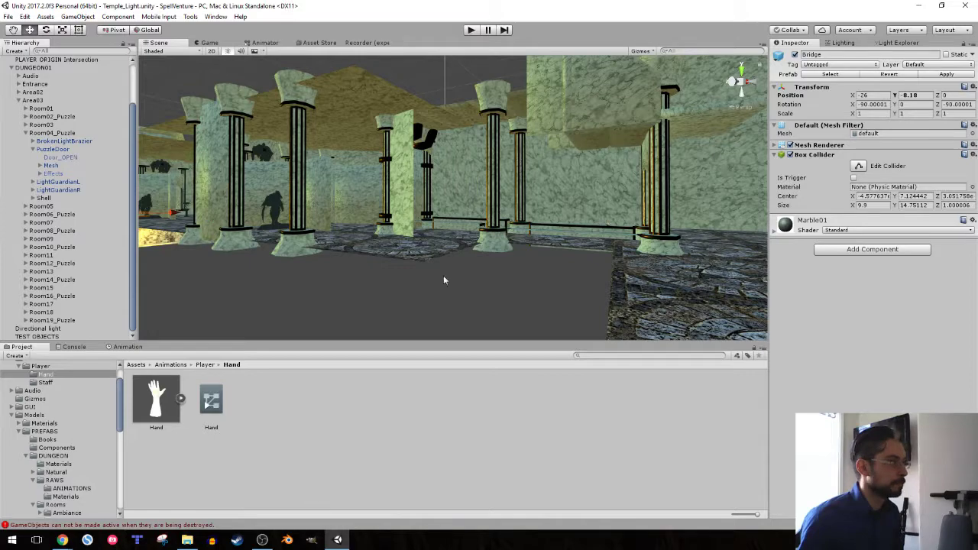
right_drag(443, 276, 333, 277)
click(57, 348)
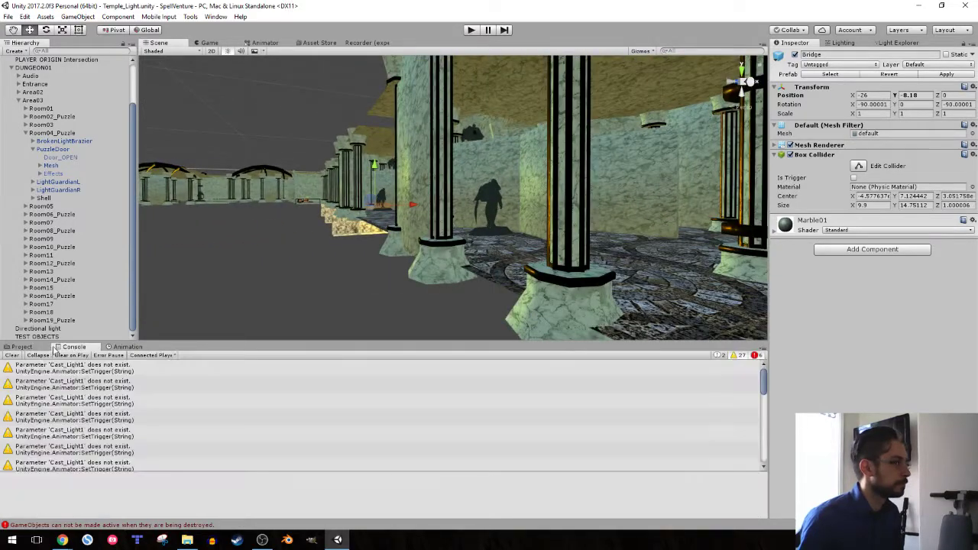
Clear the Console messages and raise the Bridge of Room08_Puzzle's LightPuzzleDoorWithBridge to about Y -9.08
click(13, 356)
click(22, 348)
right_drag(389, 212, 402, 197)
key(w)
right_drag(401, 196, 727, 226)
click(727, 226)
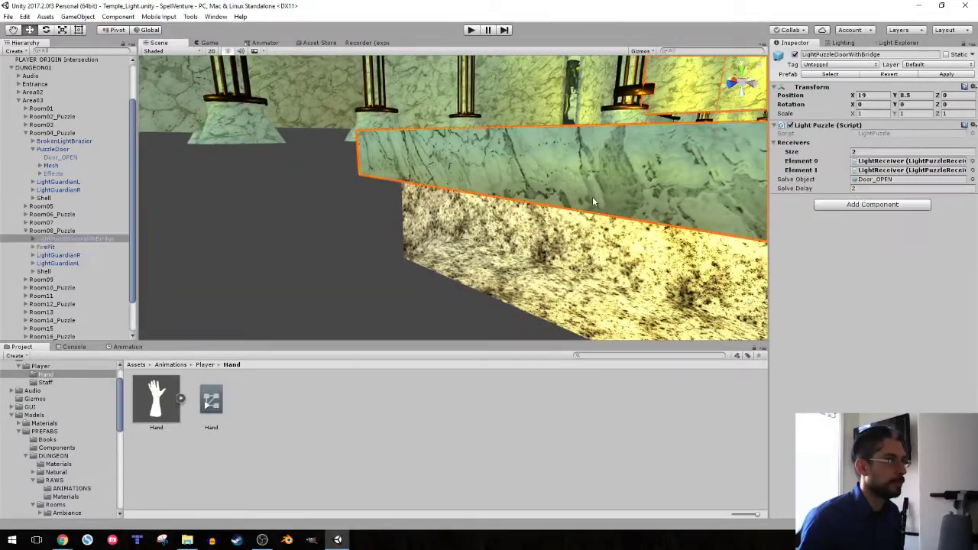
key(f)
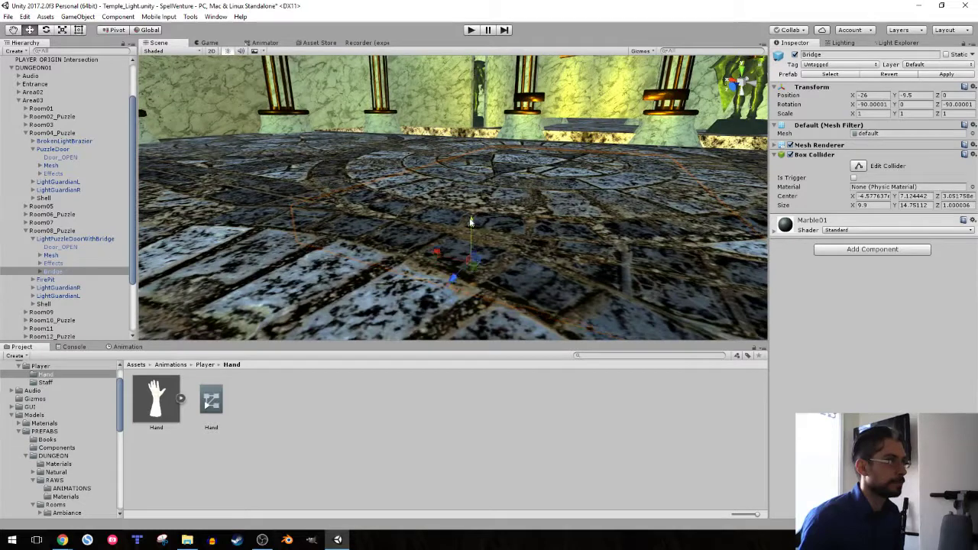
mouse_move(474, 217)
mouse_down()
mouse_move(484, 202)
mouse_move(474, 210)
mouse_up()
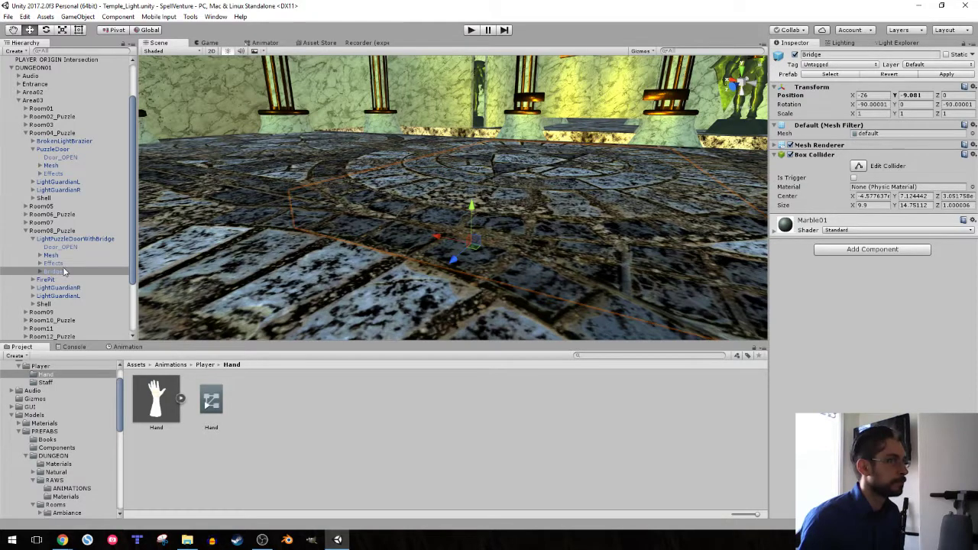
Collapse Room08_Puzzle and Room04_Puzzle, including their puzzle doors, in the hierarchy
click(32, 239)
click(25, 231)
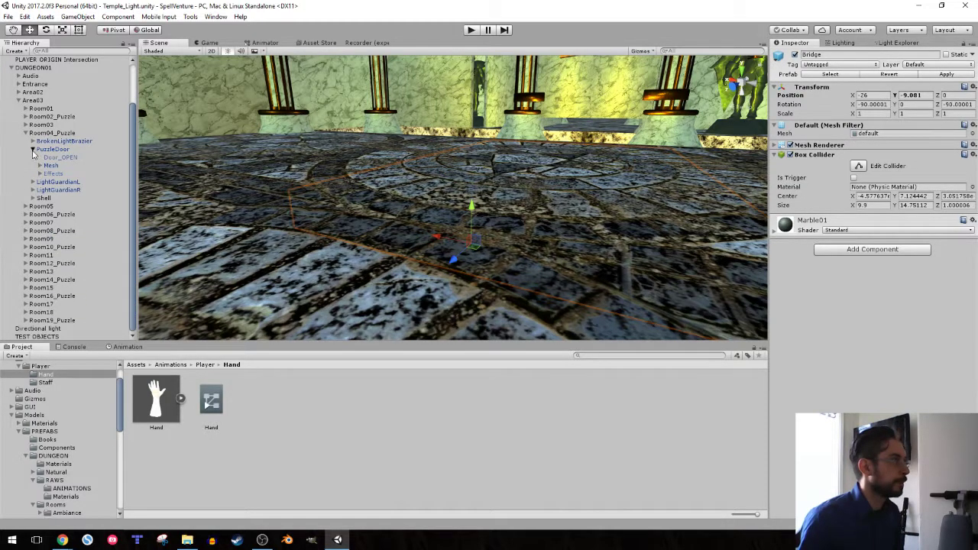
click(33, 149)
click(26, 157)
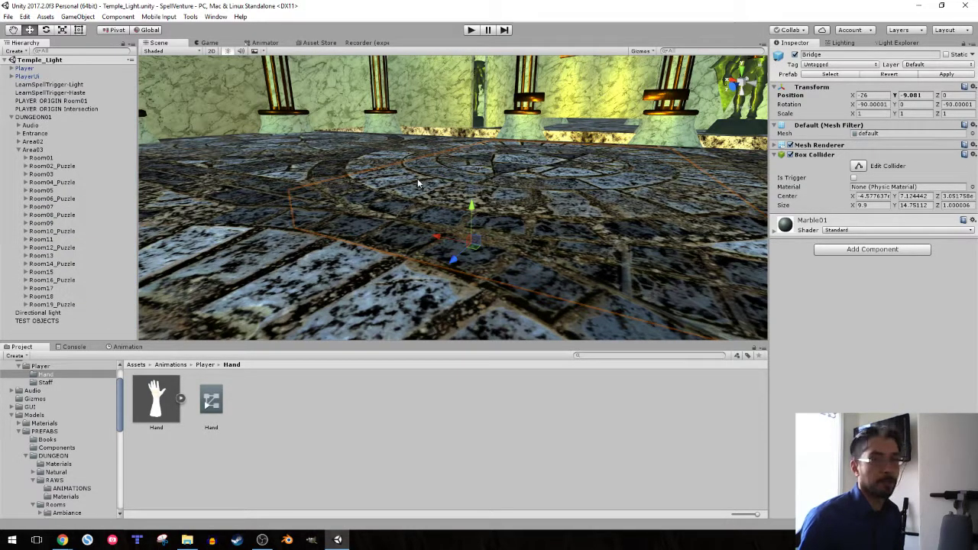
right_drag(420, 182, 418, 221)
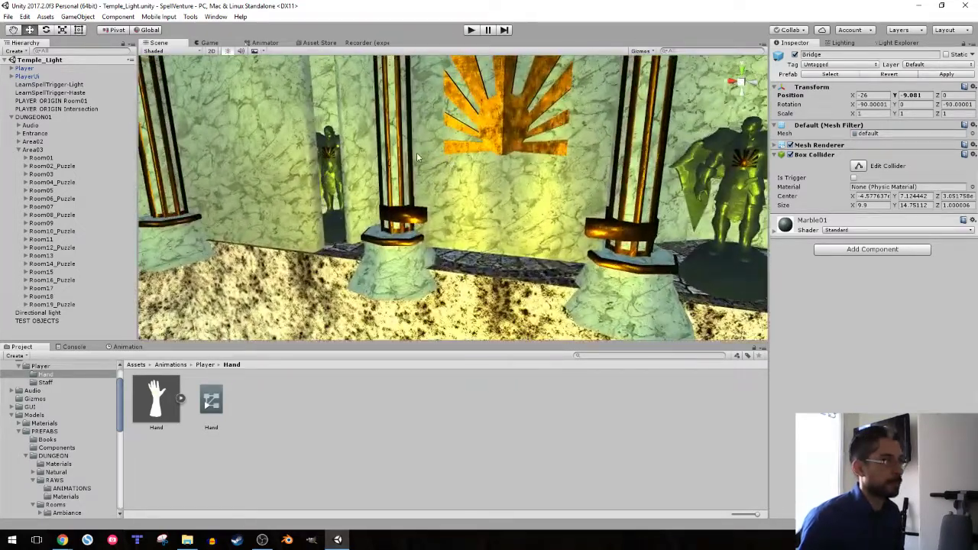
right_drag(417, 157, 321, 99)
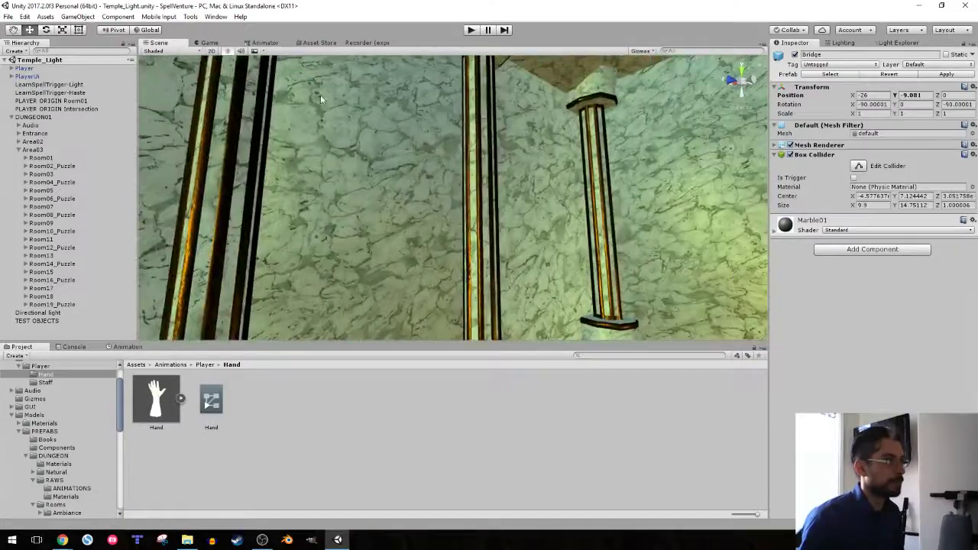
right_drag(482, 214, 425, 278)
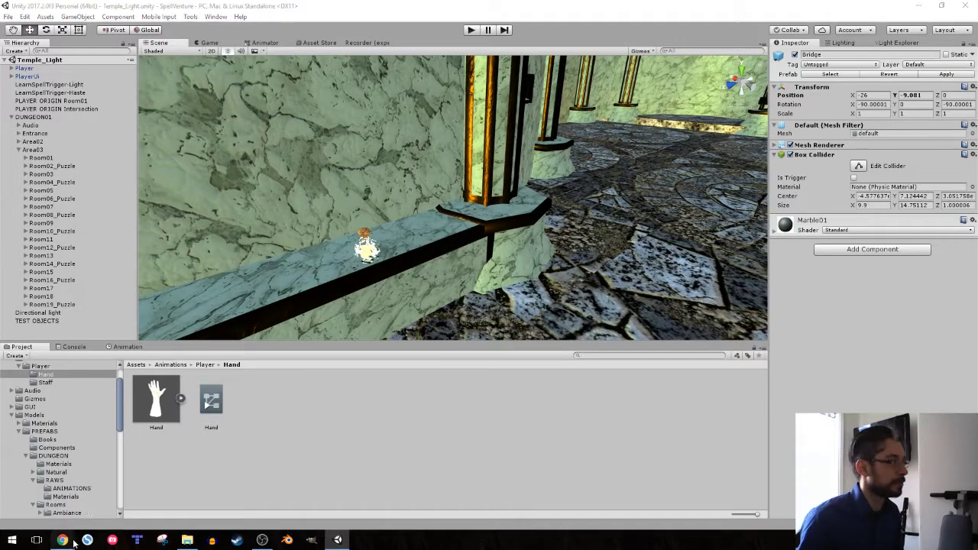
Switch to Asana and complete the subtask "Raise bridges so player doesn't have to jump", moving it to the end of the subtasks
mouse_move(62, 539)
click(55, 489)
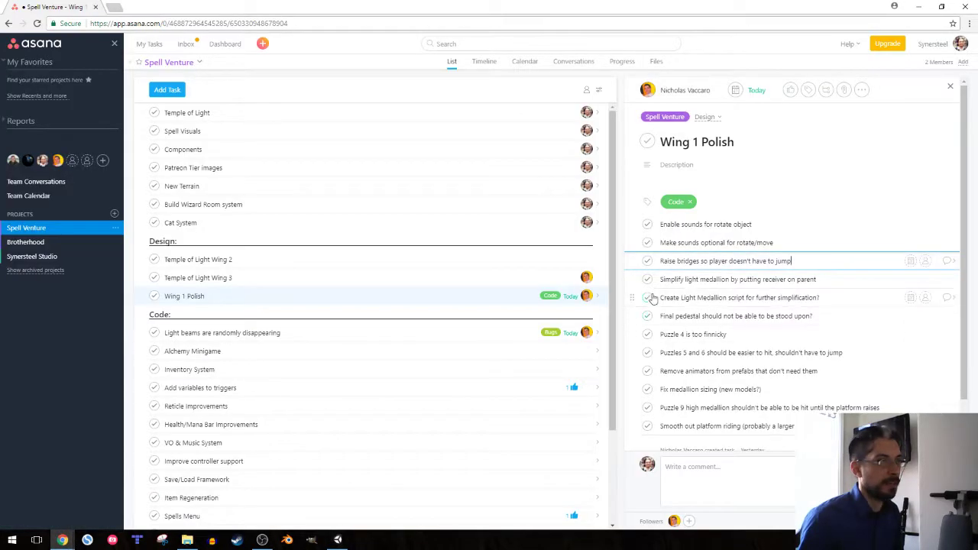
click(648, 262)
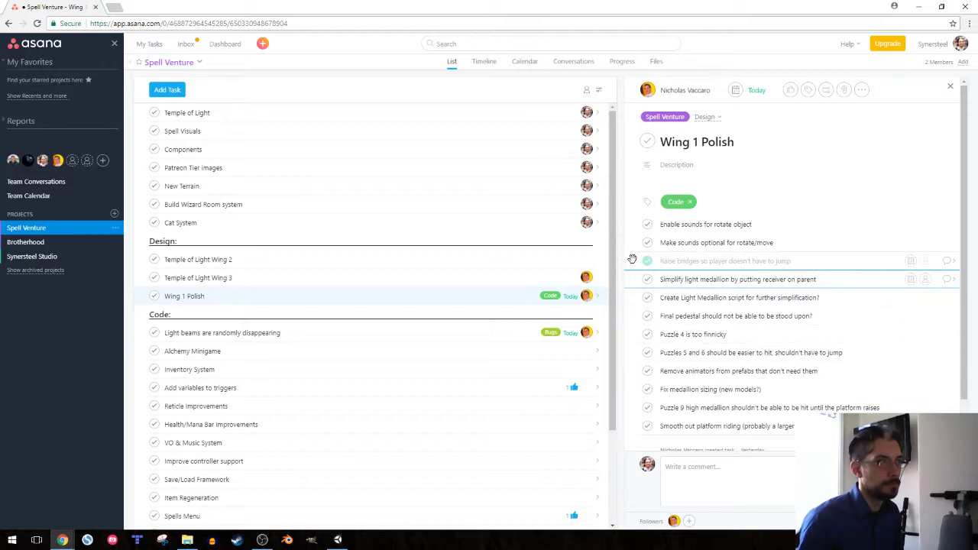
drag(634, 261, 640, 429)
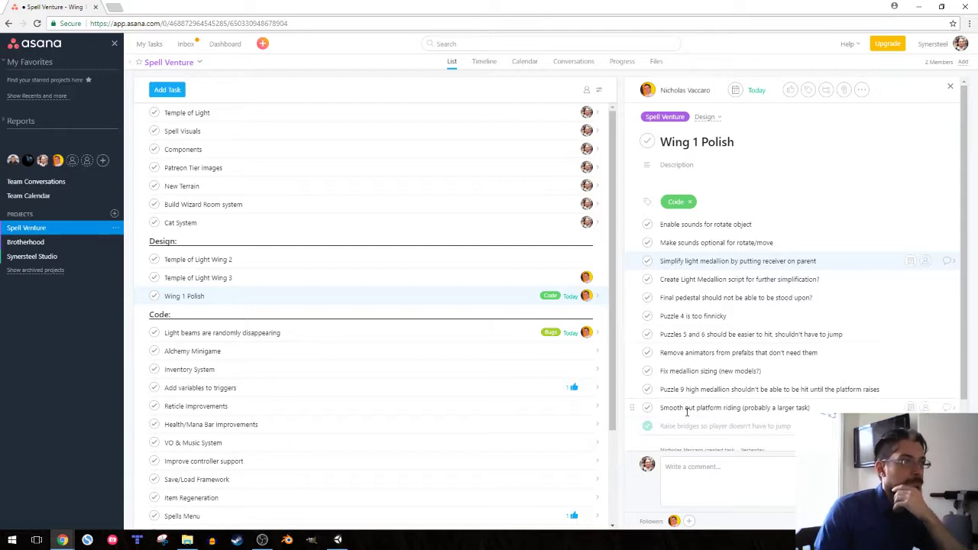
Review the remaining Wing 1 Polish subtasks, covering medallions, sounds, animators, platform riding and puzzle difficulty
click(823, 409)
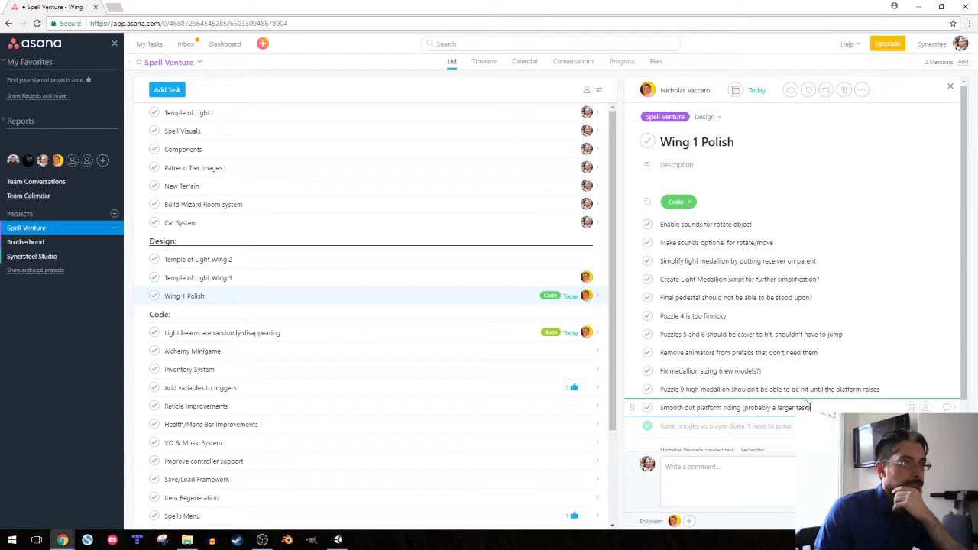
click(885, 387)
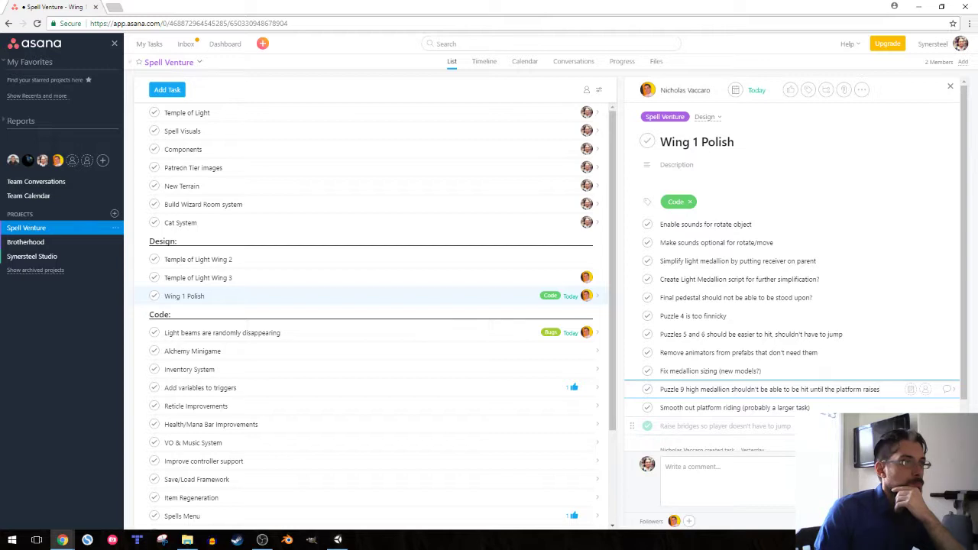
click(829, 353)
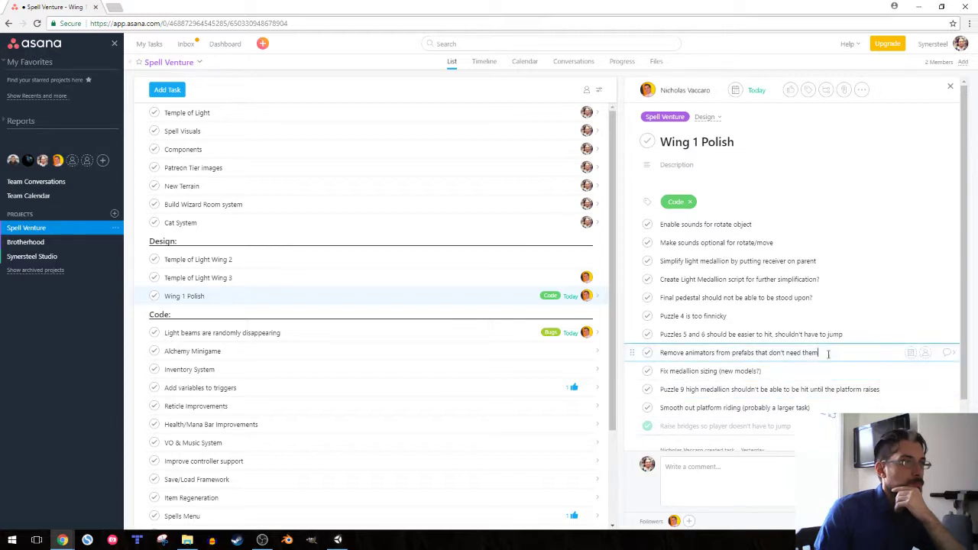
click(806, 368)
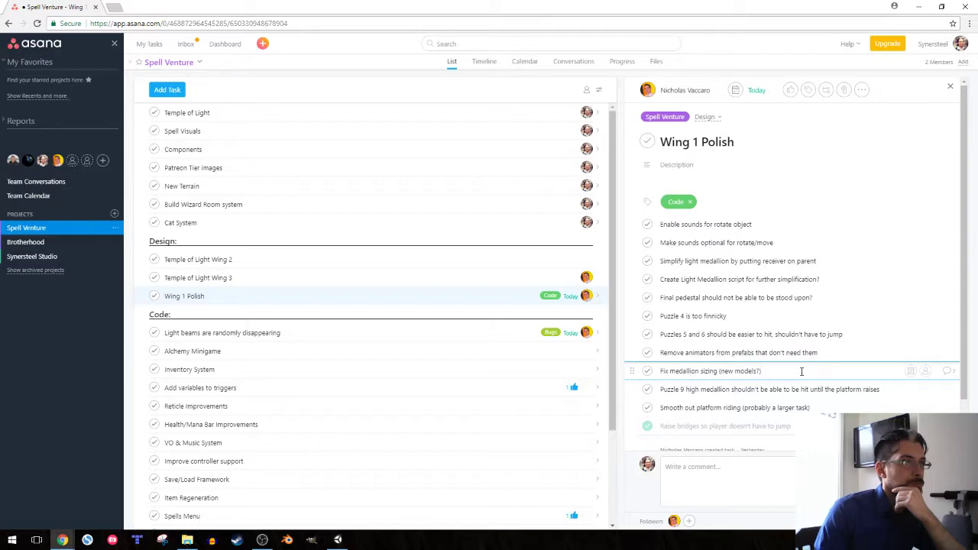
click(815, 297)
click(838, 278)
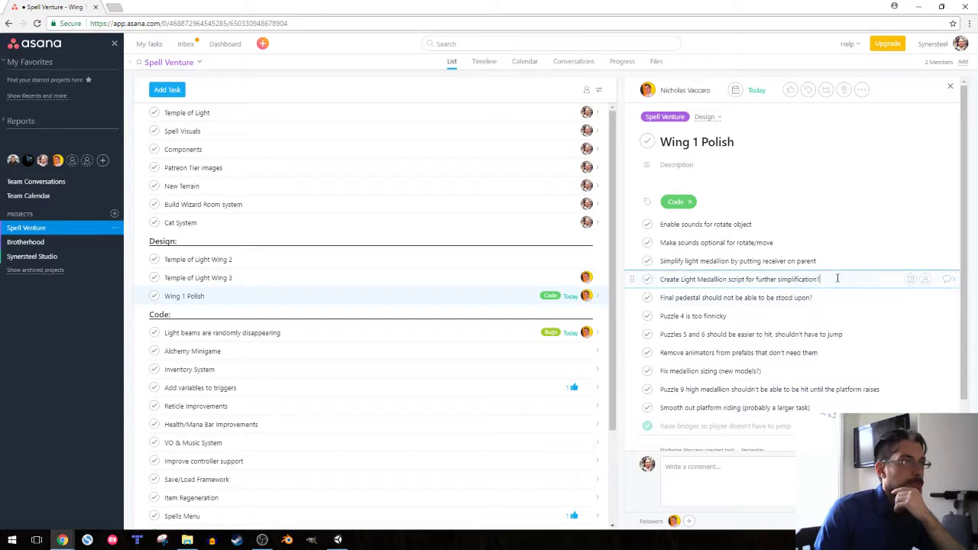
click(836, 260)
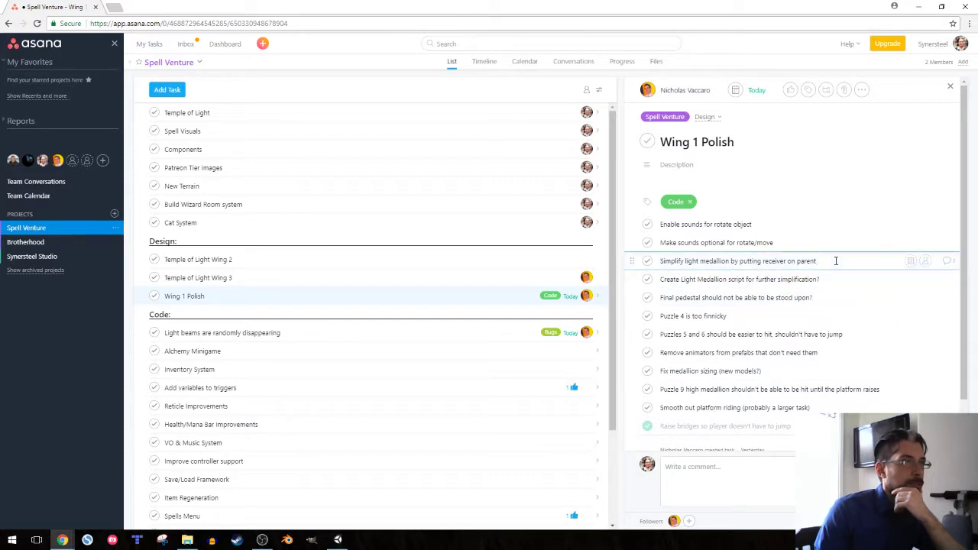
click(805, 241)
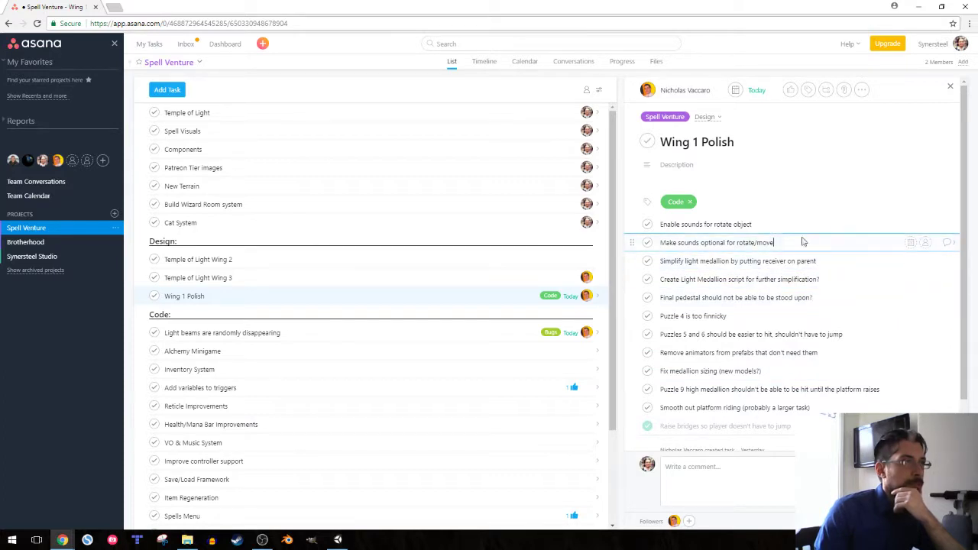
click(793, 222)
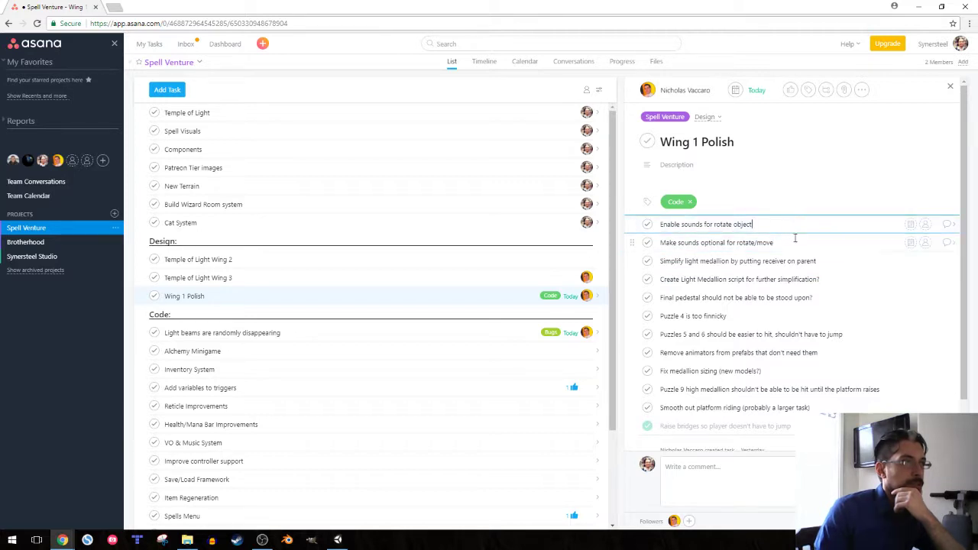
click(795, 242)
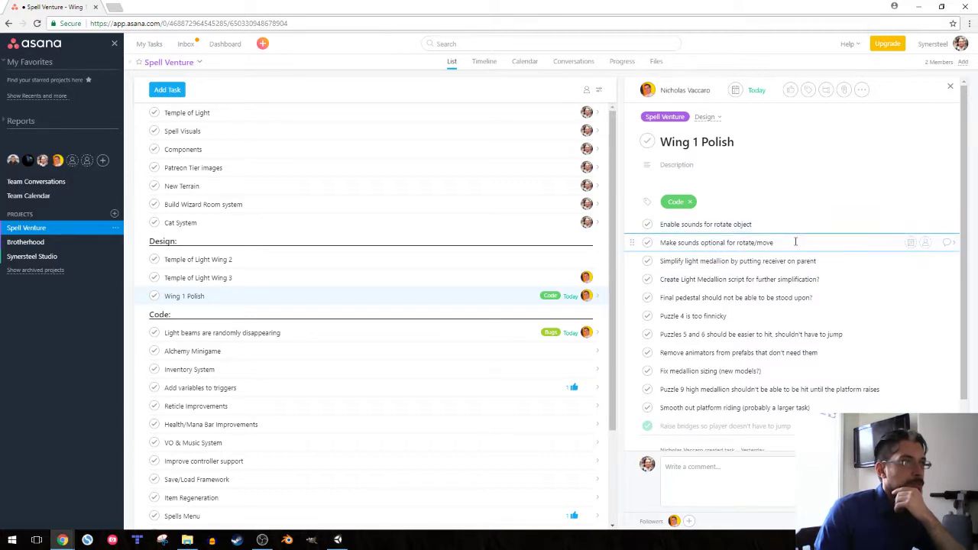
click(752, 316)
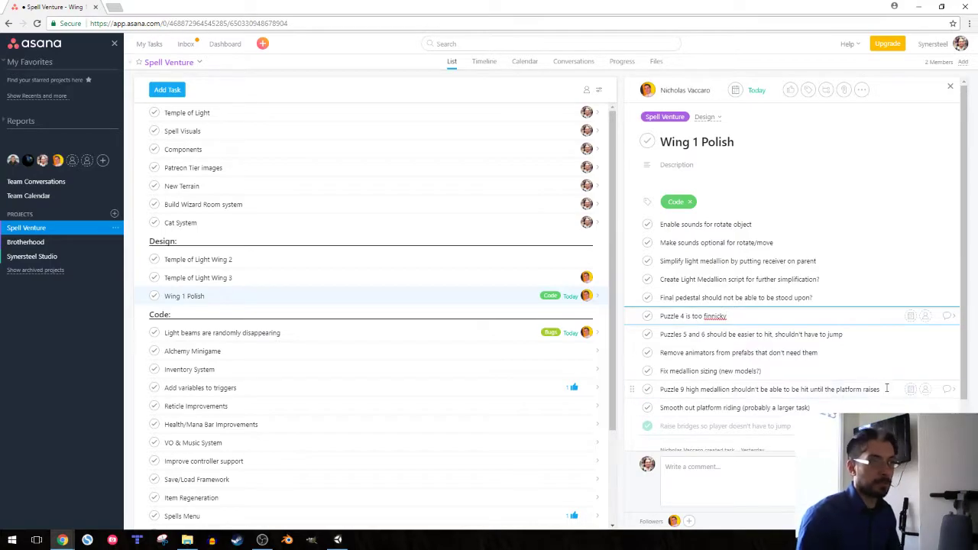
click(693, 388)
Return to Unity and examine Room19_Puzzle's walls, platforms and wall medallions from straight-on side views
click(338, 539)
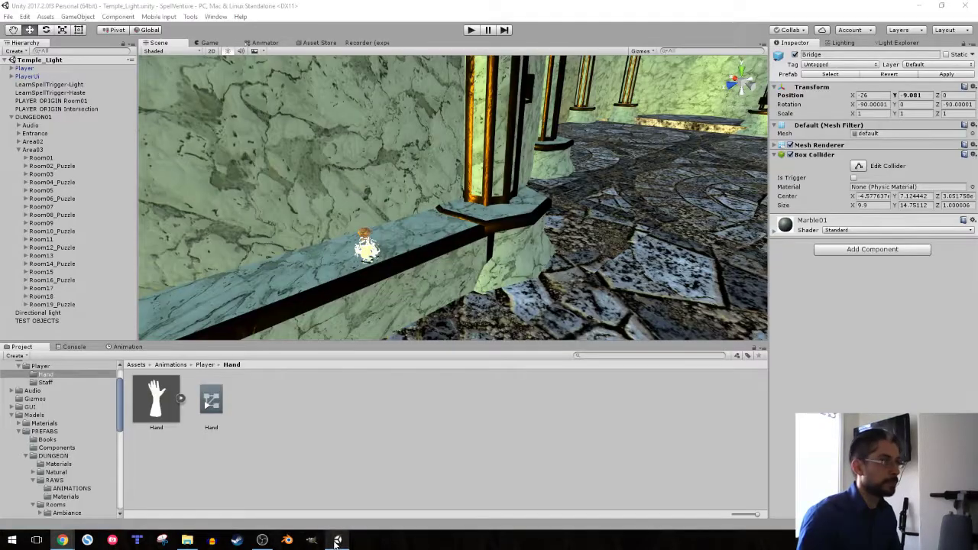
right_drag(367, 206, 461, 187)
key(w)
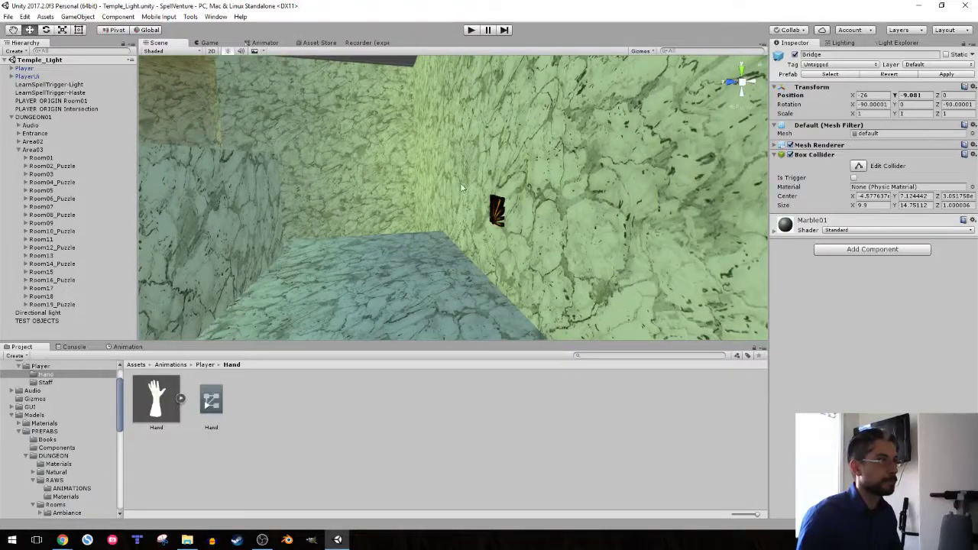
right_drag(413, 216, 336, 209)
click(730, 83)
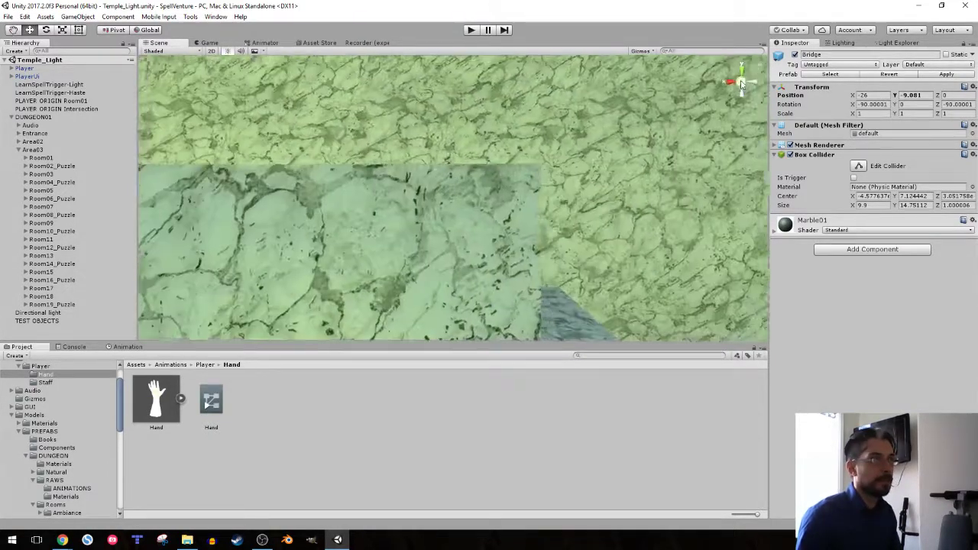
click(741, 82)
click(754, 83)
click(741, 86)
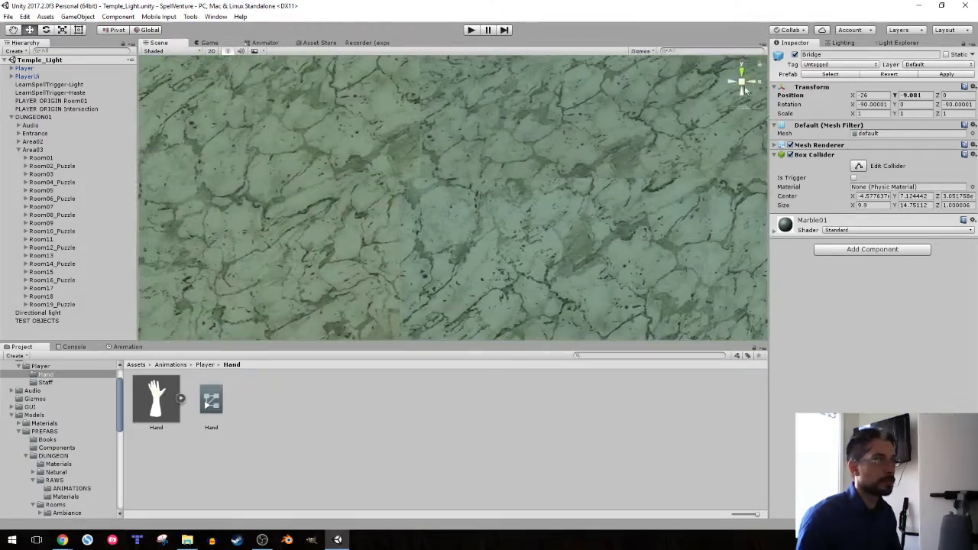
middle_drag(584, 176, 402, 136)
scroll(420, 162, down, 15)
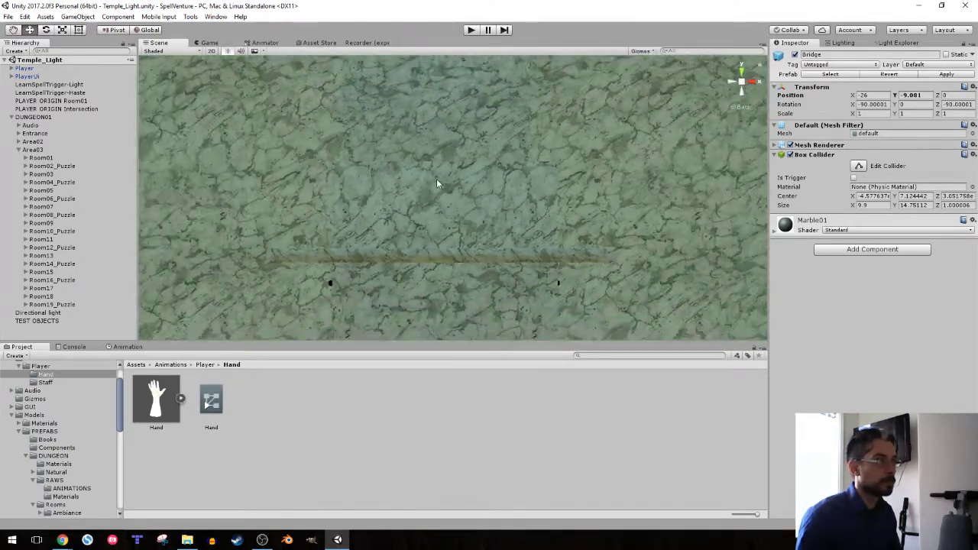
right_drag(432, 201, 399, 178)
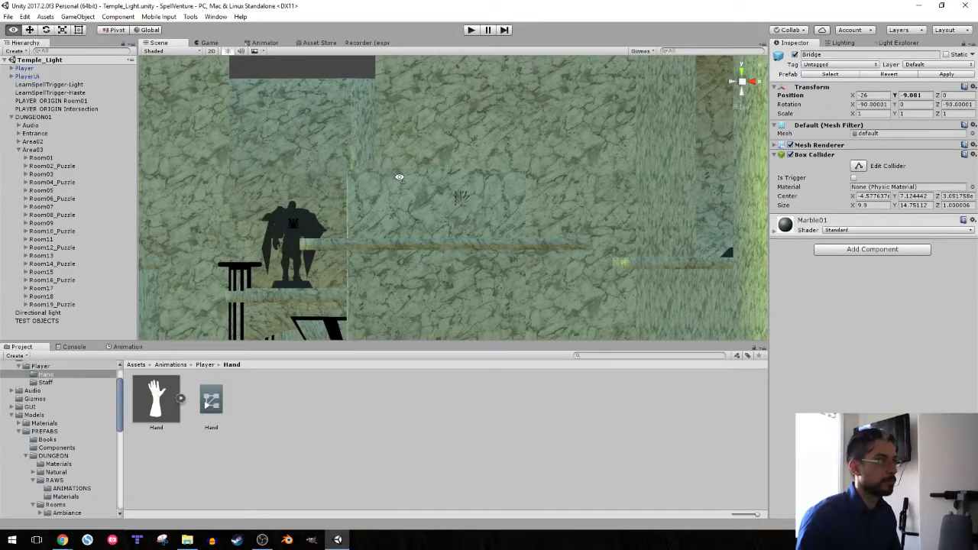
Launch Blender and trace the mesh of Room19_Puzzle's Walls to the Temple_Light_Room_High model in the RAWS folder
click(287, 540)
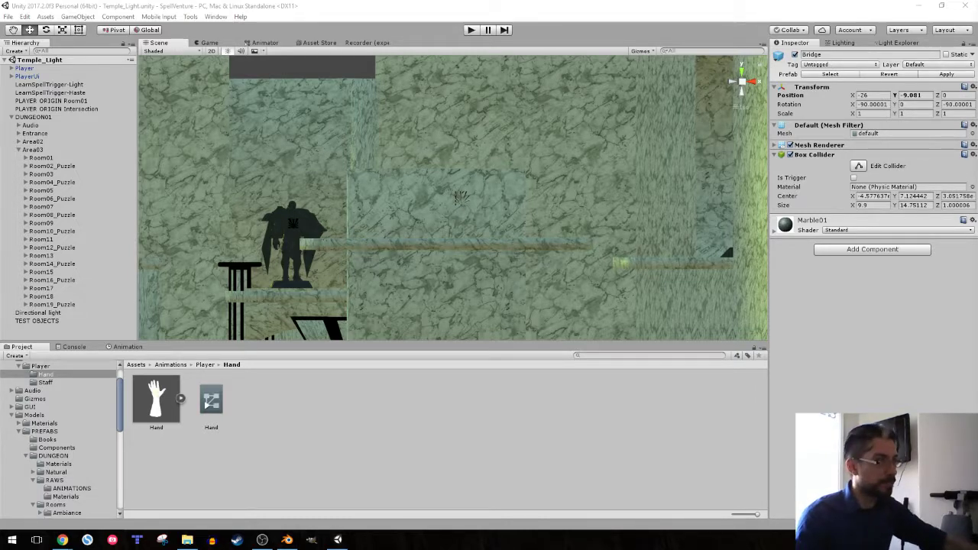
click(576, 177)
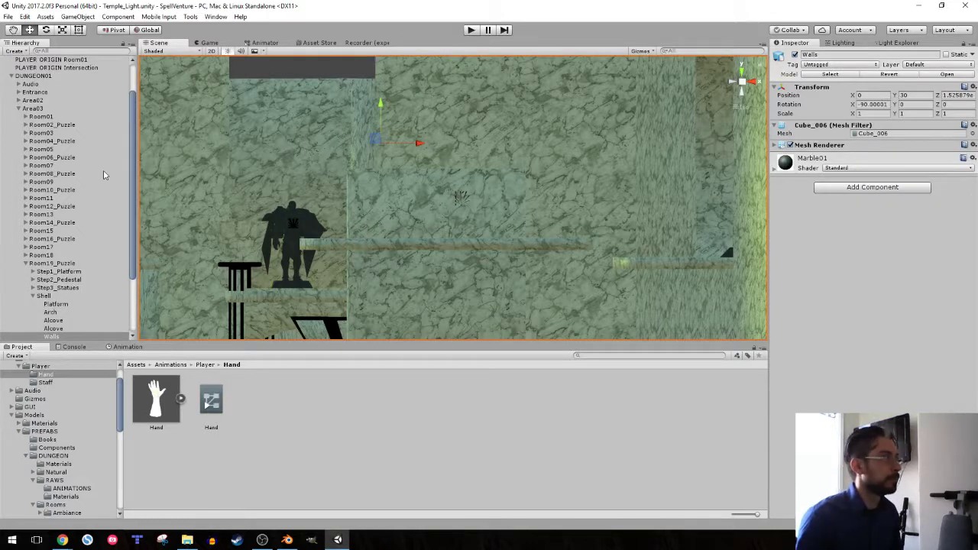
scroll(27, 248, down, 3)
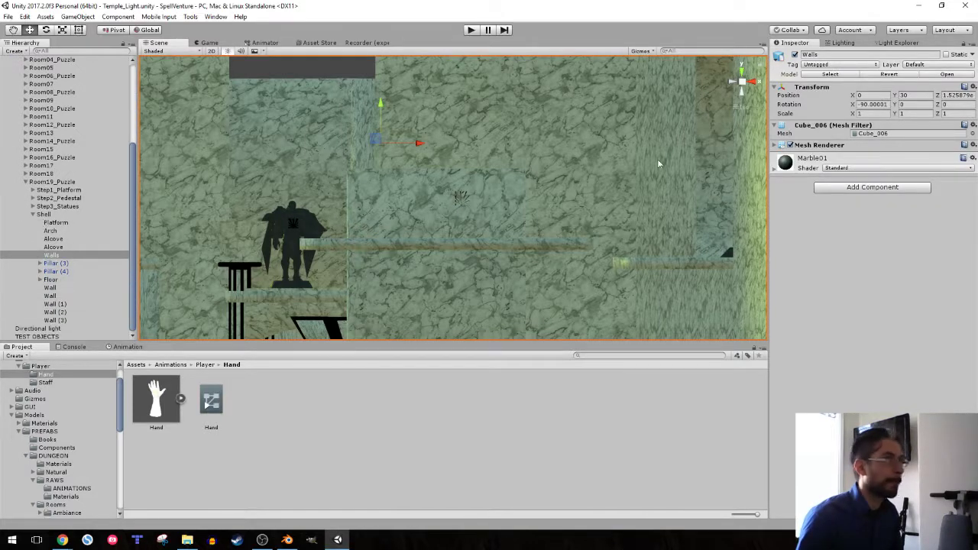
click(870, 135)
alt+drag(382, 160, 505, 236)
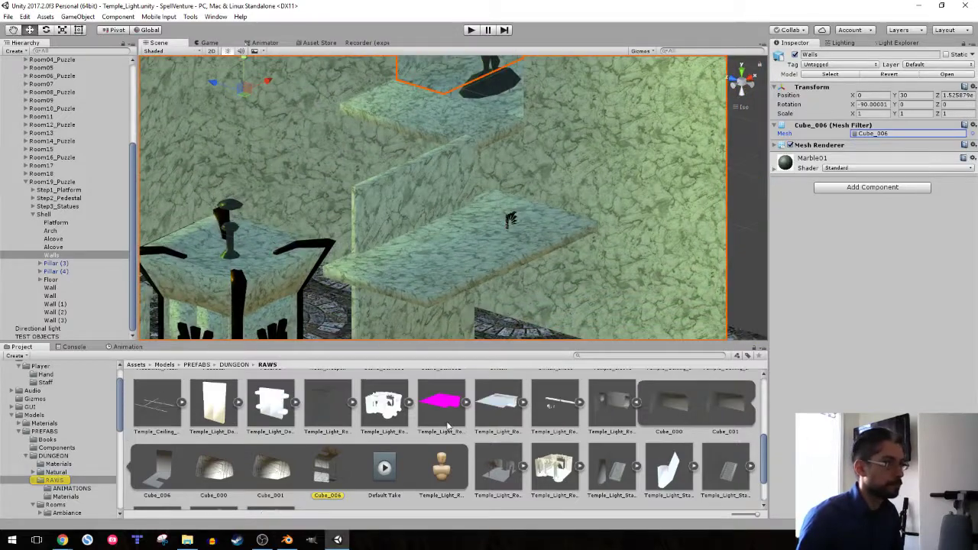
click(621, 400)
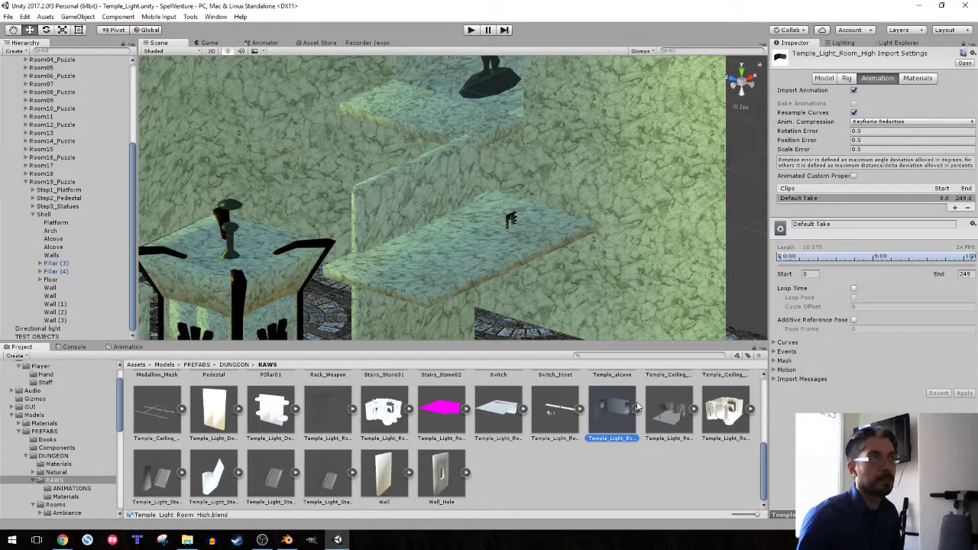
Switch to Blender and open the recent file Temple_Light_Room_High.blend
drag(977, 115, 287, 2)
click(30, 21)
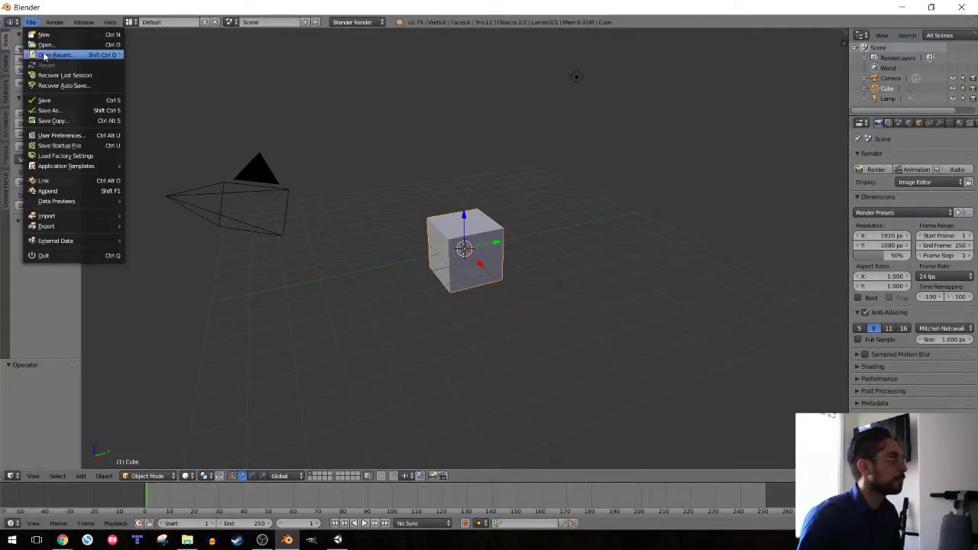
mouse_move(48, 55)
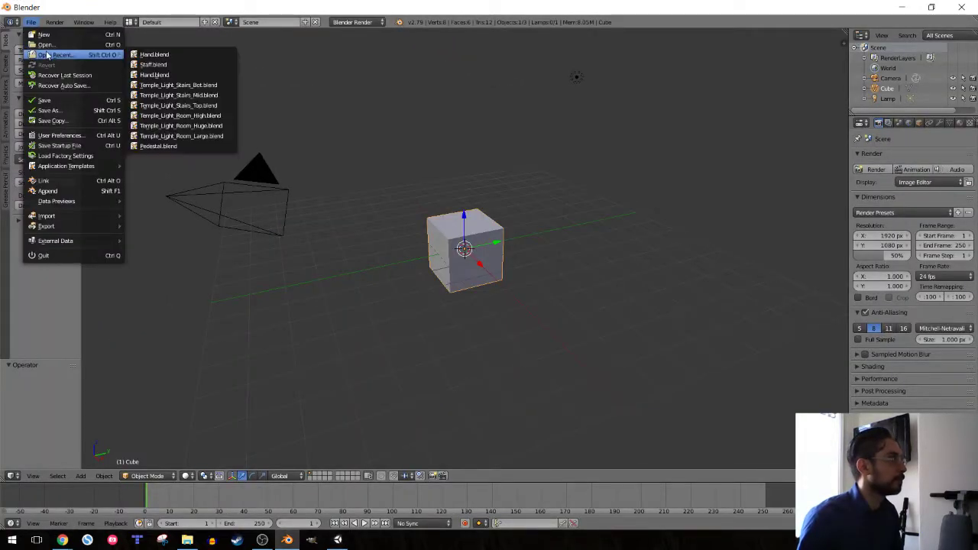
click(180, 115)
middle_drag(343, 191, 316, 180)
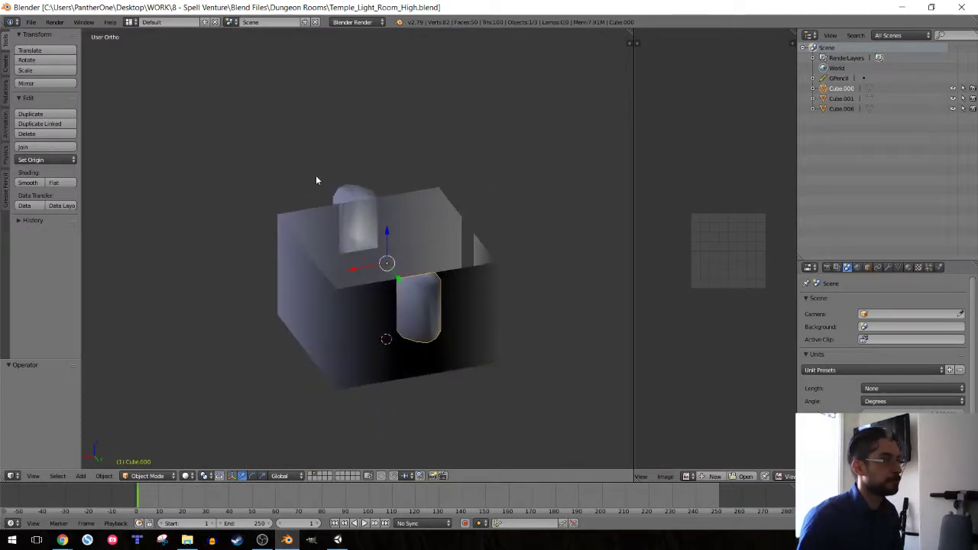
Open the room shell mesh Cube.006 in Edit Mode with wireframe display and nothing selected
right_click(296, 284)
middle_drag(298, 284, 305, 240)
key(KP_1)
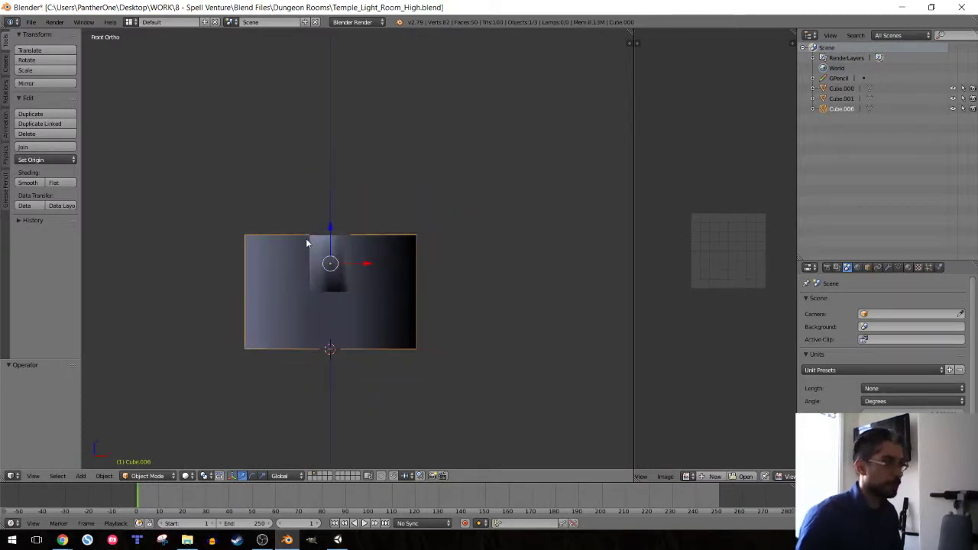
key(KP_3)
key(z)
scroll(339, 294, up, 4)
mouse_move(339, 294)
middle_down()
mouse_move(415, 319)
mouse_move(373, 286)
mouse_move(357, 286)
middle_up()
key(Tab)
key(a)
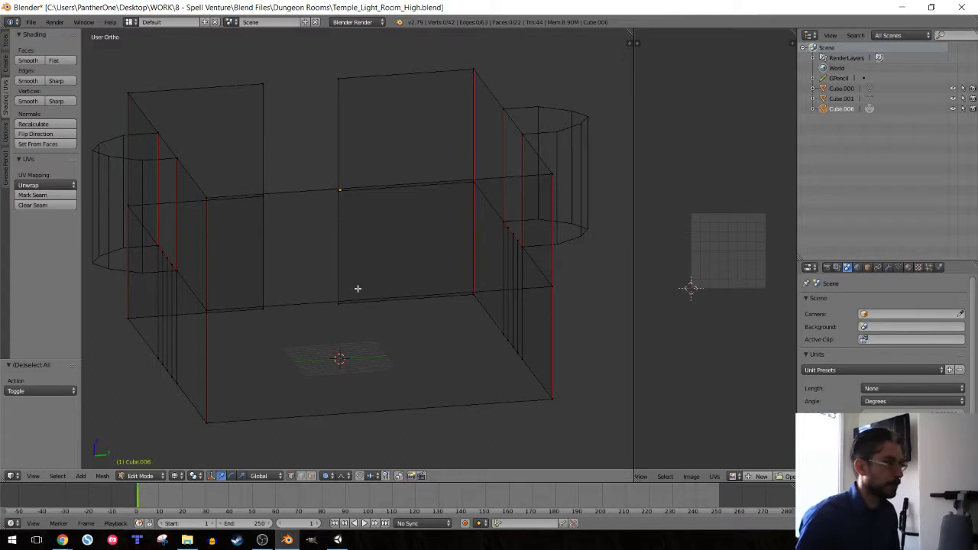
Add two evenly spaced vertical edge loops through the room's long solid wall
key(ctrl+r)
scroll(358, 289, up, 1)
click(358, 289)
right_click(358, 288)
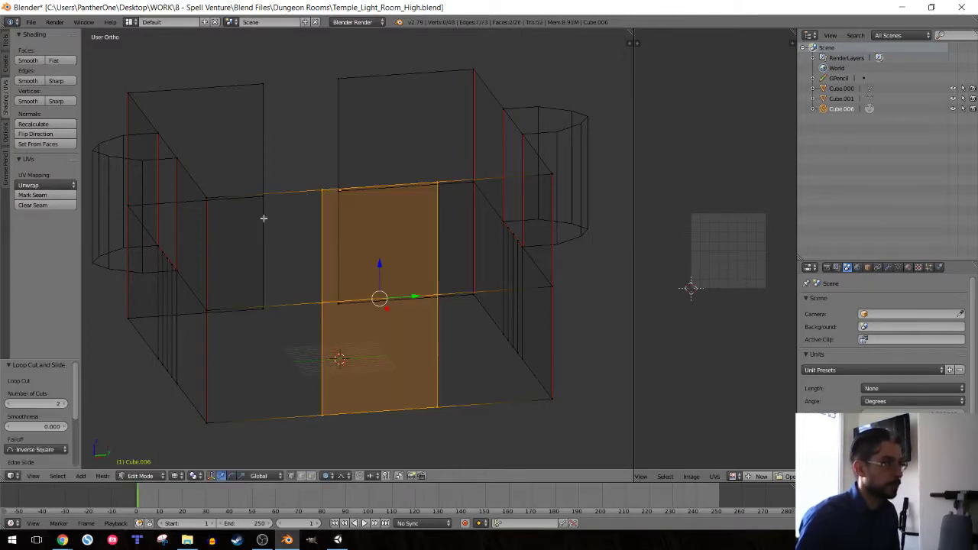
key(s)
key(y)
click(279, 228)
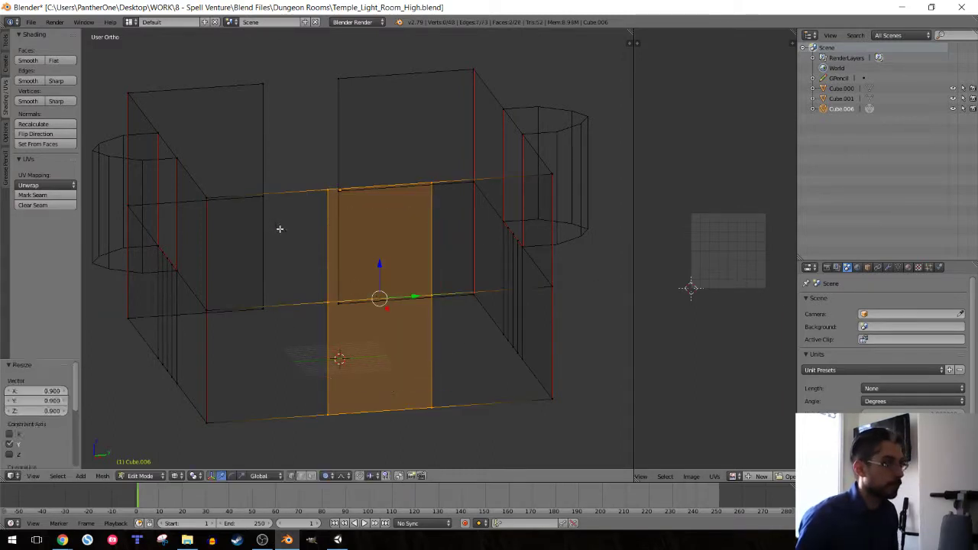
key(ctrl+z)
Turn off proportional editing and scale the two vertical loops along Y into a narrow strip at the wall's centre
click(331, 475)
click(348, 469)
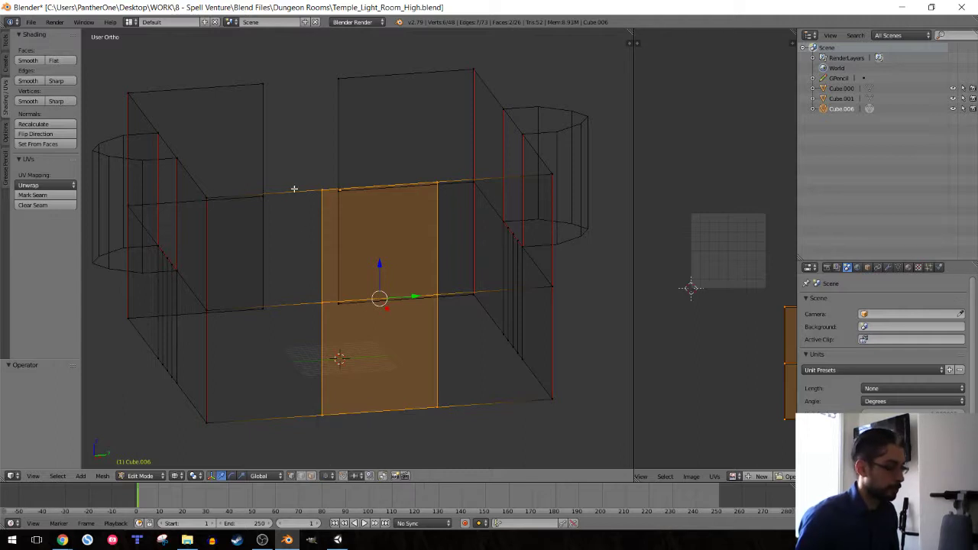
key(s)
key(y)
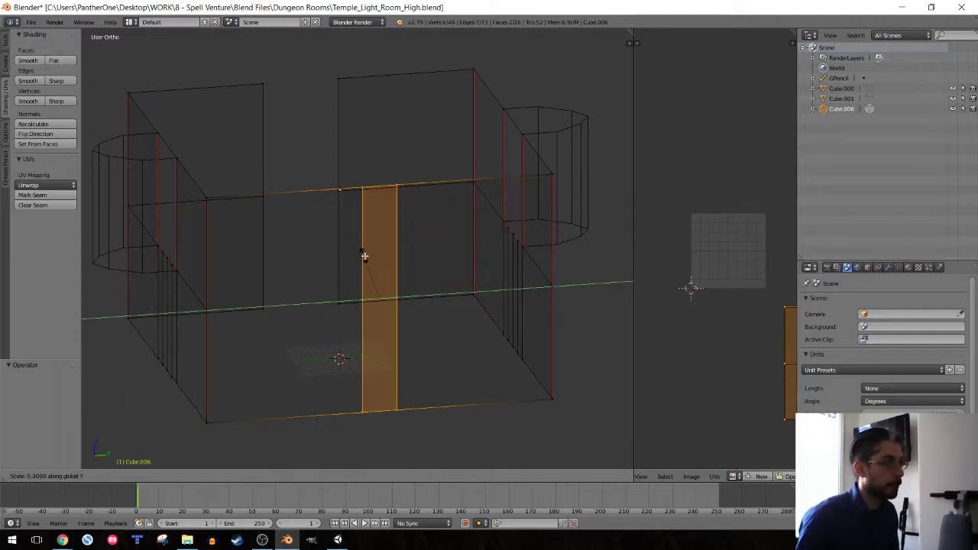
click(378, 265)
key(a)
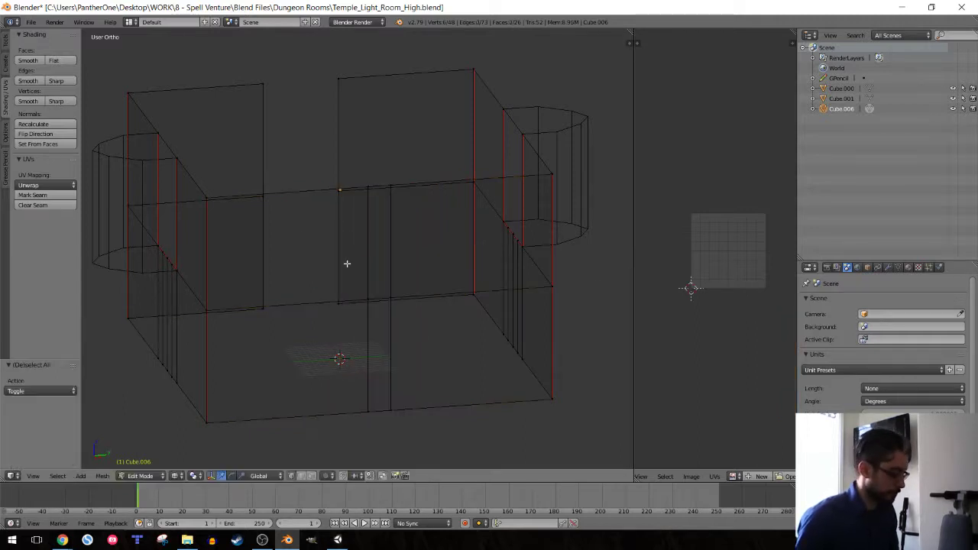
Add two horizontal edge loops around the upper wall section and lower them about 0.95 units along Z
key(ctrl+r)
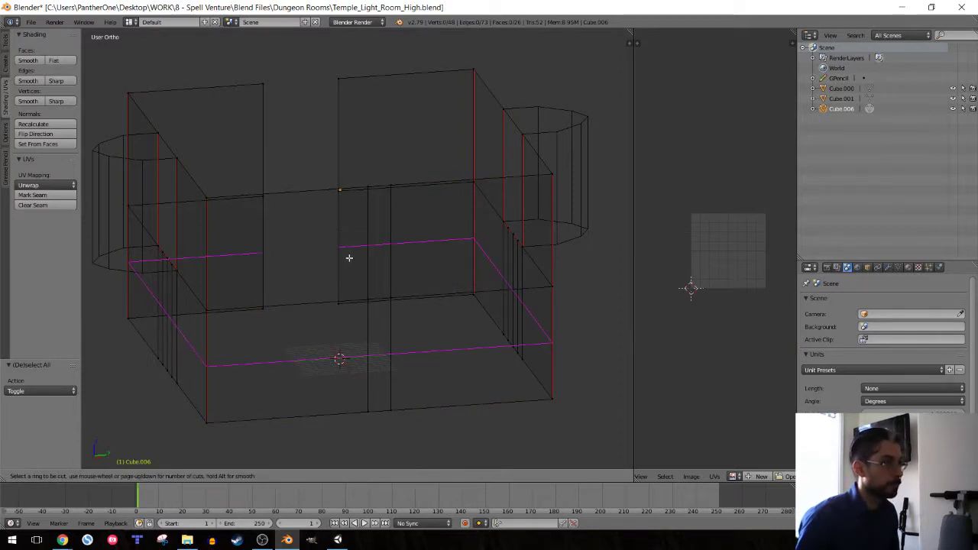
scroll(350, 259, up, 1)
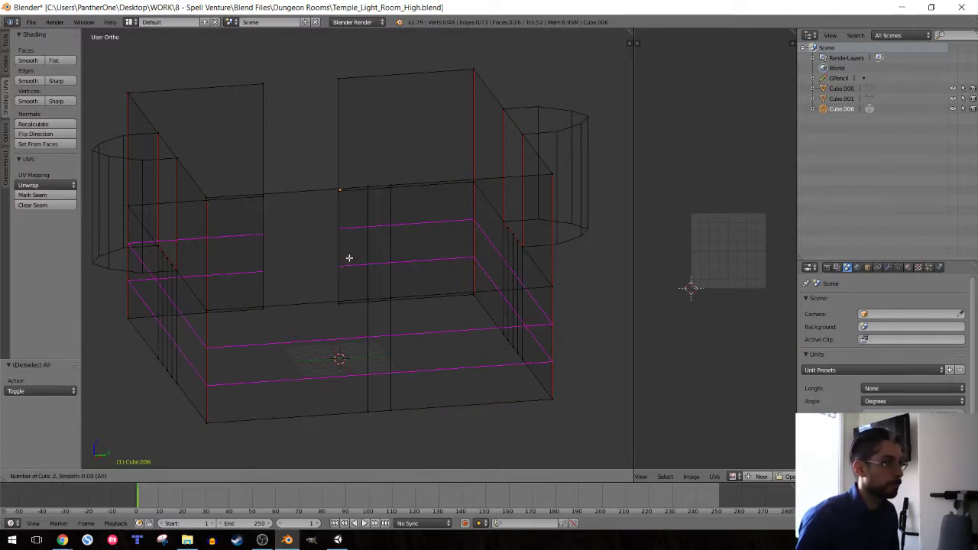
click(201, 256)
right_click(201, 255)
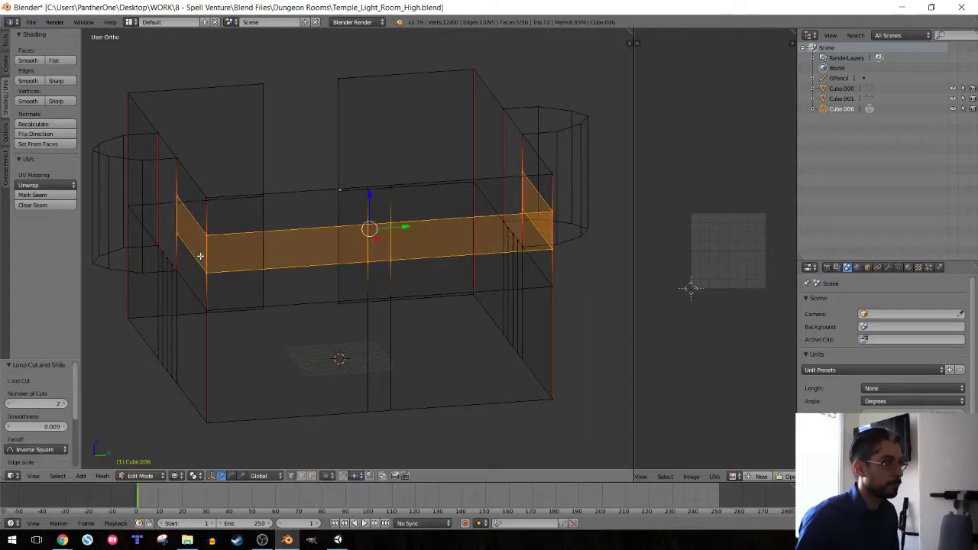
key(KP_3)
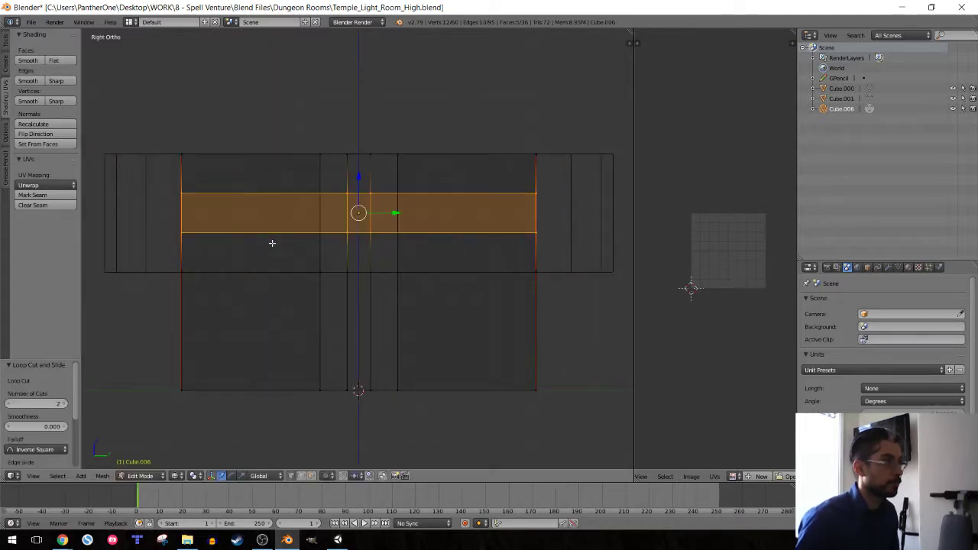
drag(359, 178, 360, 183)
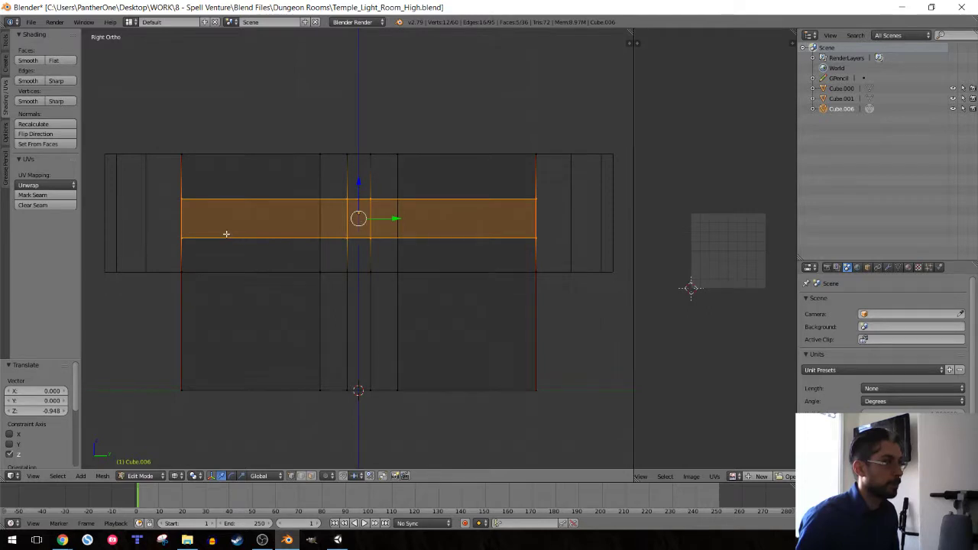
Scale the horizontal loop band to 0.6 along Z
middle_drag(226, 234, 255, 229)
text(sz)
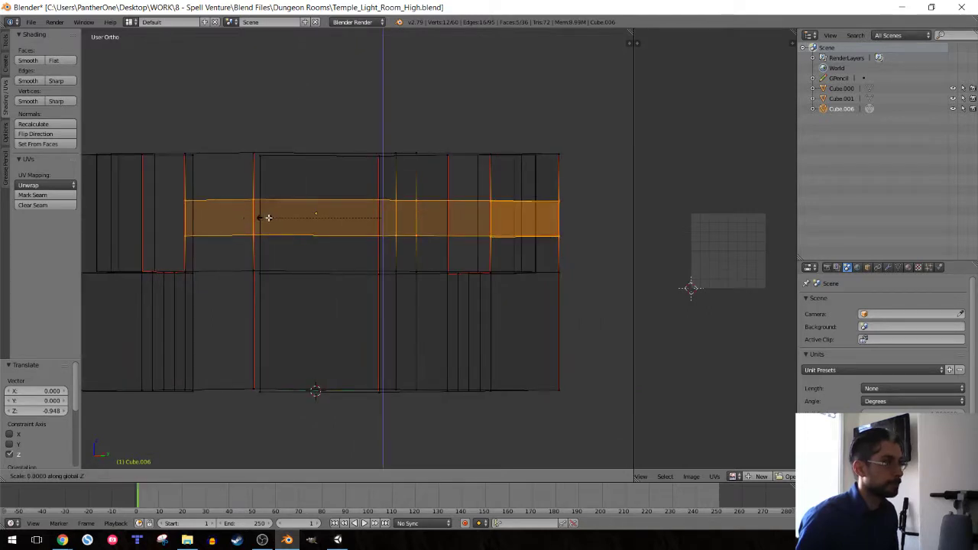
text(.6)
key(Return)
key(KP_3)
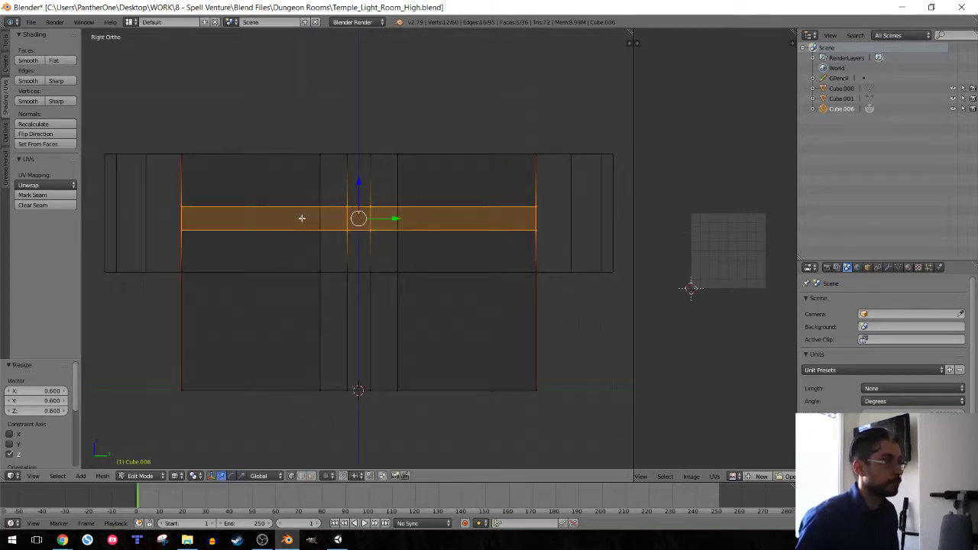
Extrude the small square face where the loops cross and move it about 2 units outward along X
middle_drag(302, 219, 422, 252)
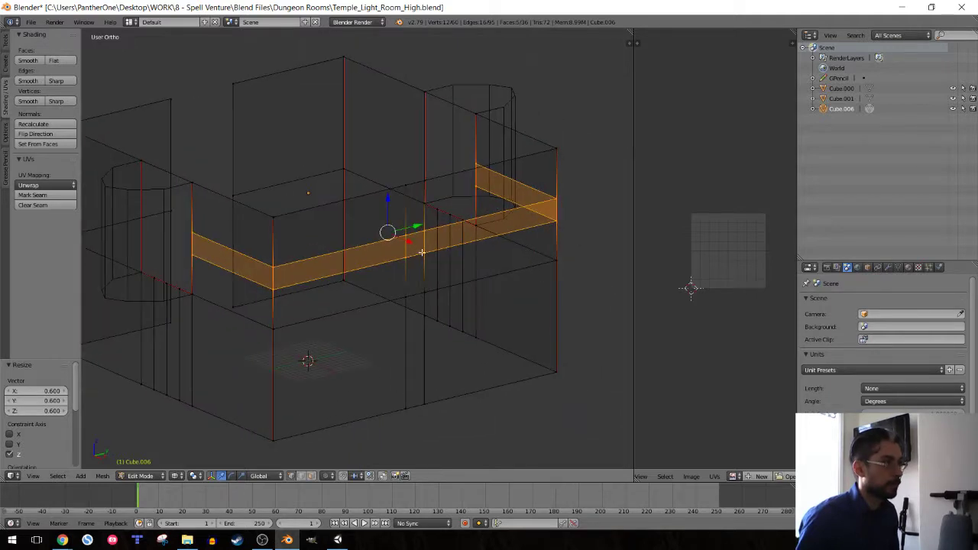
right_click(405, 236)
right_click(416, 243)
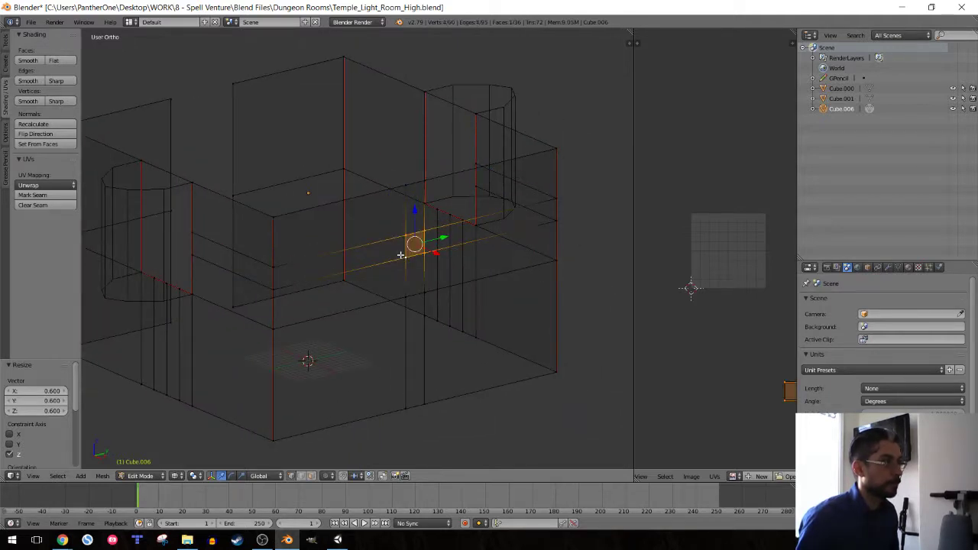
key(e)
key(Escape)
key(g)
key(x)
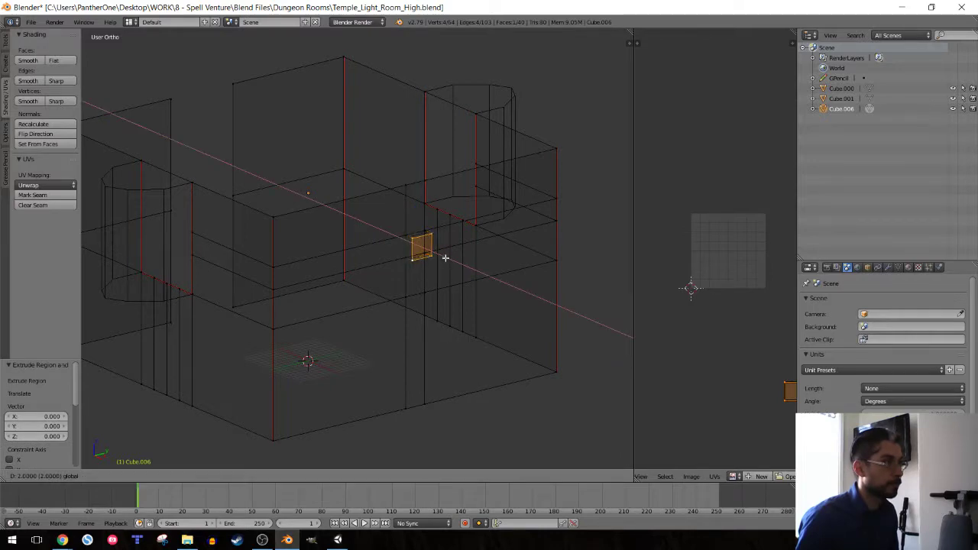
key(Return)
Mark a seam on the new recess in solid display and unwrap the whole room mesh
mouse_move(251, 212)
middle_down()
mouse_move(277, 227)
mouse_move(382, 222)
mouse_move(359, 259)
middle_up()
key(z)
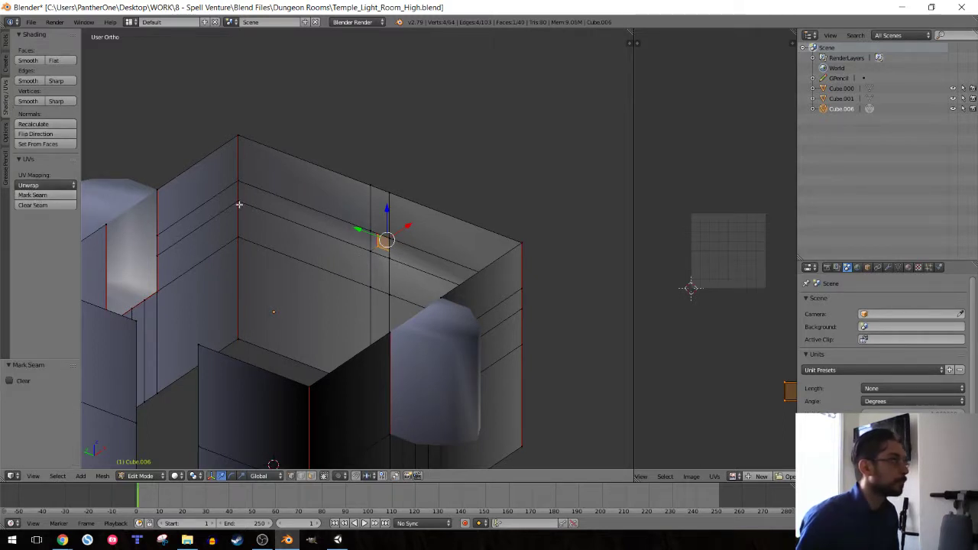
key(a)
key(a)
scroll(692, 221, down, 3)
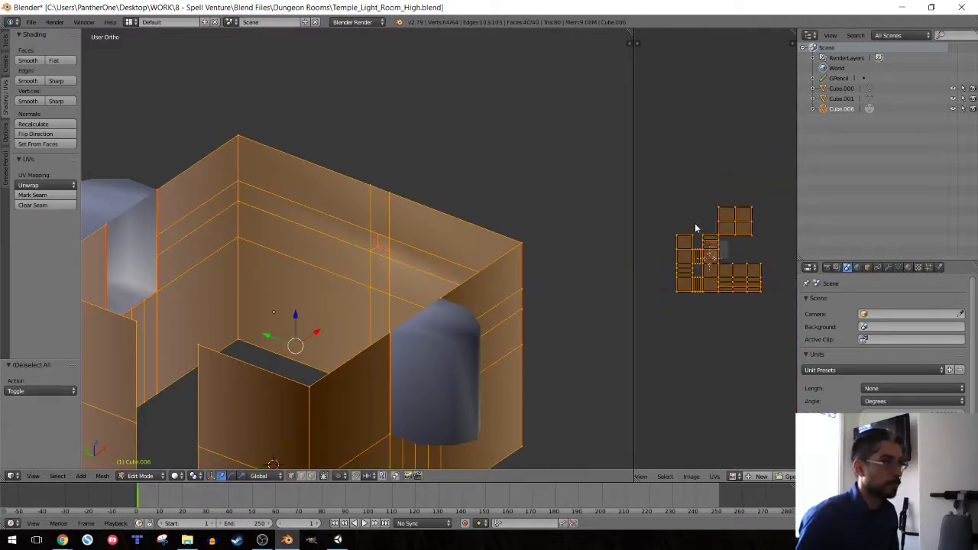
key(u)
click(483, 229)
scroll(700, 260, up, 7)
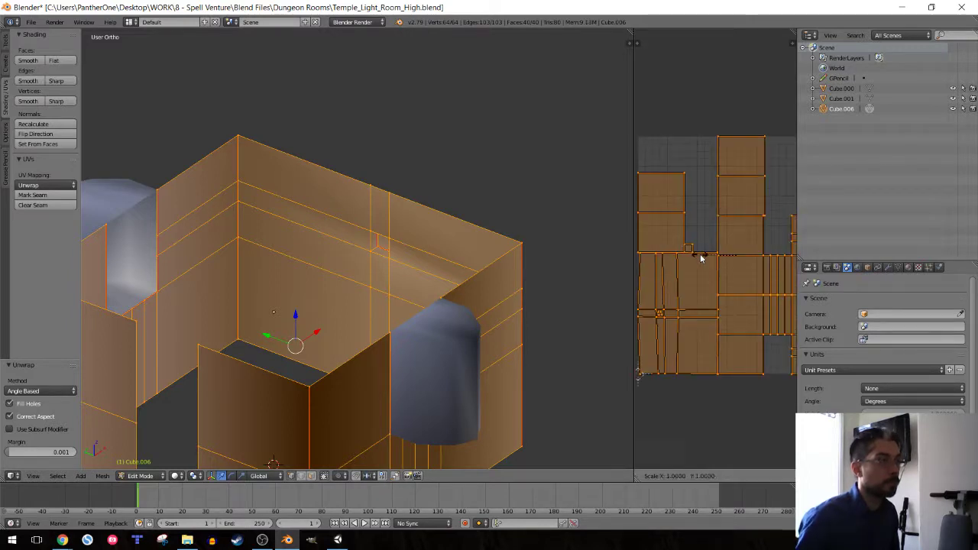
Enlarge the room mesh's UV layout by a factor of 2 twice in succession
text(2)
key(Return)
scroll(701, 259, down, 4)
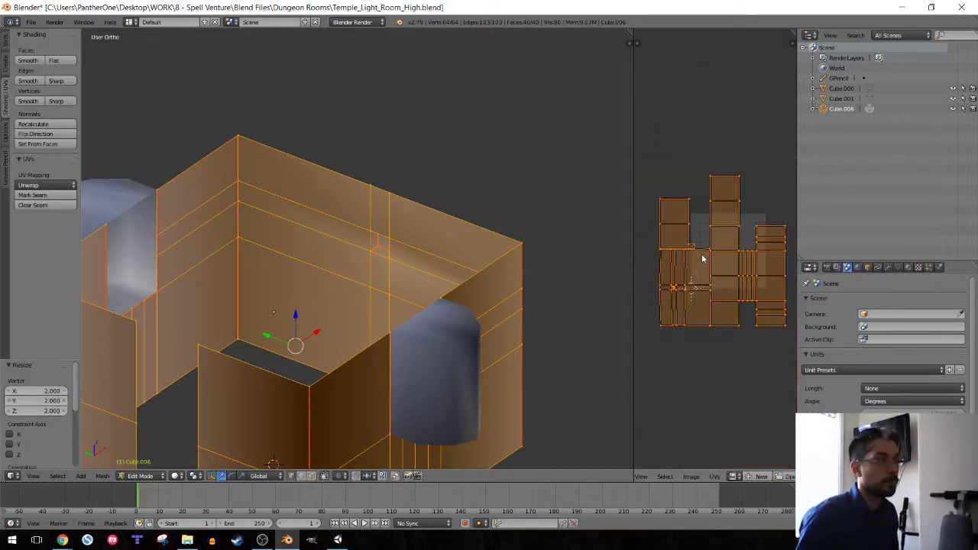
key(shift+r)
key(ctrl+z)
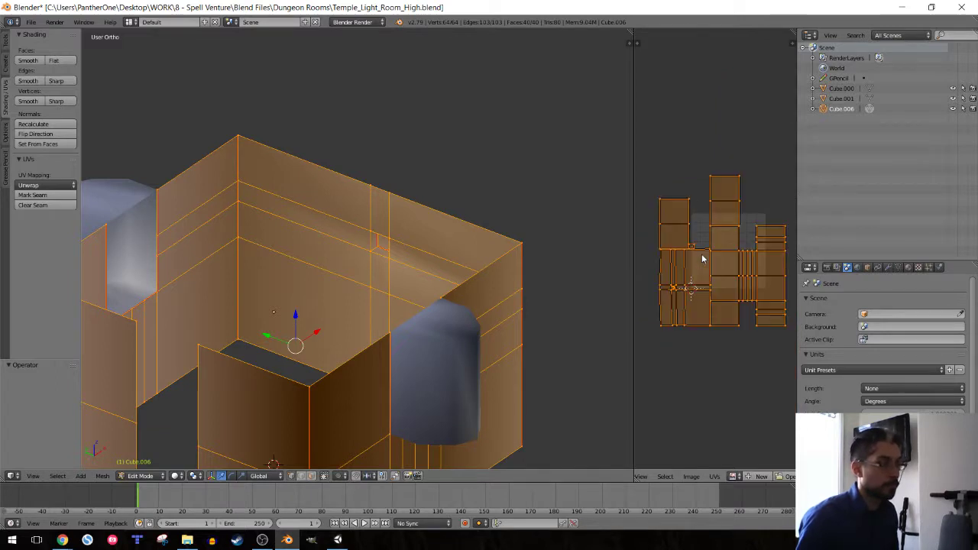
text(2)
key(Return)
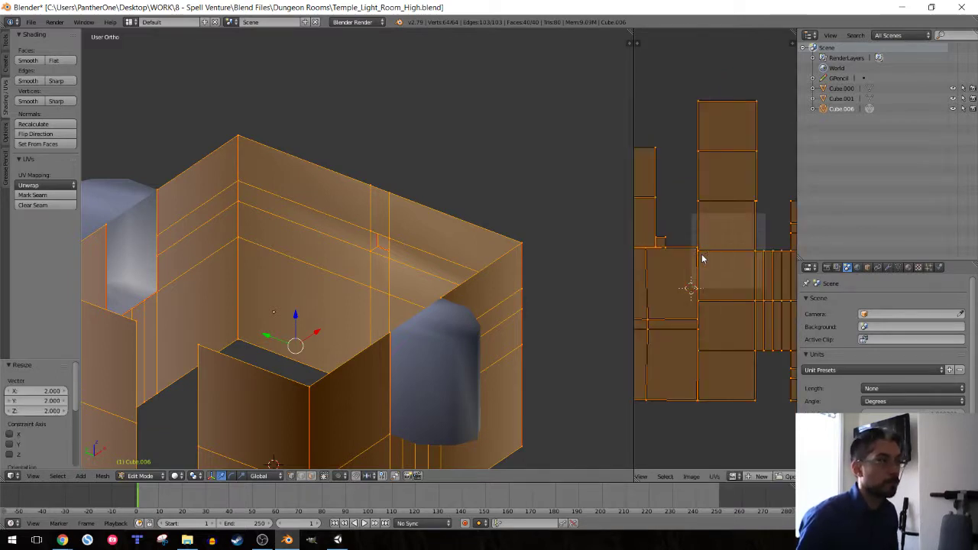
Try enlarging the UV layout further by a factor of 1.5
key(ctrl+z)
key(ctrl+z)
key(ctrl+z)
key(ctrl+z)
key(ctrl+z)
key(ctrl+z)
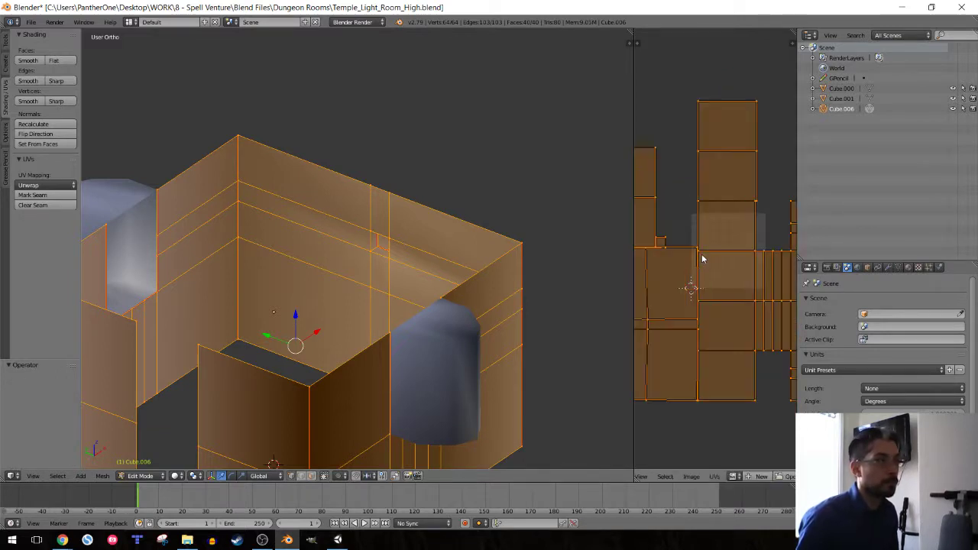
text(.5)
key(Return)
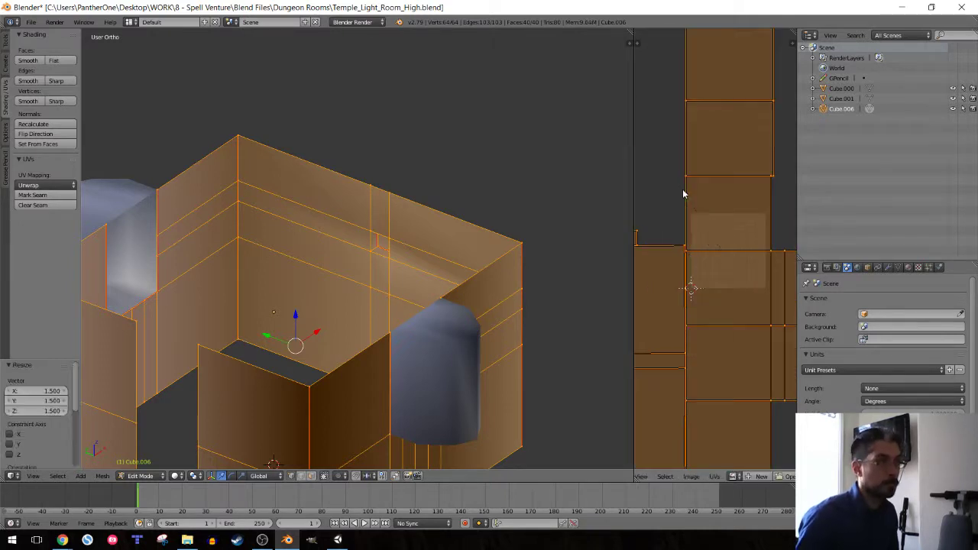
key(ctrl+z)
Scale the UV layout by 1.2, leave Edit Mode and save over Temple_Light_Room_High.blend
text(s1.2)
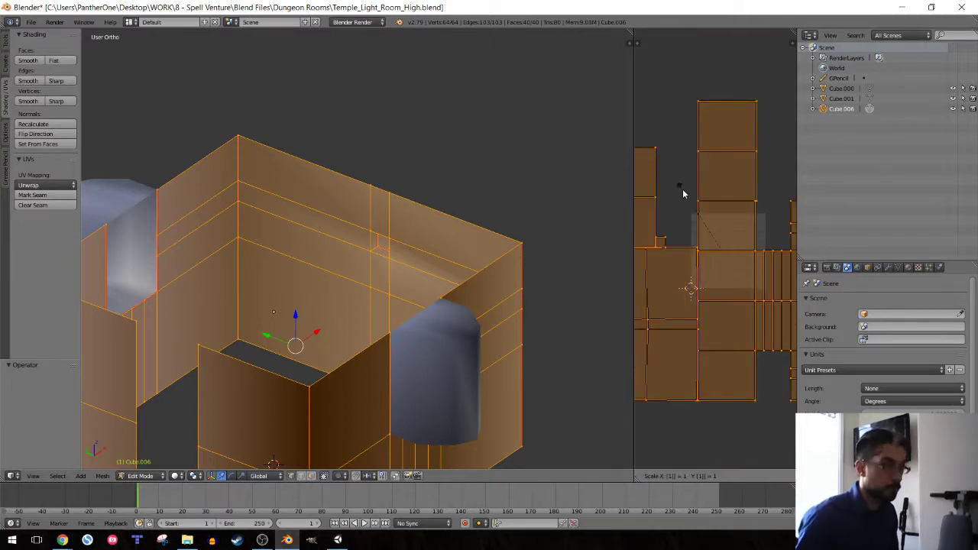
key(Return)
mouse_move(367, 187)
middle_down()
mouse_move(378, 190)
mouse_move(331, 192)
mouse_move(379, 191)
middle_up()
key(Tab)
key(ctrl+s)
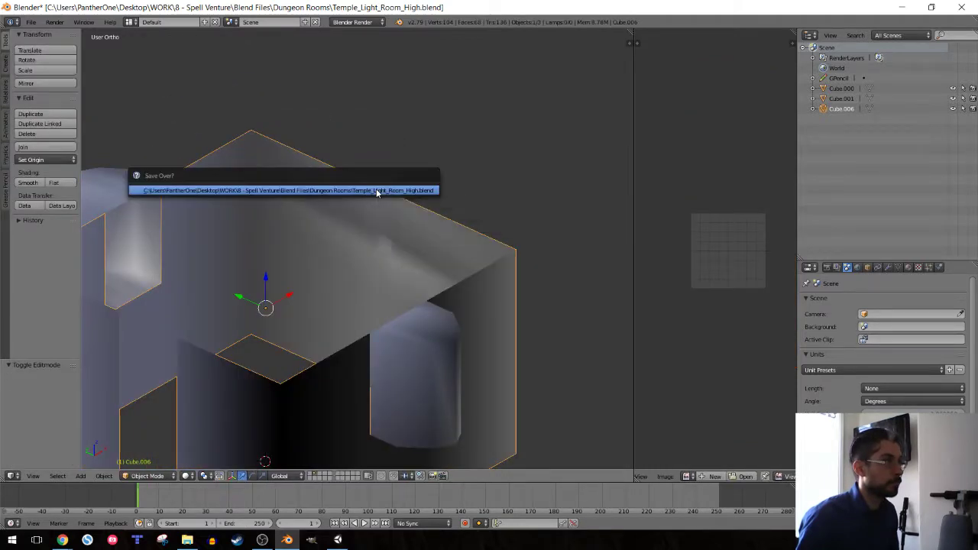
click(377, 191)
Switch to Unity and reveal the Temple_Light_Room_High model's file in File Explorer
click(337, 540)
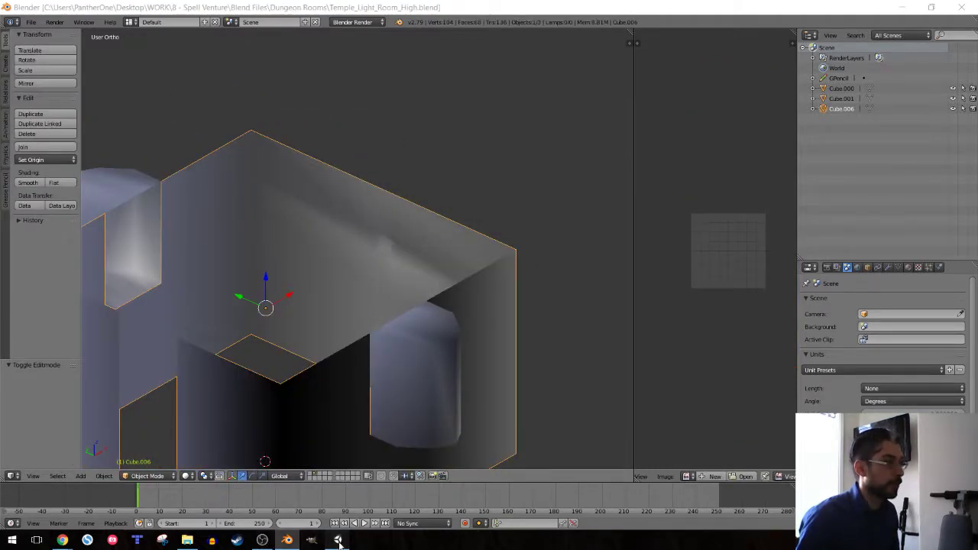
right_click(606, 420)
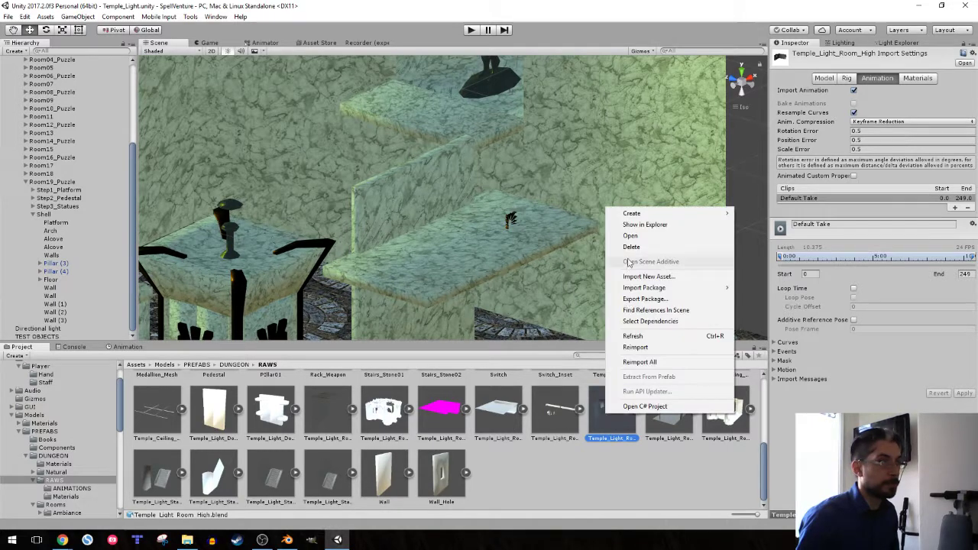
click(628, 226)
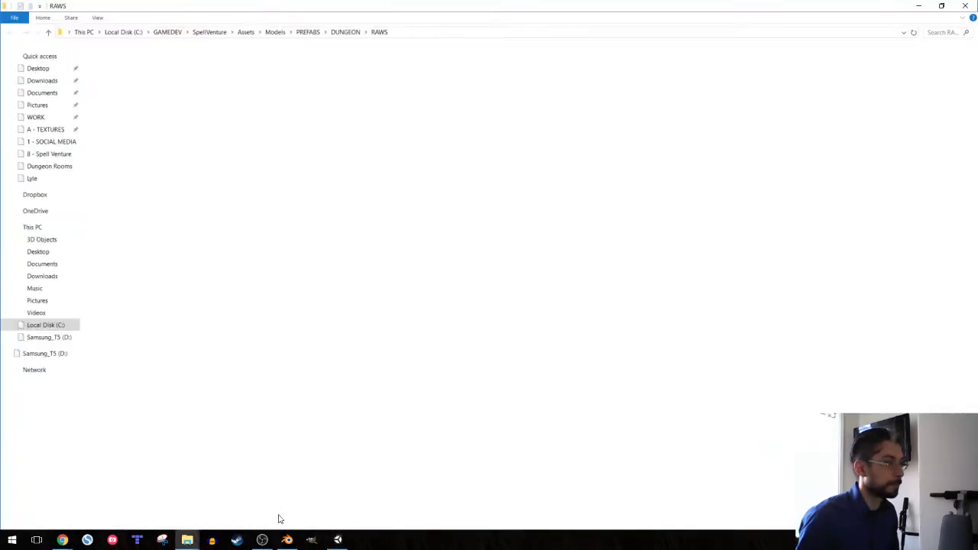
Copy the edited Temple_Light_Room_High.blend from the Dungeon Rooms folder into RAWS, replacing the existing file
click(187, 539)
click(169, 496)
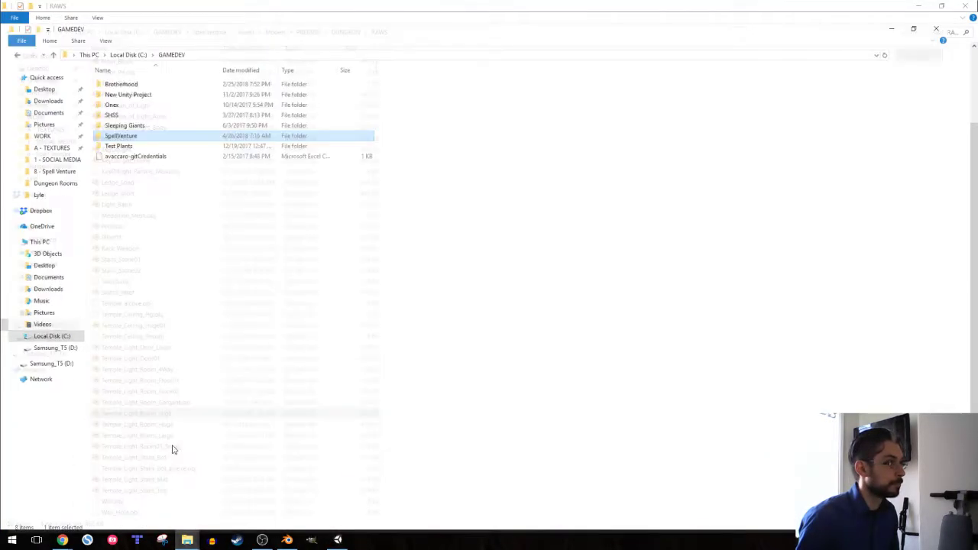
drag(234, 5, 977, 114)
click(829, 414)
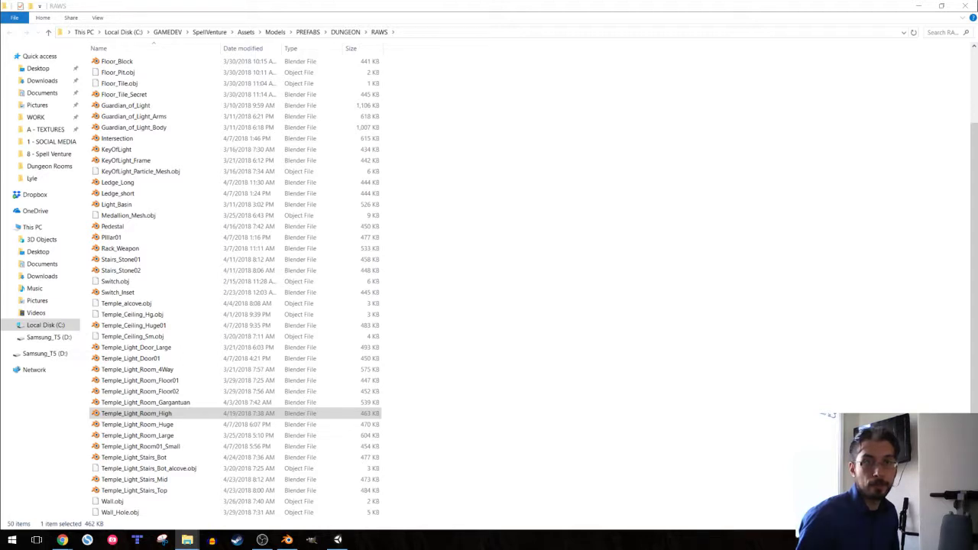
right_click(622, 189)
click(646, 259)
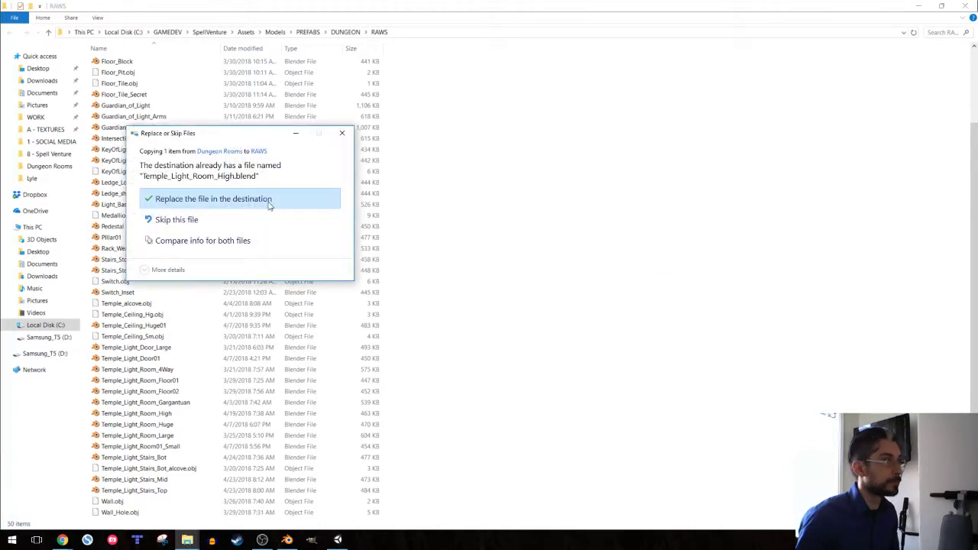
click(269, 202)
Switch to Unity and move the Step2_Pedestal LightMedallion into the wall recess at X 33.8, Y 26.82, Z -0.28
click(337, 540)
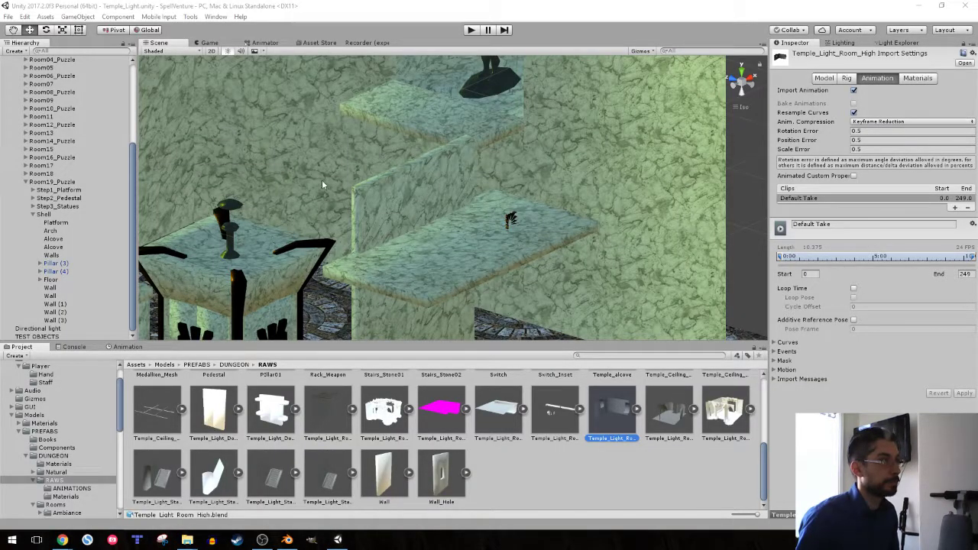
right_drag(324, 176, 529, 186)
click(528, 186)
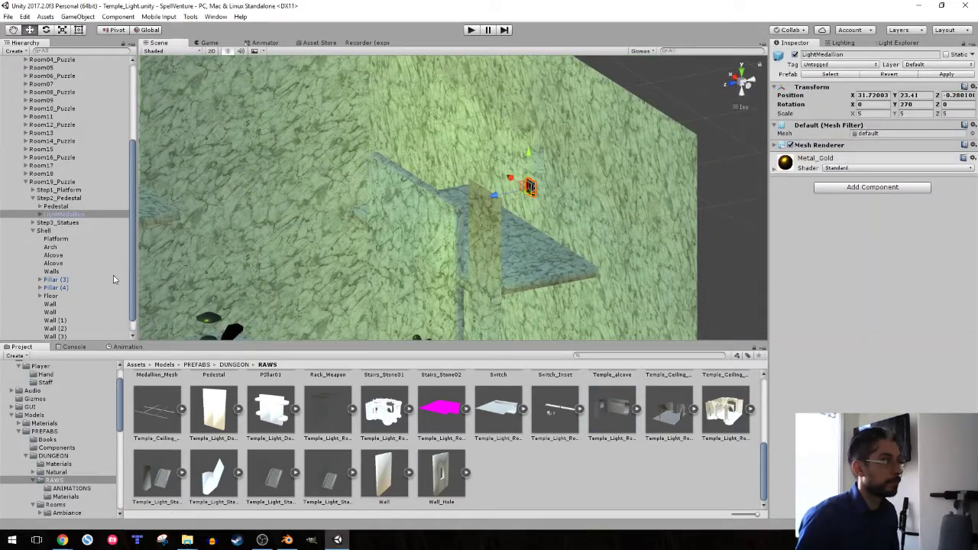
key(f)
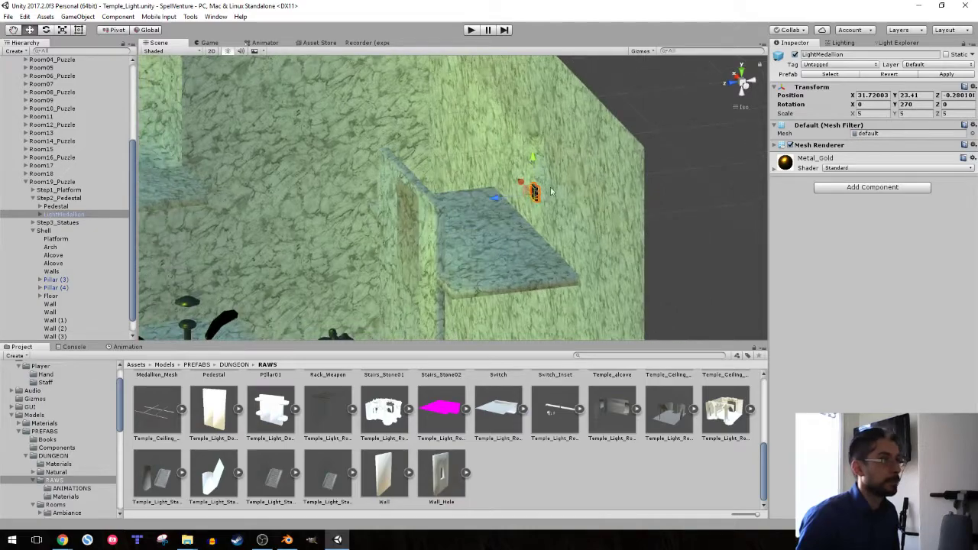
right_drag(514, 155, 419, 188)
alt+drag(419, 188, 480, 150)
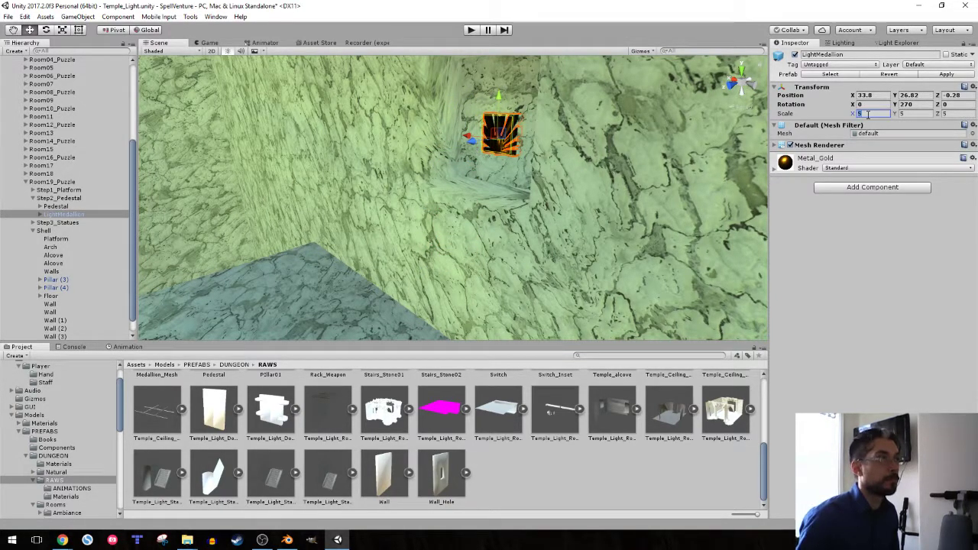
Scale the LightMedallion to 10 on all axes and reposition it in the recess at X 33.5, Y 27.066, Z -0.452
text(10)
key(Tab)
text(10)
key(Tab)
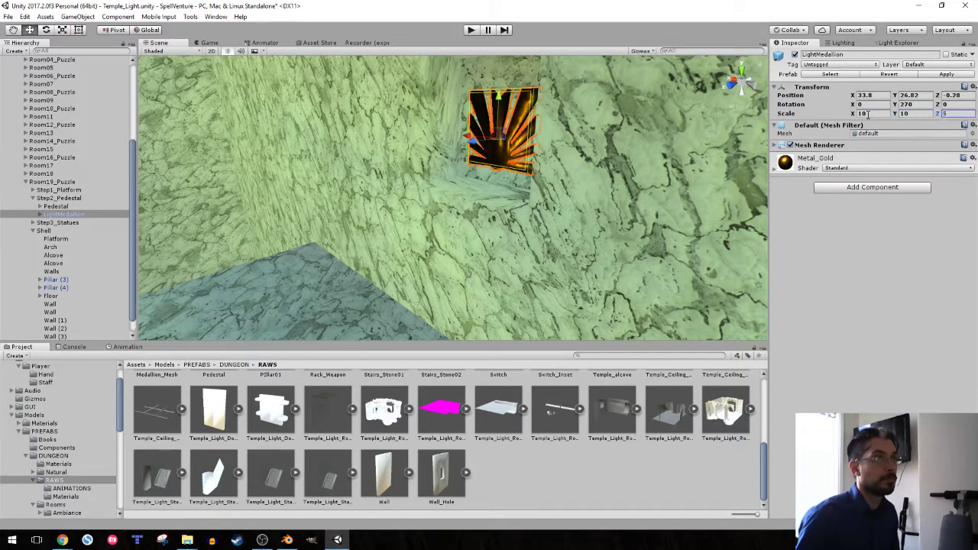
text(10)
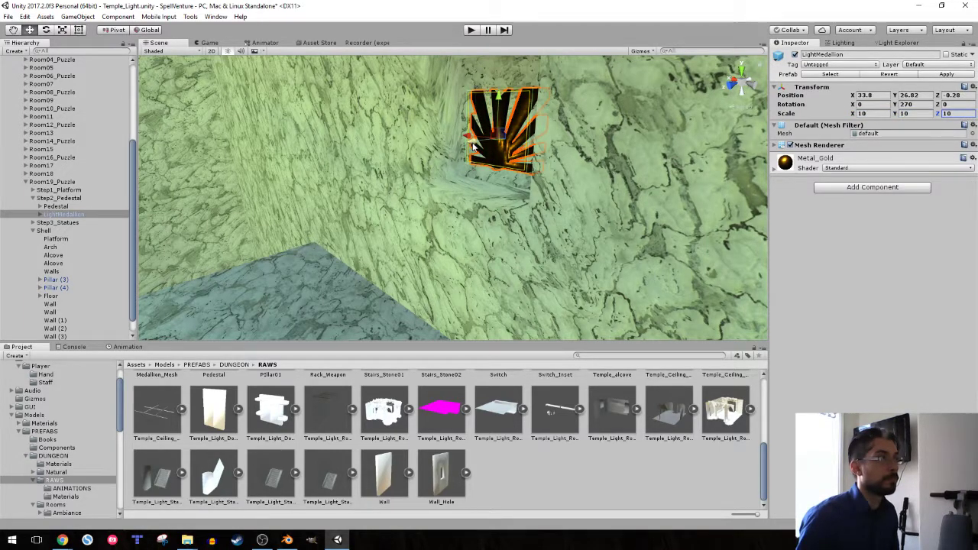
drag(473, 147, 454, 256)
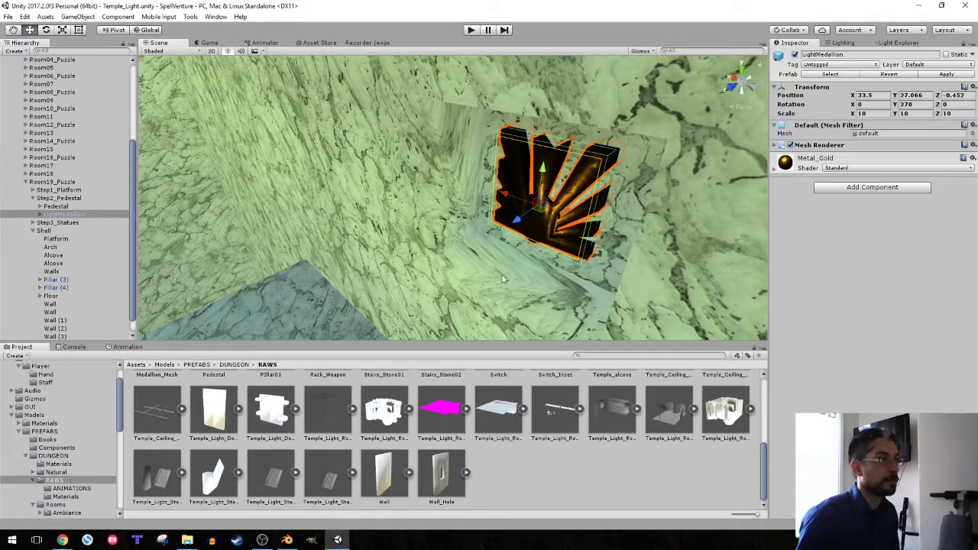
Switch to Blender and mark the remaining edges of the medallion recess as UV seams, using wireframe display in Edit Mode
click(287, 539)
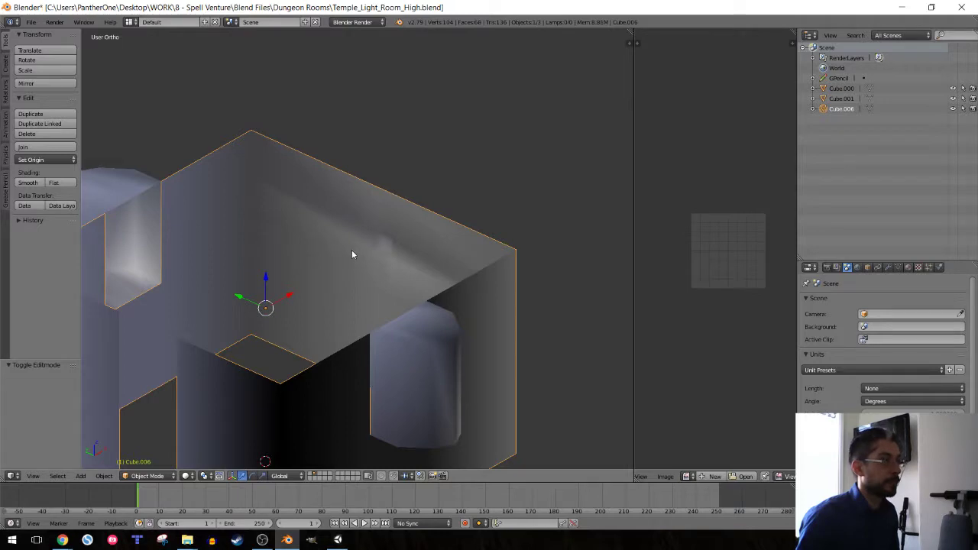
key(Tab)
scroll(381, 244, up, 5)
right_click(401, 256)
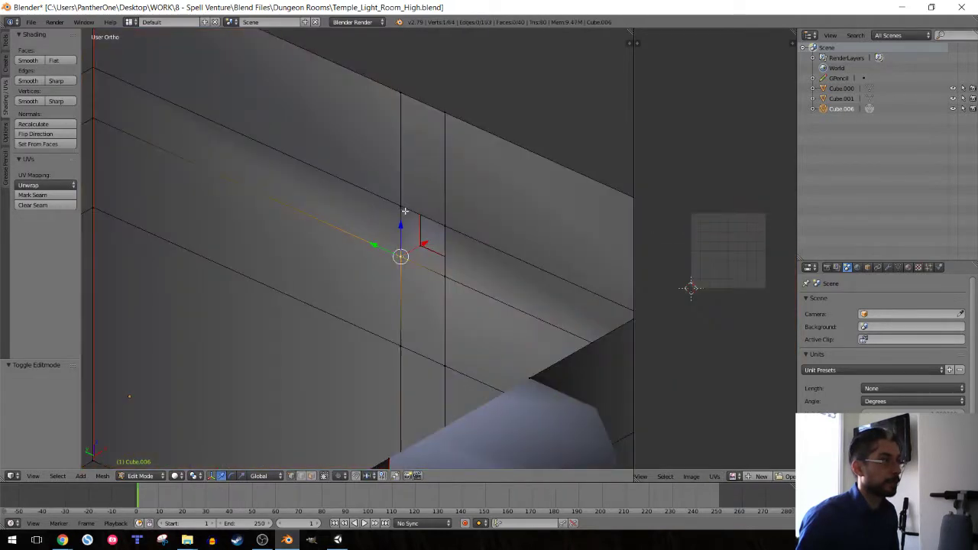
shift+right_click(404, 210)
middle_drag(405, 255, 402, 234)
key(z)
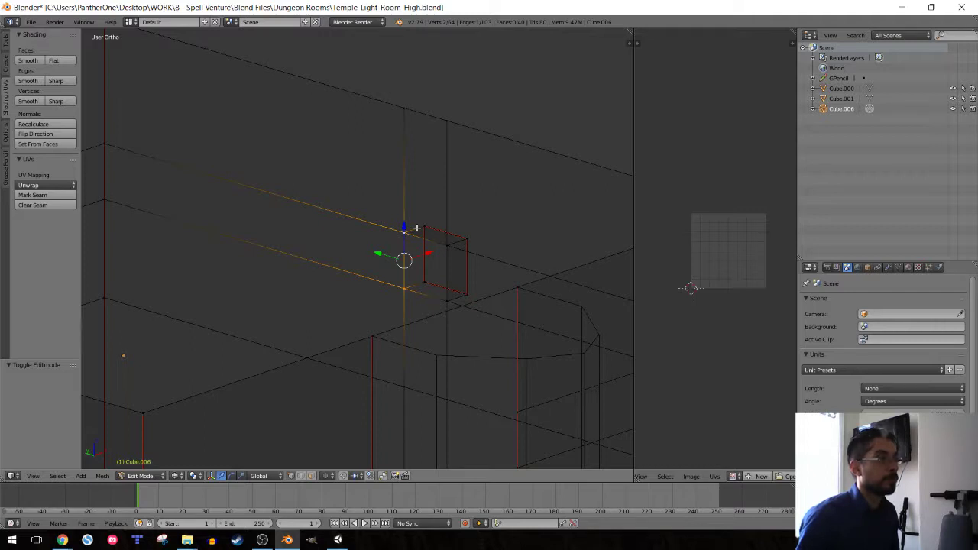
alt+shift+right_click(445, 247)
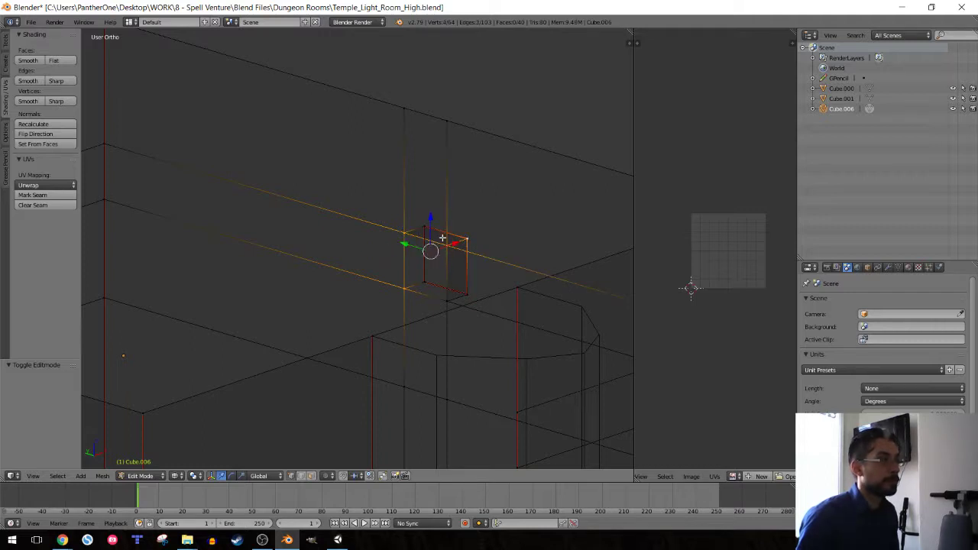
shift+right_click(426, 228)
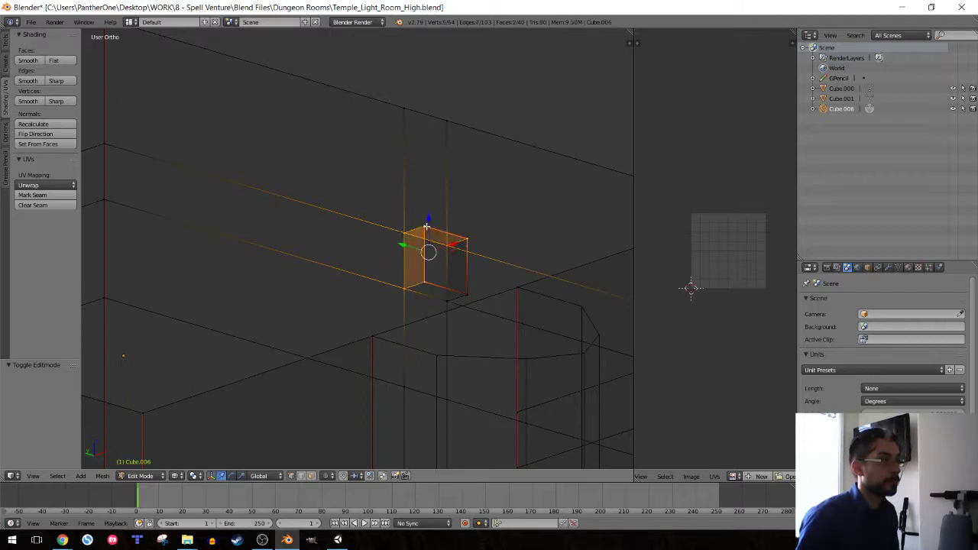
click(305, 477)
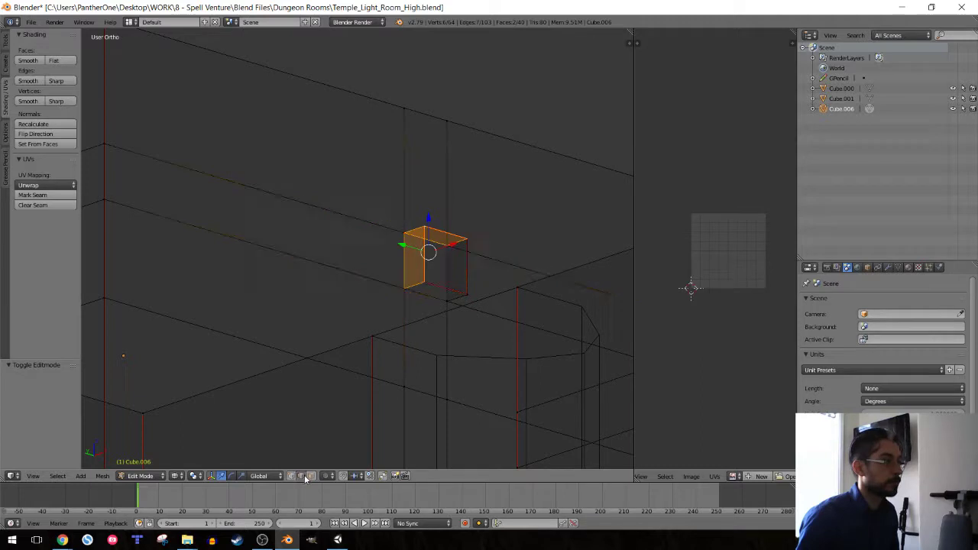
key(a)
right_click(415, 227)
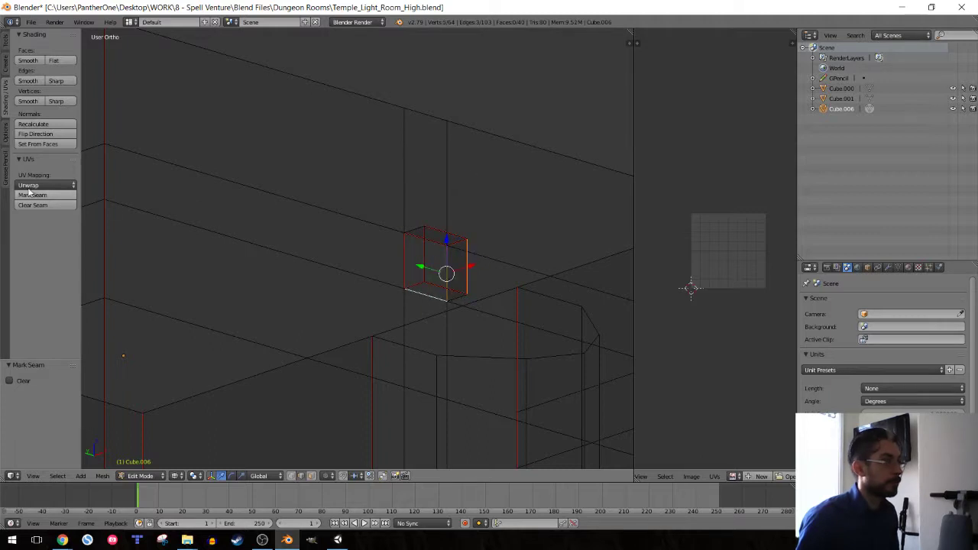
key(a)
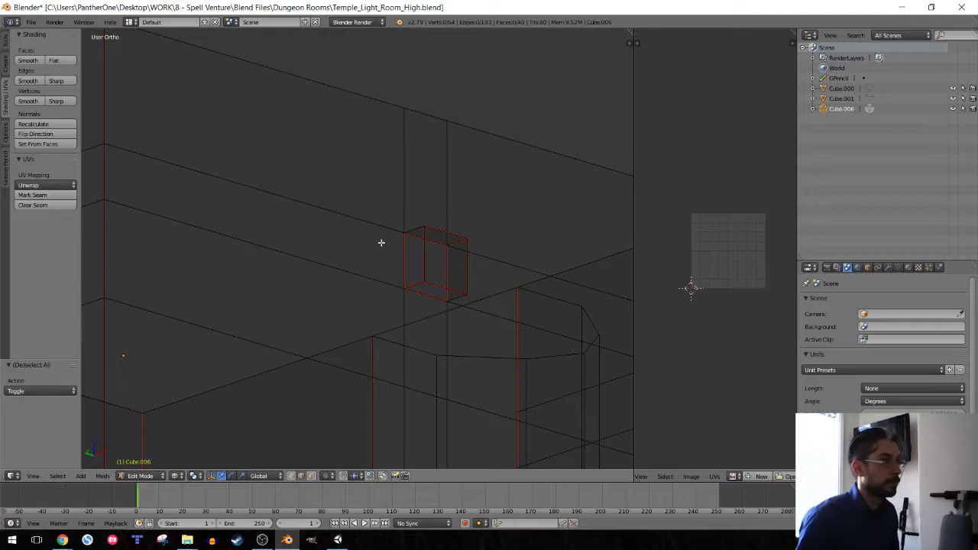
Unwrap the whole room mesh and scale its UV layout by a factor of 2
key(a)
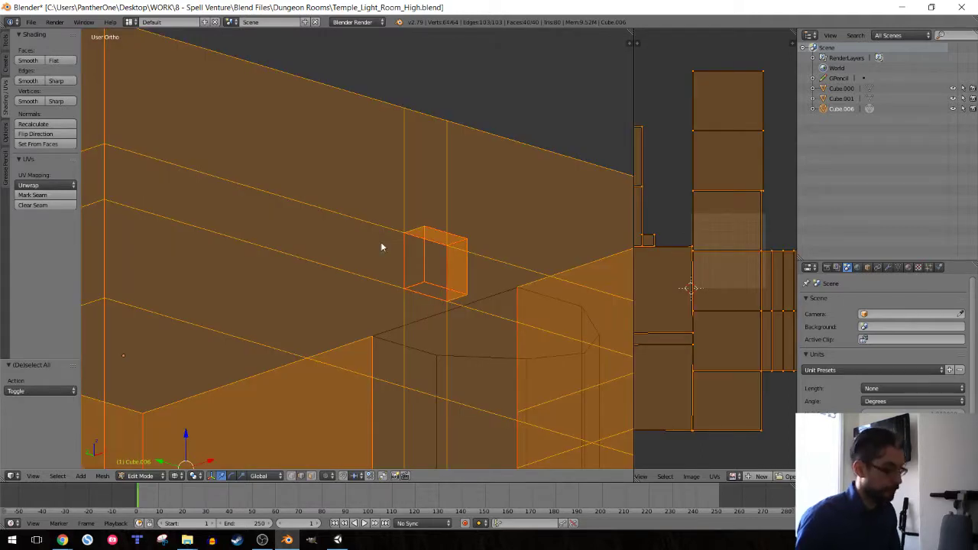
key(u)
click(381, 242)
scroll(707, 269, up, 4)
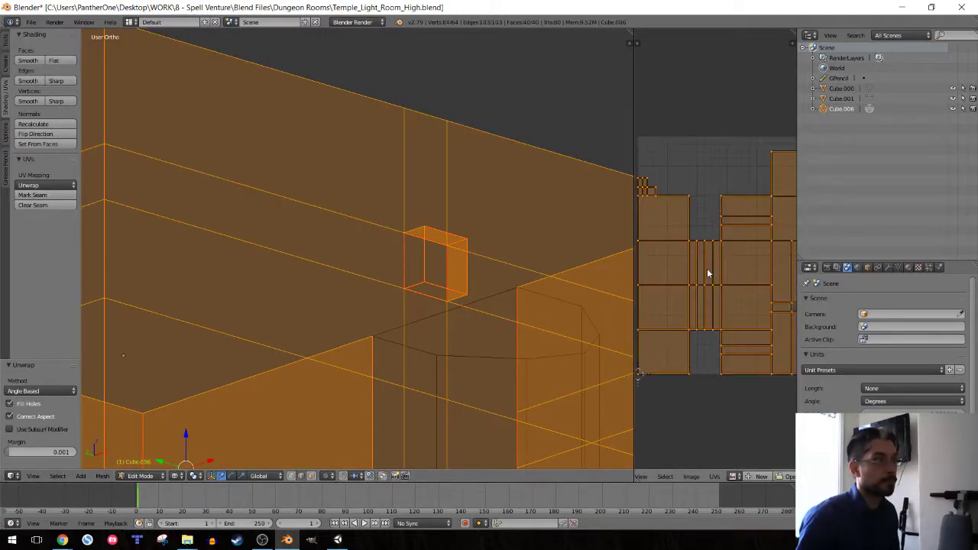
key(s)
key(2)
key(Return)
scroll(707, 271, down, 4)
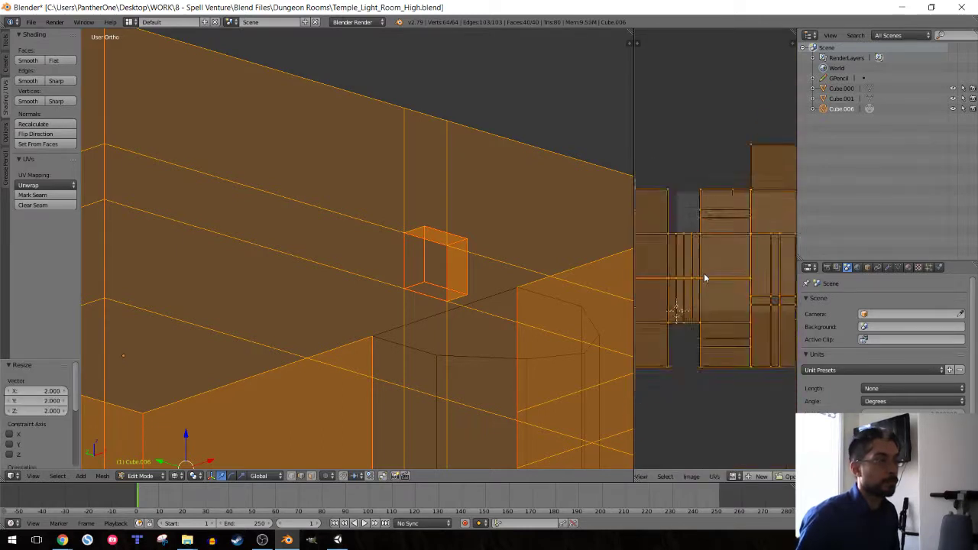
Undo the unwrap and UV scaling to compare with the previous layout, and redo them
key(ctrl+z)
key(ctrl+z)
key(ctrl+z)
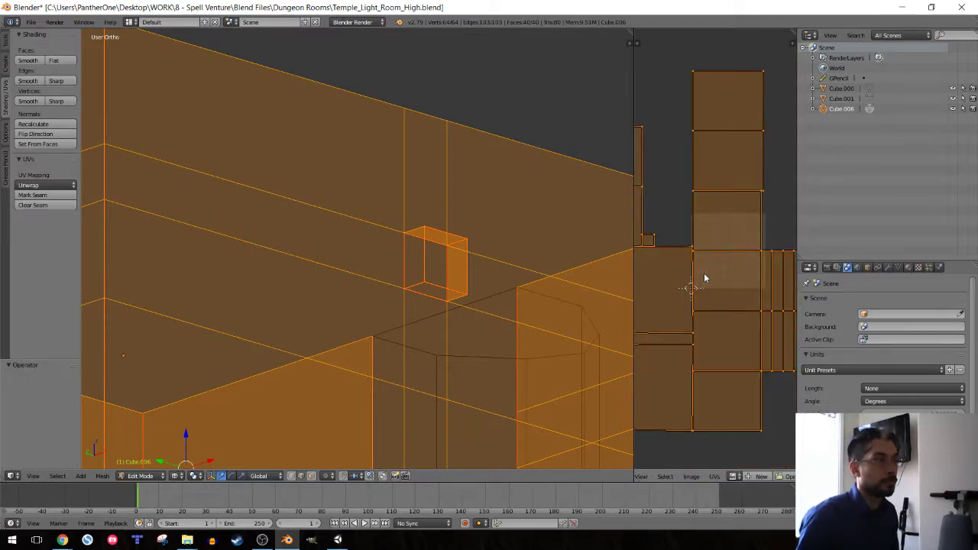
key(ctrl+shift+z)
key(ctrl+shift+z)
key(ctrl+shift+z)
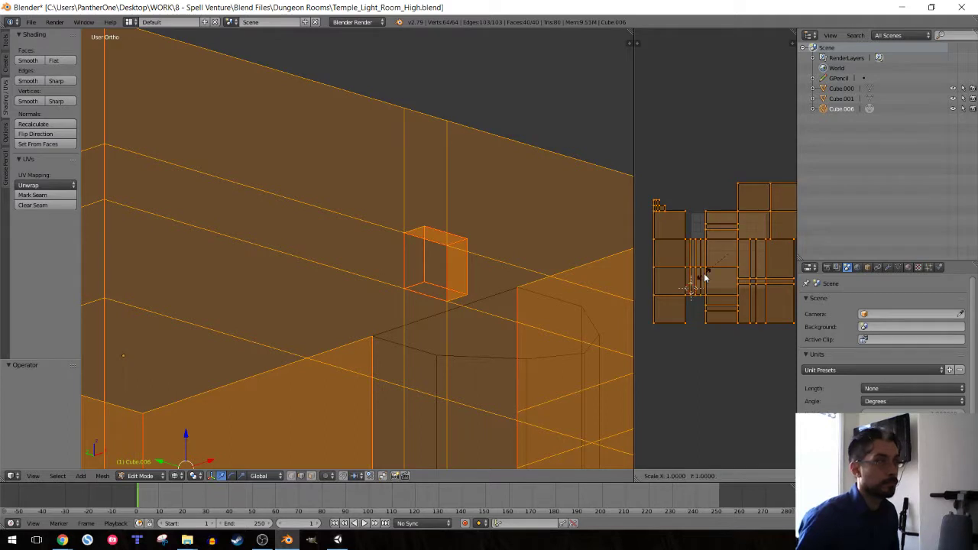
Scale the UV layout by 2 and by 1.2, leave Edit Mode and save over the existing Blender file
key(s)
key(2)
key(Return)
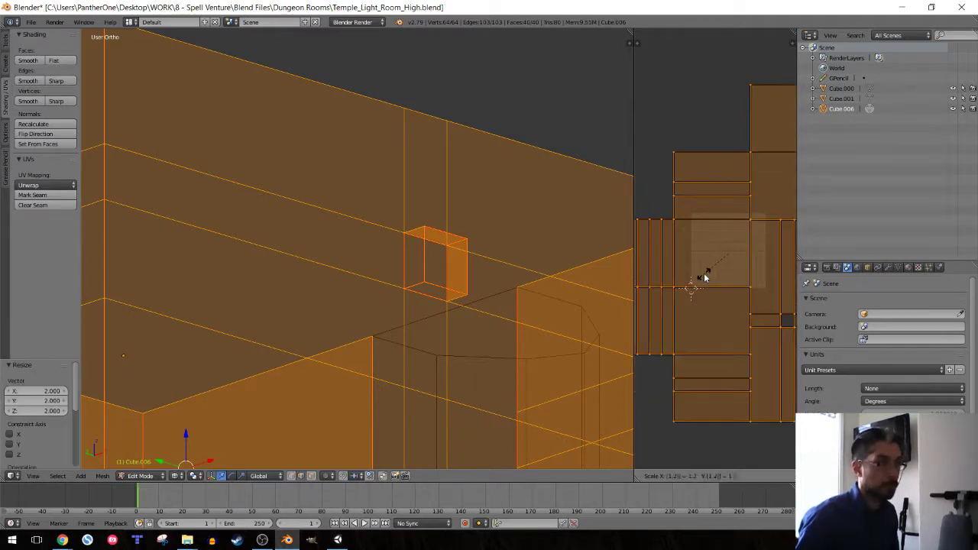
key(Tab)
key(ctrl+s)
click(368, 212)
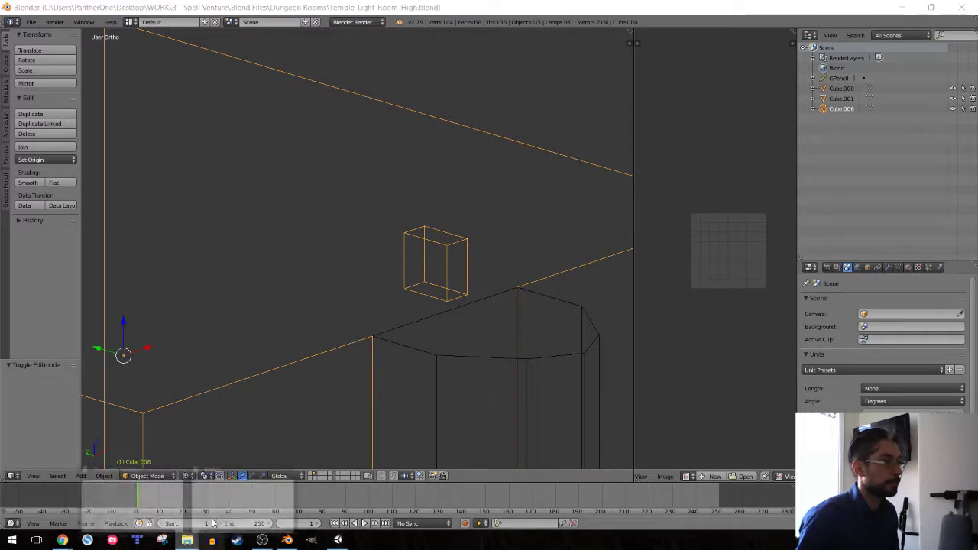
Switch to File Explorer and paste the newly saved Temple_Light_Room_High.blend into RAWS, replacing the existing copy
click(187, 540)
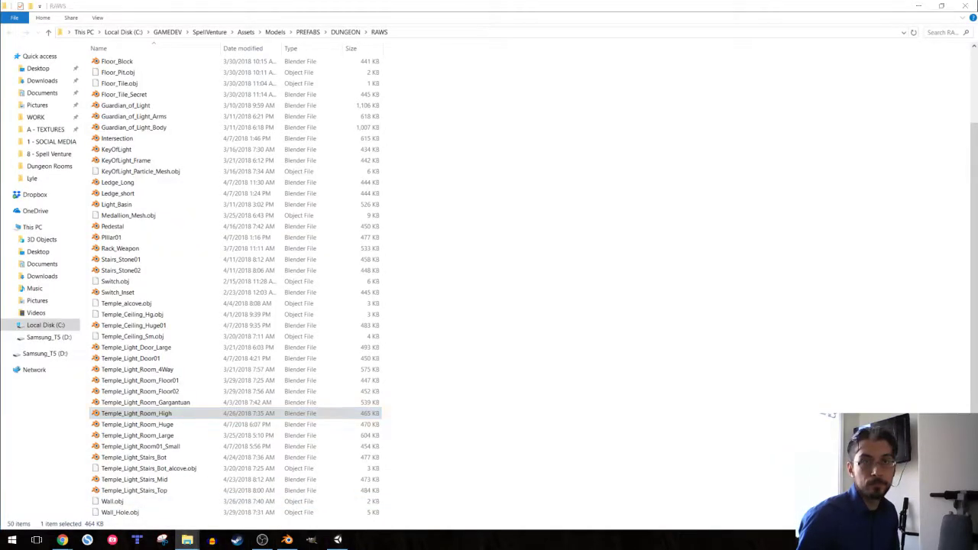
right_click(492, 236)
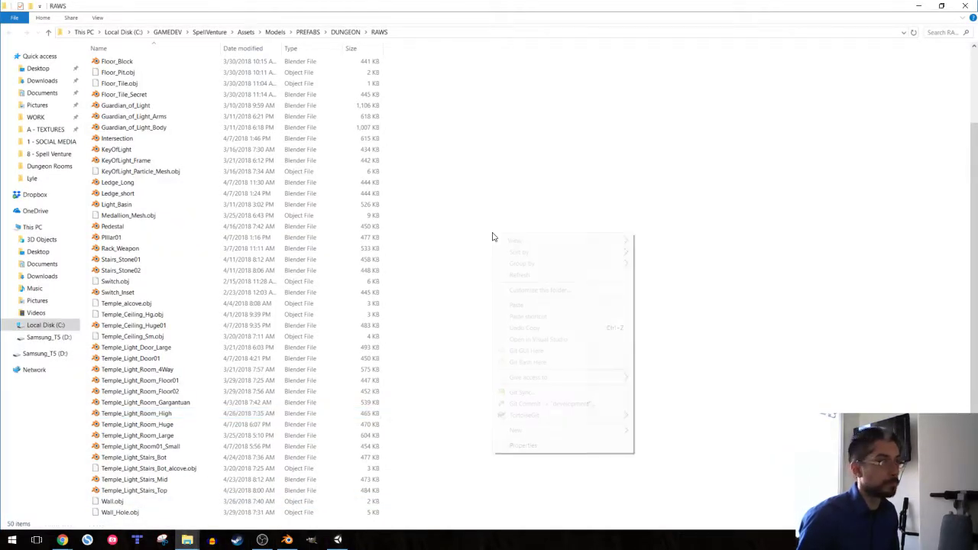
click(505, 304)
click(418, 197)
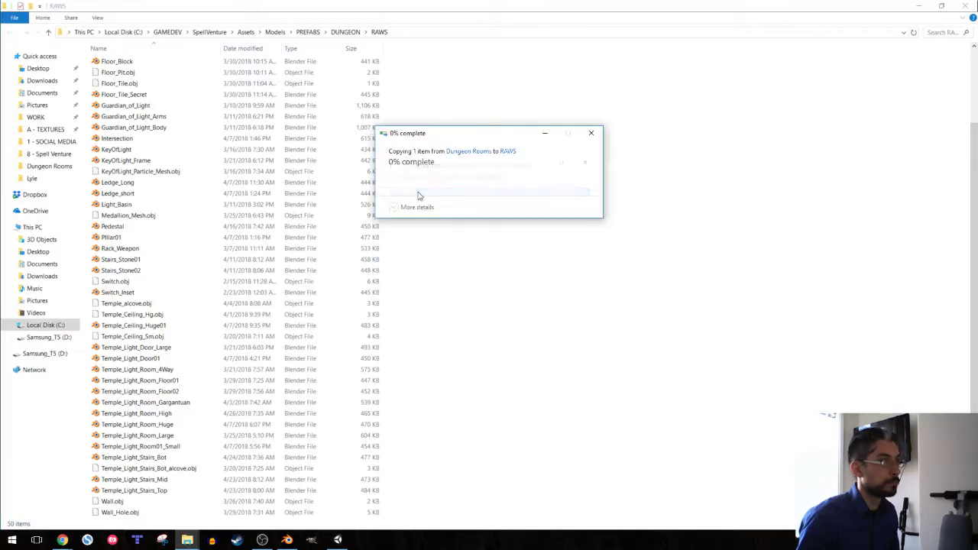
Switch to Unity and inspect the medallion recess and surrounding walls of Room19 with the updated model
key(alt+Tab)
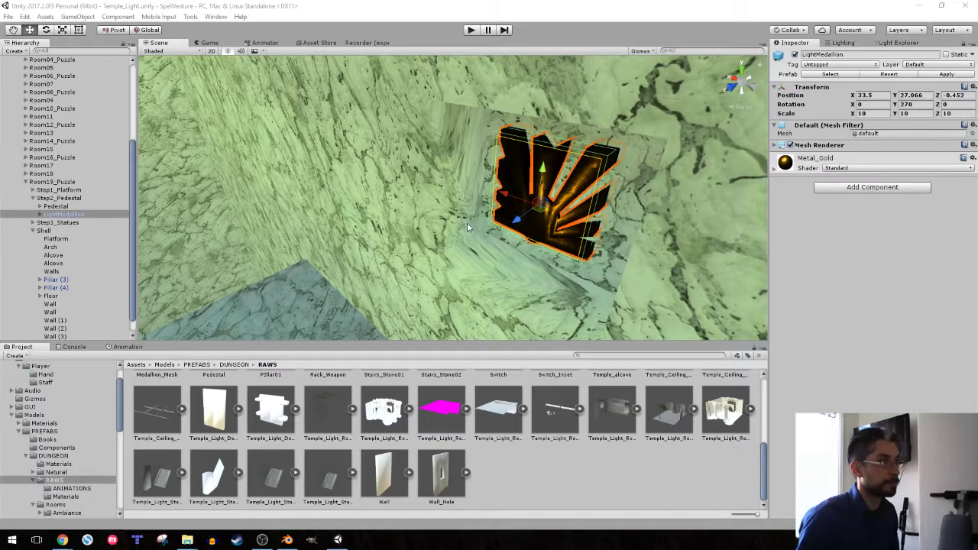
alt+drag(397, 222, 414, 176)
right_drag(412, 175, 261, 164)
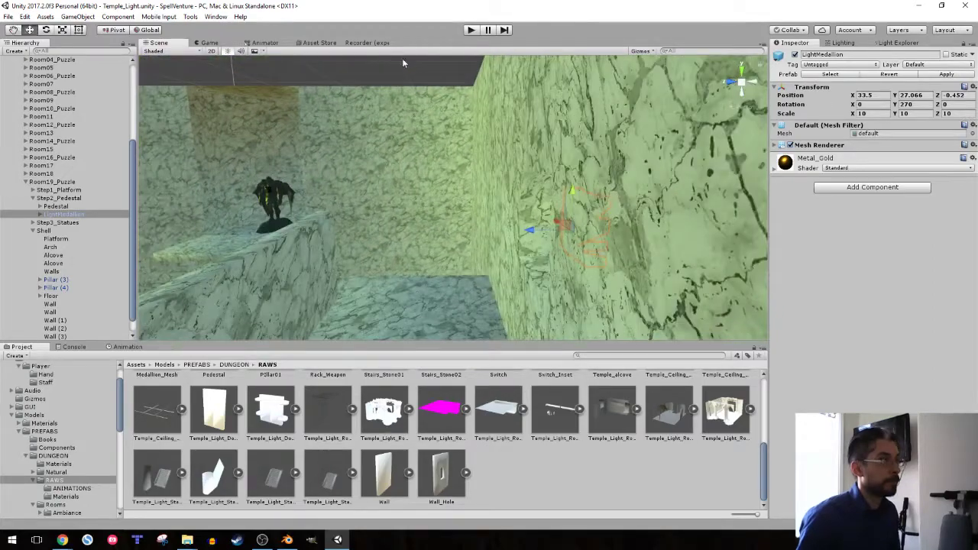
right_drag(456, 63, 468, 115)
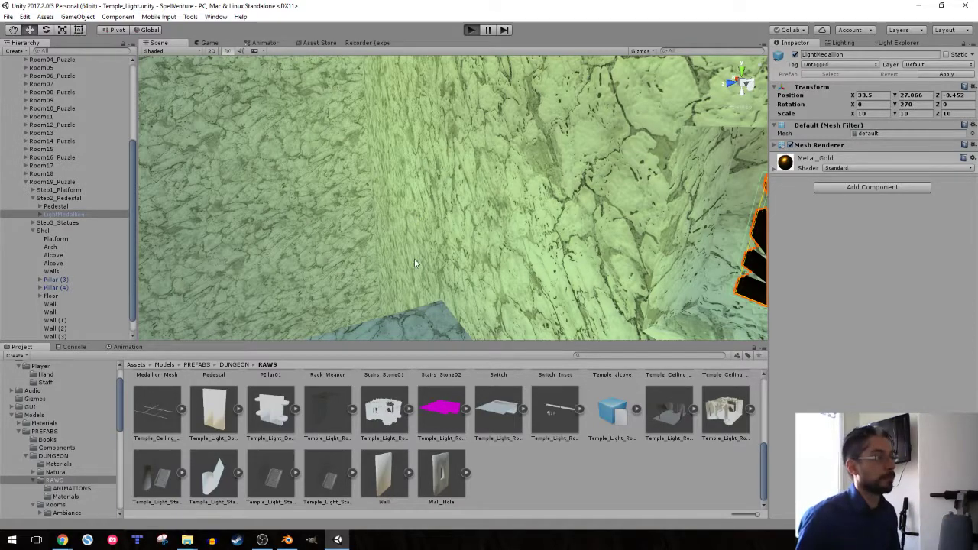
Play-test the scene and collect the potion from the skeleton corpse in the starting area
key(ctrl+p)
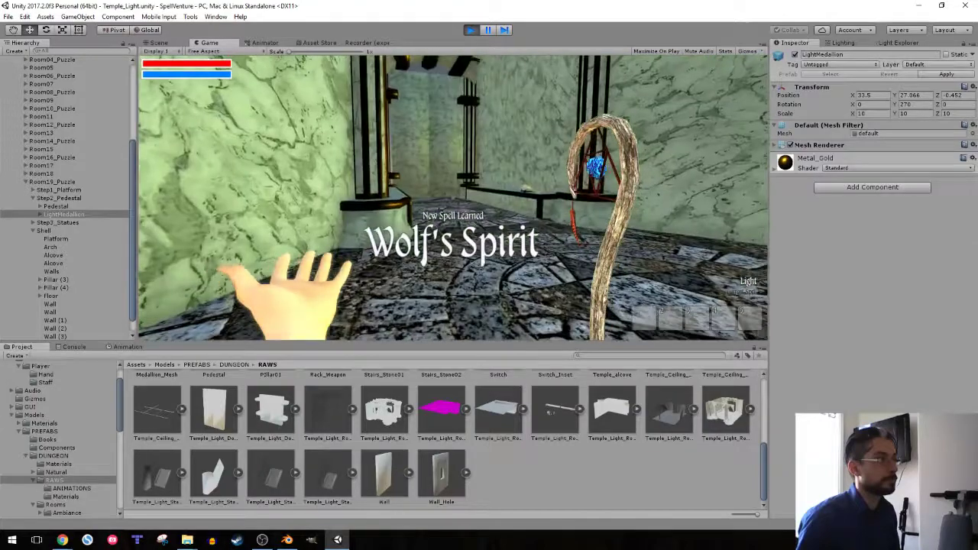
key(shift+w)
key(shift+w)
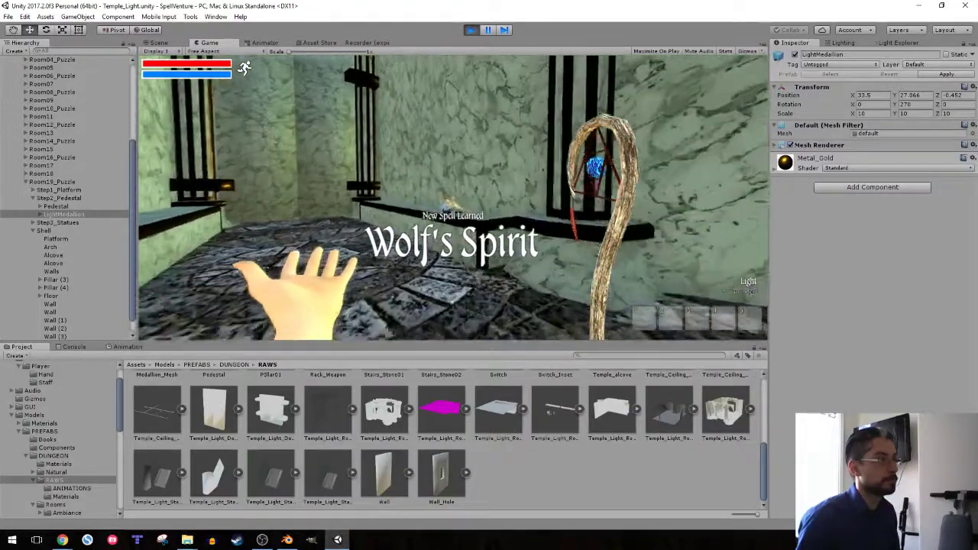
key(e)
key(e)
key(e)
key(e)
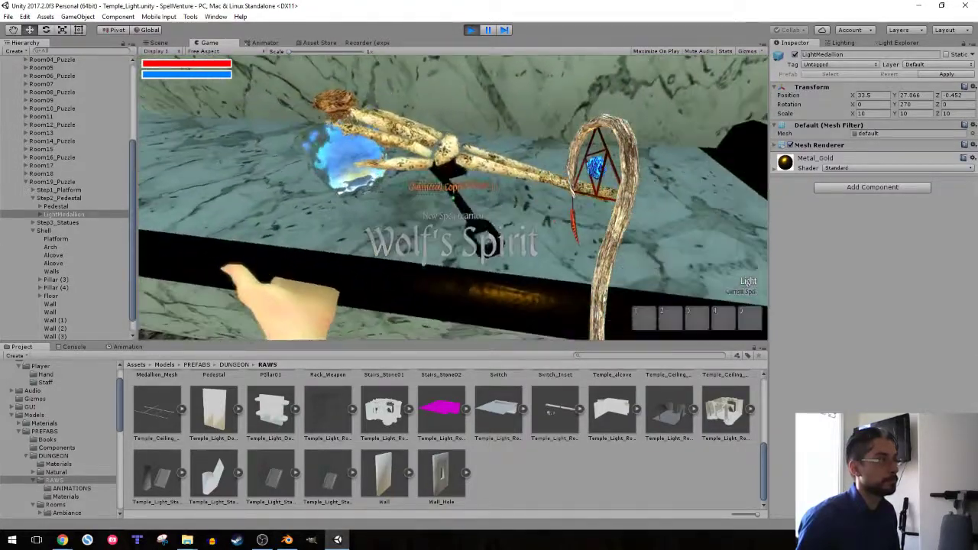
Run through the statue hall, cast the Light spell at the pedestal and stop the play-test
key(shift+w)
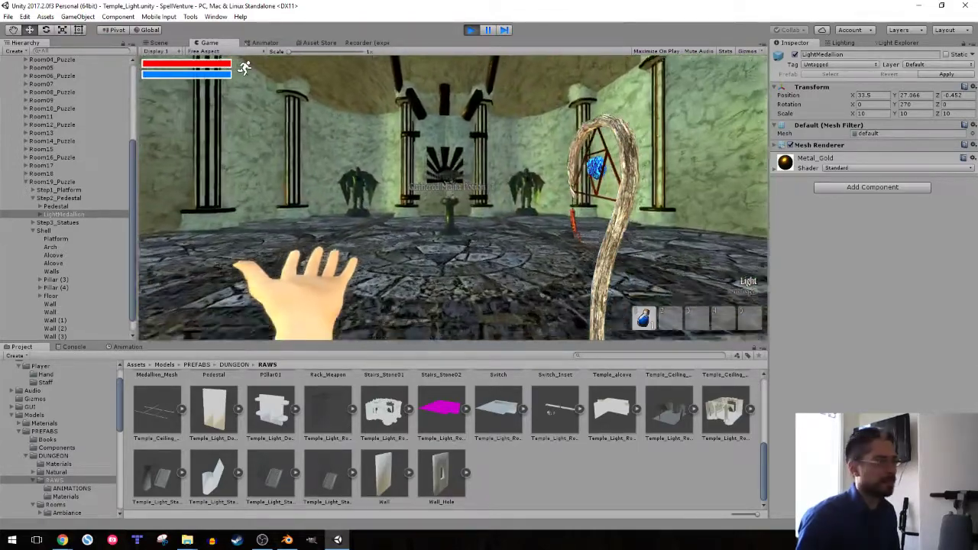
key(w)
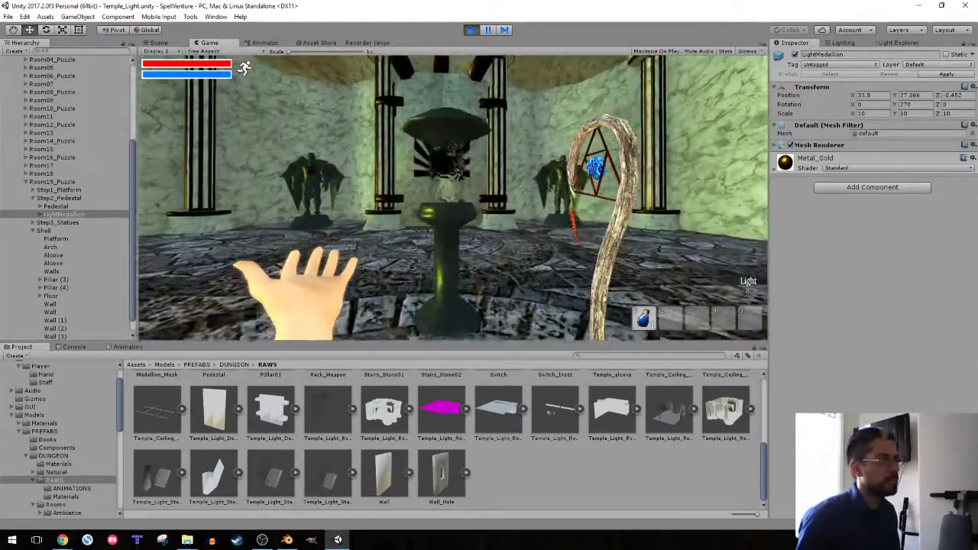
click(453, 198)
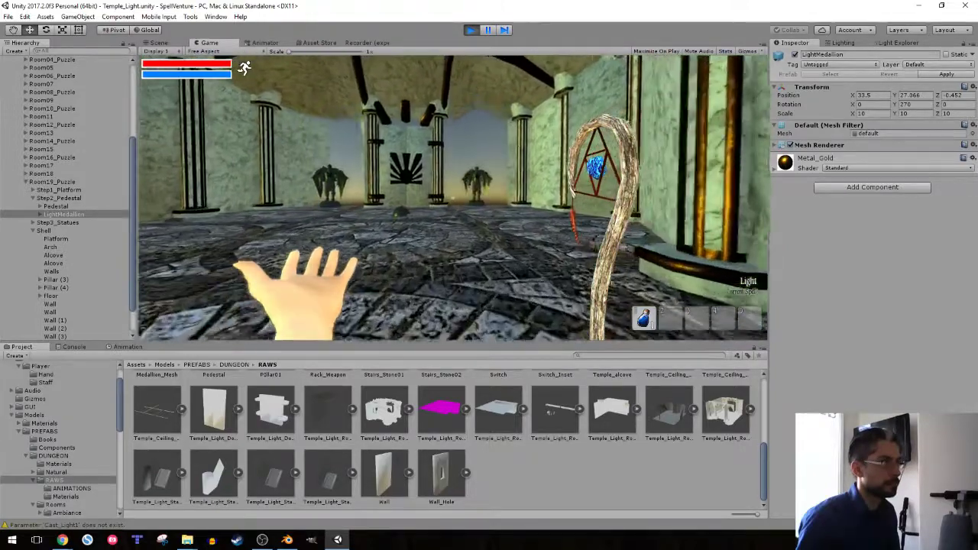
key(ctrl+p)
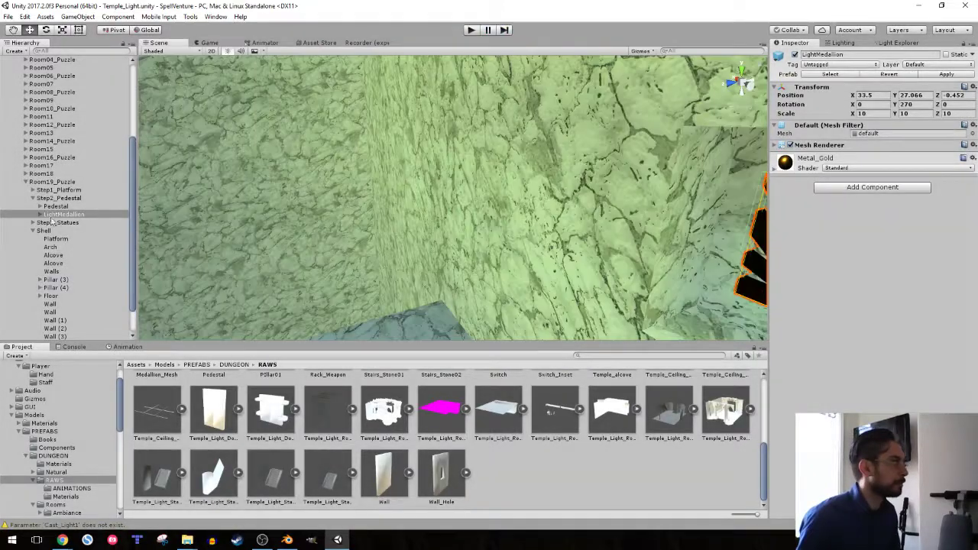
Move the Player object from the corridor into Room19, to about X 356.1 and Z -545.4
click(38, 232)
scroll(44, 183, up, 5)
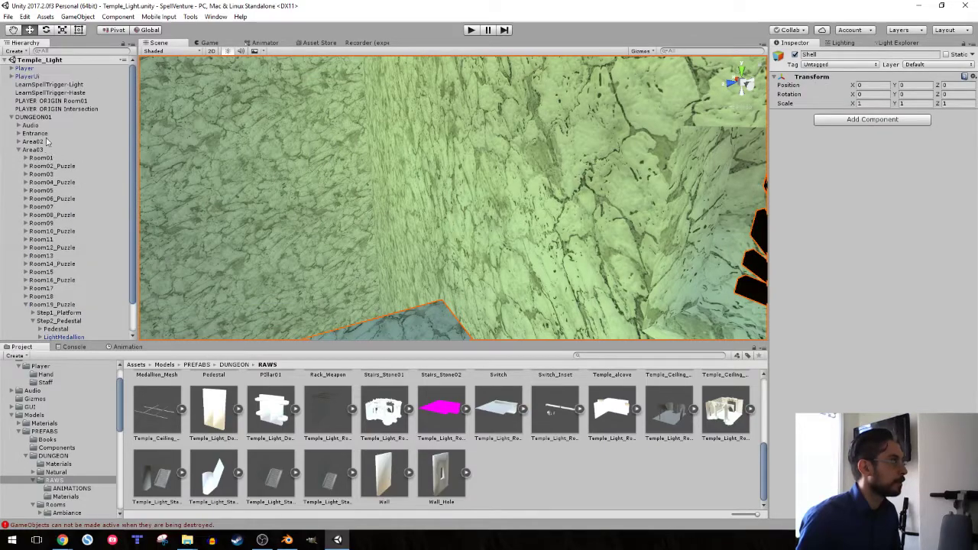
right_drag(434, 115, 200, 193)
key(s)
key(x)
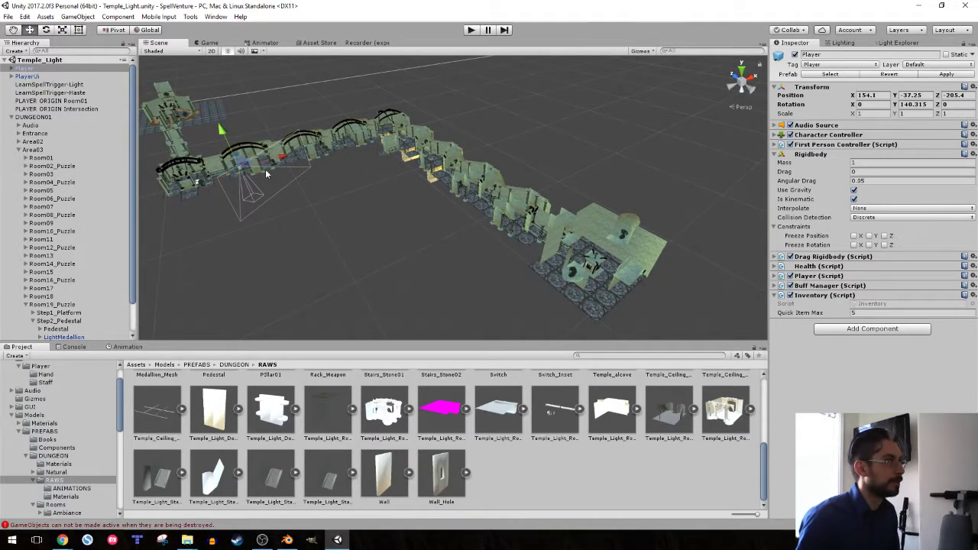
drag(265, 169, 463, 123)
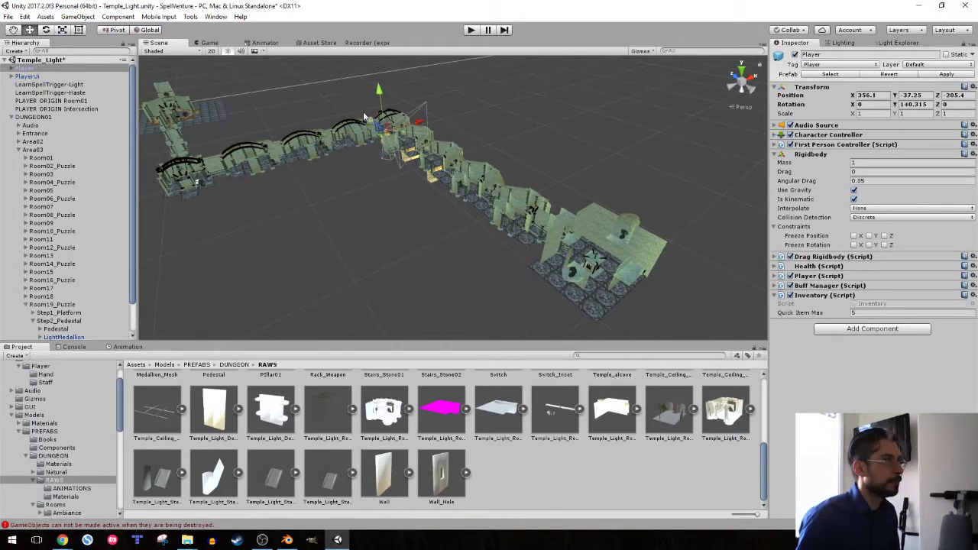
drag(363, 112, 463, 186)
Start a play-test in Room19, activate the speed buff and run past the wall medallion around the pedestal
click(471, 30)
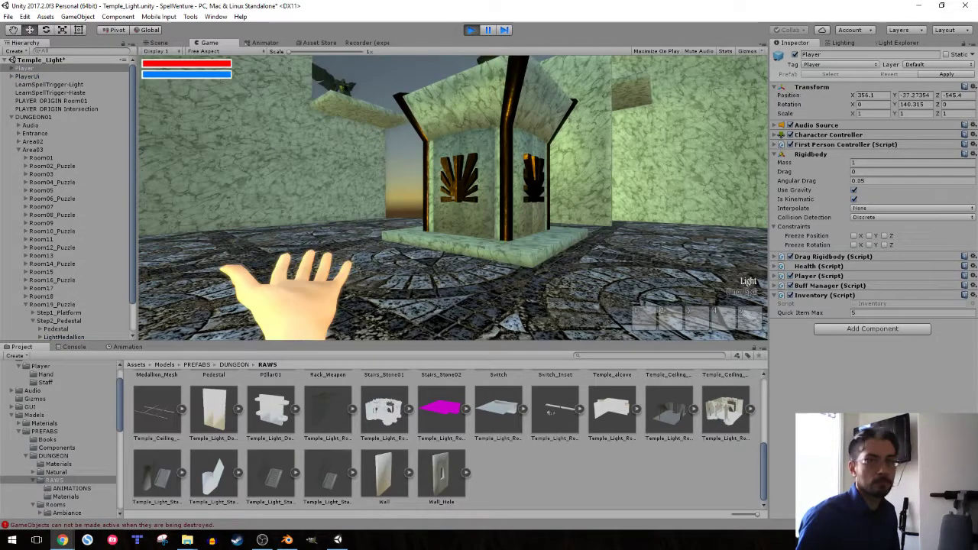
key(w)
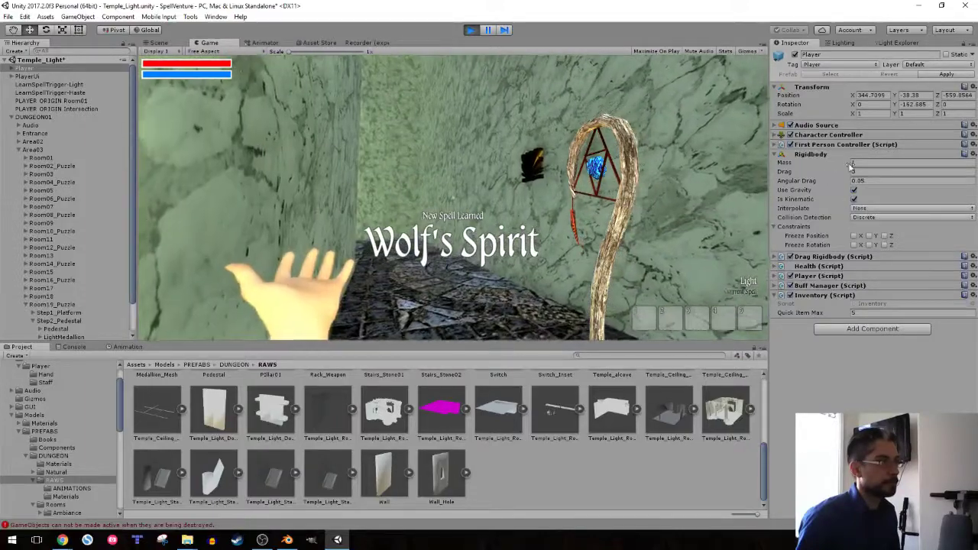
key(w)
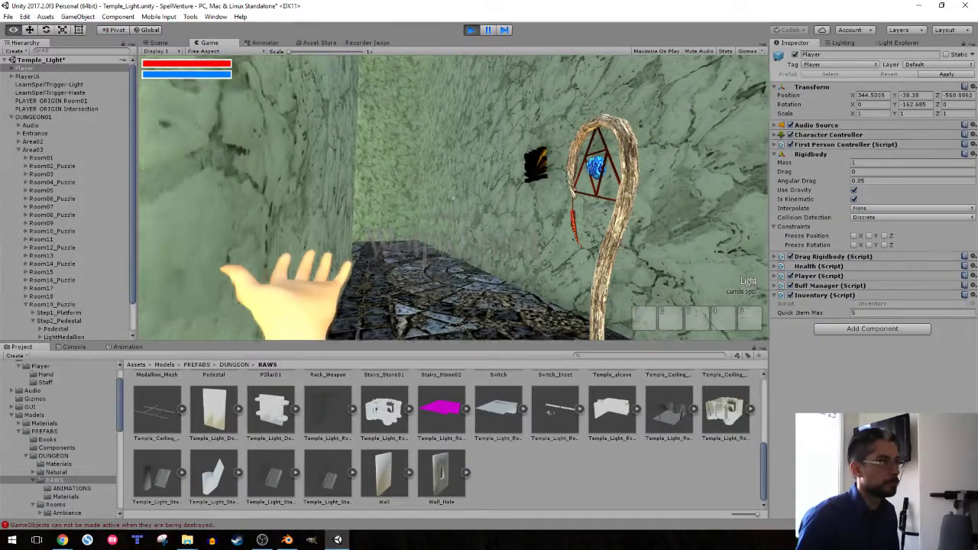
key(w)
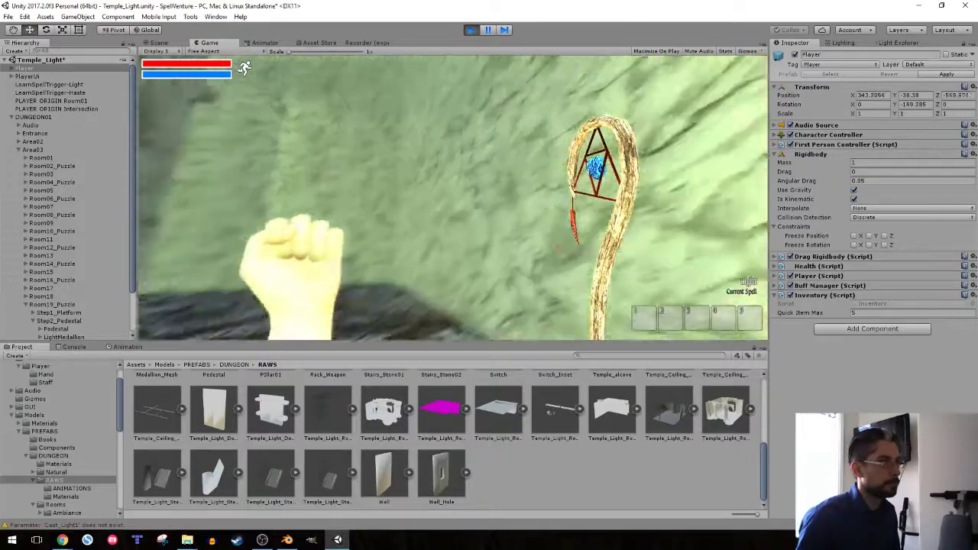
key(w)
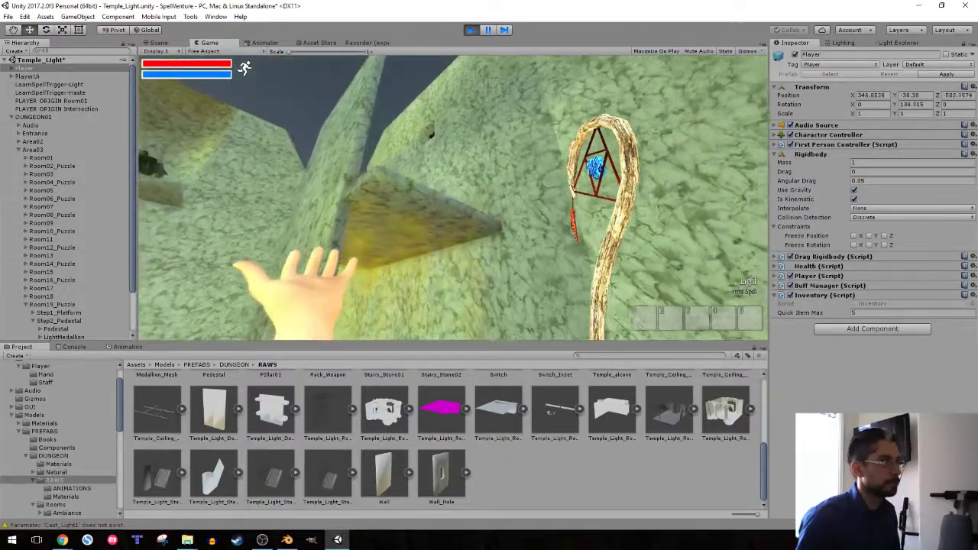
key(w)
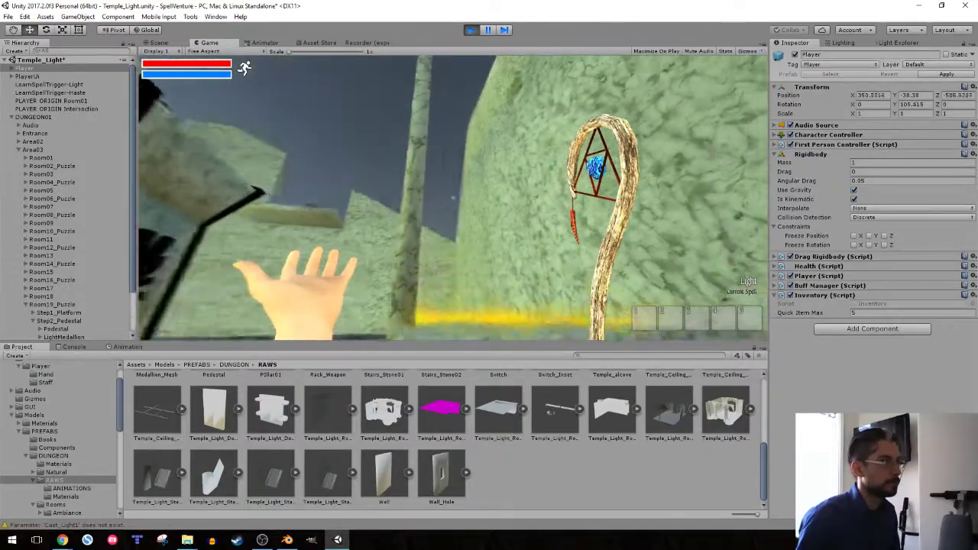
Play-test Room19's upper level, return to the floor and check the light beams and medallions around the pedestal
key(w)
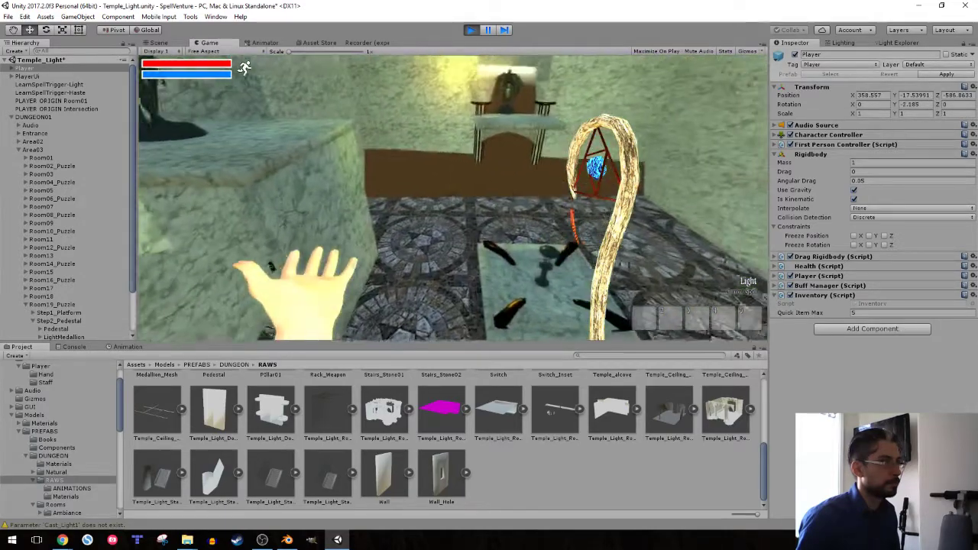
key(s)
key(w)
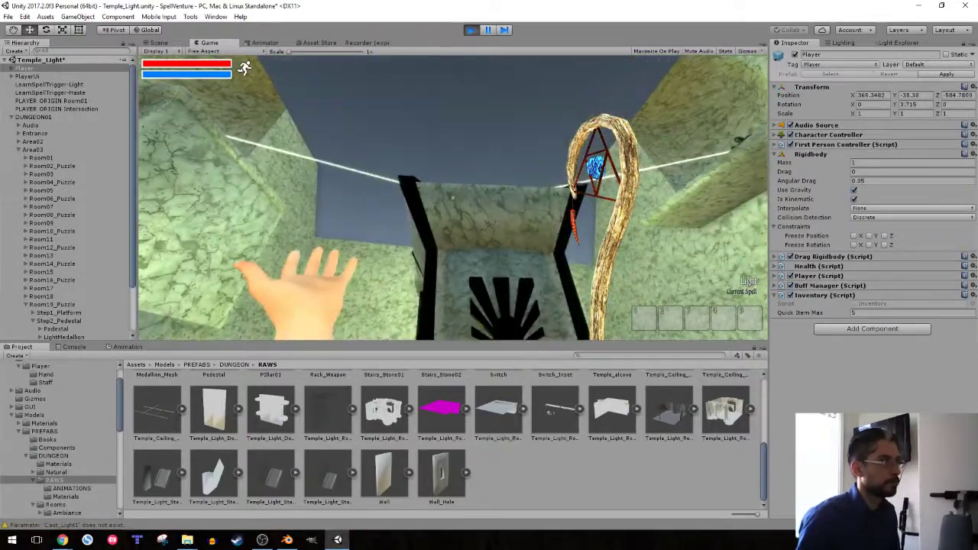
key(a)
key(a)
key(w)
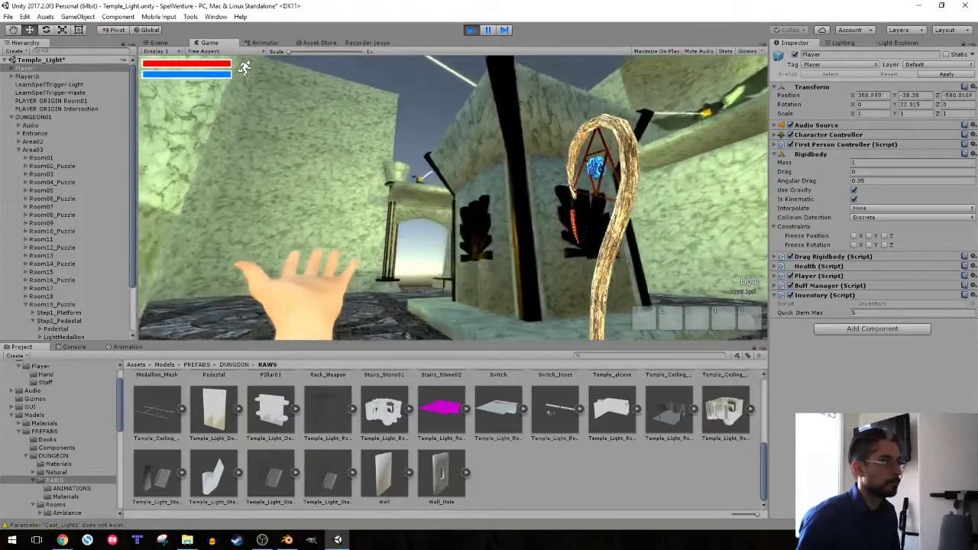
Run through the glowing passage in the play-test, gather the Key of Light and continue into the area beyond
key(w)
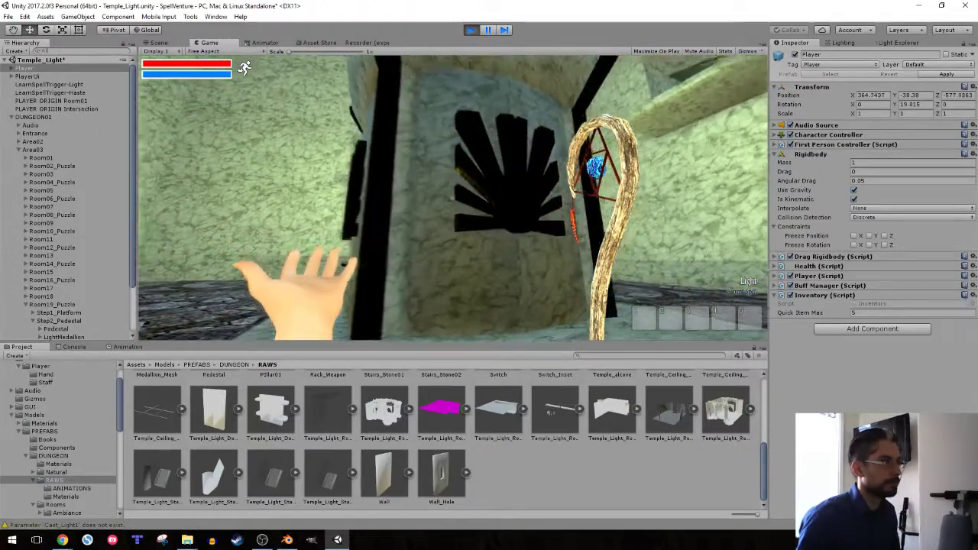
key(w)
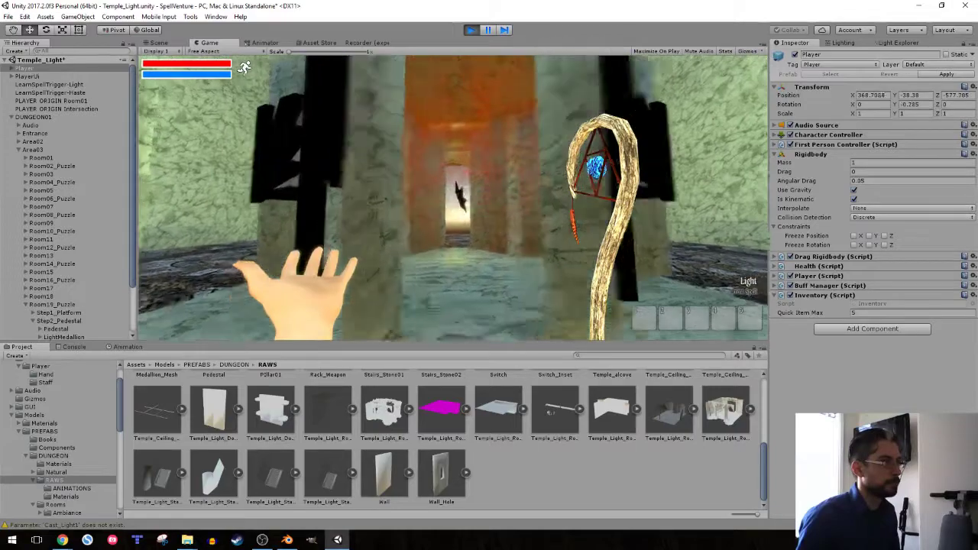
key(w)
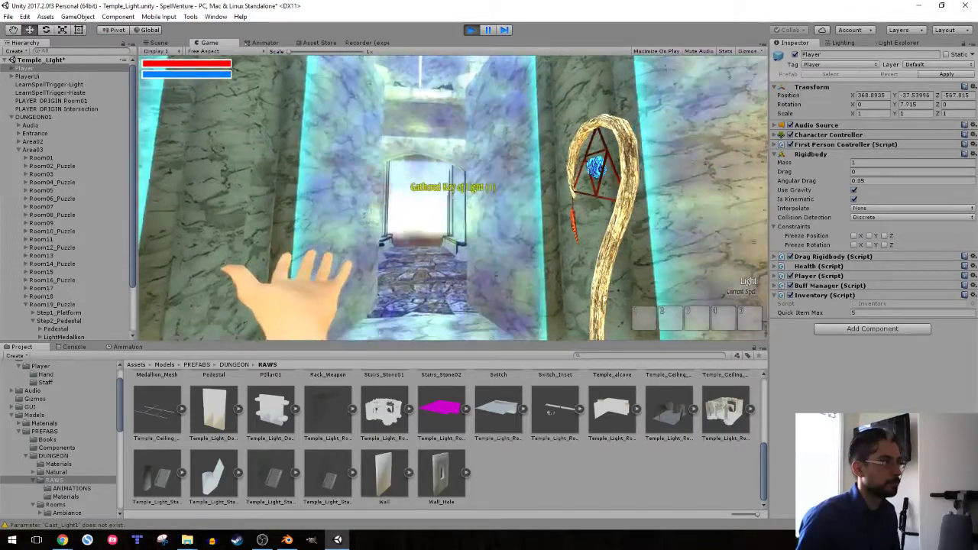
key(w)
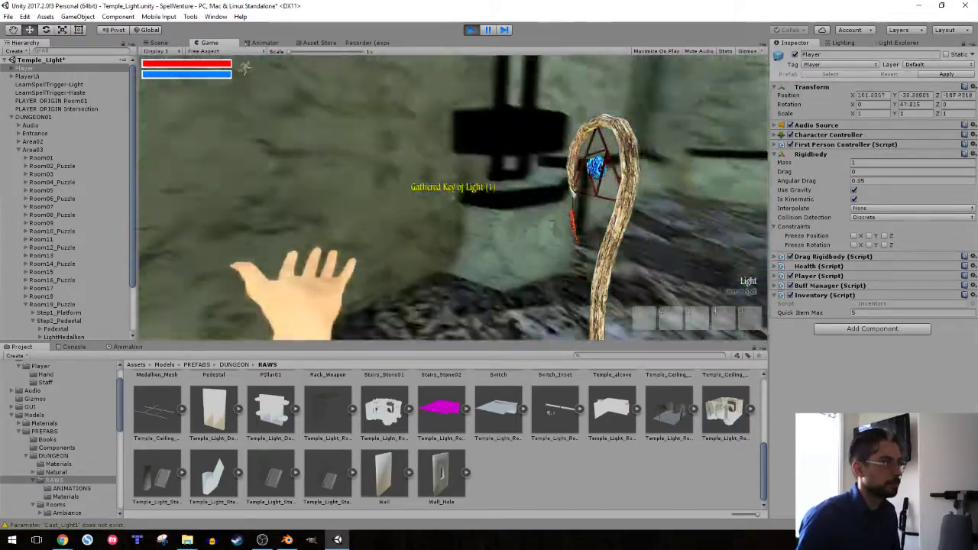
Finish play-testing the temple room with the white steps and pedestal, and stop play mode
key(w)
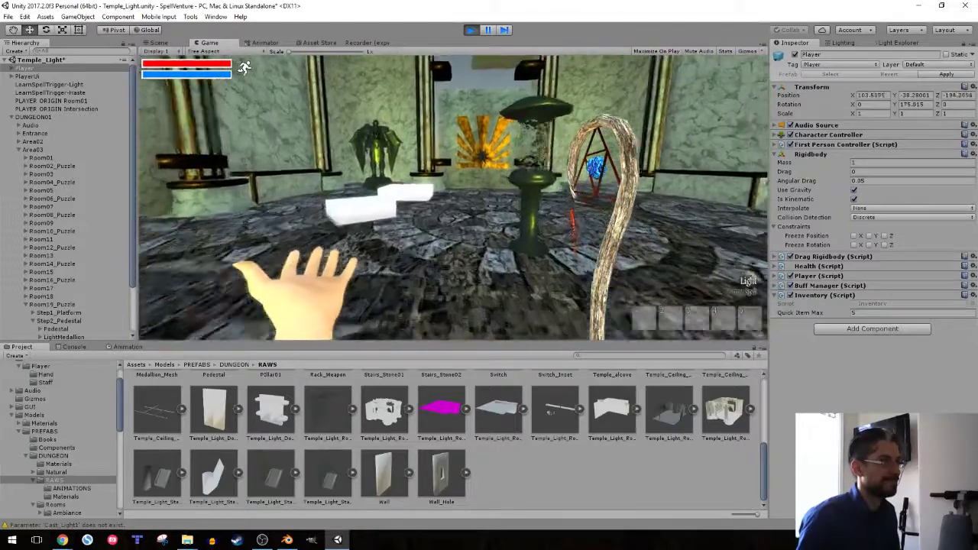
key(e)
click(471, 30)
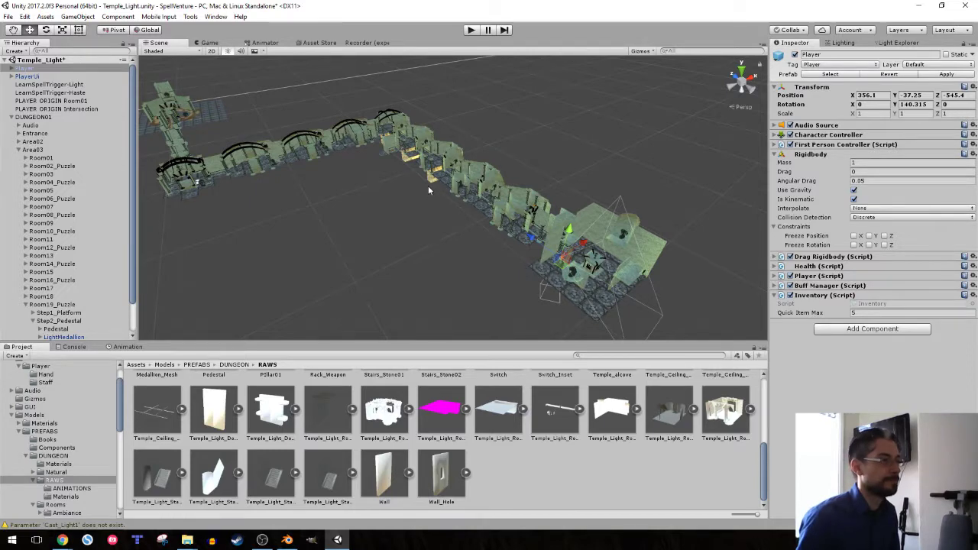
alt+drag(428, 186, 504, 208)
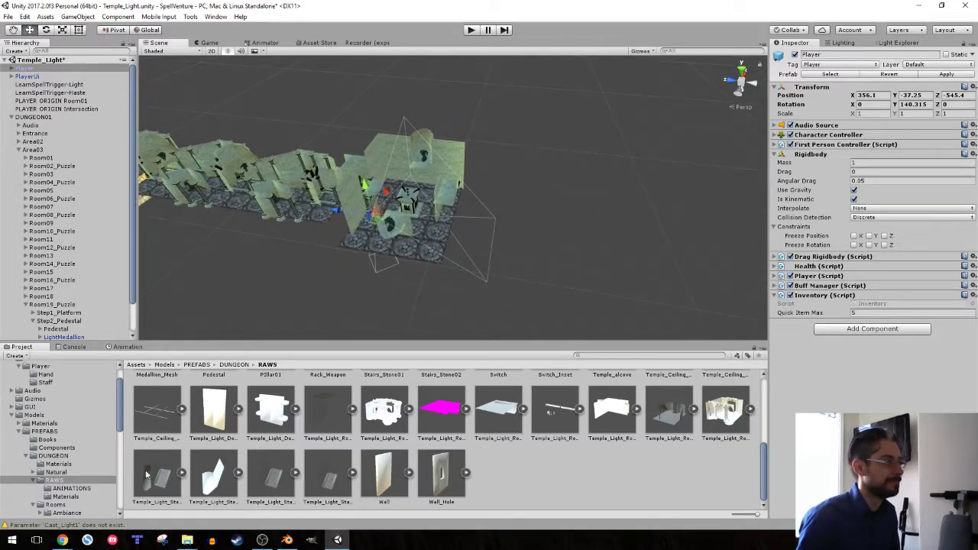
Switch to the Asana board in Chrome and complete the Wing 1 Polish subtask about Puzzle 9's high medallion
click(63, 539)
click(168, 493)
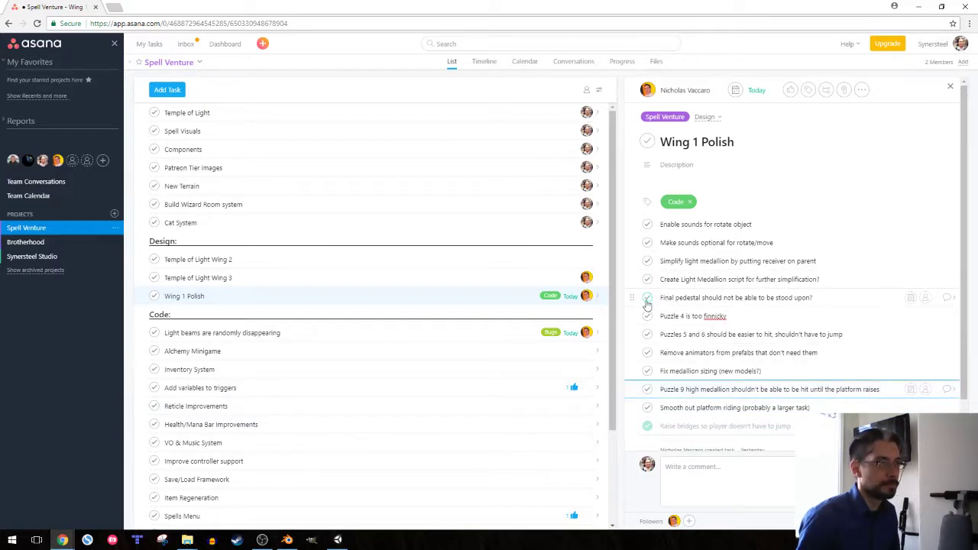
click(648, 391)
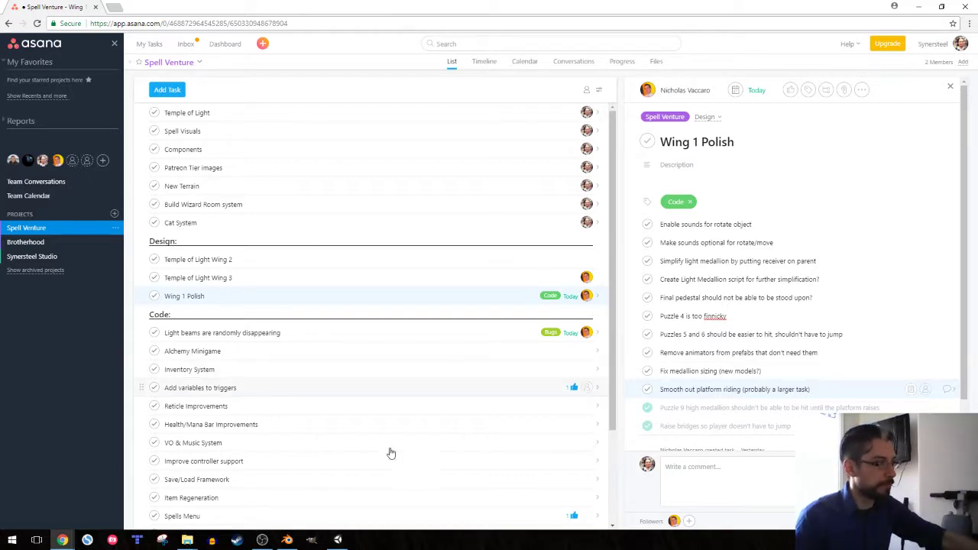
Return to Unity and set the scene's environment lighting intensity multiplier to 0.5
click(338, 539)
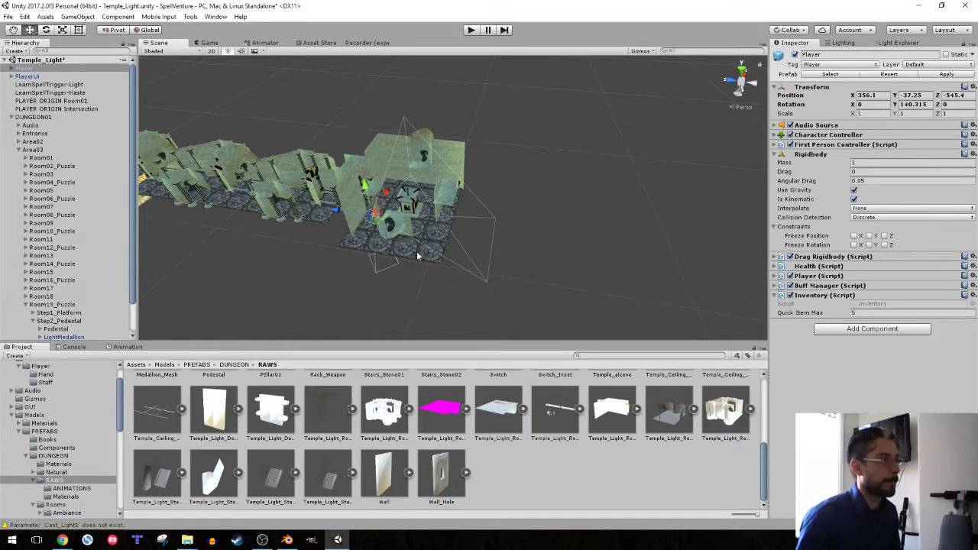
right_drag(417, 256, 548, 69)
key(w)
click(845, 43)
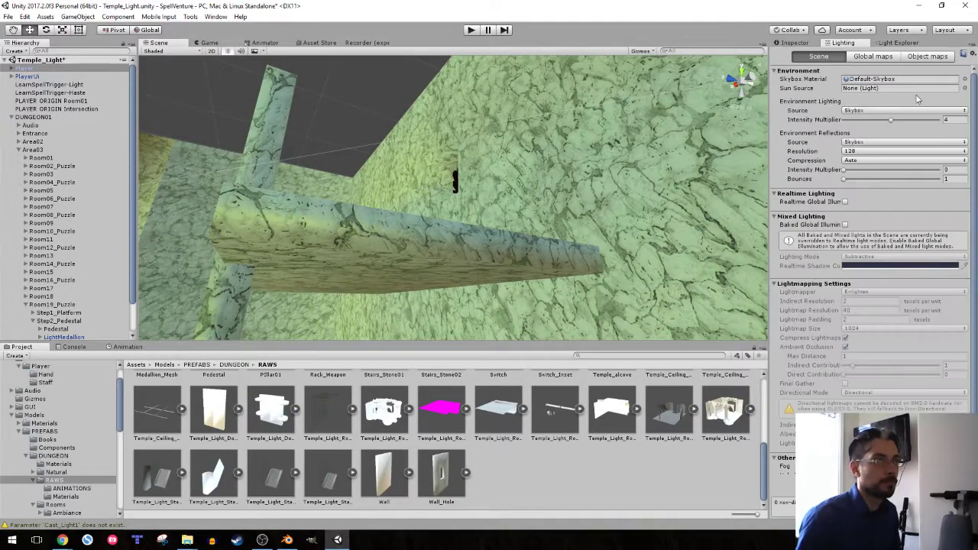
click(946, 119)
text(0.5)
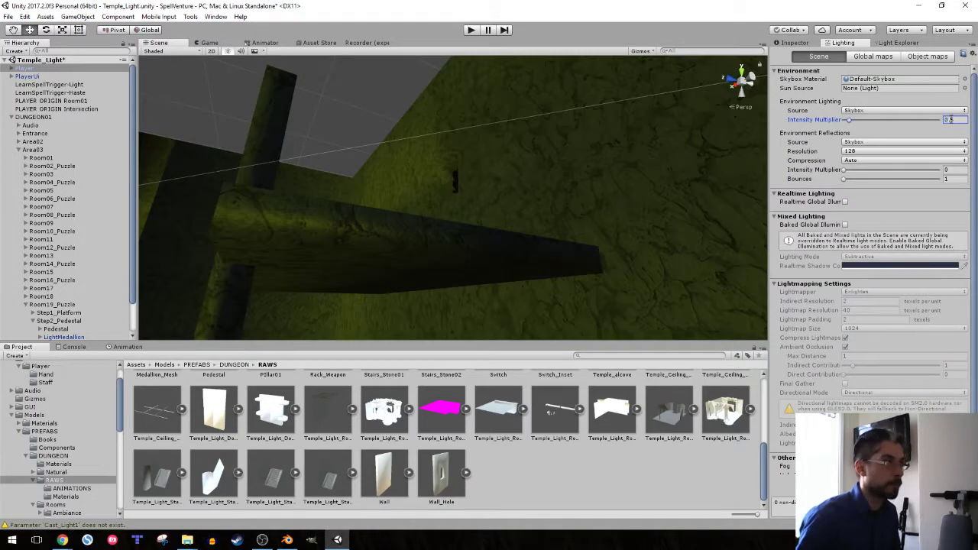
Run the Temple_Light scene in play mode
click(472, 31)
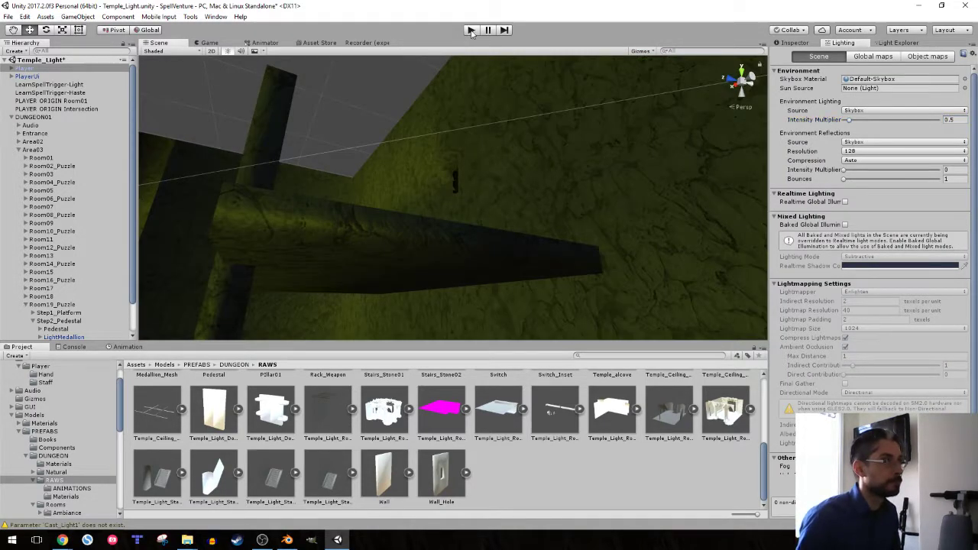
right_drag(428, 168, 426, 173)
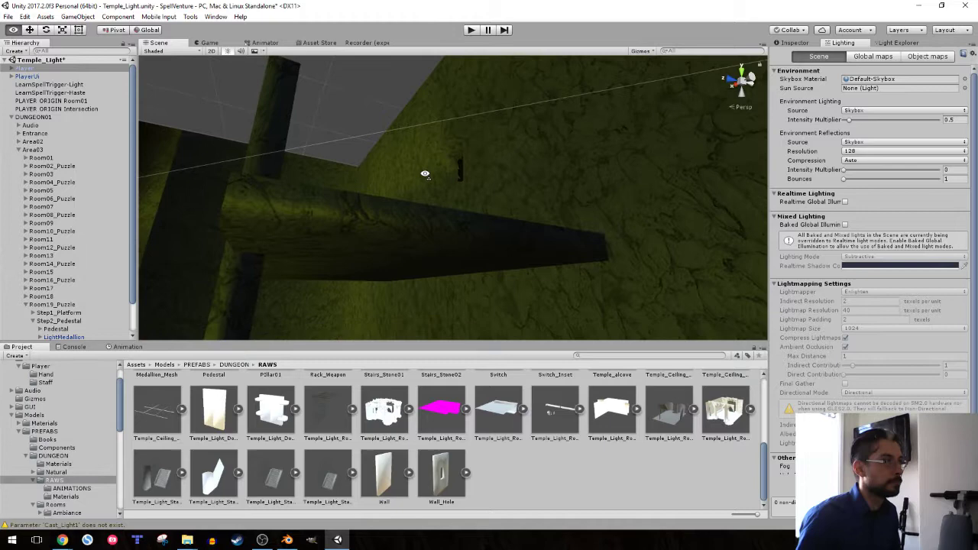
click(470, 33)
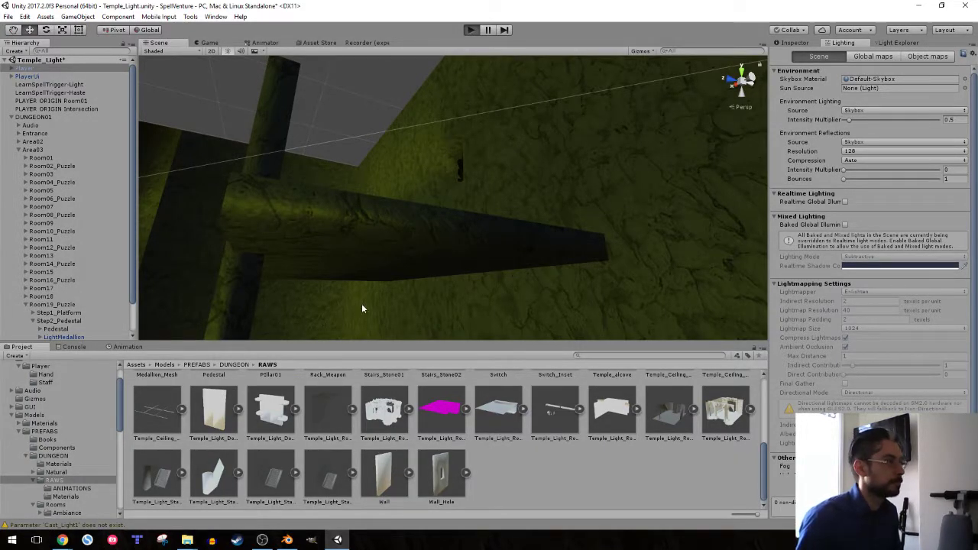
Open GifCam, fit its capture frame over the game view at 1226x543, and walk the player to the starting spot
click(112, 539)
drag(492, 123, 220, 54)
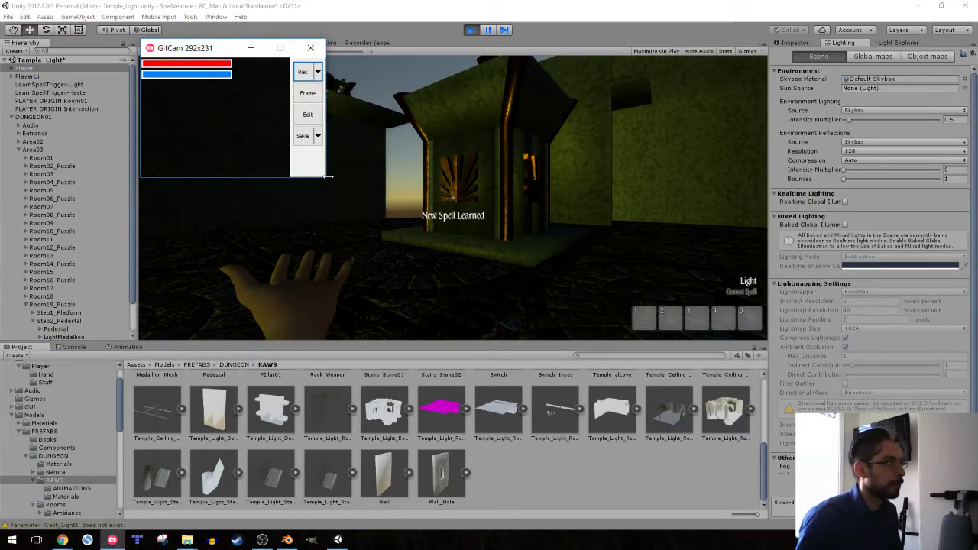
drag(329, 178, 802, 337)
click(435, 207)
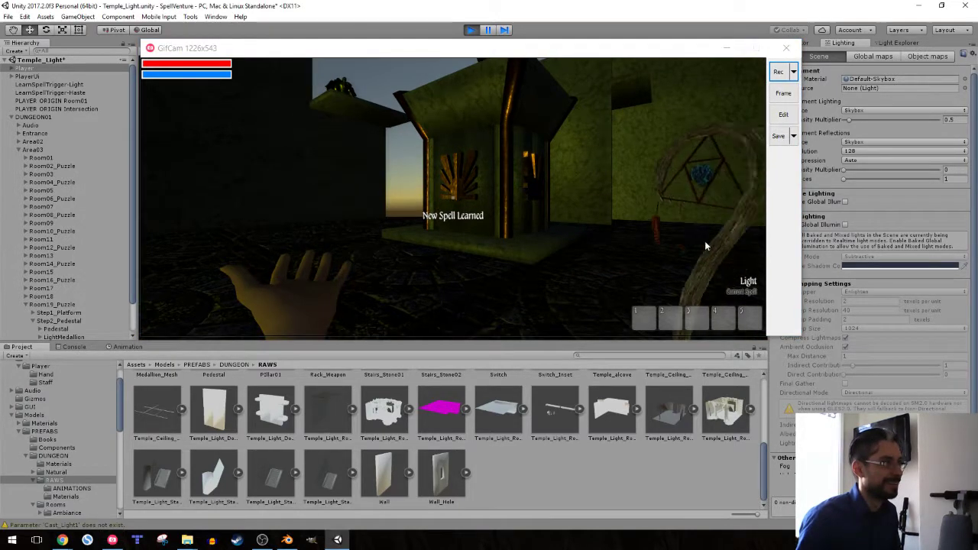
key(w)
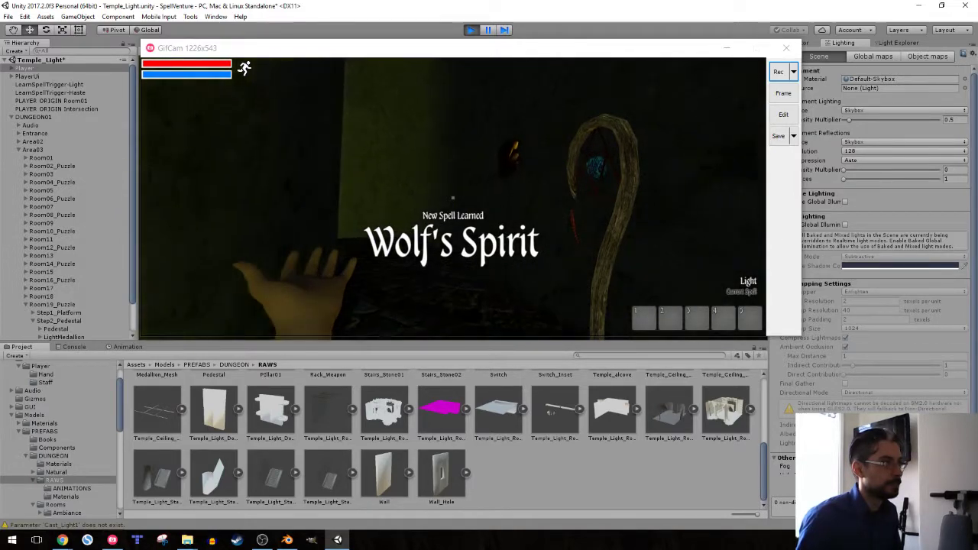
key(Escape)
Record the player running through the temple as a GIF at 16 FPS
click(794, 73)
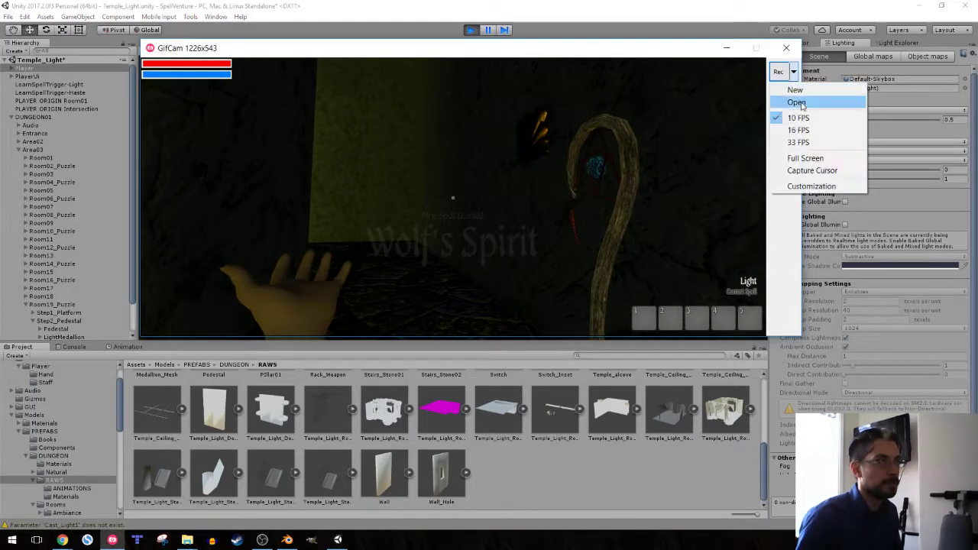
click(797, 130)
click(778, 72)
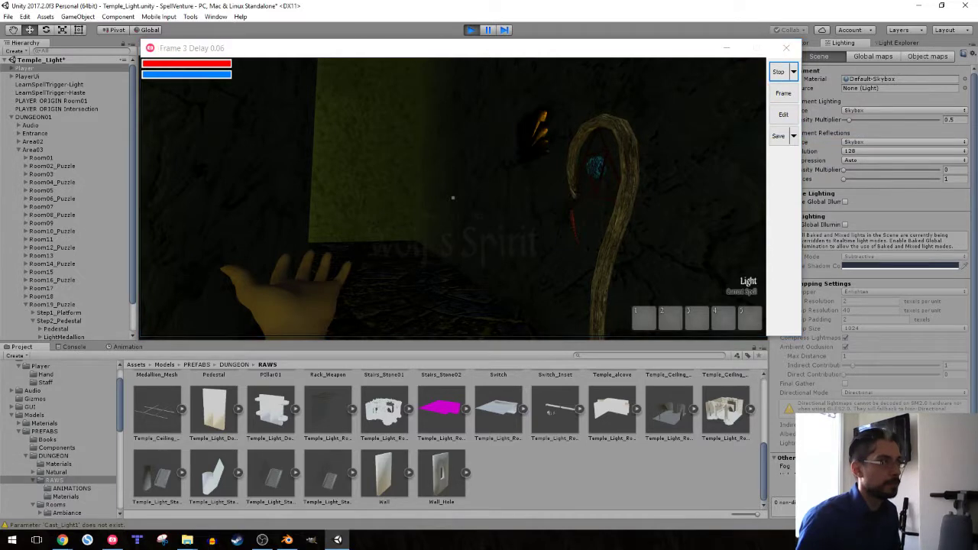
key(shift)
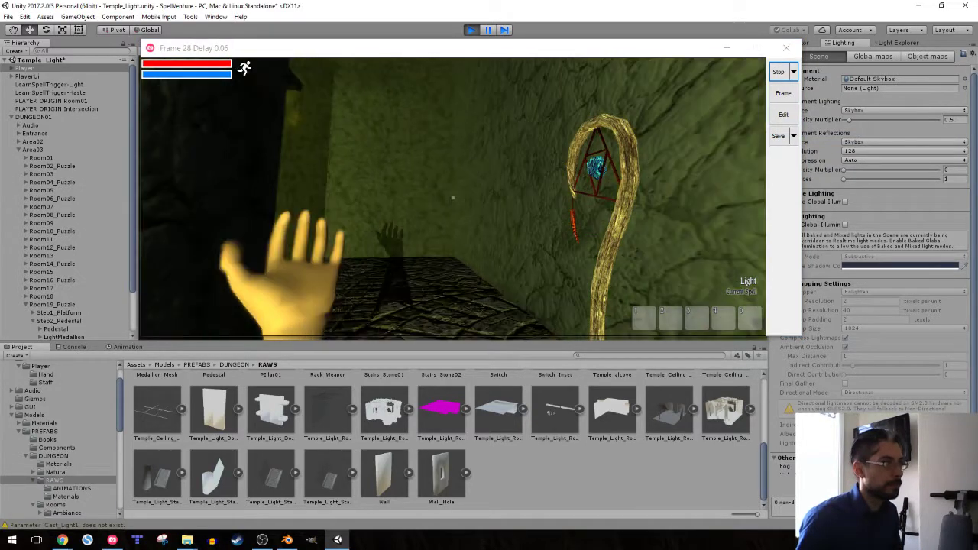
key(w)
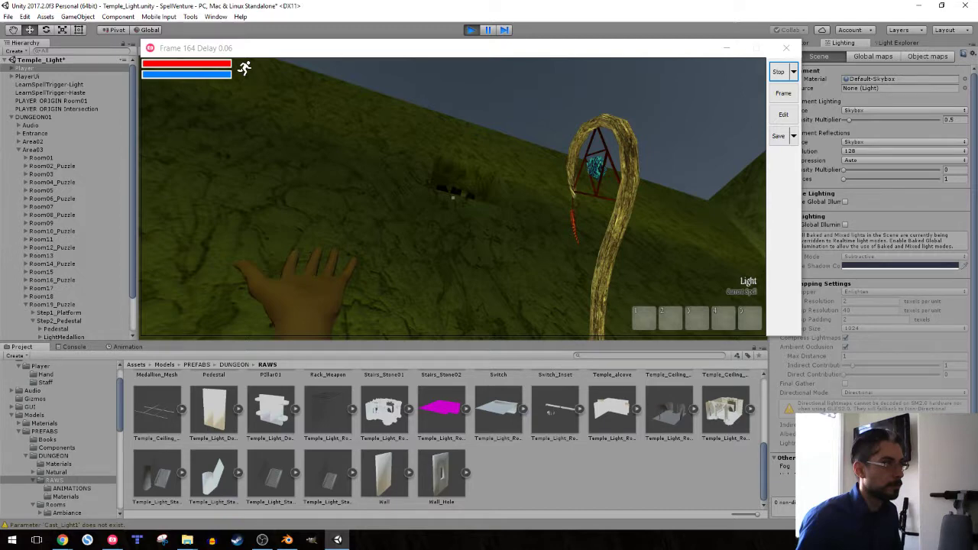
click(778, 71)
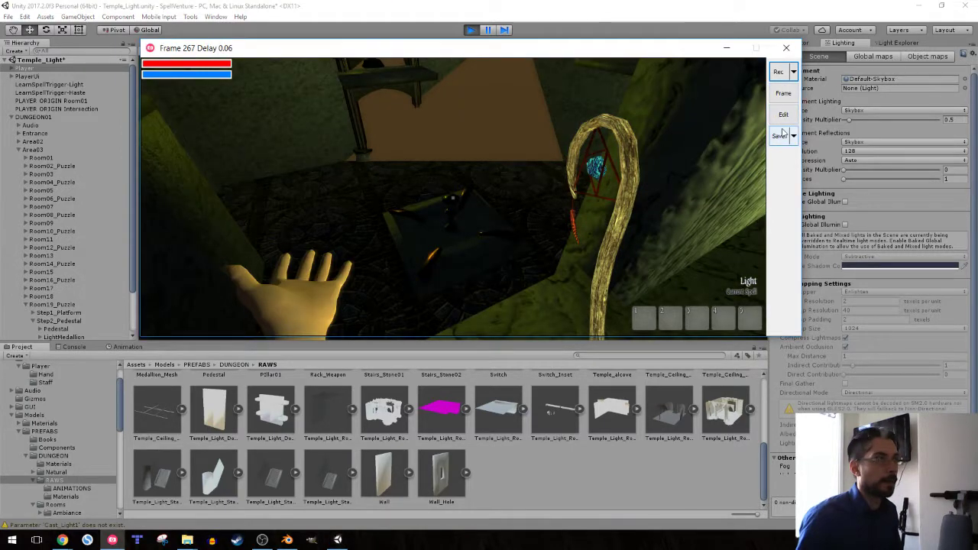
Trim the end of the recording in GifCam's frame editor by deleting every frame after frame 224
click(783, 114)
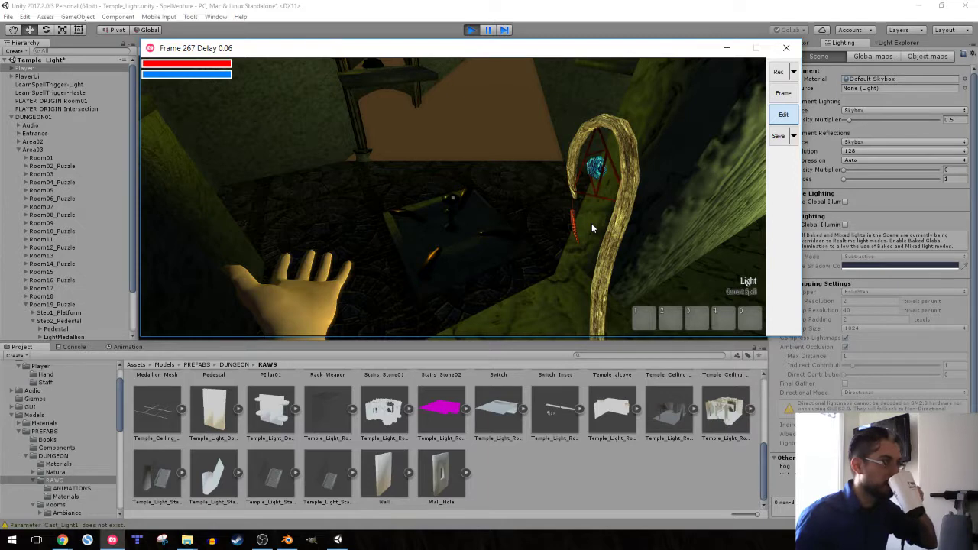
drag(462, 17, 256, 16)
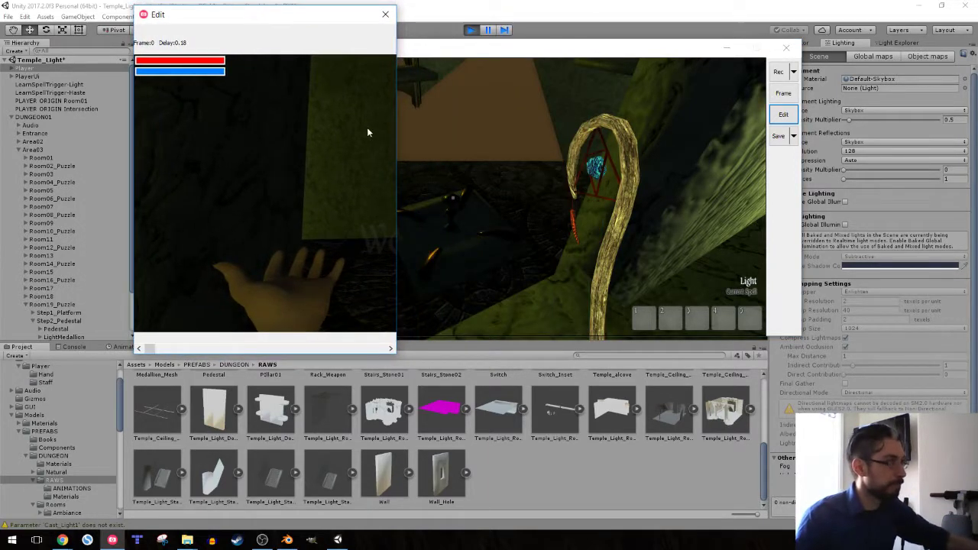
drag(396, 141, 770, 140)
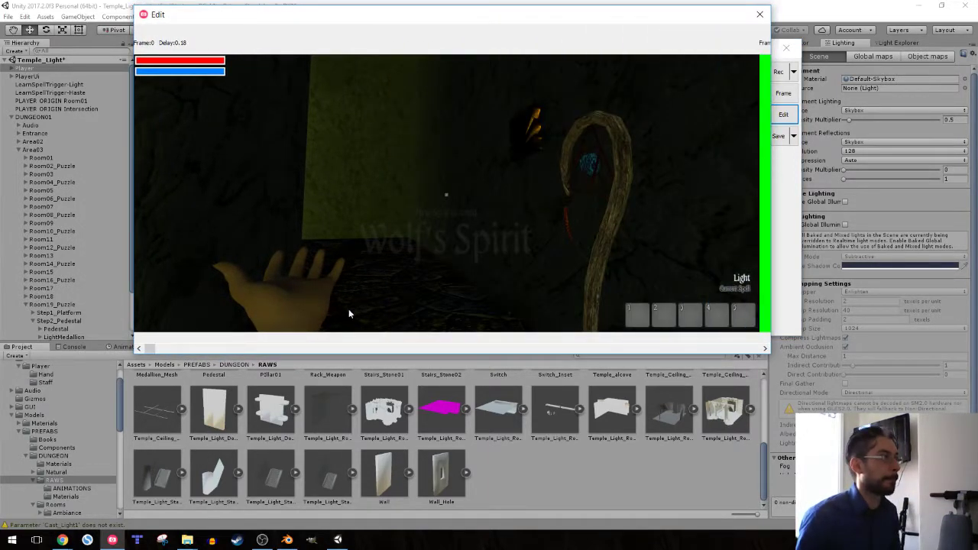
drag(156, 349, 663, 351)
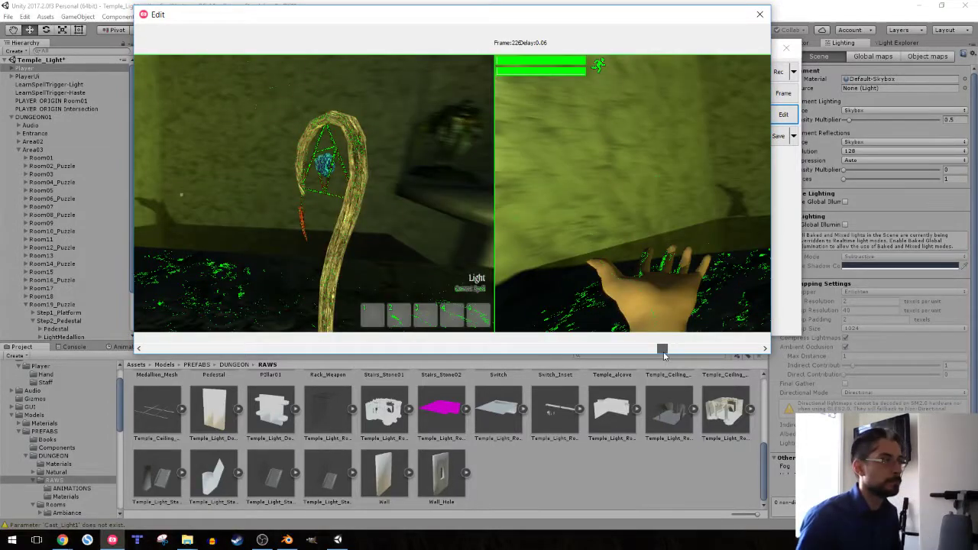
right_click(483, 203)
click(513, 234)
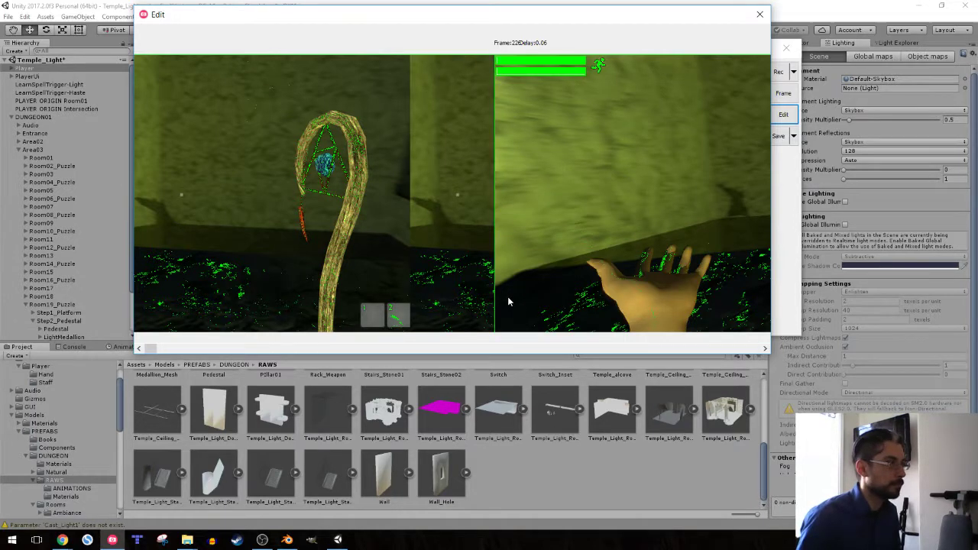
mouse_move(187, 540)
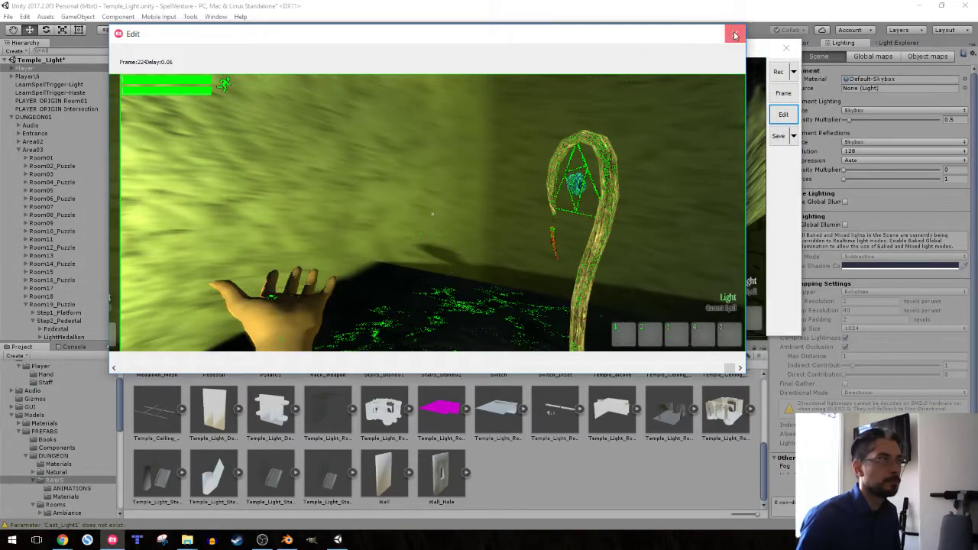
click(735, 34)
Save the recording as a GIF image named 60 in the 1 - SOCIAL MEDIA folder
click(779, 136)
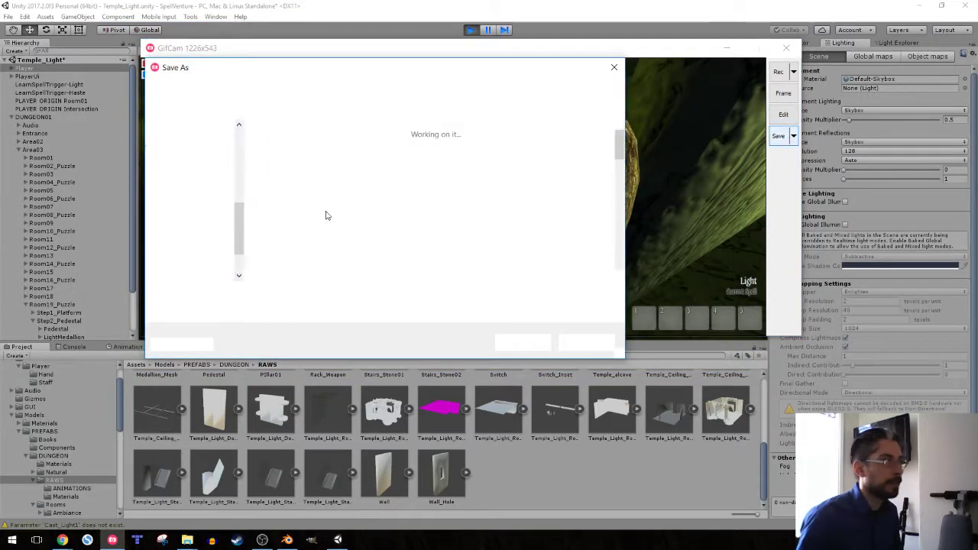
scroll(518, 252, down, 10)
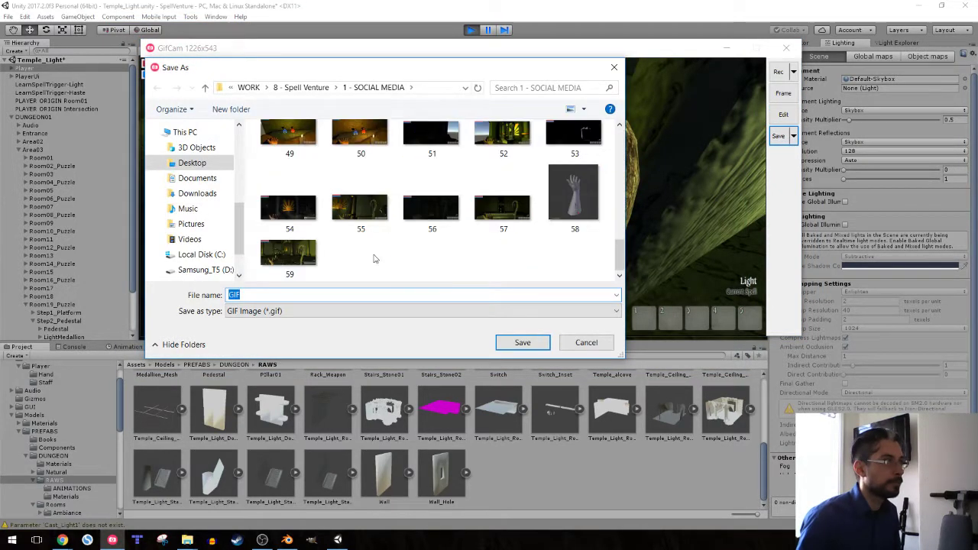
click(306, 259)
click(386, 297)
text(60)
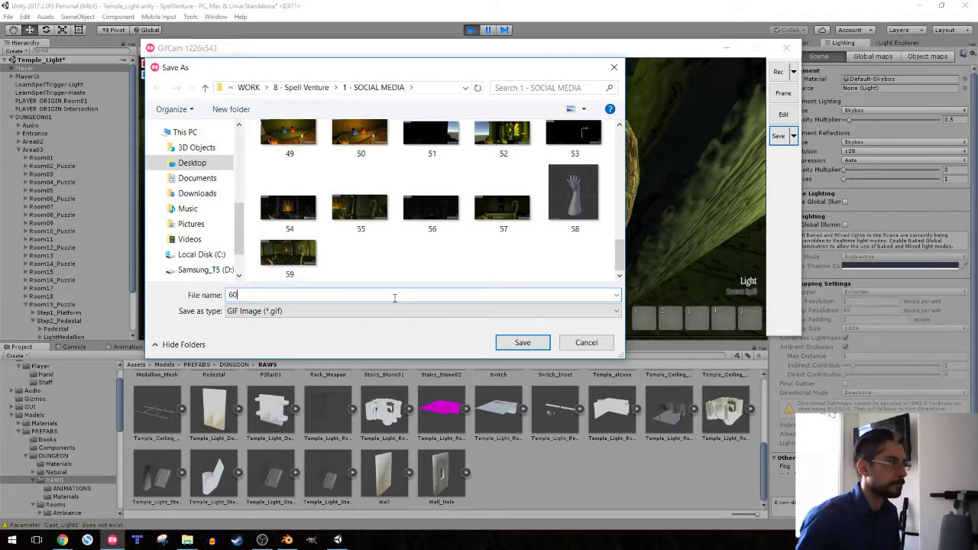
key(Return)
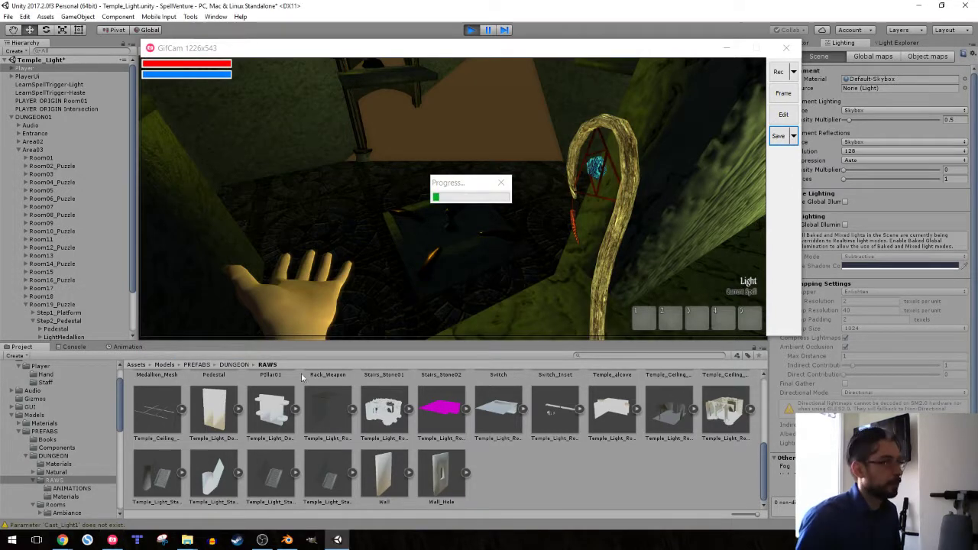
Stop play mode in Unity and close GifCam after switching to the RAWS folder in File Explorer
click(331, 213)
click(472, 30)
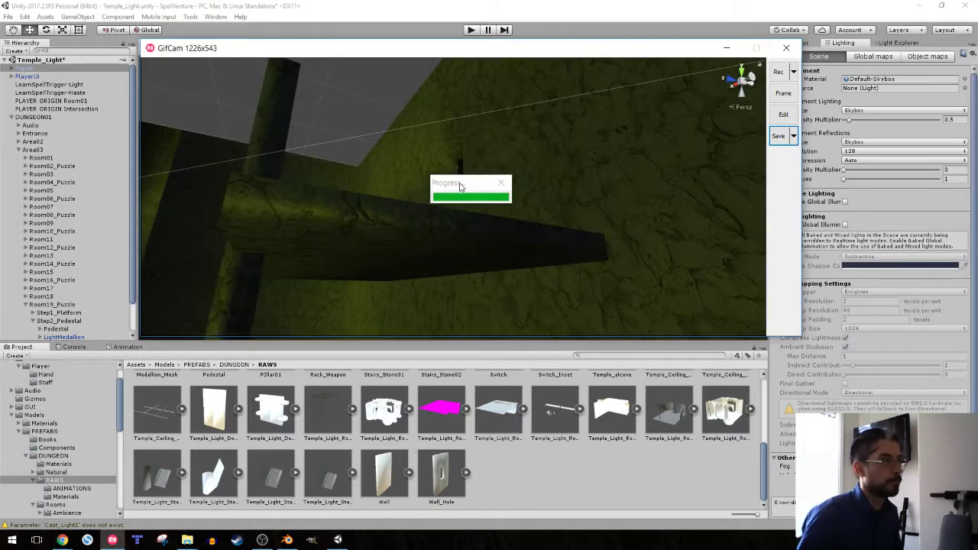
mouse_move(191, 544)
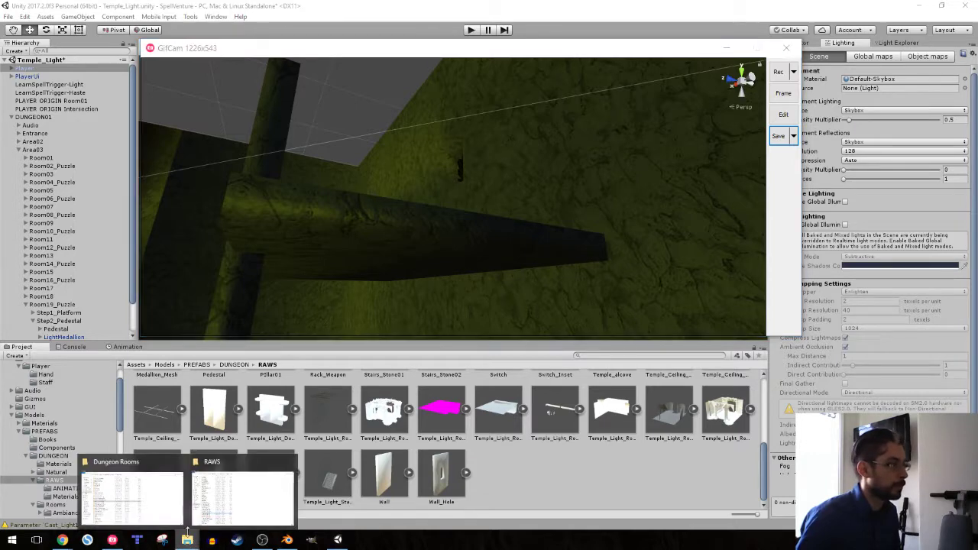
click(212, 501)
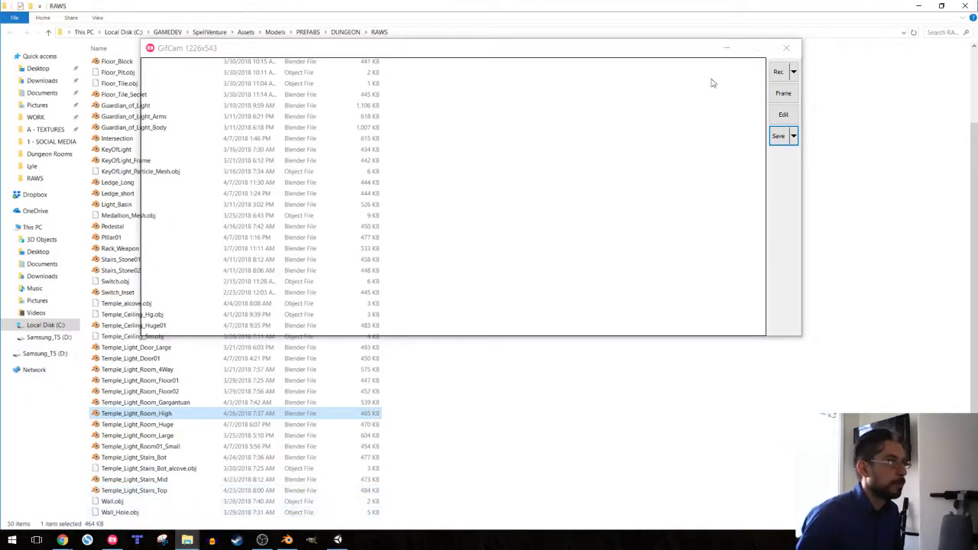
click(786, 48)
View the saved 60.gif in a maximized Photos window to check the recording
mouse_move(188, 539)
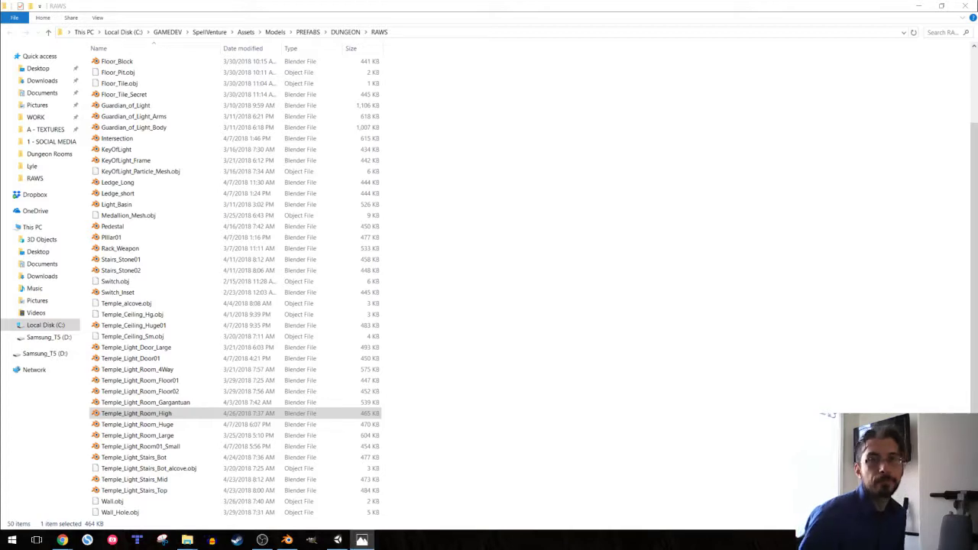
drag(977, 46, 257, 34)
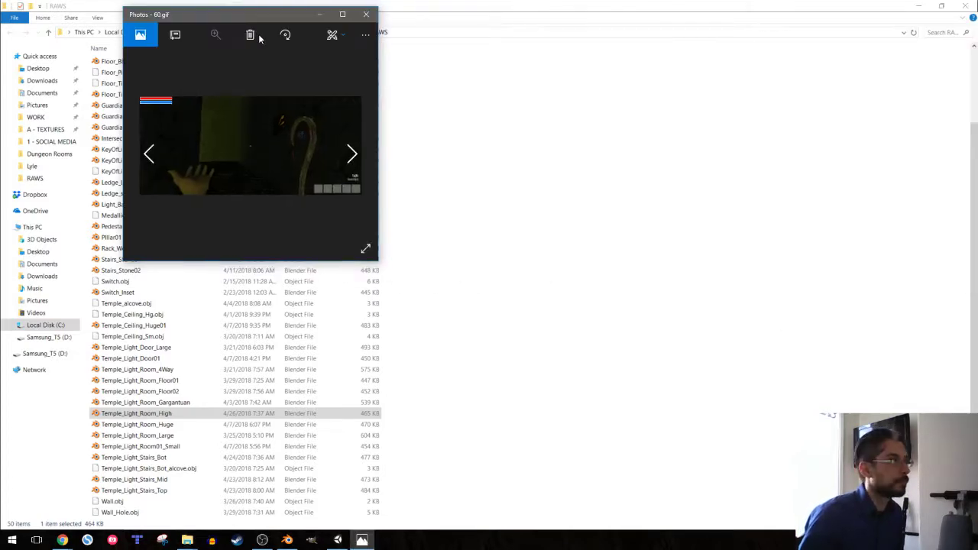
double_click(257, 17)
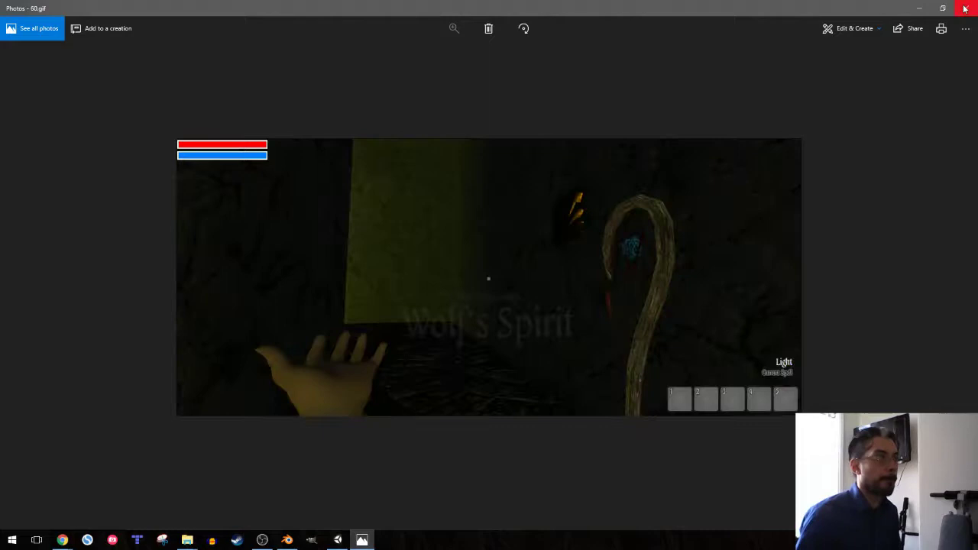
Close the GIF preview and check the 1 - SOCIAL MEDIA folder window before moving it back off this screen
click(966, 8)
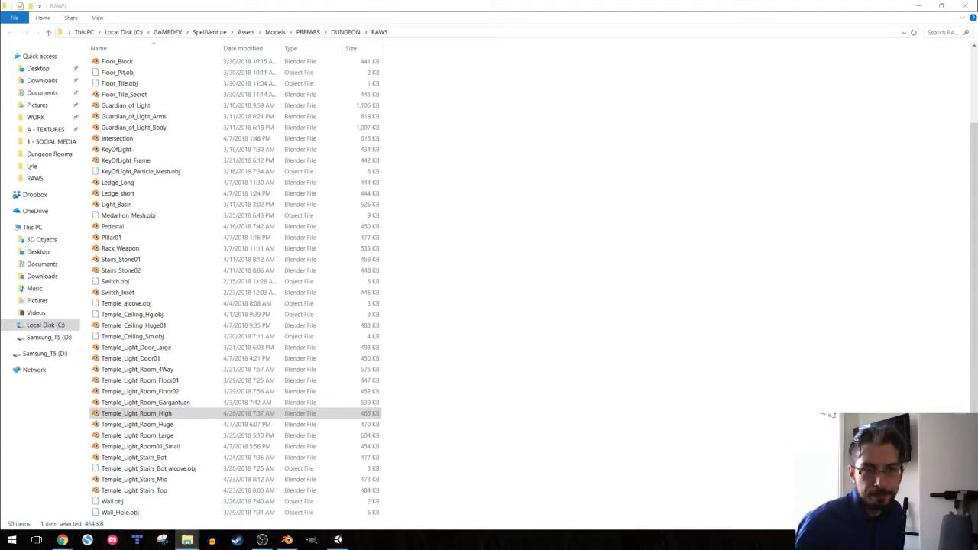
drag(977, 73, 535, 5)
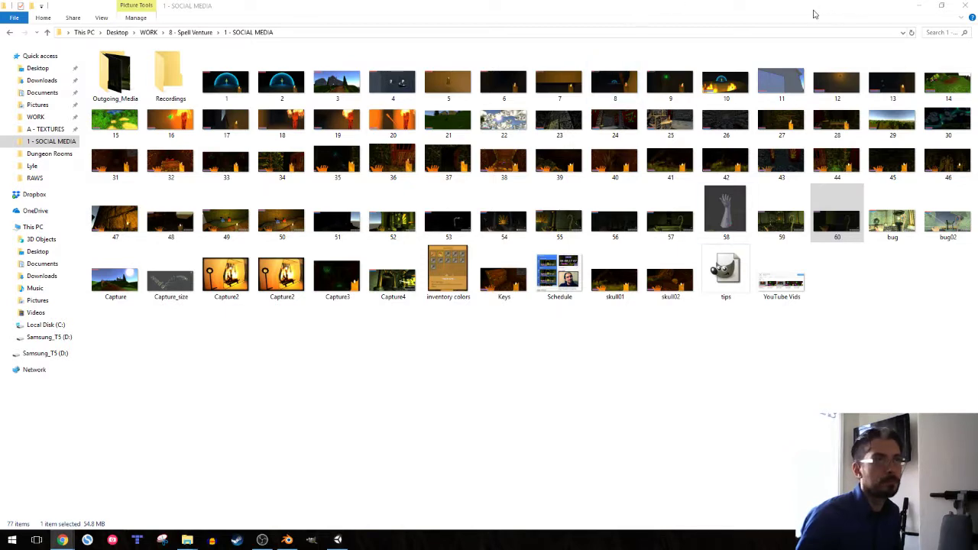
drag(814, 11, 977, 23)
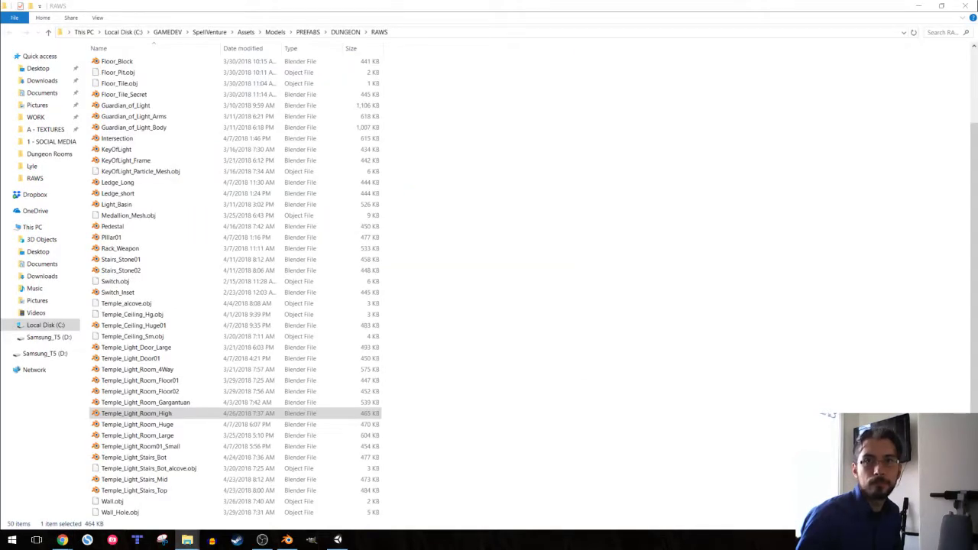
Switch to Asana in Chrome and read through the subtasks of the Wing 1 Polish task
key(alt+Tab)
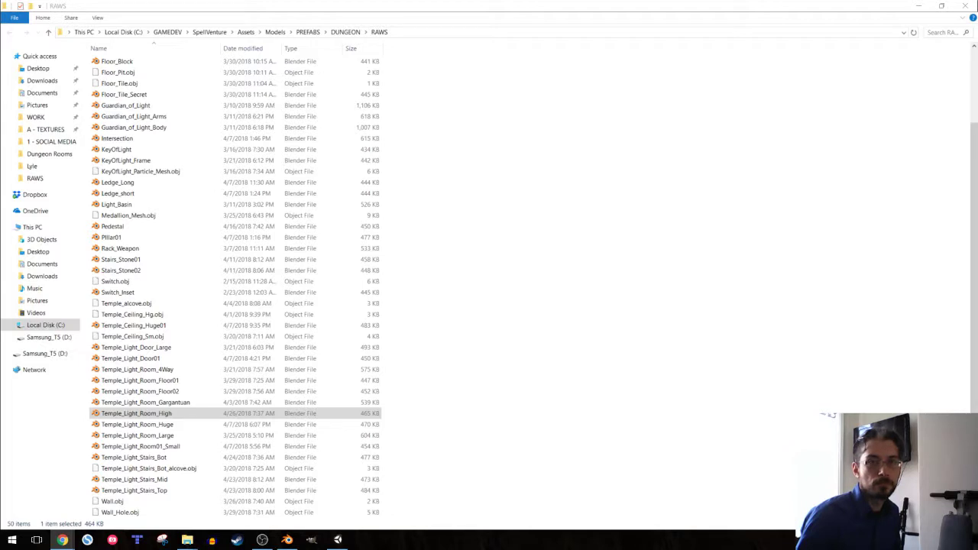
mouse_move(60, 538)
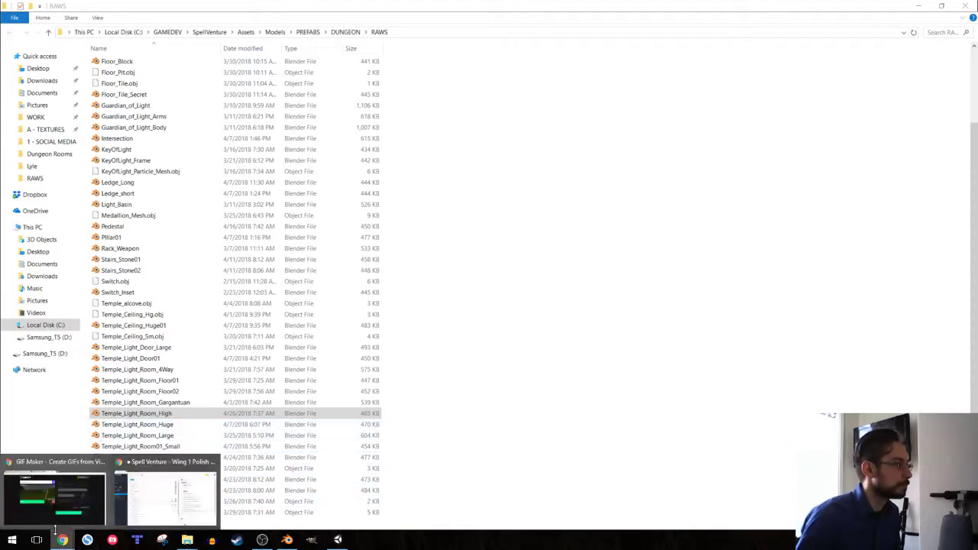
click(165, 495)
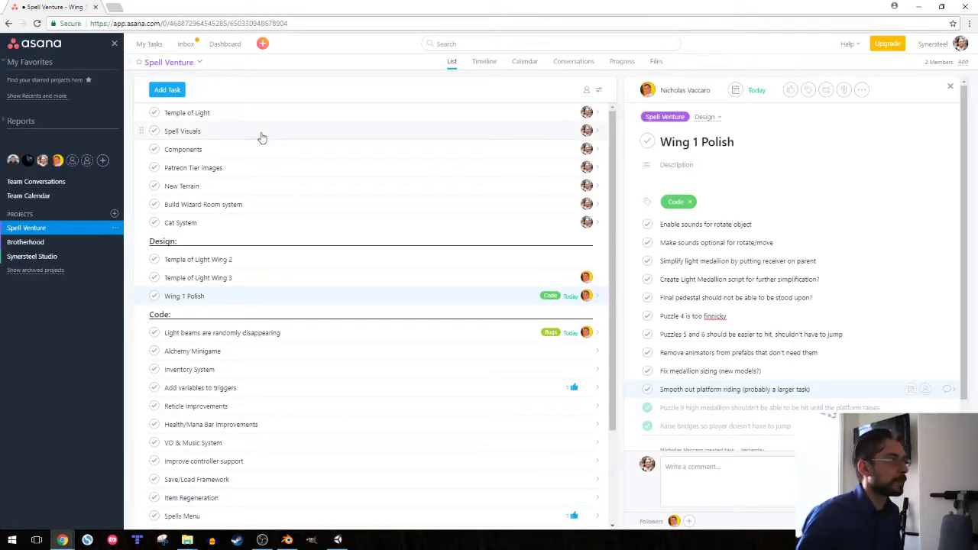
scroll(675, 370, down, 1)
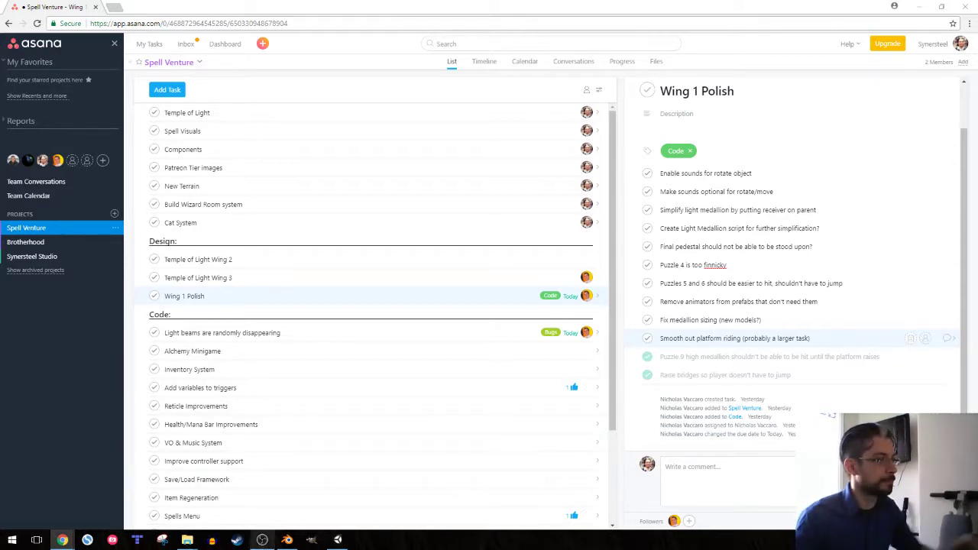
Switch to Blender and open the recently used Hand.blend file in place of the Temple_Light_Room_High scene
key(alt+Tab)
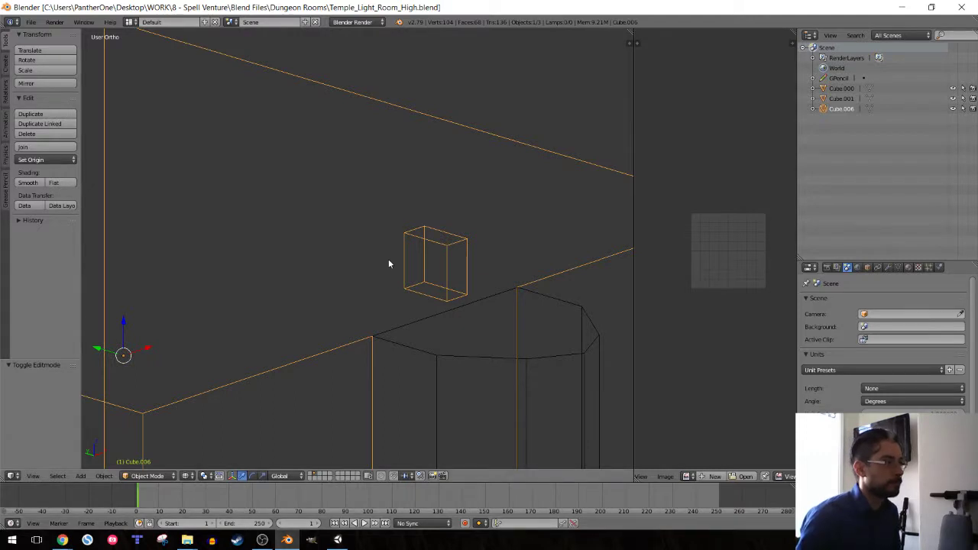
mouse_move(388, 264)
middle_down()
mouse_move(336, 243)
mouse_move(394, 246)
middle_up()
scroll(395, 246, down, 5)
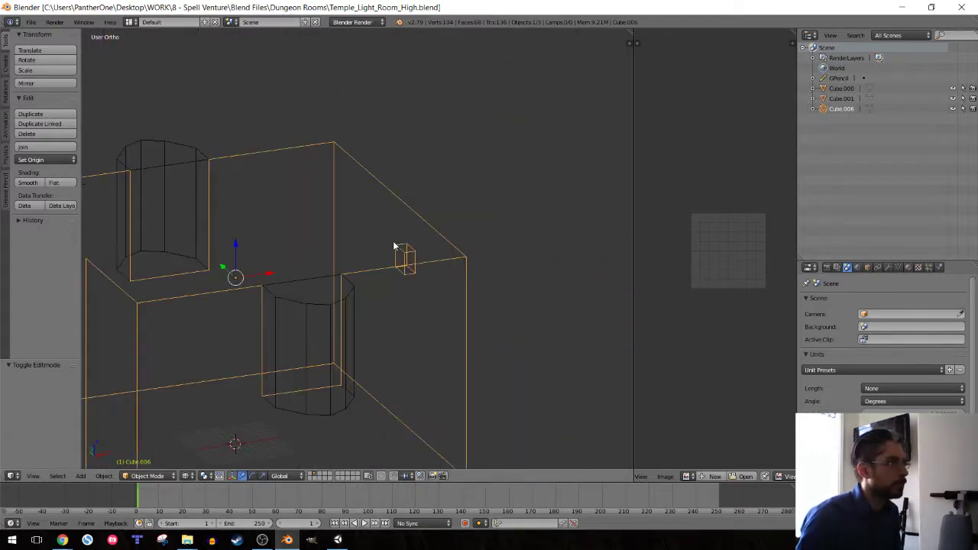
scroll(394, 246, down, 3)
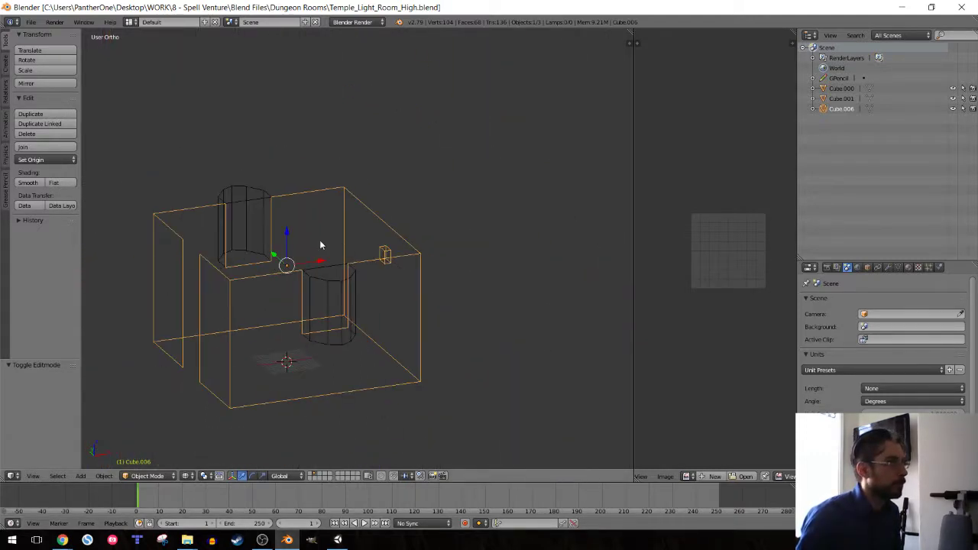
click(30, 23)
mouse_move(61, 54)
click(175, 61)
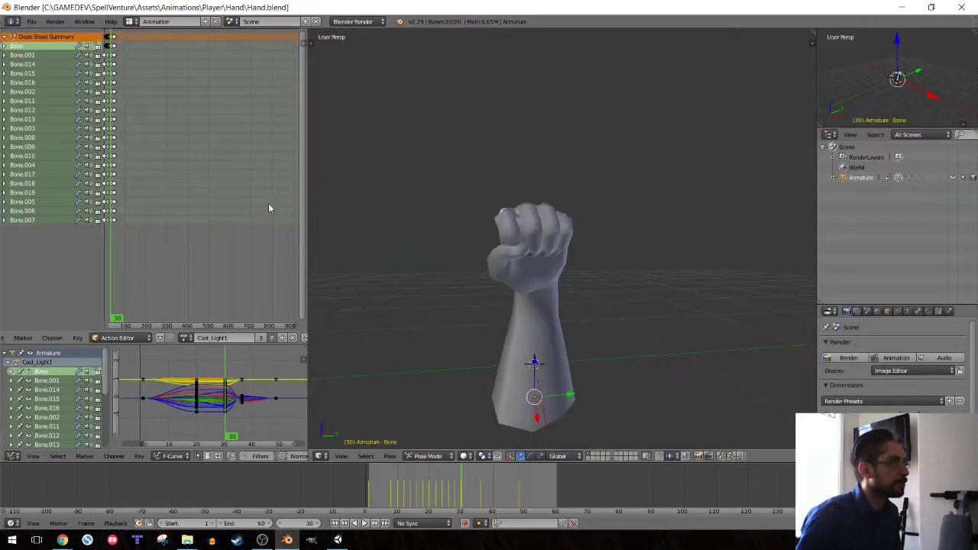
Play the hand's Cast_Light1 animation and examine its motion from several sides
key(alt+a)
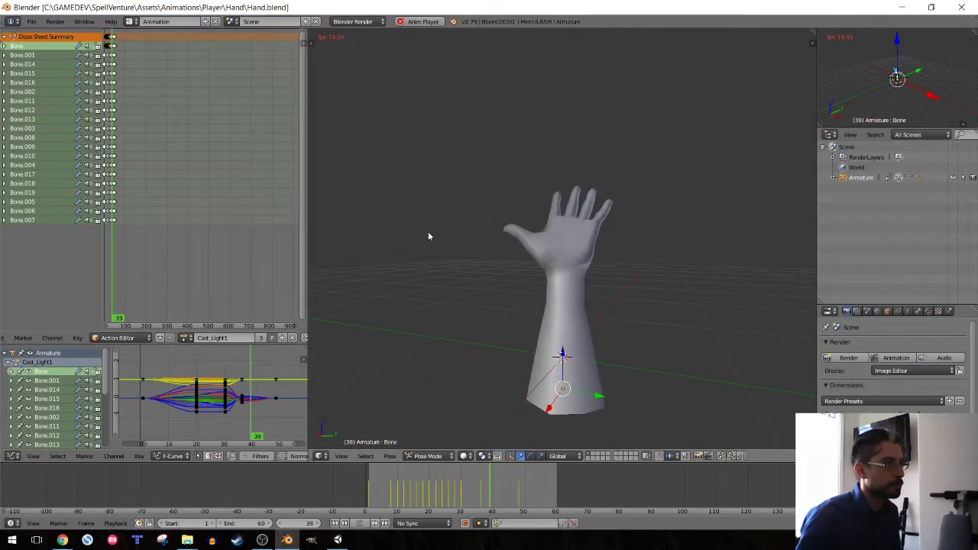
middle_drag(448, 222, 465, 230)
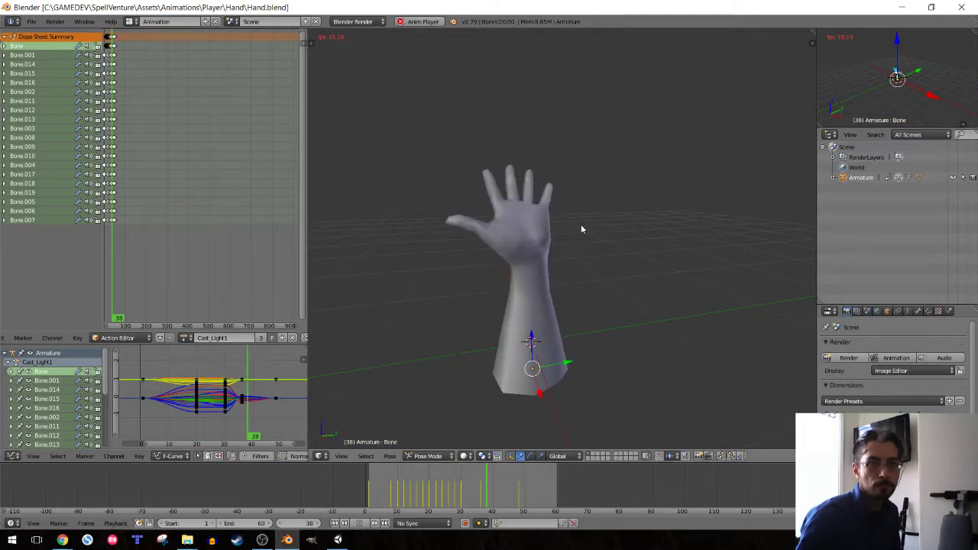
middle_drag(583, 224, 502, 225)
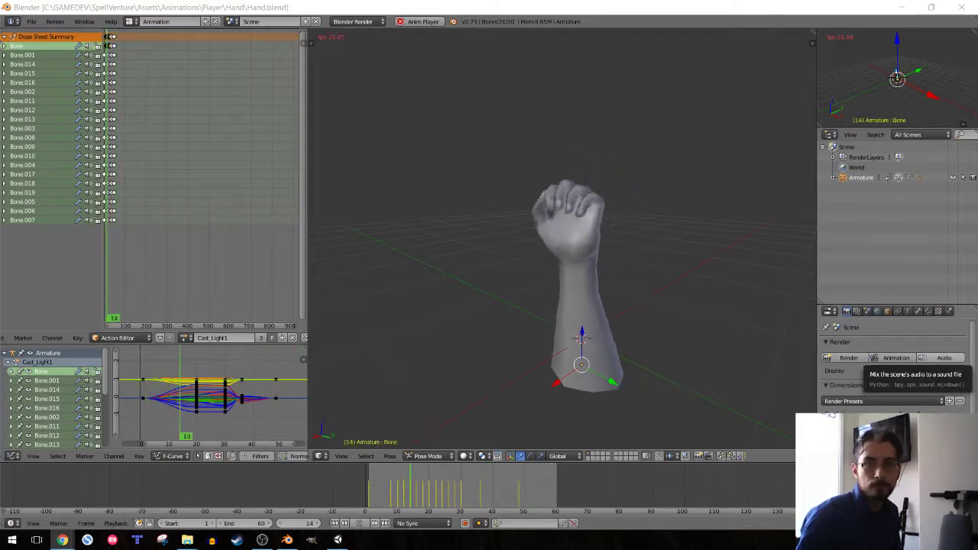
middle_drag(586, 202, 501, 204)
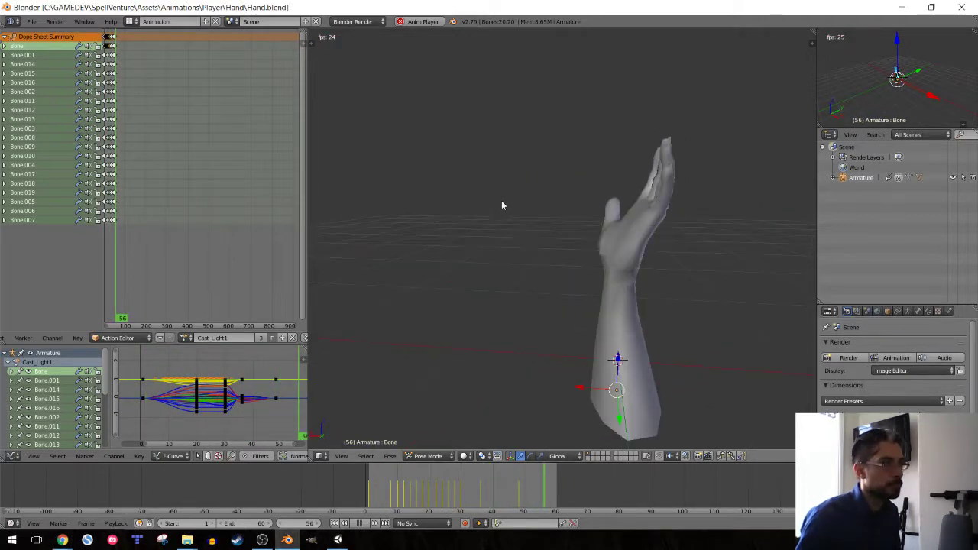
middle_drag(553, 227, 485, 221)
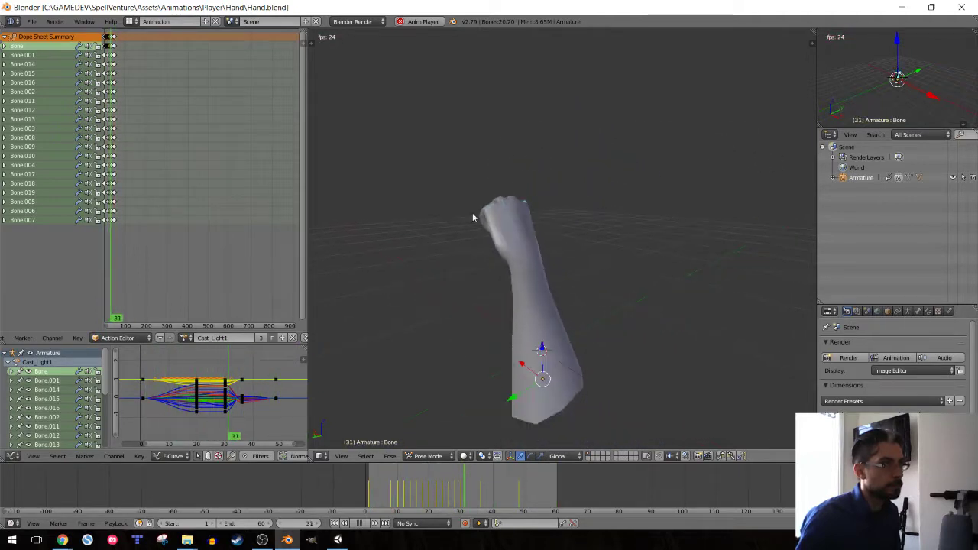
middle_drag(472, 217, 637, 215)
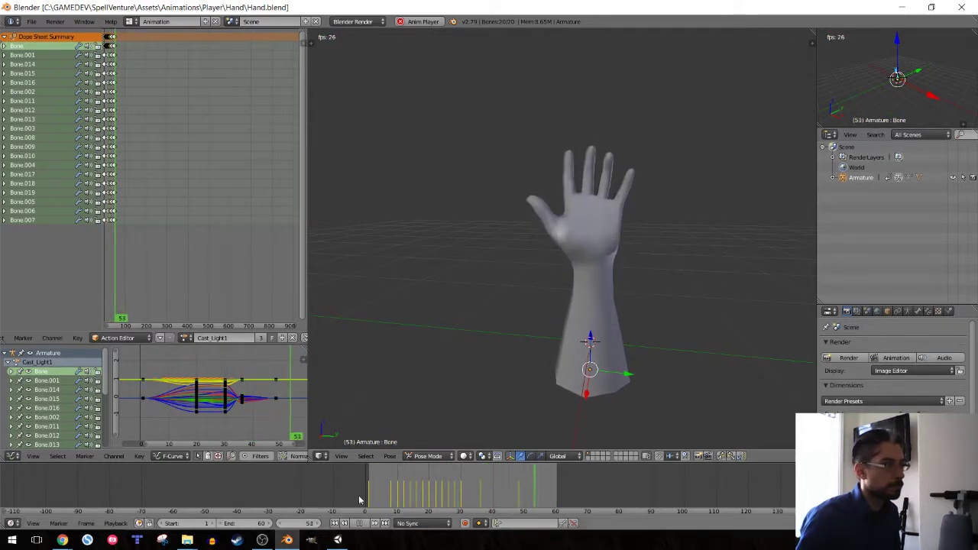
click(338, 540)
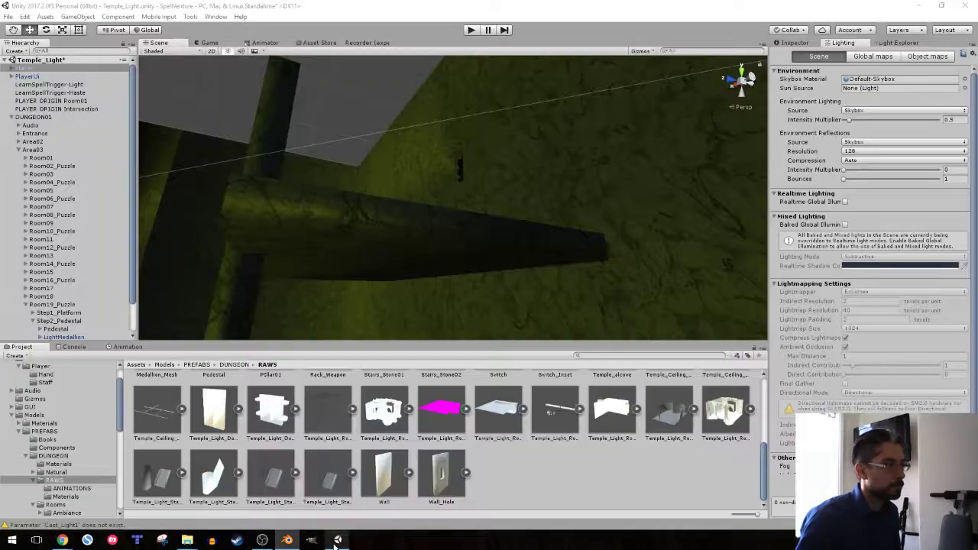
click(286, 540)
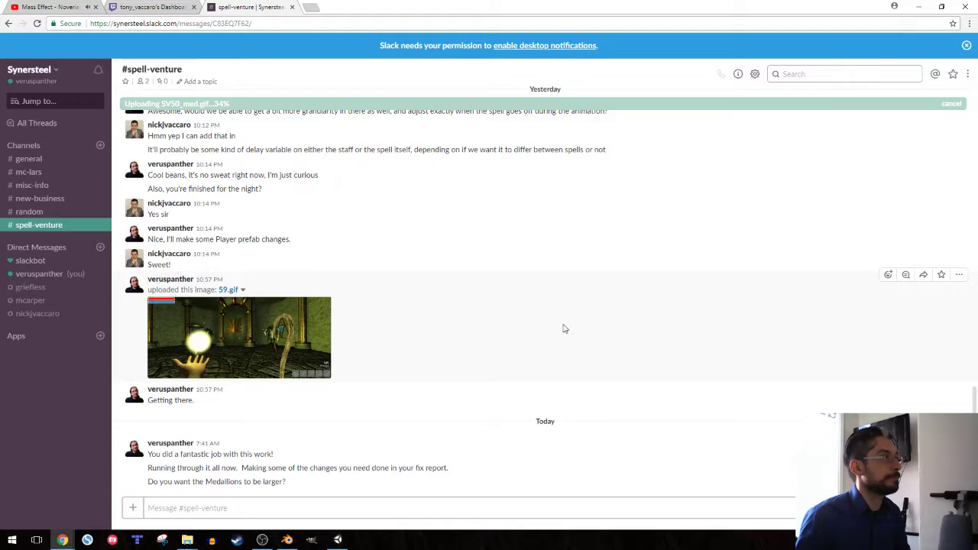
Return to Unity and select the Walls object in the Shell of Room19_Puzzle
key(alt+Tab)
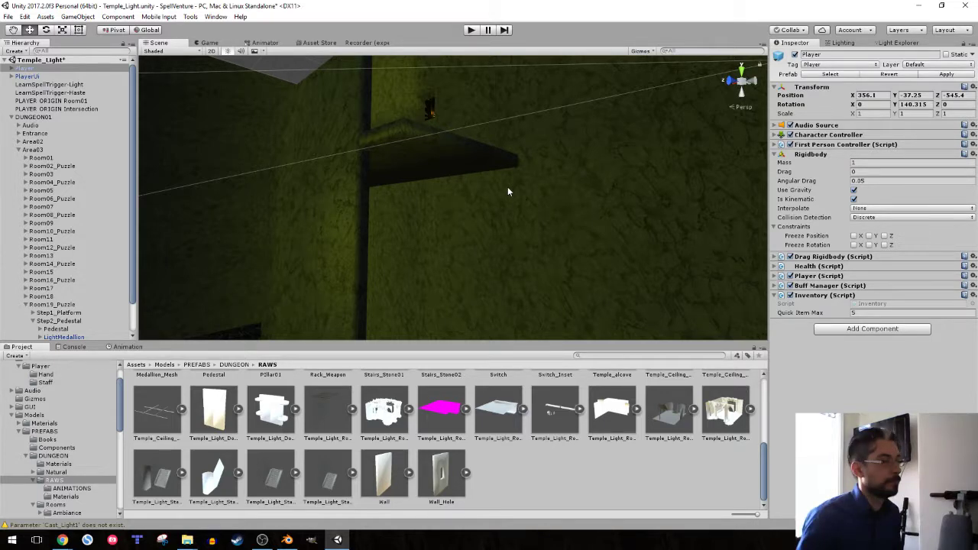
click(507, 192)
key(f)
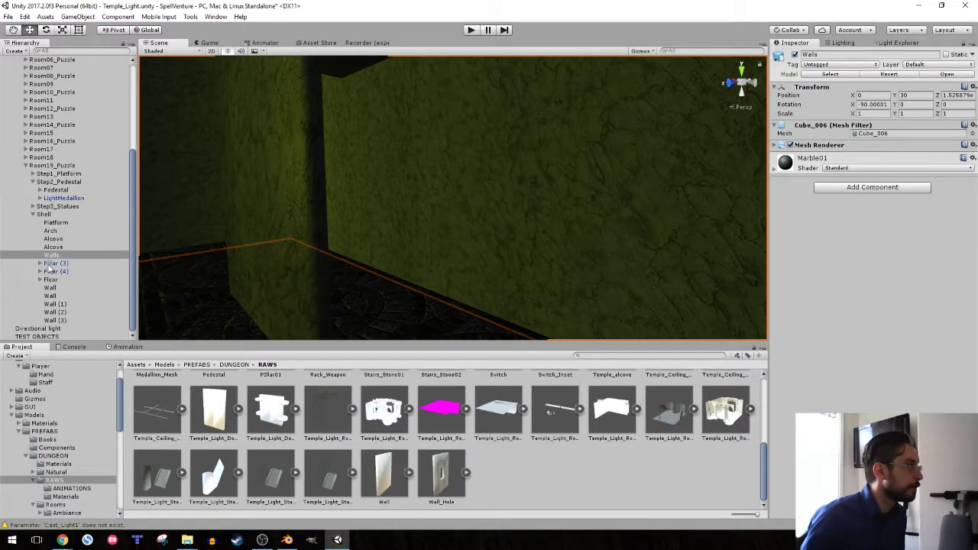
click(50, 287)
right_drag(249, 243, 180, 243)
click(57, 255)
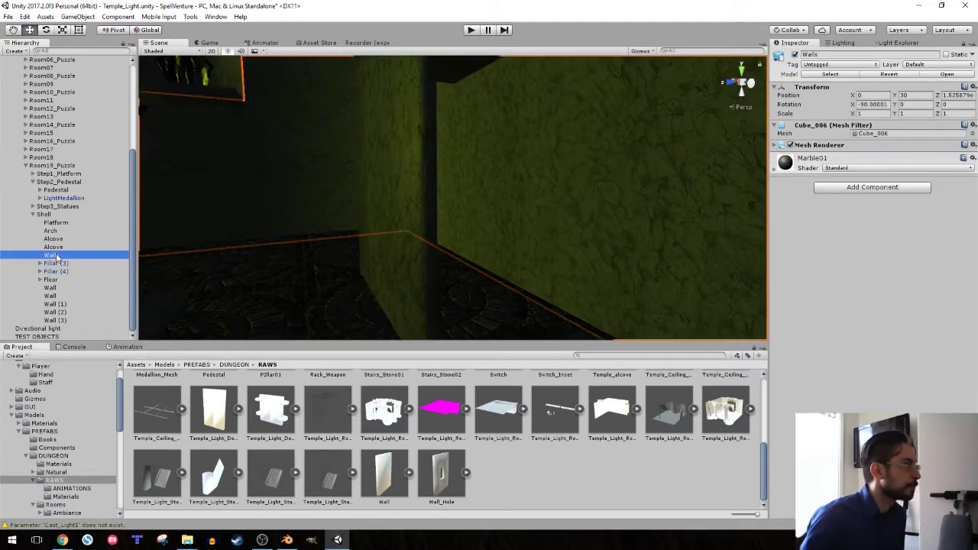
Create an empty child object under Walls and name it collider01
right_click(56, 254)
click(93, 338)
key(F2)
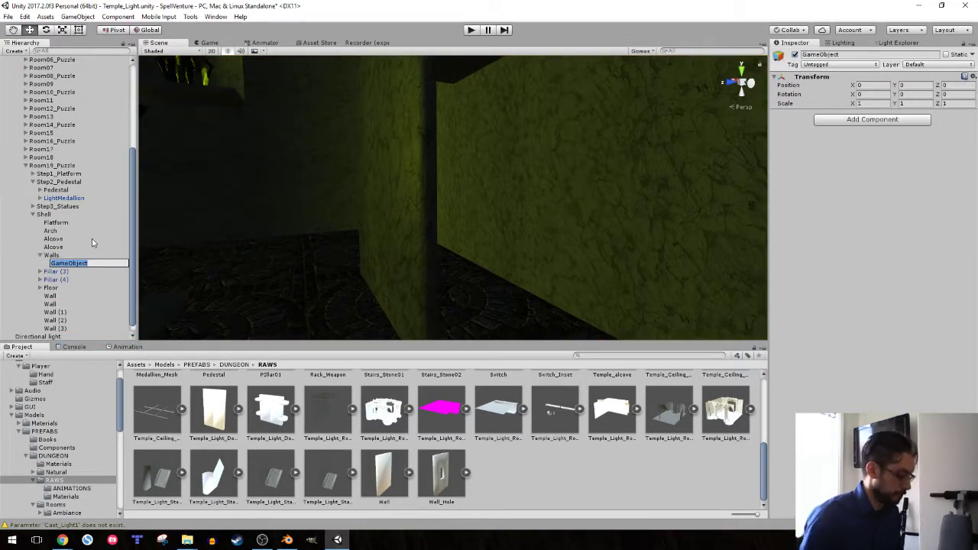
text(collider01)
key(Return)
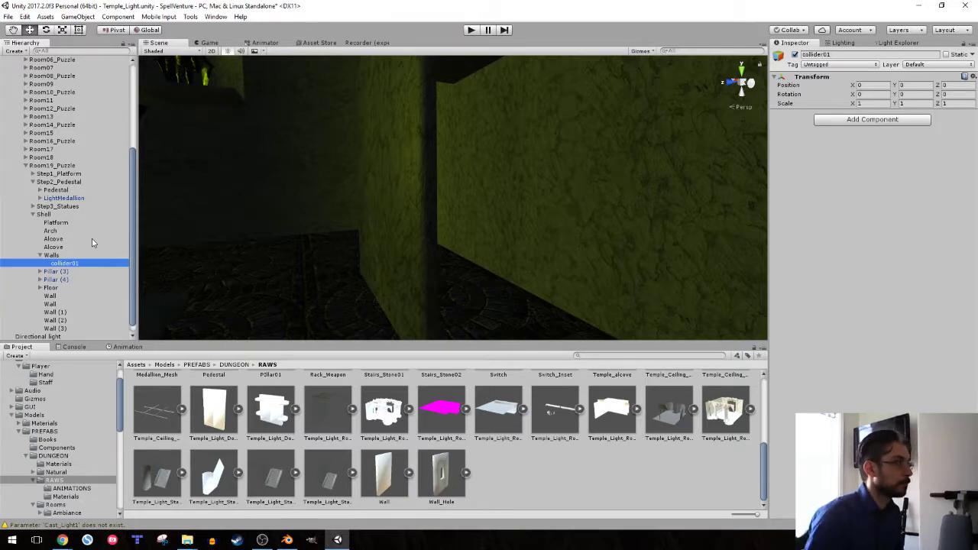
Brighten the scene by setting the environment lighting Intensity Multiplier to 3
click(843, 42)
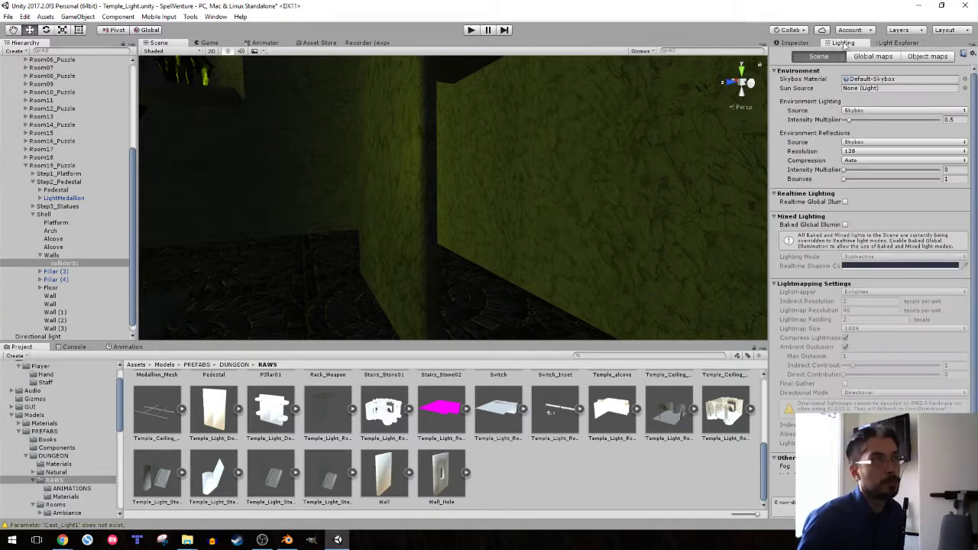
click(957, 120)
text(3)
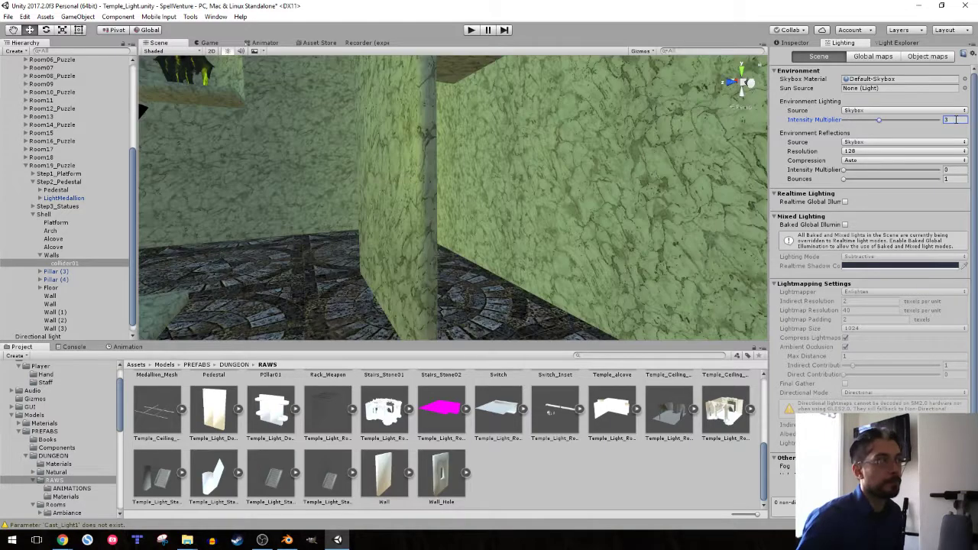
key(s)
mouse_move(218, 200)
right_down()
mouse_move(190, 207)
mouse_move(209, 208)
right_up()
alt+drag(209, 208, 284, 233)
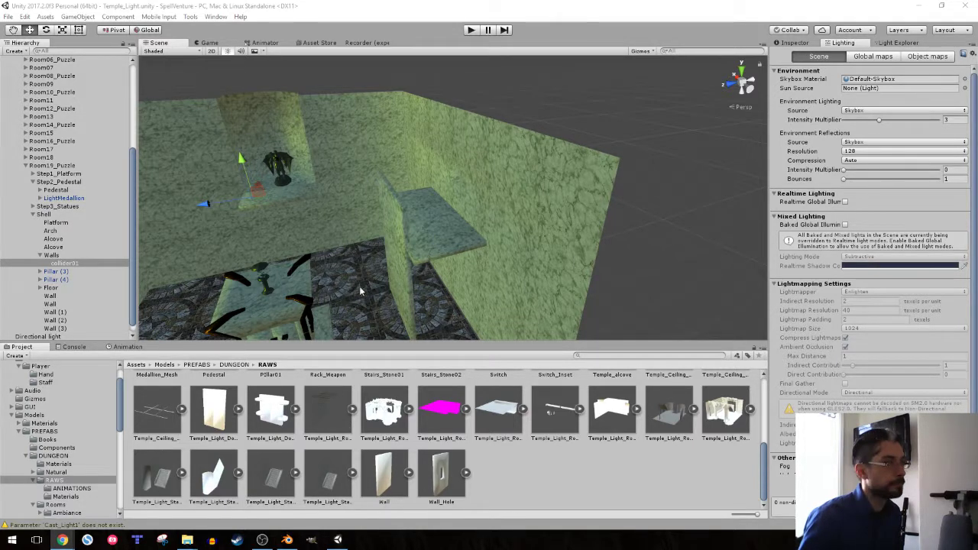
click(415, 145)
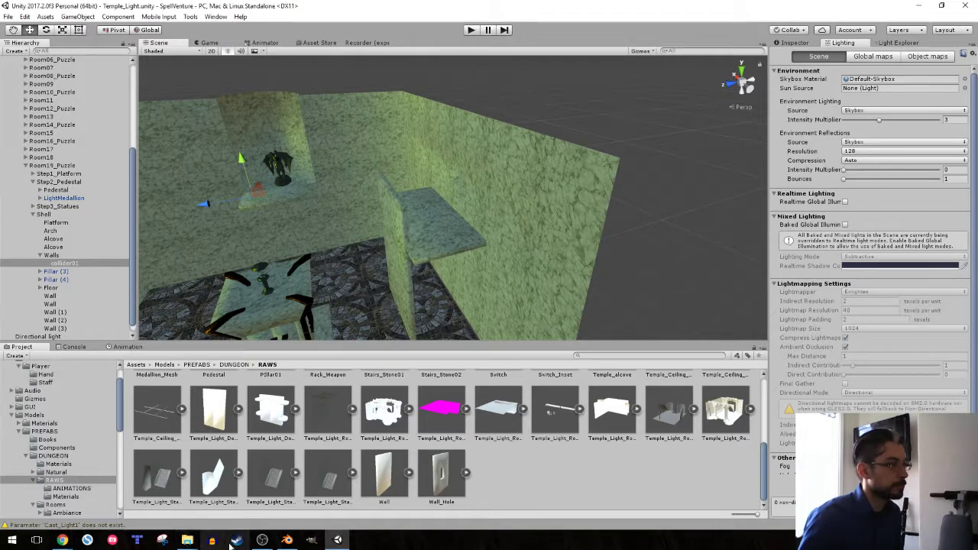
click(260, 544)
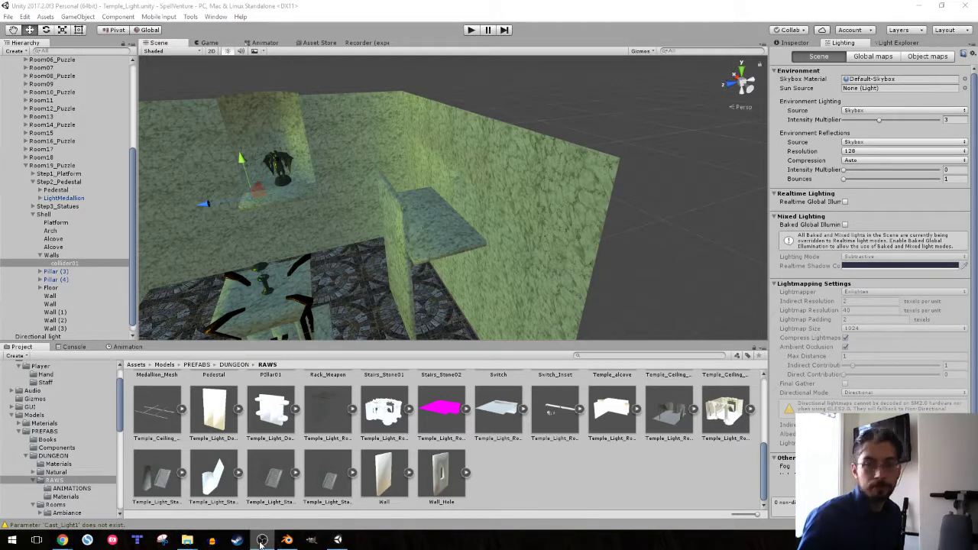
click(338, 541)
Add a Box Collider component to the collider01 object
alt+drag(275, 211, 235, 232)
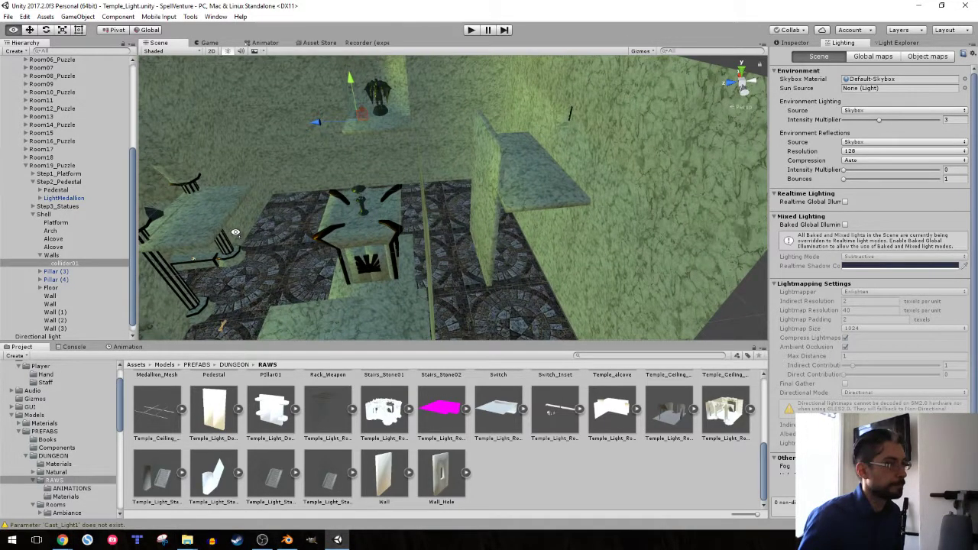
right_drag(235, 231, 307, 251)
key(s)
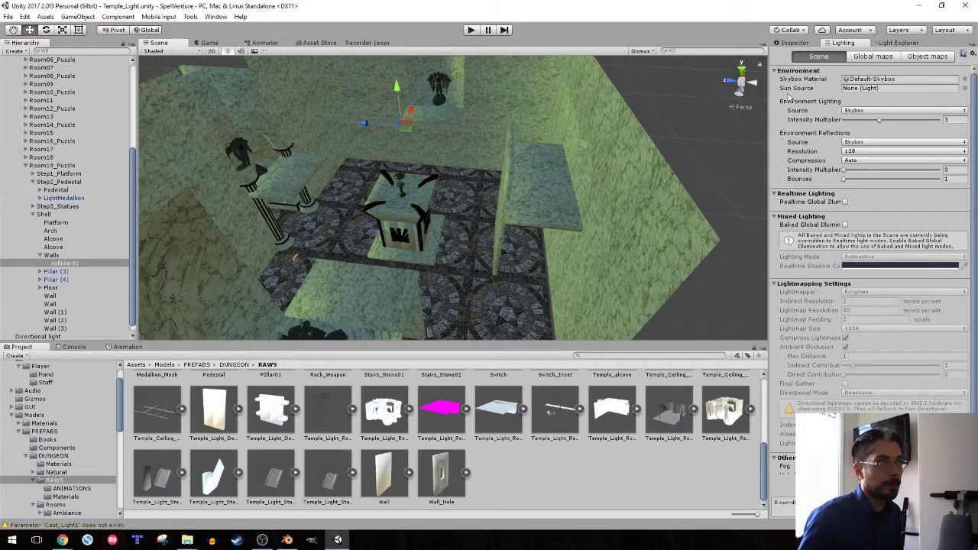
click(795, 43)
text(box)
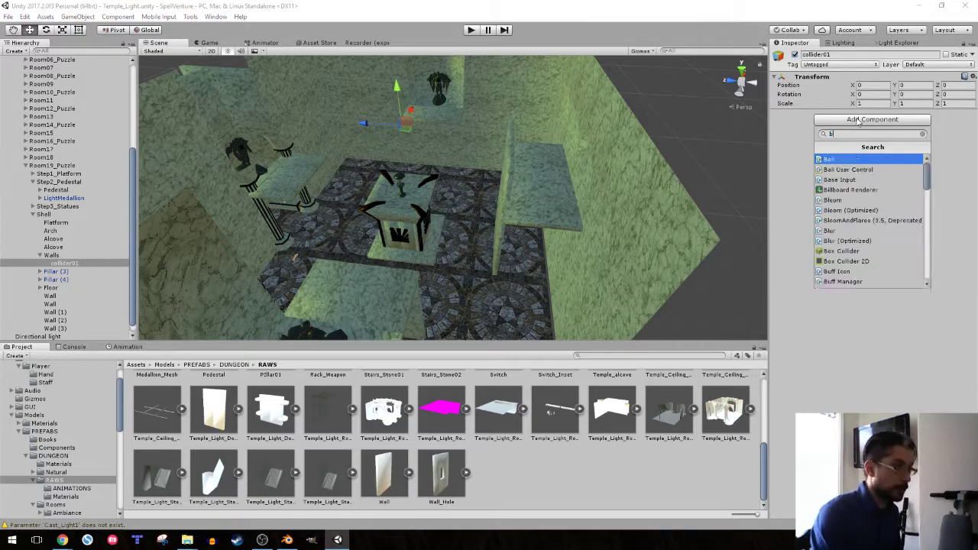
key(Return)
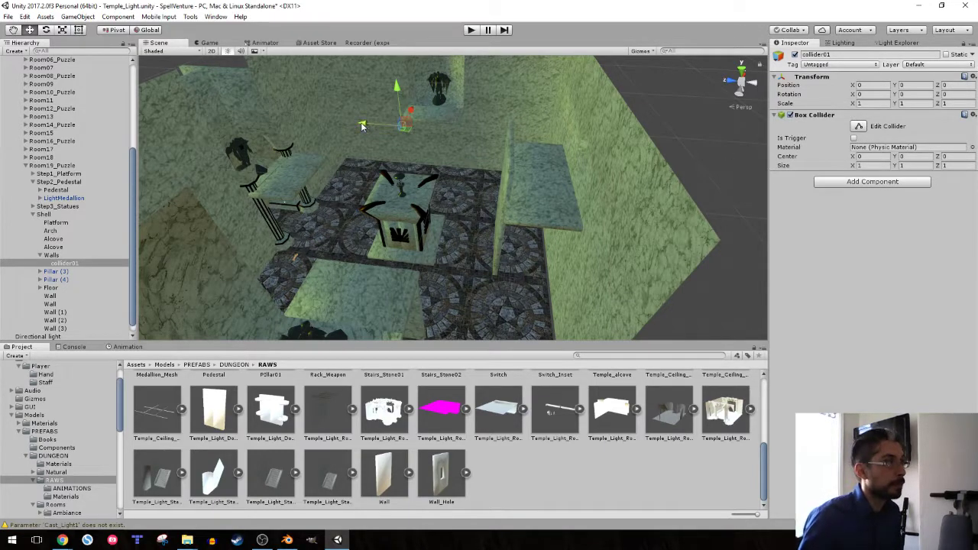
Move the collider01 object to Position X -30 and set its Box Collider's Size X to 0.01
drag(365, 126, 535, 134)
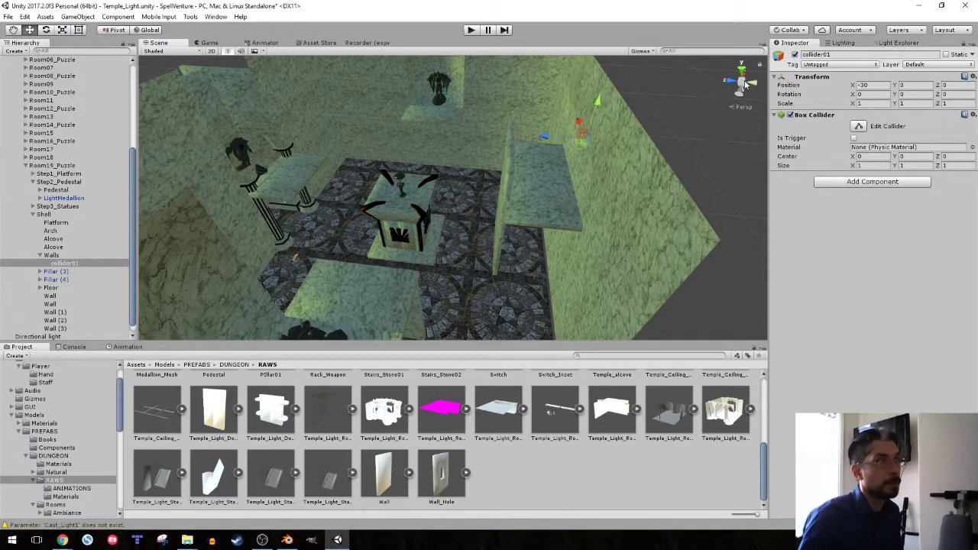
click(744, 80)
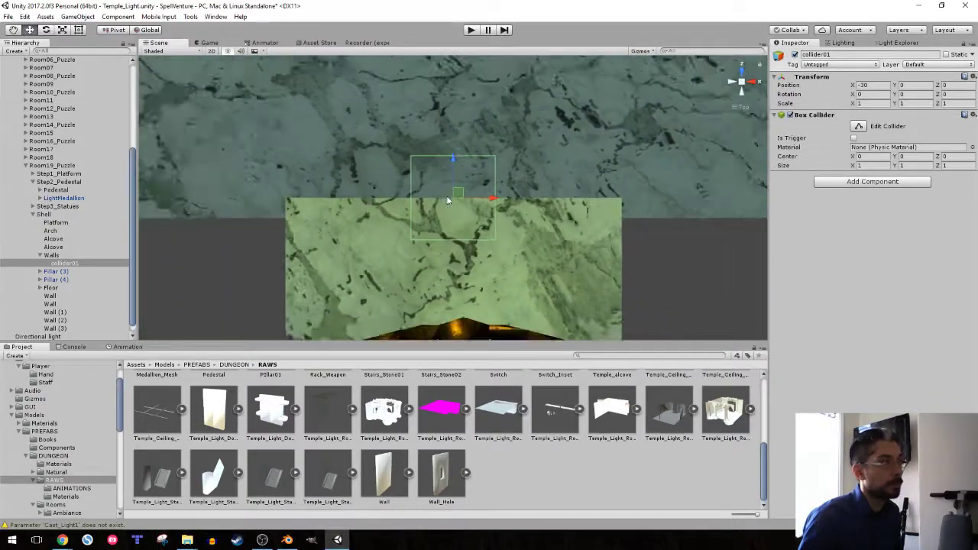
scroll(447, 200, down, 3)
alt+drag(458, 204, 560, 152)
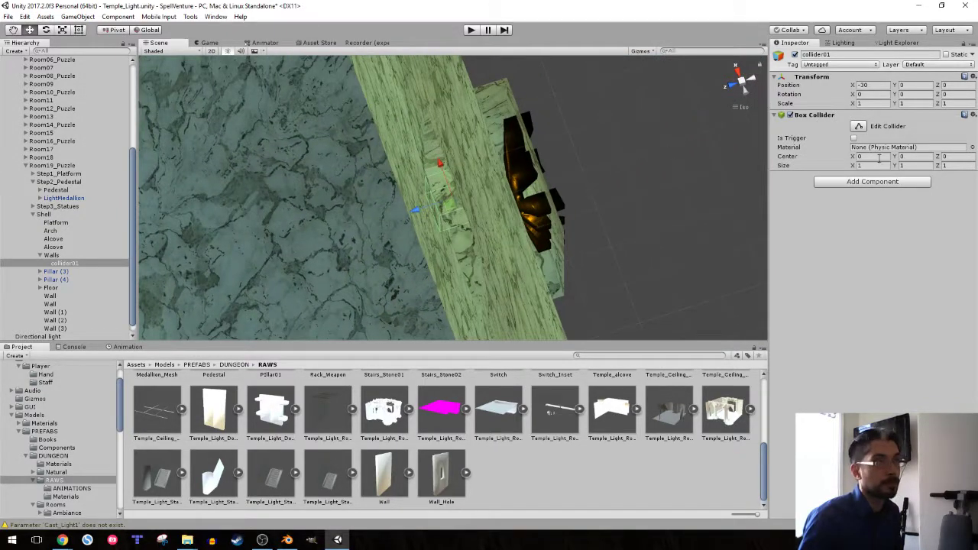
key(r)
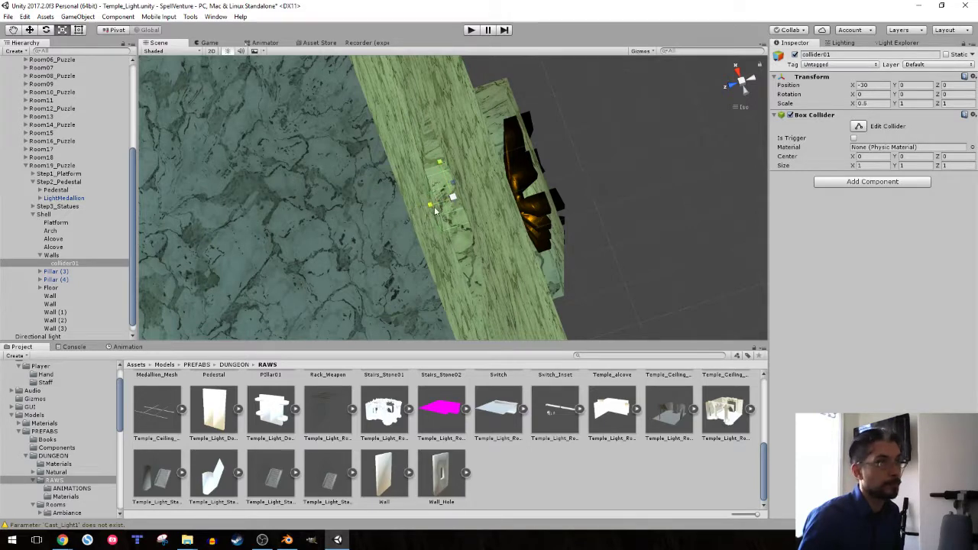
key(ctrl+z)
click(872, 165)
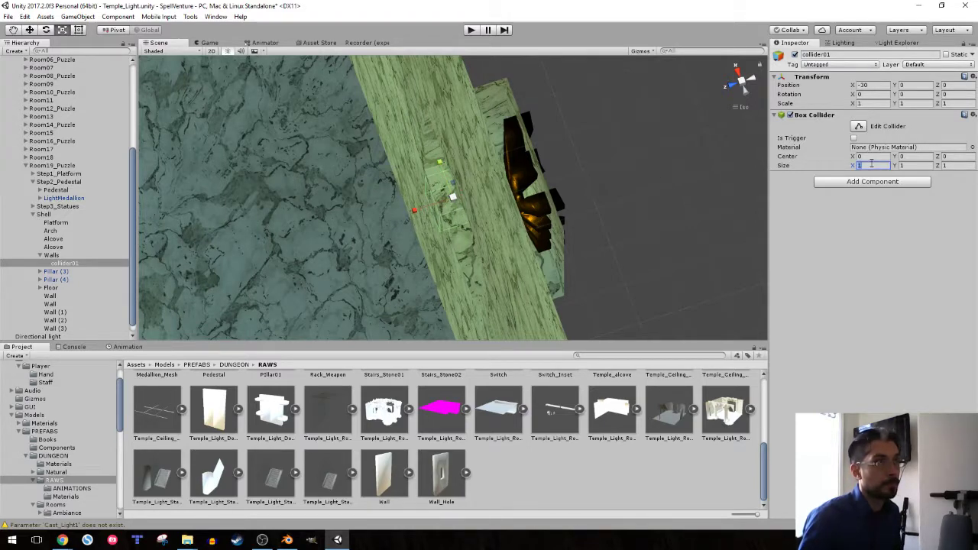
text(.03)
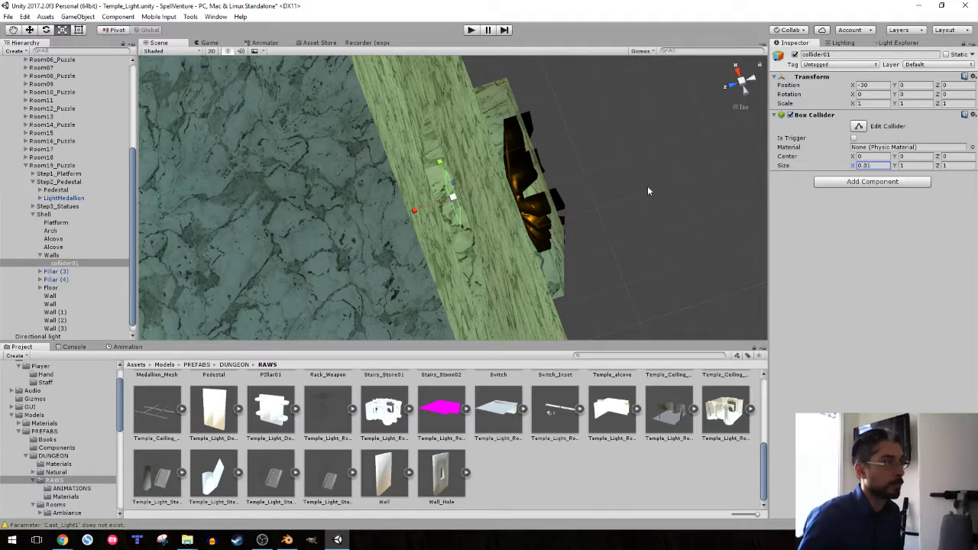
Slide collider01 along the wall, beside the small recess, to Position Y -18
right_drag(469, 205, 521, 257)
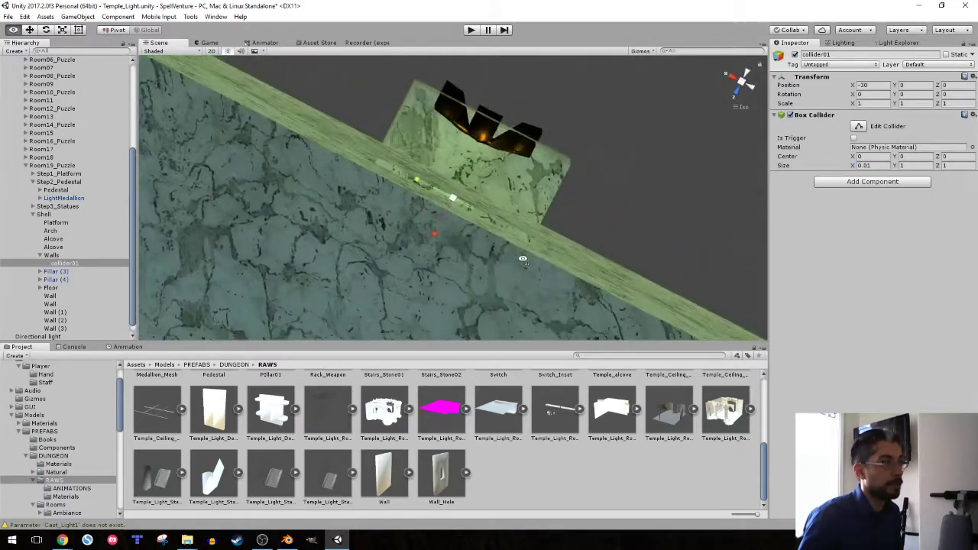
click(733, 79)
click(732, 80)
key(f)
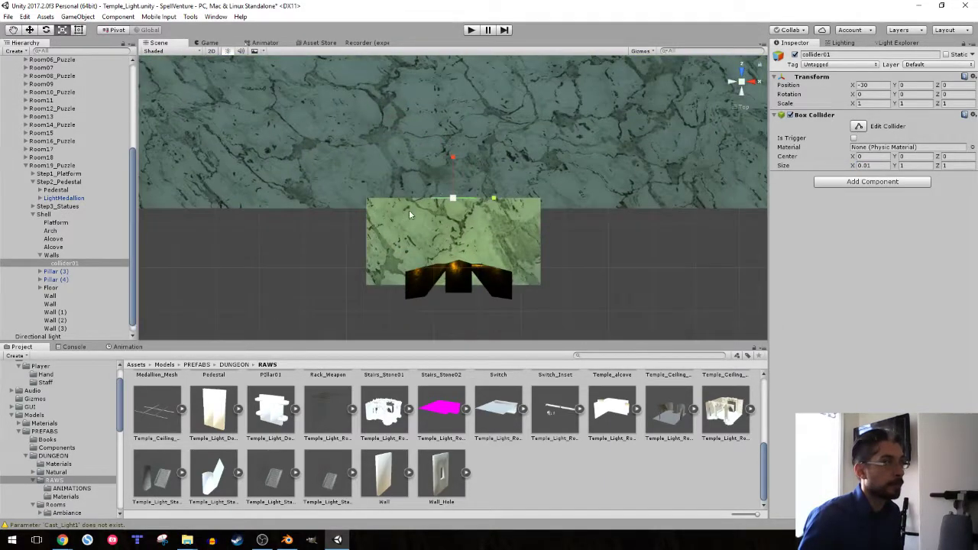
scroll(413, 205, up, 3)
scroll(414, 200, down, 5)
alt+drag(353, 221, 500, 227)
scroll(505, 229, down, 5)
middle_drag(570, 242, 467, 239)
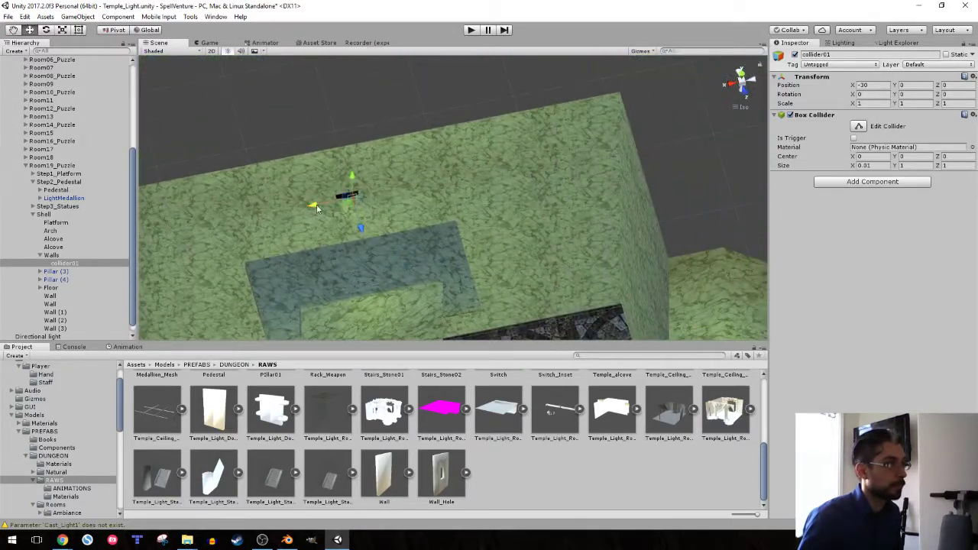
drag(317, 207, 521, 158)
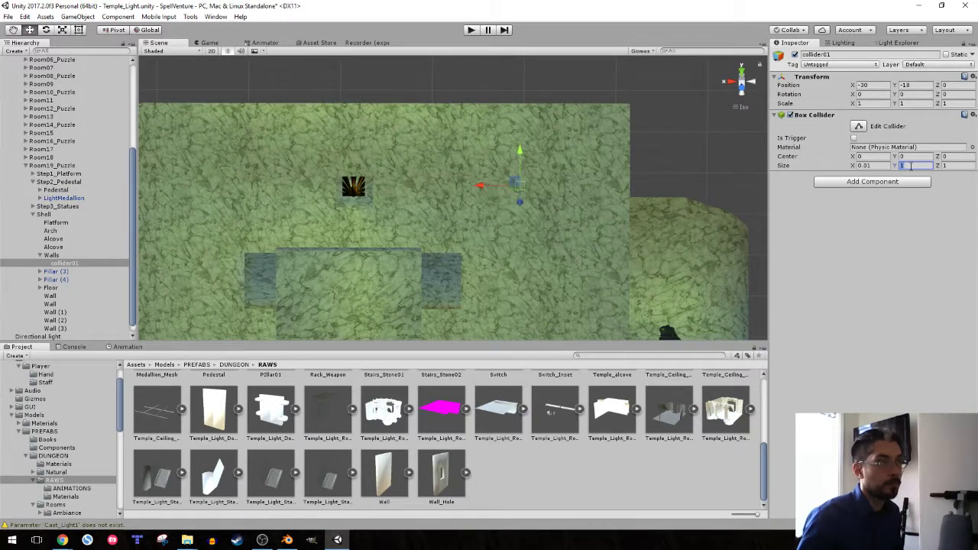
Set collider01's Box Collider Size Y to 28 and shift the object to about -16.05 in Position Y
text(50)
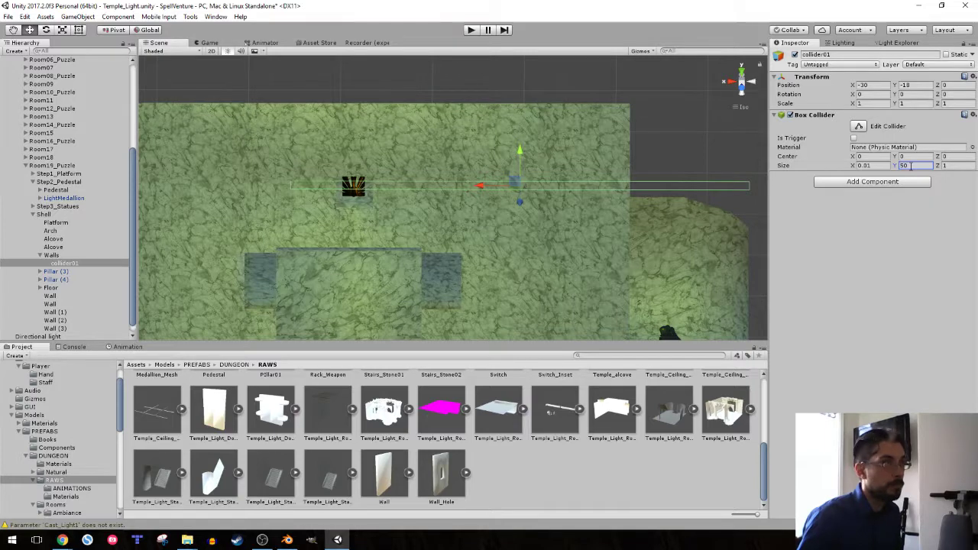
key(BackSpace)
key(BackSpace)
text(25)
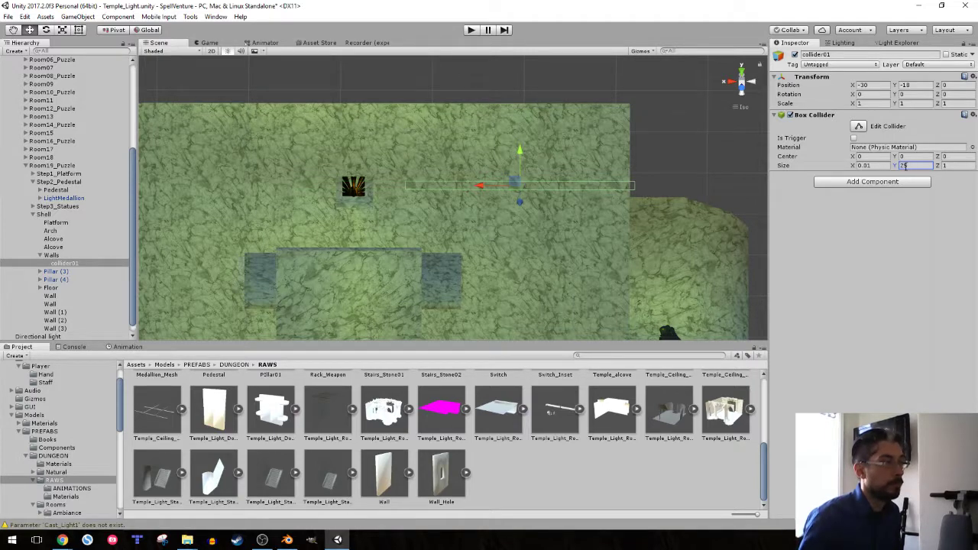
drag(482, 186, 463, 190)
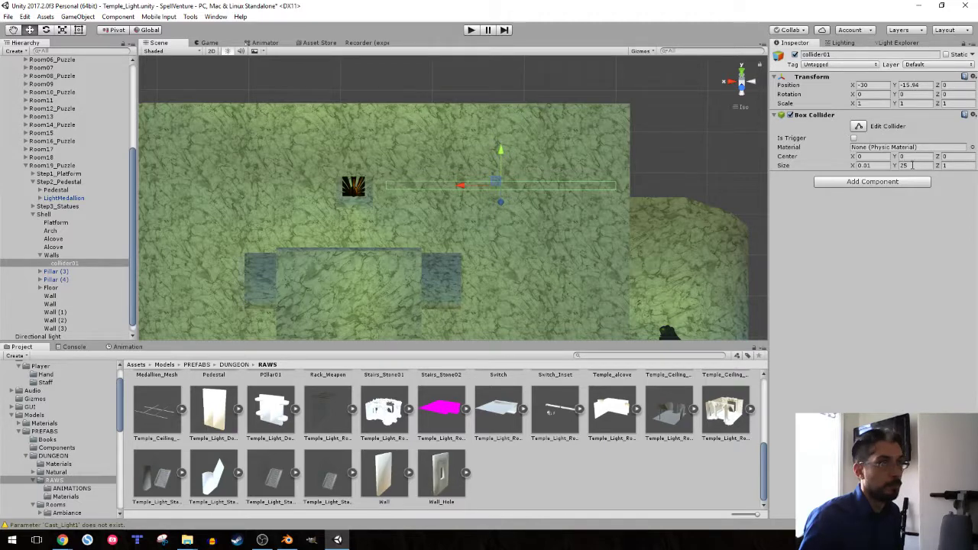
text(30)
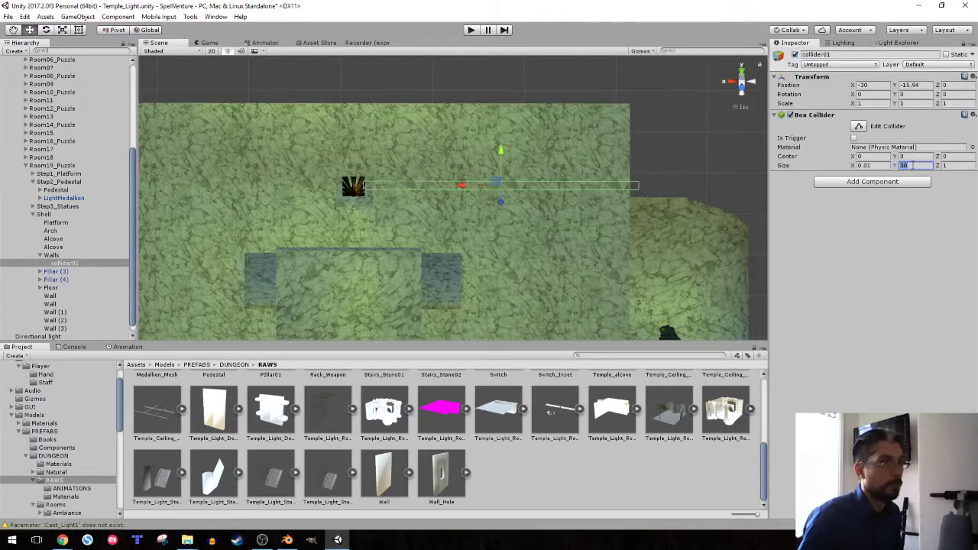
text(27)
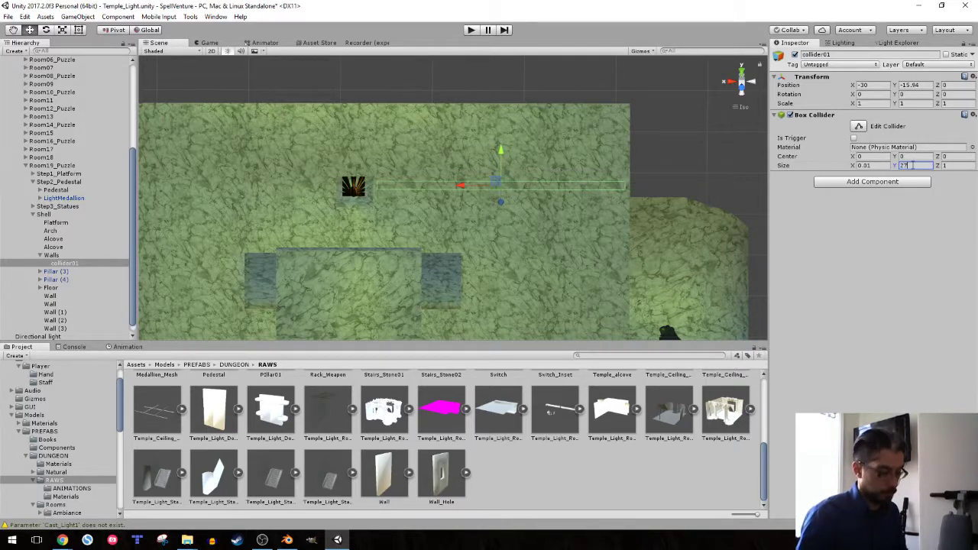
text(28)
right_drag(413, 156, 469, 187)
drag(453, 183, 439, 177)
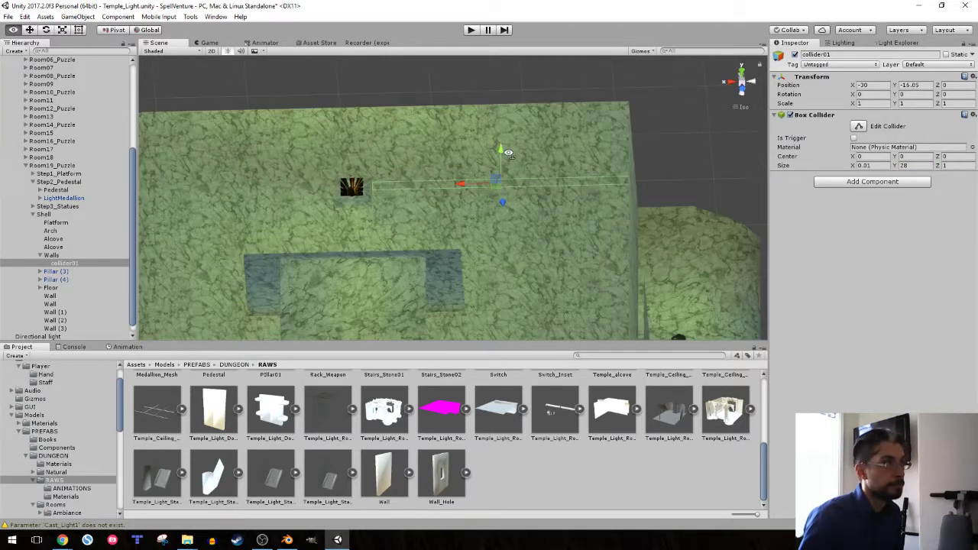
Set collider01's Box Collider Size Z to 40 and place the object at Position Y -16 and Z -9.8
click(947, 165)
text(50)
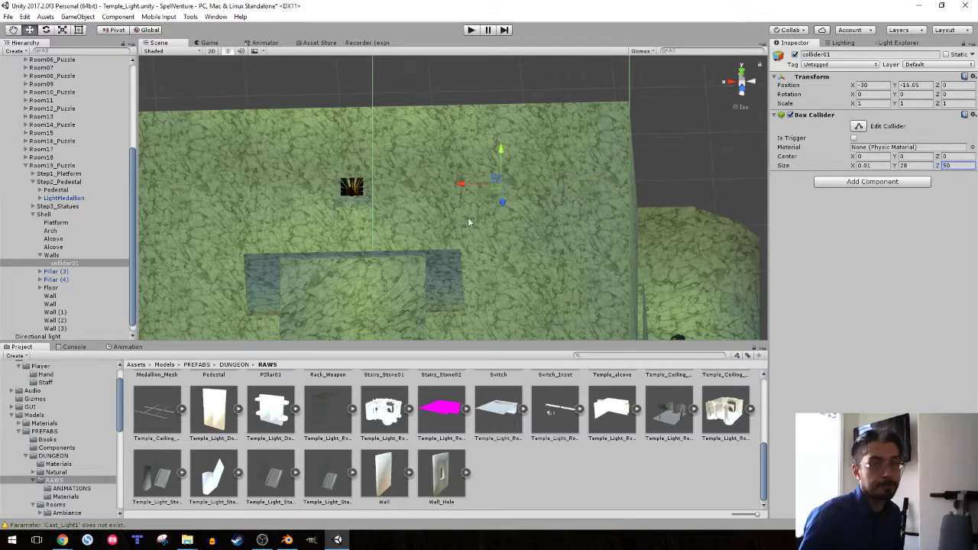
scroll(464, 225, down, 10)
alt+drag(431, 184, 469, 192)
click(952, 165)
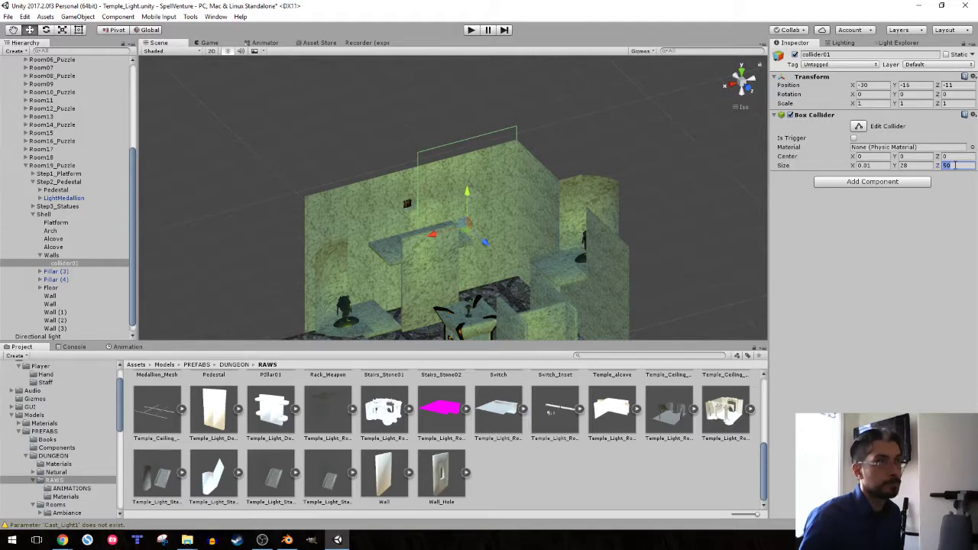
text(4)
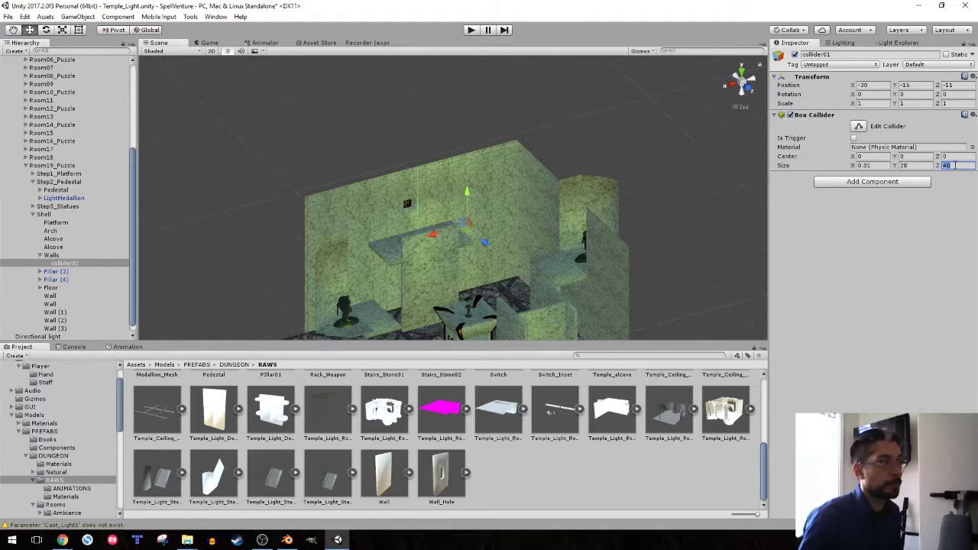
drag(466, 190, 467, 185)
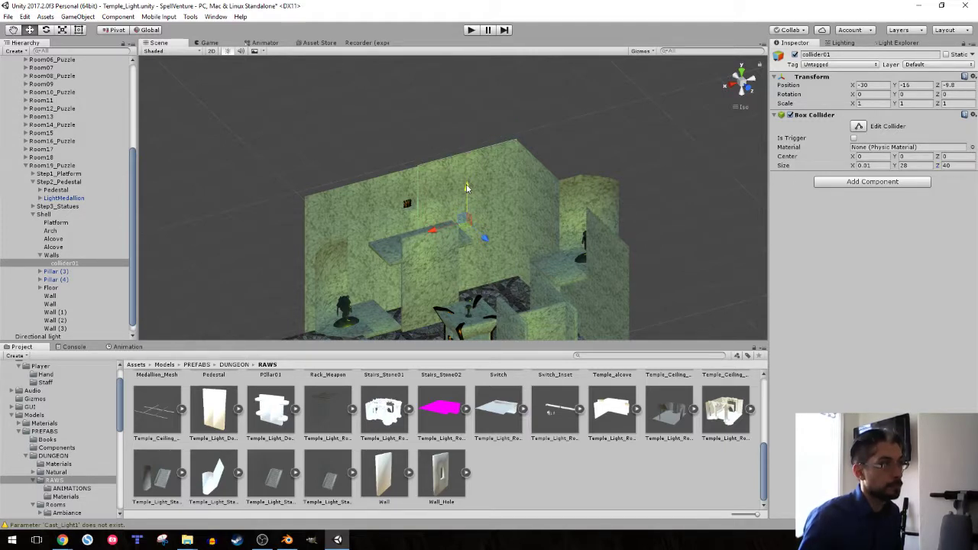
Duplicate collider01 and move the copy to the opposite side of the wall recess at Position Y 16
alt+drag(541, 154, 323, 214)
click(743, 85)
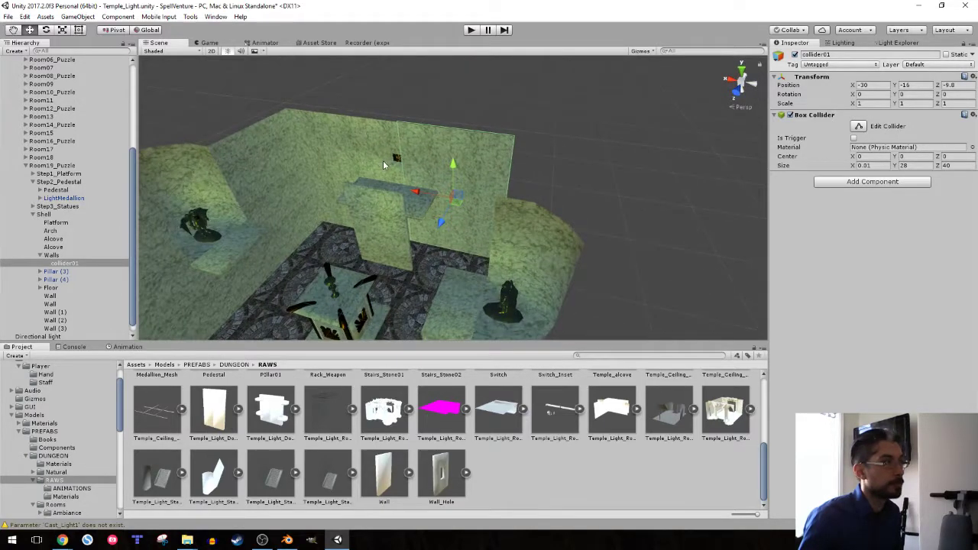
key(w)
mouse_move(383, 161)
right_down()
mouse_move(348, 163)
mouse_move(381, 151)
right_up()
alt+drag(381, 152, 443, 138)
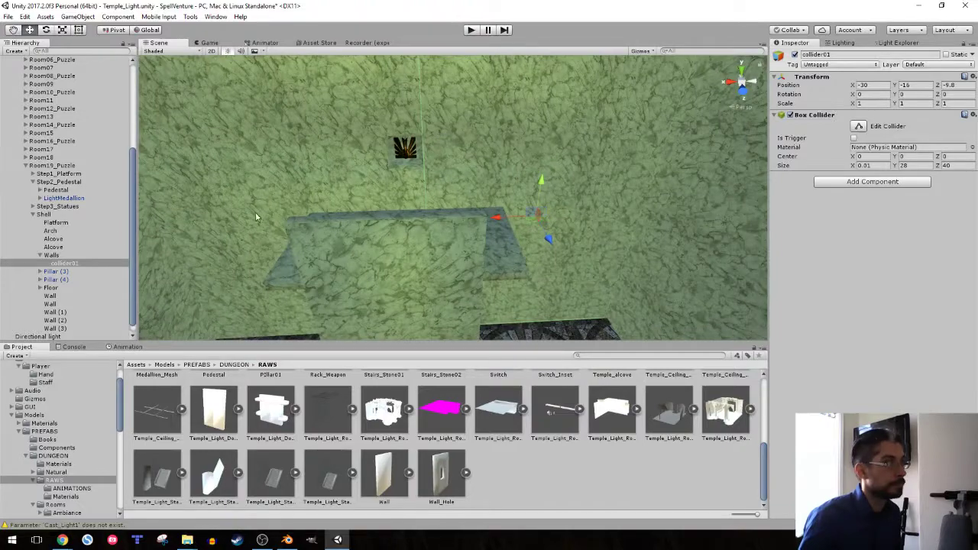
key(ctrl+d)
drag(497, 218, 239, 225)
right_drag(457, 155, 399, 165)
key(w)
alt+drag(399, 165, 434, 123)
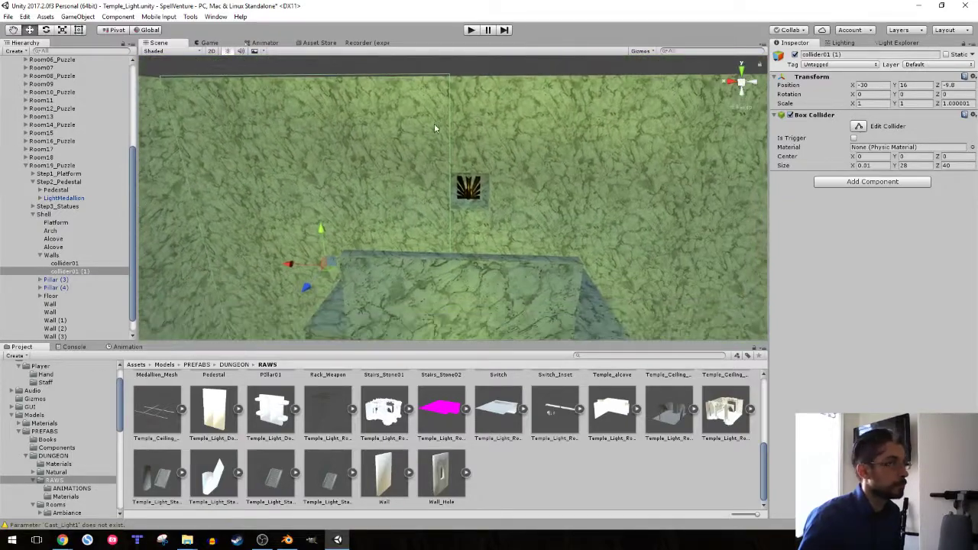
Rename the duplicated collider object as collider02
click(74, 272)
text(collider02)
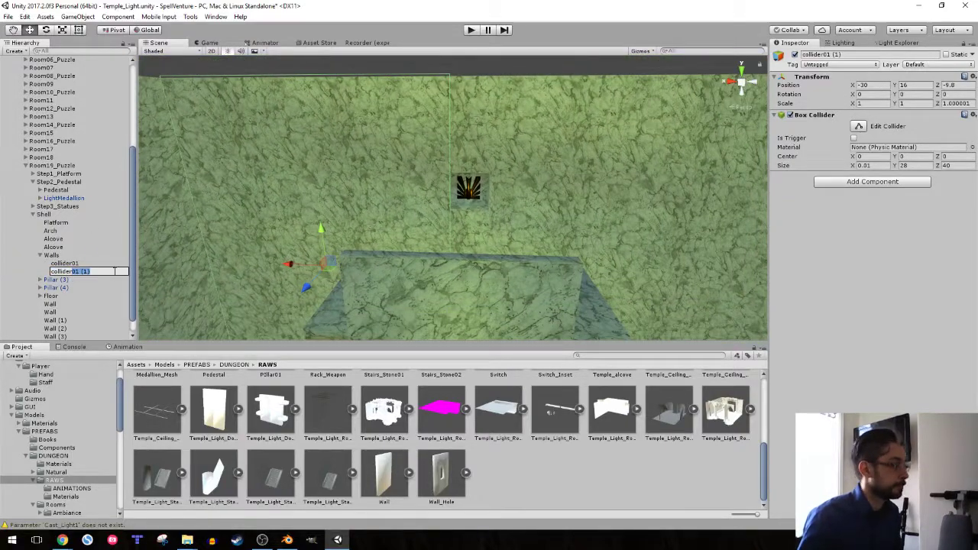
key(Return)
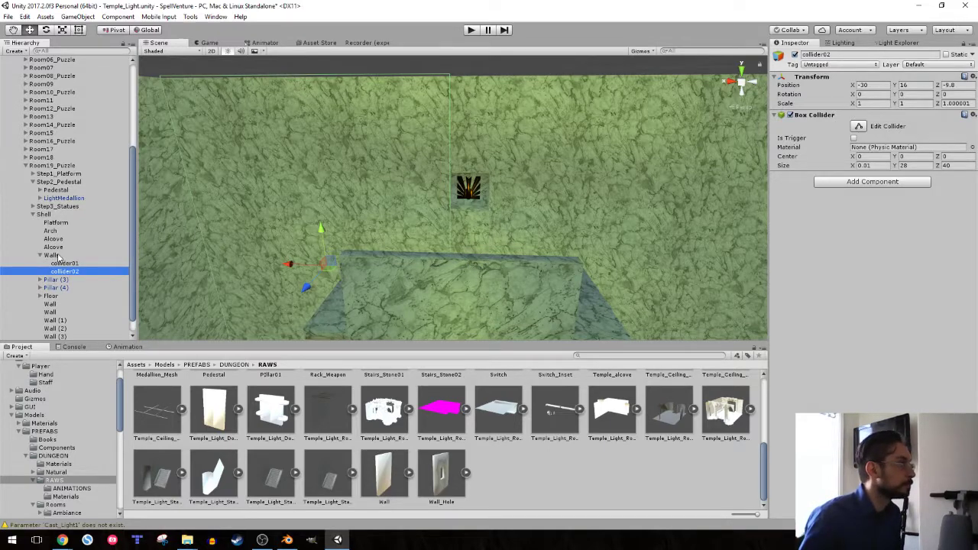
Create an empty child object under Walls and name it South Wall
right_click(58, 258)
click(87, 336)
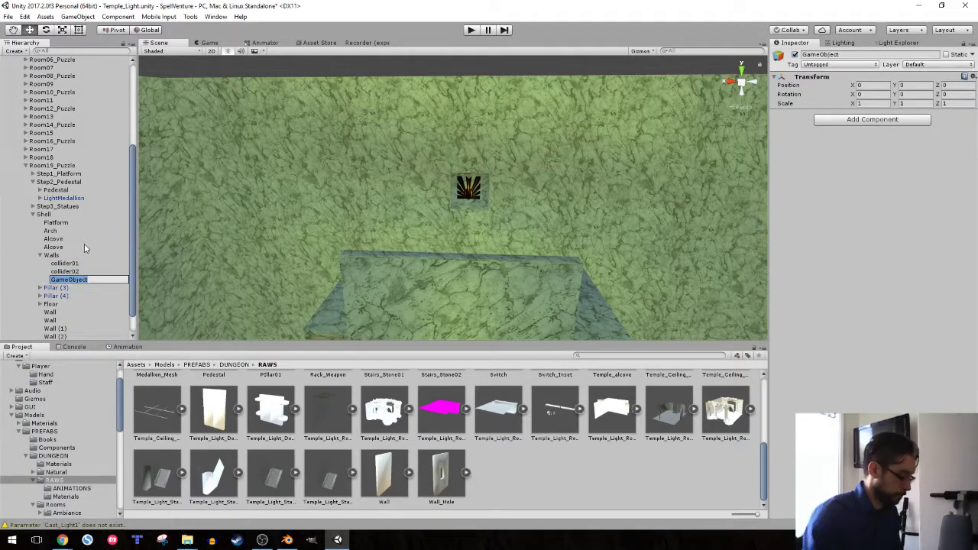
text(South Wall)
key(Return)
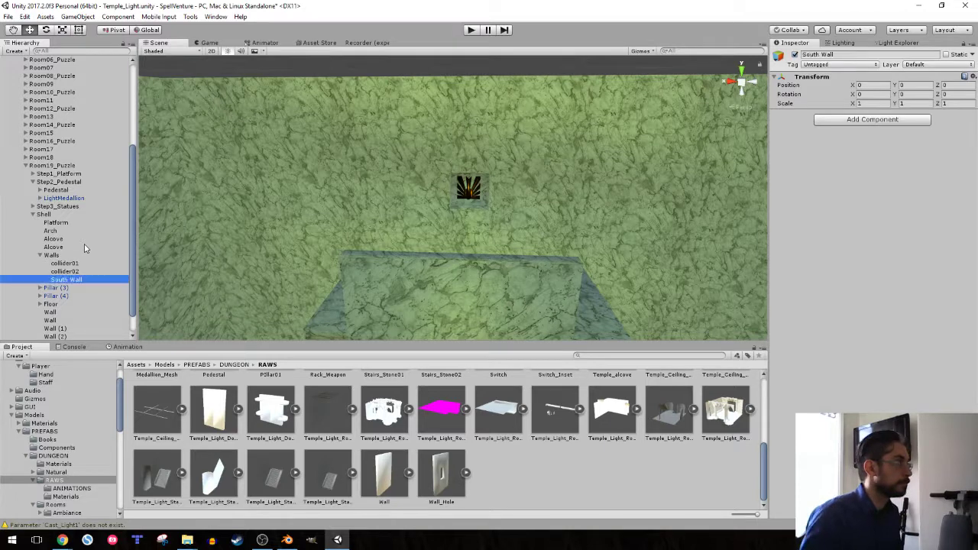
Make collider01 and collider02 children of the South Wall object
click(68, 262)
ctrl+click(71, 271)
drag(71, 272, 98, 288)
Duplicate collider02 inside South Wall and name the copy collider03
click(73, 280)
key(ctrl+d)
click(82, 287)
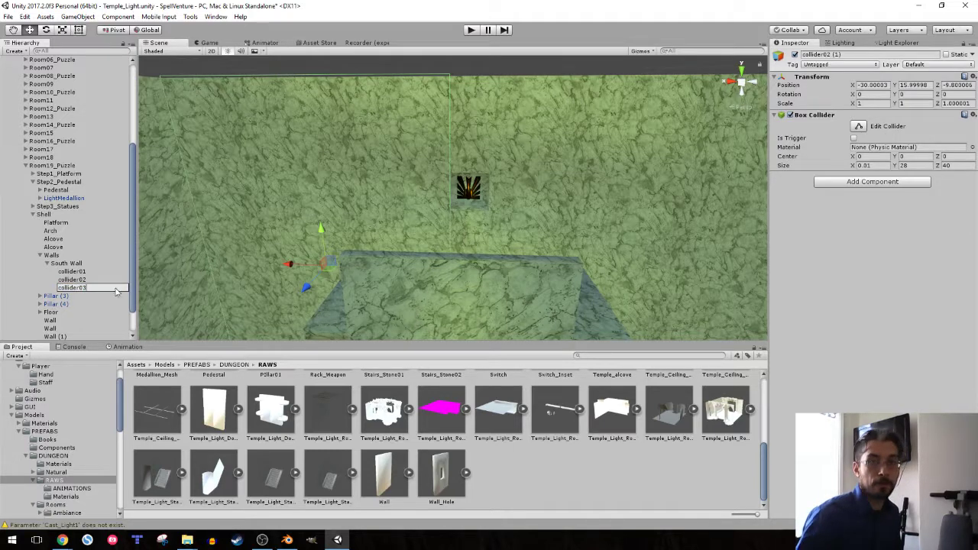
text(collider03)
key(Return)
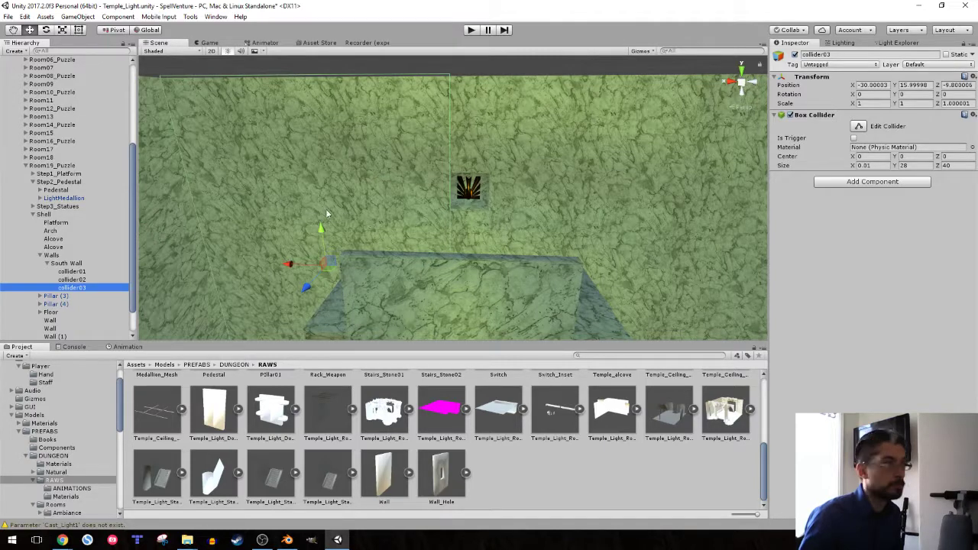
Center collider03 on the wall recess at Position Y 0 and set its Box Collider Size Y to 4
drag(289, 267, 429, 266)
key(r)
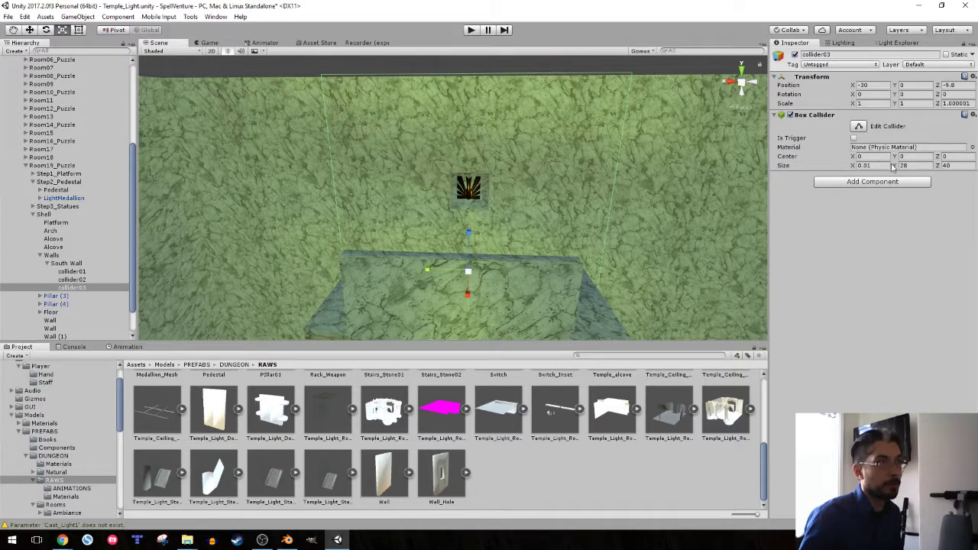
text(5)
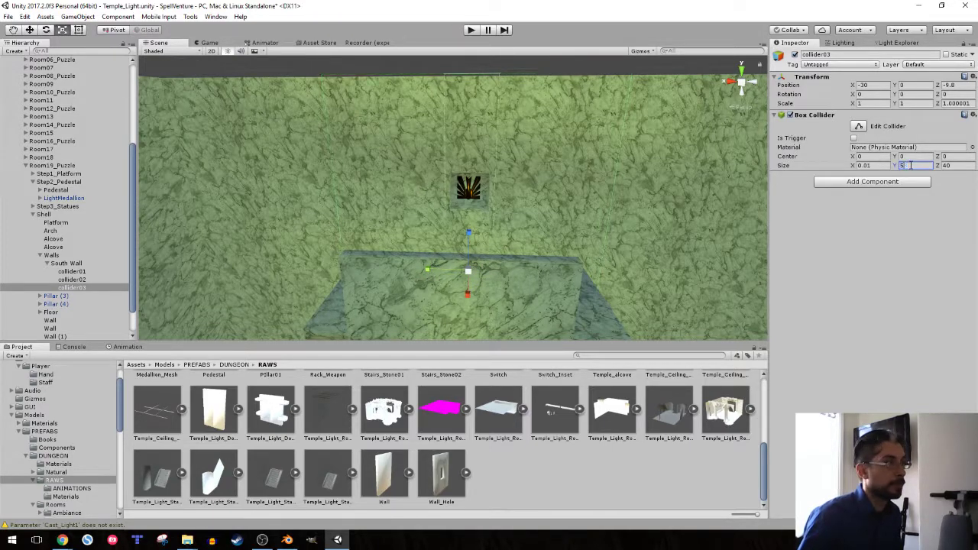
key(BackSpace)
text(4)
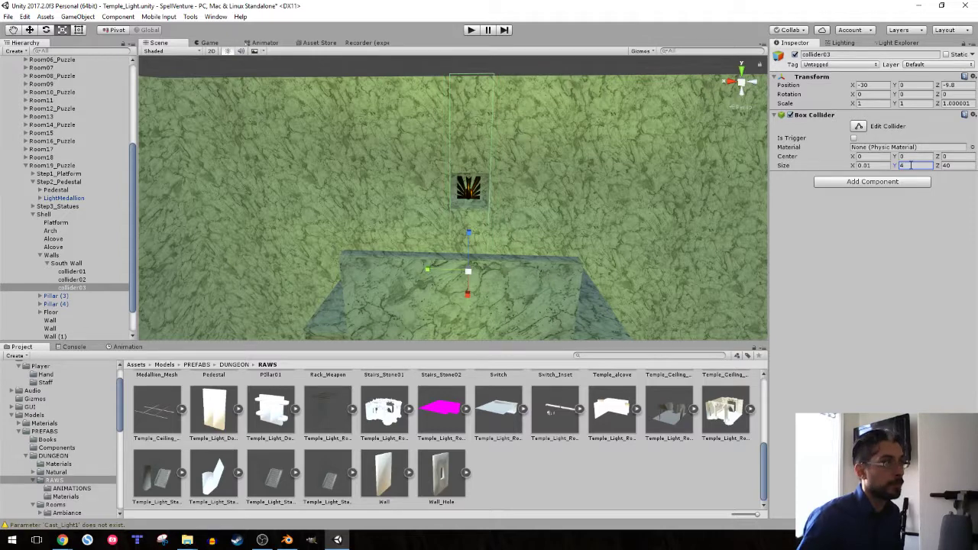
Lower collider03 to Position Z -16.8 and set its Box Collider Size Z to 25
click(951, 166)
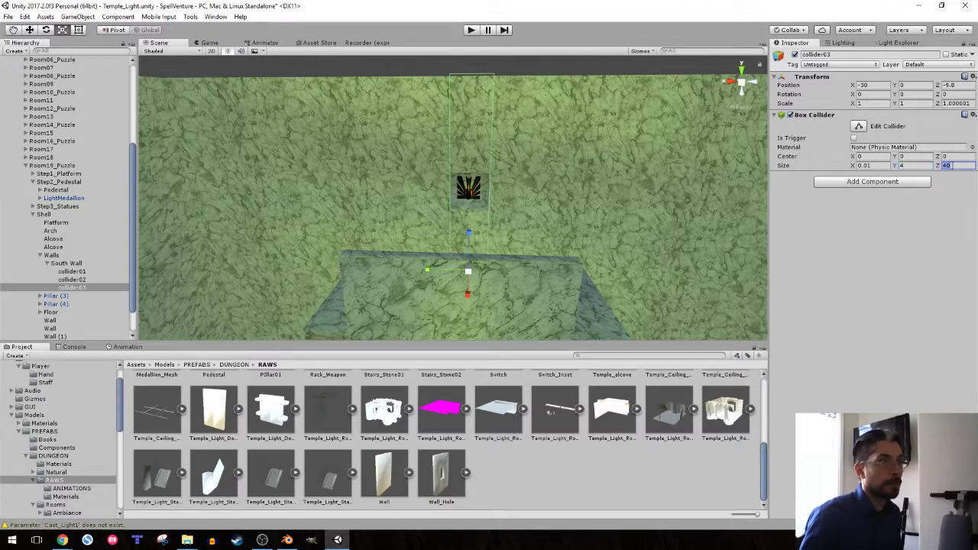
text(30)
right_drag(542, 198, 457, 125)
ctrl+drag(458, 190, 459, 193)
mouse_move(458, 193)
right_down()
mouse_move(460, 235)
mouse_move(461, 211)
right_up()
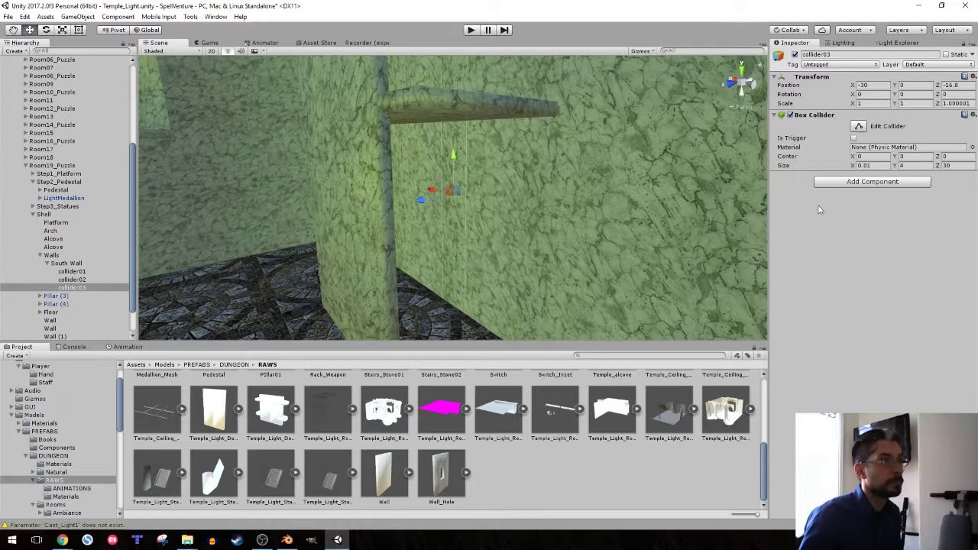
click(957, 165)
text(25)
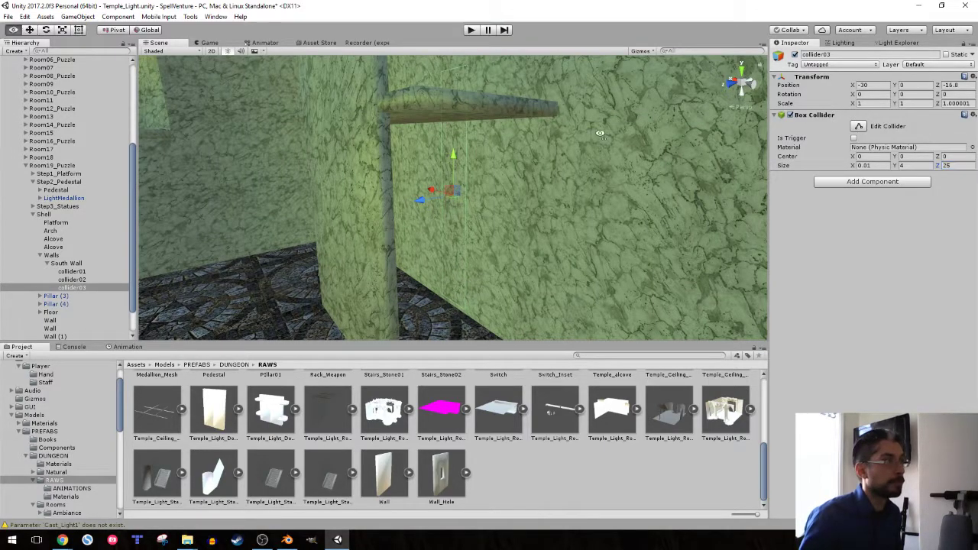
Set collider03's Box Collider Size Z to 27 and raise the object to Position Z about -16.46, below the wall recess
key(e)
right_drag(600, 133, 602, 136)
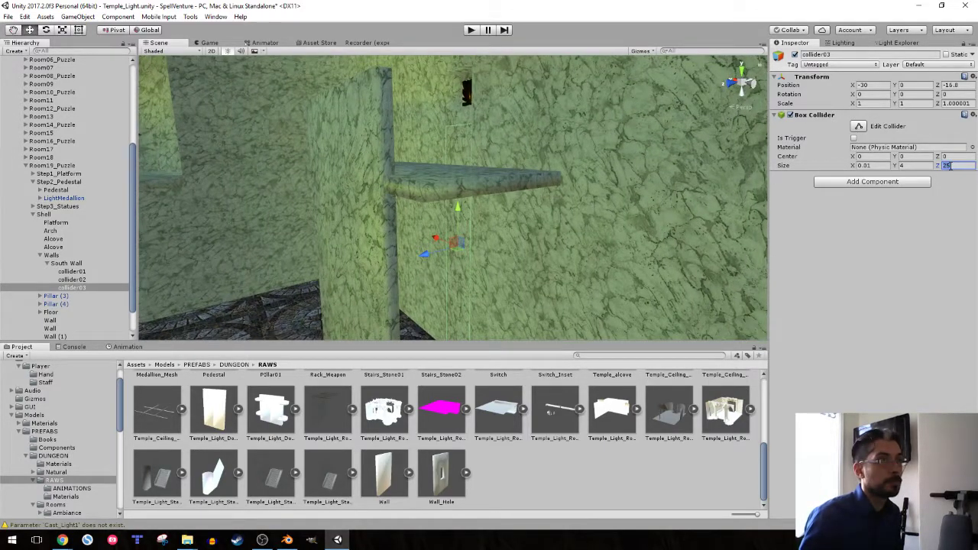
text(27)
right_drag(468, 223, 468, 255)
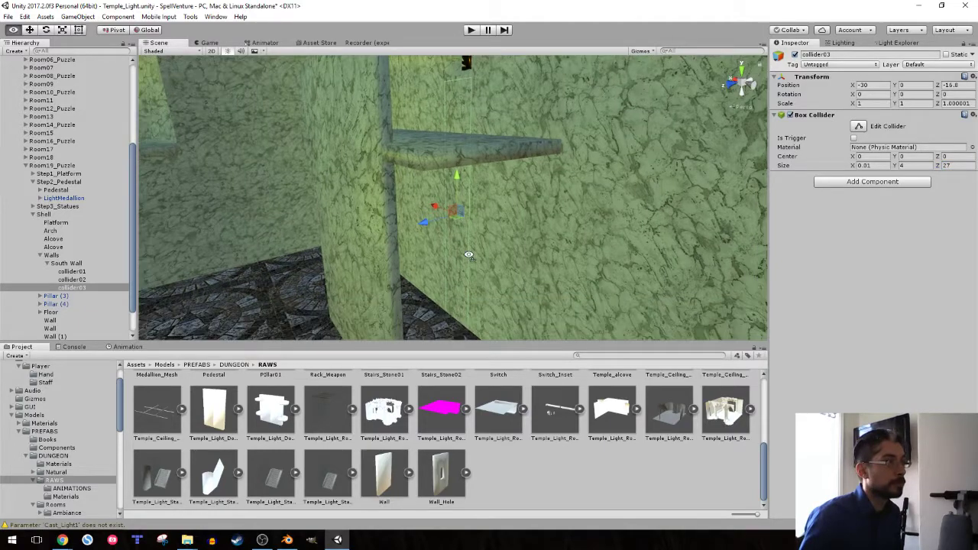
drag(457, 178, 459, 173)
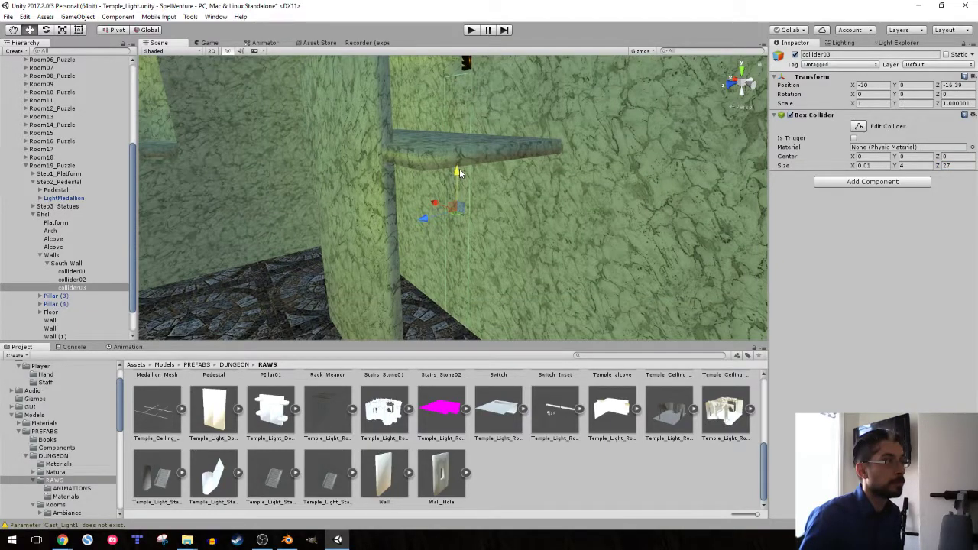
mouse_move(459, 168)
right_down()
mouse_move(447, 157)
mouse_move(462, 255)
mouse_move(457, 171)
right_up()
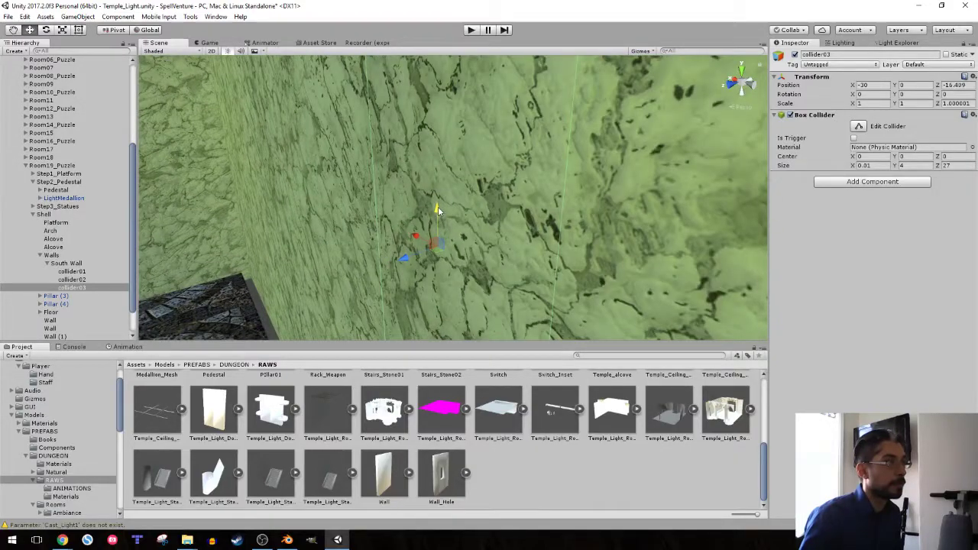
mouse_move(439, 209)
right_down()
mouse_move(438, 190)
mouse_move(438, 225)
right_up()
Duplicate collider03 inside South Wall and name the copy collider04
click(80, 289)
key(ctrl+d)
right_drag(354, 259, 361, 267)
click(97, 298)
drag(83, 297, 123, 297)
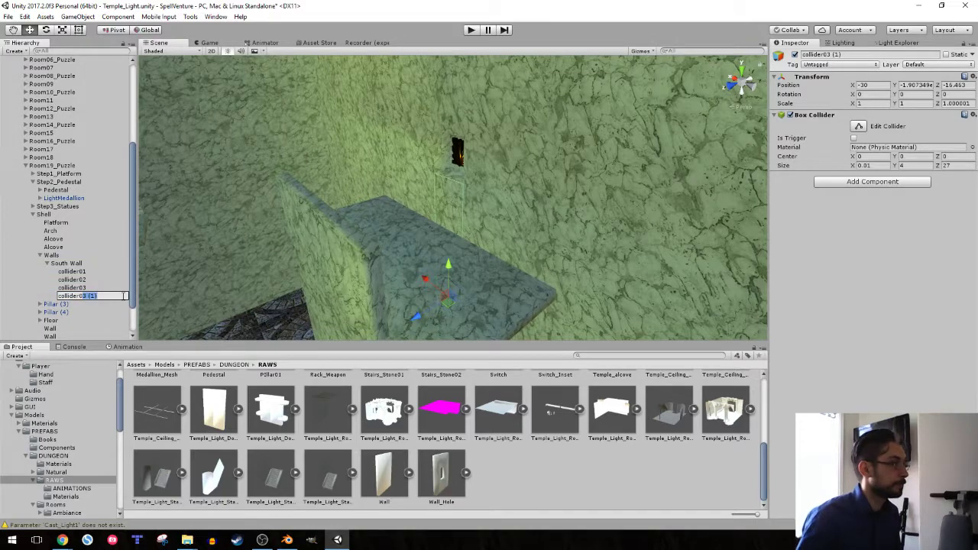
text(04)
key(Return)
Raise collider04 above the wall recess to Position Z 5.54 and set its Box Collider Size Z to 9
click(955, 165)
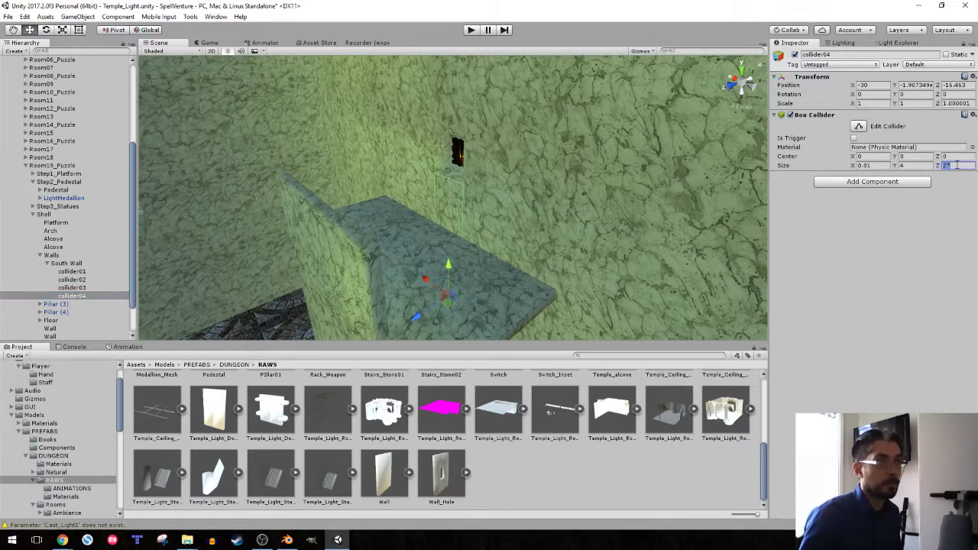
key(Return)
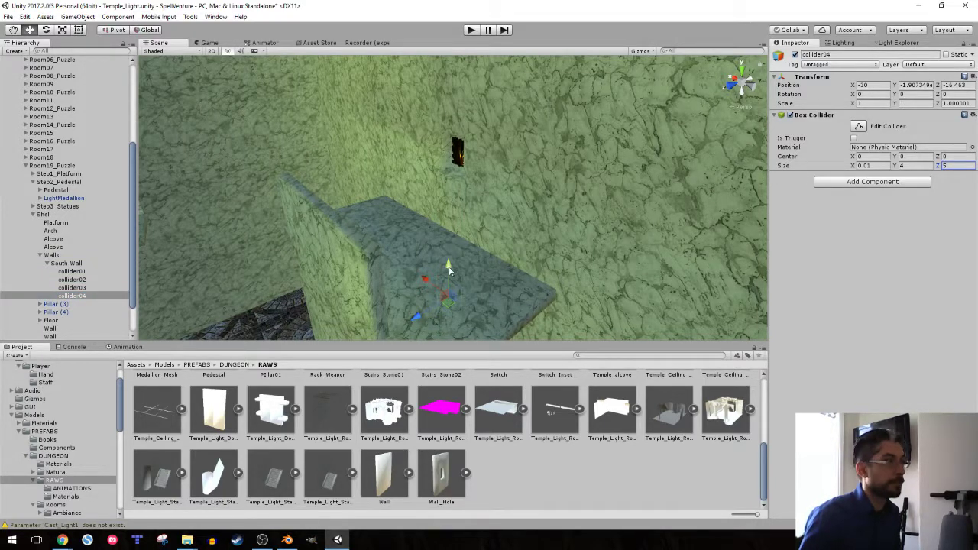
drag(448, 268, 429, 105)
mouse_move(428, 105)
right_down()
mouse_move(423, 72)
mouse_move(431, 99)
right_up()
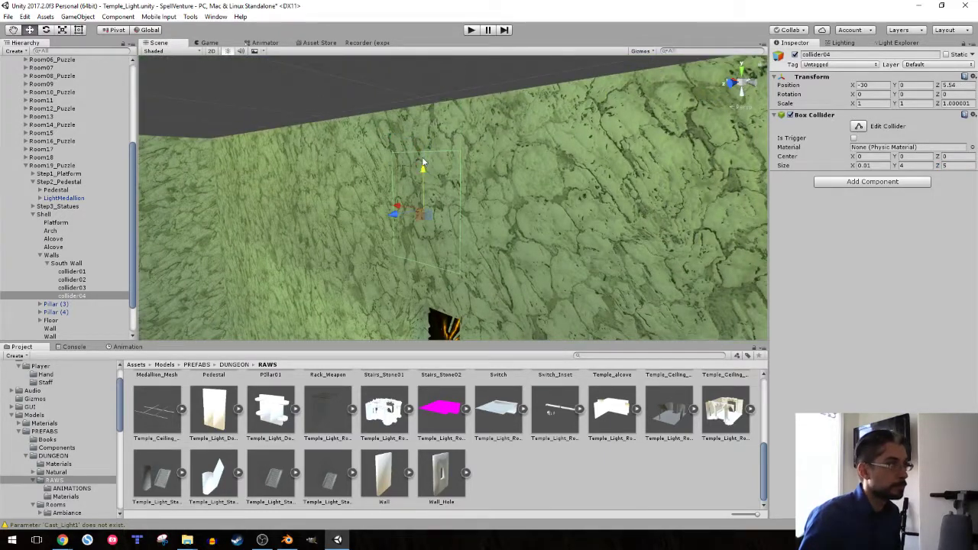
text(10)
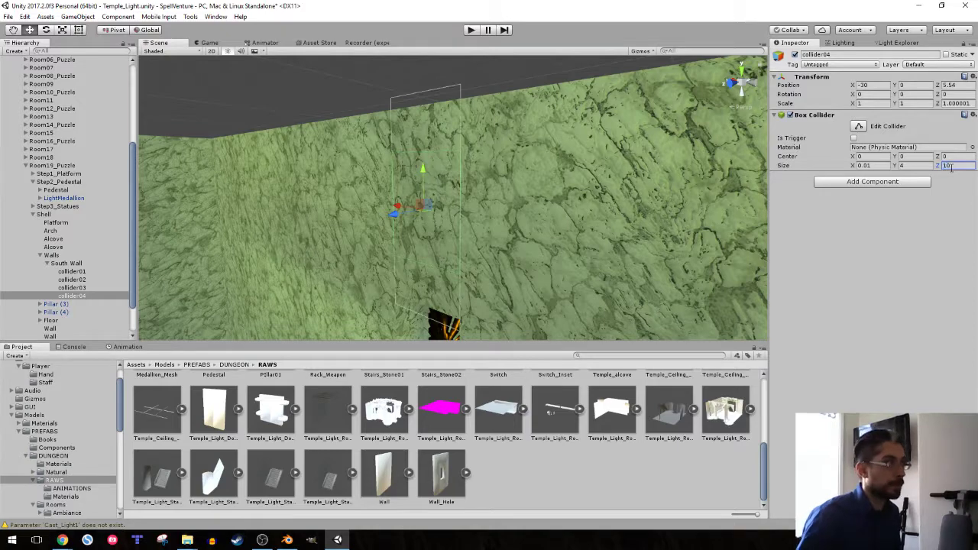
text(8)
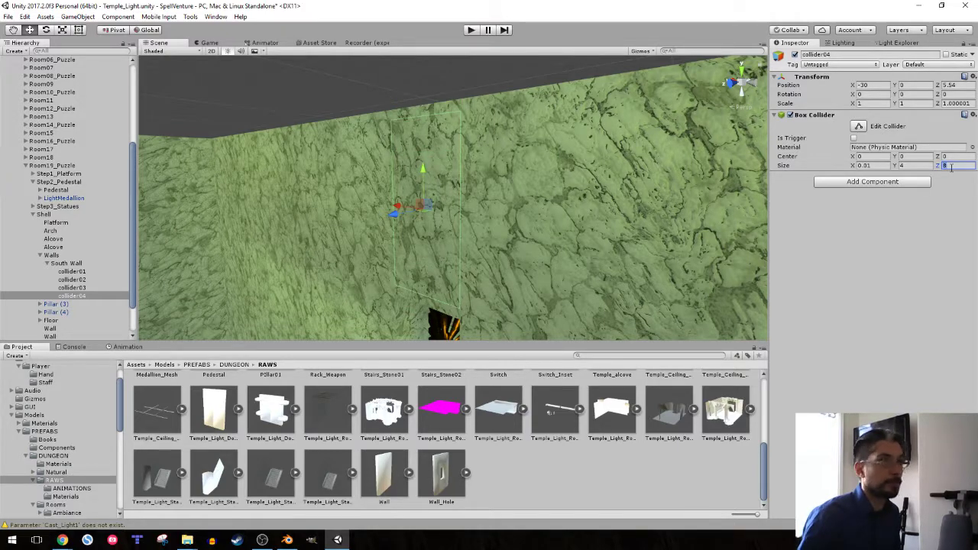
text(9)
Examine the south wall recess, the ledge and the neighbouring walls of Room19_Puzzle
right_drag(449, 202, 398, 222)
key(w)
key(s)
click(465, 179)
mouse_move(401, 181)
right_down()
mouse_move(349, 181)
mouse_move(345, 148)
mouse_move(405, 197)
right_up()
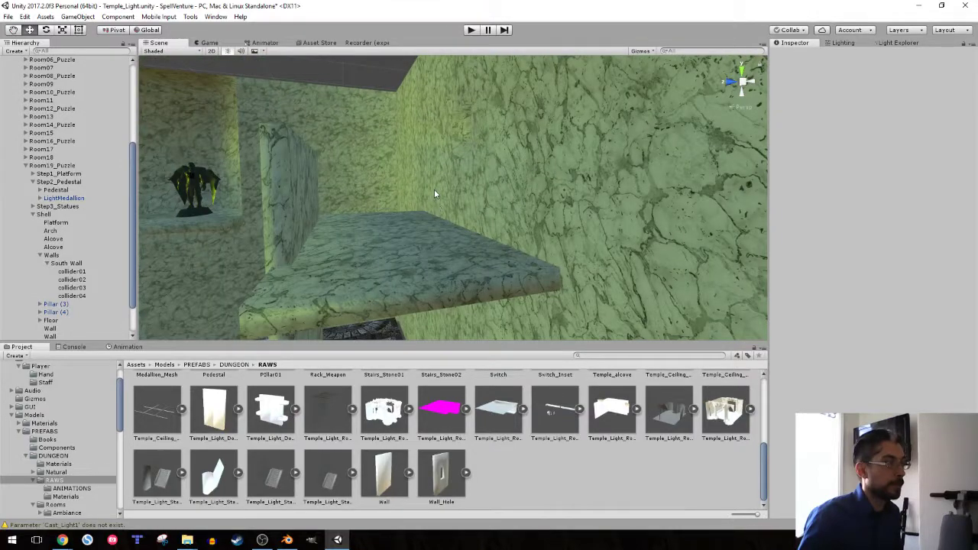
right_drag(442, 190, 676, 223)
click(479, 217)
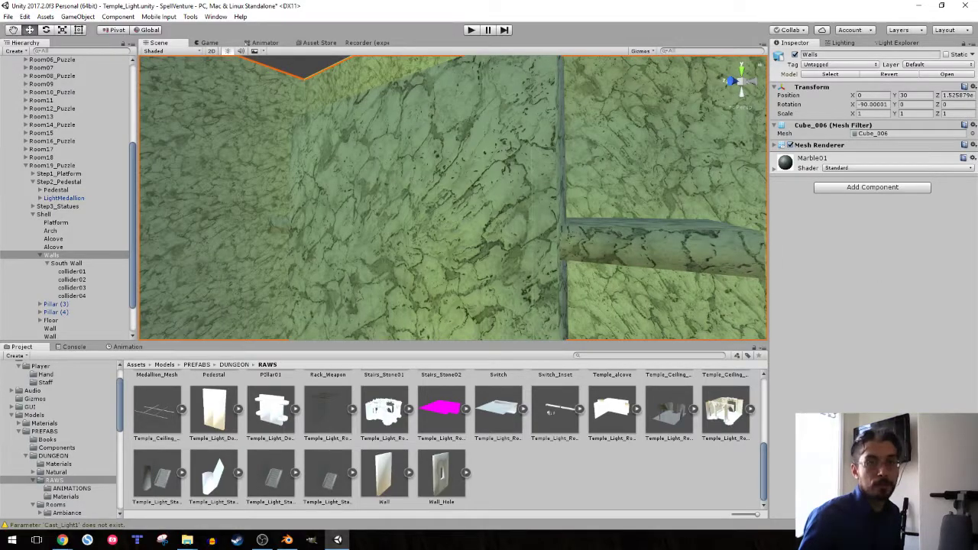
click(262, 539)
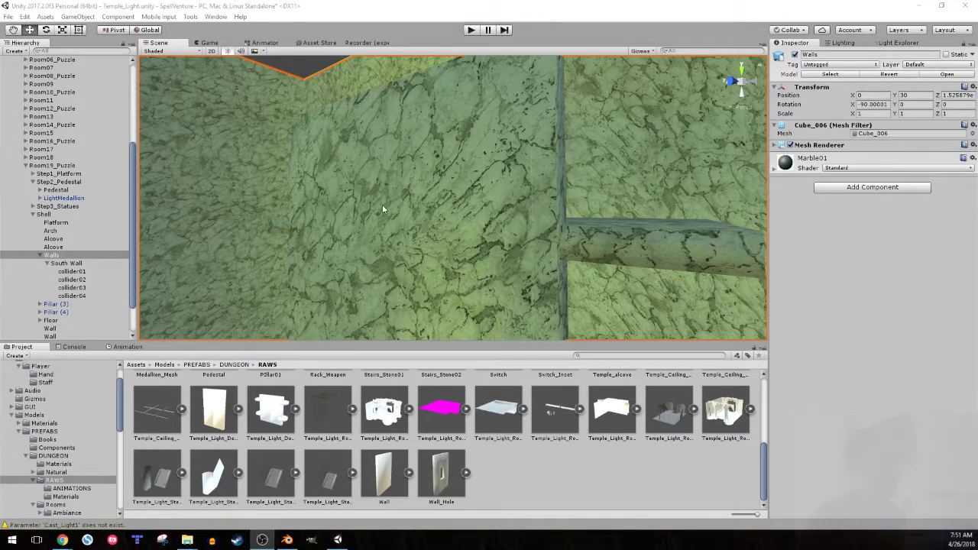
right_drag(382, 204, 71, 255)
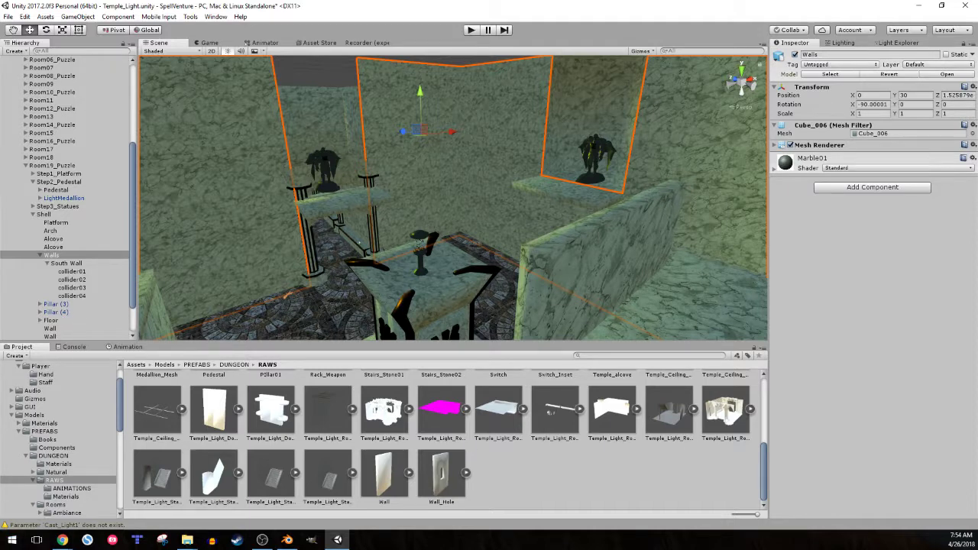
click(262, 540)
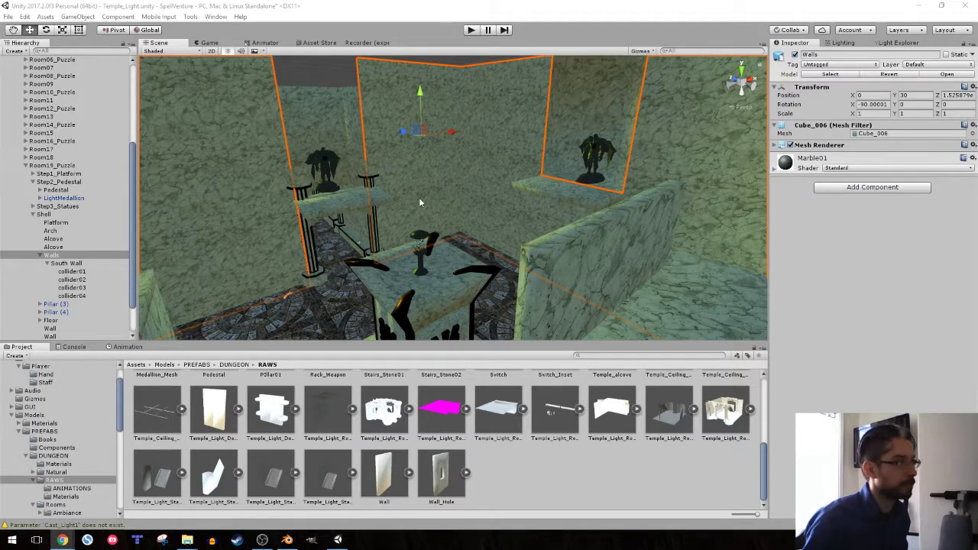
Collapse the South Wall collider group and survey the remaining walls, floor and pedestal of Room19_Puzzle
right_drag(349, 169, 550, 143)
key(w)
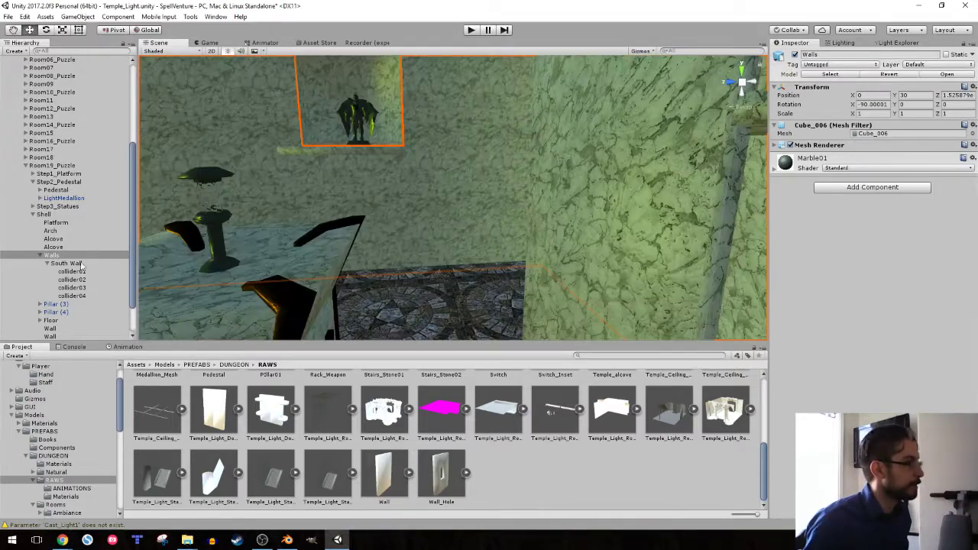
click(47, 263)
right_drag(492, 153, 517, 277)
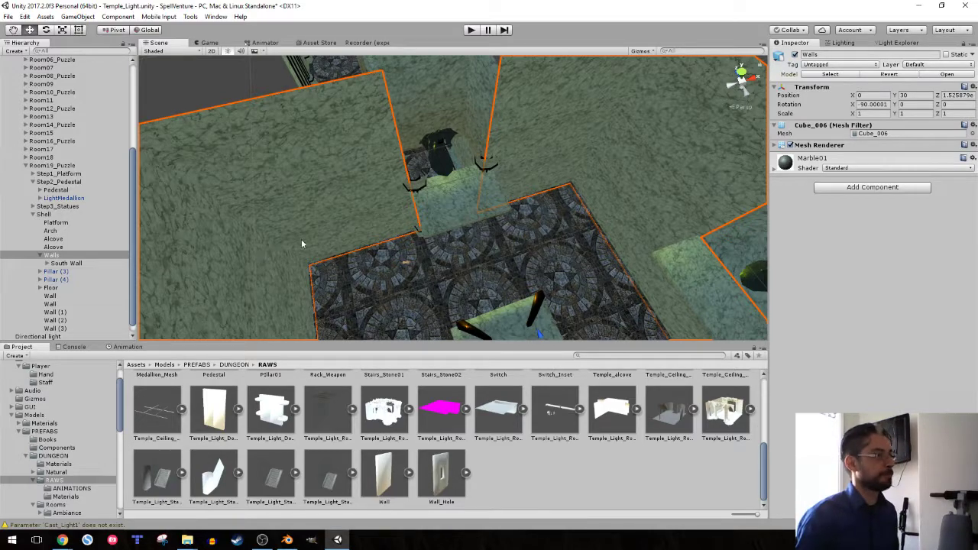
right_drag(331, 197, 547, 198)
right_drag(528, 149, 235, 116)
right_drag(445, 182, 622, 223)
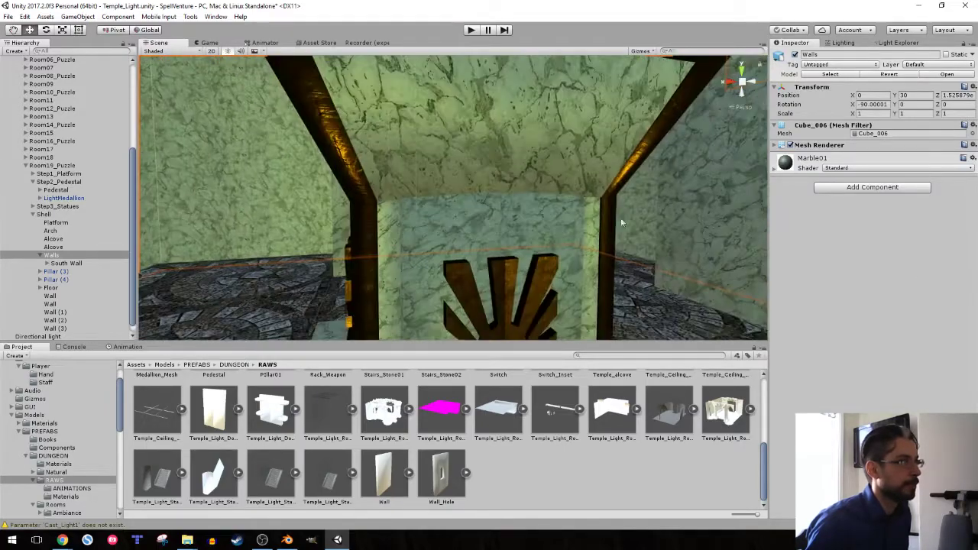
Select the Door_Bottom door in Room08's Challenges and expand its Mesh down to the contents of the Right leaf
click(538, 213)
right_drag(538, 213, 656, 253)
click(525, 225)
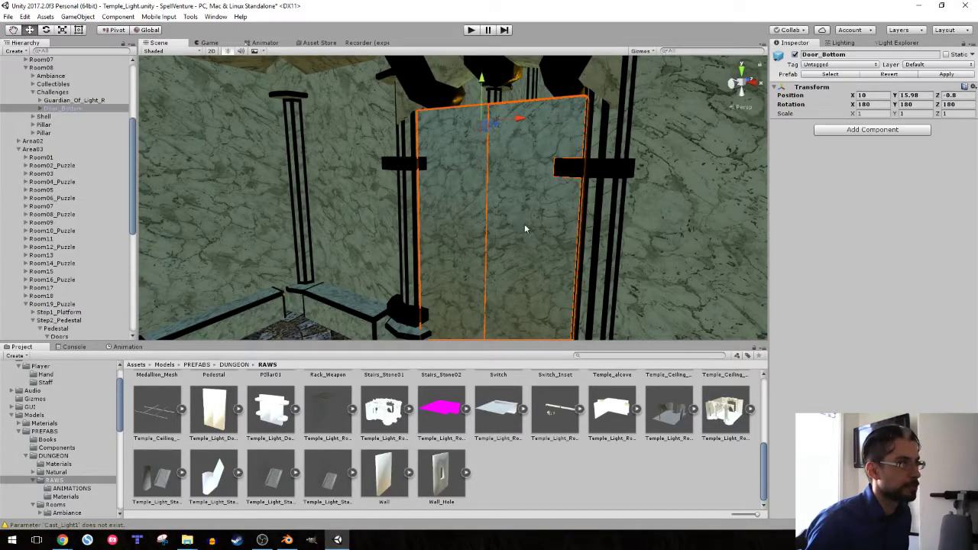
right_drag(525, 224, 527, 203)
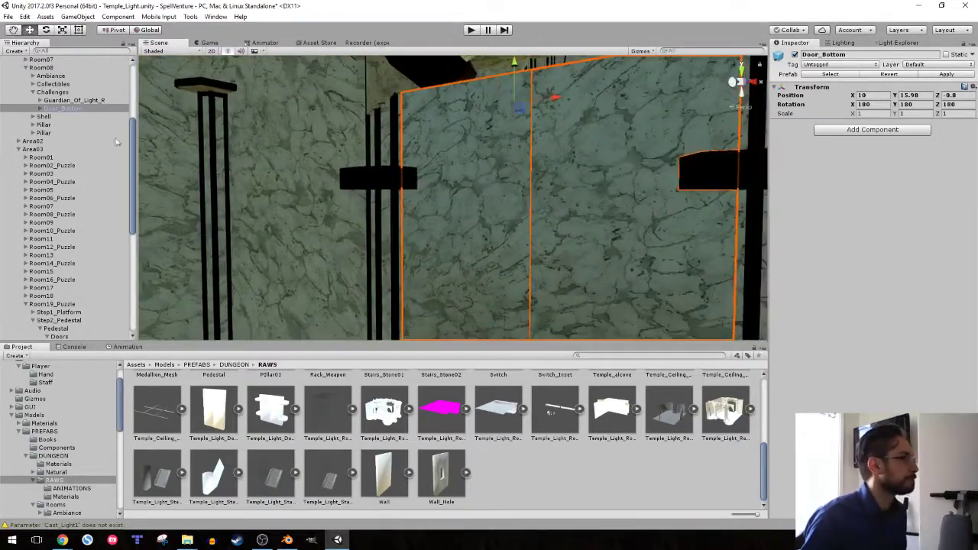
click(40, 108)
click(46, 126)
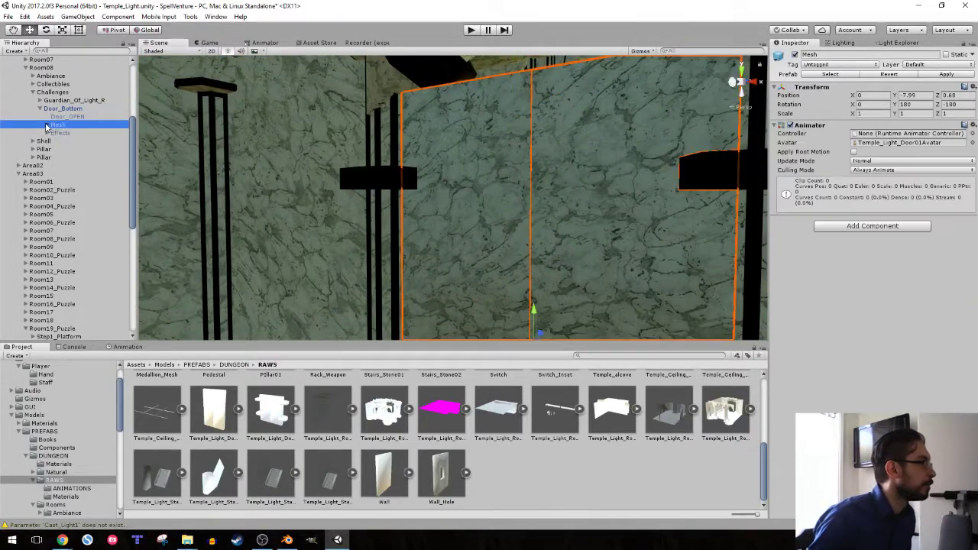
click(63, 133)
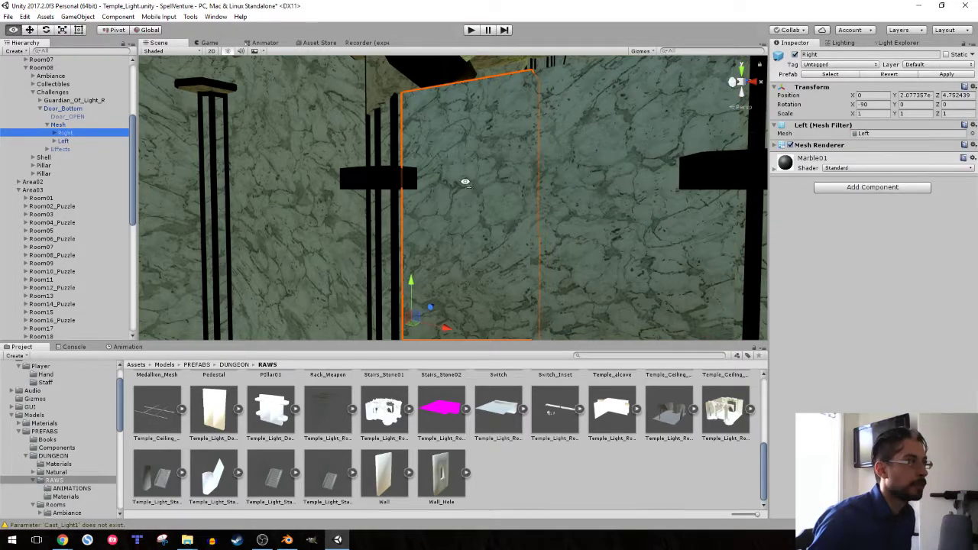
right_drag(465, 182, 133, 220)
click(54, 133)
click(70, 142)
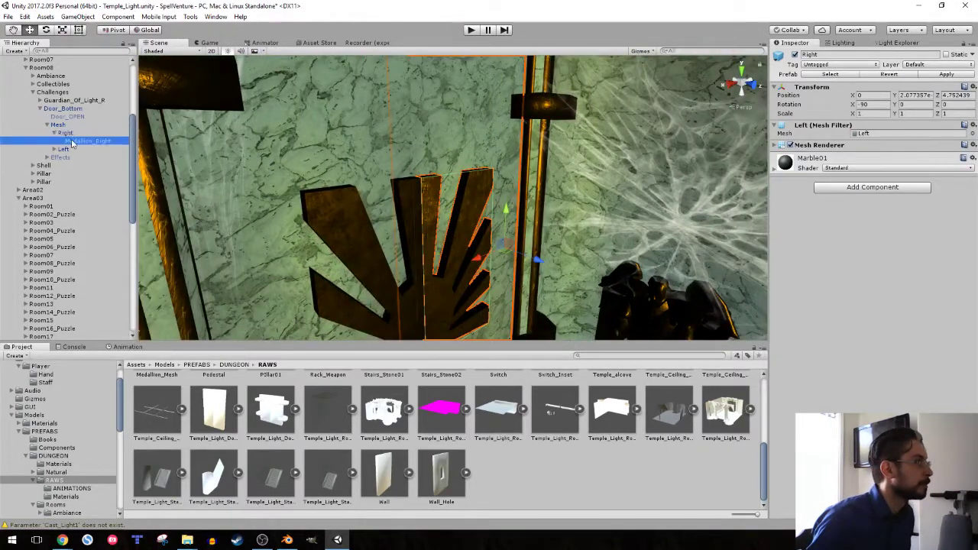
Add a Box Collider to both the Right and Left leaves of Door_Bottom
click(67, 133)
click(835, 188)
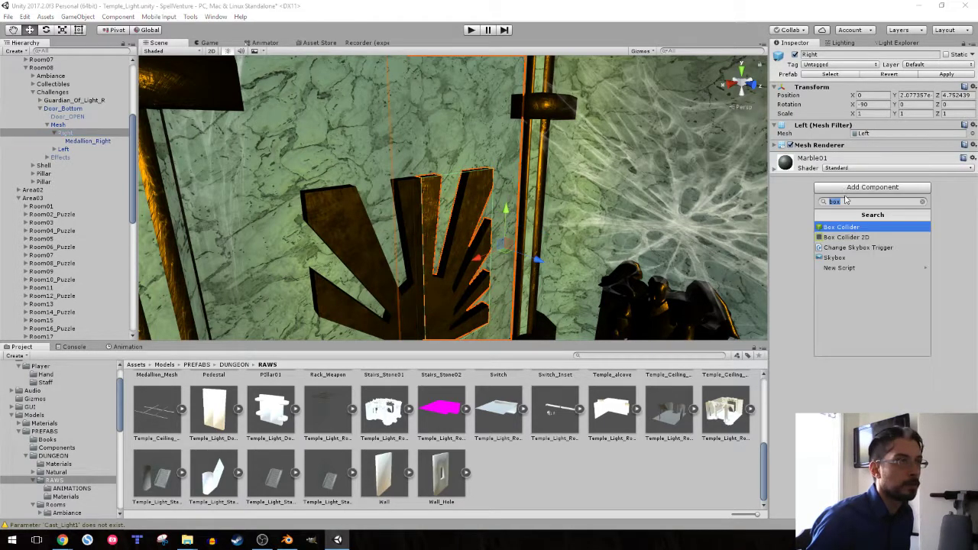
click(840, 227)
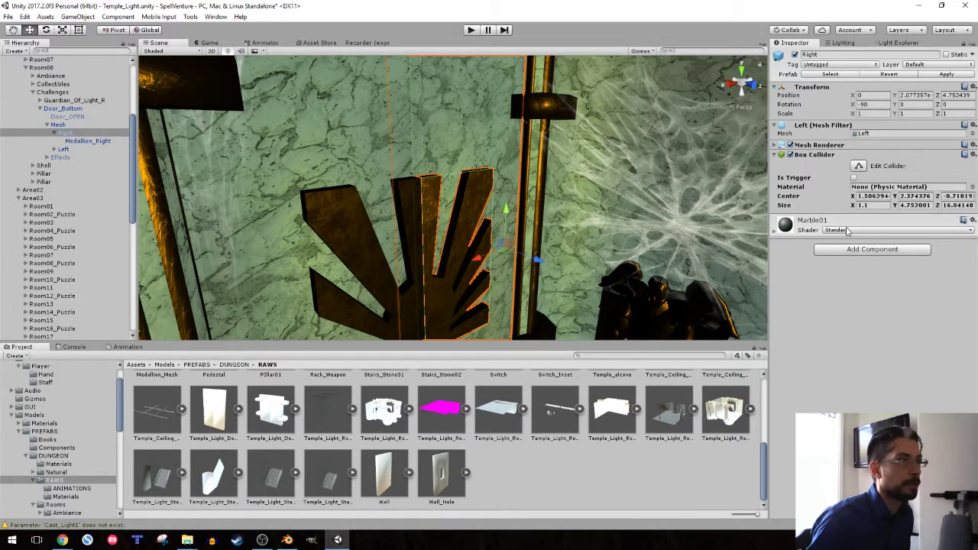
click(67, 149)
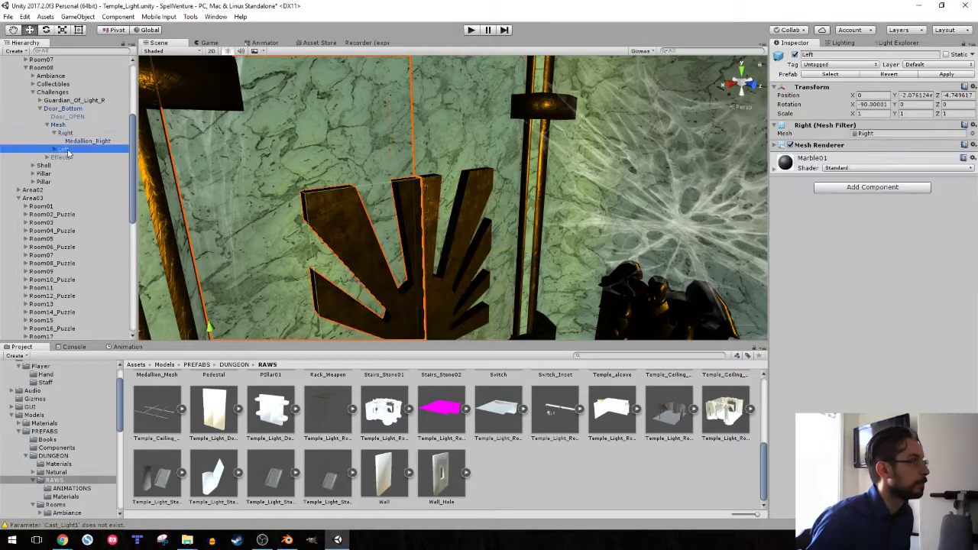
click(850, 189)
click(857, 229)
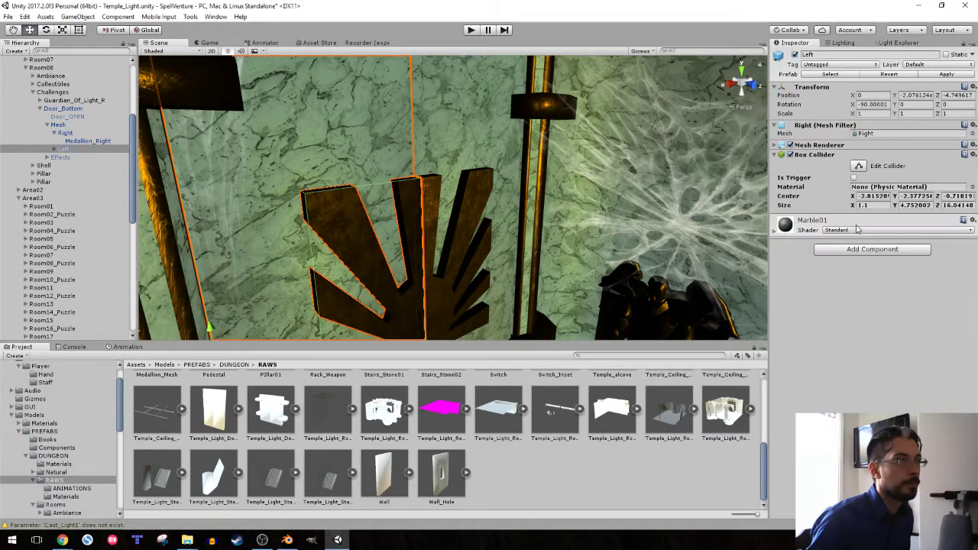
Examine the walls and ceilings along the passage between the rooms, checking Wall (1) in Room18 for a Box Collider
right_drag(532, 183, 616, 160)
key(w)
alt+drag(617, 159, 449, 147)
right_drag(381, 166, 187, 136)
key(s)
alt+drag(187, 136, 209, 176)
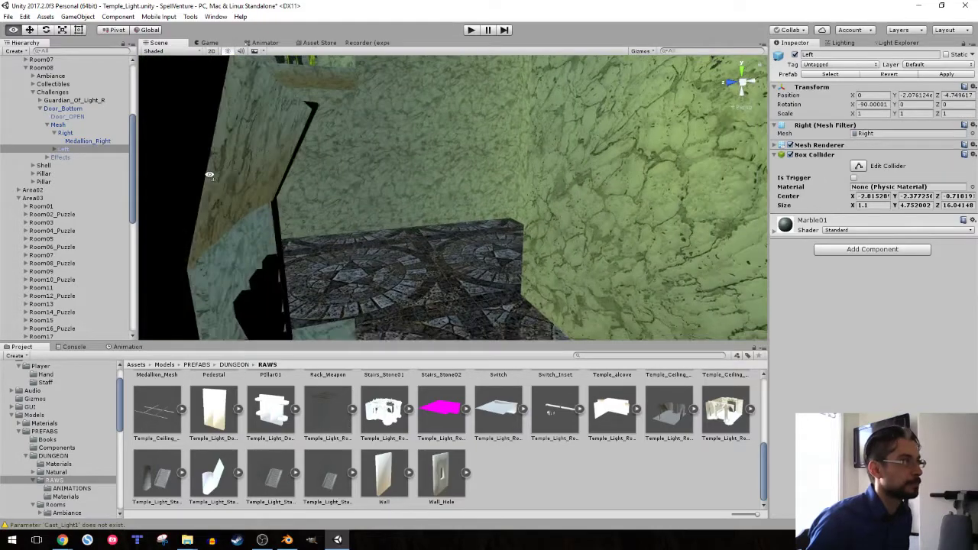
right_drag(210, 176, 65, 176)
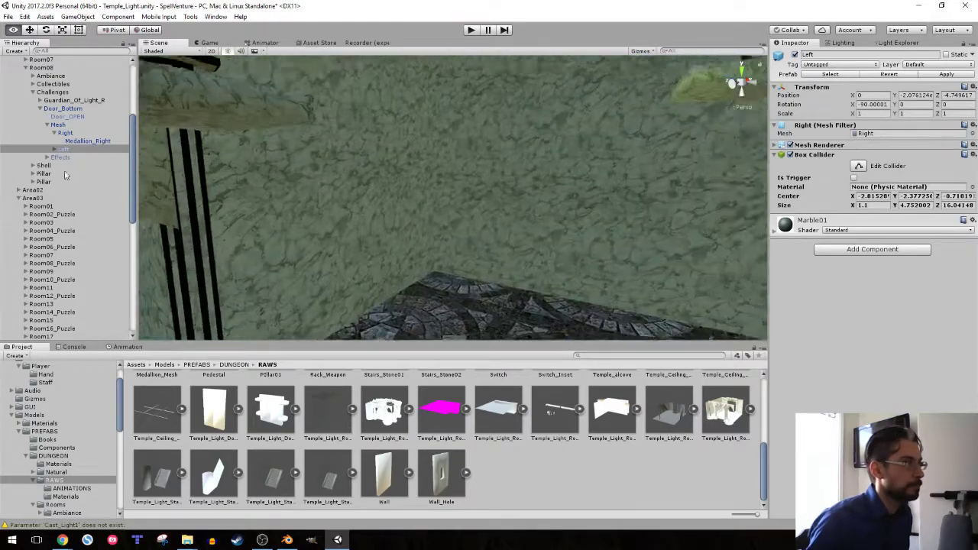
alt+drag(65, 176, 324, 110)
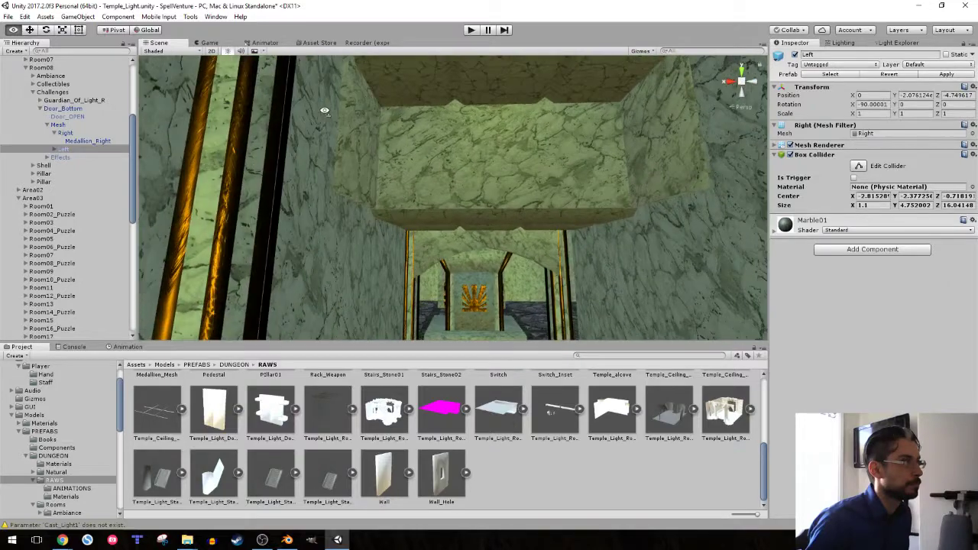
click(348, 145)
alt+drag(348, 145, 500, 116)
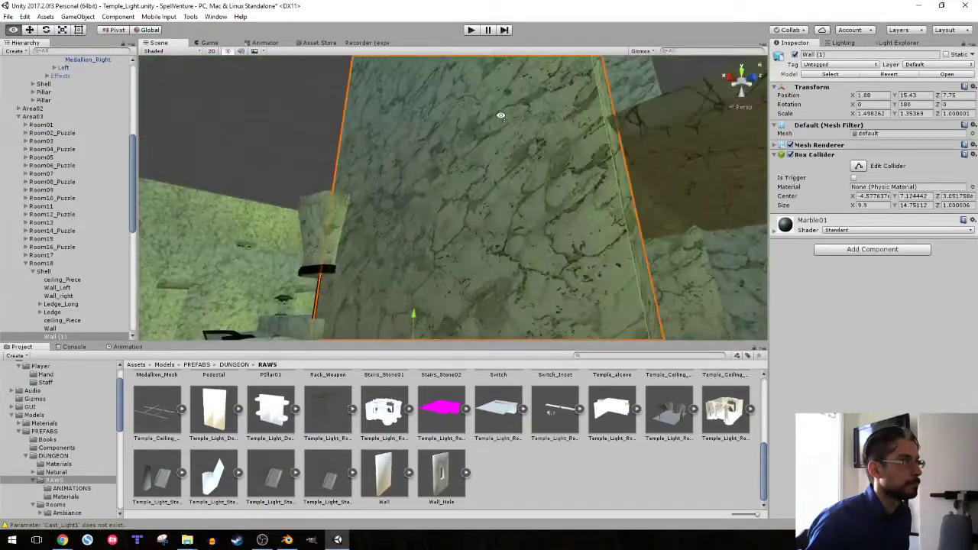
right_drag(501, 116, 917, 148)
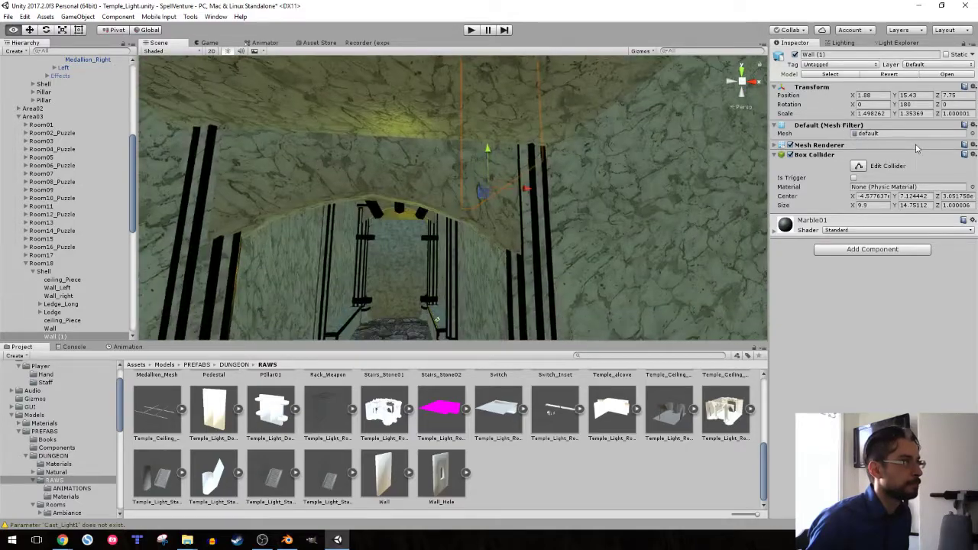
alt+drag(917, 148, 423, 173)
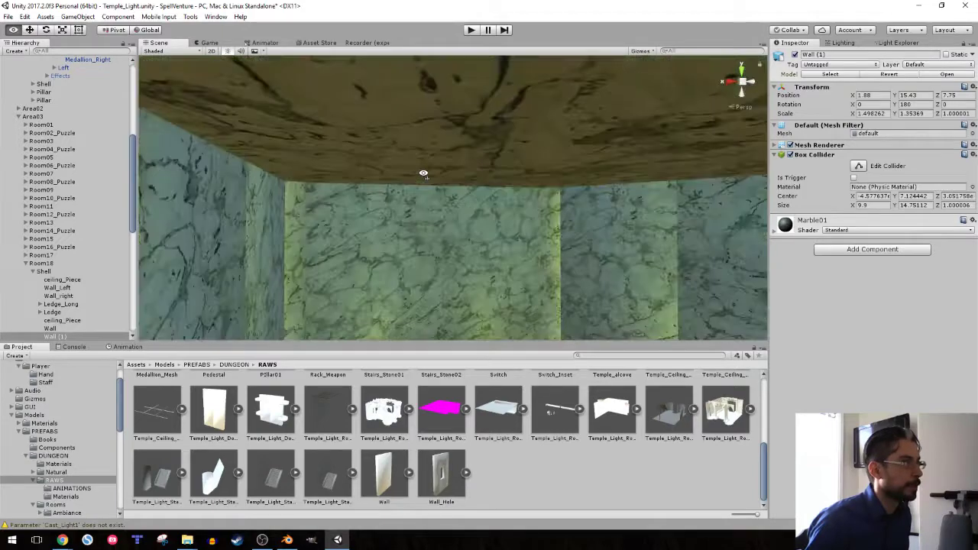
right_drag(423, 173, 153, 162)
Collapse Door_Bottom, Challenges and Room08 under Entrance, and collapse Room18 under Area03
scroll(55, 142, up, 4)
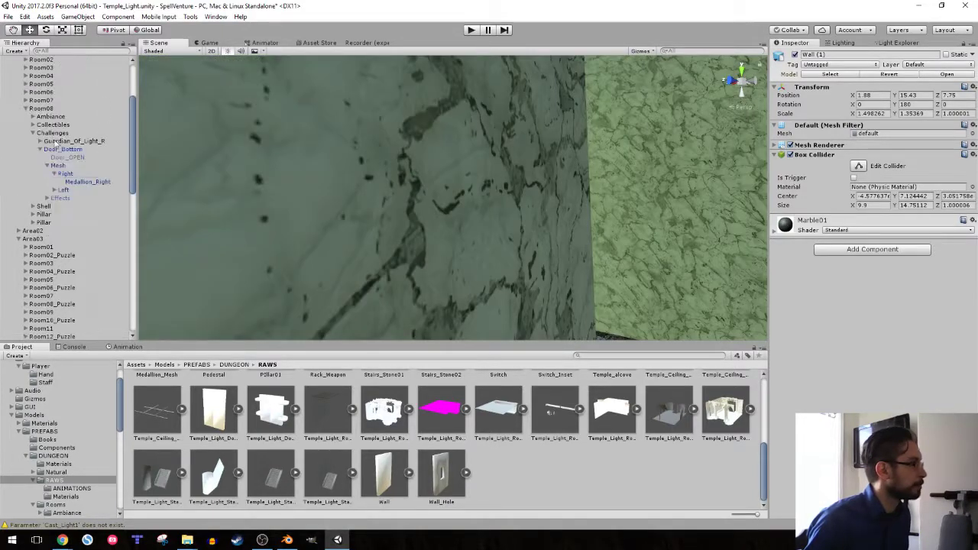
click(52, 174)
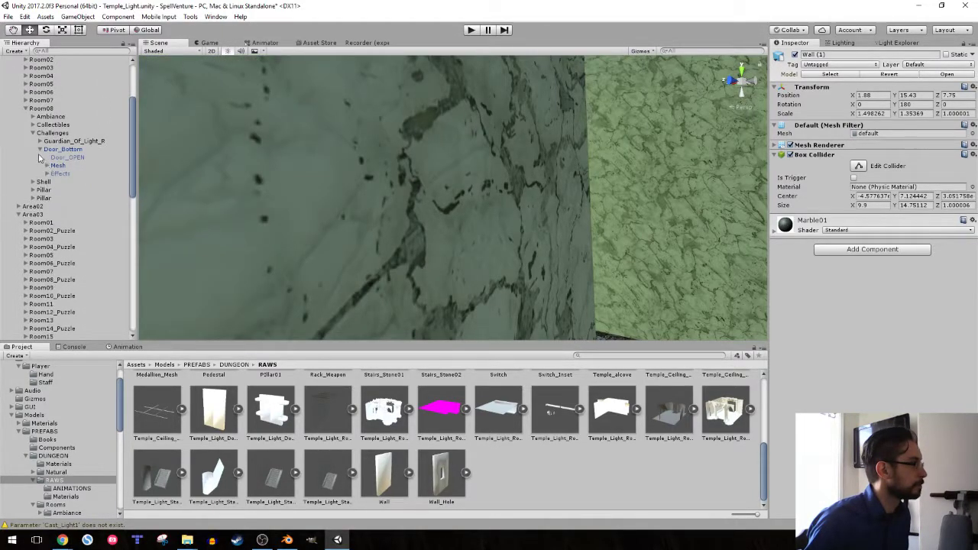
click(40, 149)
click(32, 133)
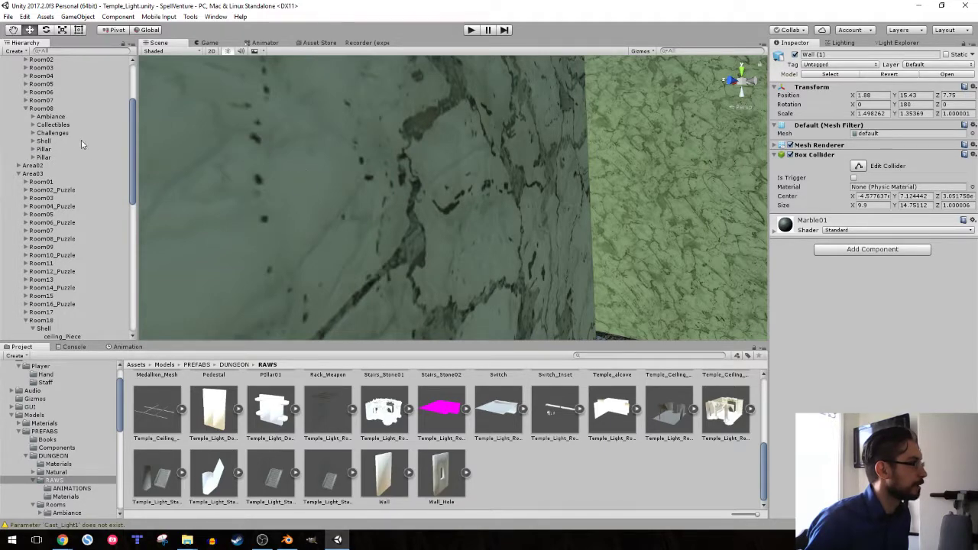
click(26, 109)
scroll(36, 162, up, 5)
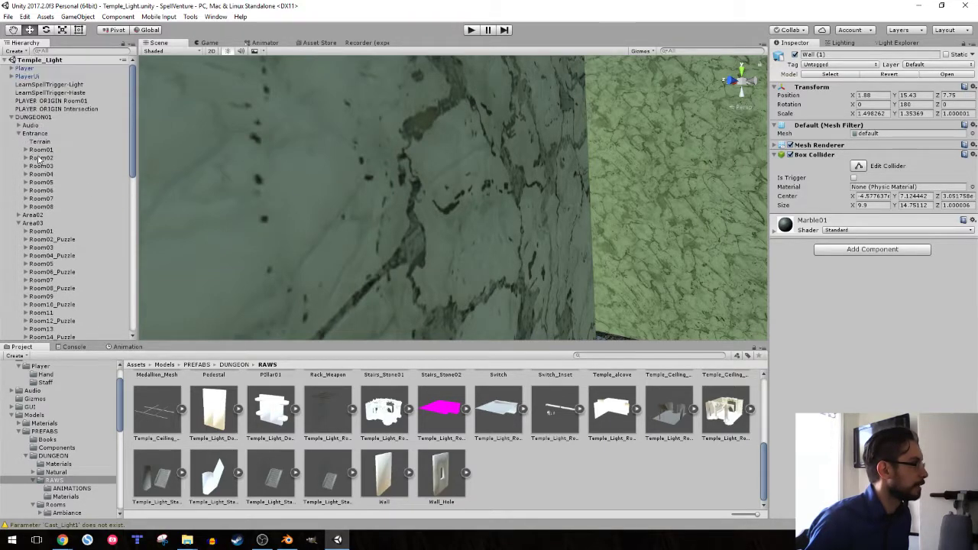
scroll(46, 233, down, 8)
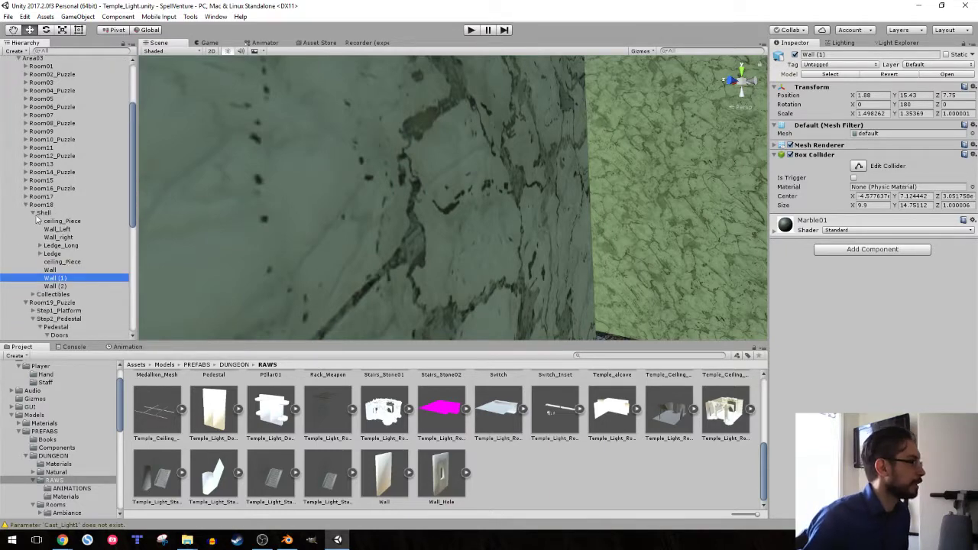
click(26, 205)
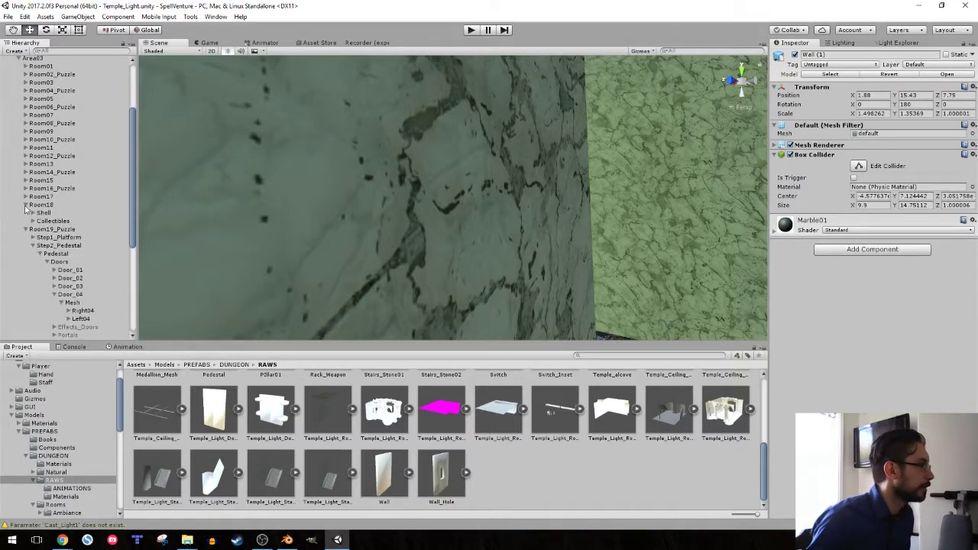
Select Room19_Puzzle and examine its walls, pedestal and sunburst door recesses up close
key(f)
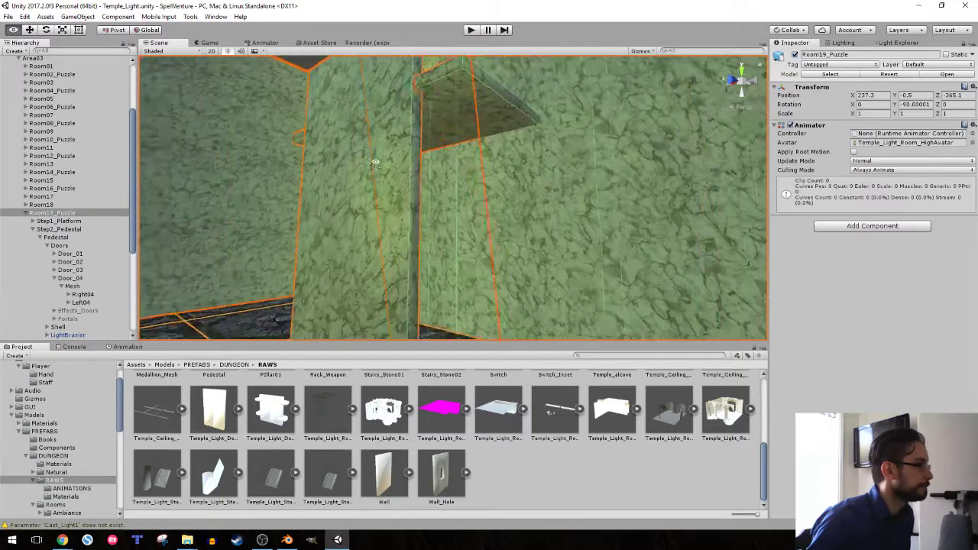
right_drag(214, 170, 376, 163)
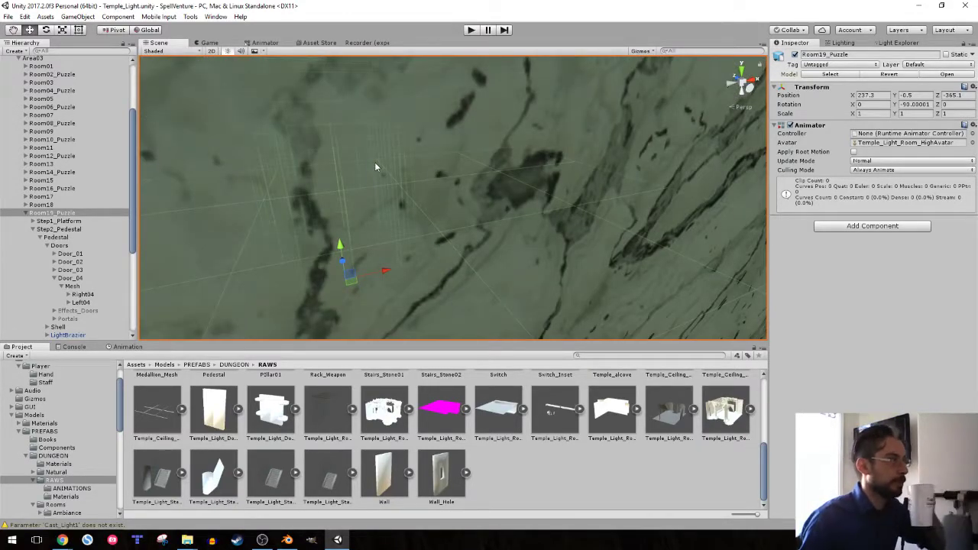
right_drag(375, 164, 335, 168)
scroll(334, 168, down, 3)
mouse_move(335, 168)
middle_down()
mouse_move(341, 138)
mouse_move(352, 170)
middle_up()
scroll(349, 168, down, 5)
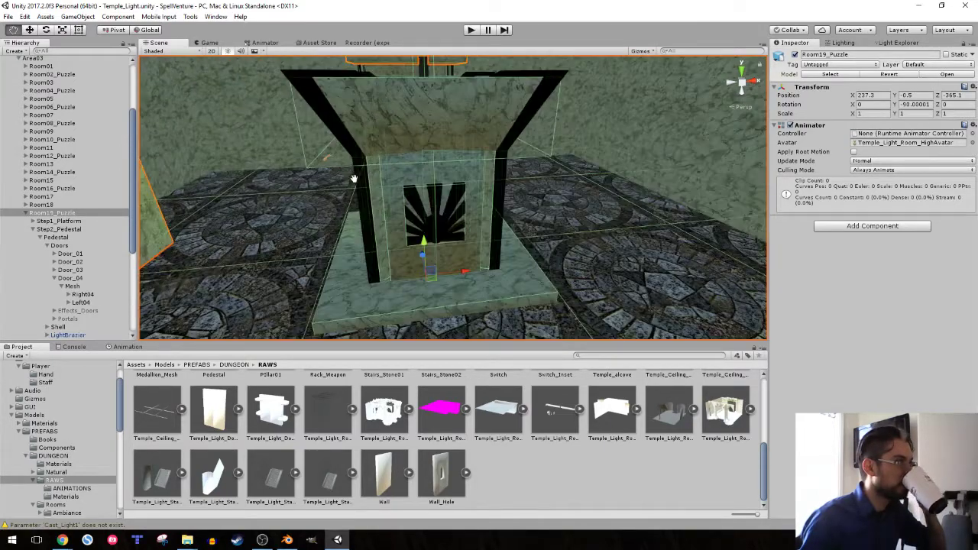
scroll(355, 182, up, 6)
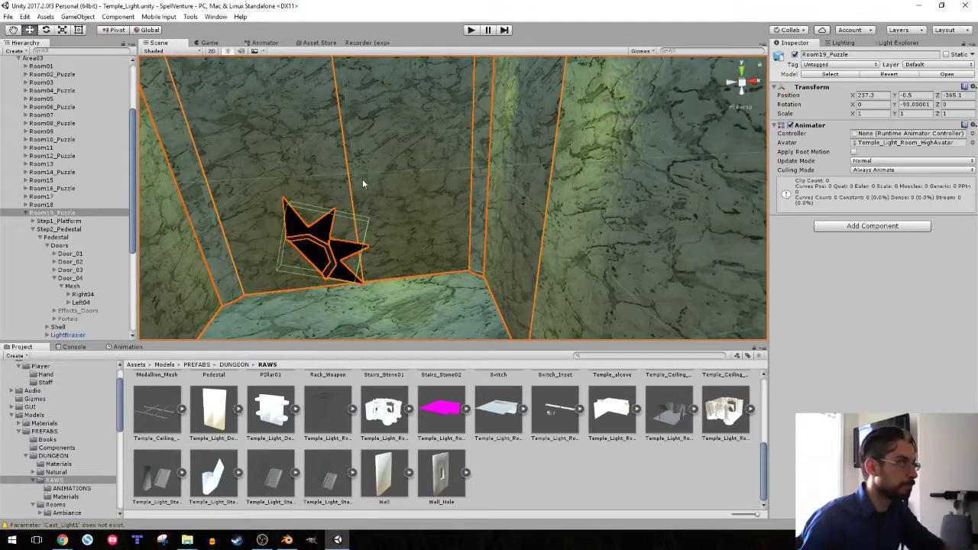
mouse_move(368, 173)
middle_down()
mouse_move(381, 174)
mouse_move(375, 177)
middle_up()
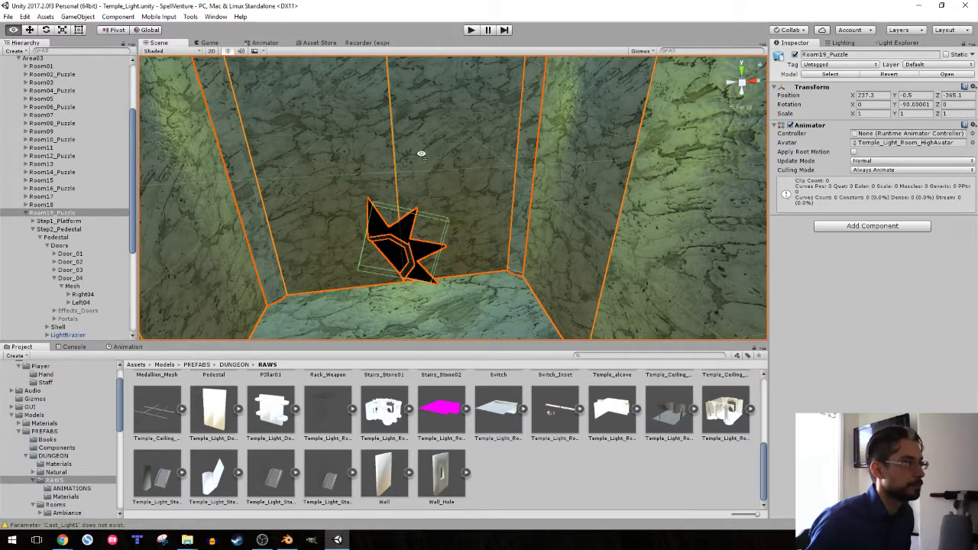
right_drag(421, 153, 388, 98)
scroll(61, 191, up, 4)
Select Area03 and survey it from an overview of the whole area down to the pedestal hall
click(32, 149)
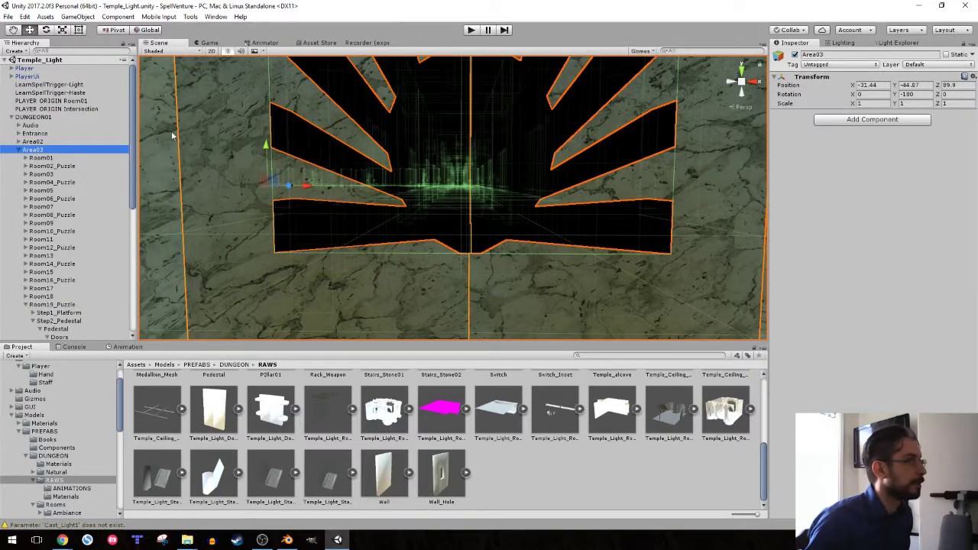
right_drag(354, 143, 305, 137)
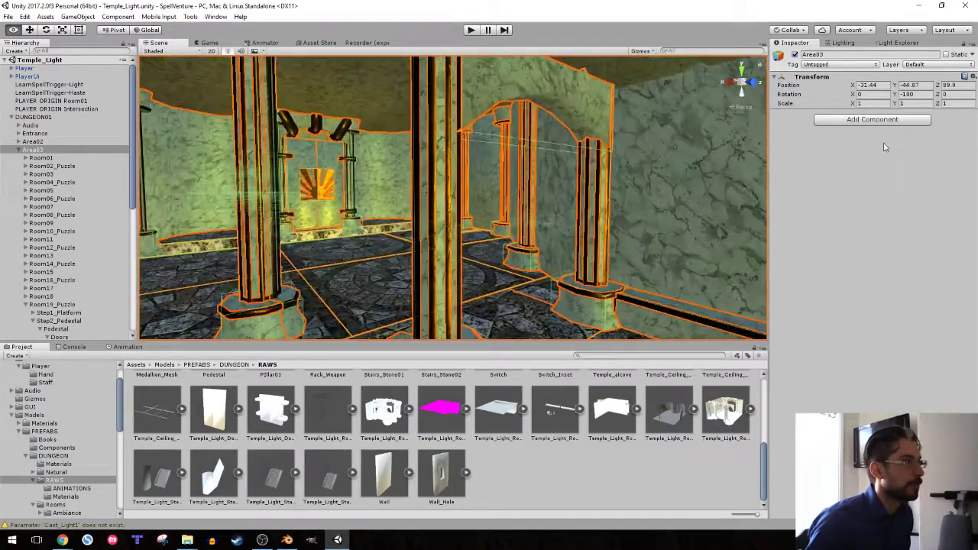
key(f)
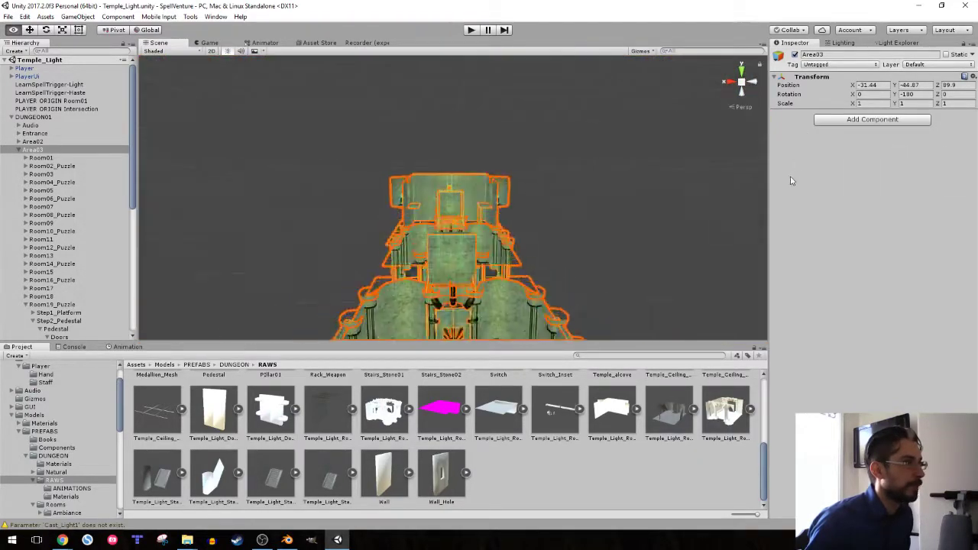
key(w)
right_drag(787, 202, 402, 165)
key(a)
key(w)
click(363, 117)
key(w)
Collapse Door_04, the Doors group and Step2_Pedestal inside Room19_Puzzle
scroll(79, 176, down, 8)
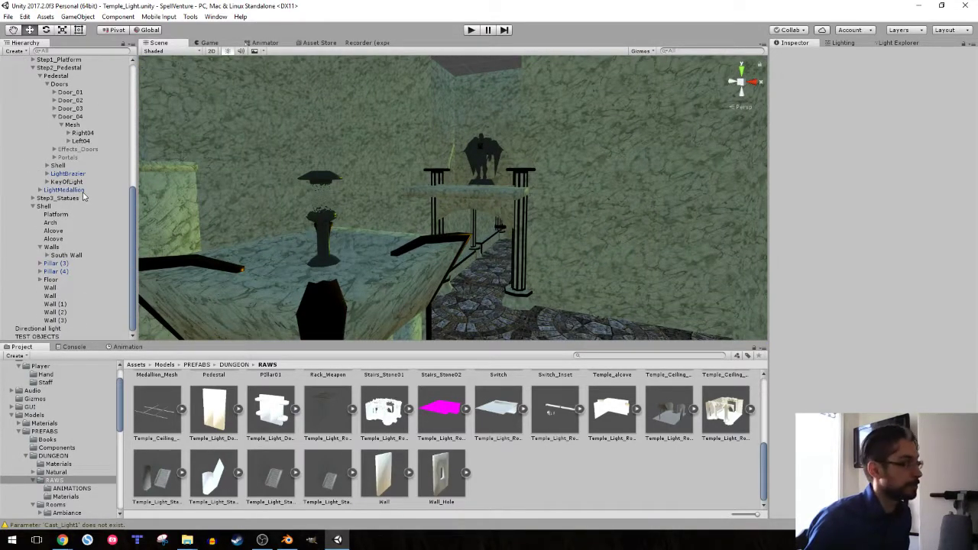
click(63, 126)
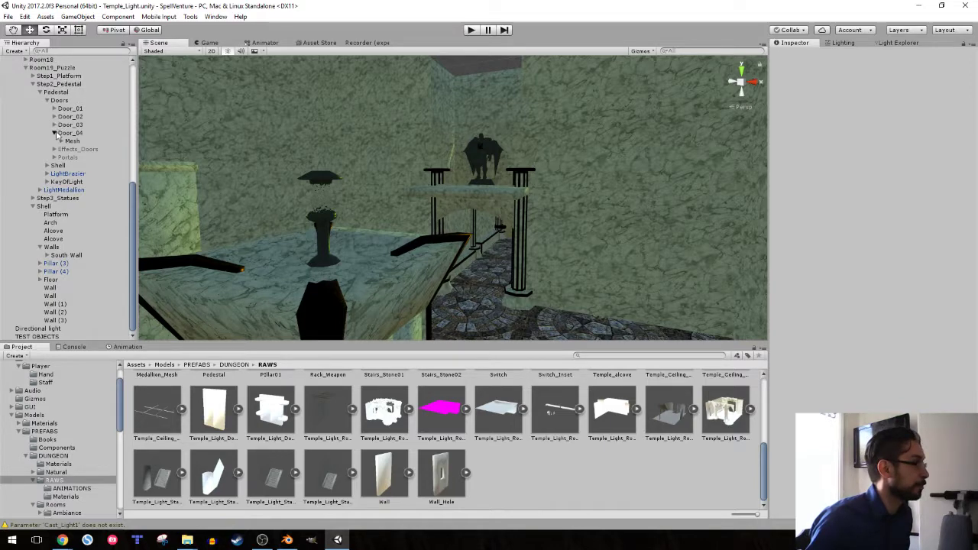
click(47, 110)
click(40, 149)
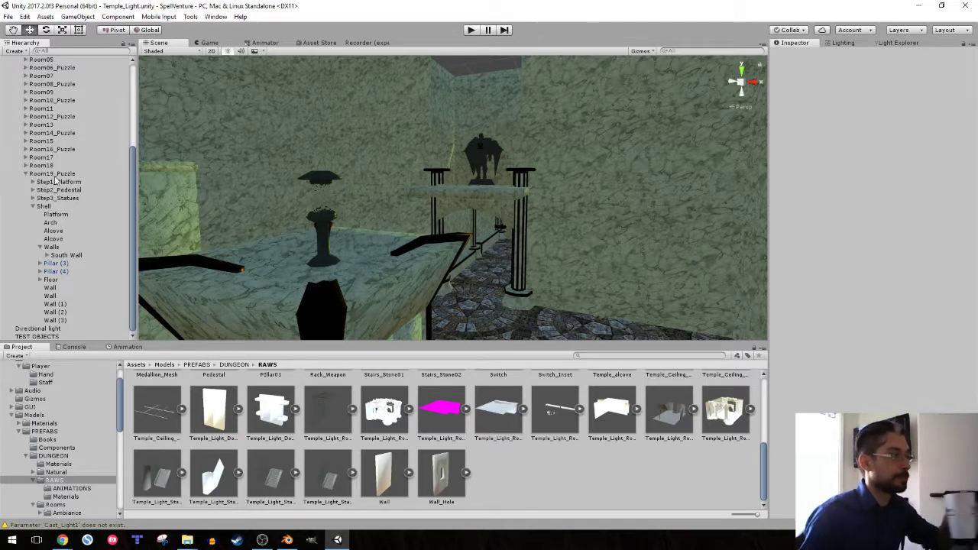
mouse_move(380, 195)
right_down()
mouse_move(365, 206)
mouse_move(373, 177)
right_up()
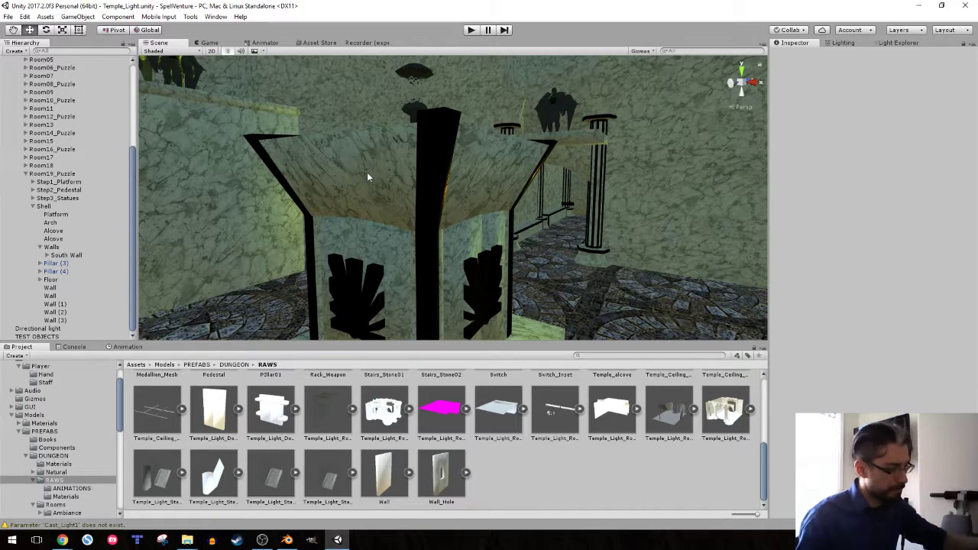
Switch to Chrome to check the Twitch dashboard
click(68, 540)
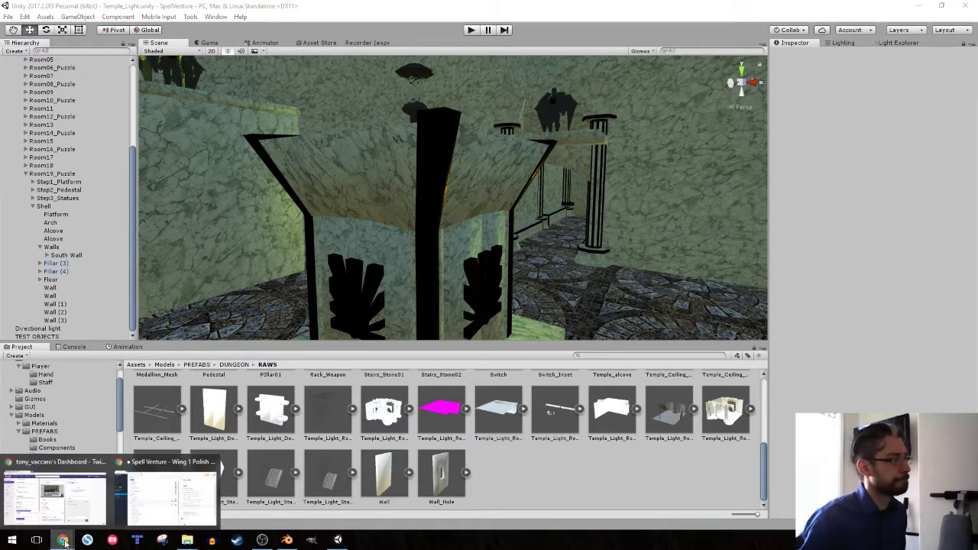
click(63, 500)
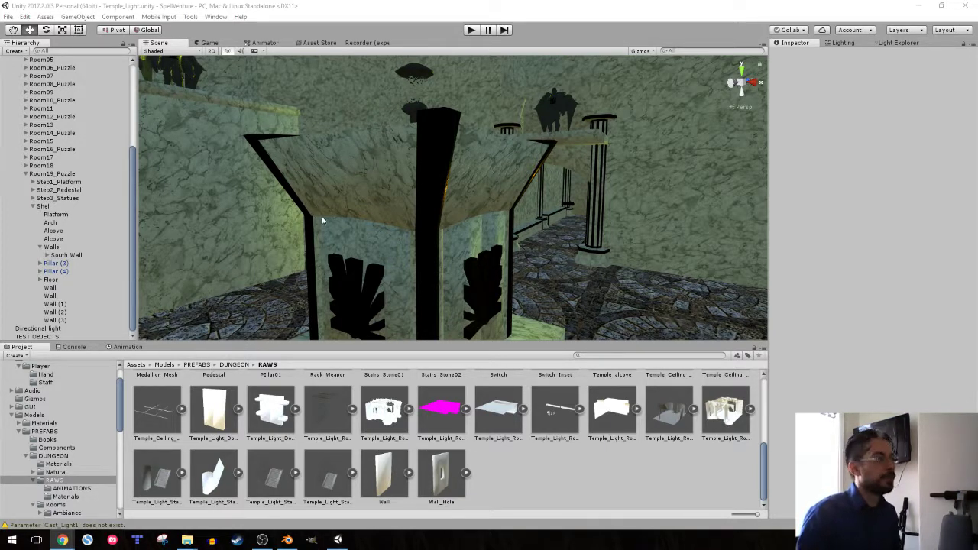
Inspect the area around the pedestal and select all five Wall pieces in Room19_Puzzle's Shell to identify them
alt+drag(280, 221, 545, 239)
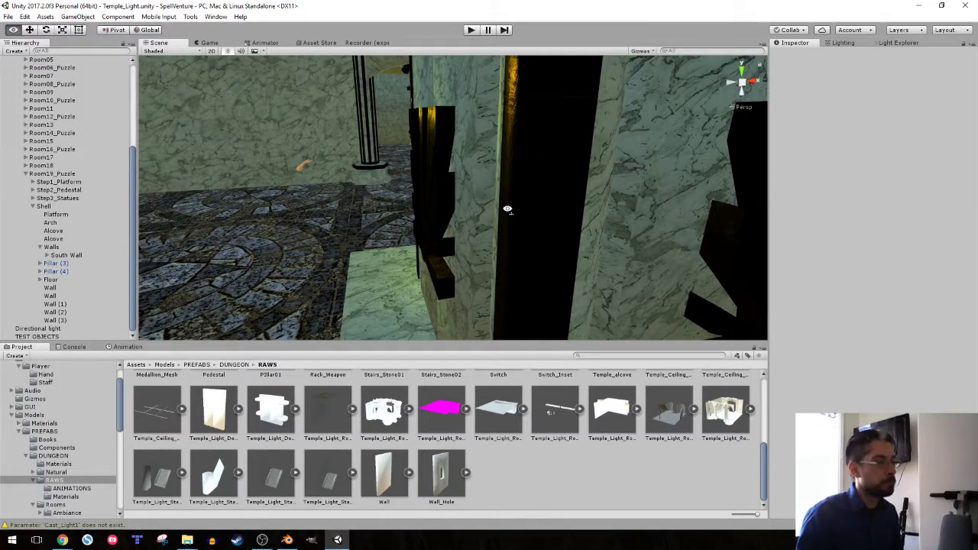
alt+drag(506, 211, 522, 179)
right_drag(533, 170, 421, 180)
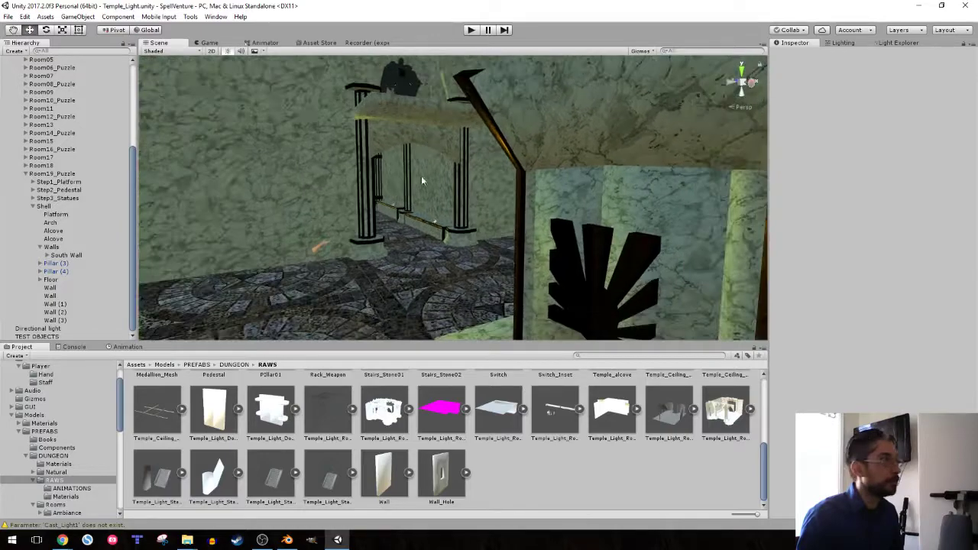
click(67, 262)
click(63, 256)
click(51, 288)
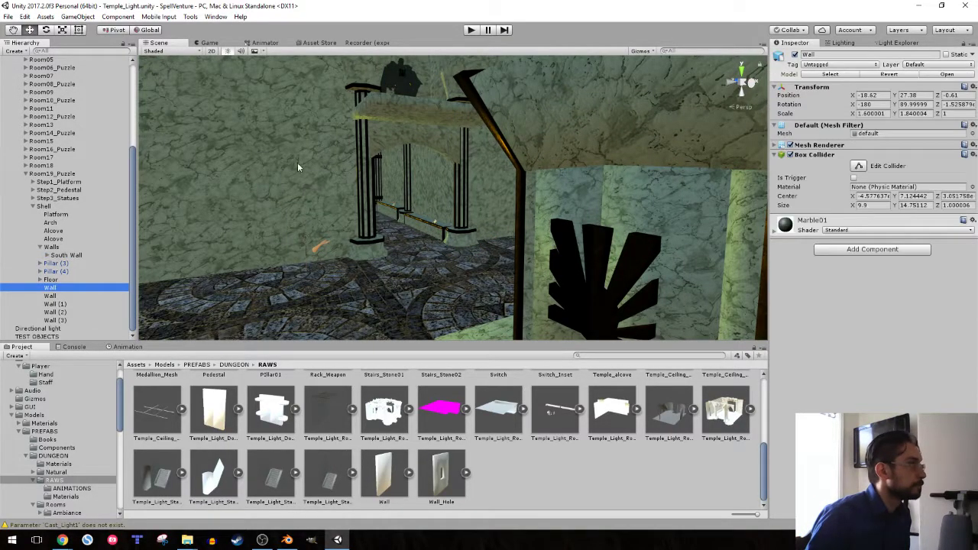
right_drag(298, 162, 469, 92)
key(f)
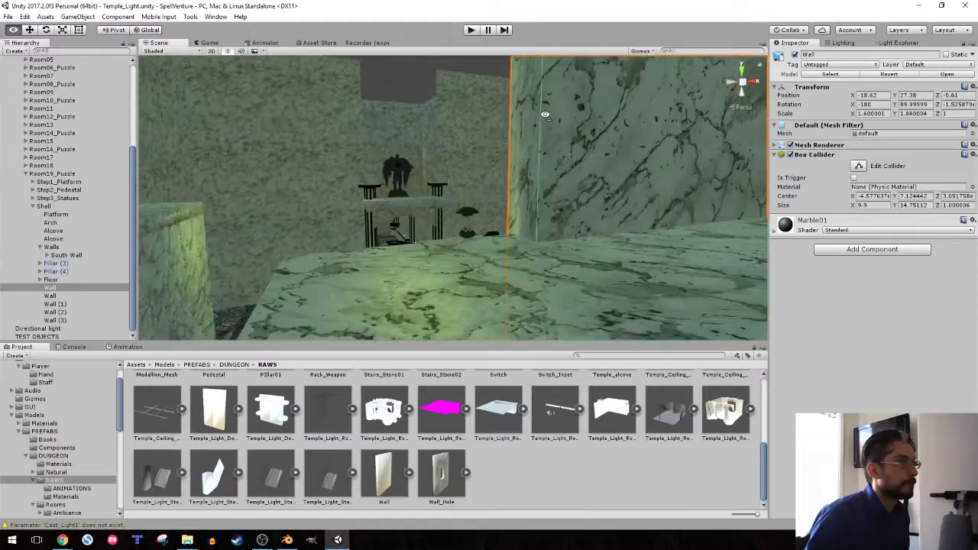
click(50, 287)
shift+click(55, 320)
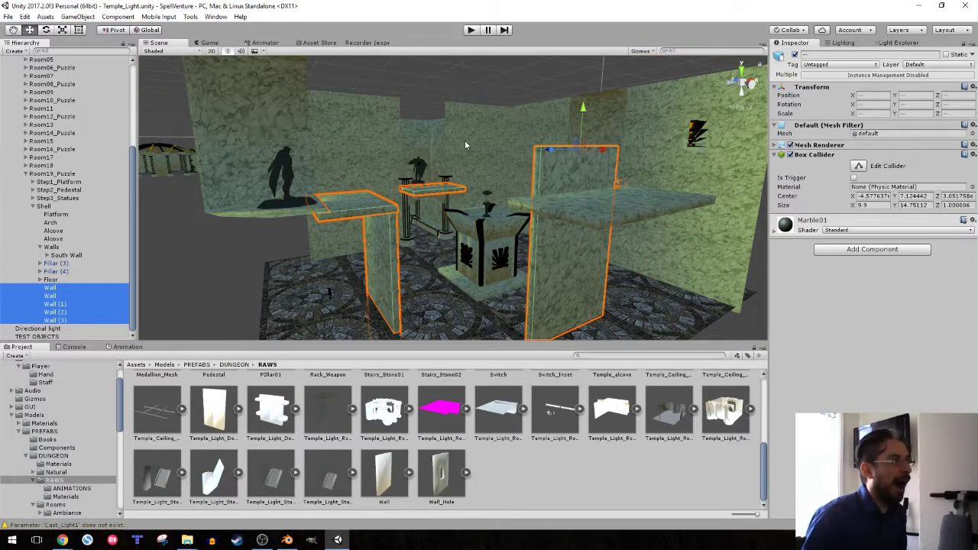
Select the Wall (3) ledge above the arch and reduce its Y scale to about 0.84
right_drag(465, 139, 391, 159)
key(w)
right_drag(528, 142, 455, 133)
click(437, 134)
click(458, 170)
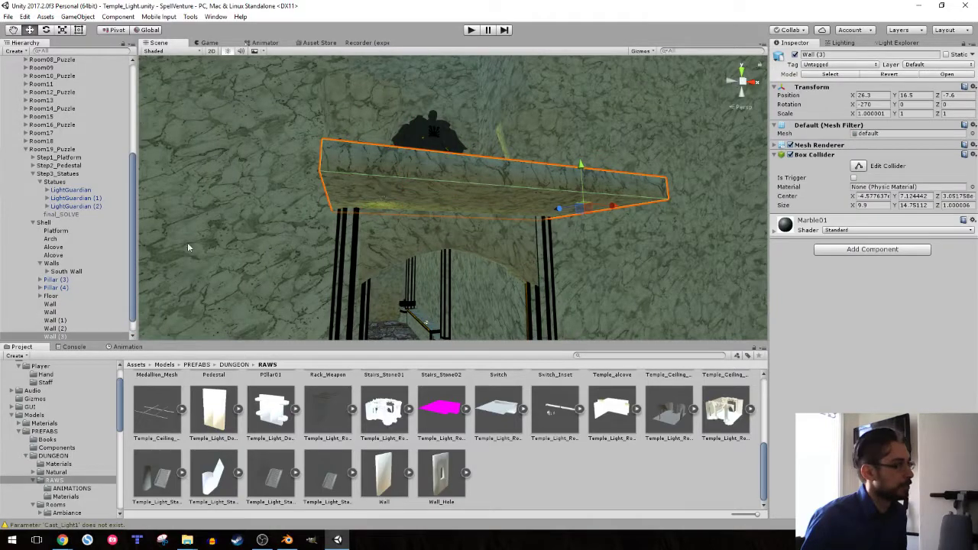
drag(550, 203, 556, 203)
right_drag(552, 190, 545, 216)
key(q)
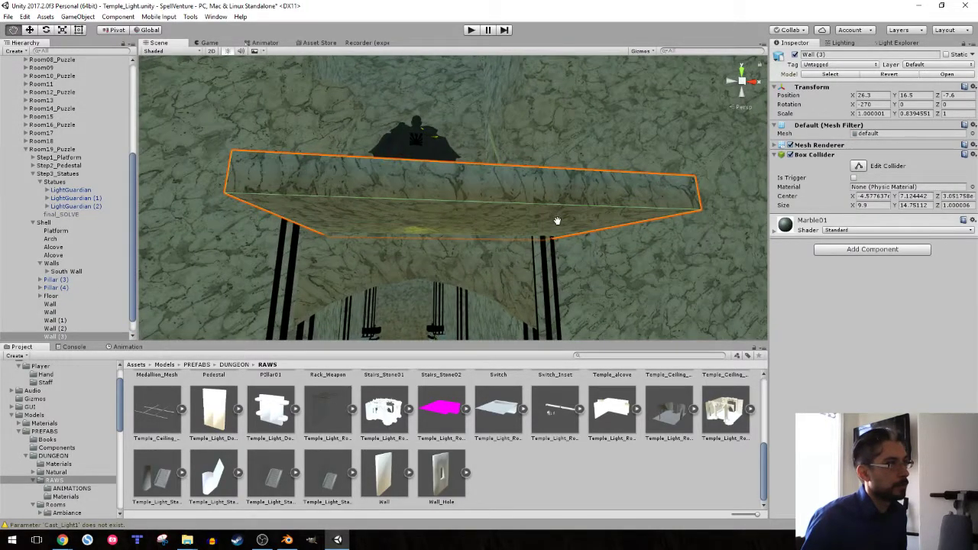
Shift the Wall (3) ledge to about -6.28 in Z and narrow its Y scale to about 0.78
right_drag(622, 223, 529, 166)
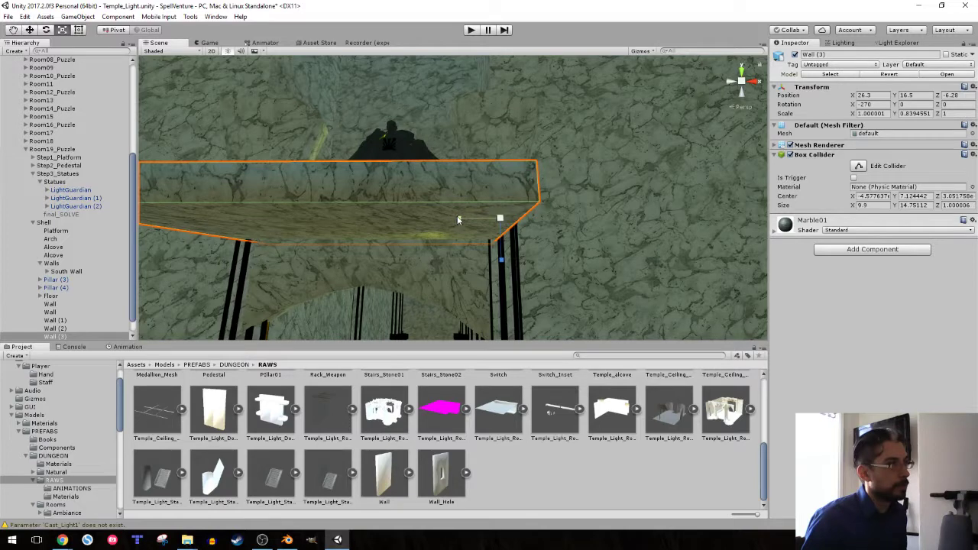
drag(458, 220, 460, 215)
key(w)
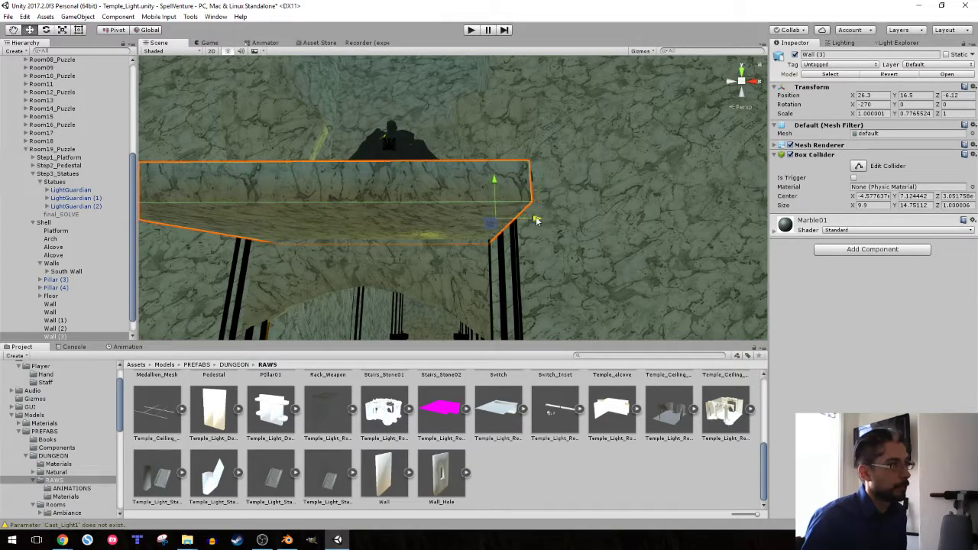
Center the Wall (3) ledge over the arch by moving it to about -5.95 in Z
drag(536, 220, 531, 220)
key(a)
right_drag(377, 146, 613, 219)
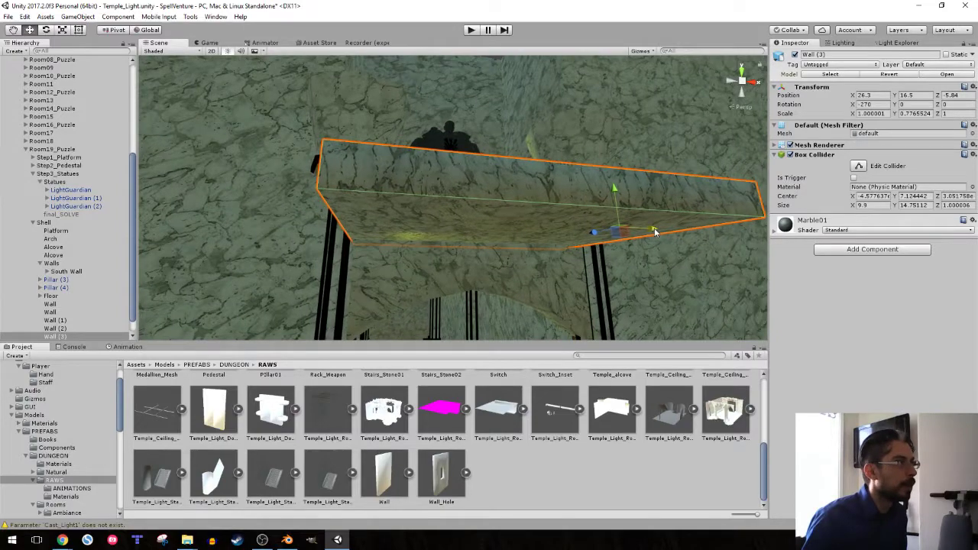
drag(655, 232, 658, 232)
key(d)
right_drag(636, 229, 327, 240)
key(w)
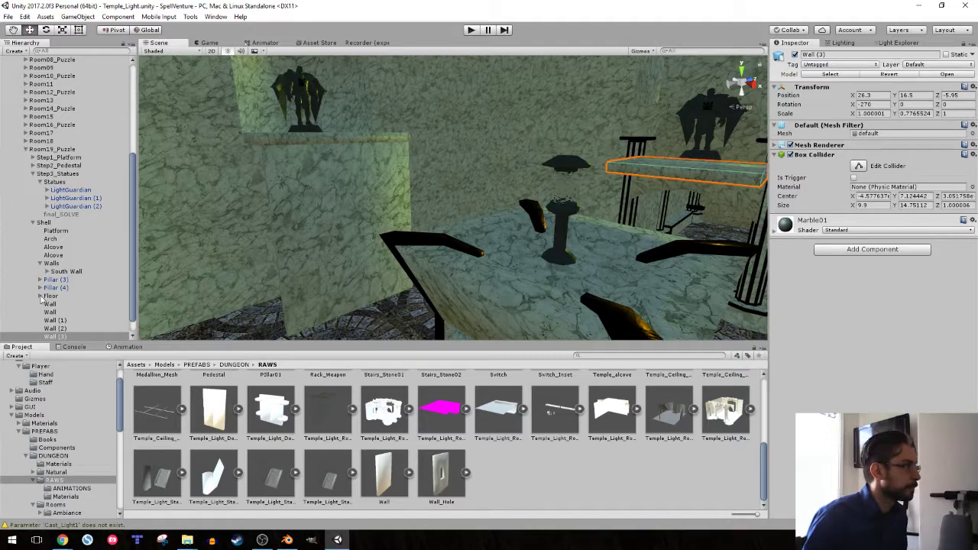
Create an empty child object named Partitions under Room19_Puzzle's Shell
click(55, 272)
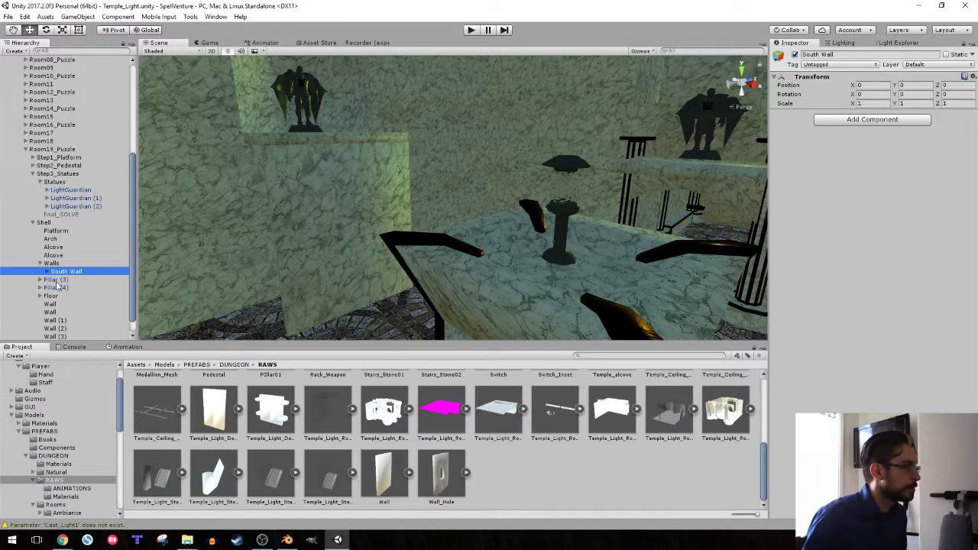
click(47, 223)
alt+drag(364, 203, 380, 237)
right_click(44, 223)
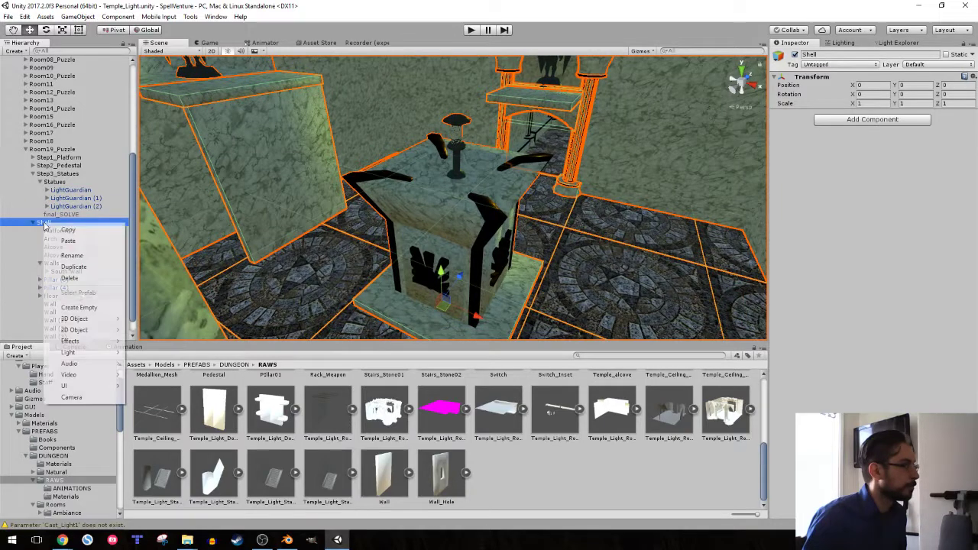
click(69, 308)
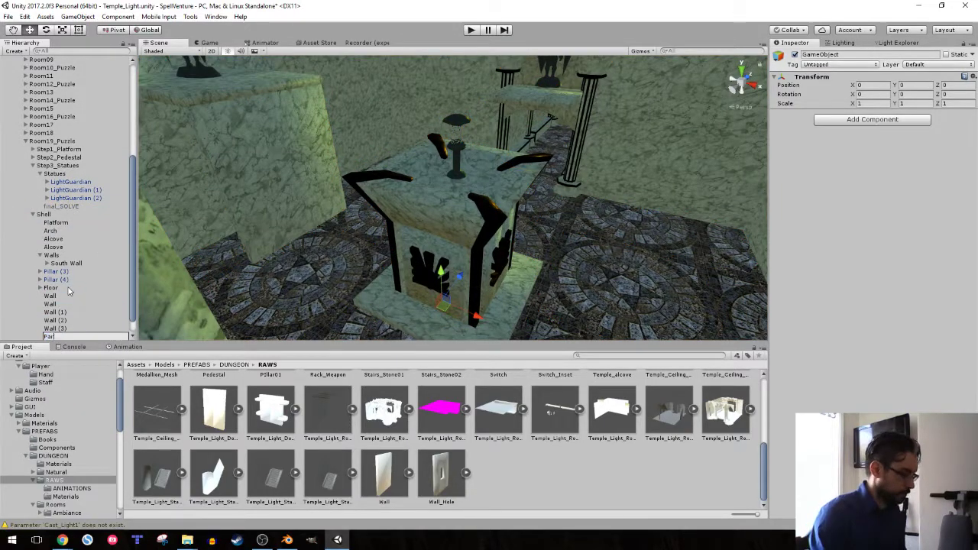
Move the five loose Wall objects, from Wall through Wall (3), into the Partitions group and collapse it
click(50, 295)
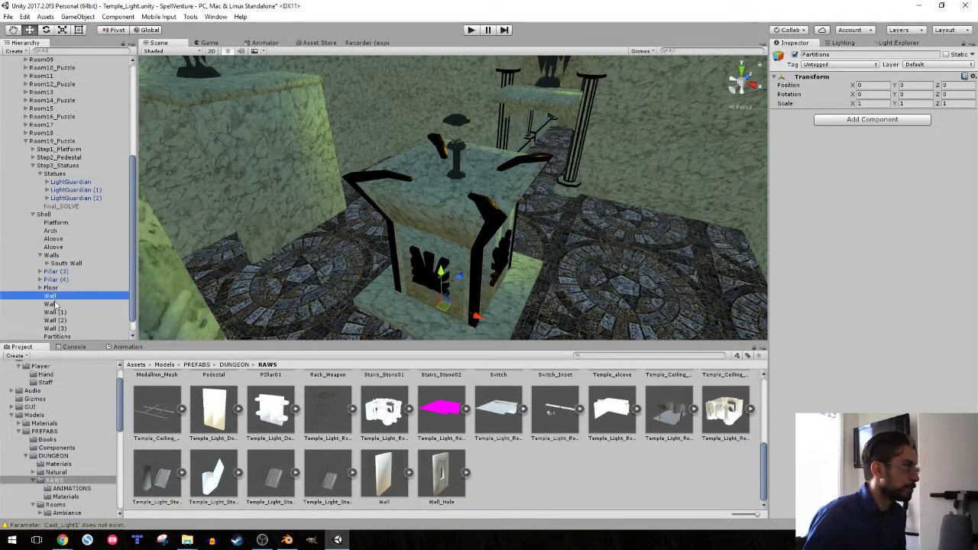
shift+click(55, 328)
drag(55, 328, 59, 336)
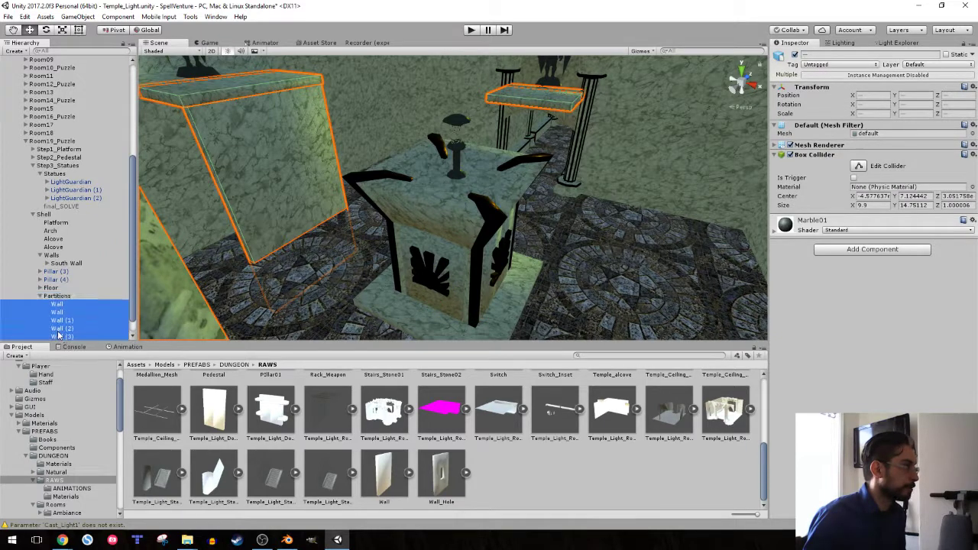
click(38, 296)
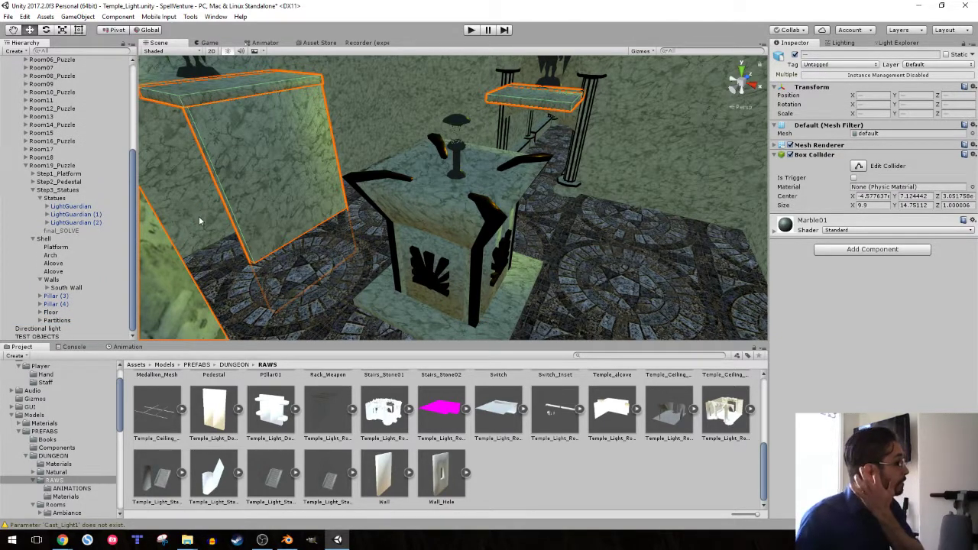
Rename both Pillar (3) and Pillar (4) under Shell as Pillar
click(65, 297)
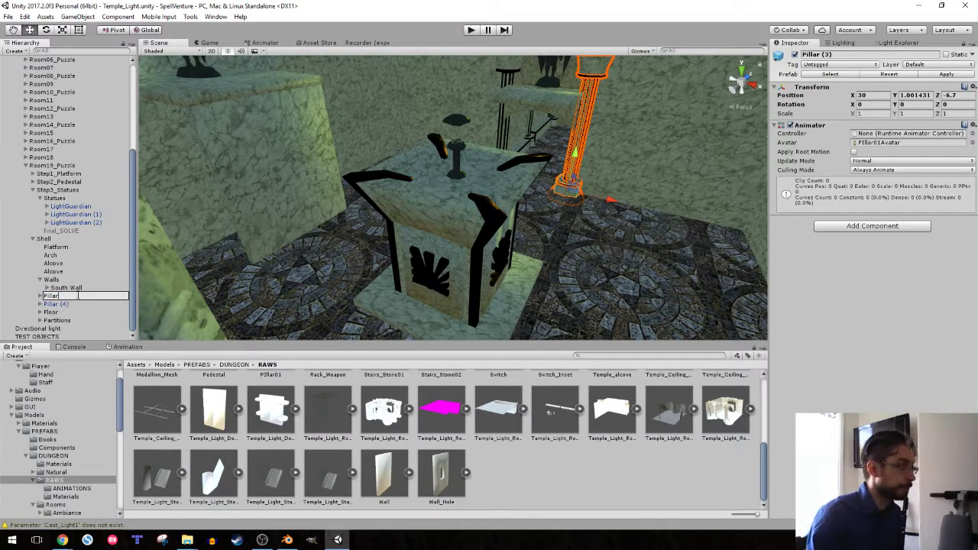
click(77, 302)
key(F2)
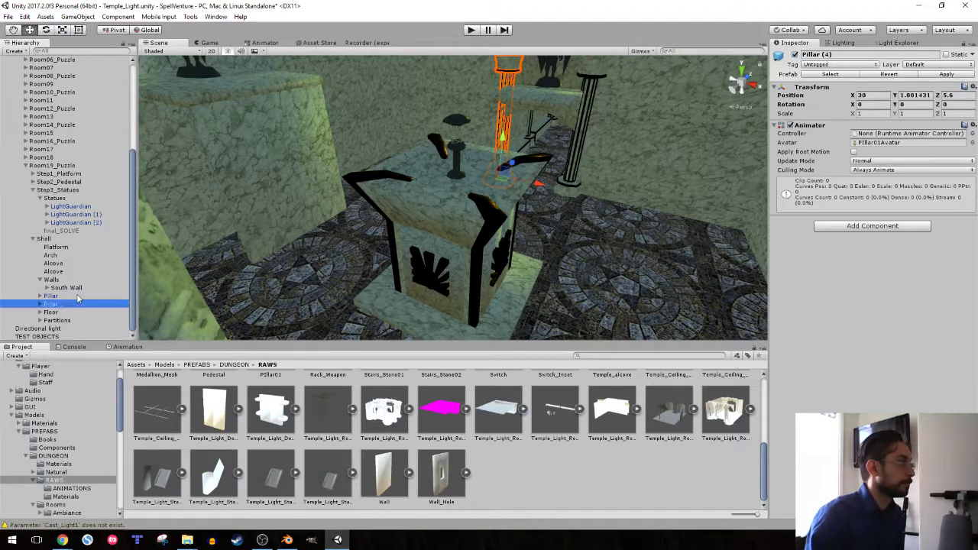
Duplicate the pillar at 5.6 in Z, rename the copy Pillar and place it directly after the other pillars in Shell
right_drag(392, 197, 436, 187)
key(w)
right_drag(339, 188, 346, 225)
key(ctrl+d)
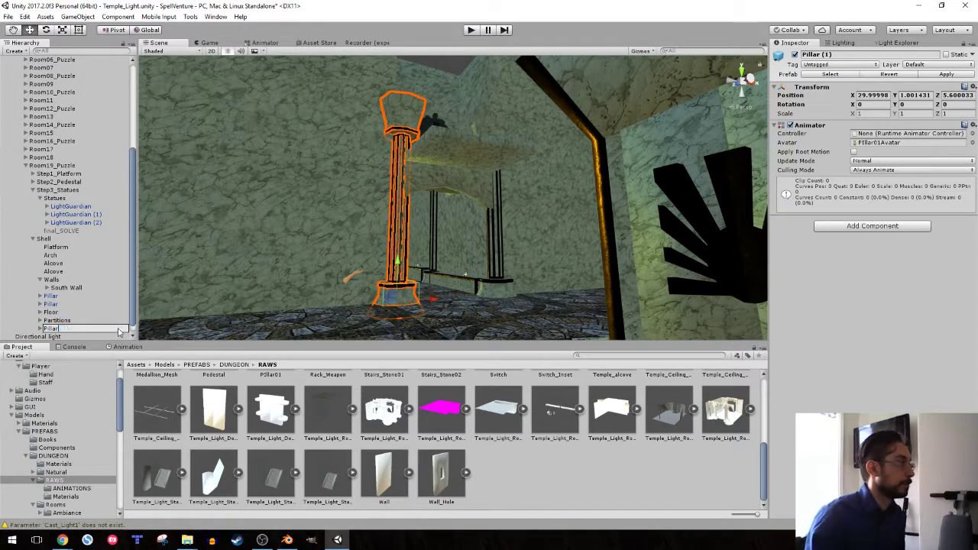
key(Return)
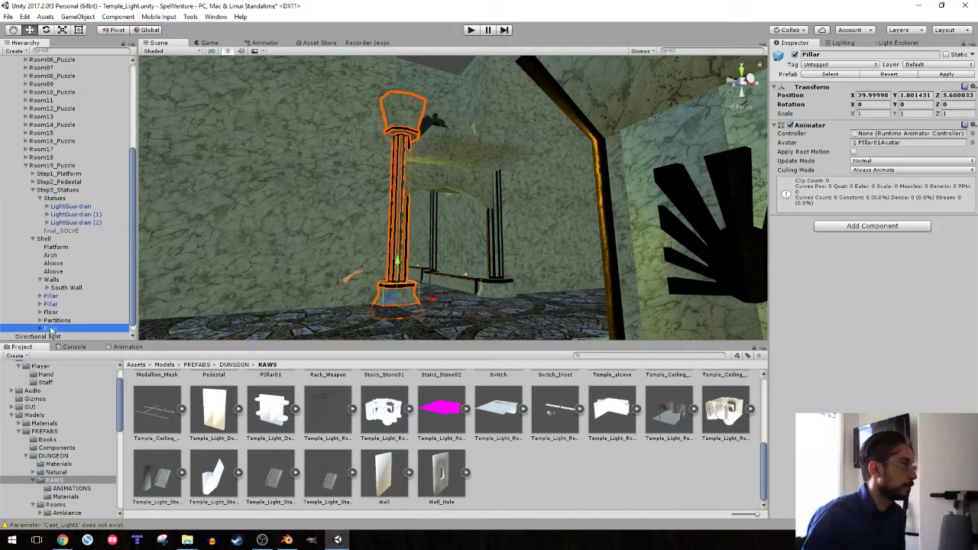
drag(53, 311, 52, 310)
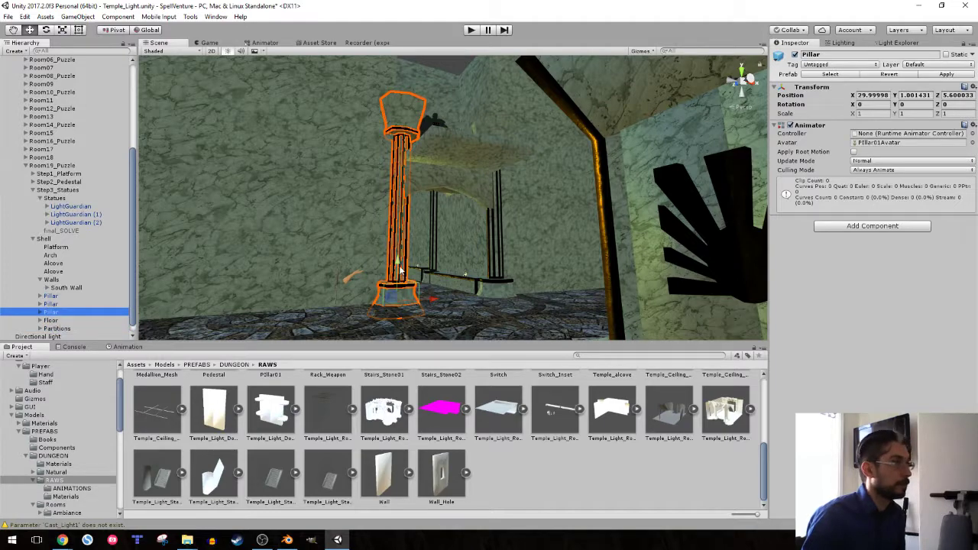
Raise the duplicated pillar to 24 in Y and flip it upside down with a Z rotation of 180
drag(399, 267, 426, 51)
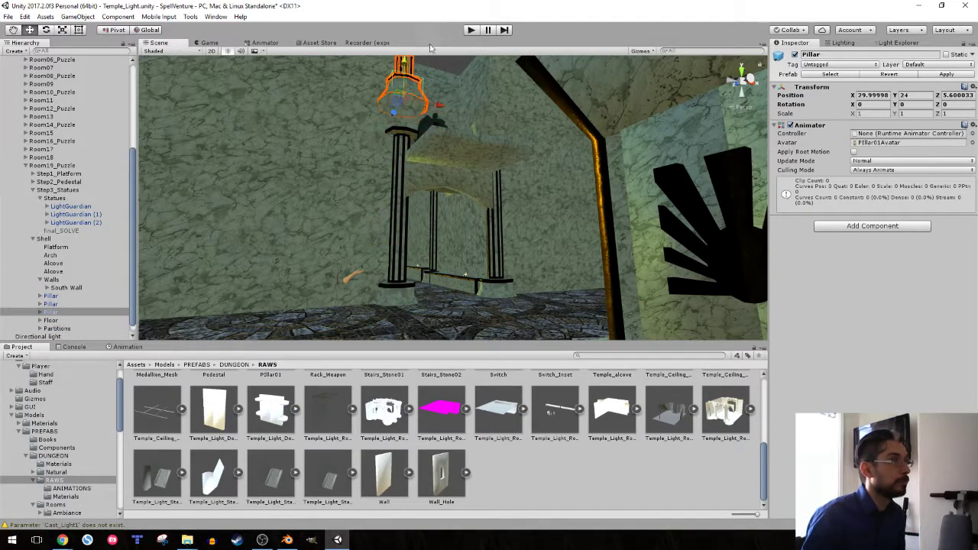
right_drag(419, 122, 379, 159)
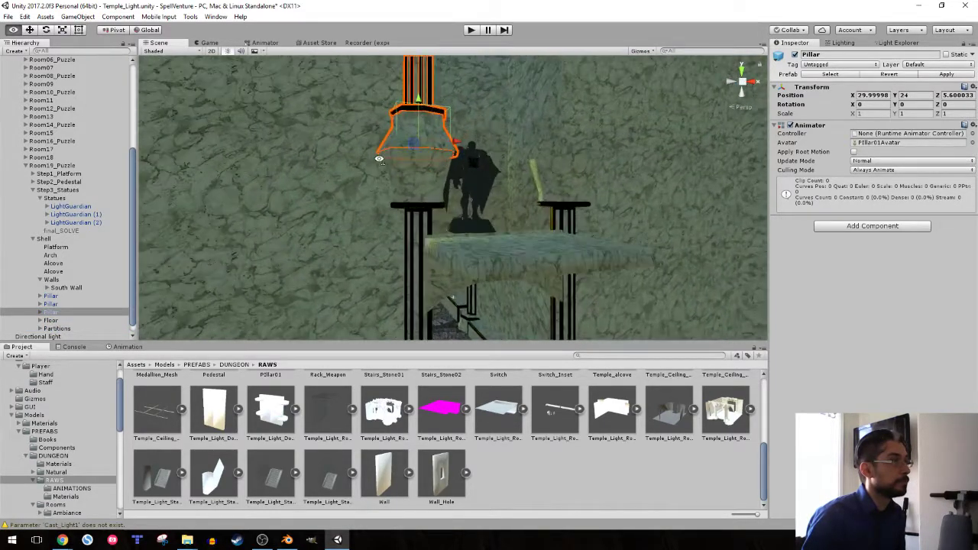
alt+drag(378, 159, 508, 350)
scroll(413, 173, down, 3)
key(e)
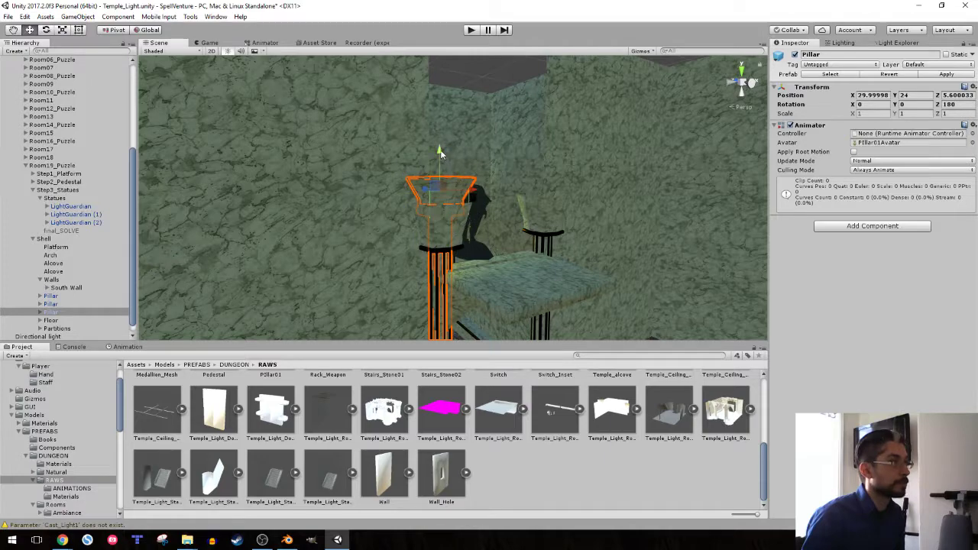
Raise the flipped pillar above the lower one to 45.2 in Y
ctrl+drag(441, 155, 465, 451)
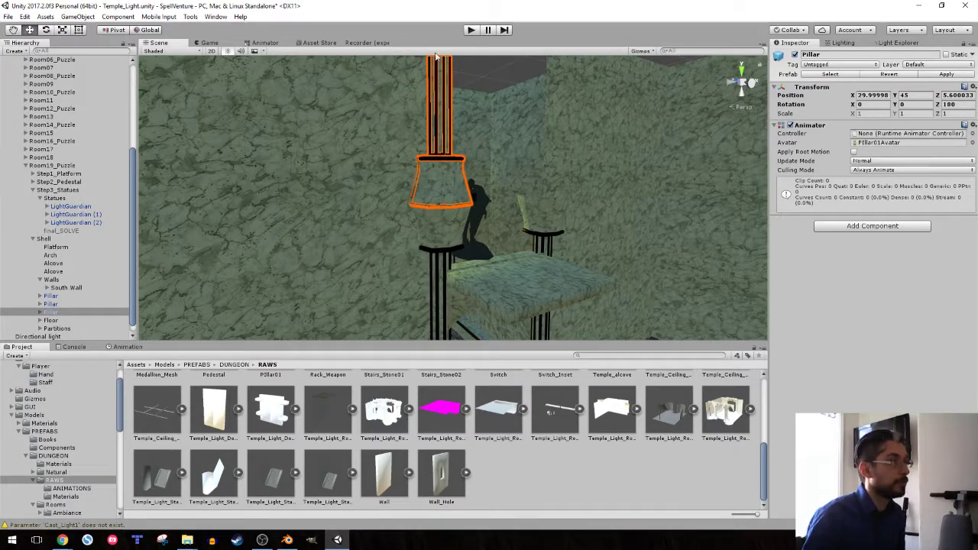
key(w)
mouse_move(449, 152)
right_down()
mouse_move(437, 188)
mouse_move(449, 139)
mouse_move(444, 152)
right_up()
key(e)
drag(420, 204, 422, 196)
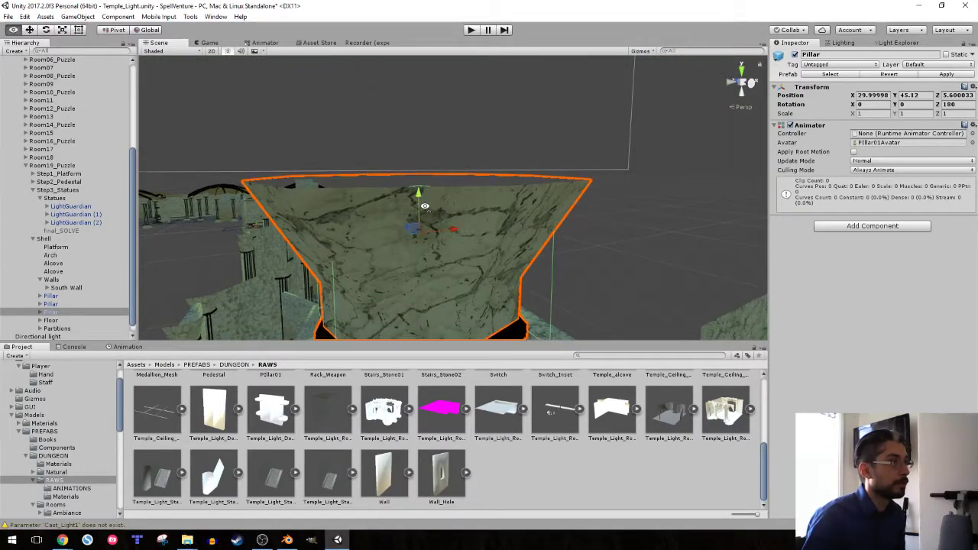
key(q)
right_drag(422, 197, 426, 209)
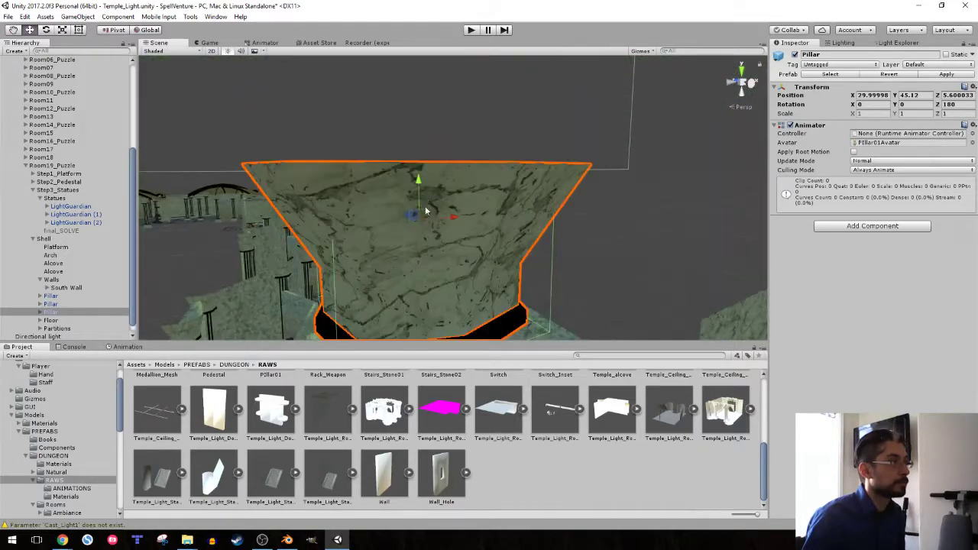
drag(418, 187, 420, 181)
right_drag(420, 181, 419, 186)
key(q)
drag(419, 154, 421, 153)
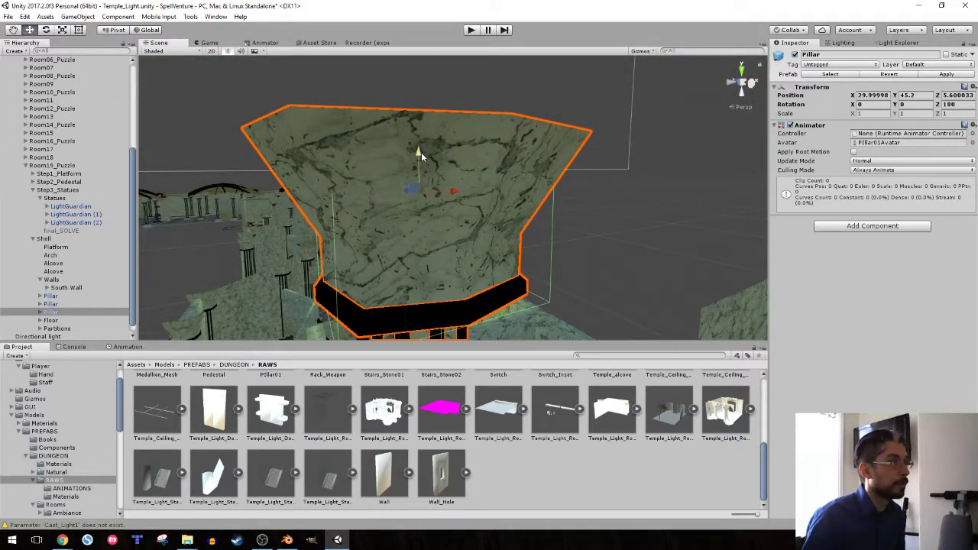
Duplicate the flipped upper pillar and move the copy above the arch's other pillar, to about -7.4 in Z
click(652, 252)
right_drag(653, 253, 608, 276)
key(w)
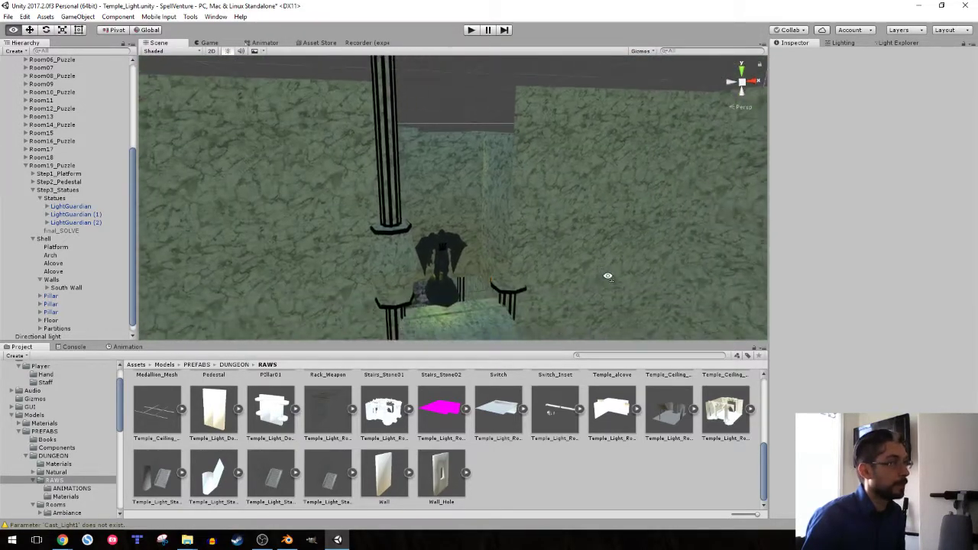
scroll(78, 285, down, 1)
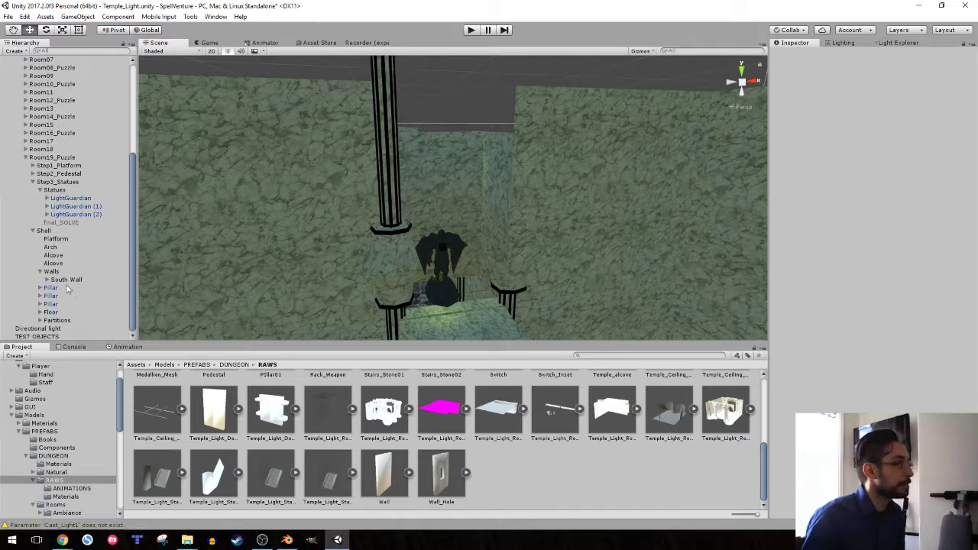
click(71, 214)
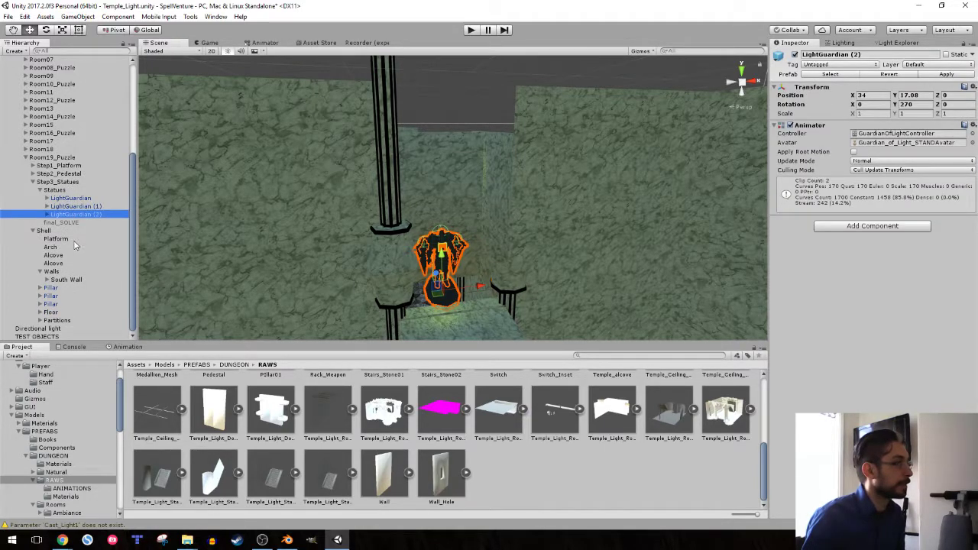
click(51, 304)
click(52, 297)
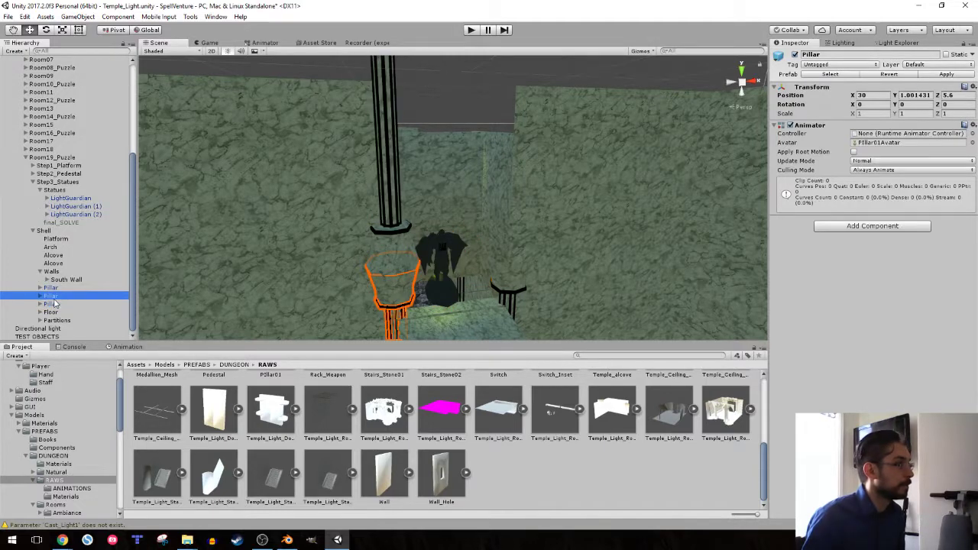
click(373, 196)
key(f)
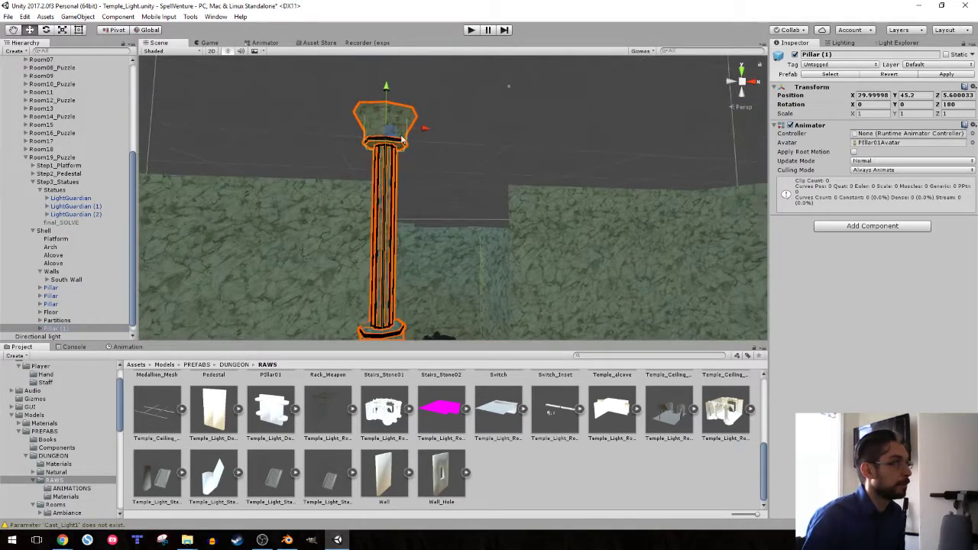
drag(424, 131, 569, 130)
right_drag(567, 148, 527, 233)
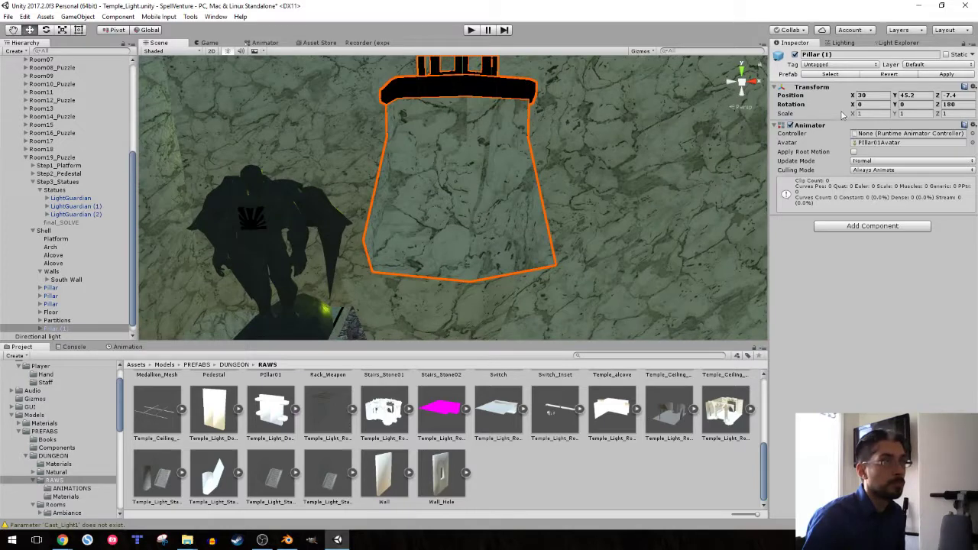
Align the second upper pillar with the pillar below it by setting its Z position to -6.7, keeping X at 30
click(886, 94)
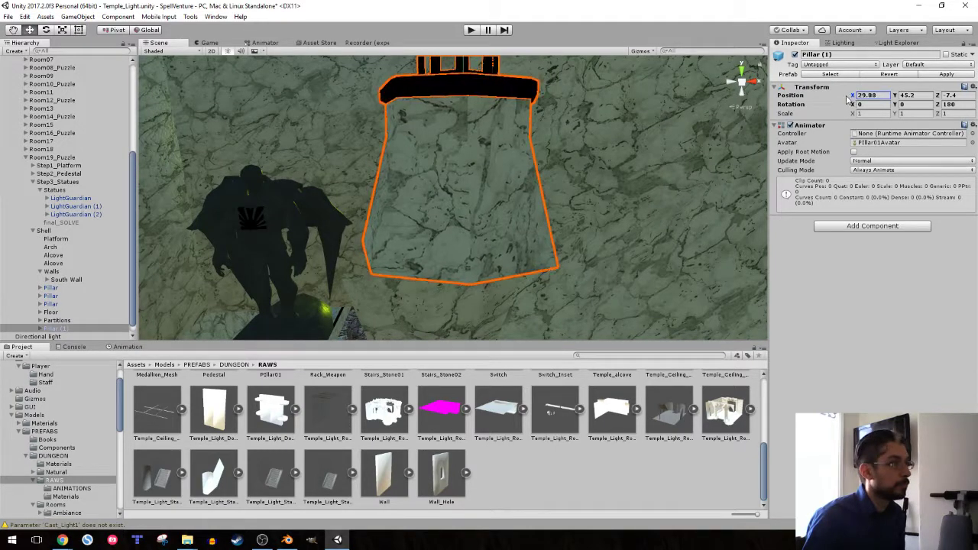
drag(893, 95, 937, 98)
key(ctrl+z)
right_drag(388, 205, 229, 86)
click(550, 96)
right_drag(550, 96, 436, 233)
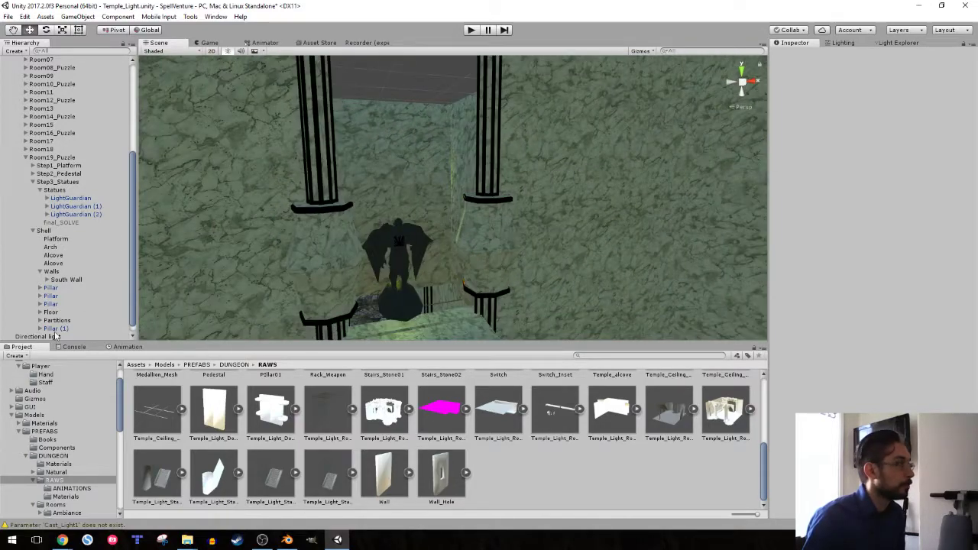
Rename Pillar (1) as Pillar and place it directly after the other pillars in Shell
click(57, 329)
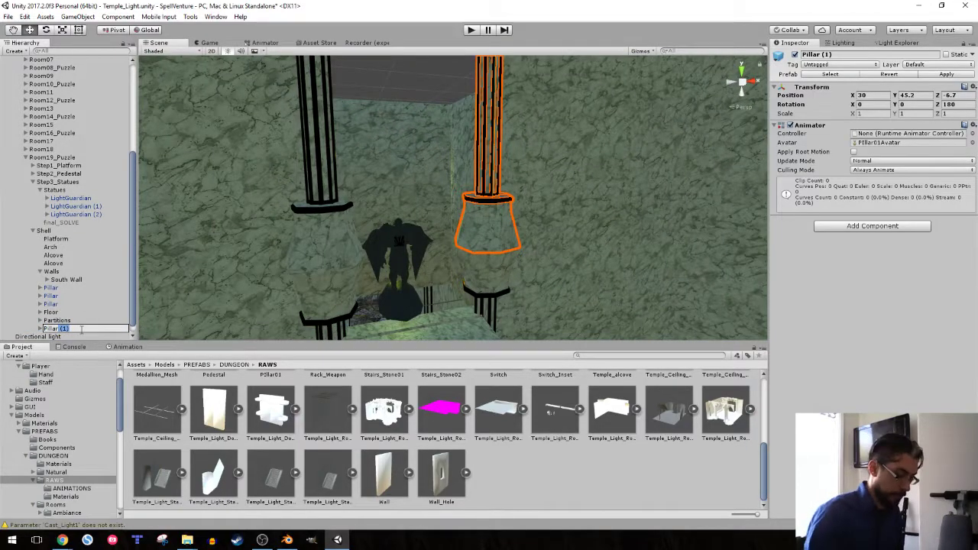
key(BackSpace)
key(Return)
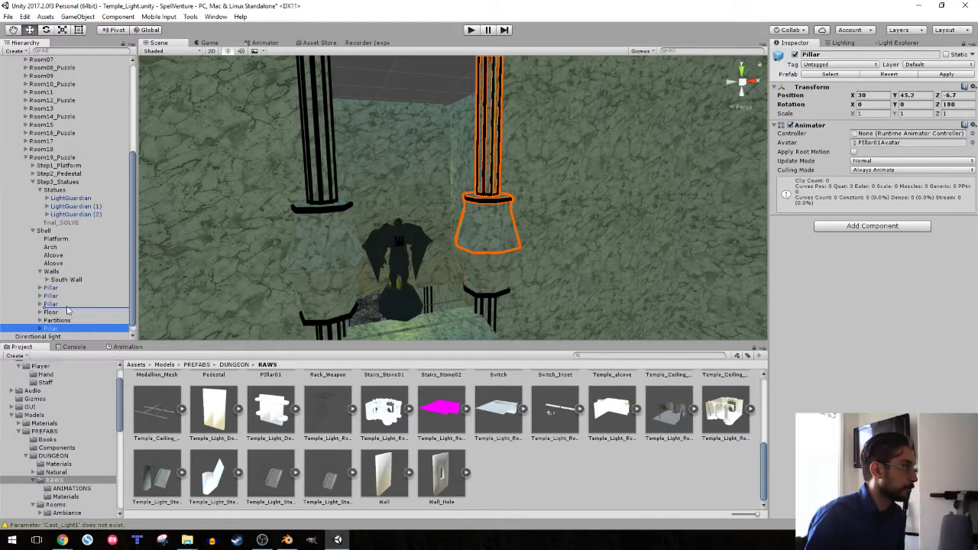
drag(67, 310, 66, 309)
Examine the tops of the two upper pillars and the surrounding walls of the room
right_drag(349, 230, 387, 182)
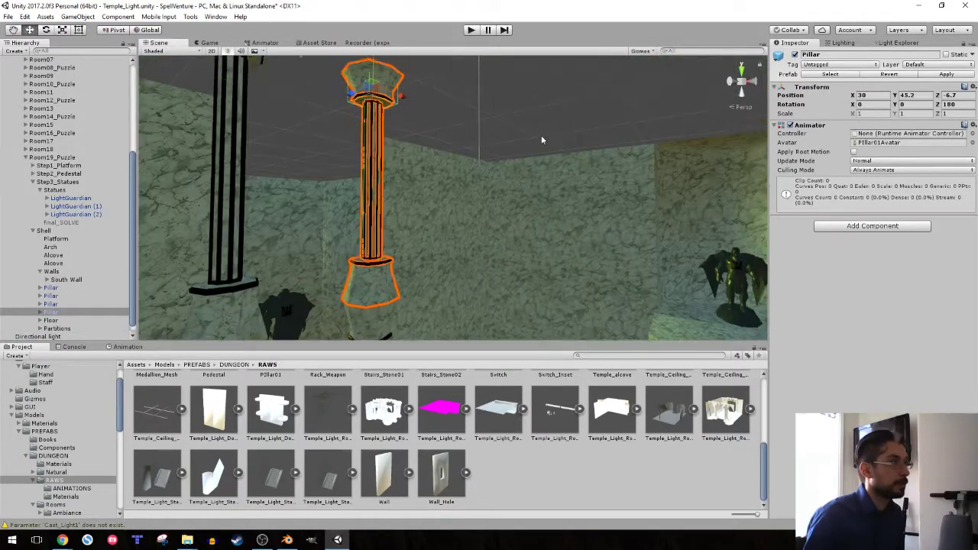
click(542, 140)
right_drag(542, 140, 462, 139)
click(462, 139)
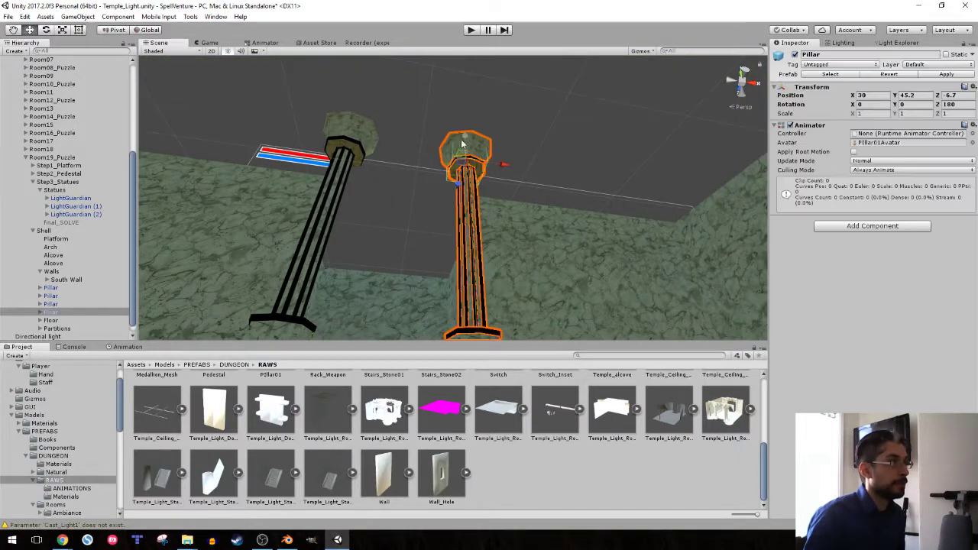
click(469, 134)
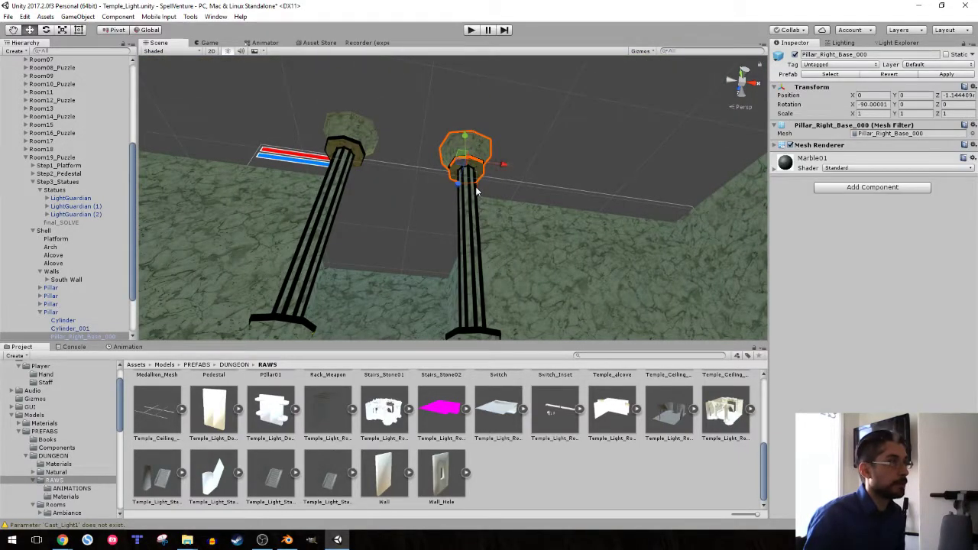
right_drag(484, 193, 628, 212)
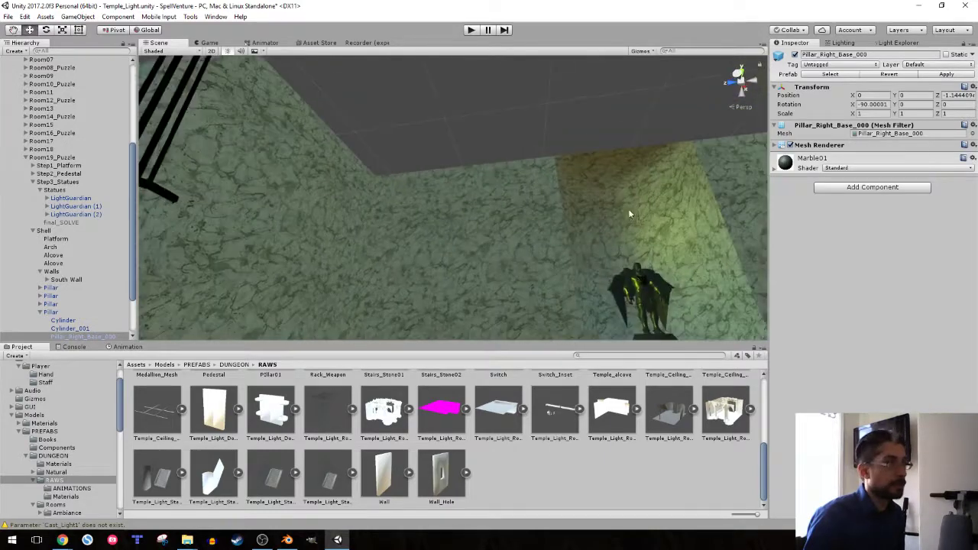
click(491, 135)
right_drag(491, 138, 663, 220)
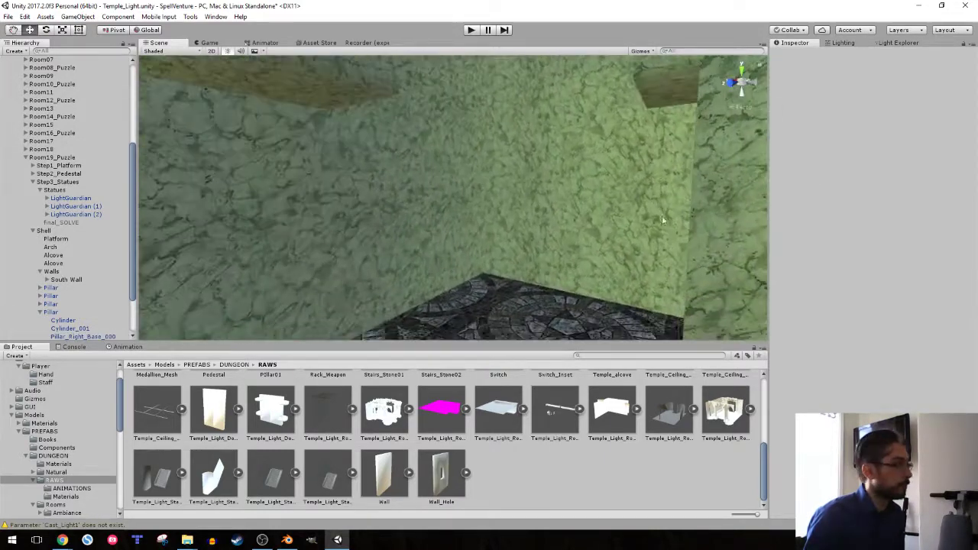
Create an empty child object named East Wall under Walls, in Room19_Puzzle's Shell
click(41, 190)
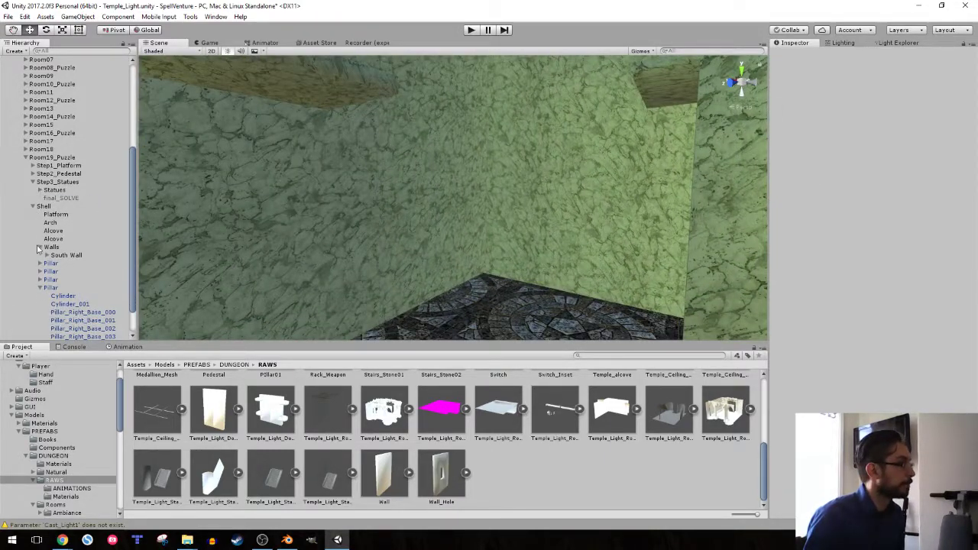
click(39, 280)
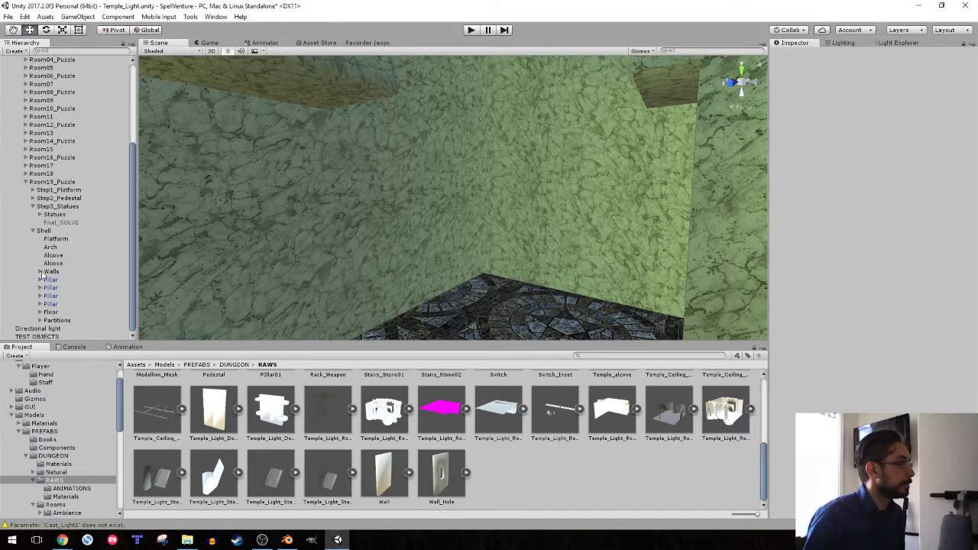
click(58, 281)
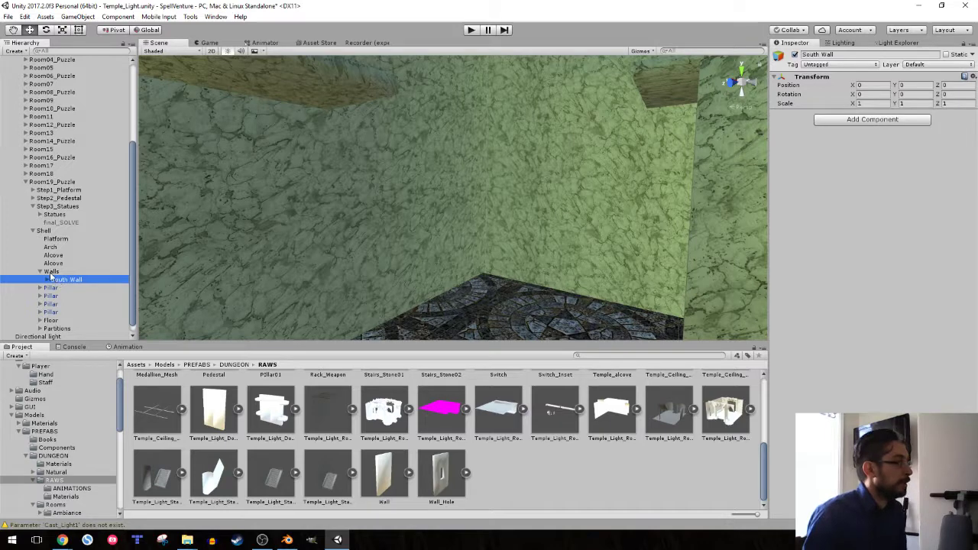
right_click(50, 278)
click(89, 356)
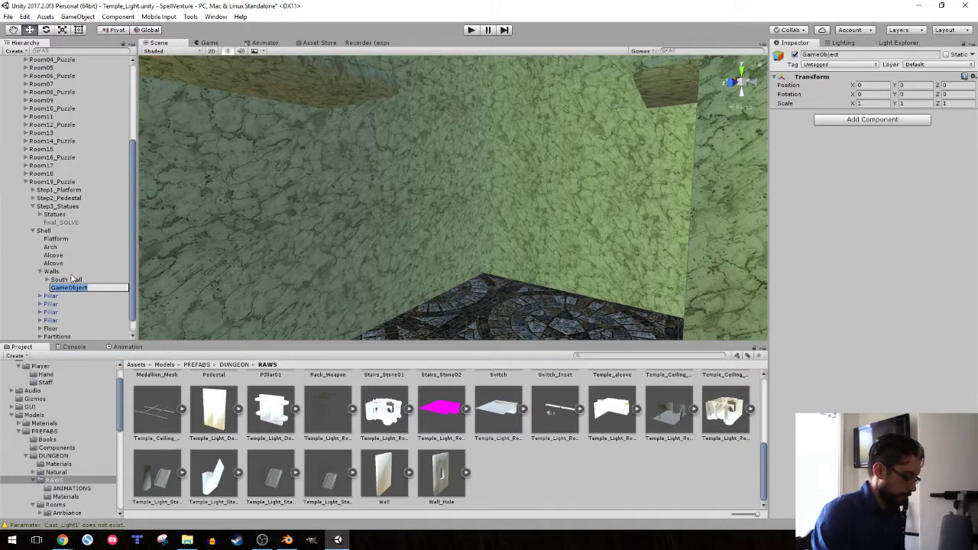
text(East Wal)
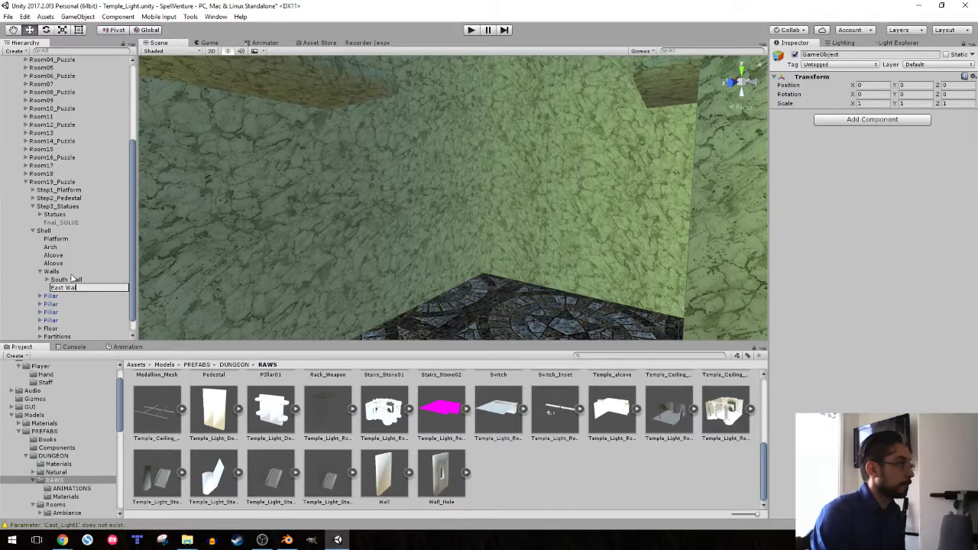
text(l)
key(Return)
Create an empty child object named collider01 under East Wall
right_drag(409, 187, 546, 324)
alt+drag(545, 324, 386, 98)
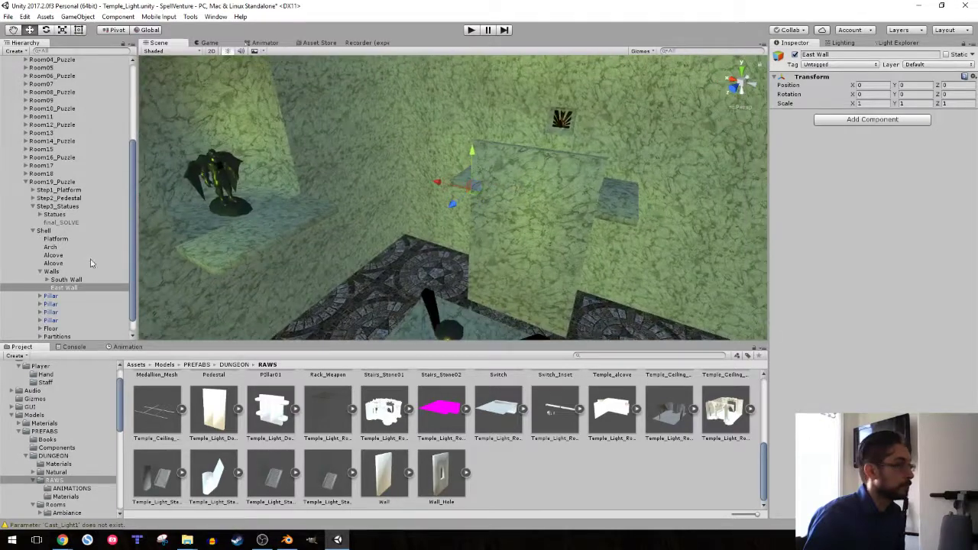
right_click(65, 290)
click(101, 374)
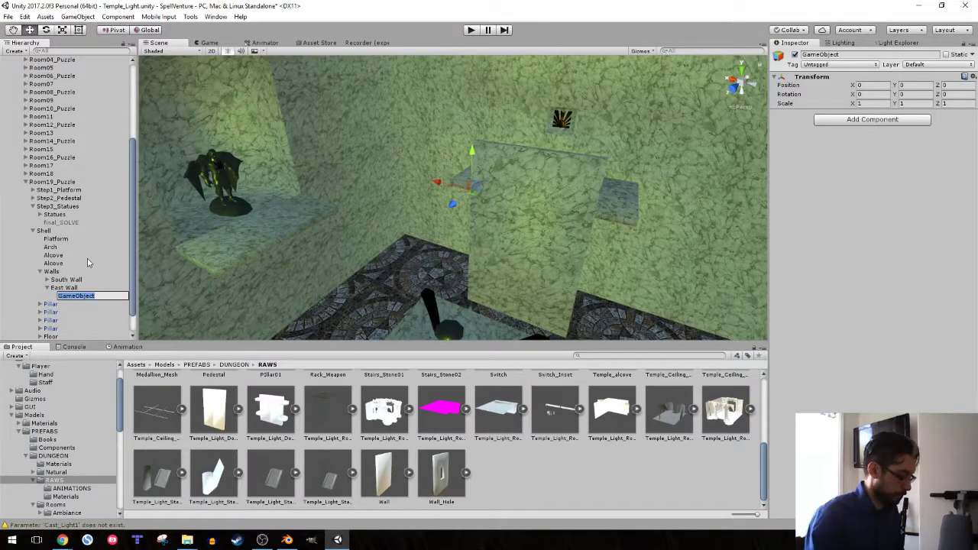
text(collider01)
key(Return)
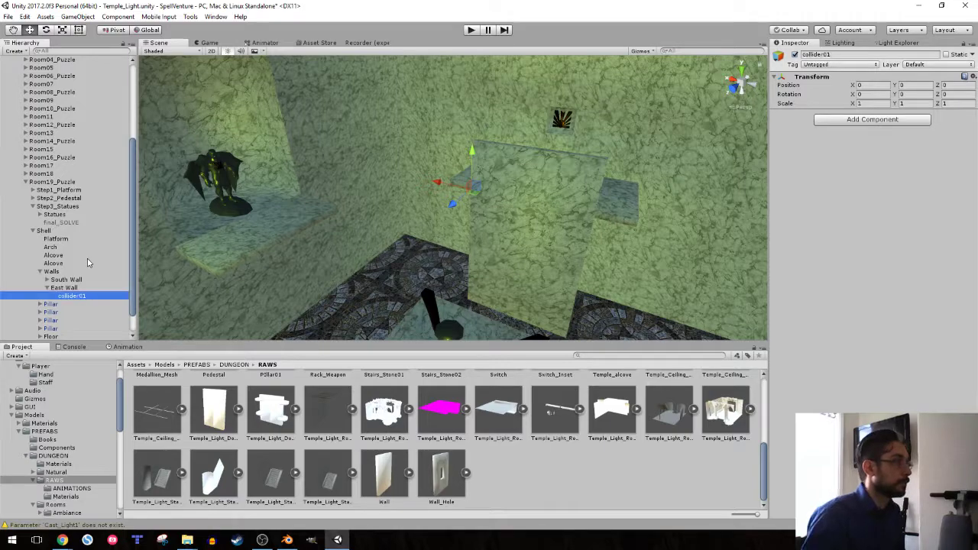
Move collider01 to the wall with the statue alcove, at 30 in Y
click(741, 72)
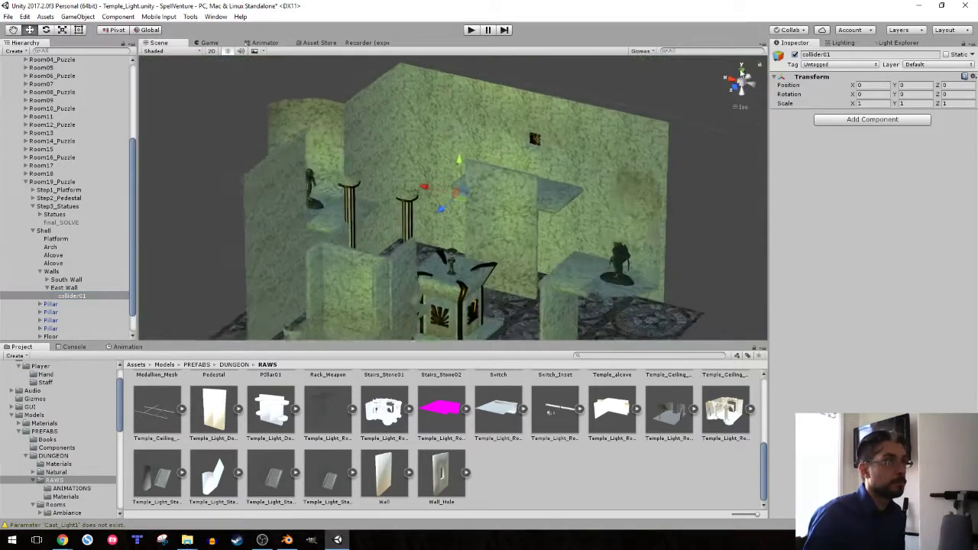
middle_drag(583, 141, 273, 161)
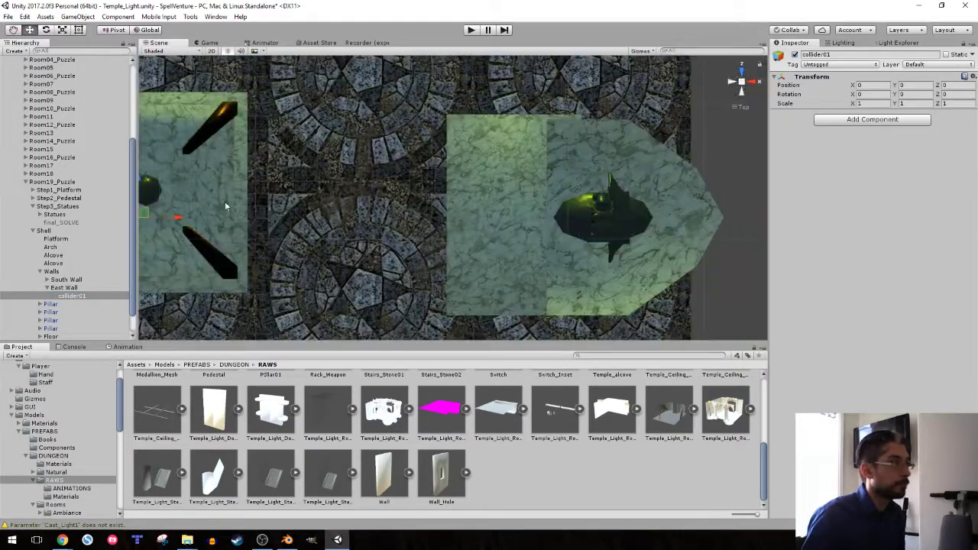
ctrl+drag(179, 219, 586, 217)
middle_drag(586, 218, 494, 198)
scroll(458, 192, up, 7)
mouse_move(457, 187)
alt+mouse_down()
mouse_move(320, 222)
mouse_move(420, 172)
mouse_move(473, 181)
alt+mouse_up()
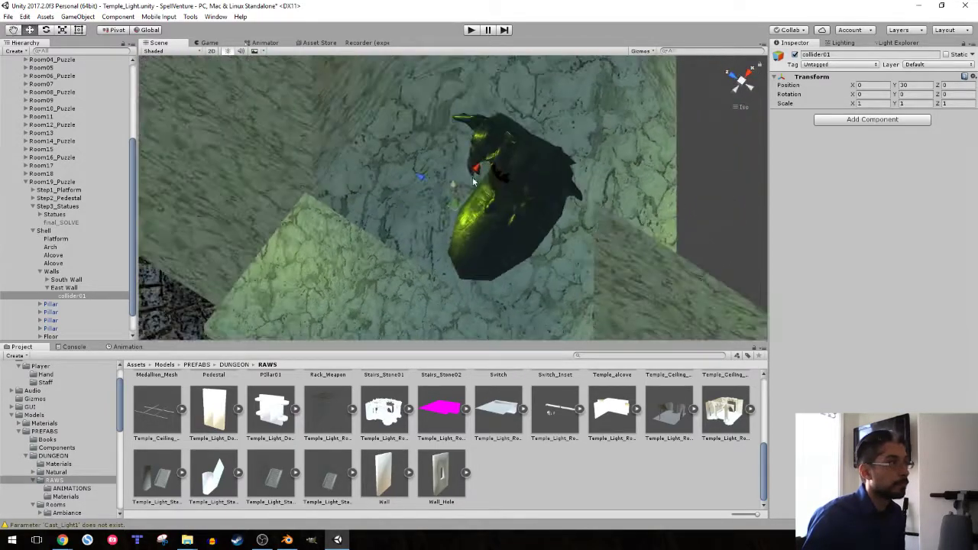
Add a Box Collider to collider01 and set its Y size to 0.01
click(871, 120)
click(858, 162)
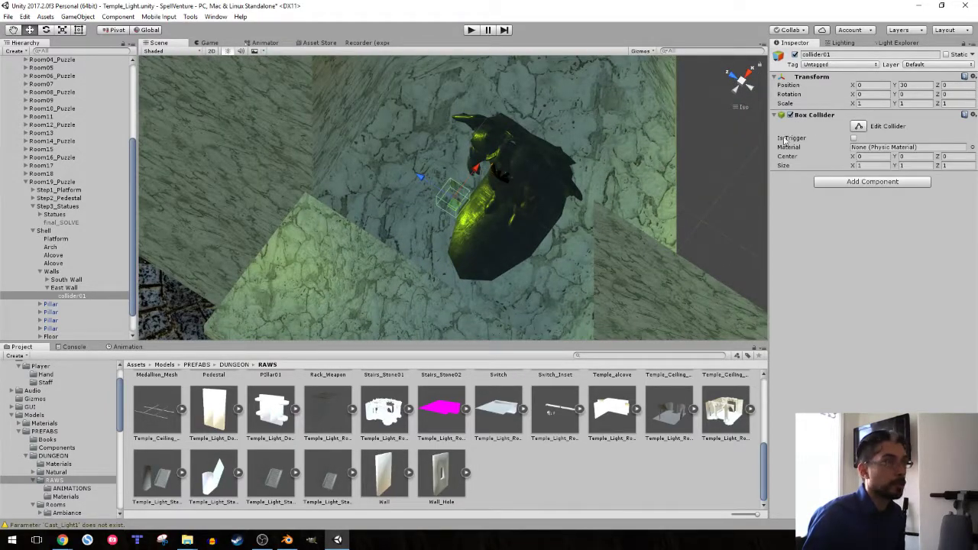
key(BackSpace)
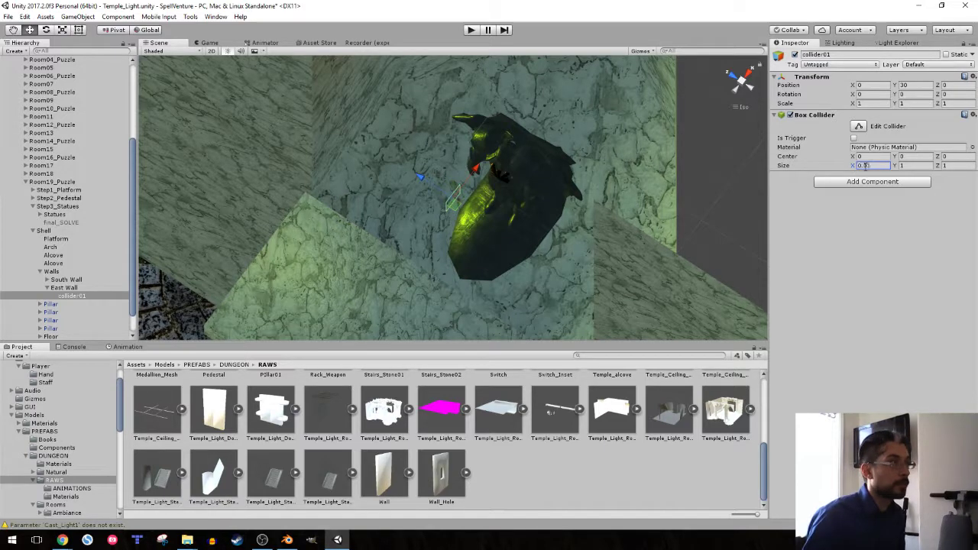
text(1)
key(BackSpace)
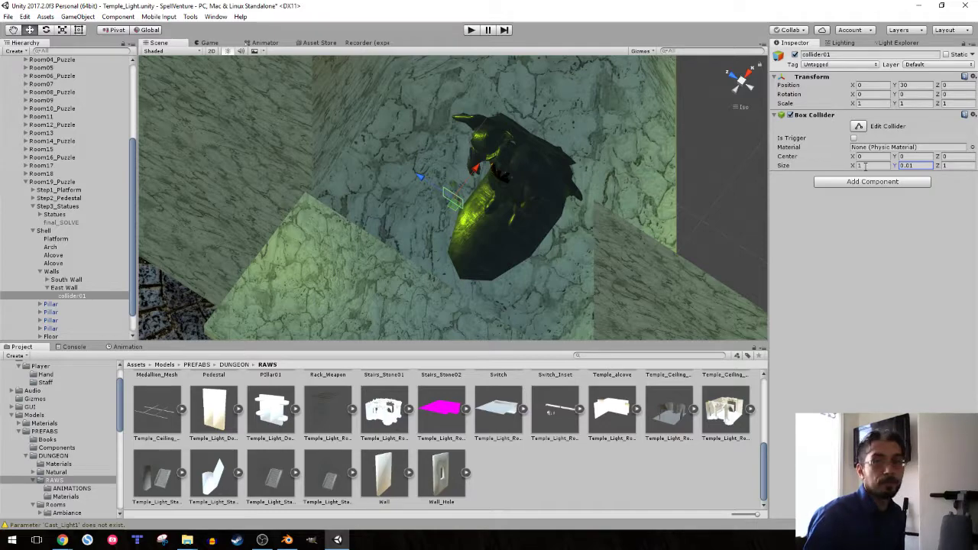
Move collider01 sideways onto the wall section beside the statue alcove, to -19 in X
click(739, 72)
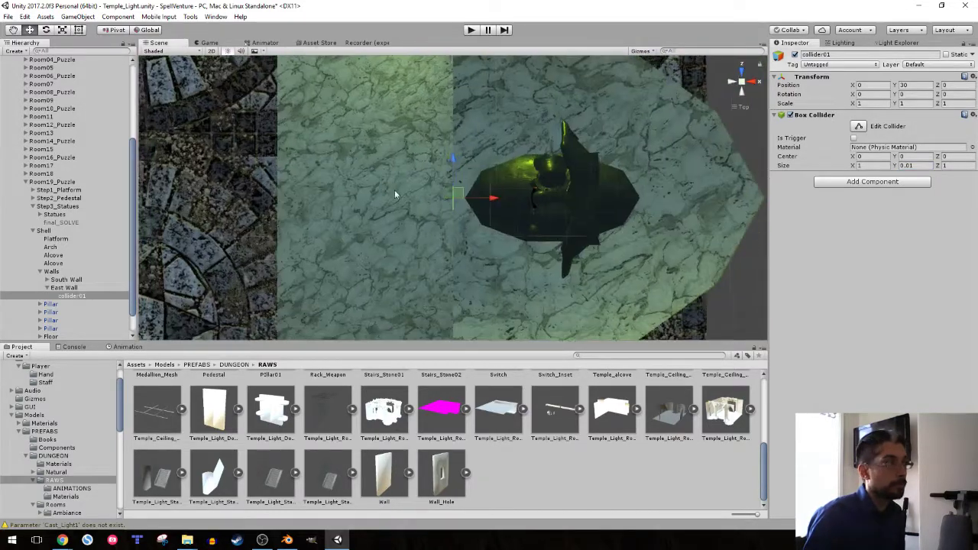
alt+drag(436, 133, 563, 141)
middle_drag(582, 212, 373, 158)
drag(212, 143, 417, 149)
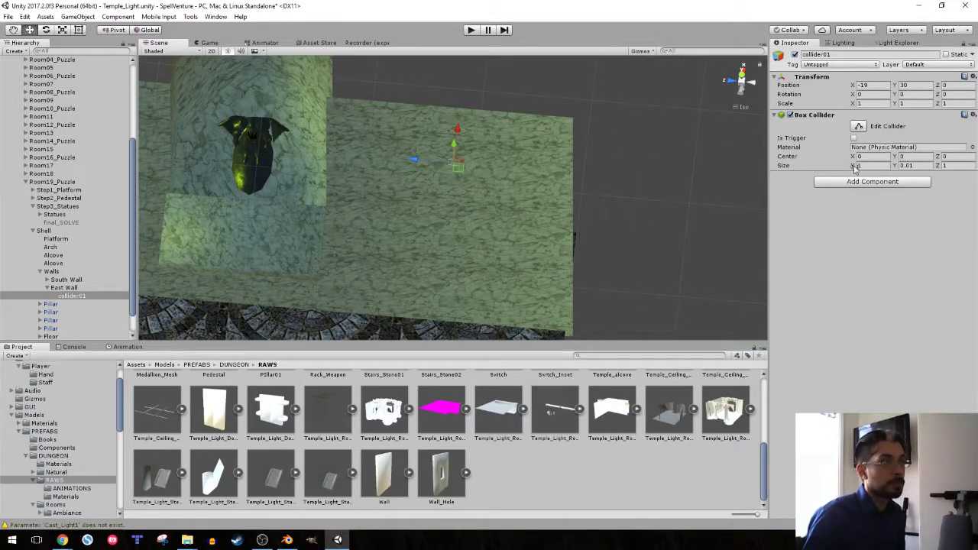
Set collider01's X size to 23 and shift it to about -18.67 in X to fit the wall section beside the alcove
drag(852, 167, 879, 165)
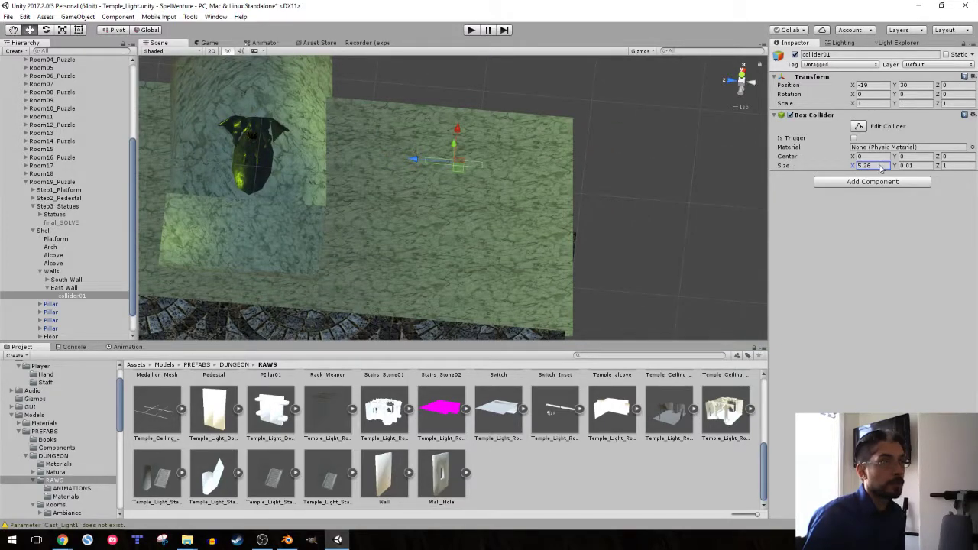
text(20)
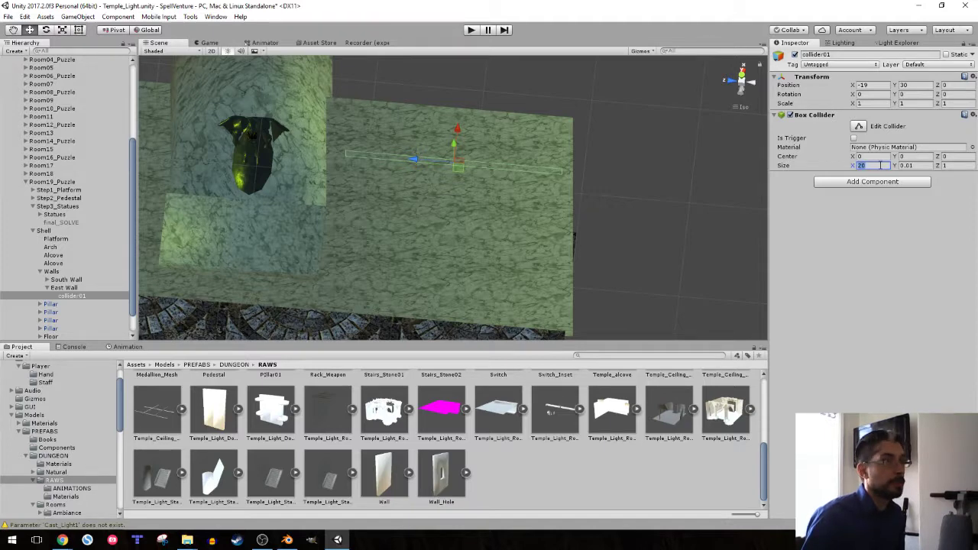
text(25)
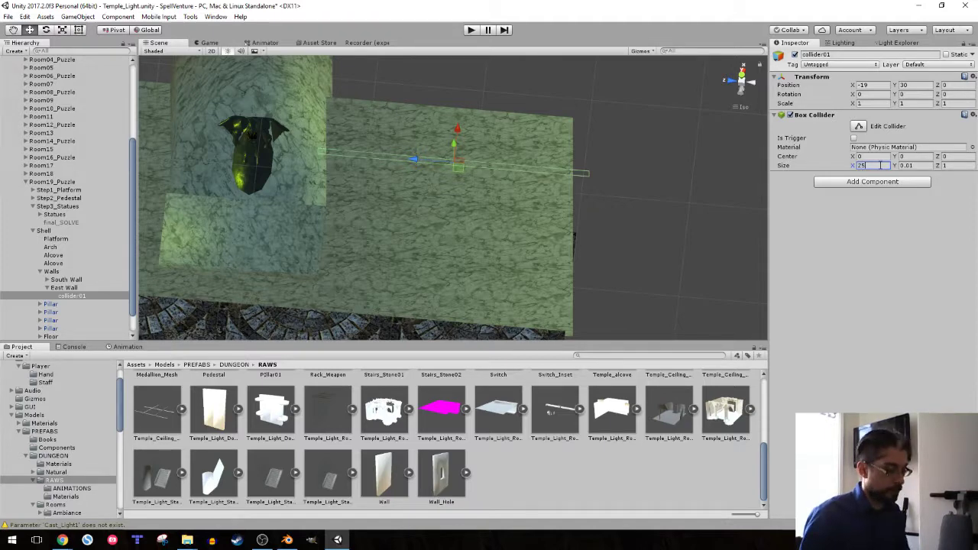
key(BackSpace)
text(2)
key(BackSpace)
text(3)
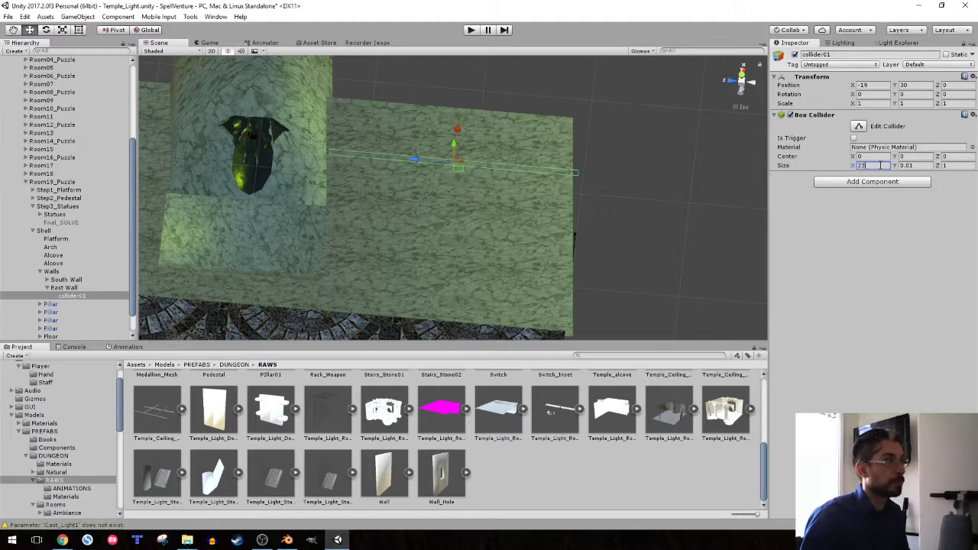
alt+drag(378, 185, 408, 166)
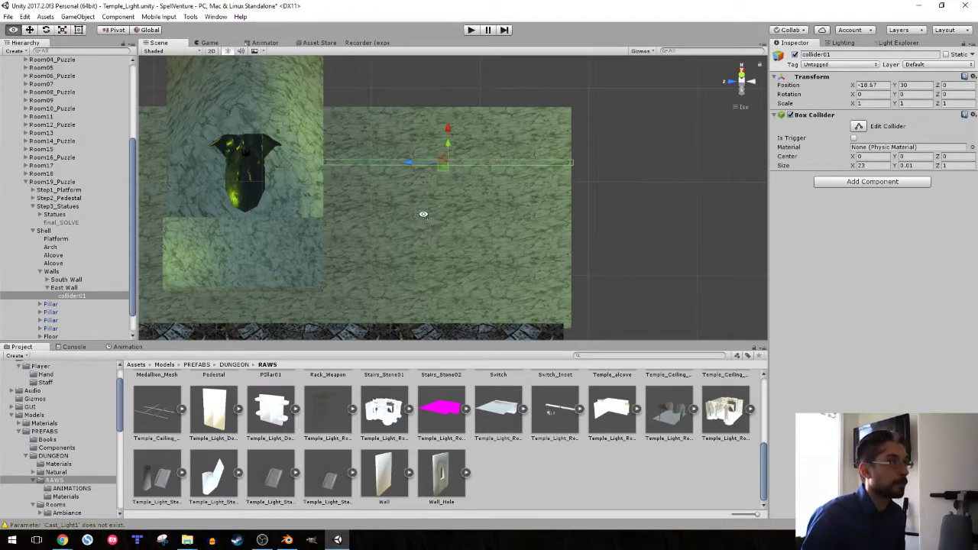
Set collider01's Z size to 40 and move it to -10 in Z to cover the wall's full height
alt+drag(425, 217, 463, 165)
text(40)
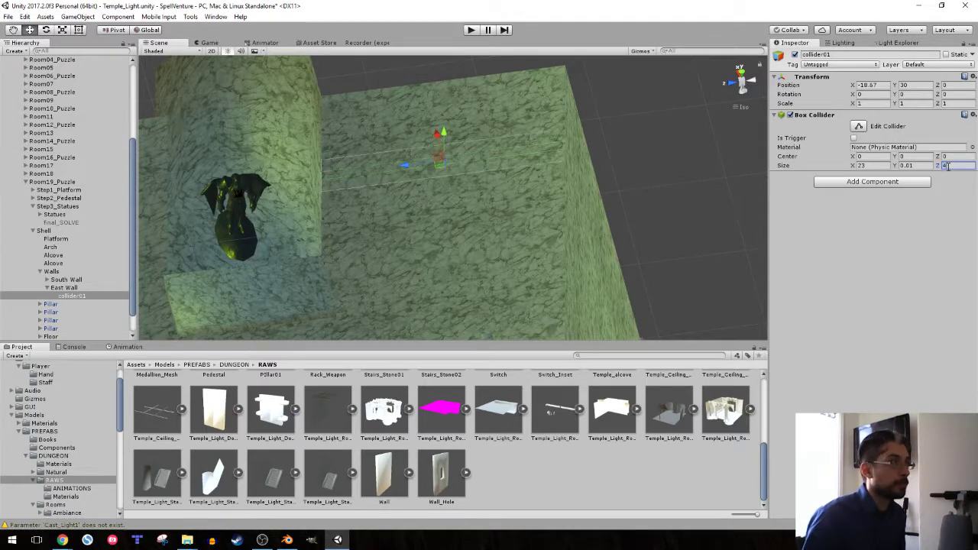
alt+drag(388, 244, 341, 225)
middle_drag(342, 226, 437, 187)
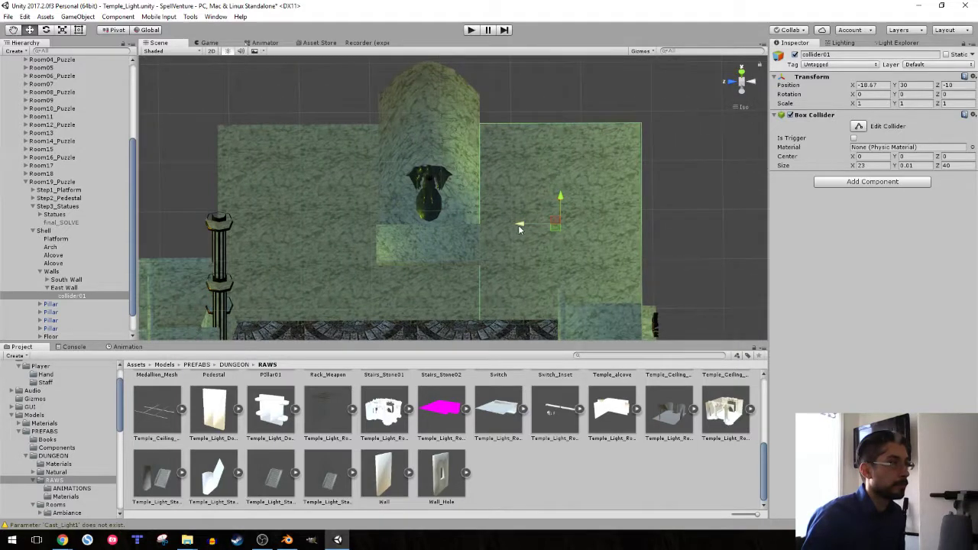
Duplicate collider01 onto the wall section across the alcove, at 18.33 in X, and name the copy collider02
key(ctrl+d)
drag(518, 224, 153, 244)
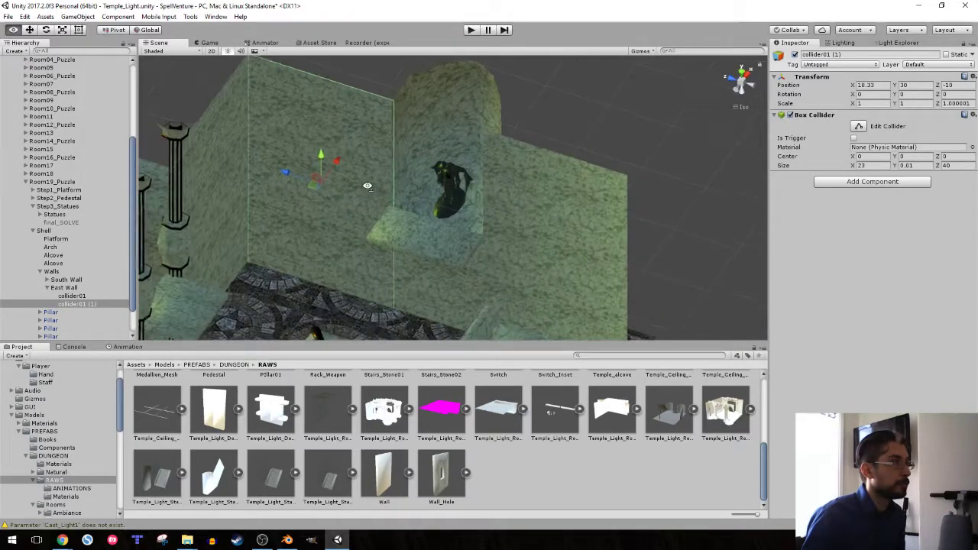
click(82, 305)
drag(84, 305, 124, 303)
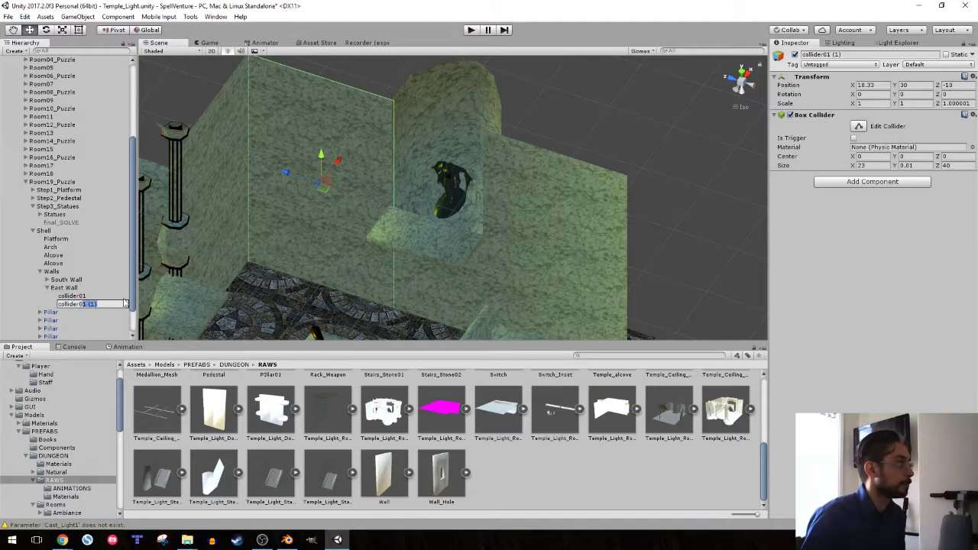
key(Return)
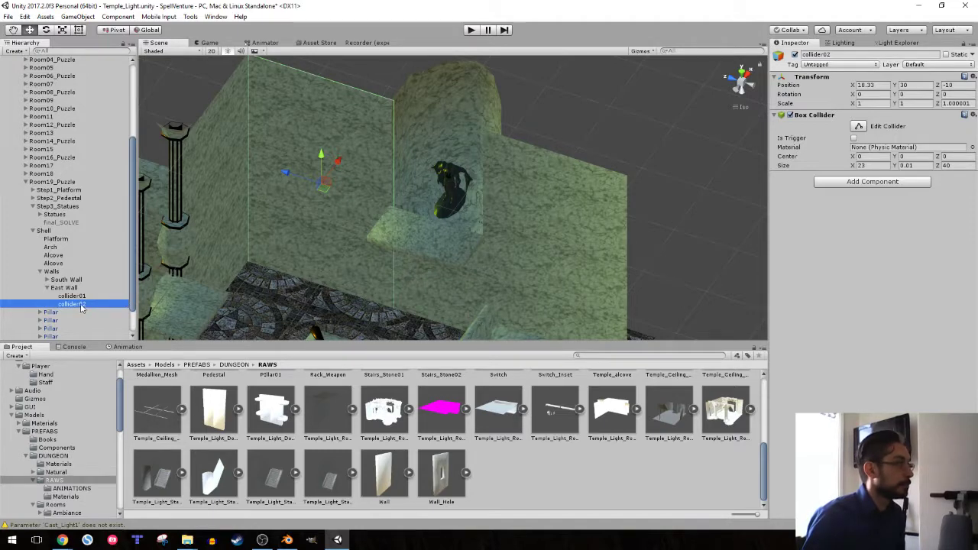
Duplicate collider02, name the copy collider03, and move it in front of the statue alcove at 0.33 in X
key(ctrl+d)
click(84, 312)
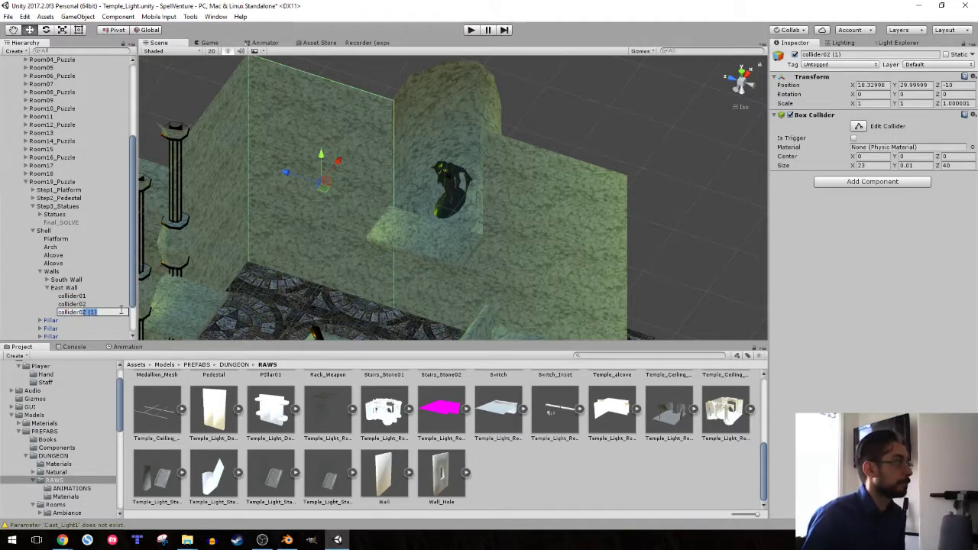
key(Return)
drag(280, 171, 464, 204)
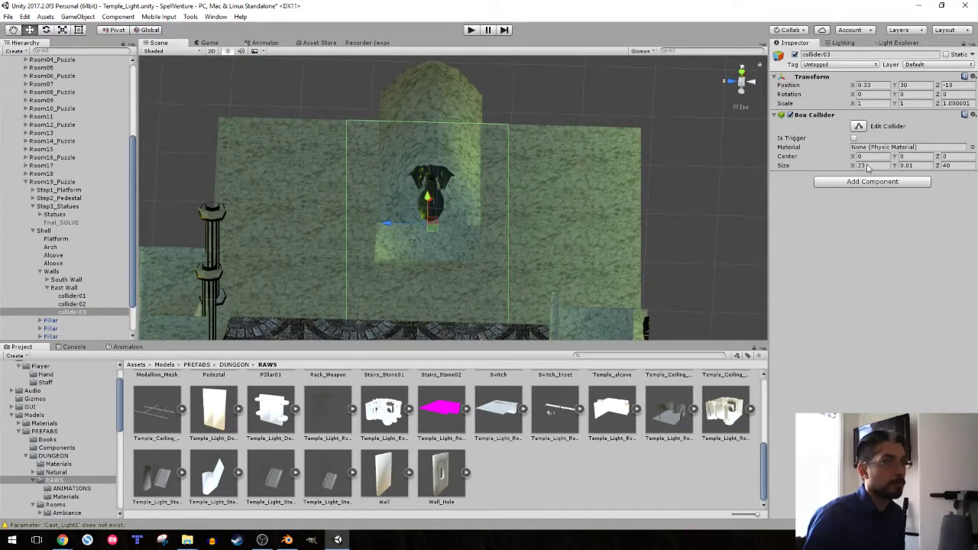
Fit collider03 to the alcove opening with an X size of 14.25 and an X position of about -0.02
text(20)
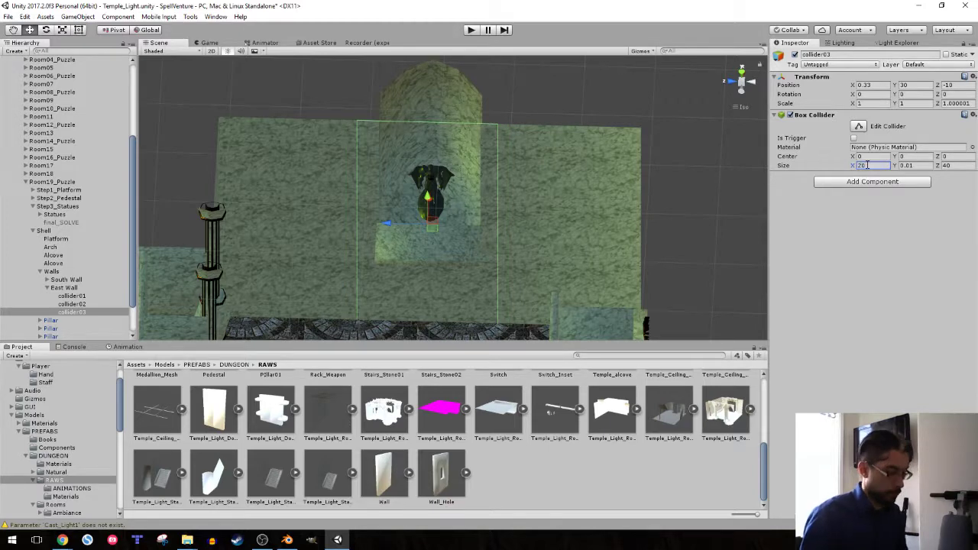
text(15)
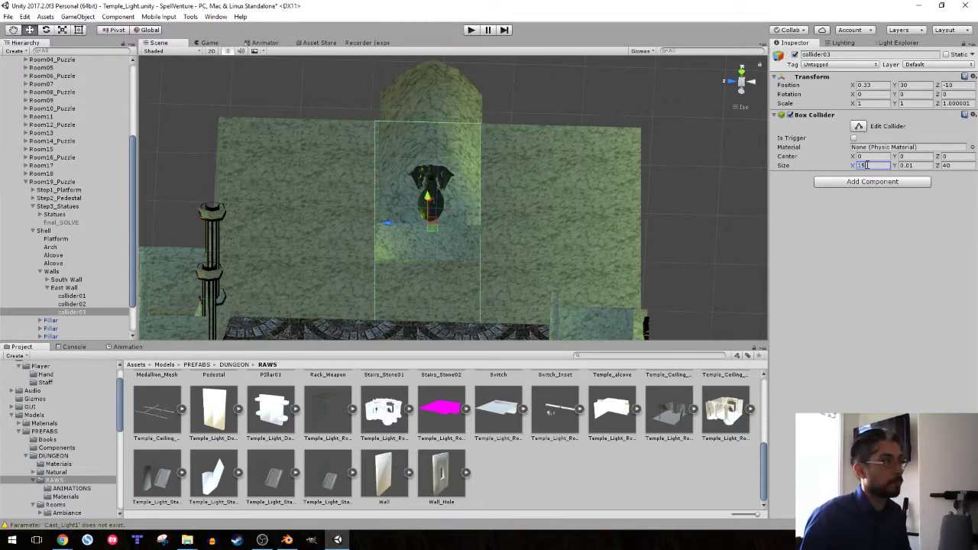
scroll(409, 190, up, 5)
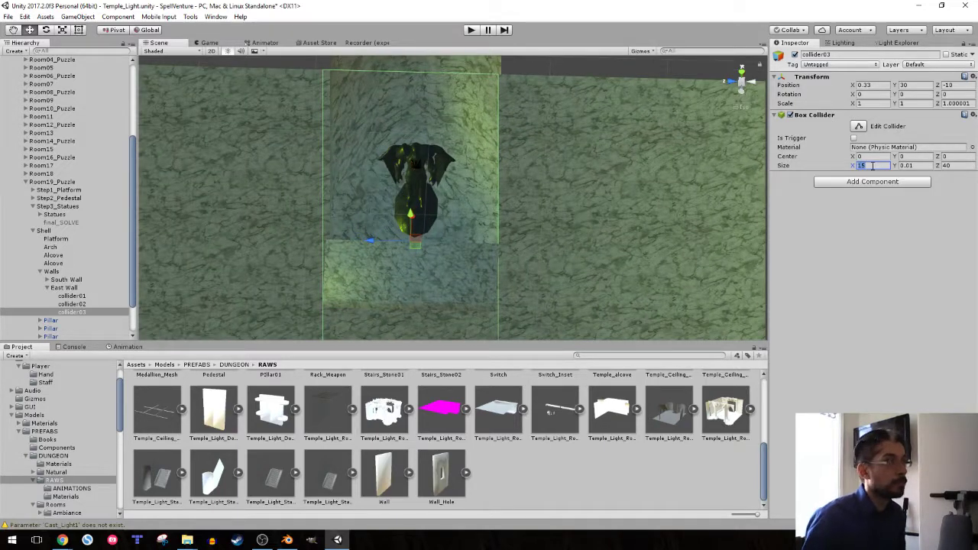
text(14)
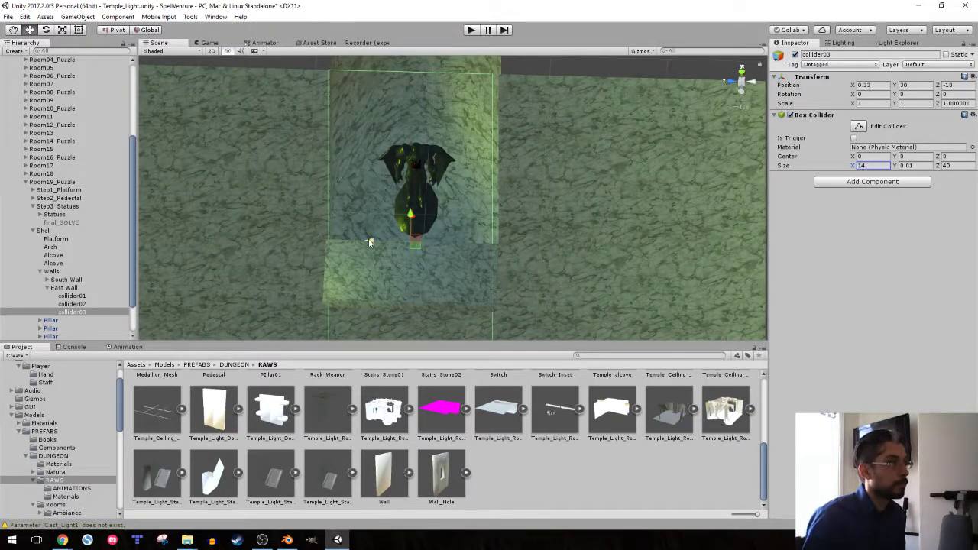
drag(369, 243, 374, 243)
click(867, 167)
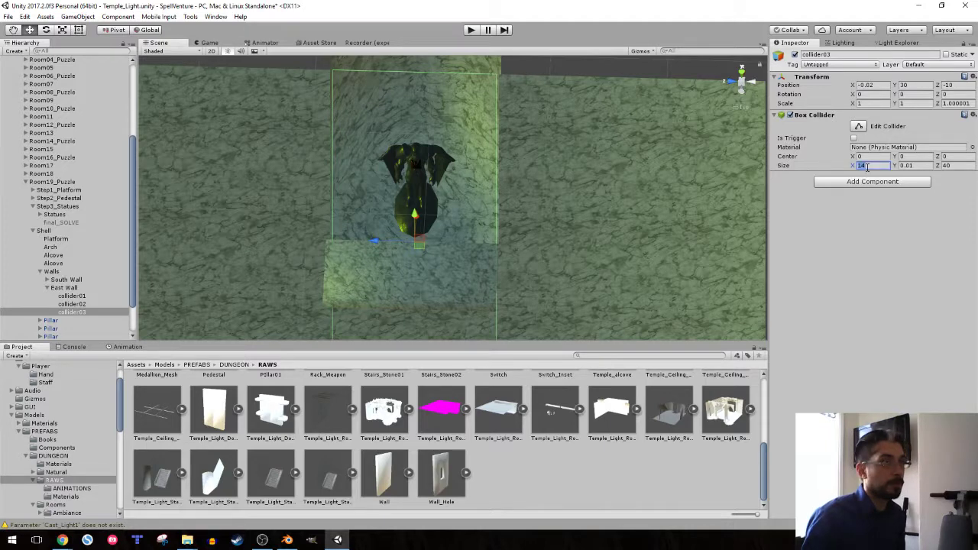
text(14.25)
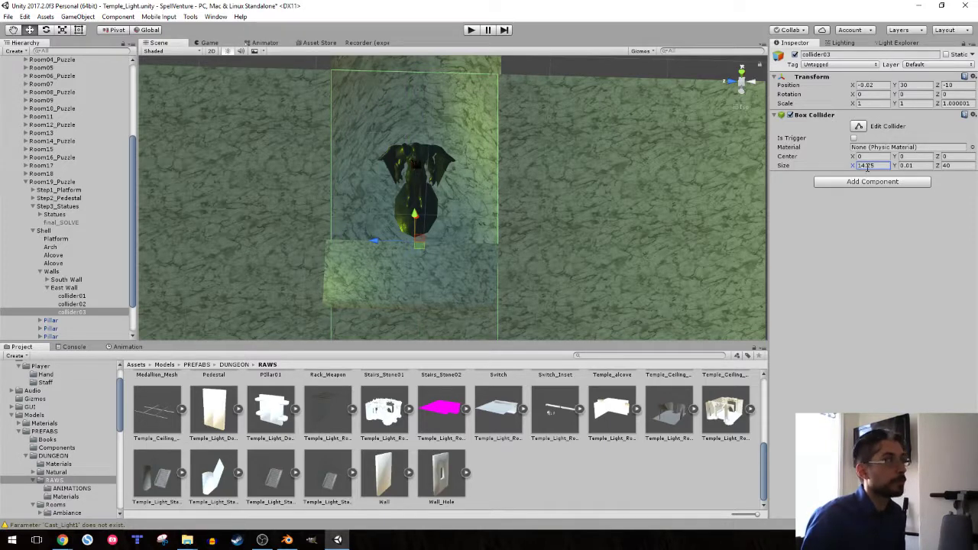
right_drag(462, 162, 343, 183)
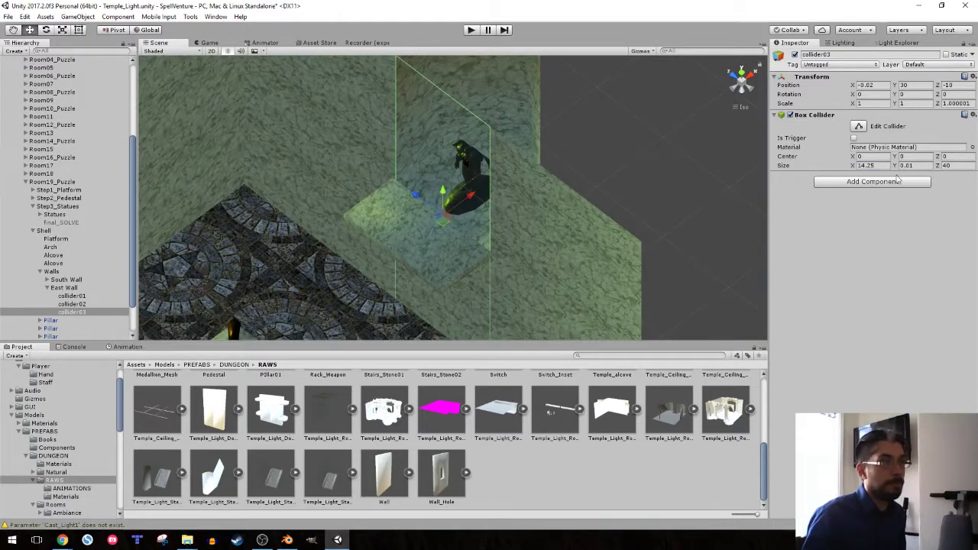
Set collider03's Z size to 20 and move it down to -20 in Z, below the statue alcove opening
text(20)
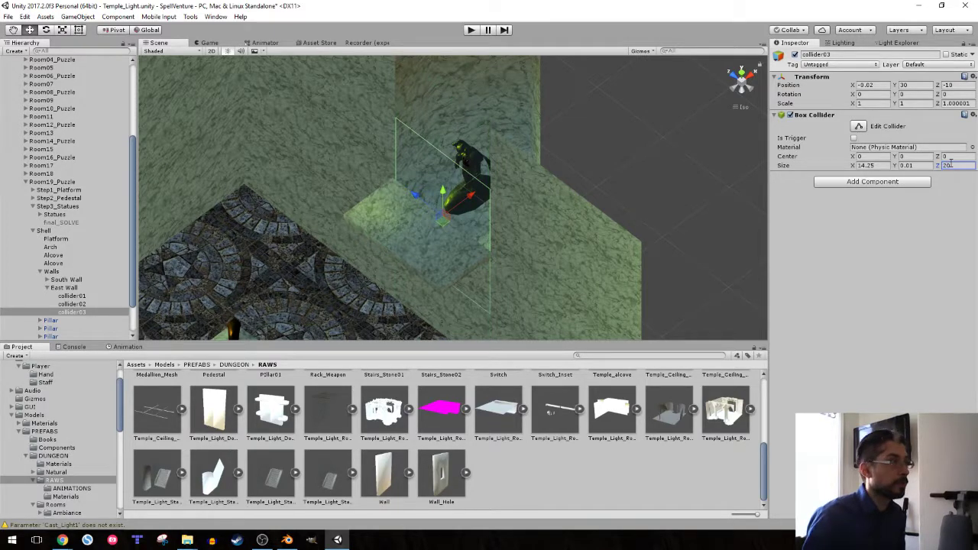
key(Return)
alt+drag(401, 187, 421, 186)
right_drag(423, 185, 500, 154)
drag(483, 120, 489, 187)
right_drag(487, 185, 457, 173)
alt+drag(457, 173, 703, 202)
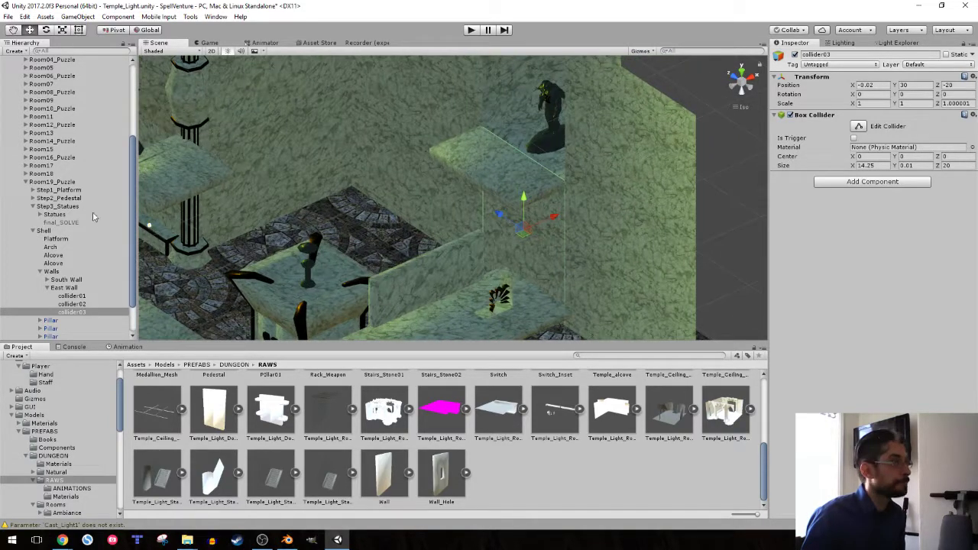
Compare the East Wall colliders' edges around the alcove and set collider02's X size to 22
click(75, 288)
right_drag(422, 138, 557, 131)
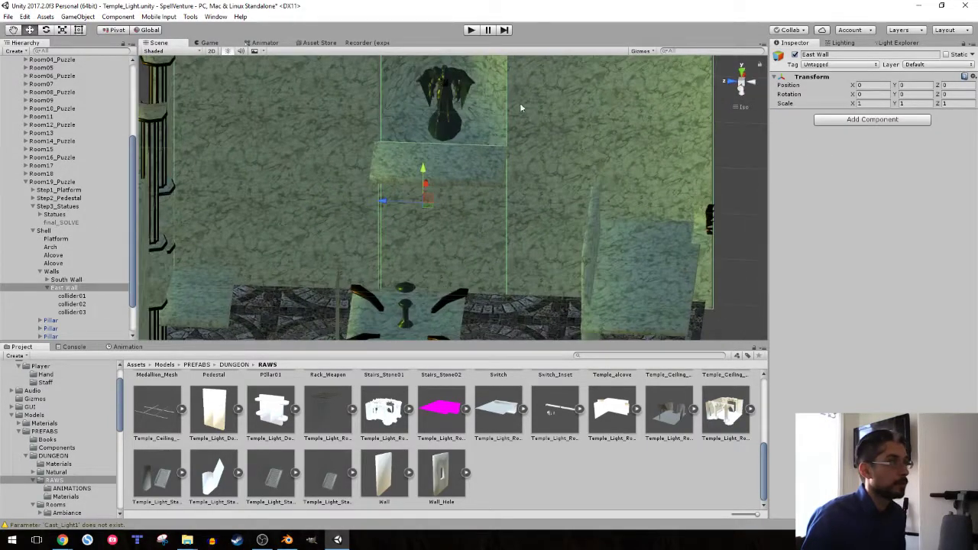
middle_drag(521, 105, 517, 137)
click(73, 304)
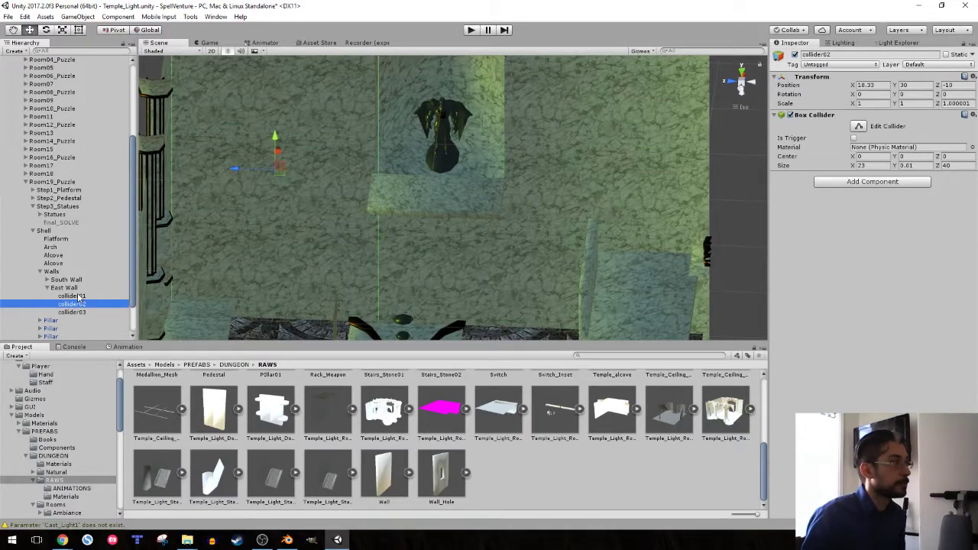
click(72, 296)
click(64, 287)
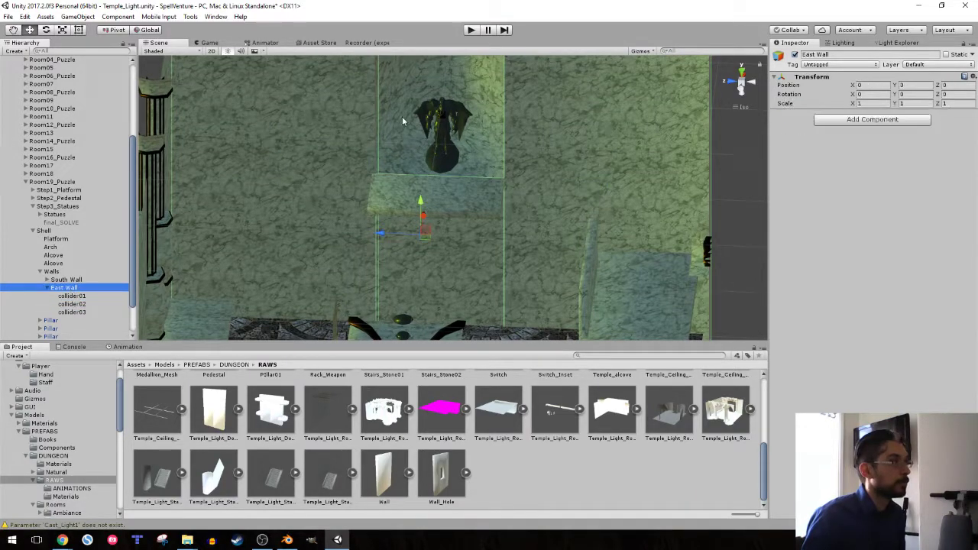
alt+drag(402, 116, 499, 120)
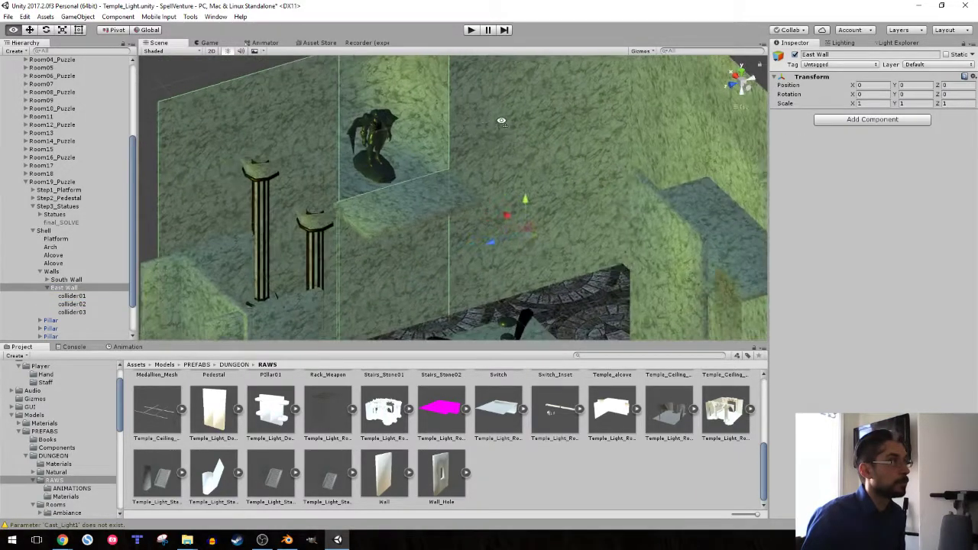
click(72, 297)
click(81, 307)
alt+drag(455, 199, 341, 194)
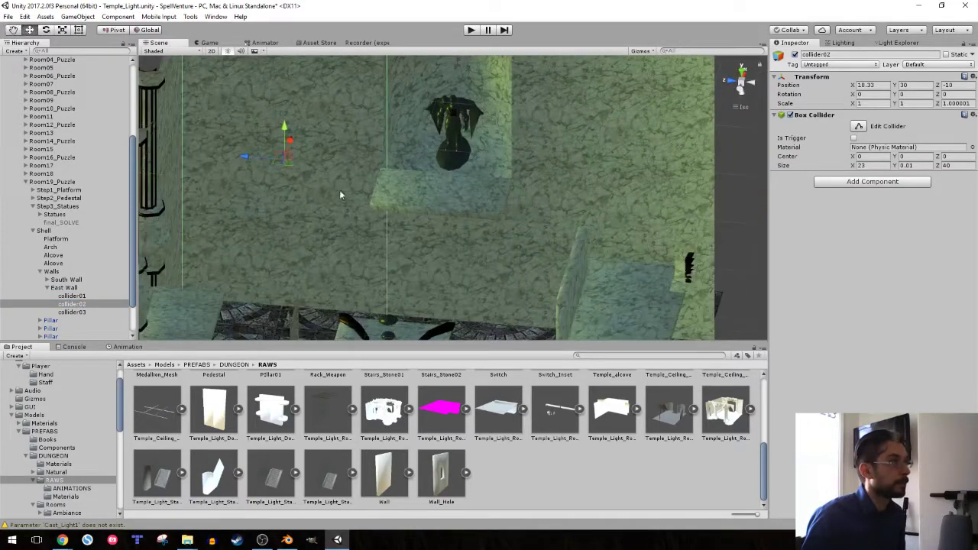
double_click(882, 169)
text(22)
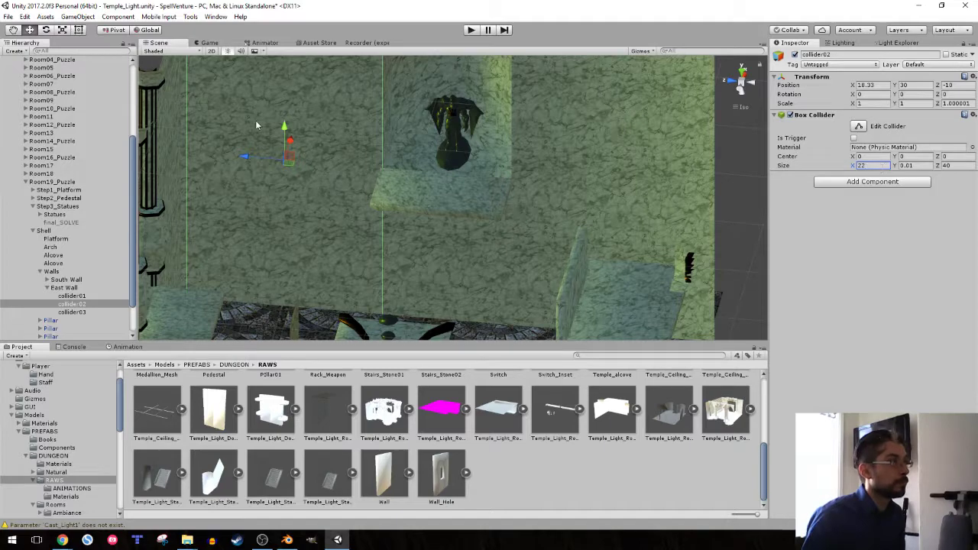
Set collider02's X size to 22.5 so that its edge meets the alcove opening
alt+drag(256, 123, 362, 119)
click(63, 290)
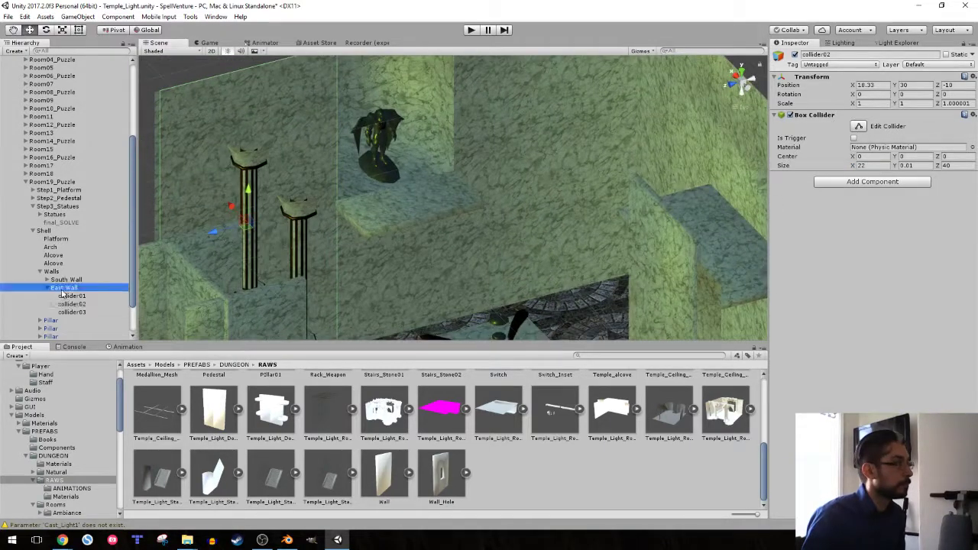
key(f)
click(71, 296)
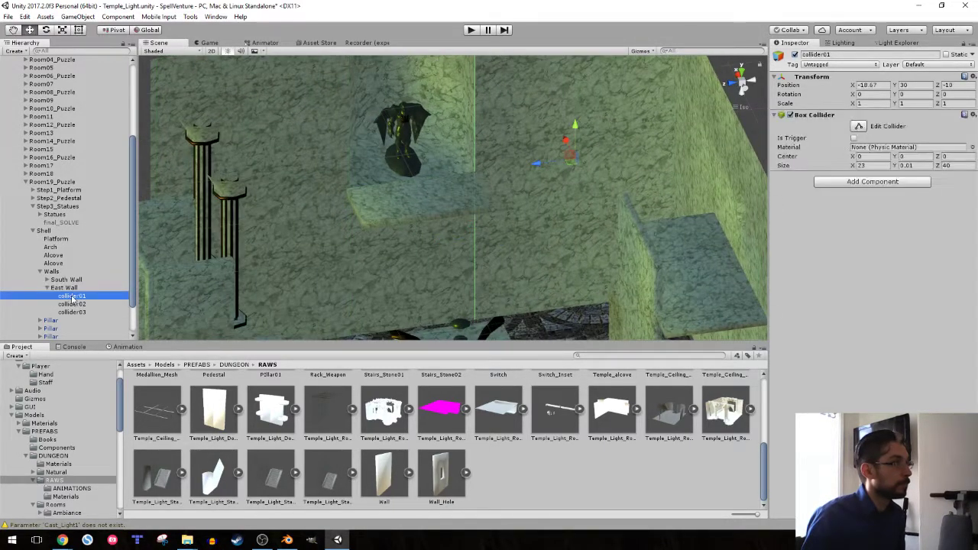
click(73, 304)
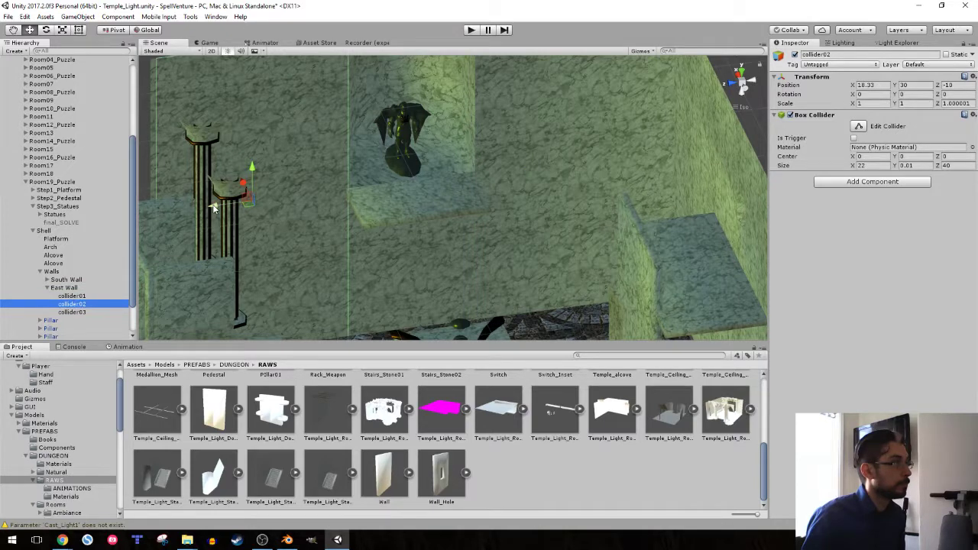
click(872, 165)
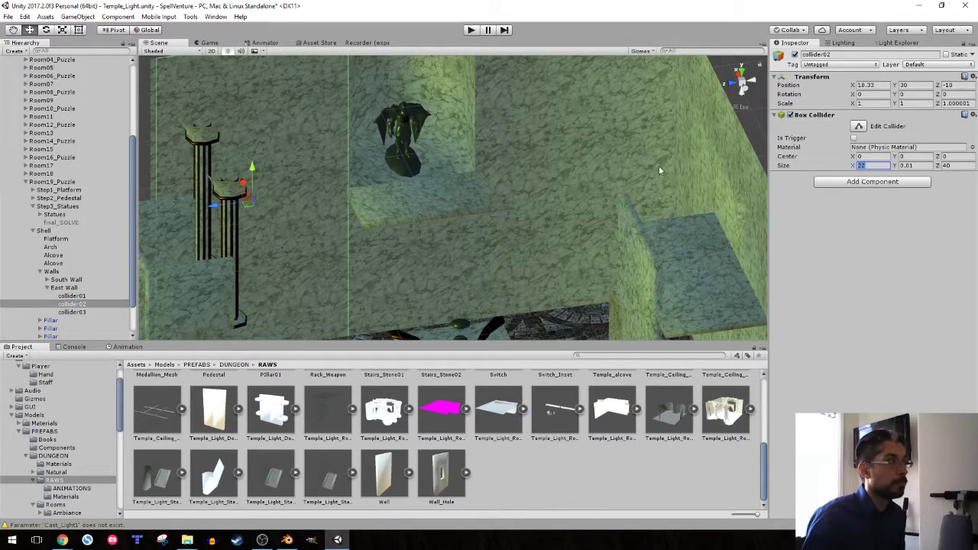
text(22.5)
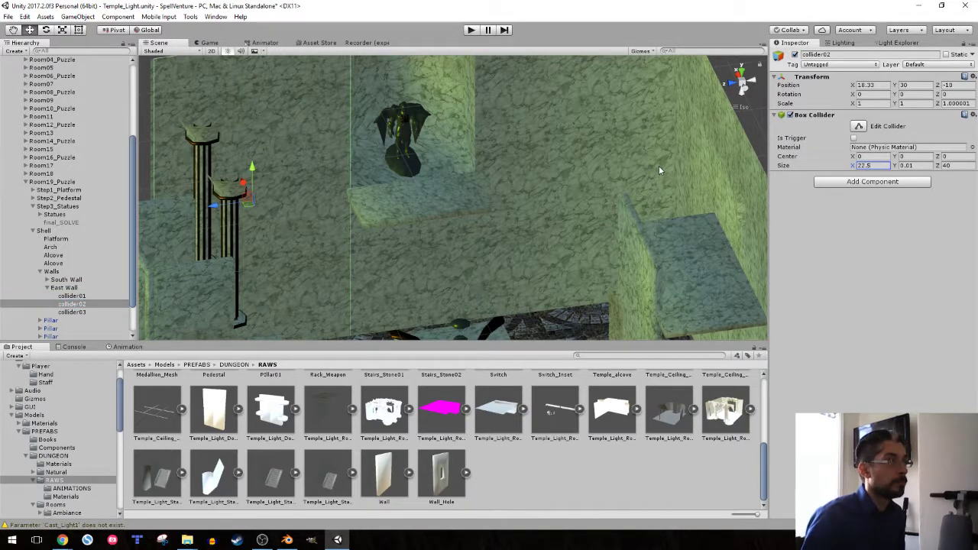
click(64, 289)
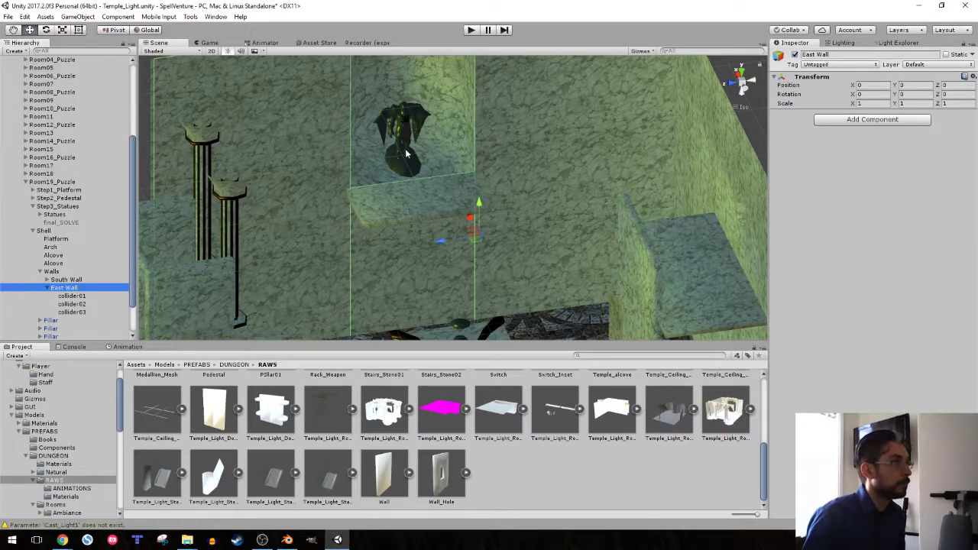
Move collider02 to about 18.42 in X to align its edge with the side of the alcove
right_drag(407, 152, 354, 156)
middle_drag(354, 155, 412, 214)
right_drag(370, 191, 411, 201)
alt+drag(411, 201, 285, 213)
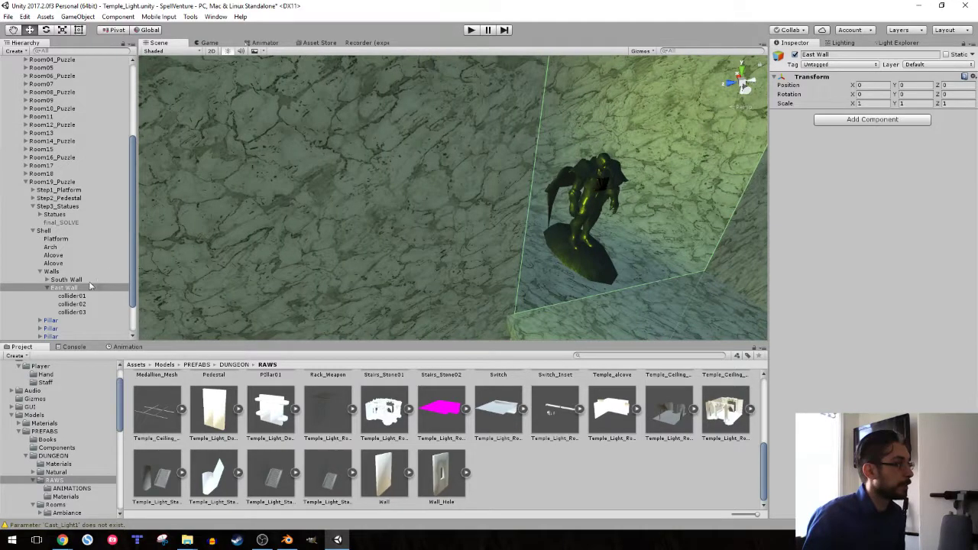
click(71, 296)
click(73, 304)
alt+drag(399, 178, 282, 221)
drag(217, 309, 212, 310)
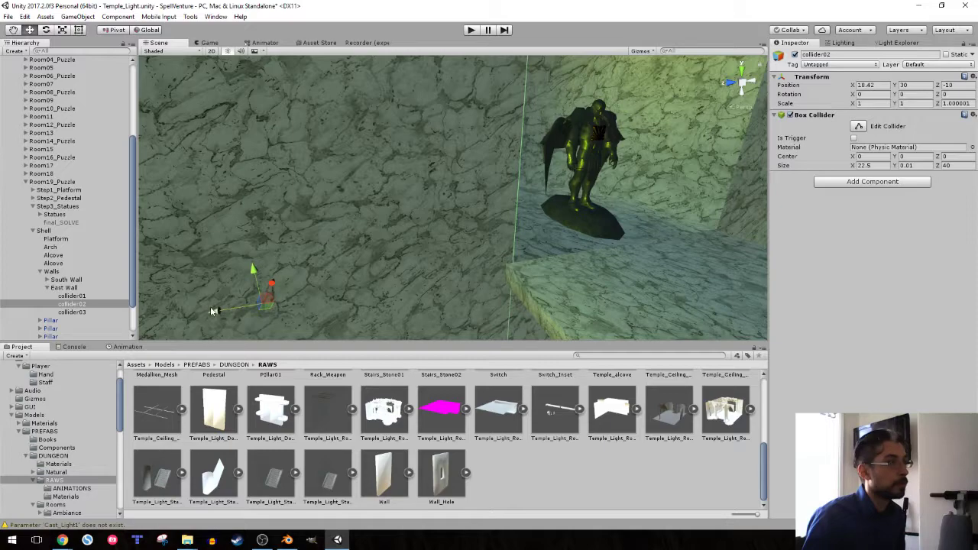
click(67, 288)
Try shifting collider03 along X to about 0.03 and undo the move
right_drag(525, 222, 470, 188)
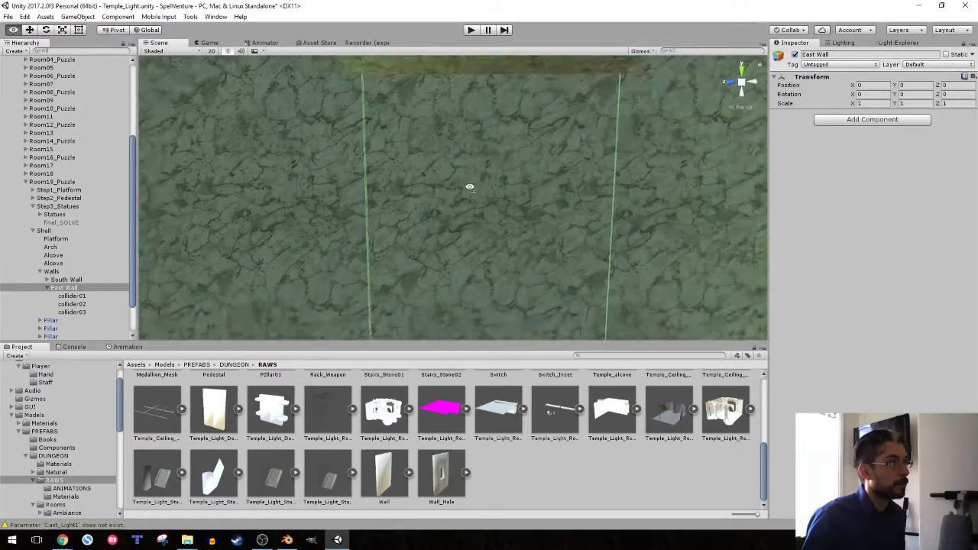
alt+drag(470, 188, 481, 171)
click(111, 311)
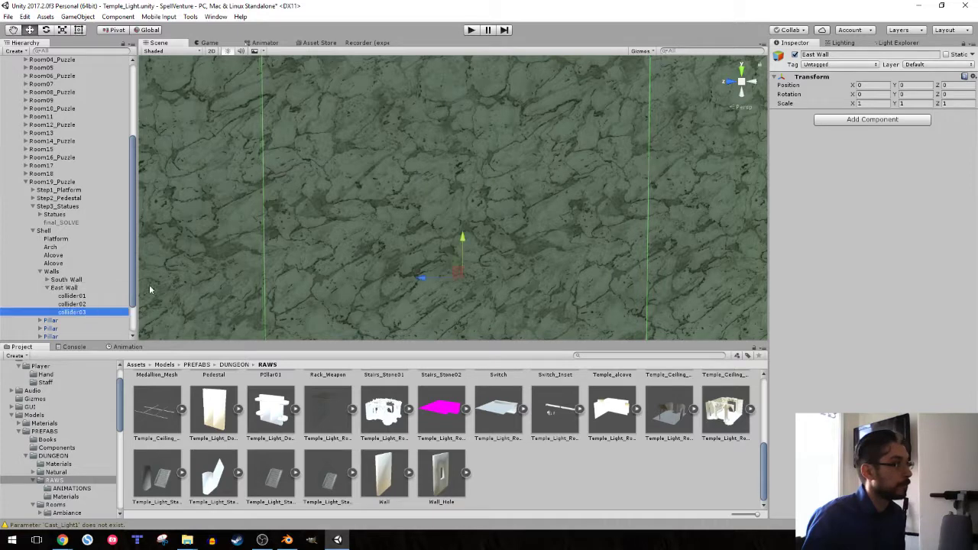
right_drag(355, 195, 366, 200)
drag(413, 259, 411, 261)
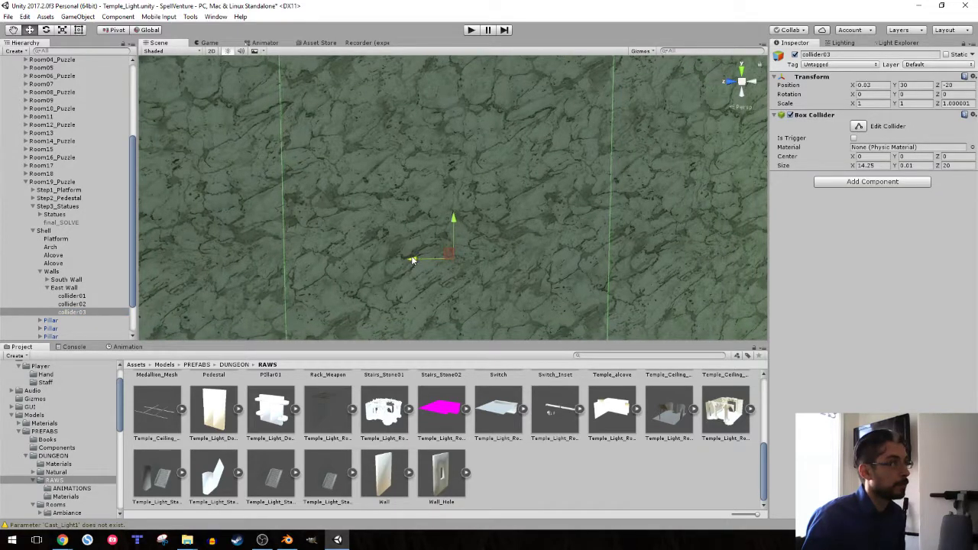
click(65, 287)
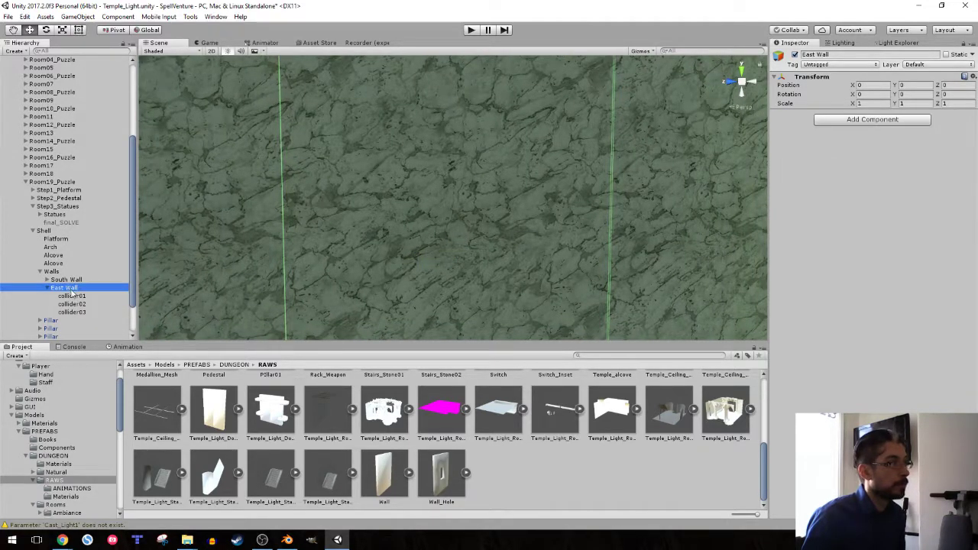
click(81, 313)
key(ctrl+z)
key(ctrl+z)
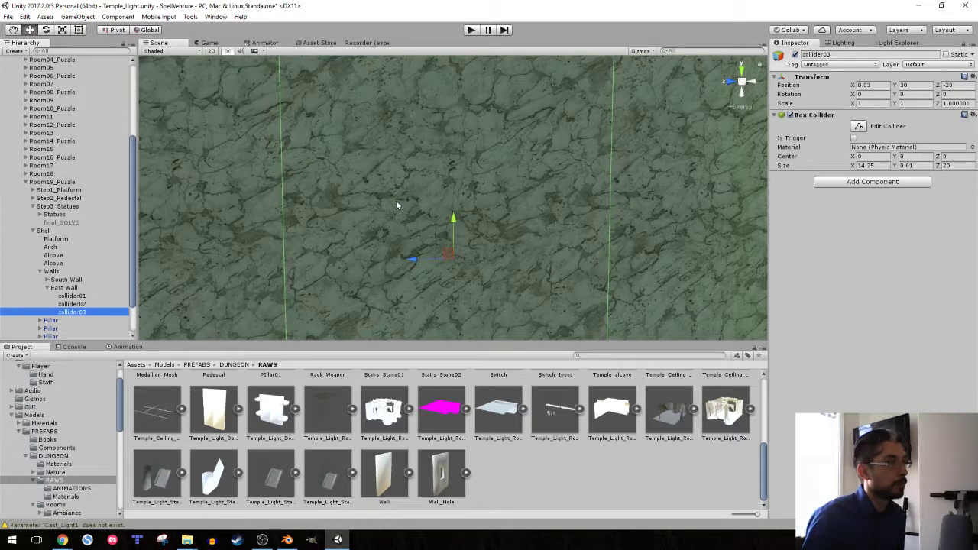
key(ctrl+z)
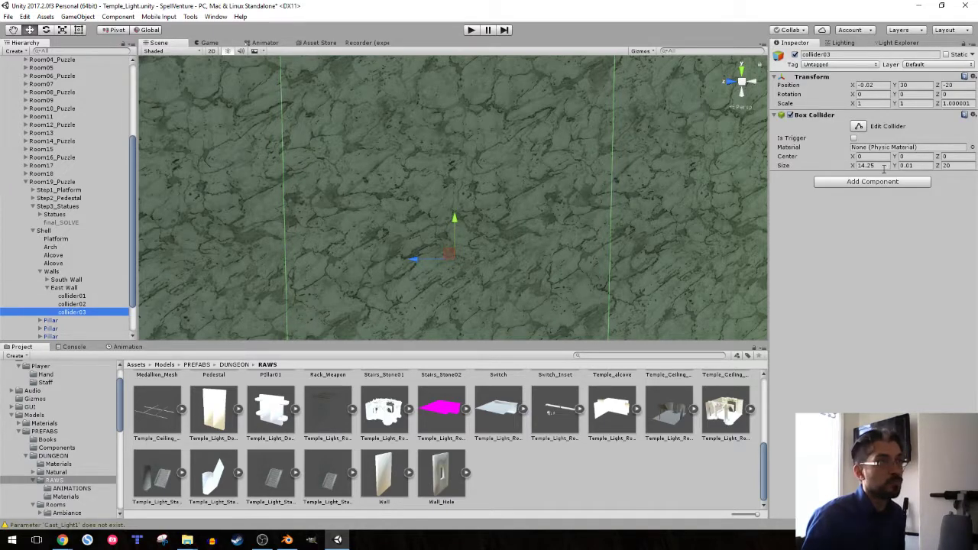
Set collider03's X size to 14.3 and compare its edges with the neighbouring East Wall colliders
click(871, 165)
text(14.)
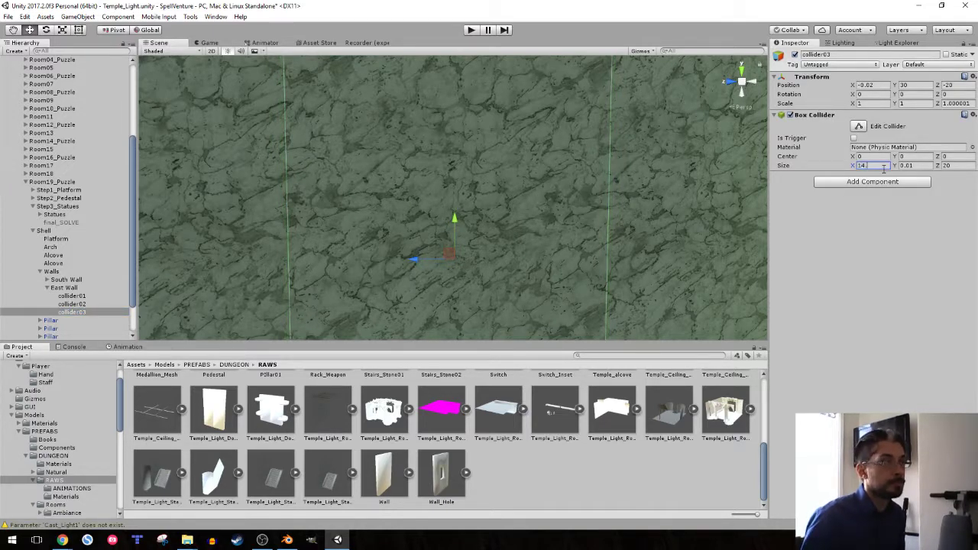
text(3)
click(77, 288)
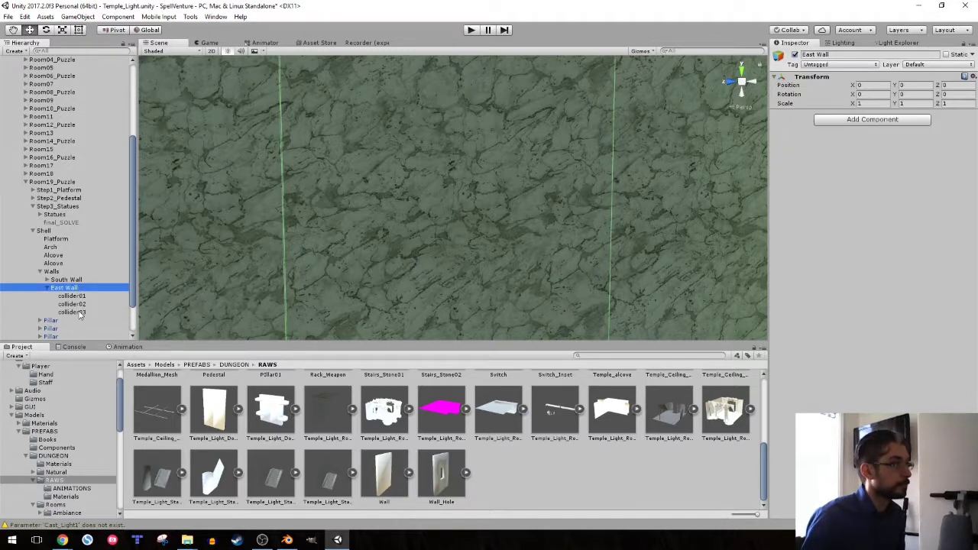
Nudge collider03 to about -0.007 in X to center it between the two neighbouring colliders
click(74, 312)
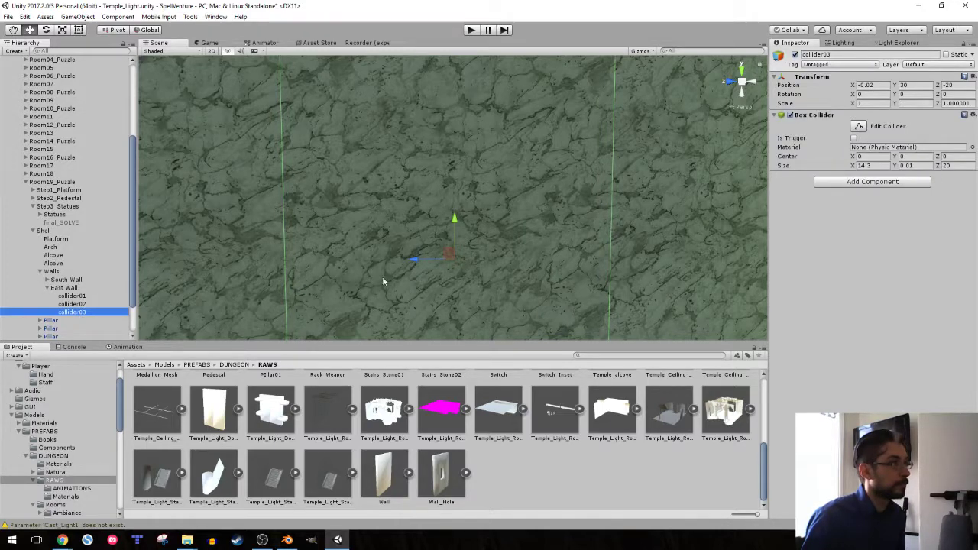
scroll(419, 257, up, 3)
middle_drag(419, 257, 430, 212)
scroll(490, 145, up, 4)
middle_drag(490, 145, 396, 253)
scroll(387, 284, up, 3)
scroll(387, 284, down, 3)
scroll(397, 253, up, 3)
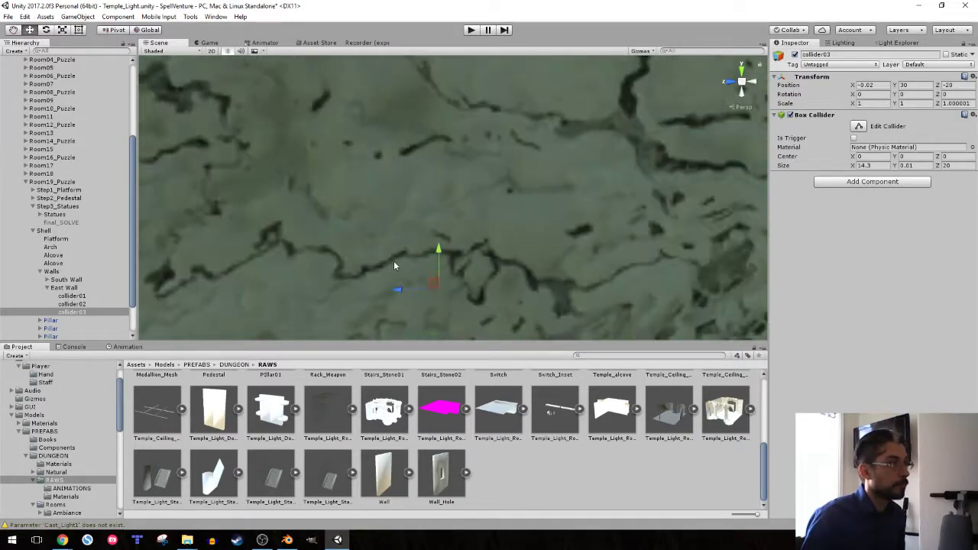
drag(399, 288, 398, 293)
scroll(418, 272, down, 3)
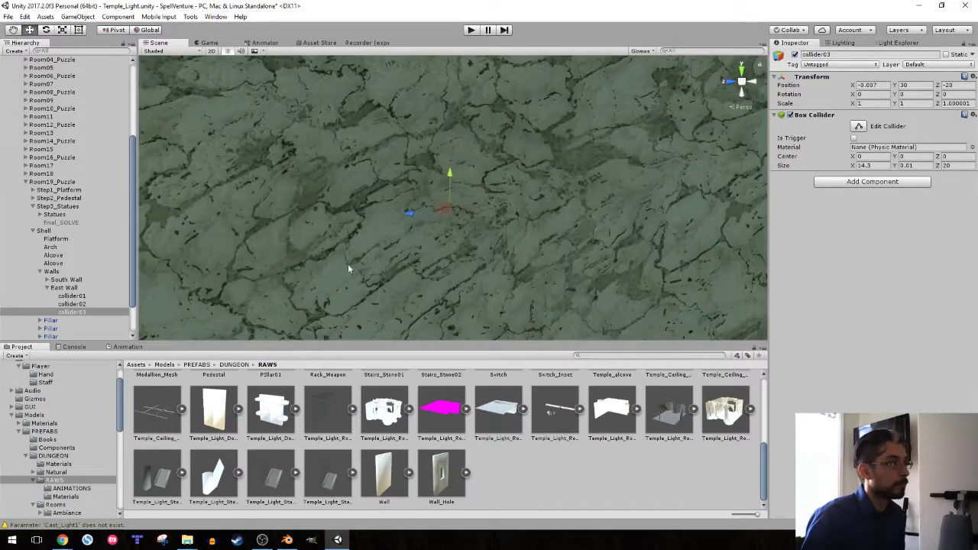
click(64, 287)
key(f)
scroll(422, 175, down, 8)
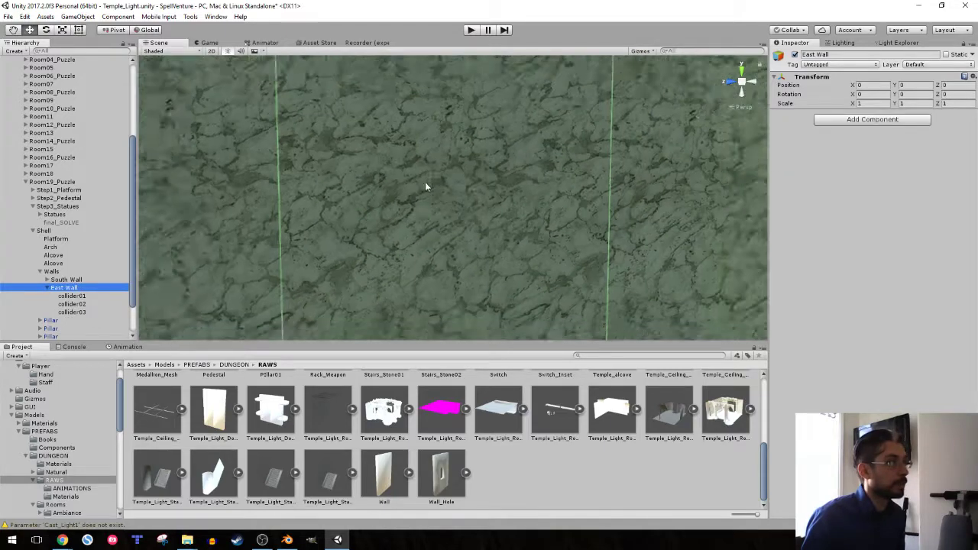
Duplicate the East Wall group and remove the number suffix from the copy's name
right_drag(455, 165, 565, 278)
click(491, 150)
click(84, 289)
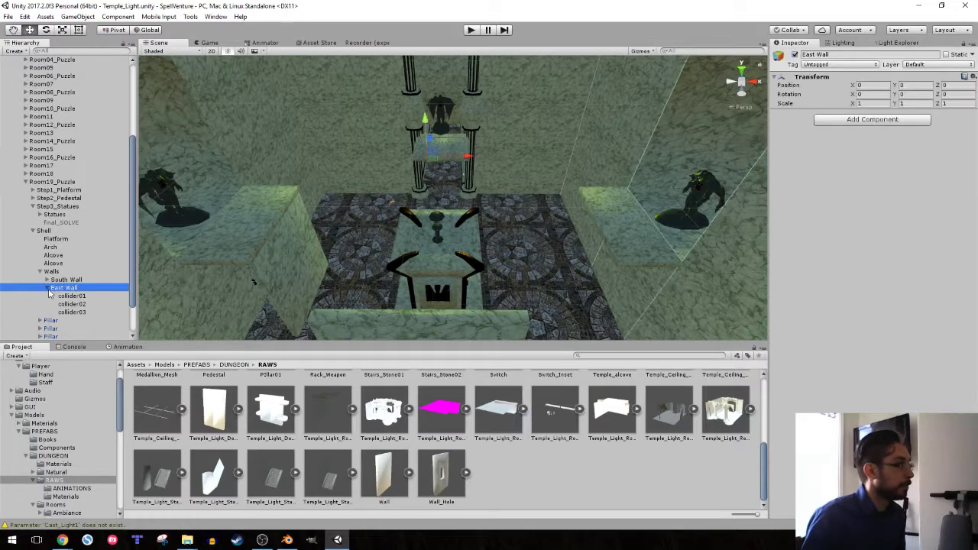
key(ctrl+d)
click(74, 299)
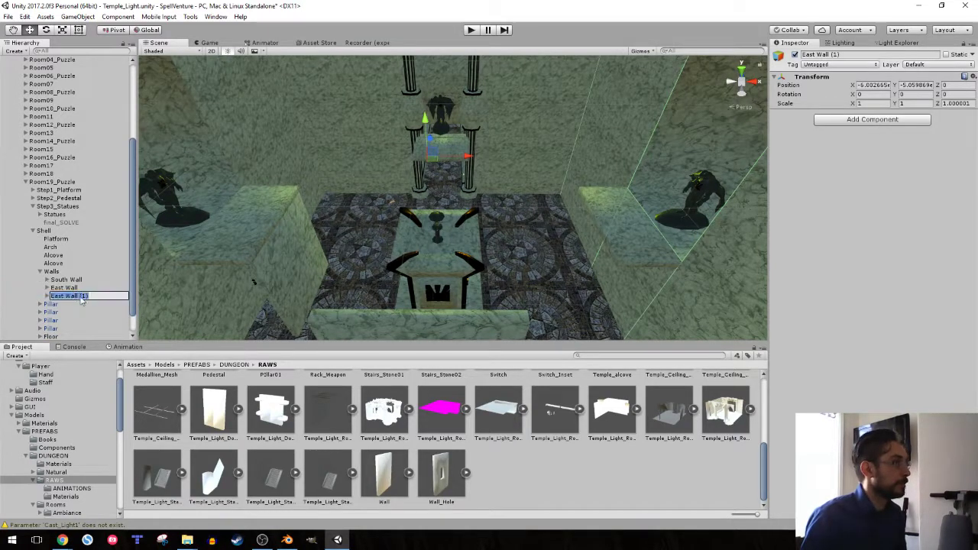
drag(78, 297, 113, 298)
key(BackSpace)
key(Return)
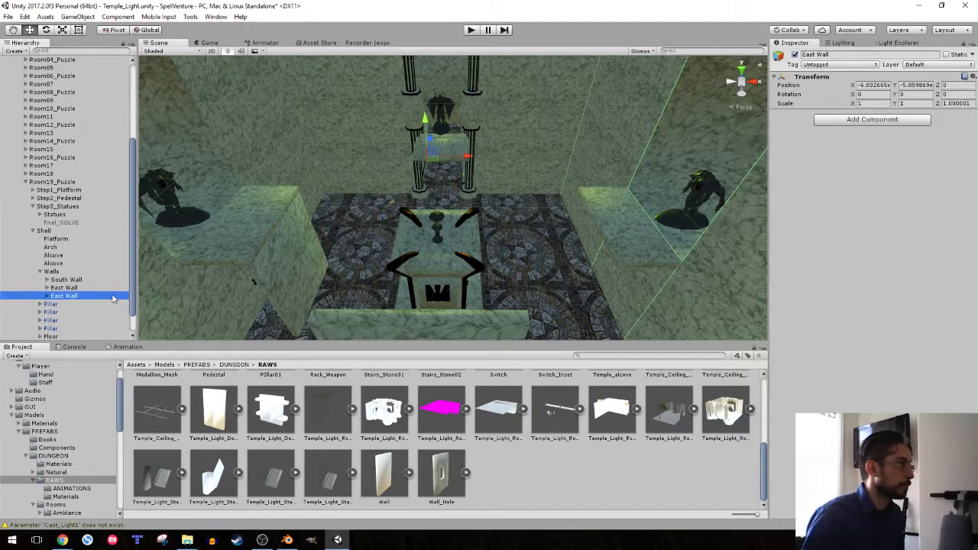
Rotate the East Wall copy to -180 degrees in Z onto the opposite wall and name it West Wall
key(f)
key(e)
drag(442, 195, 252, 183)
click(55, 298)
click(55, 297)
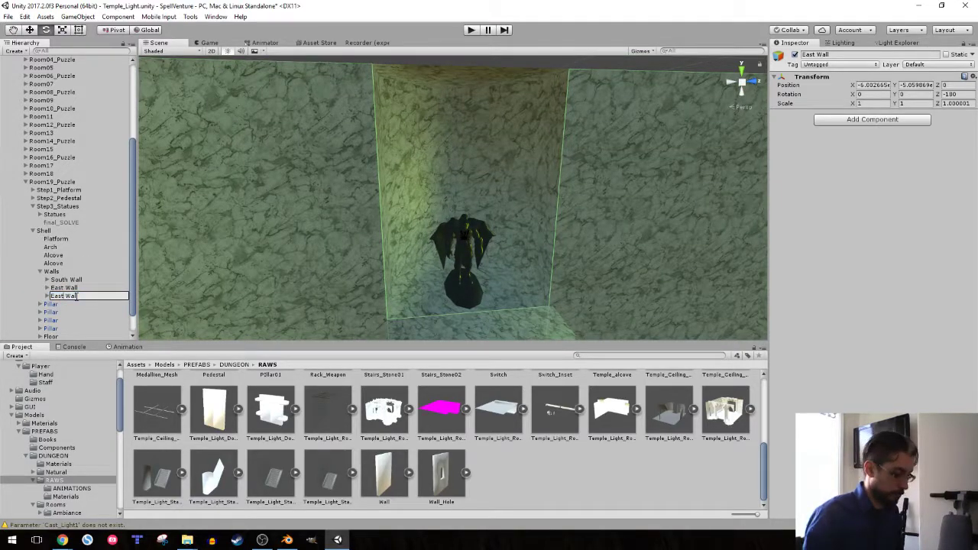
text(West Wall)
key(Return)
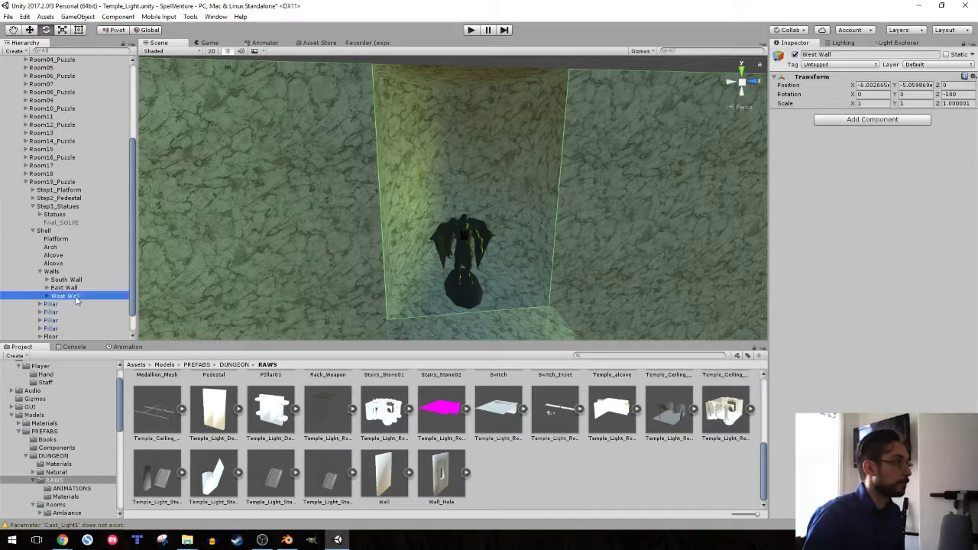
Check West Wall's placement in the room and switch to the Chrome browser
alt+drag(396, 164, 600, 133)
key(s)
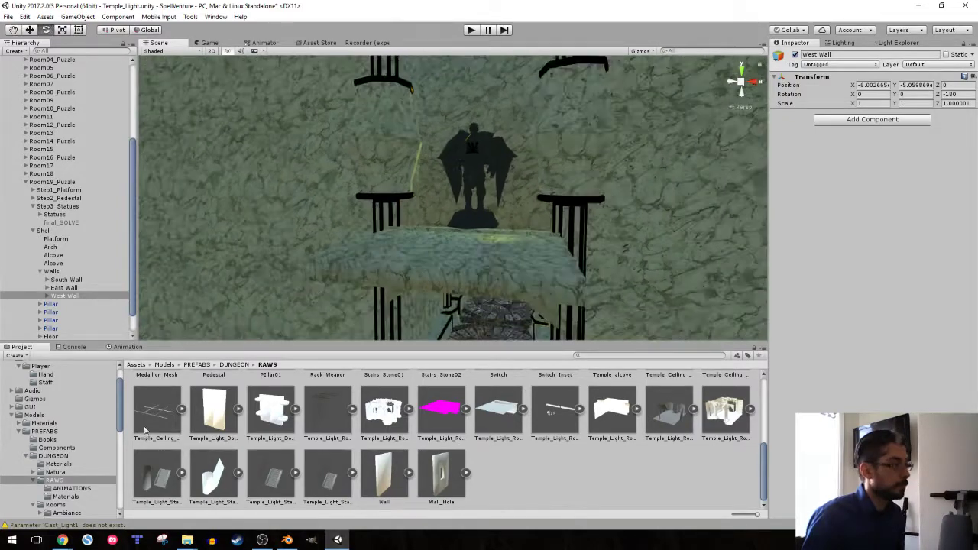
click(63, 540)
click(55, 498)
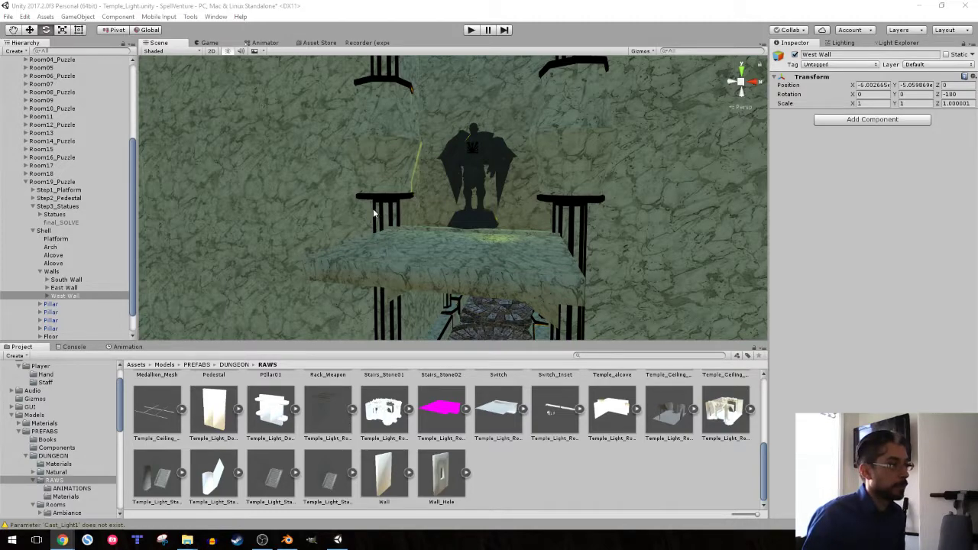
Duplicate the West Wall group and name the copy North Wall
right_drag(422, 204, 167, 279)
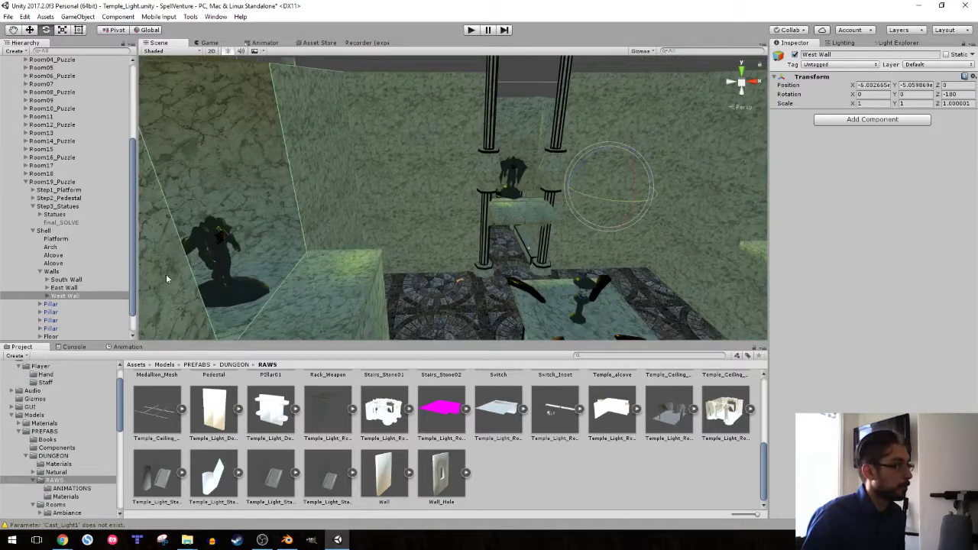
click(72, 297)
key(ctrl+d)
click(74, 305)
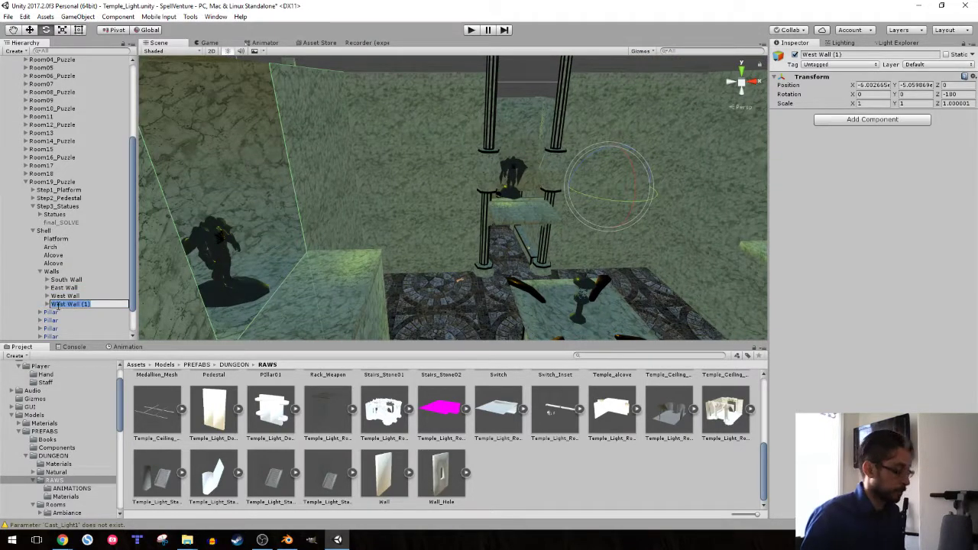
text(N)
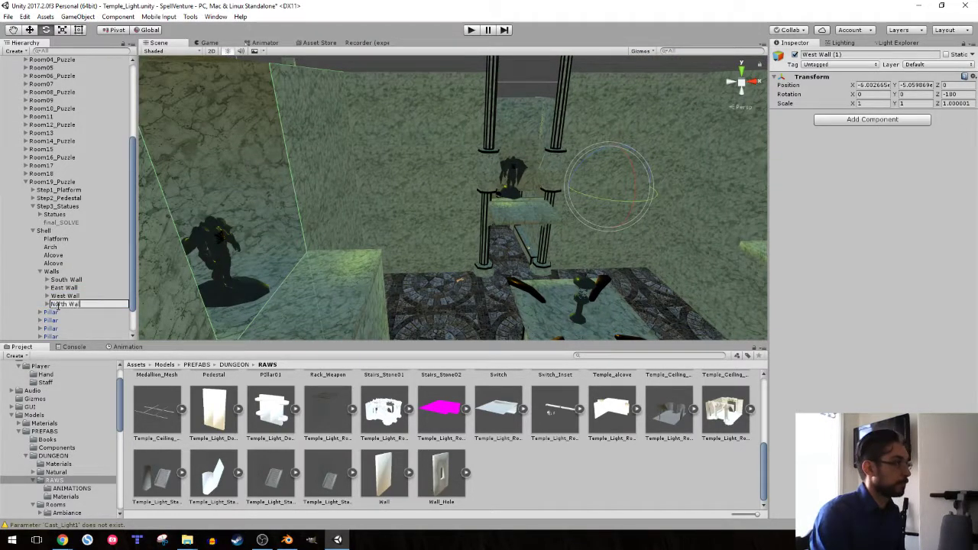
text(orth Wall)
key(Return)
Rotate the North Wall group to -90 degrees in Z so it lines up with the entrance side
drag(594, 207, 502, 202)
right_drag(502, 202, 509, 194)
key(w)
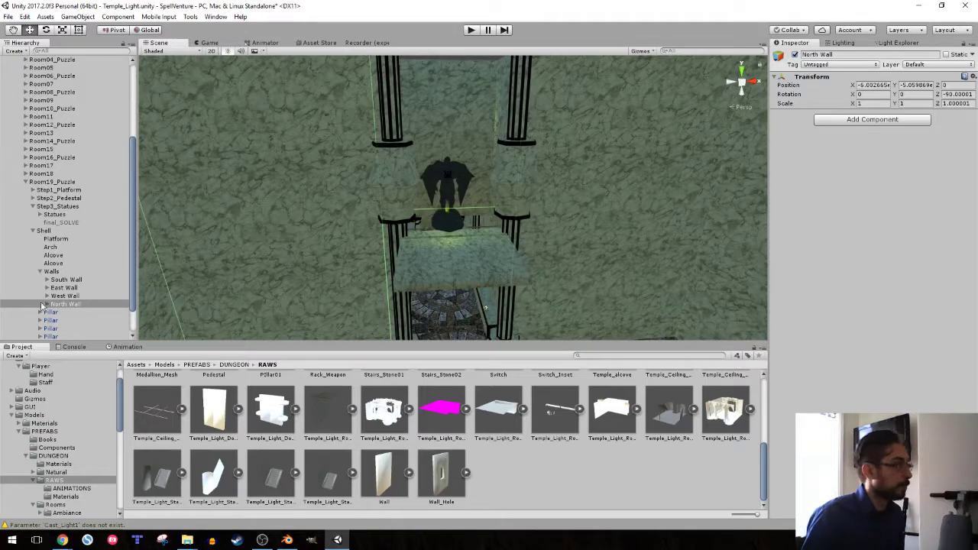
Delete collider03 from the North Wall group to clear the doorway
click(48, 304)
click(73, 328)
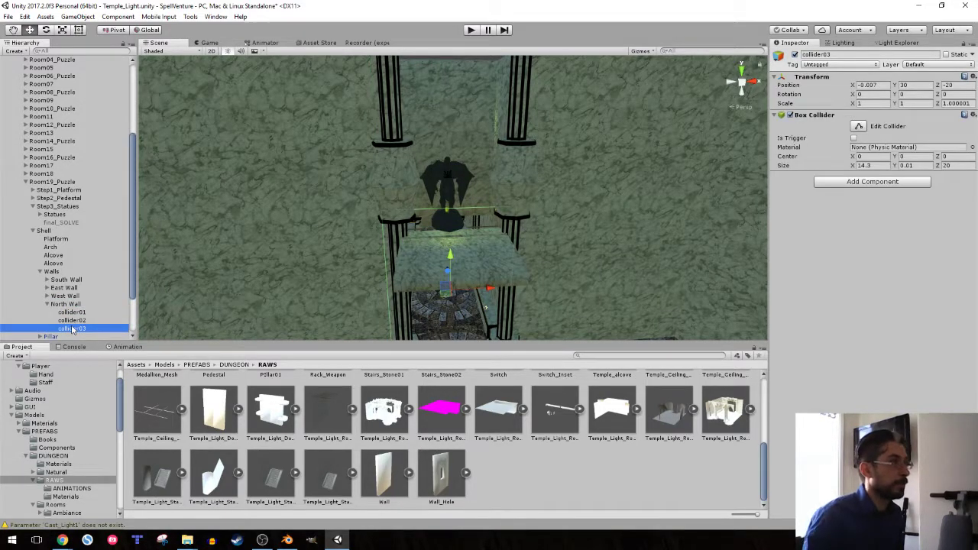
key(Delete)
right_drag(398, 206, 435, 113)
alt+drag(434, 112, 437, 134)
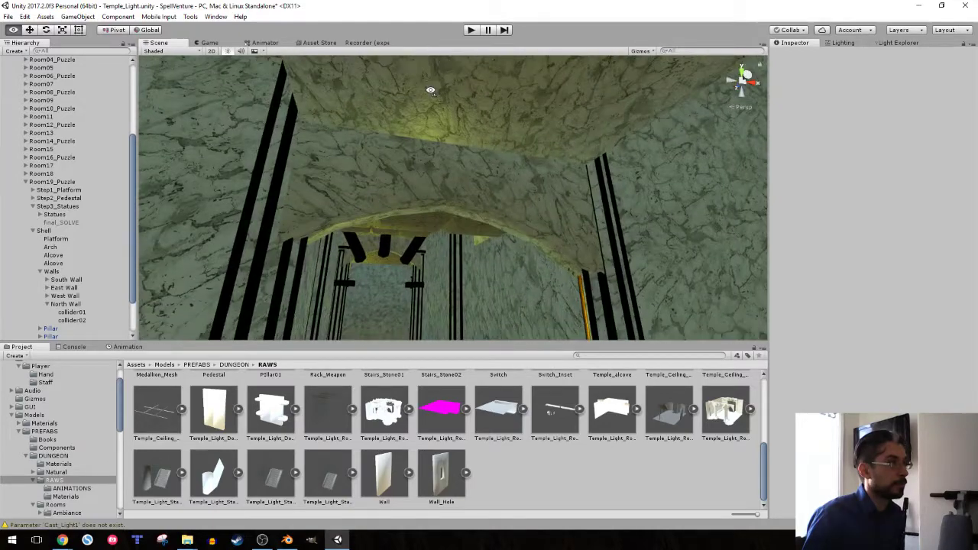
Examine the entrance arch of Room19_Puzzle and check which room the adjoining Wall_right belongs to
click(443, 177)
alt+drag(440, 200, 502, 205)
click(419, 243)
click(504, 210)
right_drag(504, 210, 609, 320)
click(363, 261)
alt+drag(608, 320, 164, 244)
click(33, 183)
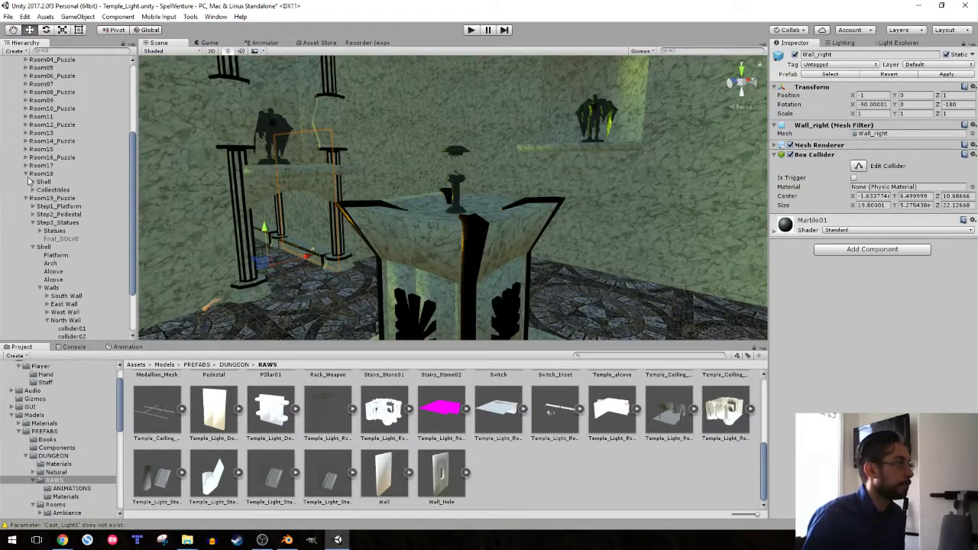
click(26, 175)
Compare the Wall_right pieces of Room17 and Room18 along the corridor and select both together
right_drag(382, 185, 567, 210)
key(w)
key(s)
click(511, 231)
click(476, 199)
right_drag(477, 200, 402, 246)
click(373, 174)
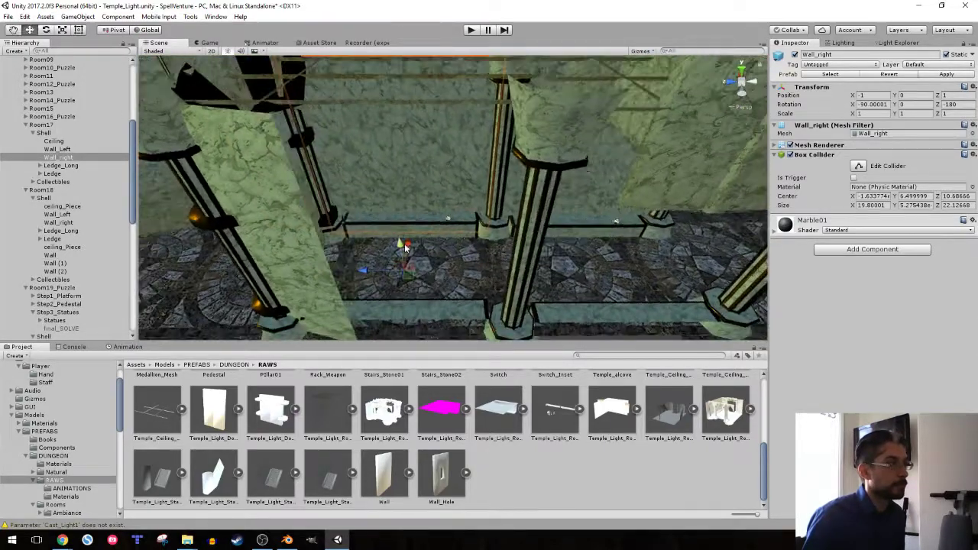
drag(400, 245, 426, 215)
click(587, 200)
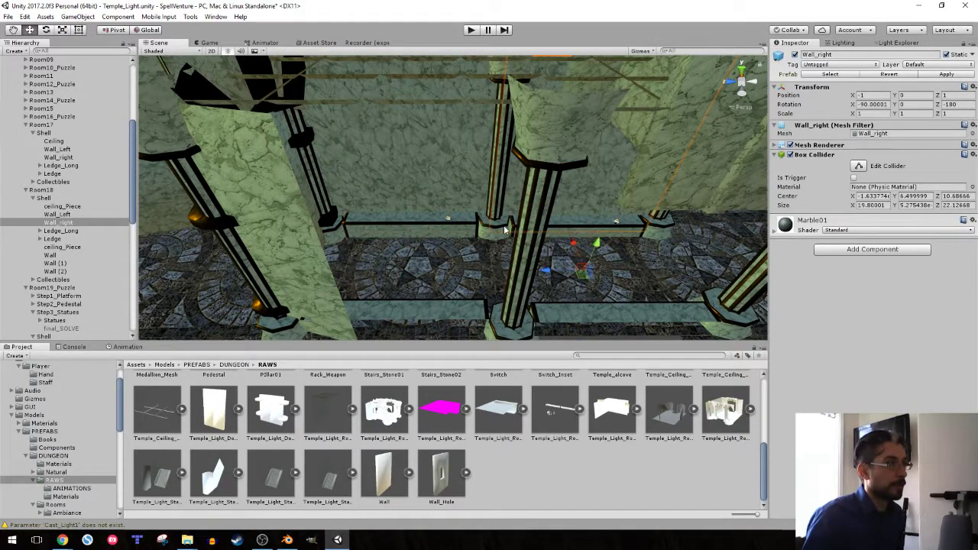
shift+click(435, 180)
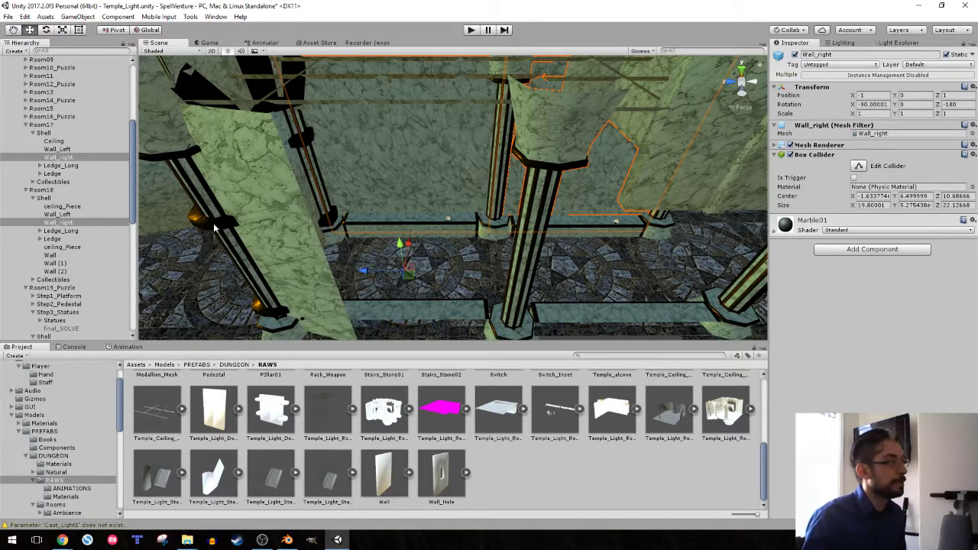
Inspect the Wall_Left pieces of Room17 and Room18 and their box collider settings
right_drag(406, 177, 532, 189)
key(w)
click(532, 189)
click(690, 278)
right_drag(464, 204, 564, 214)
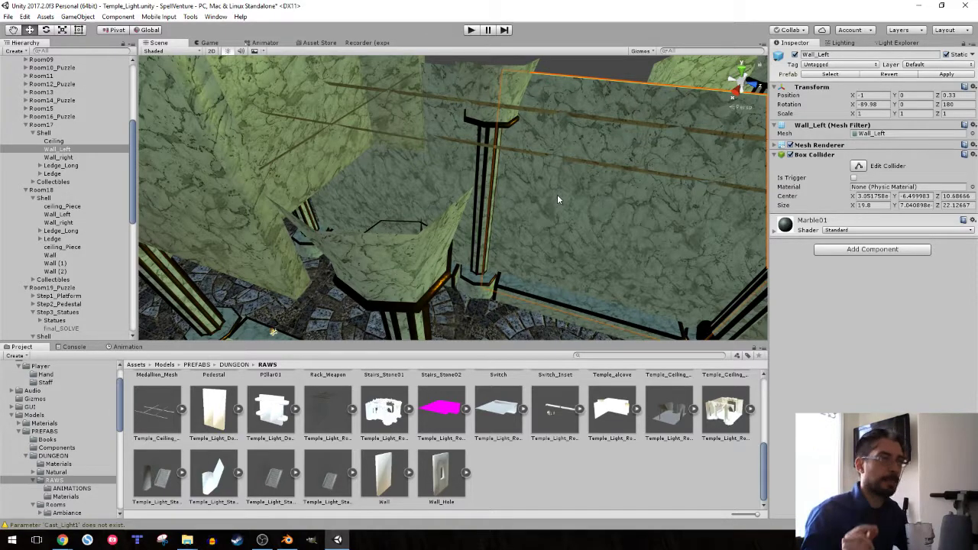
right_drag(558, 196, 561, 230)
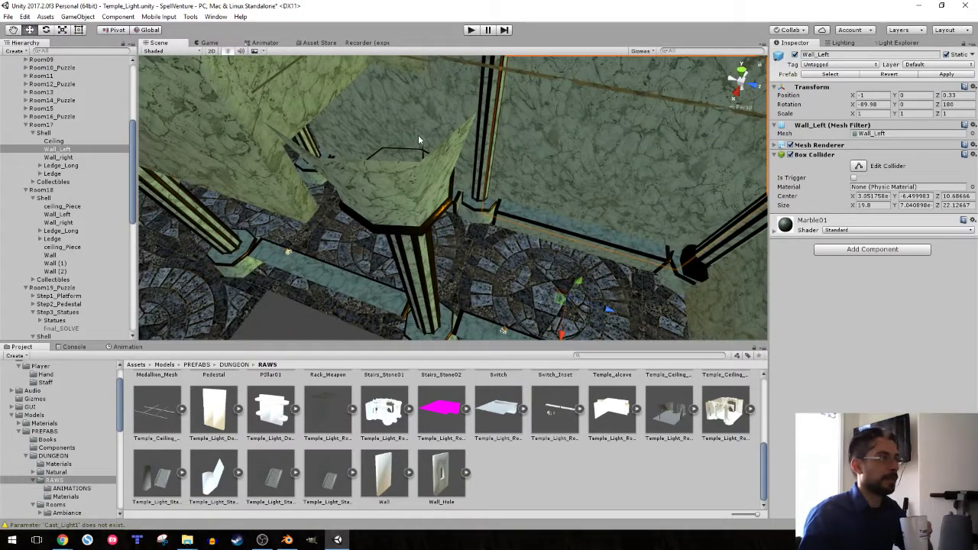
click(546, 143)
click(424, 100)
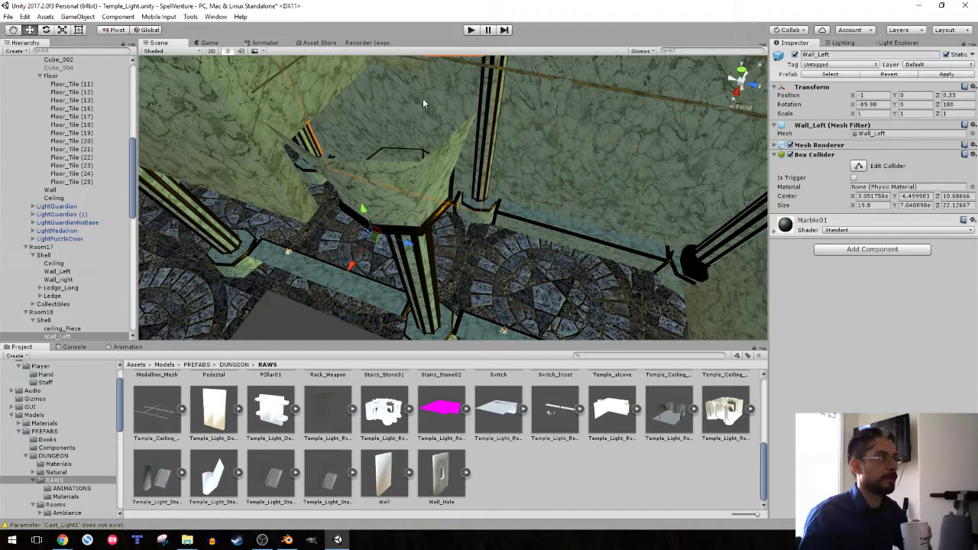
click(638, 114)
click(564, 109)
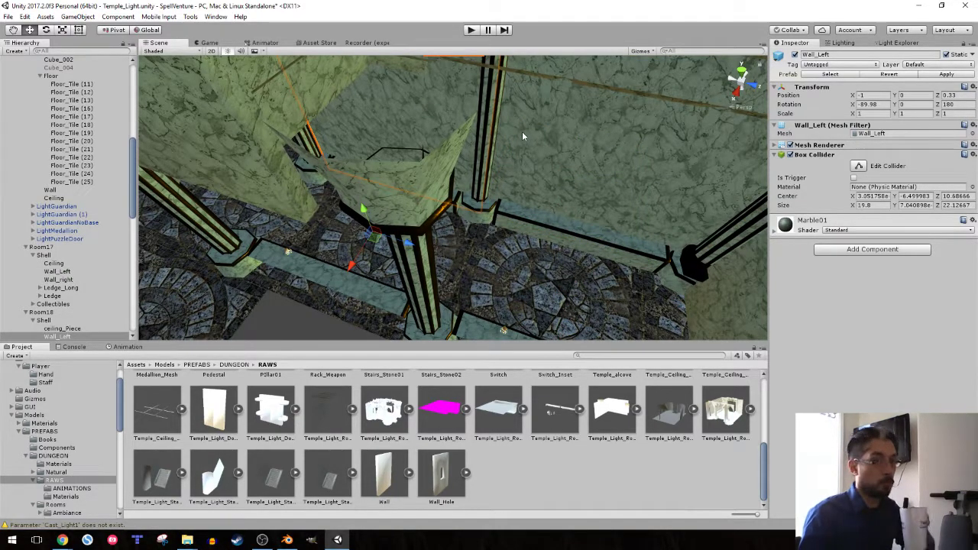
Check the corridor's right-hand walls and the box collider on Floor_Tile (24)
alt+drag(463, 148, 554, 192)
middle_drag(554, 192, 433, 126)
alt+drag(432, 126, 352, 110)
click(375, 128)
click(483, 132)
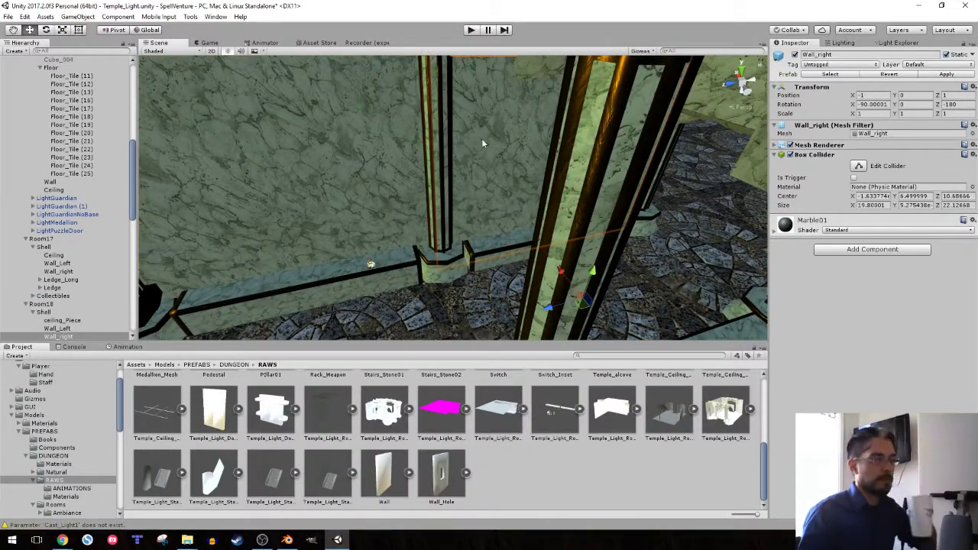
alt+drag(483, 137, 433, 234)
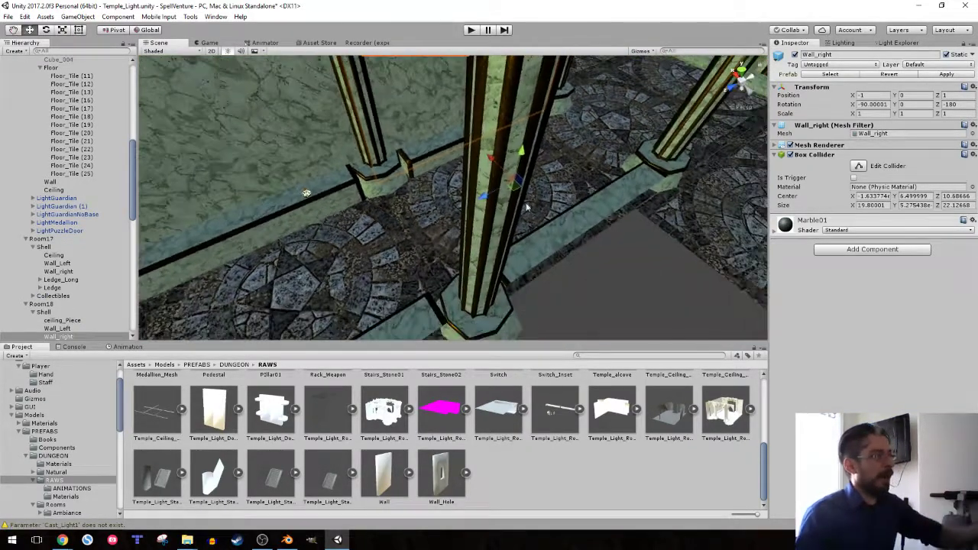
click(433, 234)
click(351, 250)
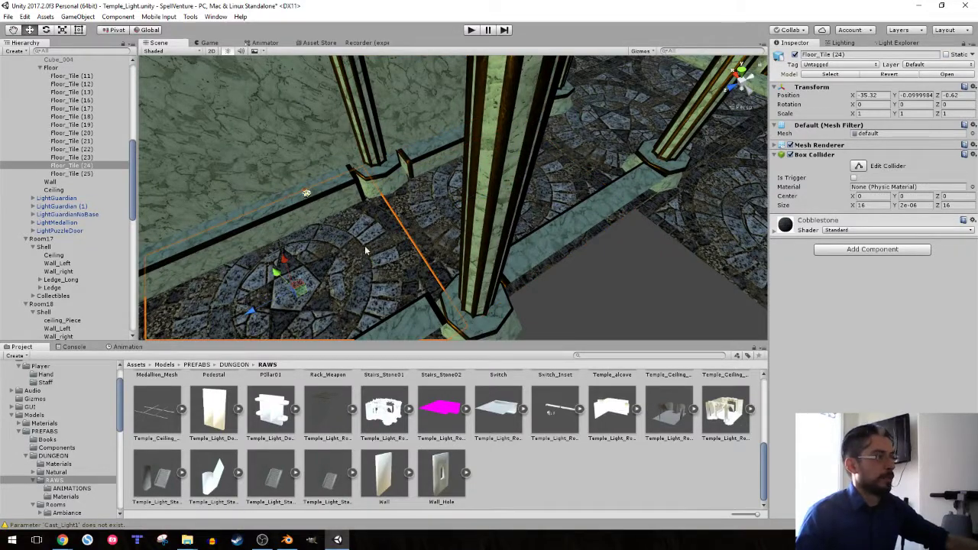
alt+drag(288, 231, 495, 177)
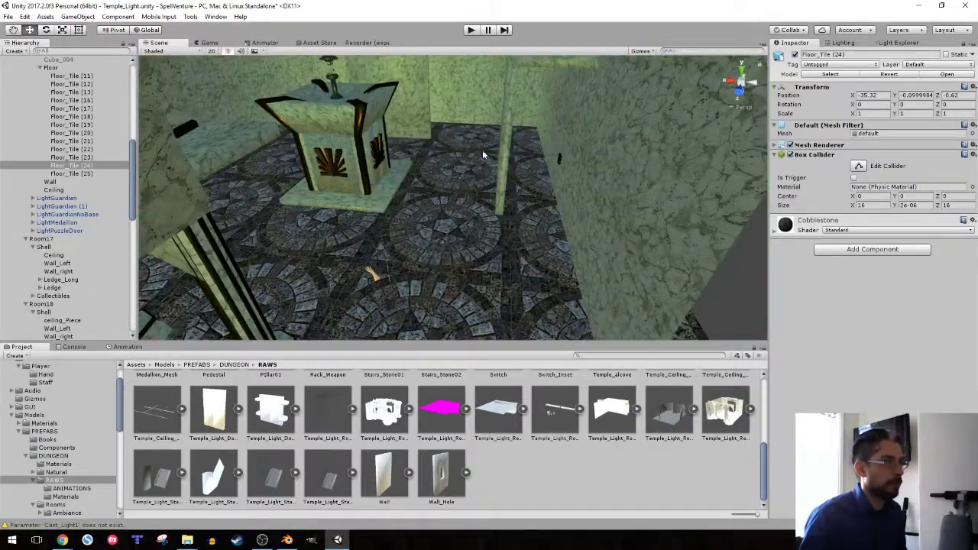
Try removing the Box Collider from Floor_Tile (11) through Floor_Tile (25) in Room16_Puzzle, and undo the removal
click(75, 174)
shift+click(72, 76)
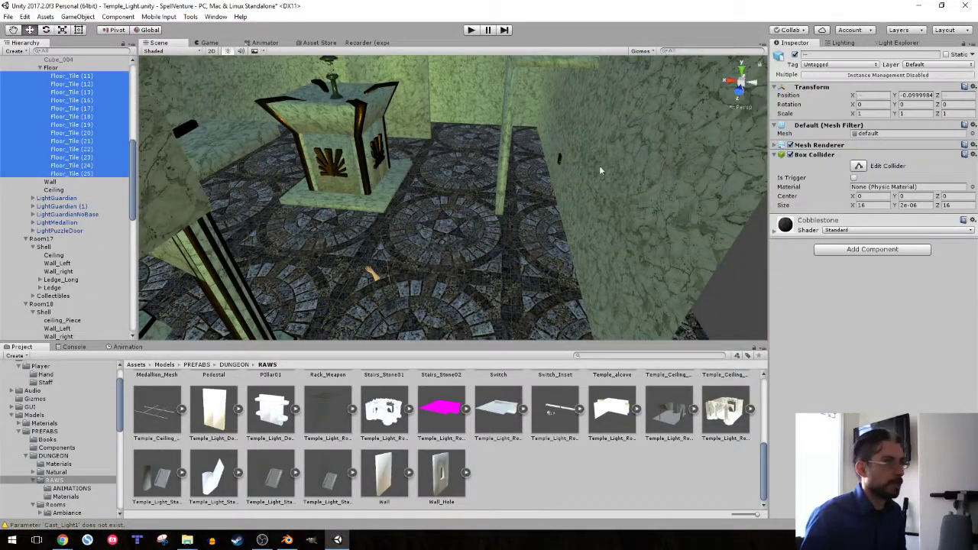
click(969, 155)
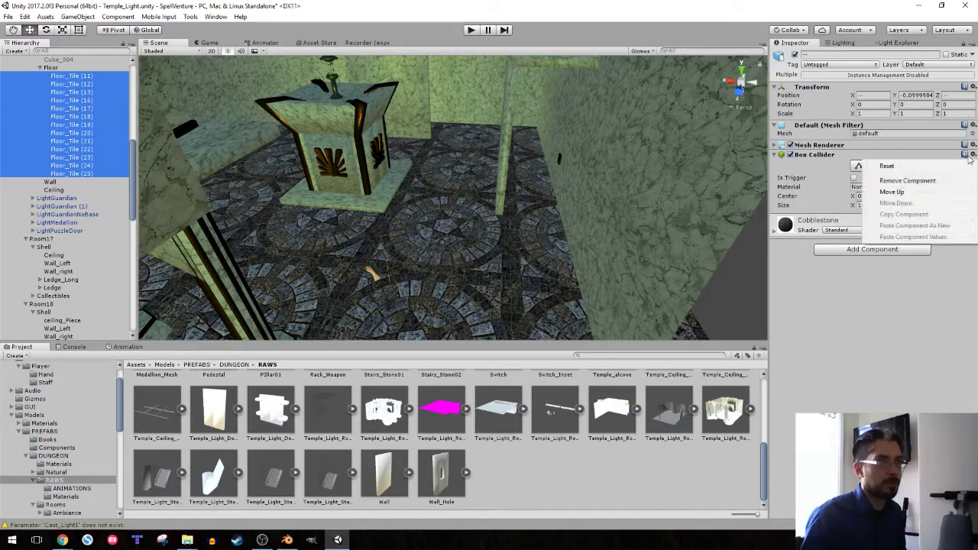
click(894, 181)
alt+drag(593, 182, 228, 185)
right_drag(229, 185, 279, 194)
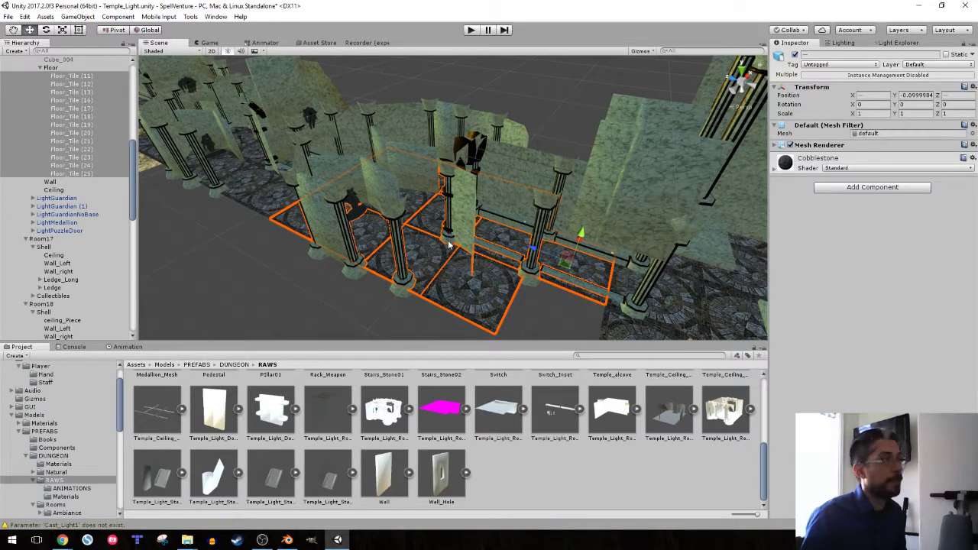
click(425, 215)
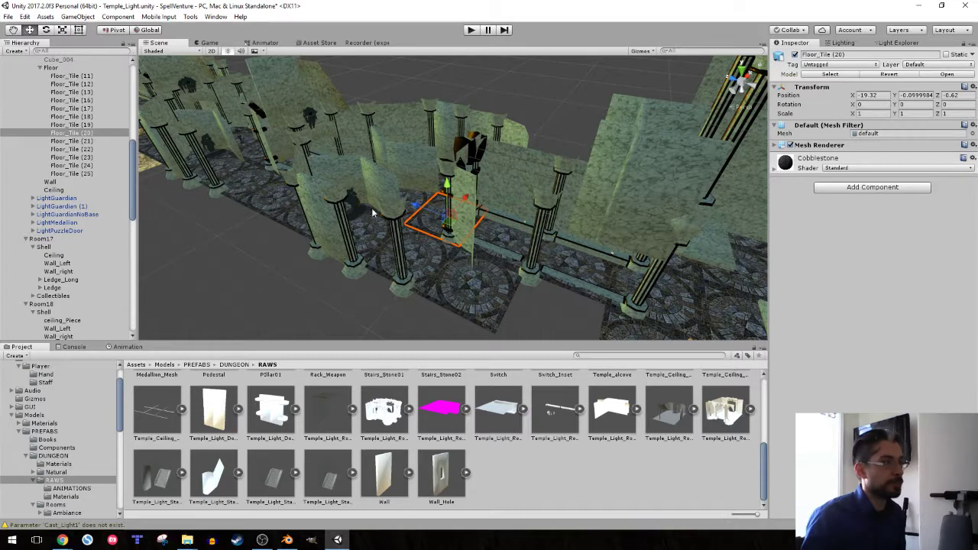
key(ctrl+z)
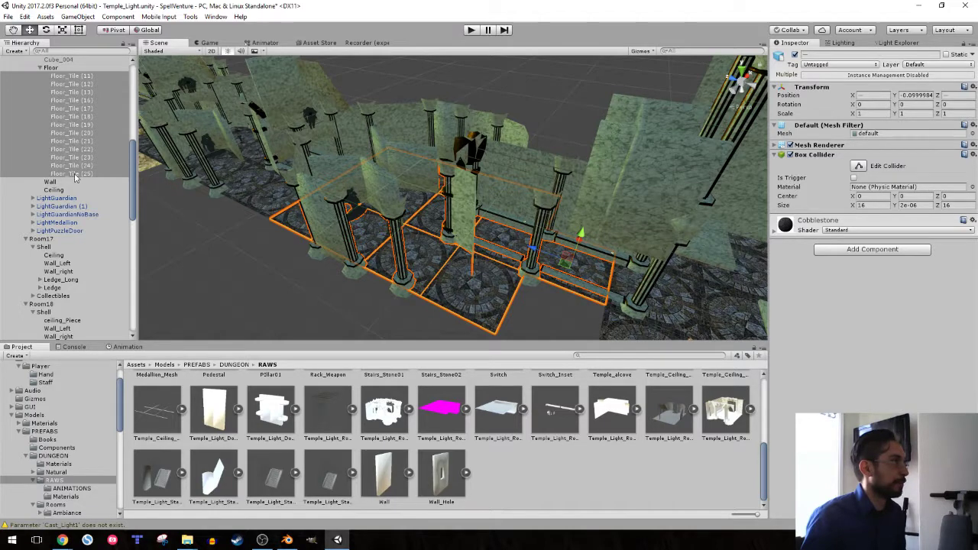
Review the temple's layout from outside and walk the view through the rooms to examine the walls and pillars
click(511, 83)
right_drag(416, 133, 479, 126)
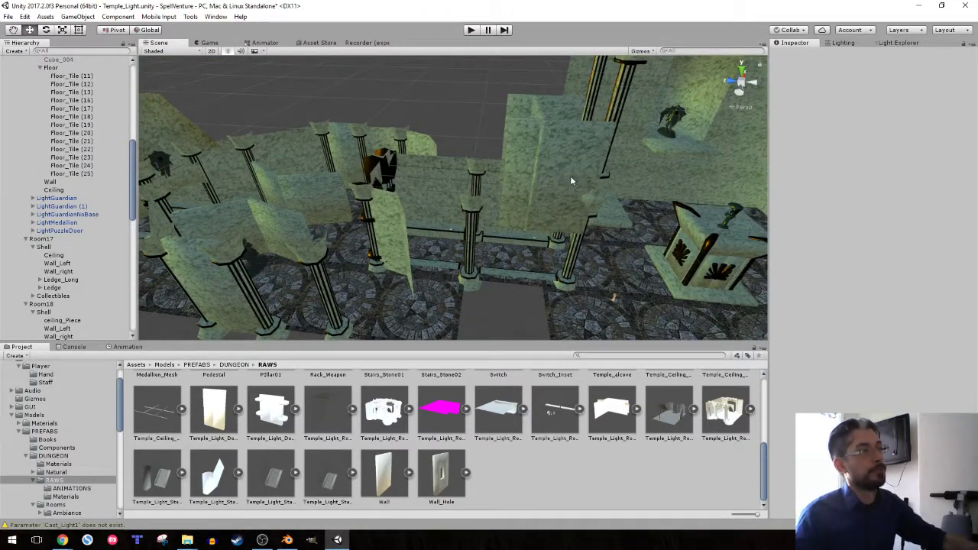
right_drag(572, 181, 288, 120)
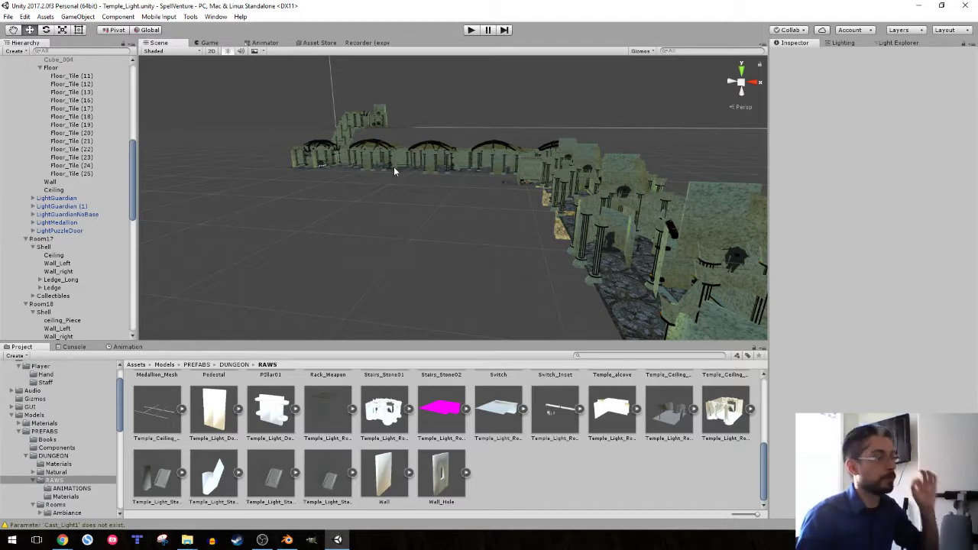
right_drag(394, 168, 571, 205)
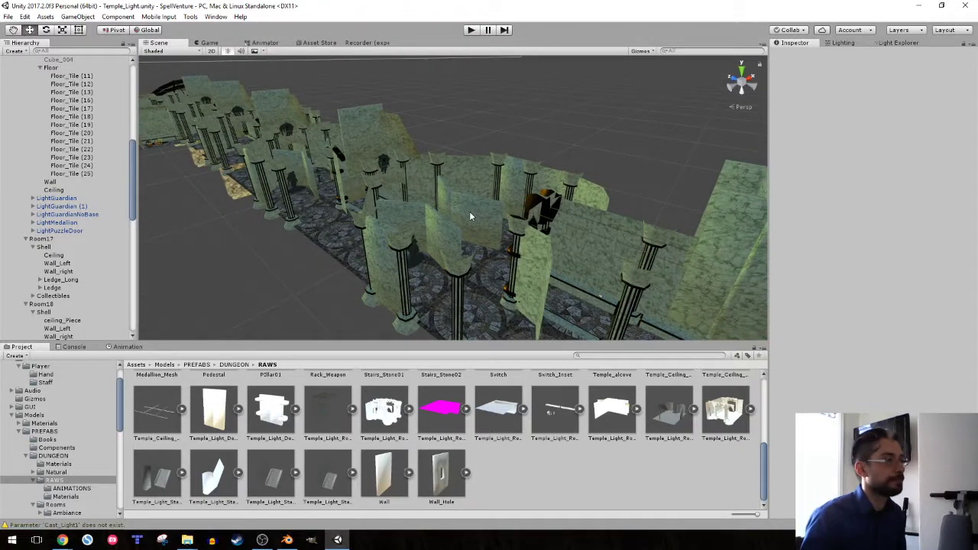
right_drag(469, 217, 838, 187)
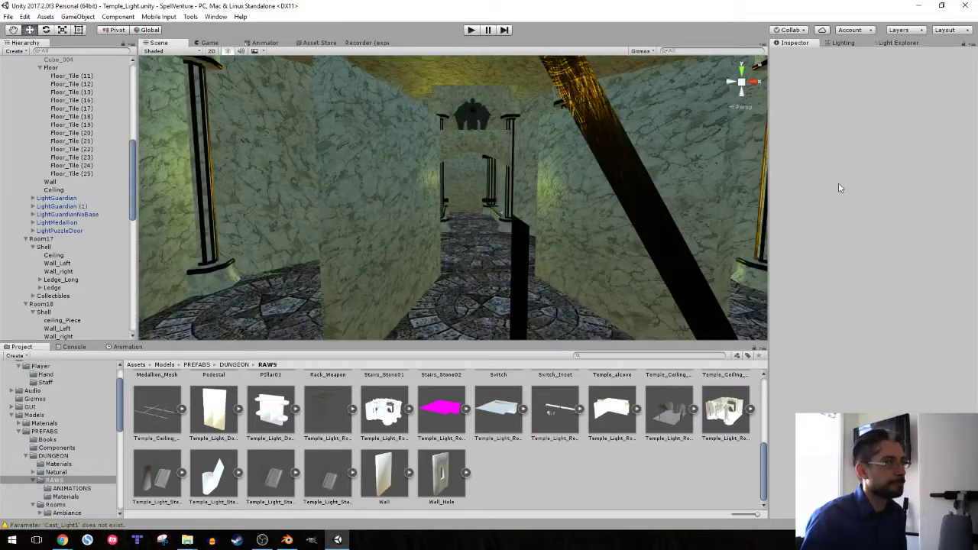
right_drag(463, 197, 473, 245)
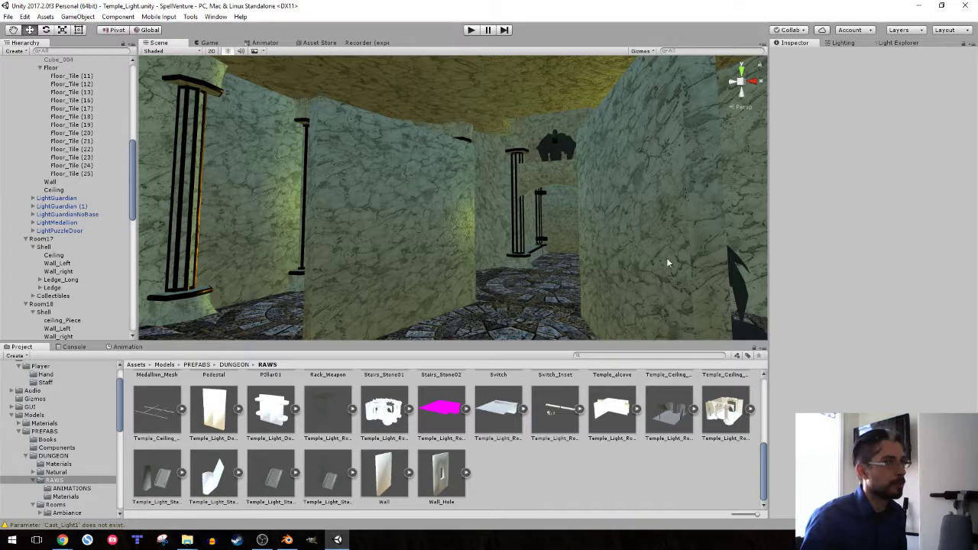
right_drag(491, 195, 451, 216)
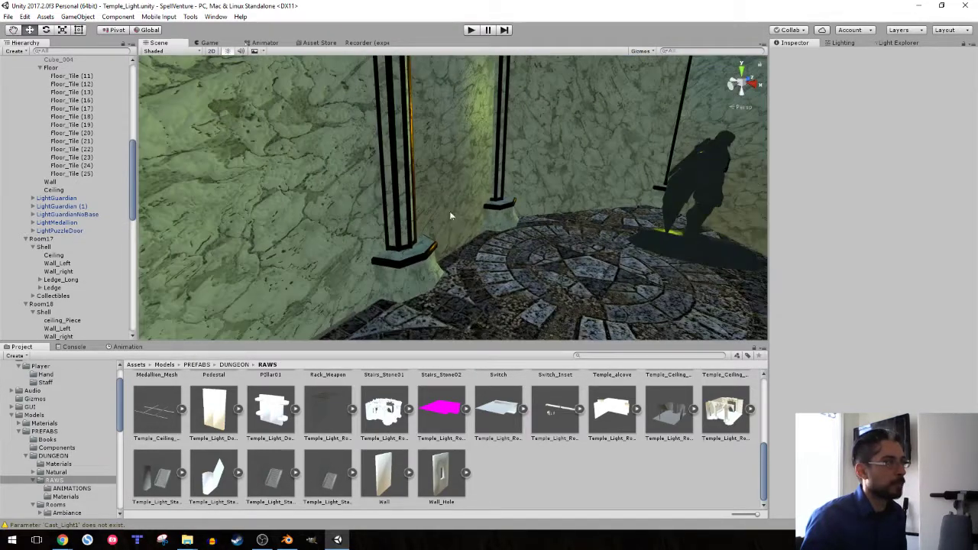
right_drag(465, 209, 477, 141)
Try lowering Room16_Puzzle's Wall between the two pillars to 9.24 in Y, and undo the move
click(434, 172)
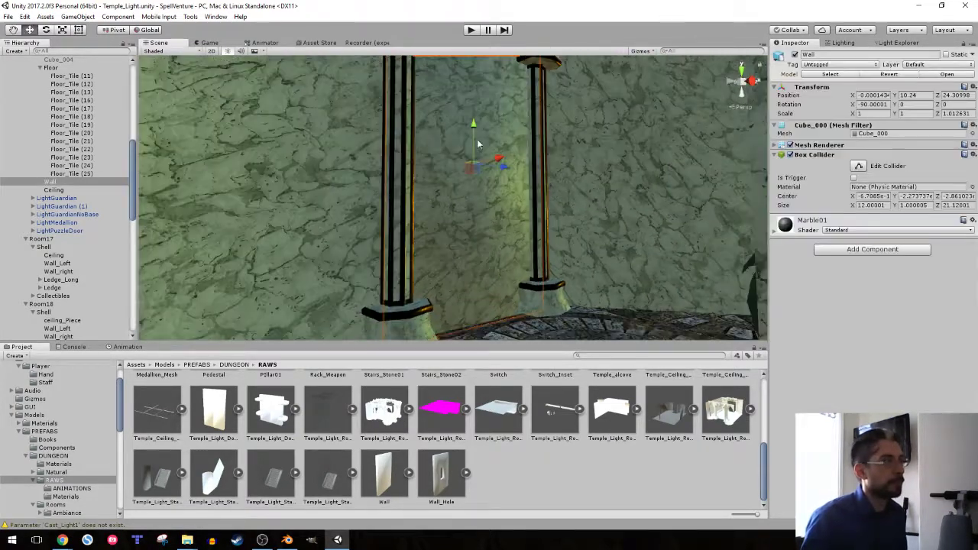
mouse_move(475, 139)
mouse_down()
mouse_move(480, 336)
mouse_move(487, 133)
mouse_up()
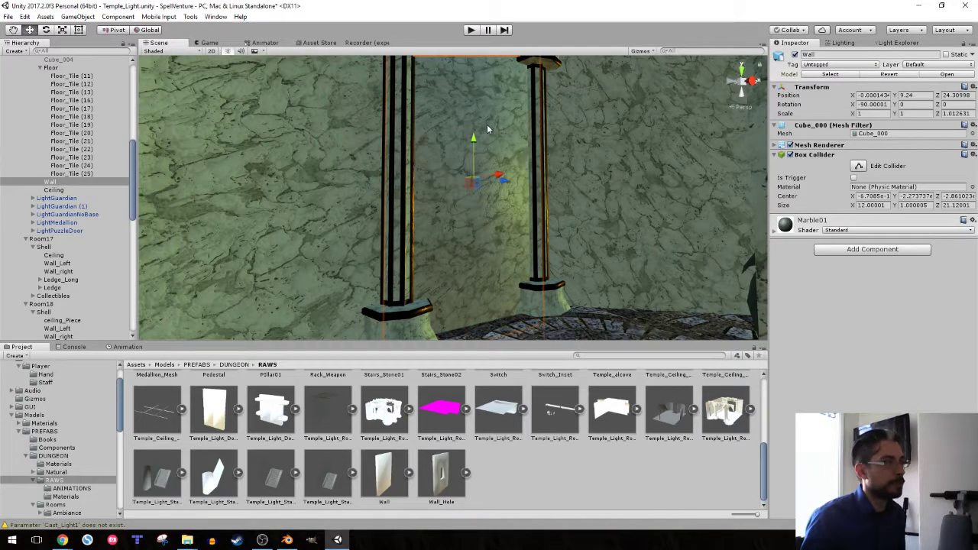
key(ctrl+z)
Collapse the Room16_Puzzle, Room17 and Room18 groups and their Shell subgroups in the hierarchy
right_drag(487, 157, 644, 246)
key(s)
right_drag(643, 266, 425, 211)
click(39, 67)
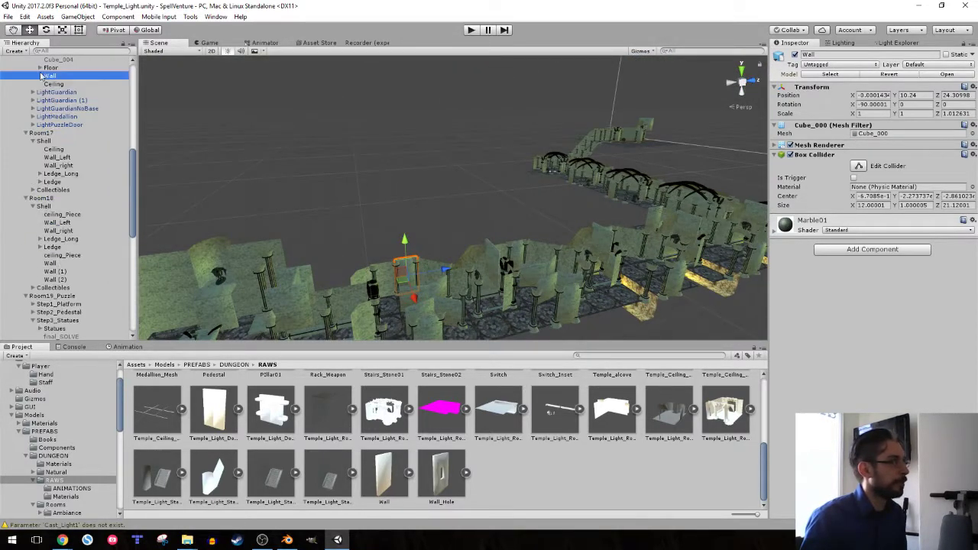
scroll(50, 112, up, 5)
click(33, 125)
click(25, 109)
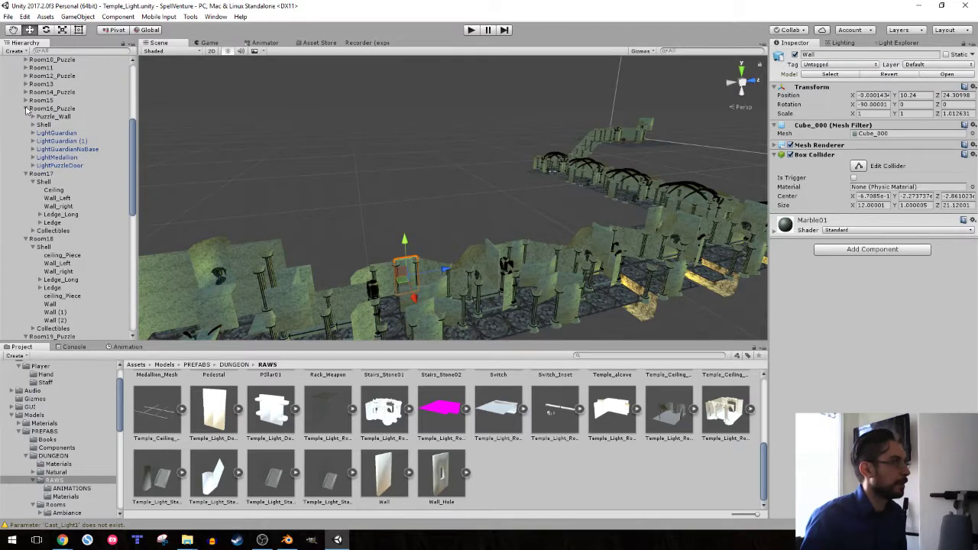
click(33, 126)
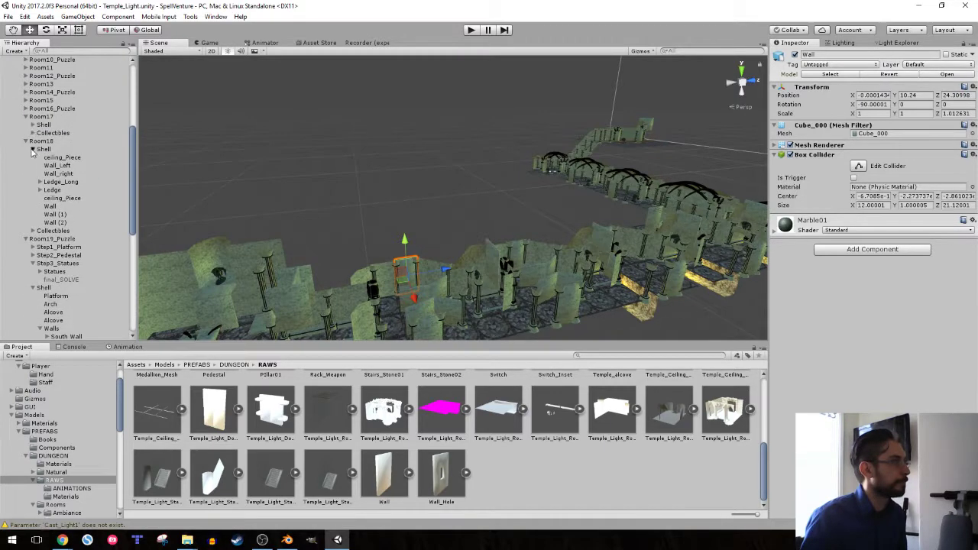
click(32, 149)
click(26, 141)
click(25, 116)
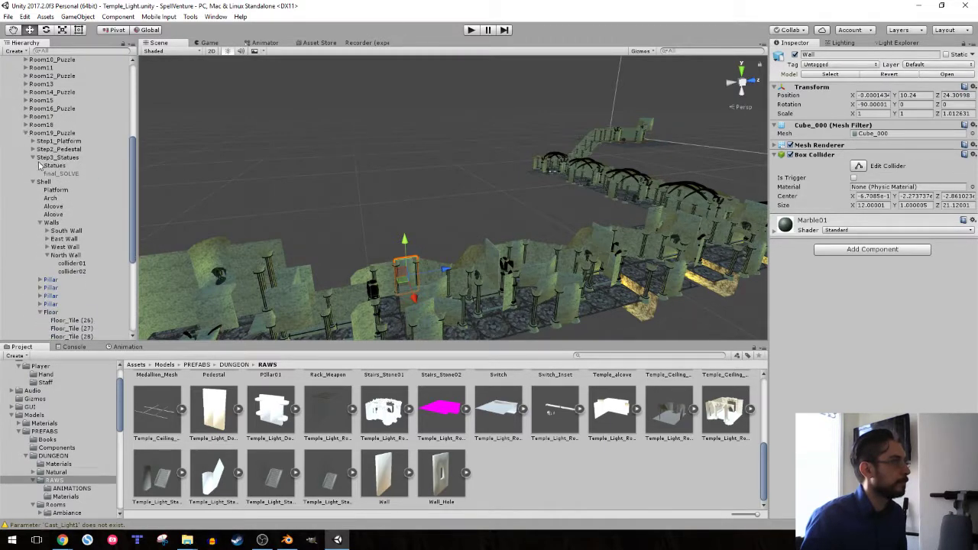
Collapse Room19_Puzzle's Step3_Statues group and the North Wall, Walls and Floor groups under its Shell
click(33, 157)
click(33, 165)
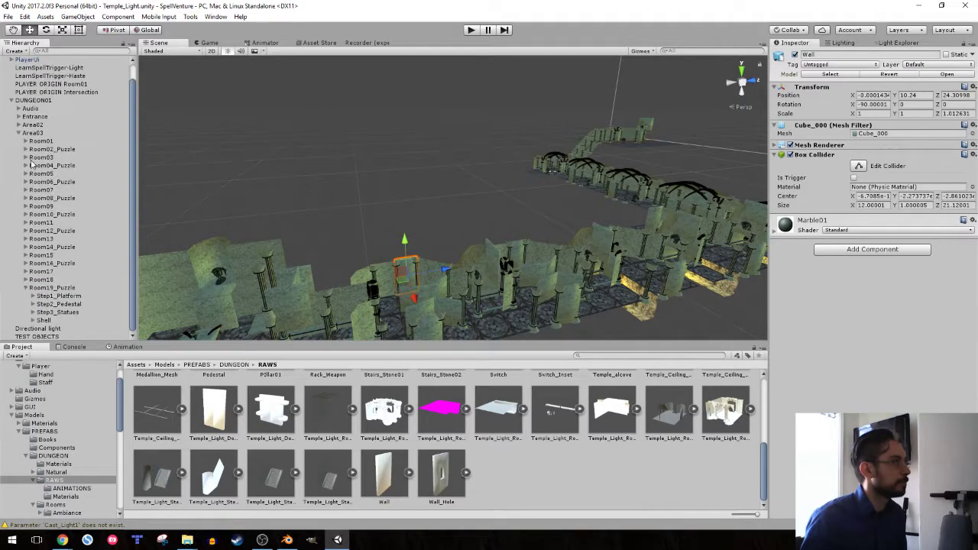
click(33, 320)
scroll(44, 282, down, 4)
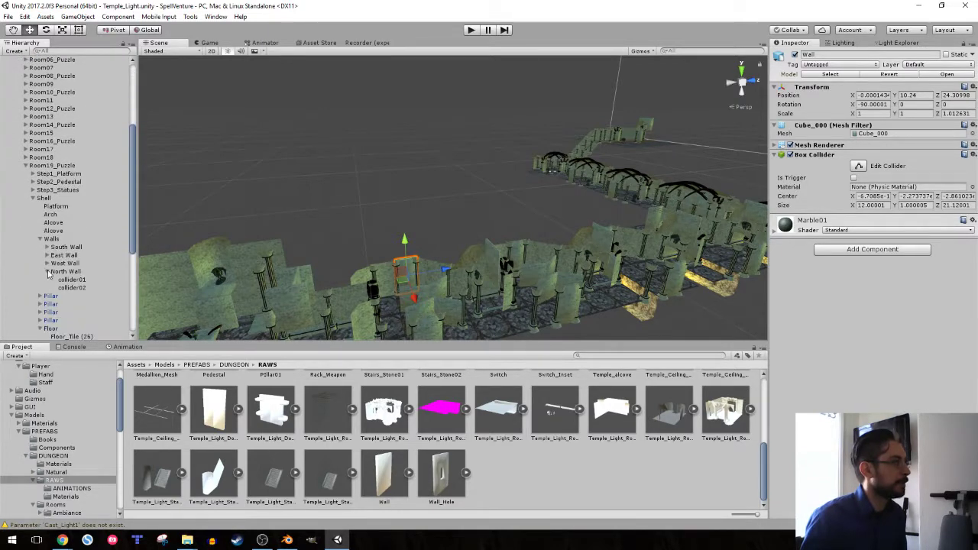
click(46, 272)
click(39, 239)
click(40, 280)
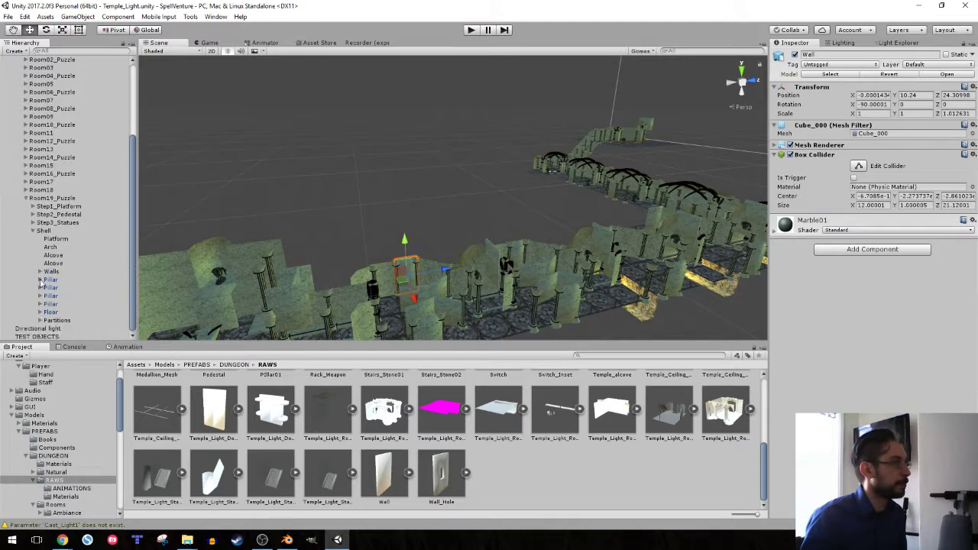
Create an empty child object under Room19_Puzzle's Shell and name it Pillars
right_click(44, 231)
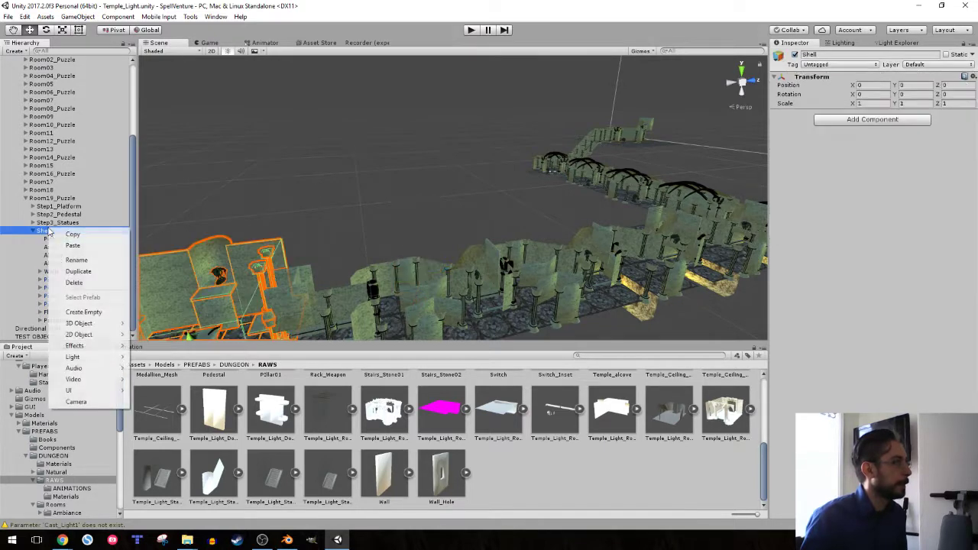
click(77, 310)
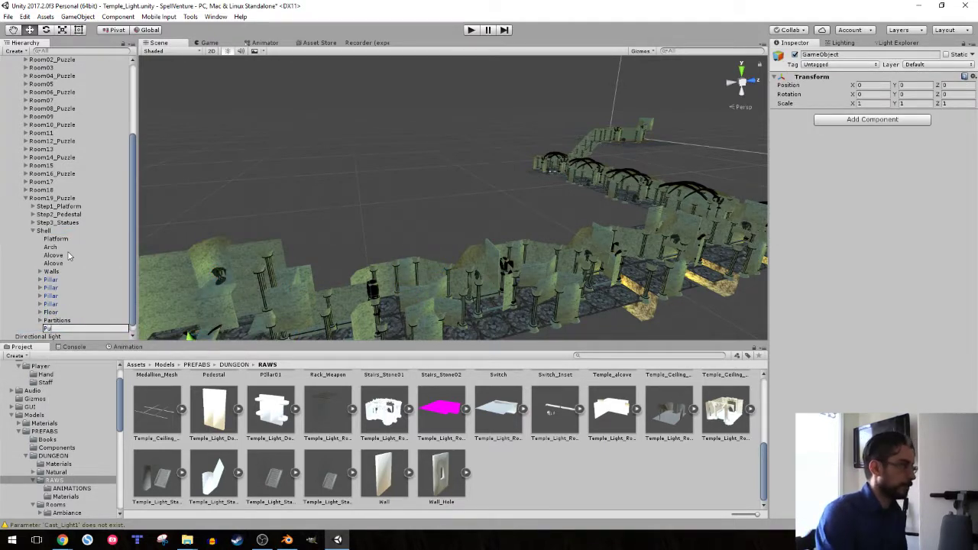
text(Pillars)
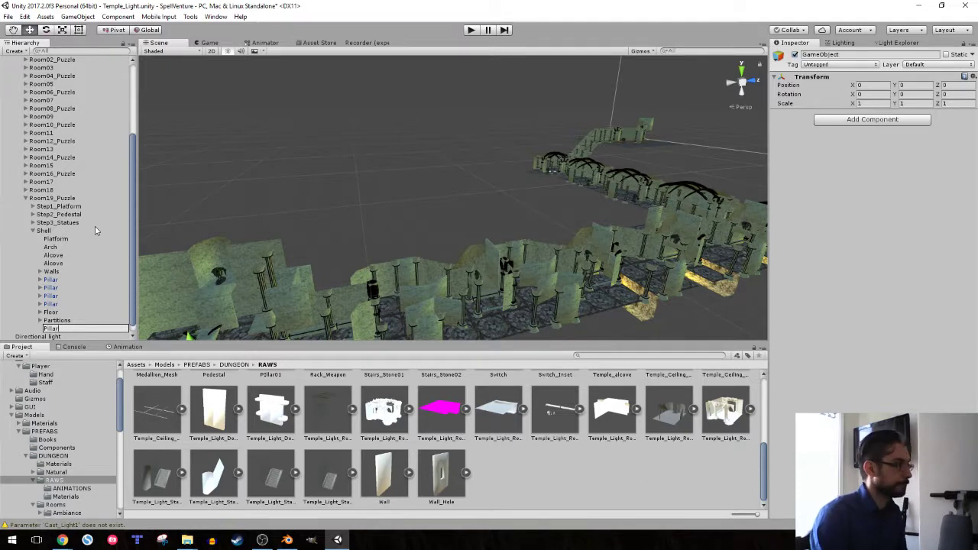
key(Return)
Move the four Pillar objects of Room19_Puzzle's Shell into the Pillars group and collapse the group and Shell
click(51, 280)
shift+click(52, 304)
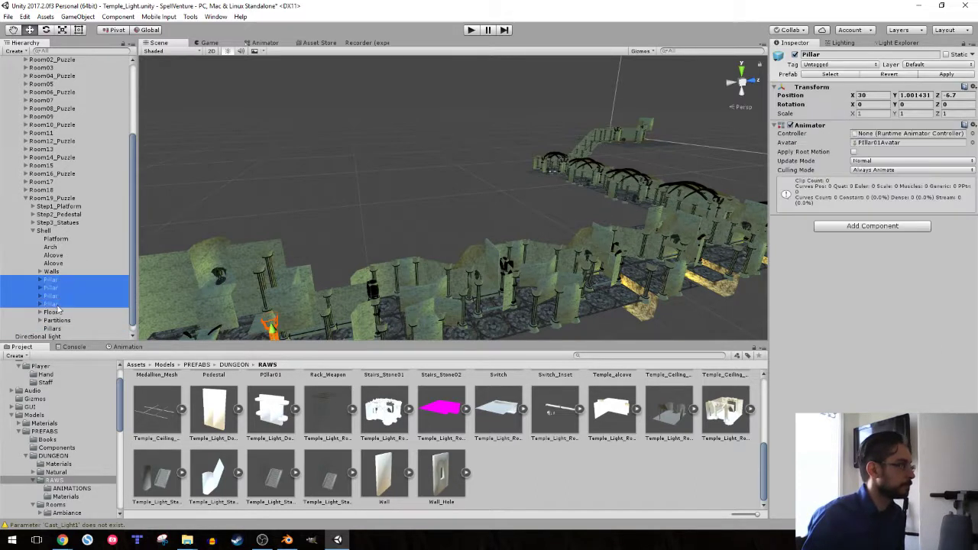
drag(62, 331, 58, 328)
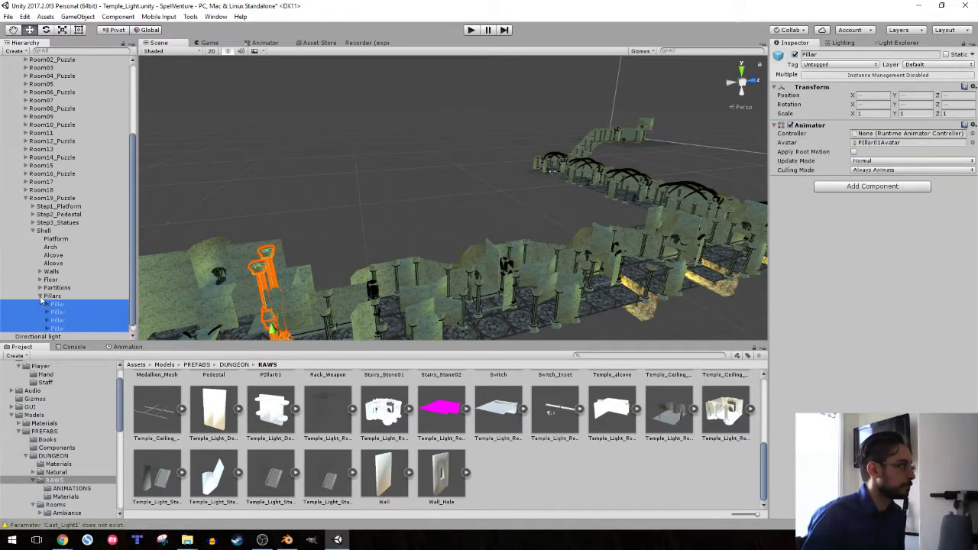
click(39, 296)
click(33, 256)
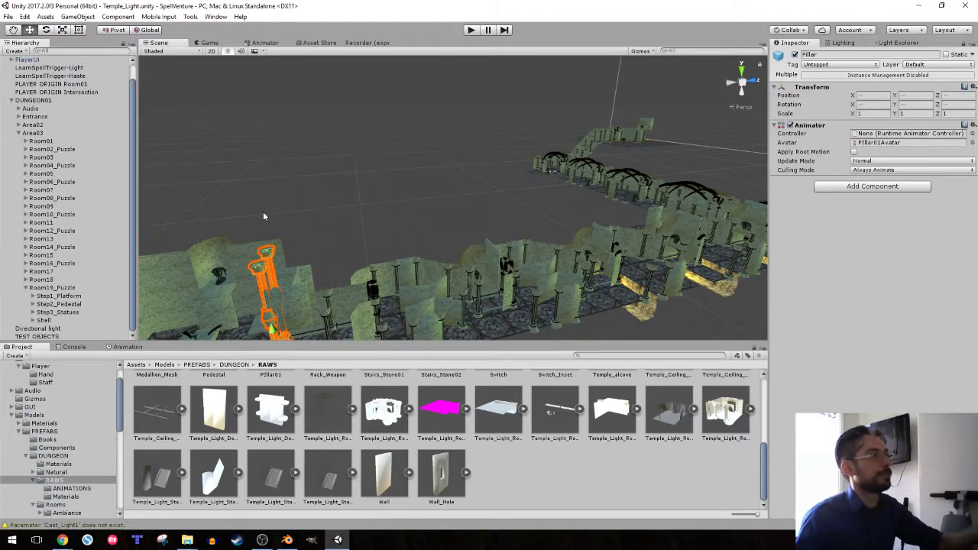
Examine the recessed wall niche with the golden sun emblem above the platform in Room19_Puzzle
right_drag(520, 201, 461, 184)
middle_drag(531, 199, 315, 139)
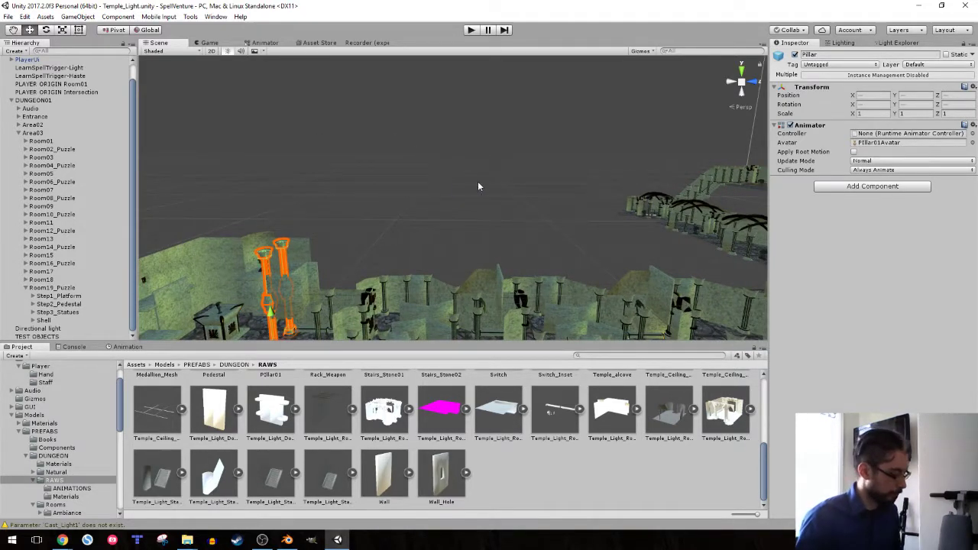
right_drag(489, 168, 316, 166)
key(w)
key(w)
alt+drag(316, 167, 191, 91)
right_drag(191, 91, 111, 106)
alt+drag(109, 107, 350, 134)
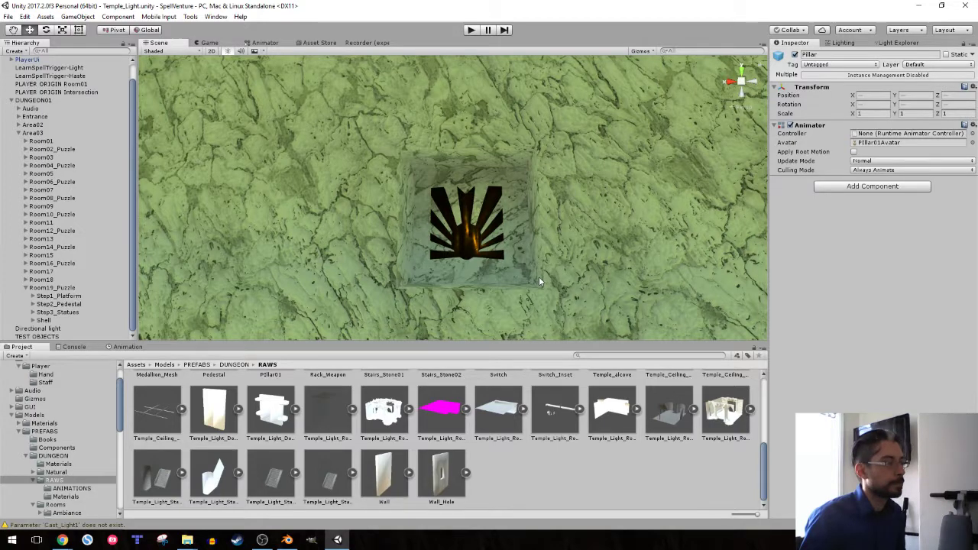
alt+drag(538, 281, 563, 247)
Create a 3D cube near the sun emblem niche and move it along Z to -611.83
click(77, 17)
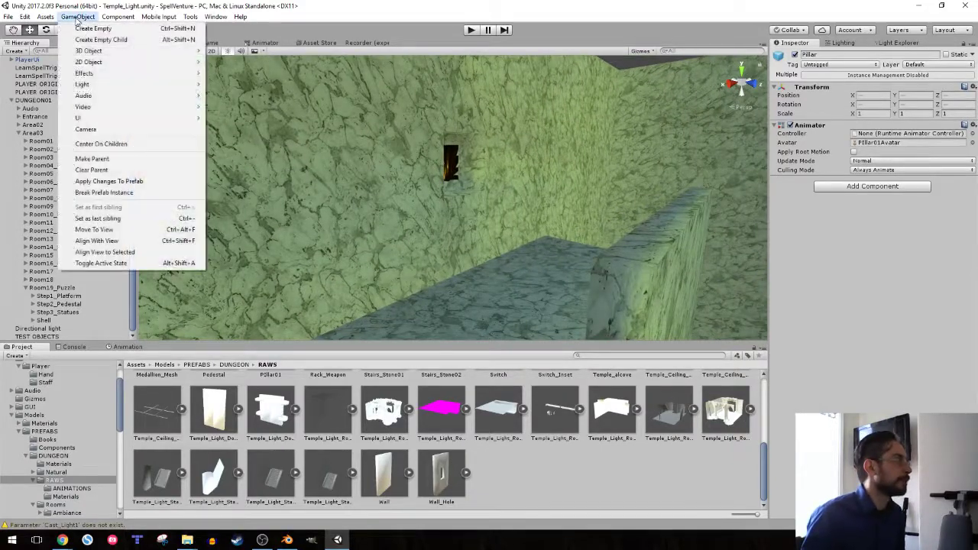
mouse_move(157, 53)
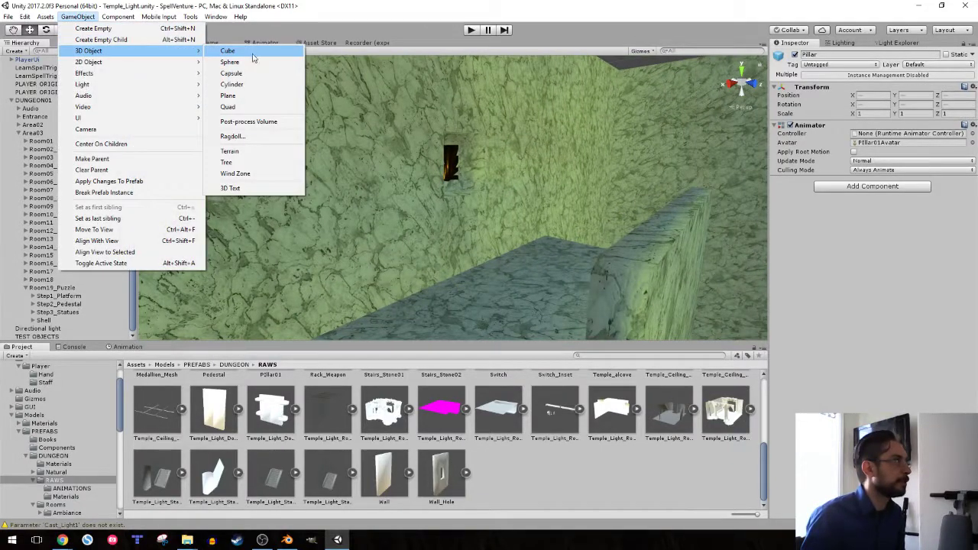
click(228, 51)
alt+drag(412, 145, 428, 126)
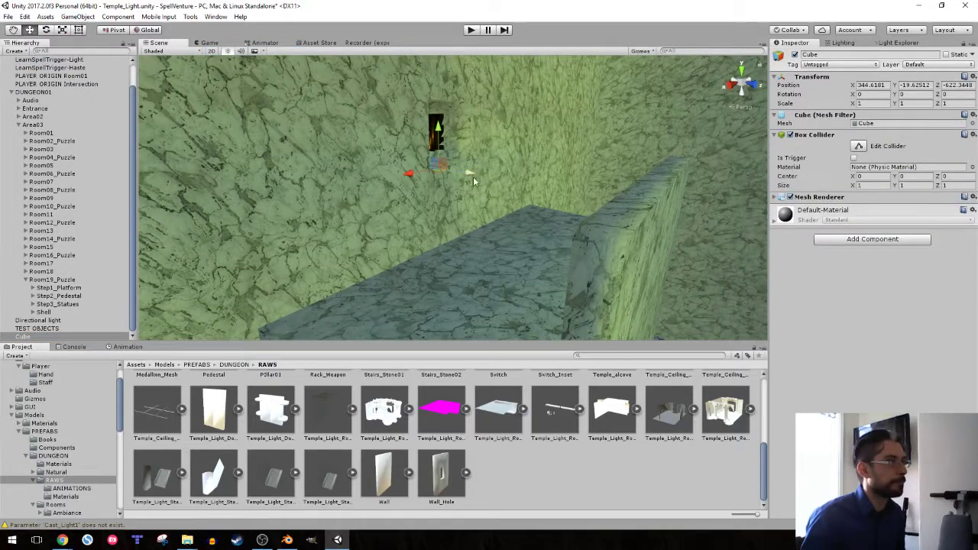
drag(473, 181, 494, 193)
Move the cube inside the room beside the emblem niche, at X 366.6, Y -4.63, Z -587.83
right_drag(526, 165, 436, 222)
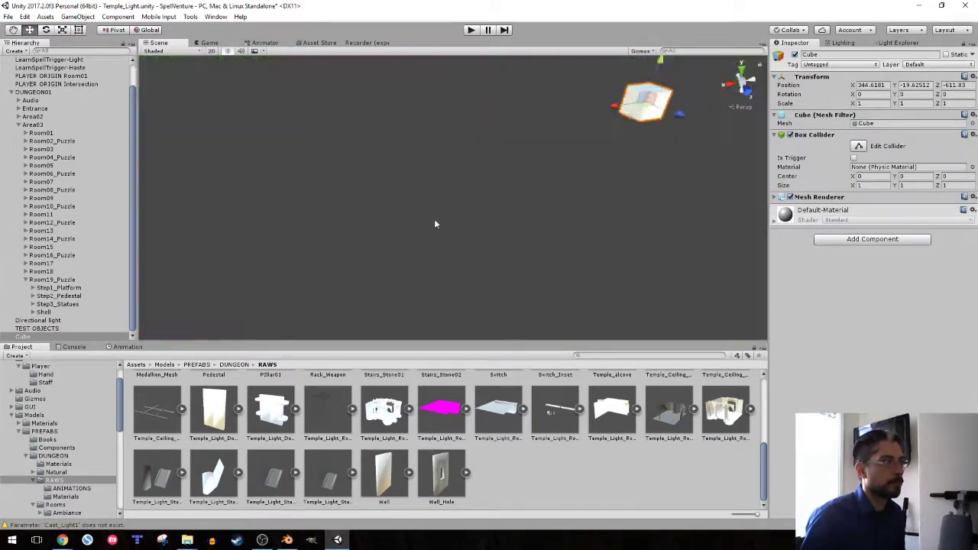
key(f)
scroll(438, 224, down, 8)
scroll(425, 221, down, 4)
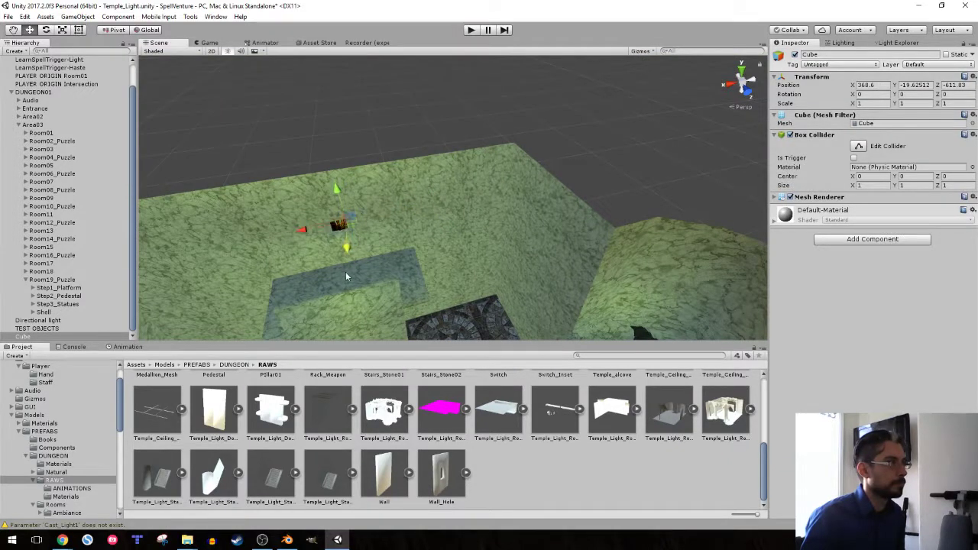
drag(336, 255, 334, 233)
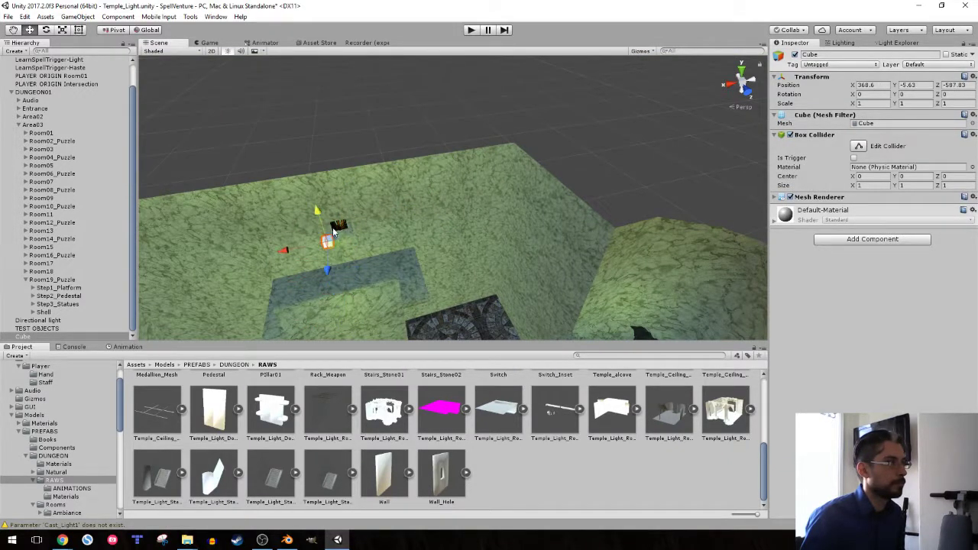
drag(292, 256, 305, 253)
key(f)
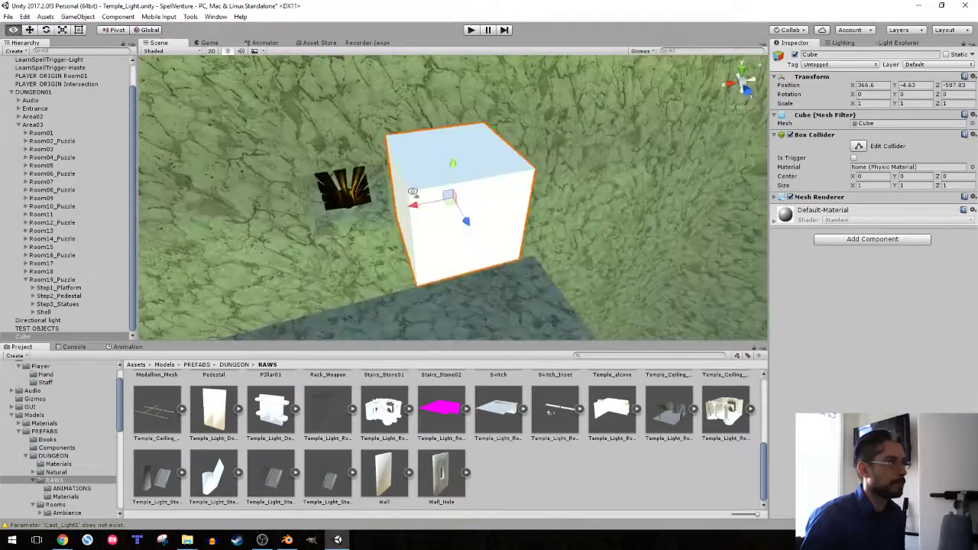
Align the cube with the emblem niche from above and lower it to the niche's base, at X 368.57, Y -13.63, Z -598.44
right_drag(451, 199, 614, 166)
alt+drag(614, 166, 654, 151)
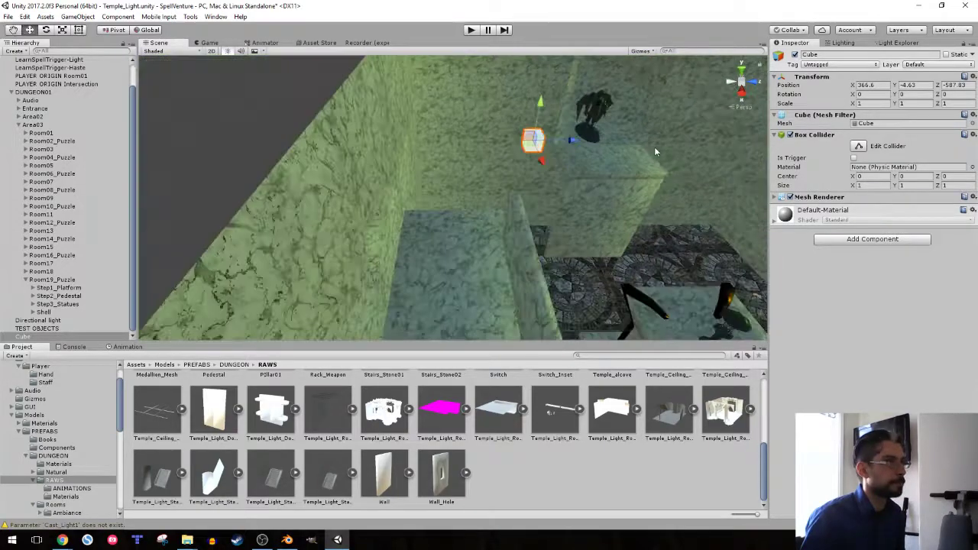
click(743, 82)
click(743, 66)
click(741, 71)
scroll(522, 177, down, 15)
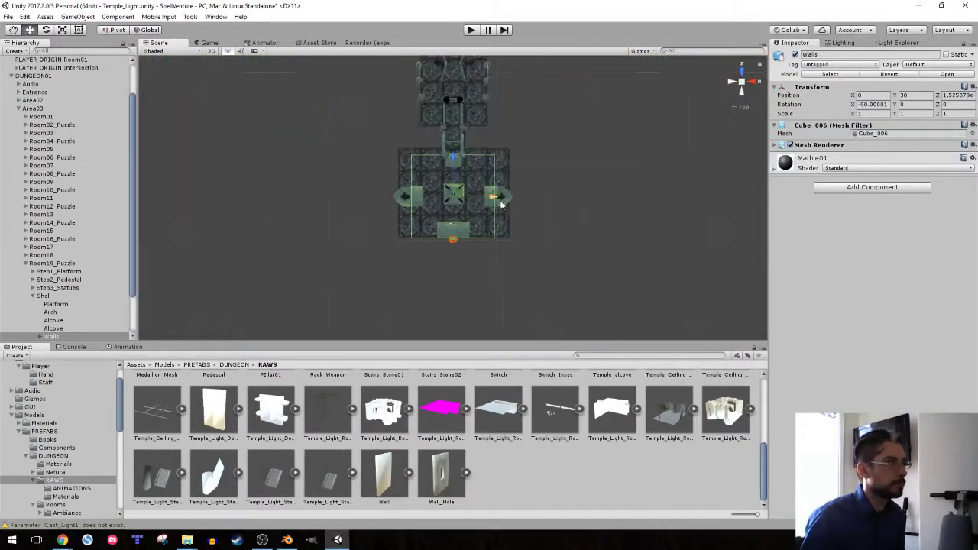
scroll(437, 241, up, 2)
scroll(33, 99, up, 2)
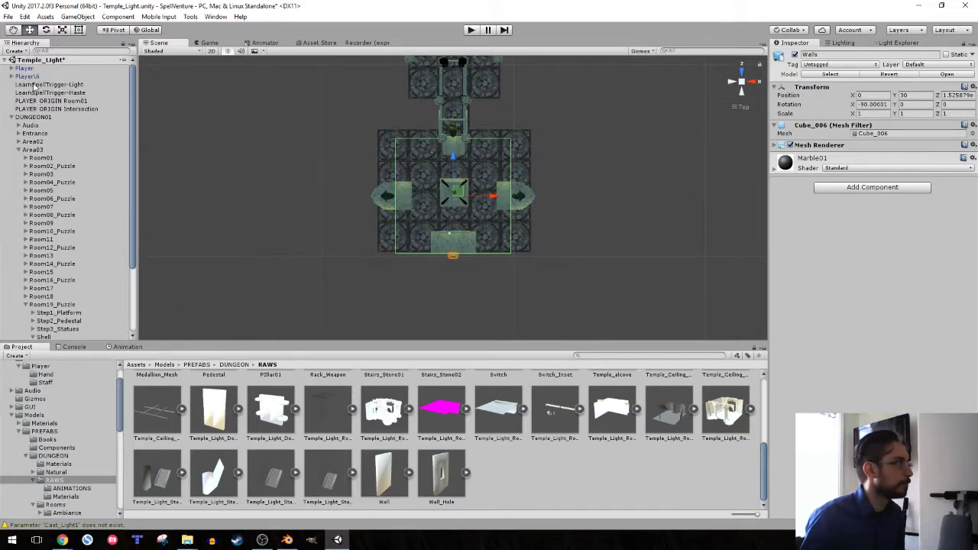
scroll(47, 120, down, 4)
double_click(28, 337)
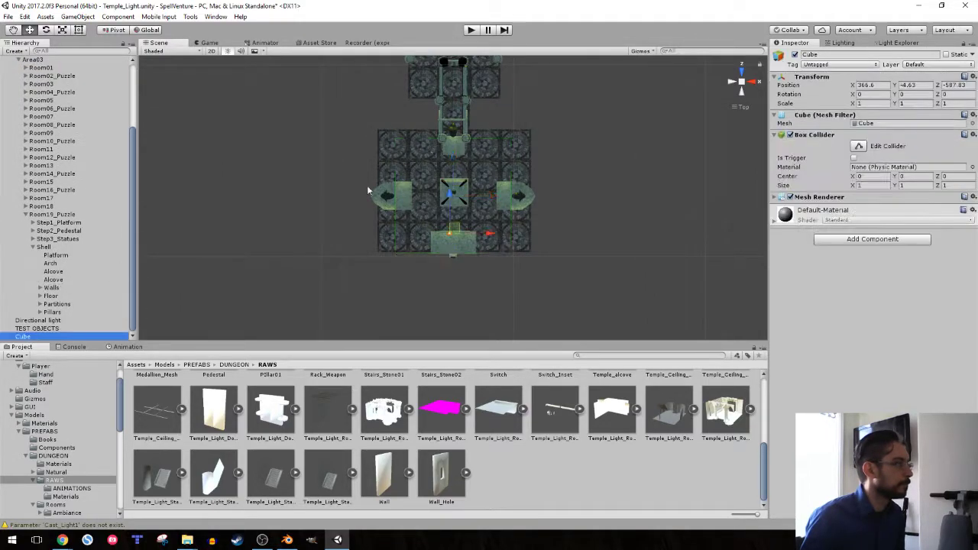
scroll(413, 103, down, 6)
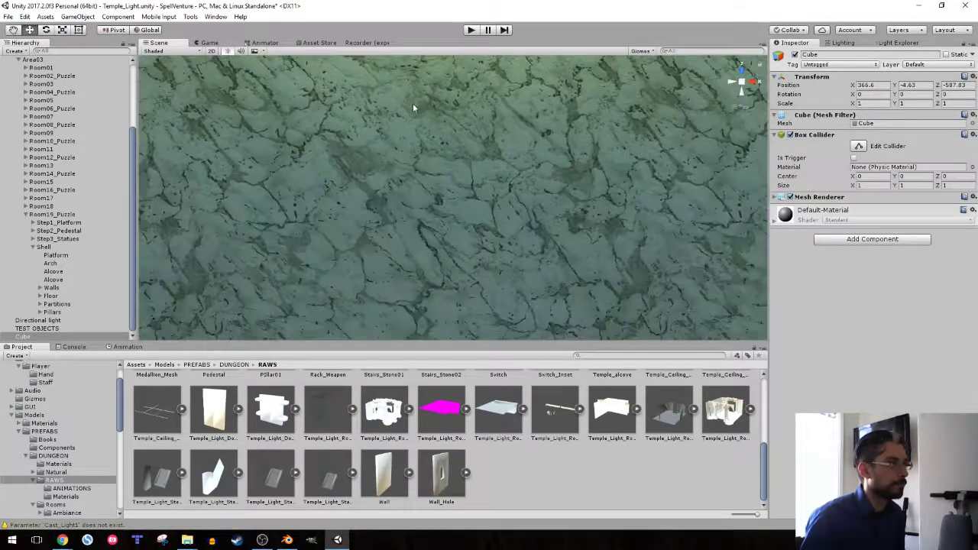
drag(445, 171, 454, 226)
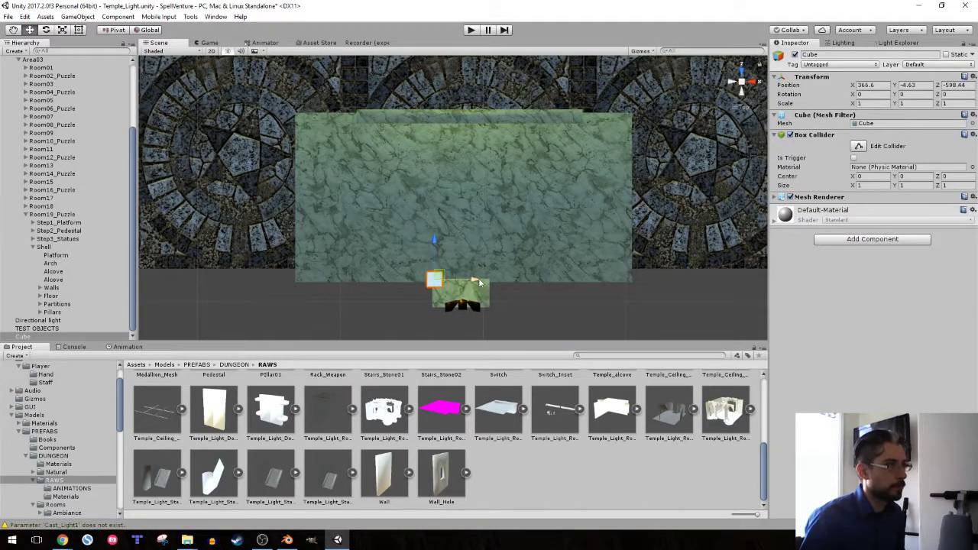
alt+drag(504, 282, 457, 228)
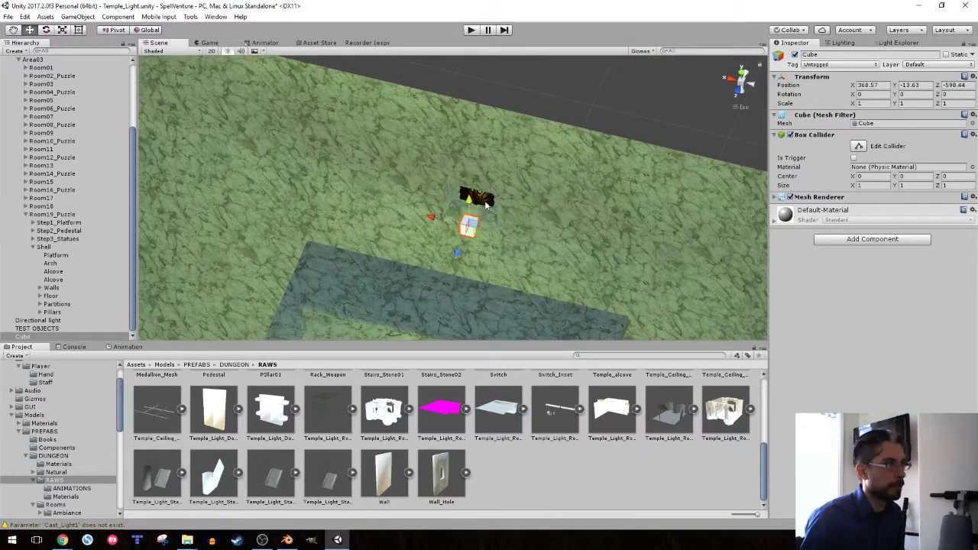
Set the cube's scale to 0.5 on the X, Y and Z axes
key(f)
right_drag(426, 183, 532, 152)
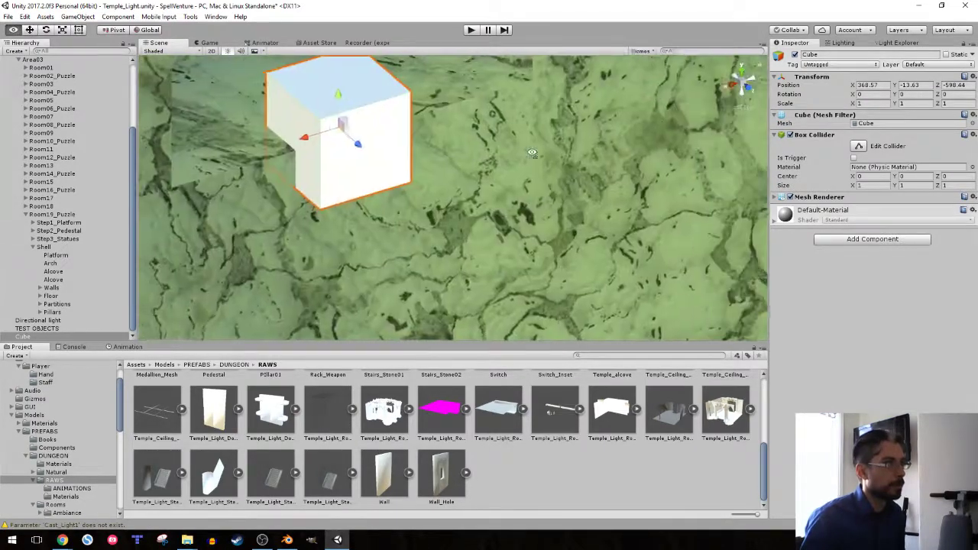
click(744, 84)
key(f)
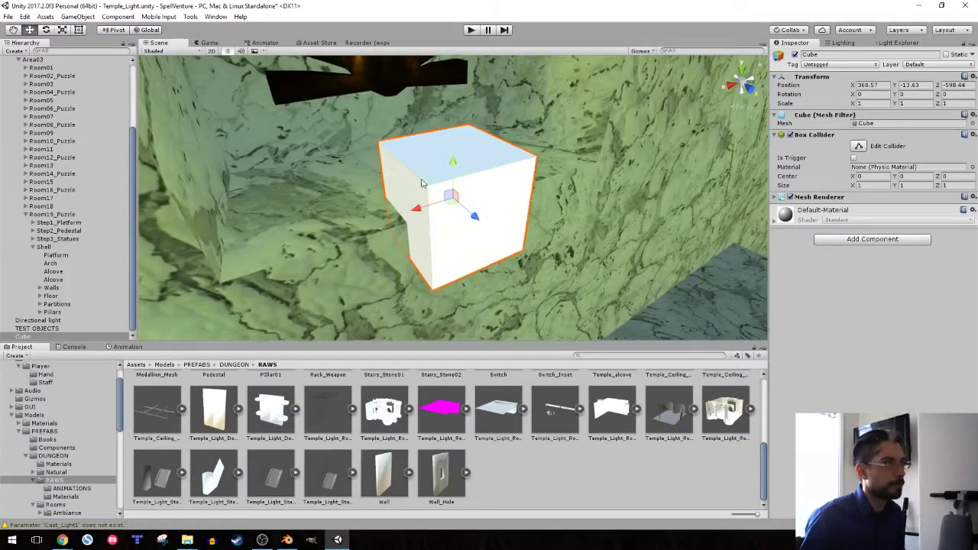
scroll(434, 187, down, 5)
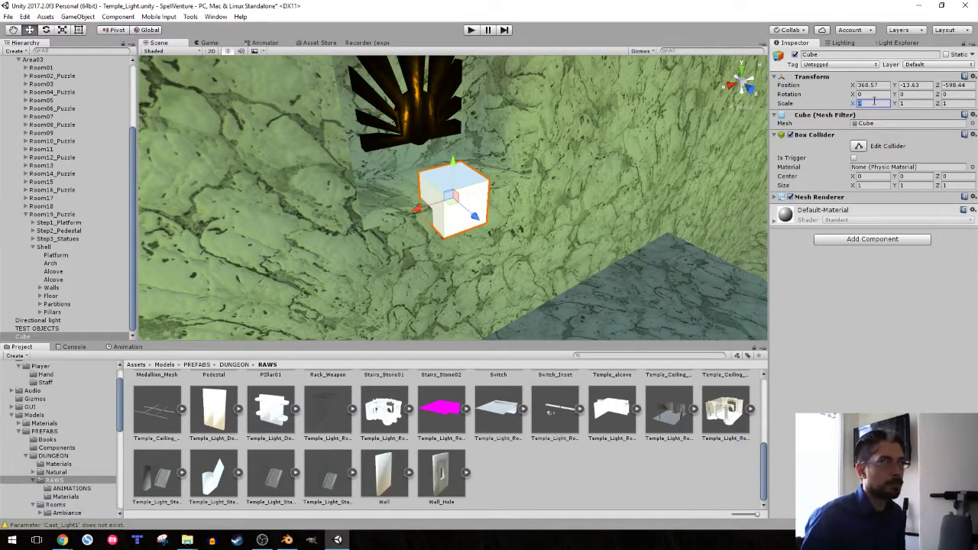
text(0.5)
key(Tab)
text(0.5)
key(Tab)
text(0.5)
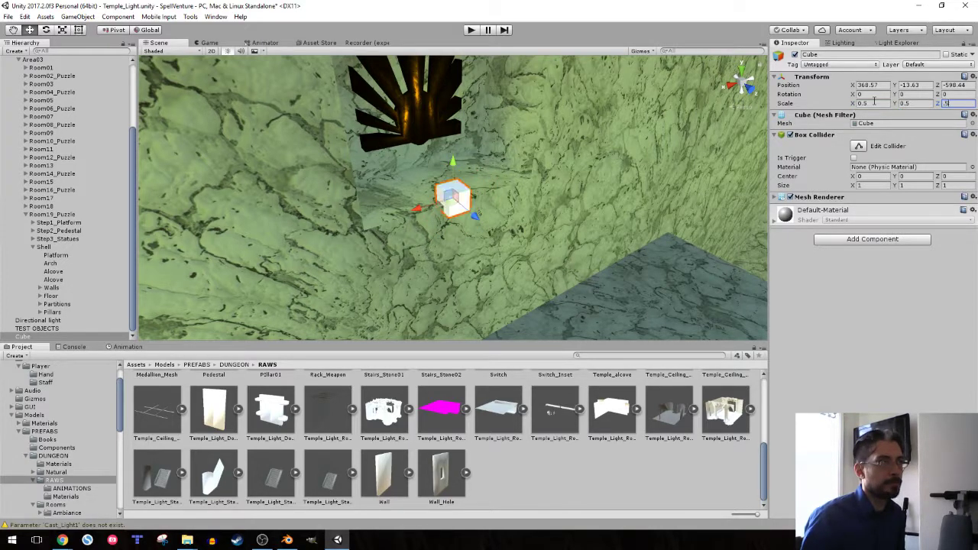
Fit the cube as a sill across the niche's base, at X 368.44 and Y -13.79 with an X scale of about 4.3
drag(455, 164, 454, 169)
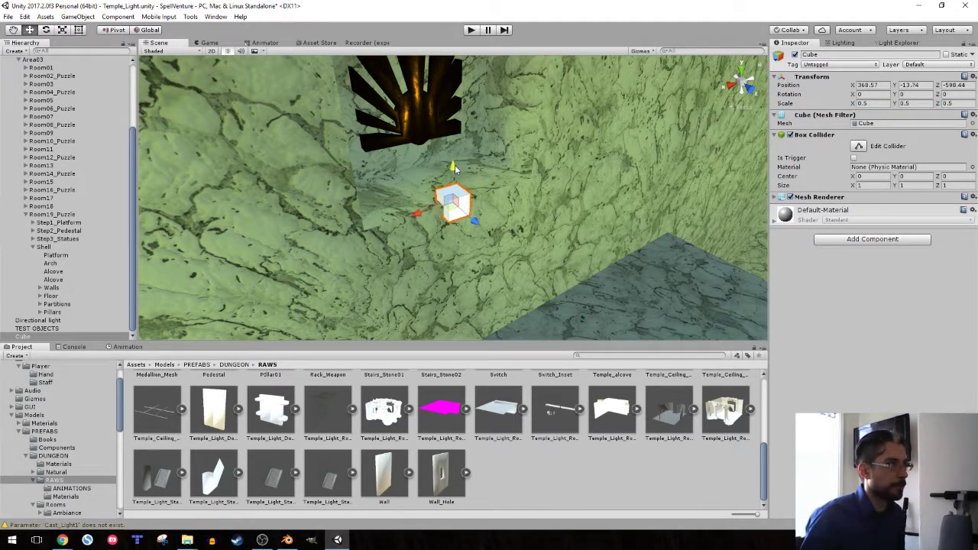
key(r)
drag(416, 218, 219, 272)
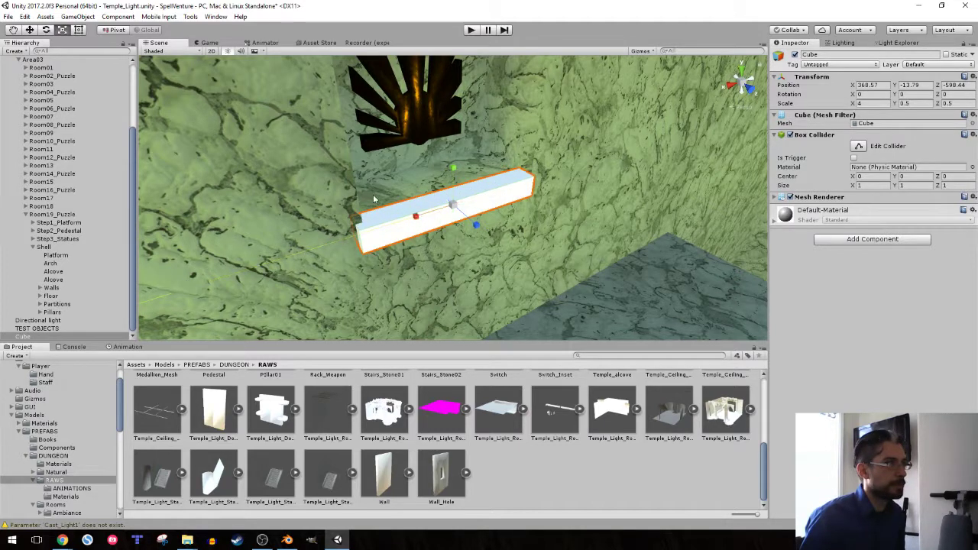
alt+drag(374, 198, 327, 172)
key(w)
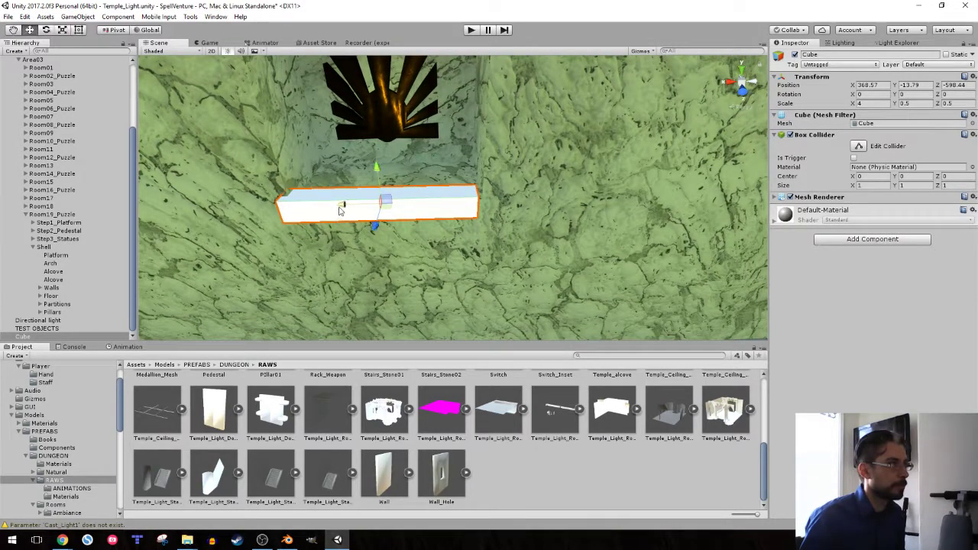
key(r)
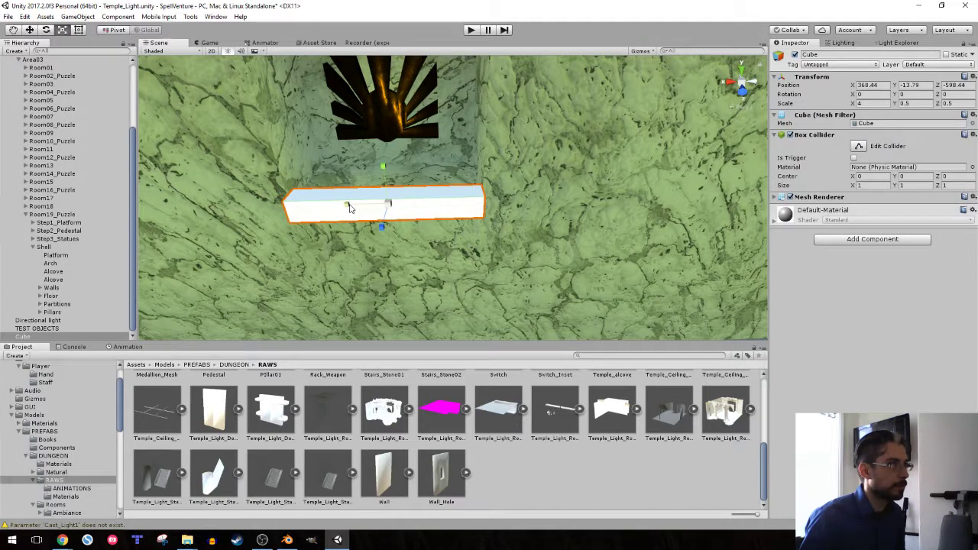
Apply the Metal_Gold material from the Rooms Materials folder to the sill cube under the sun emblem niche
scroll(62, 451, down, 5)
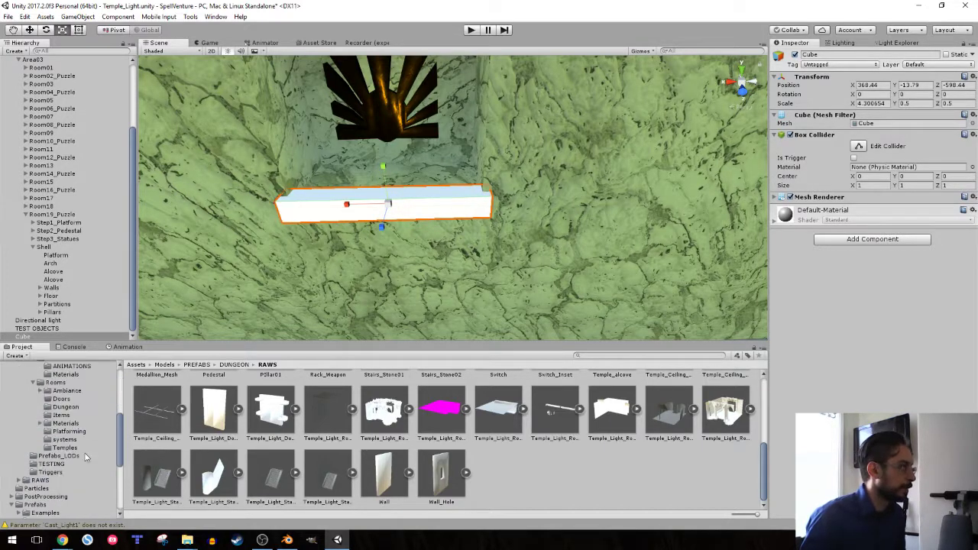
click(61, 445)
click(68, 453)
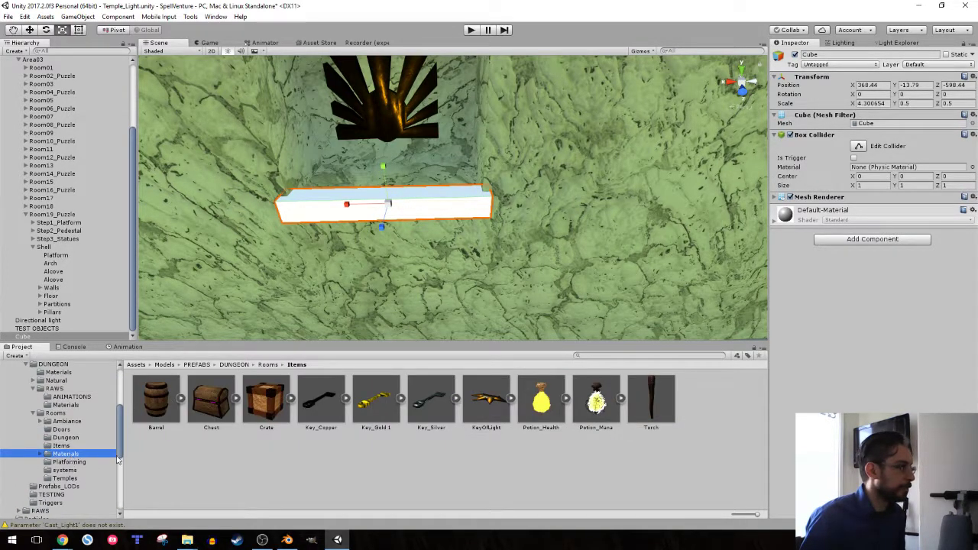
scroll(346, 445, down, 2)
drag(384, 405, 396, 211)
key(w)
right_drag(408, 233, 477, 158)
key(s)
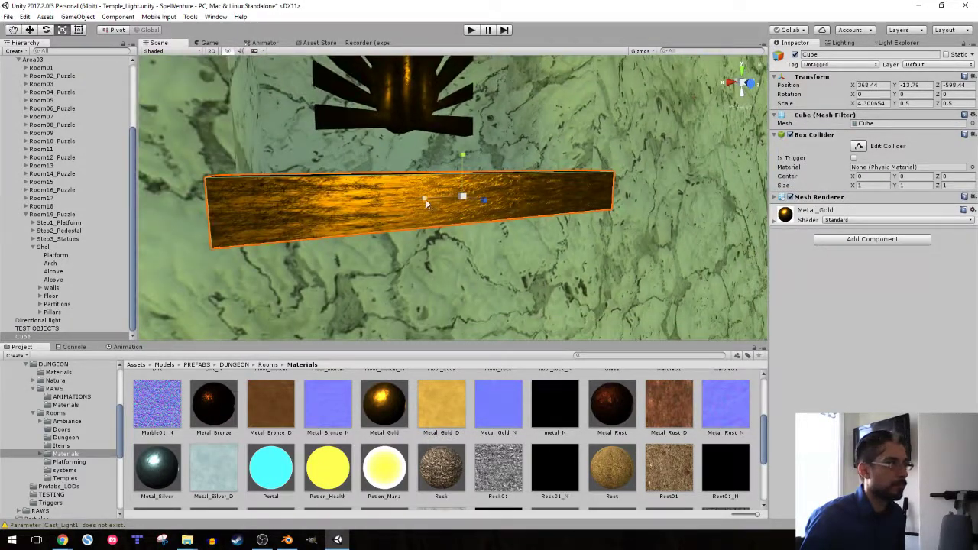
drag(425, 199, 453, 196)
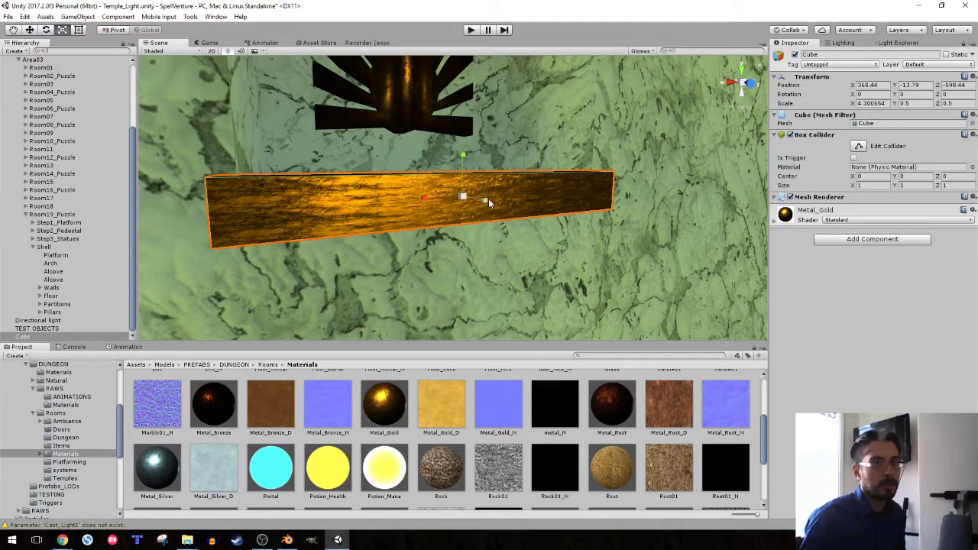
right_drag(414, 206, 446, 196)
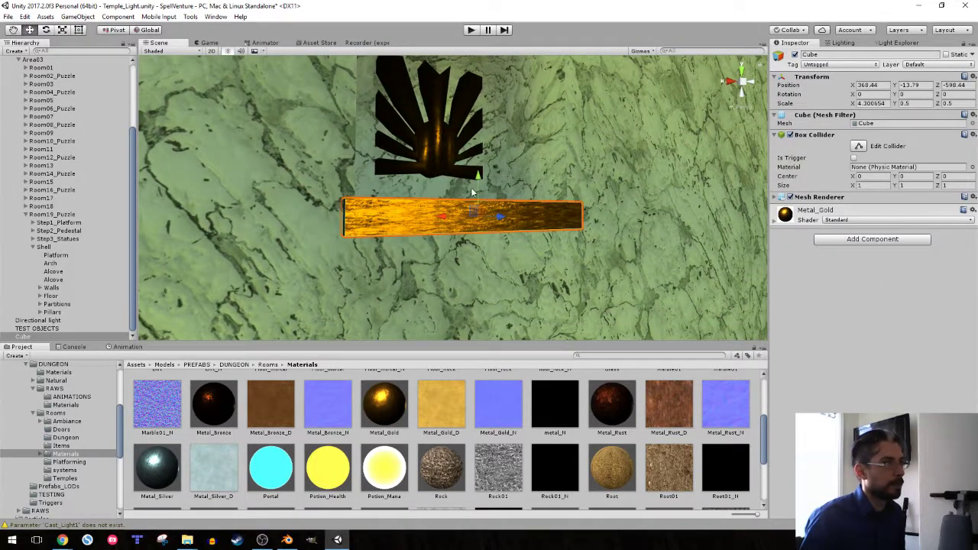
Duplicate the gold sill and raise the copy to the niche's upper edge, at Y -9.726
middle_drag(470, 200, 461, 217)
key(ctrl+d)
drag(477, 223, 479, 47)
middle_drag(455, 141, 462, 159)
ctrl+drag(469, 125, 471, 69)
right_drag(460, 126, 407, 149)
scroll(407, 150, down, 3)
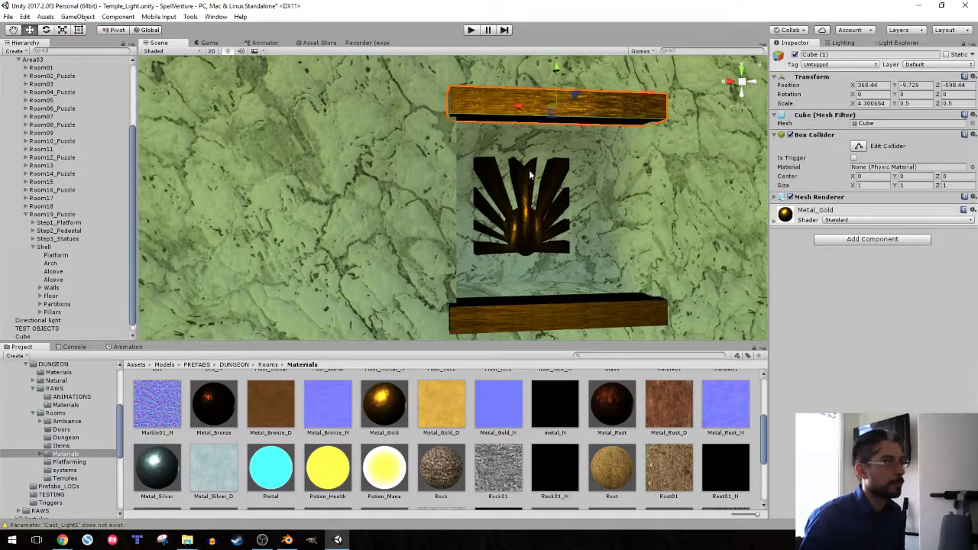
Duplicate the upper bar, rotate the copy -90 degrees about Z and place it as a side upright at X 366.44, Y -11.73
key(ctrl+d)
key(e)
ctrl+drag(522, 126, 638, 202)
key(w)
drag(517, 111, 611, 113)
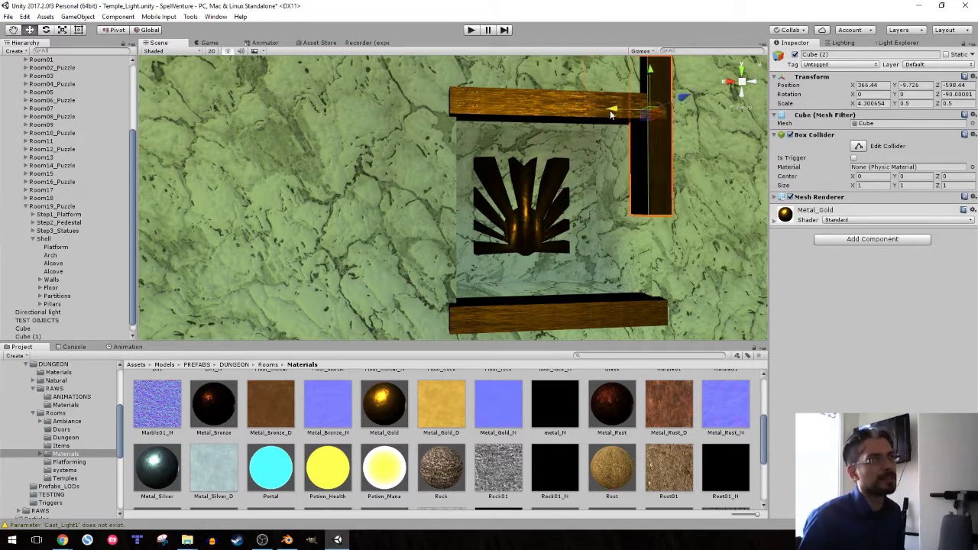
drag(648, 85, 657, 159)
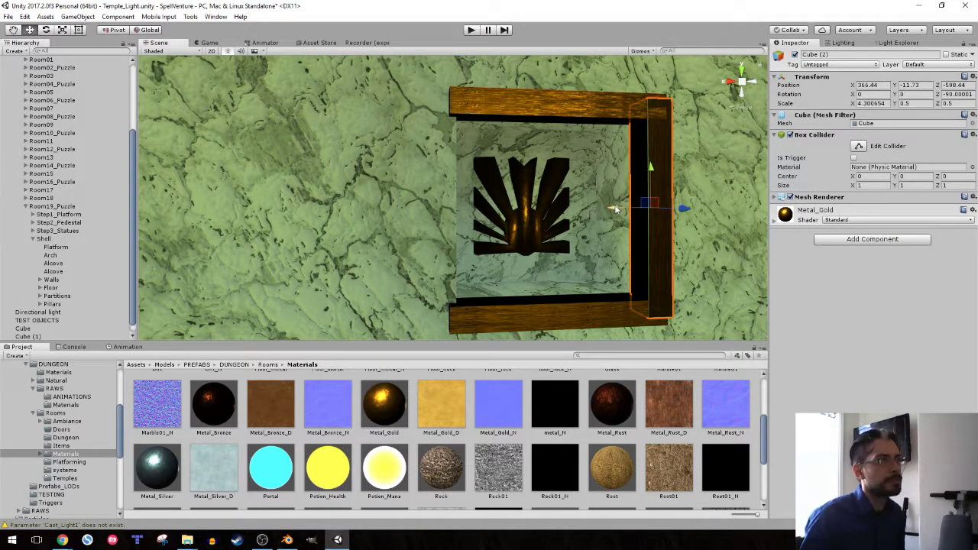
Duplicate the side upright and move the copy along X to the niche's opposite side to close the frame
drag(622, 208, 412, 211)
key(ctrl+d)
right_drag(539, 184, 371, 310)
key(s)
click(367, 143)
key(w)
key(a)
key(s)
key(d)
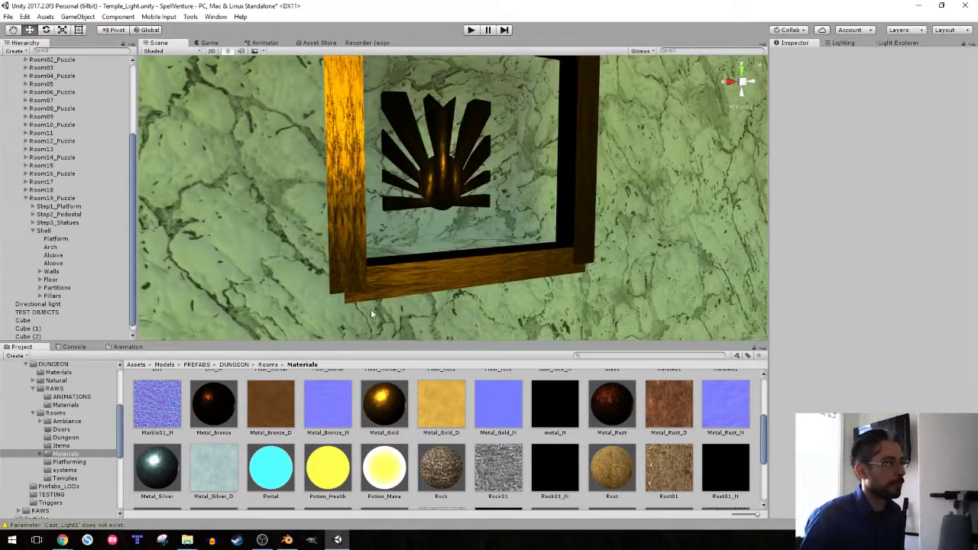
Try the Metal_Silver material on one upright and the sill of the niche frame, and open the material's settings
drag(180, 468, 348, 215)
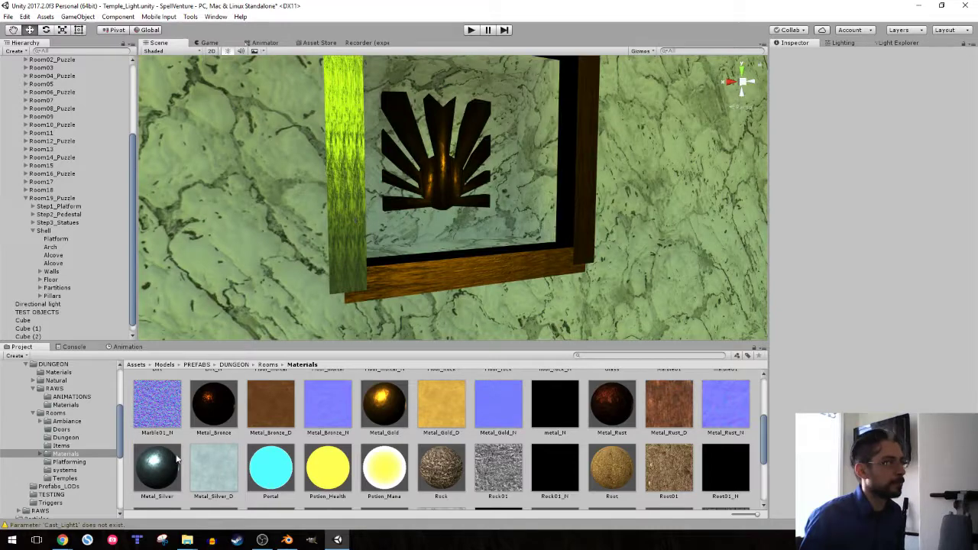
drag(178, 458, 418, 265)
click(171, 479)
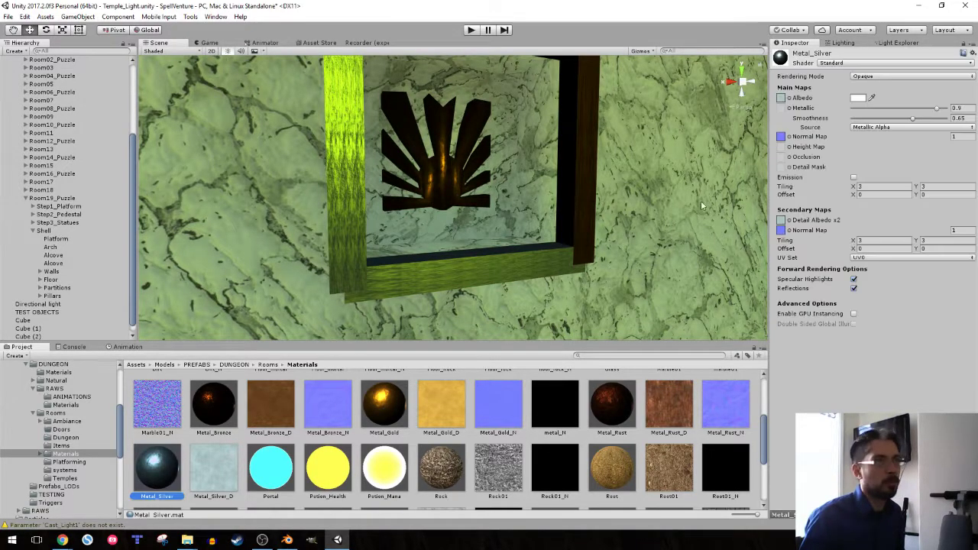
alt+drag(622, 126, 583, 151)
right_drag(468, 164, 458, 156)
mouse_move(458, 155)
alt+mouse_down()
mouse_move(437, 98)
mouse_move(368, 116)
mouse_move(468, 140)
mouse_move(468, 155)
alt+mouse_up()
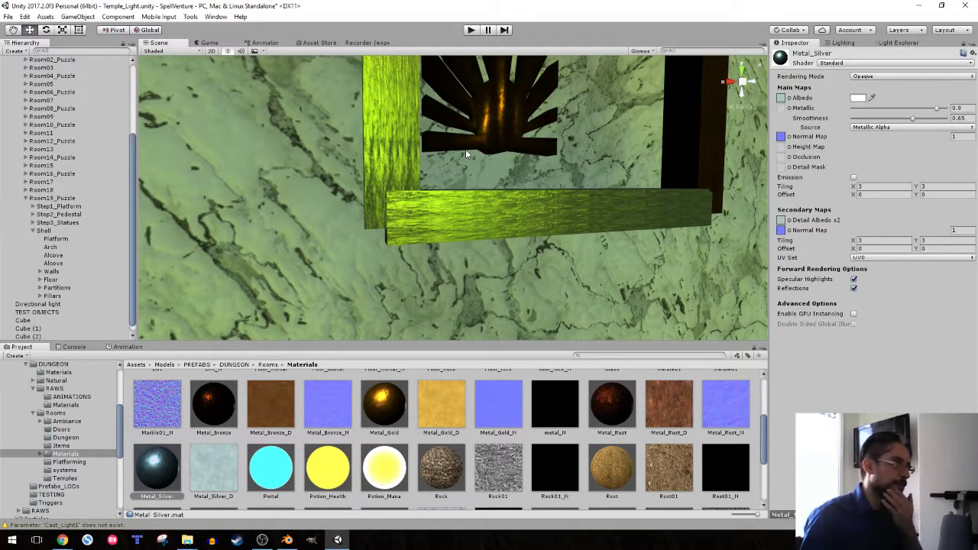
scroll(65, 305, down, 1)
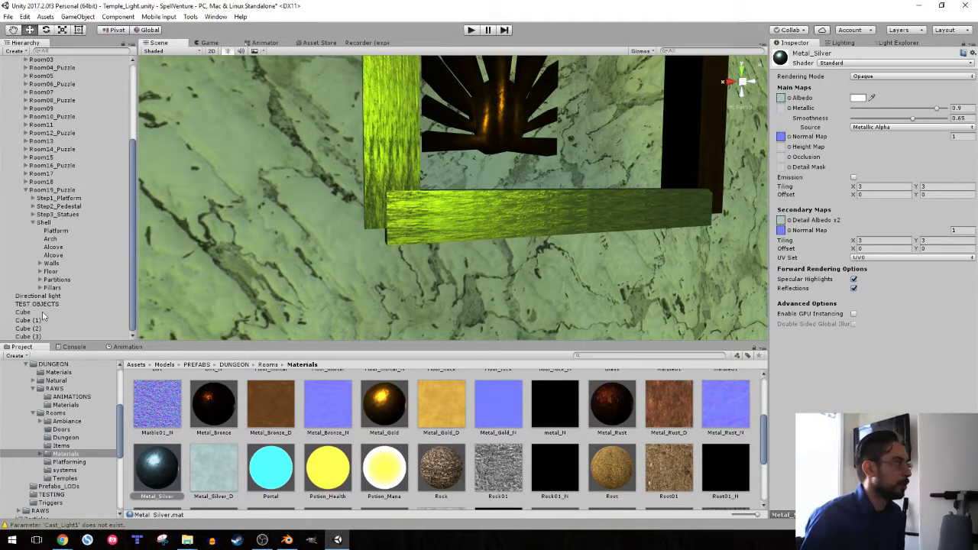
Delete all four frame cubes around the sun emblem niche
click(24, 311)
shift+click(31, 328)
shift+click(49, 336)
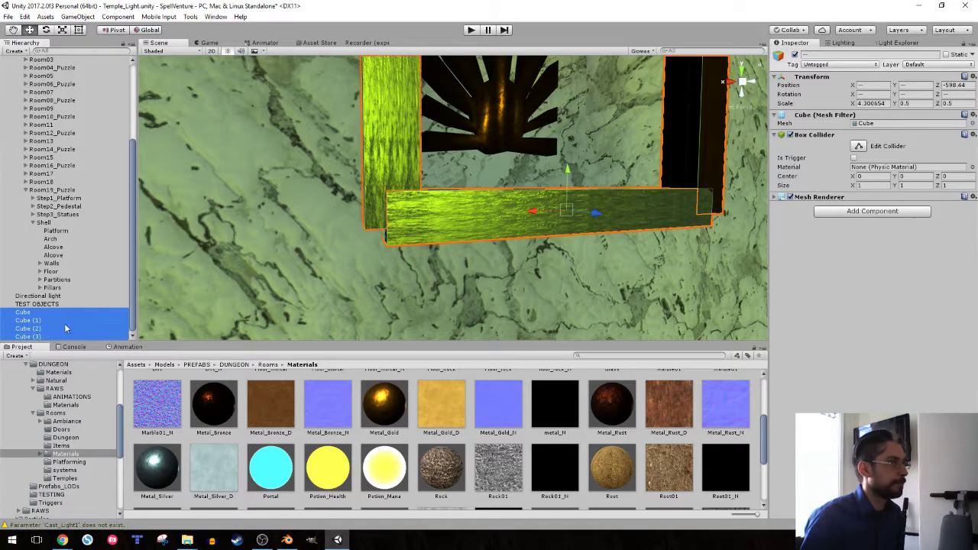
scroll(402, 162, down, 3)
middle_drag(436, 80, 429, 183)
key(Delete)
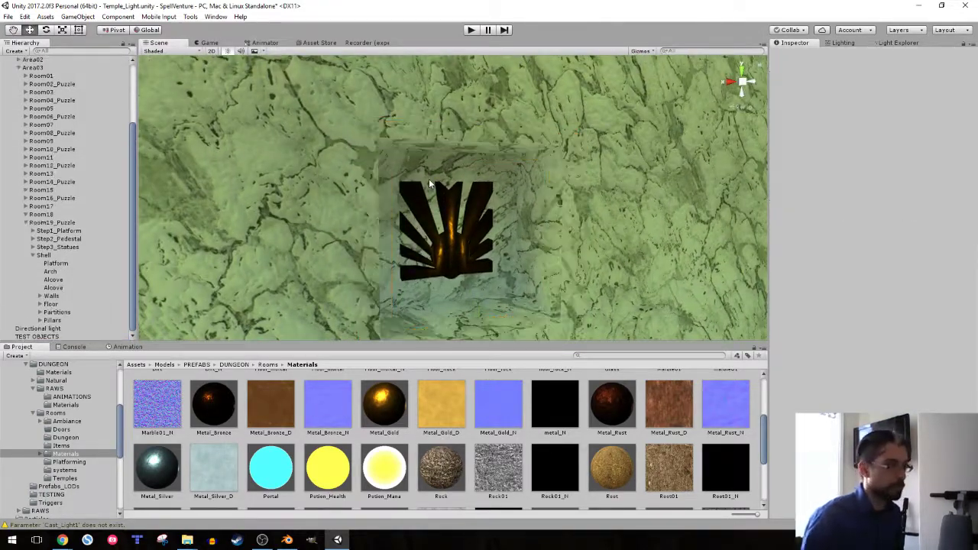
Examine the corridor's walls, pillars and stone floor and the archway into the columned room
alt+drag(433, 184, 103, 200)
right_drag(103, 201, 758, 240)
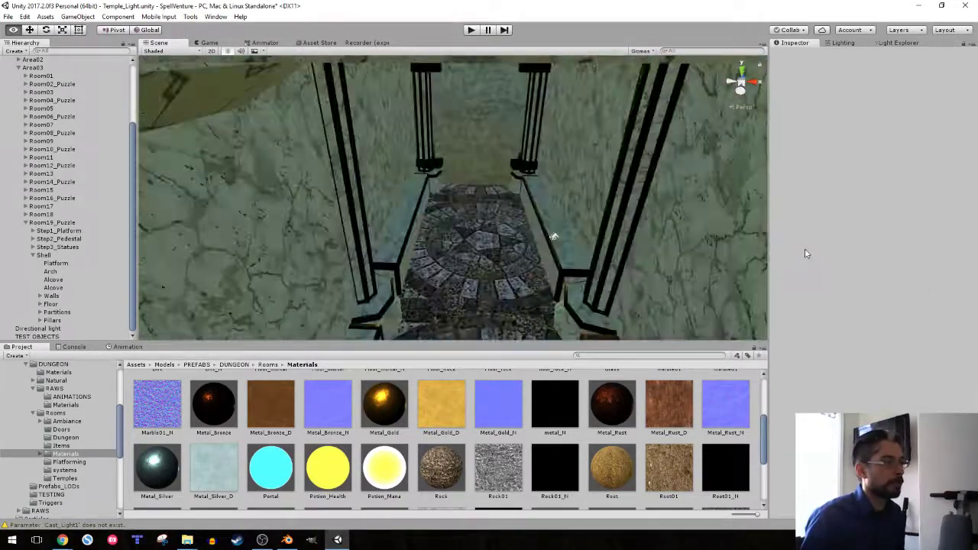
key(w)
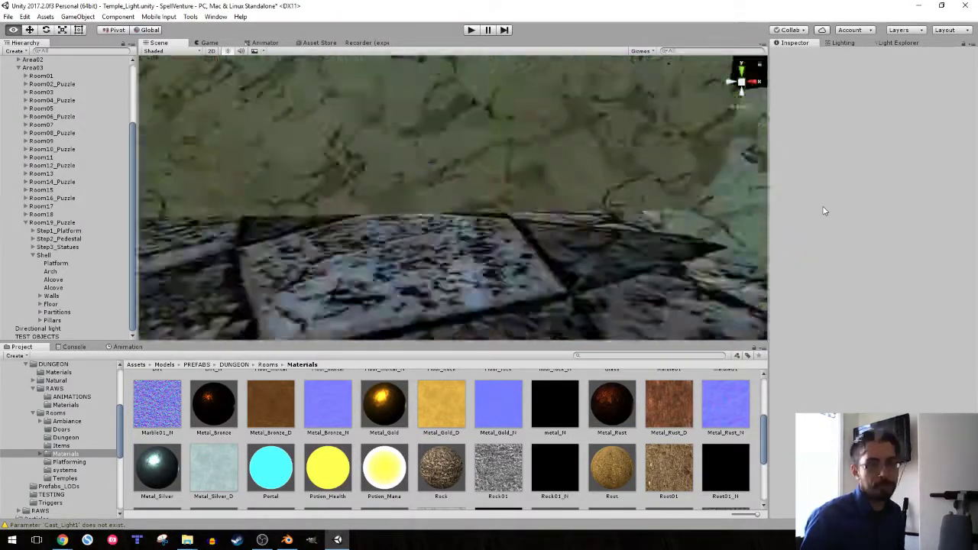
key(s)
key(w)
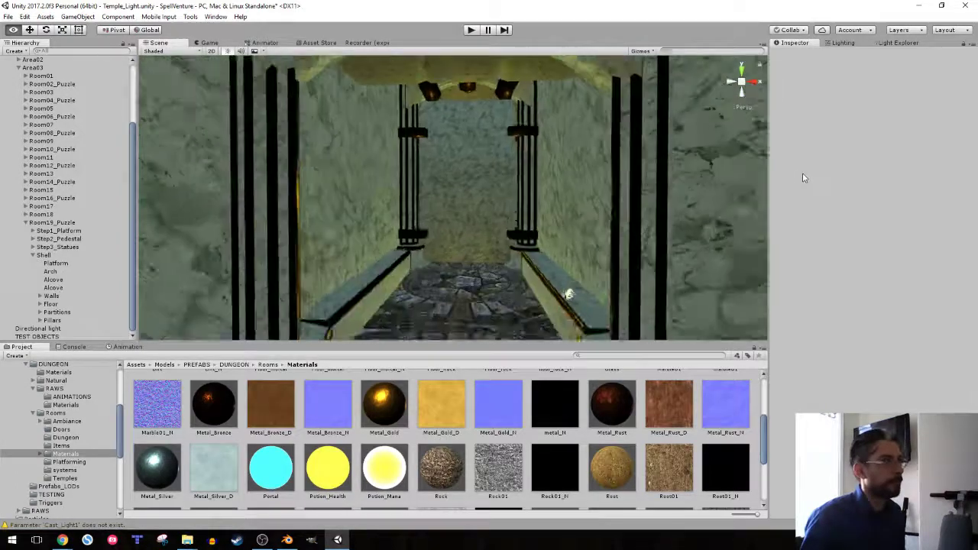
key(w)
key(w)
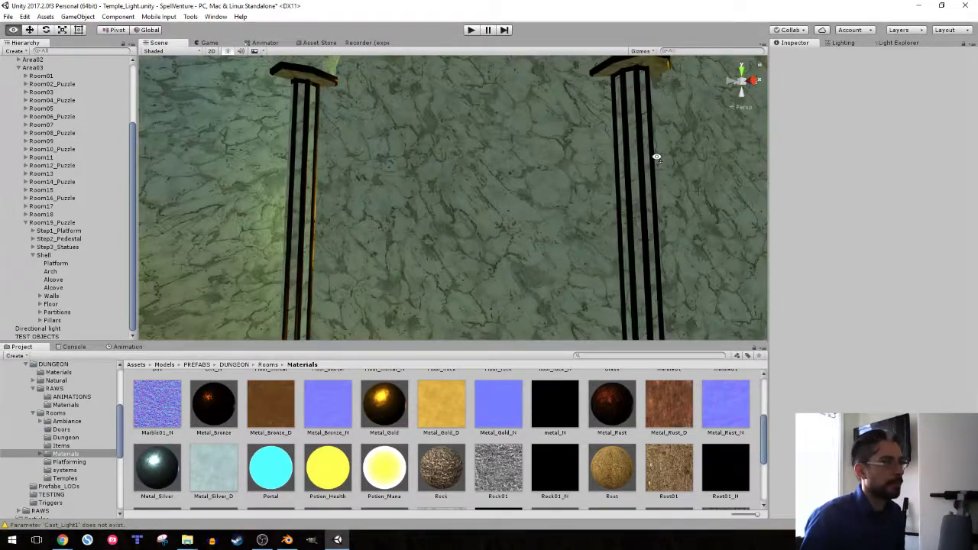
key(s)
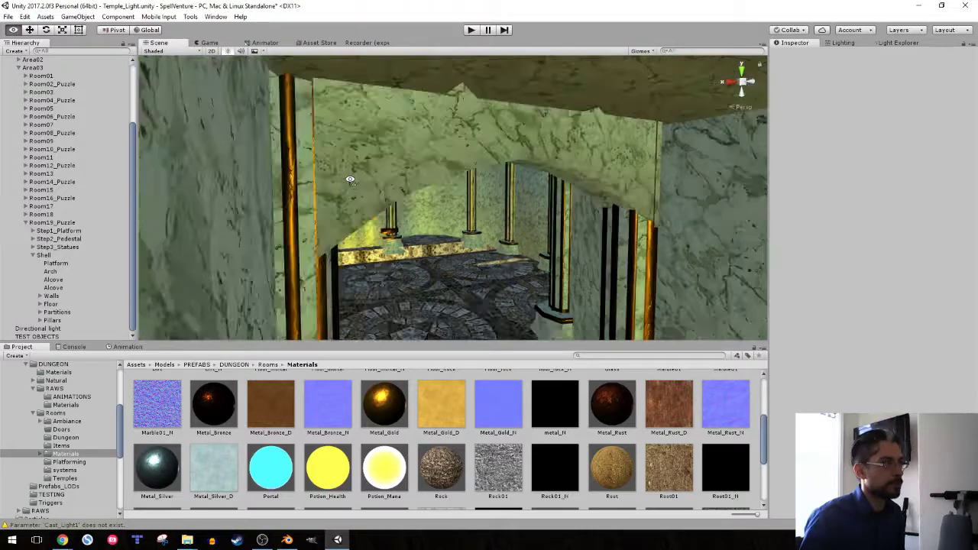